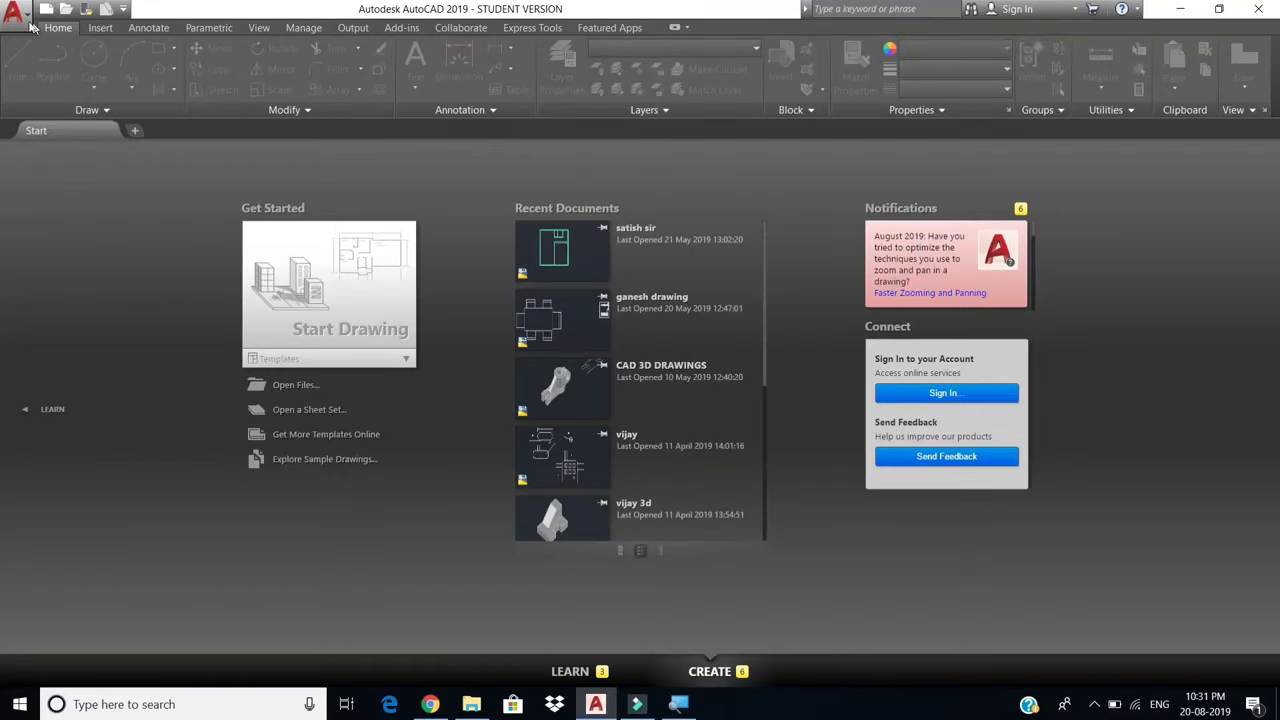
Open a new blank drawing, Drawing2, with Start Drawing on the Start tab.
{"action": "left_click", "coordinate": [24, 22]}
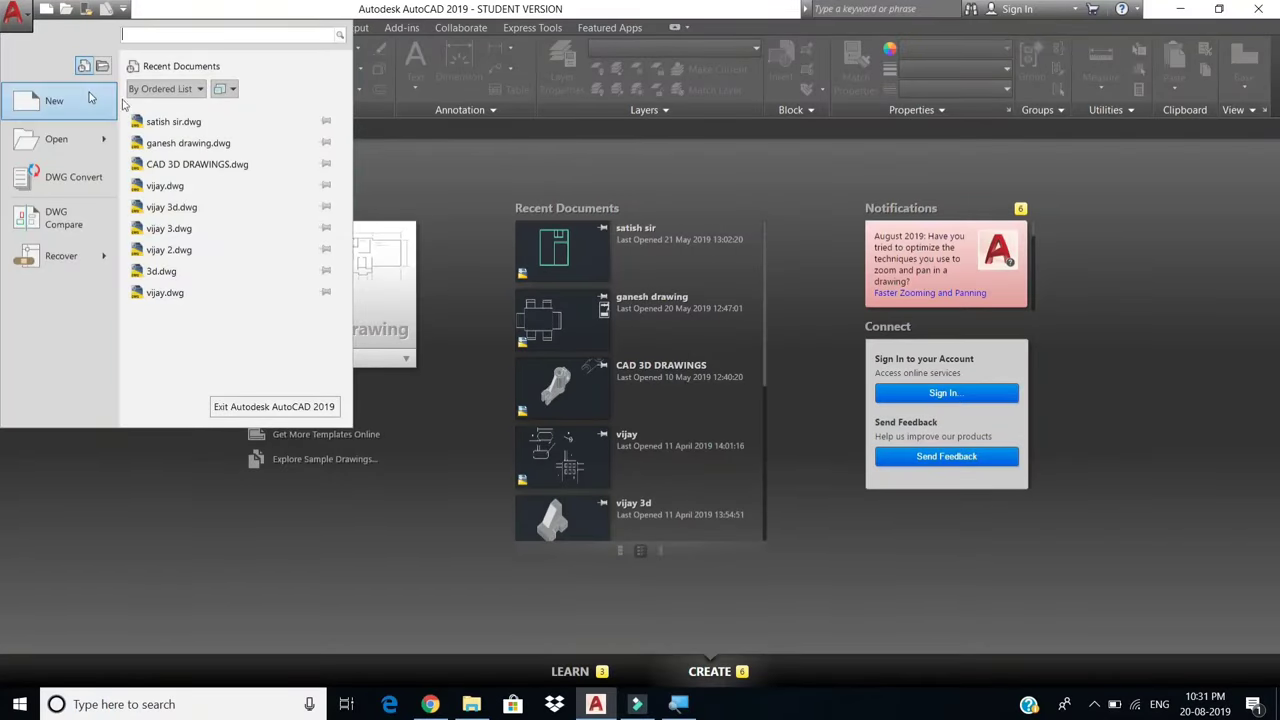
{"action": "left_click", "coordinate": [426, 179]}
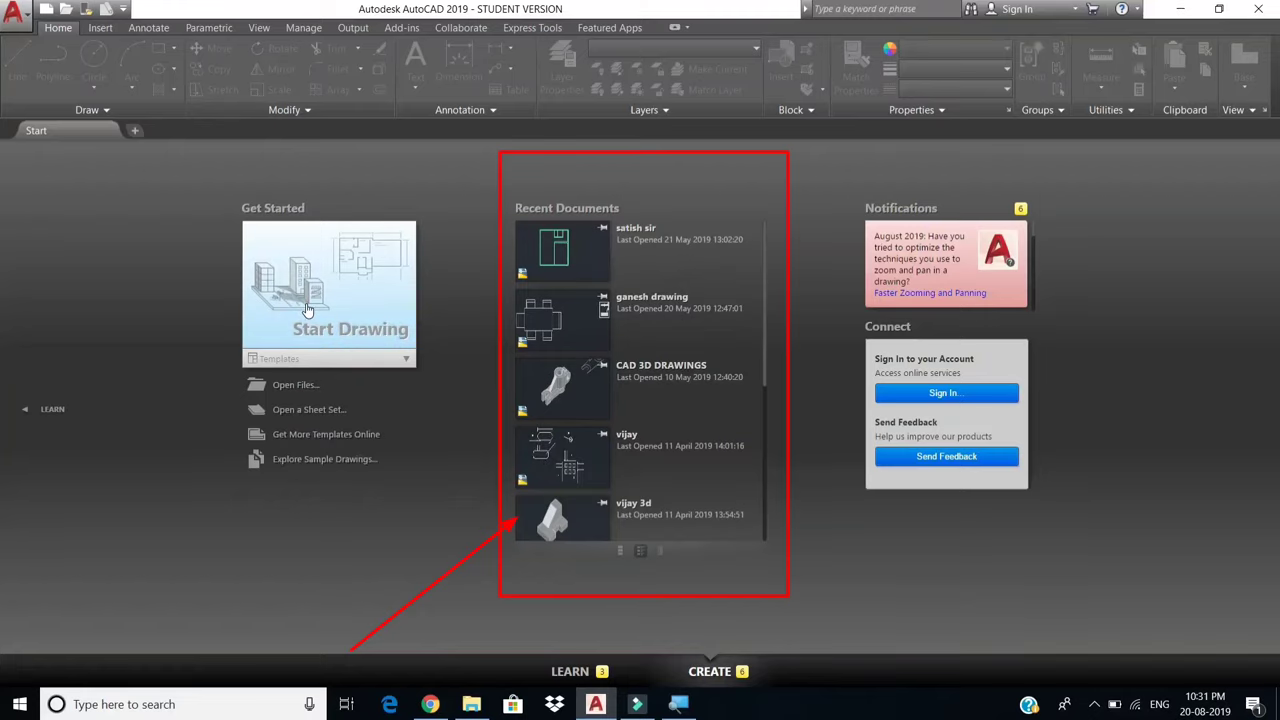
{"action": "left_click", "coordinate": [307, 311]}
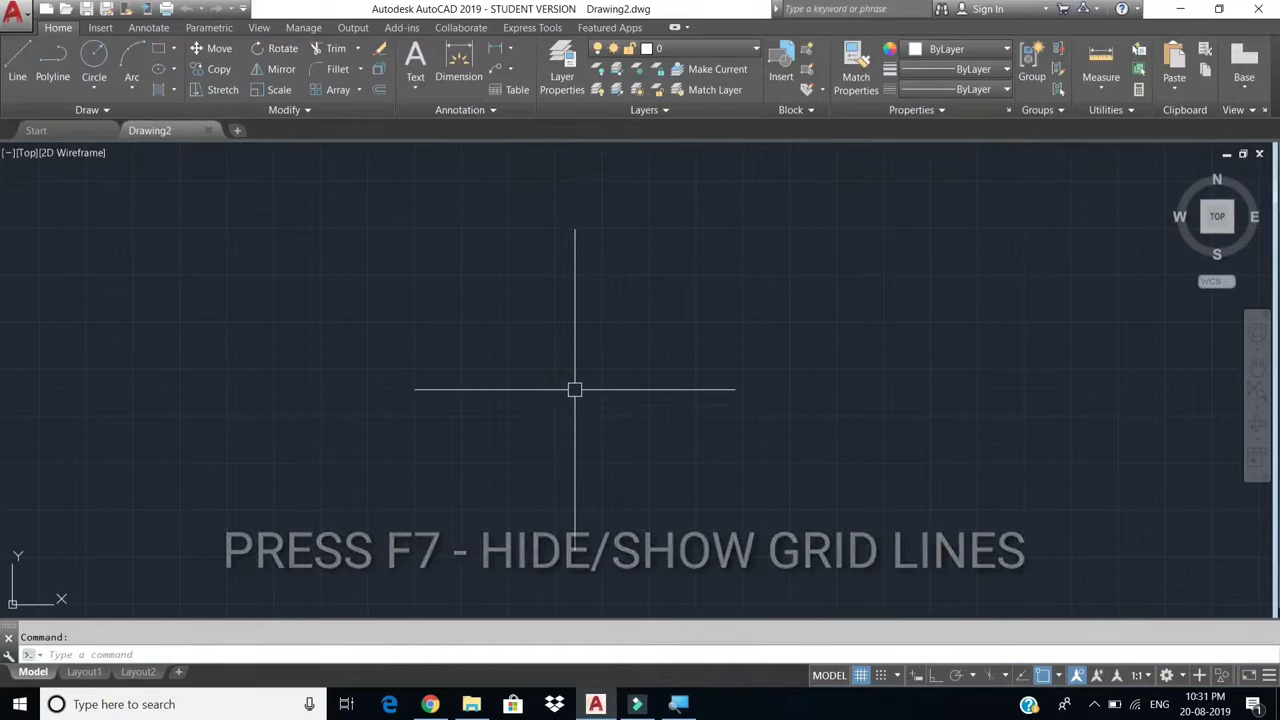
Switch the grid display off with F7 so Drawing2's model space is plain.
{"action": "key", "text": "F7"}
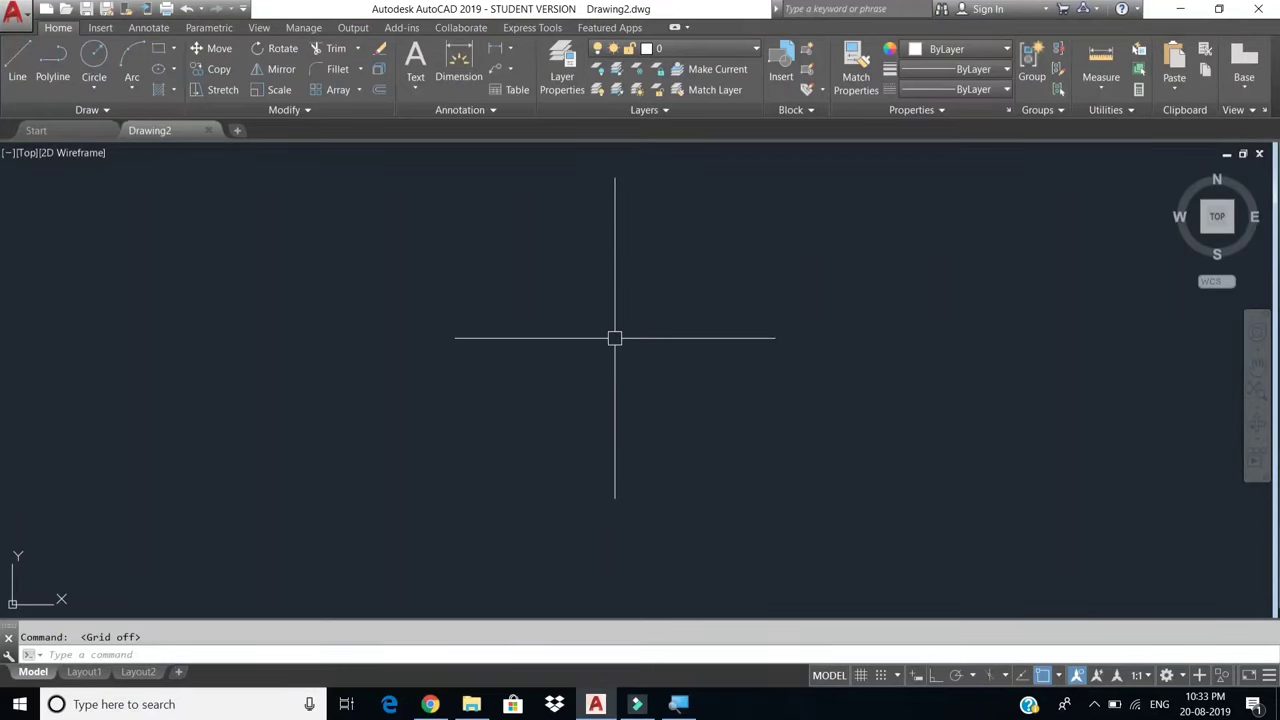
{"action": "right_click", "coordinate": [614, 339]}
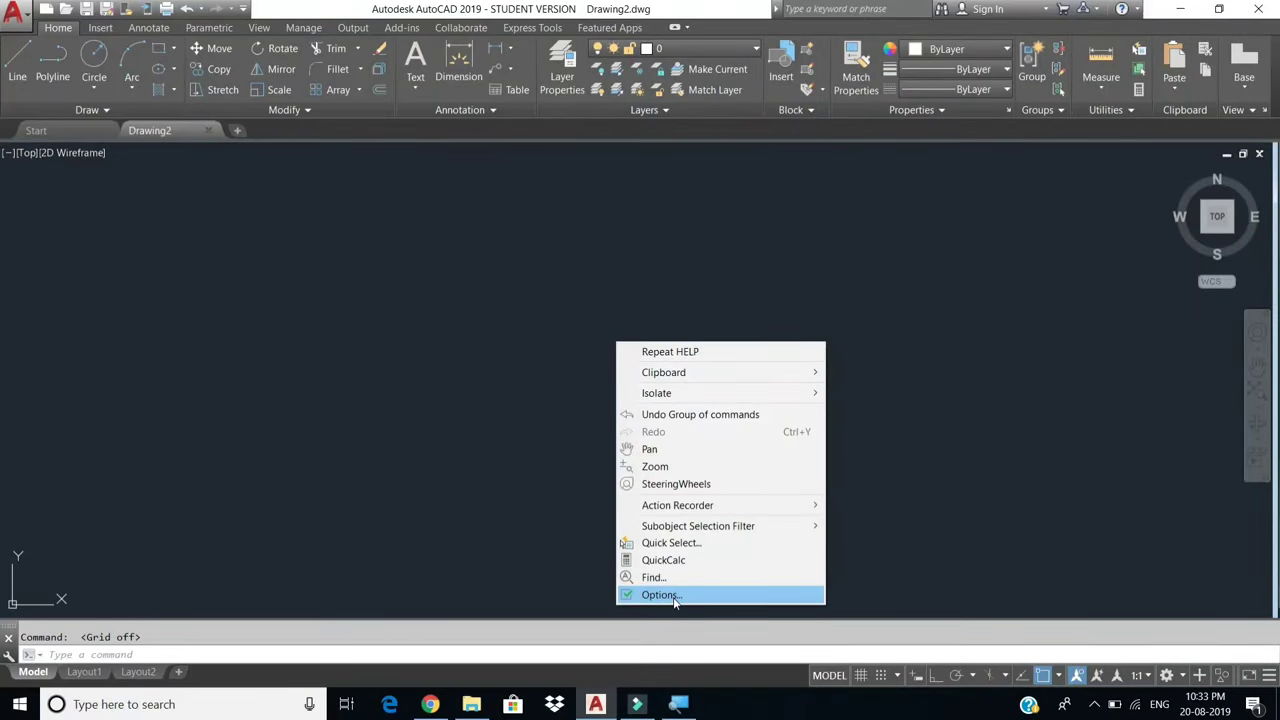
{"action": "left_click", "coordinate": [674, 597]}
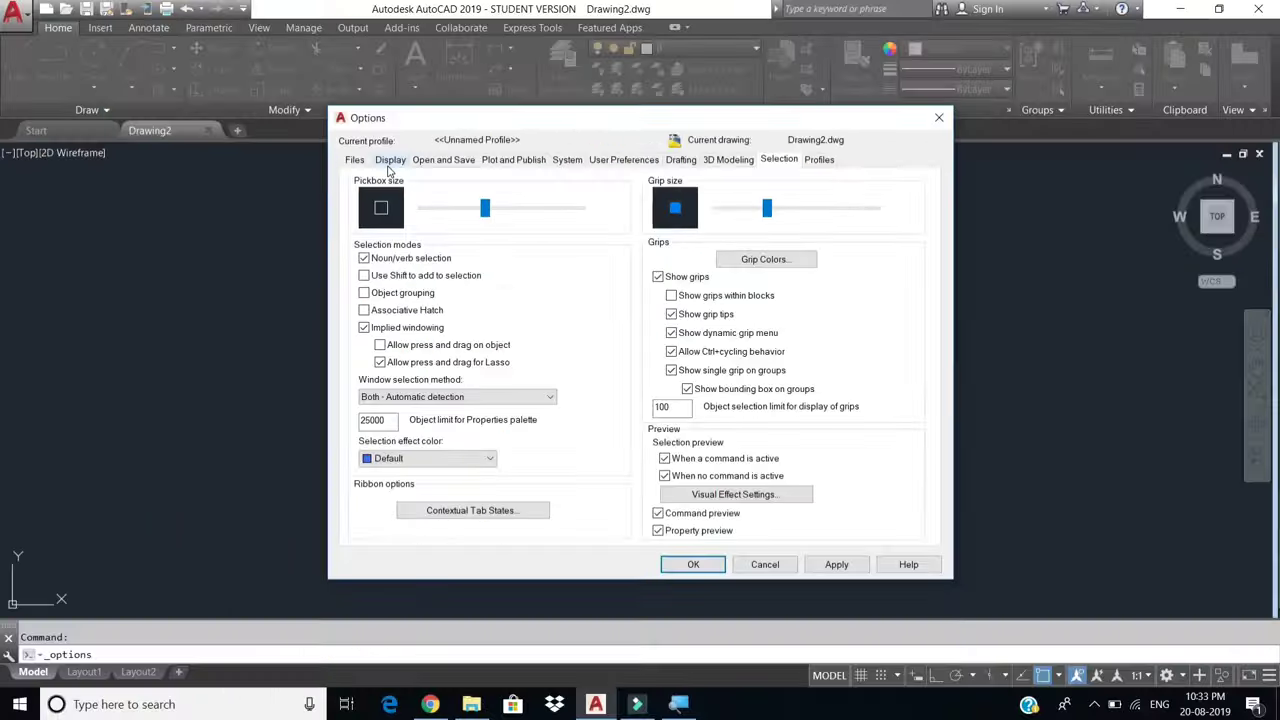
{"action": "left_click", "coordinate": [390, 162]}
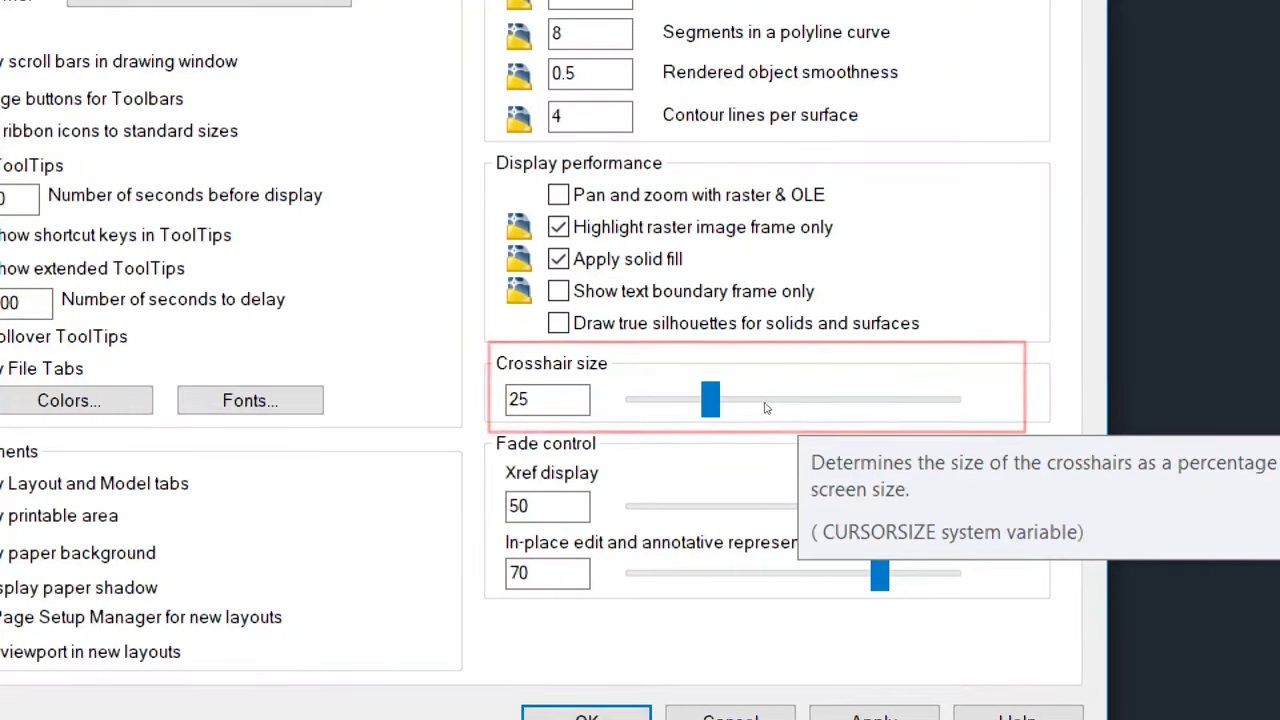
{"action": "left_click_drag", "start_coordinate": [710, 399], "coordinate": [648, 399]}
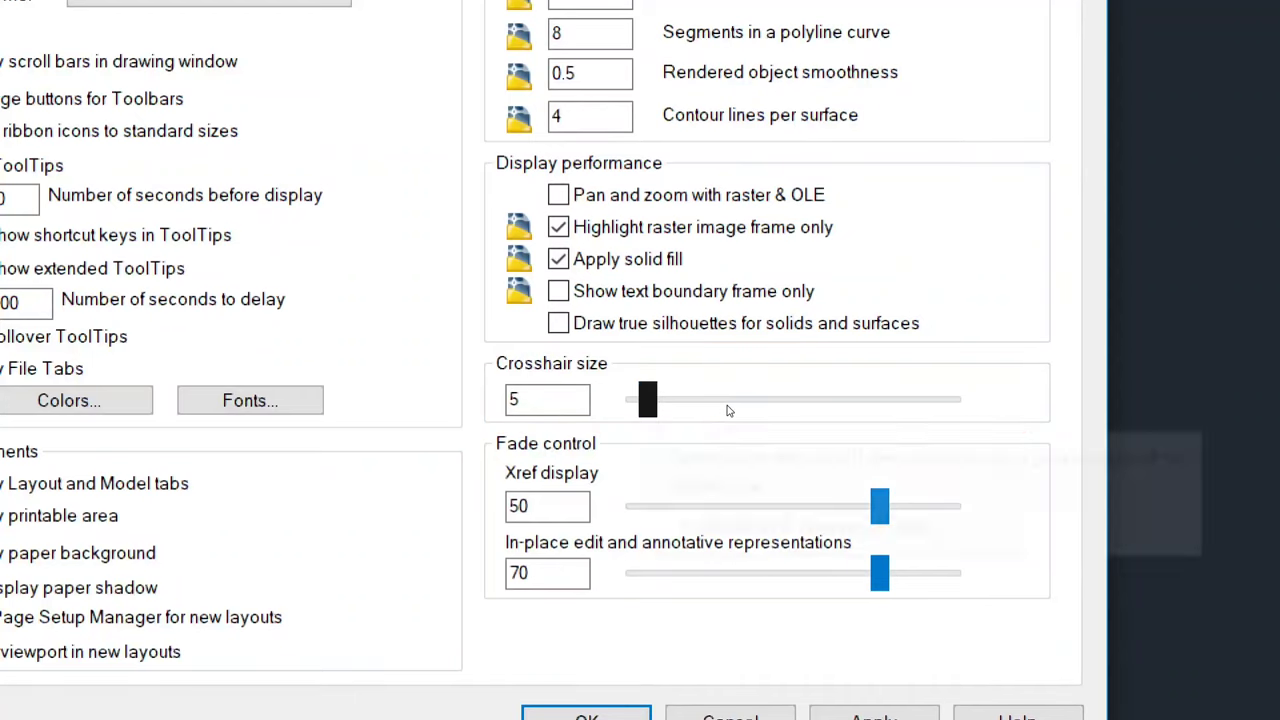
{"action": "left_click", "coordinate": [748, 408]}
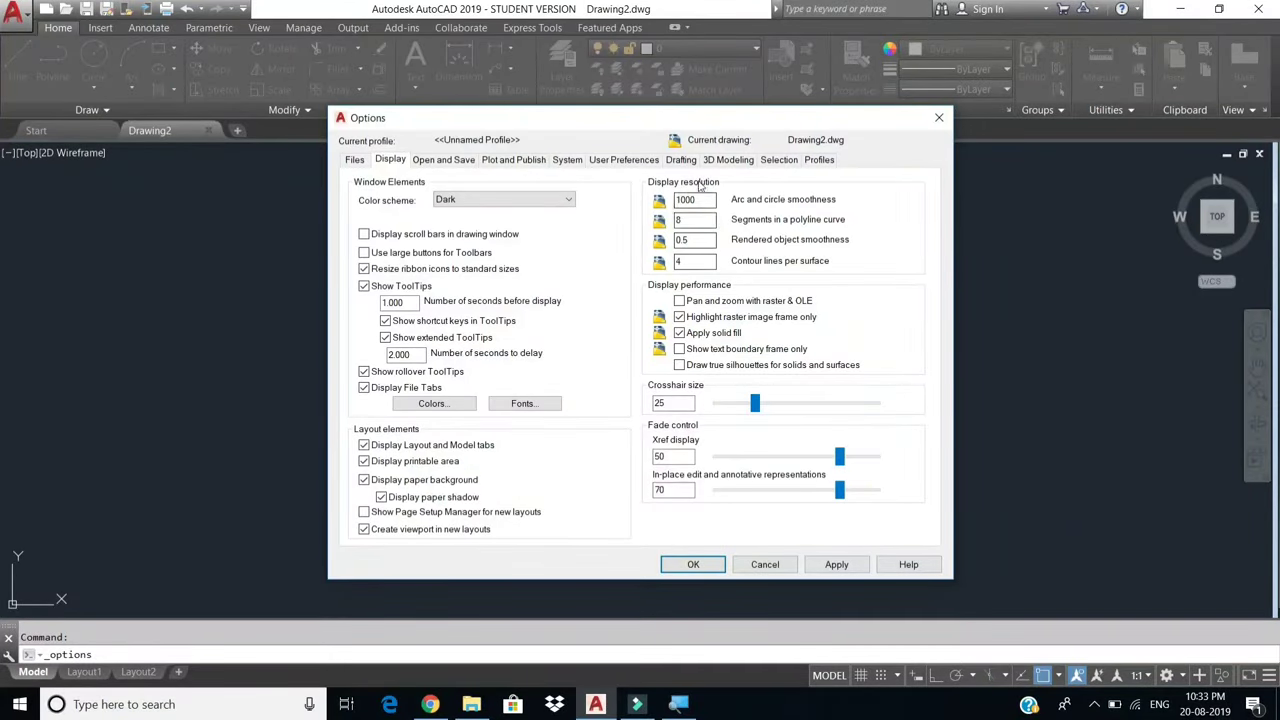
{"action": "left_click", "coordinate": [777, 160]}
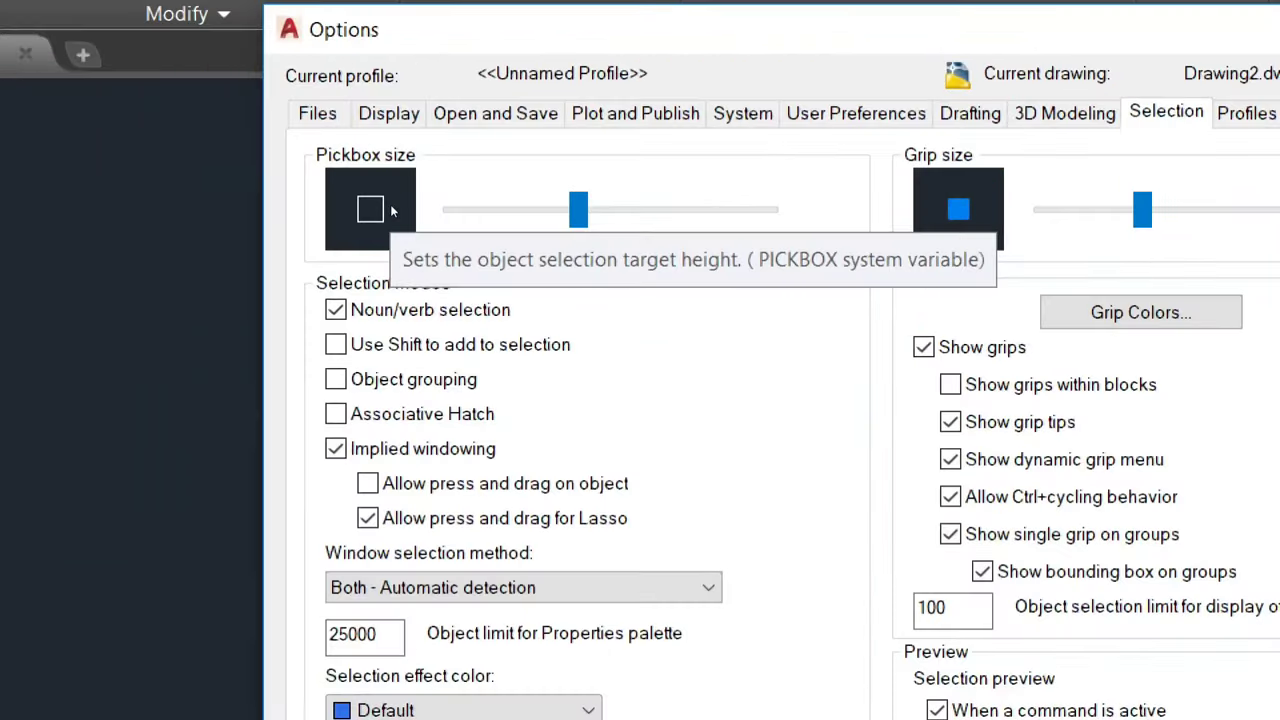
{"action": "left_click", "coordinate": [443, 212]}
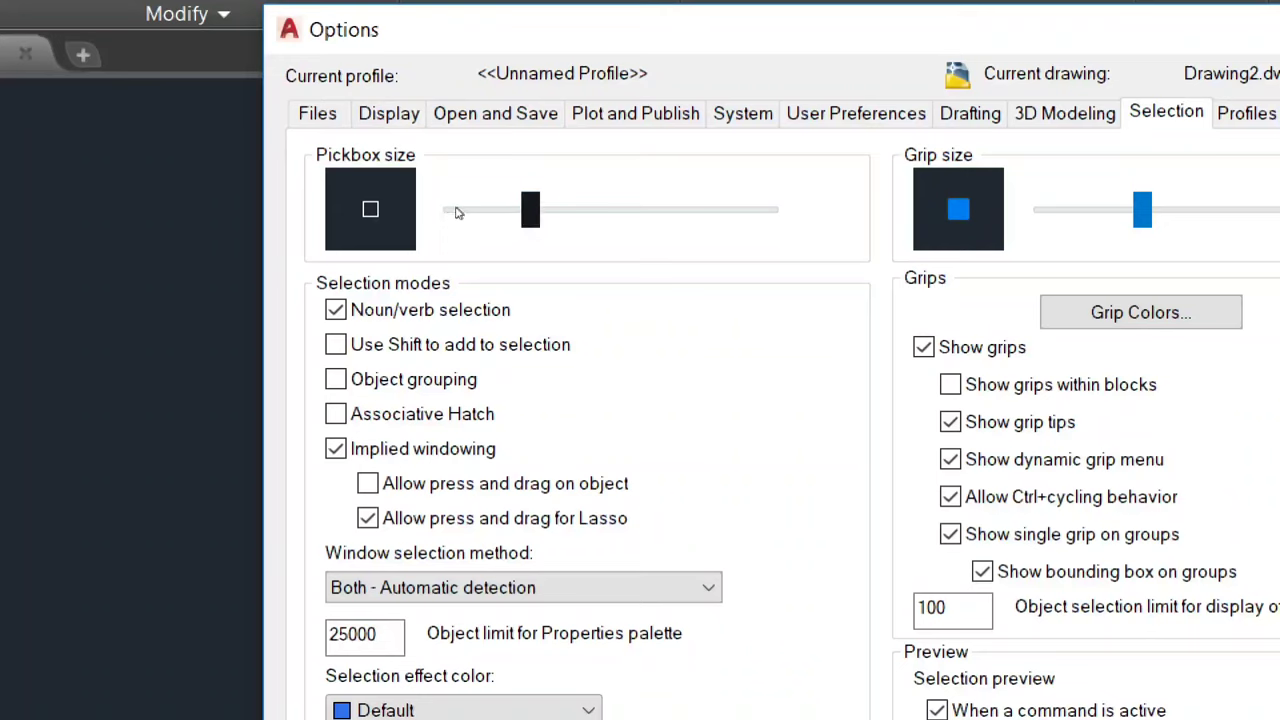
{"action": "left_click", "coordinate": [443, 212]}
{"action": "key", "text": "Right"}
{"action": "key", "text": "Right"}
{"action": "key", "text": "Right"}
{"action": "key", "text": "Right"}
{"action": "key", "text": "Right"}
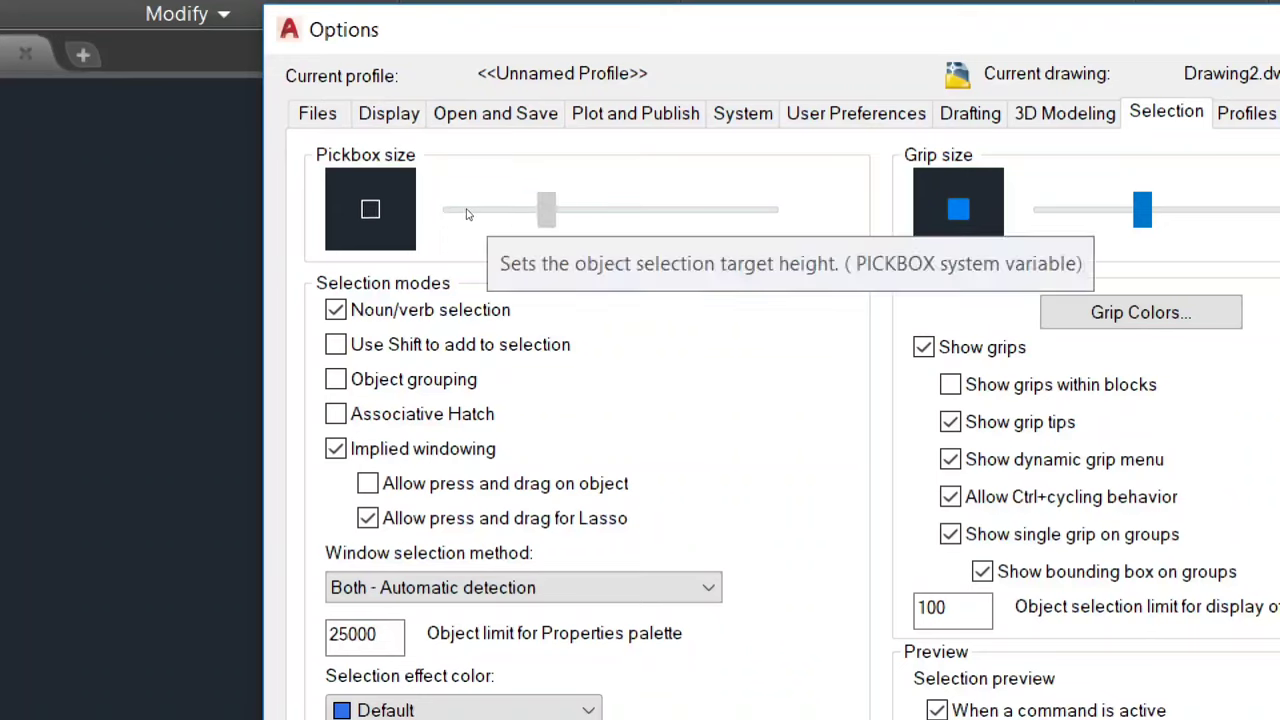
{"action": "key", "text": "Right"}
{"action": "key", "text": "Right"}
{"action": "key", "text": "Right"}
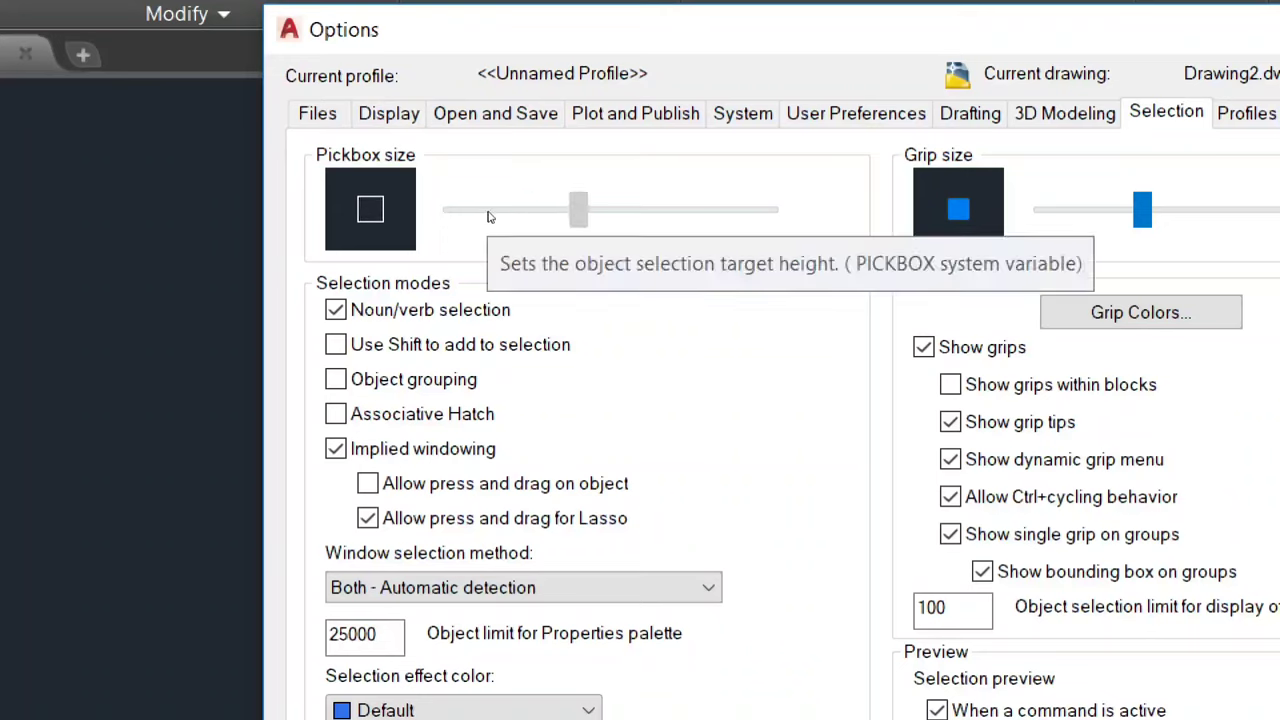
{"action": "key", "text": "Right"}
{"action": "key", "text": "Right"}
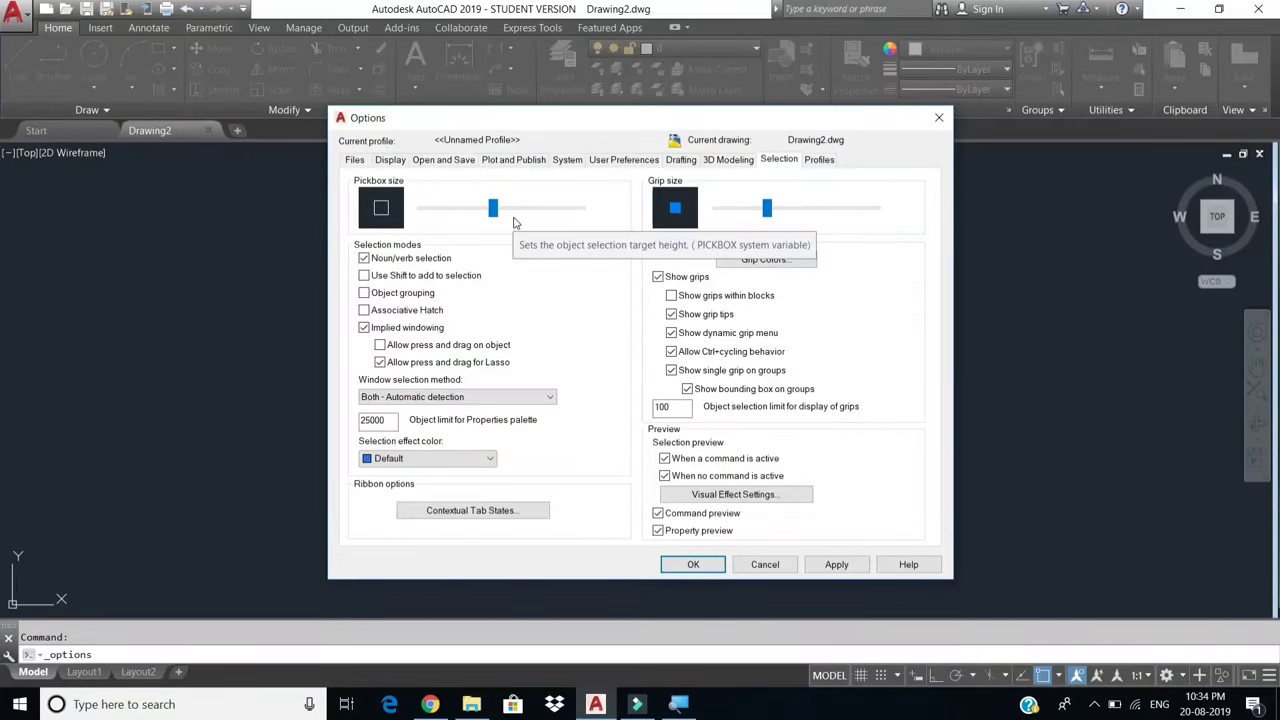
{"action": "left_click", "coordinate": [836, 564]}
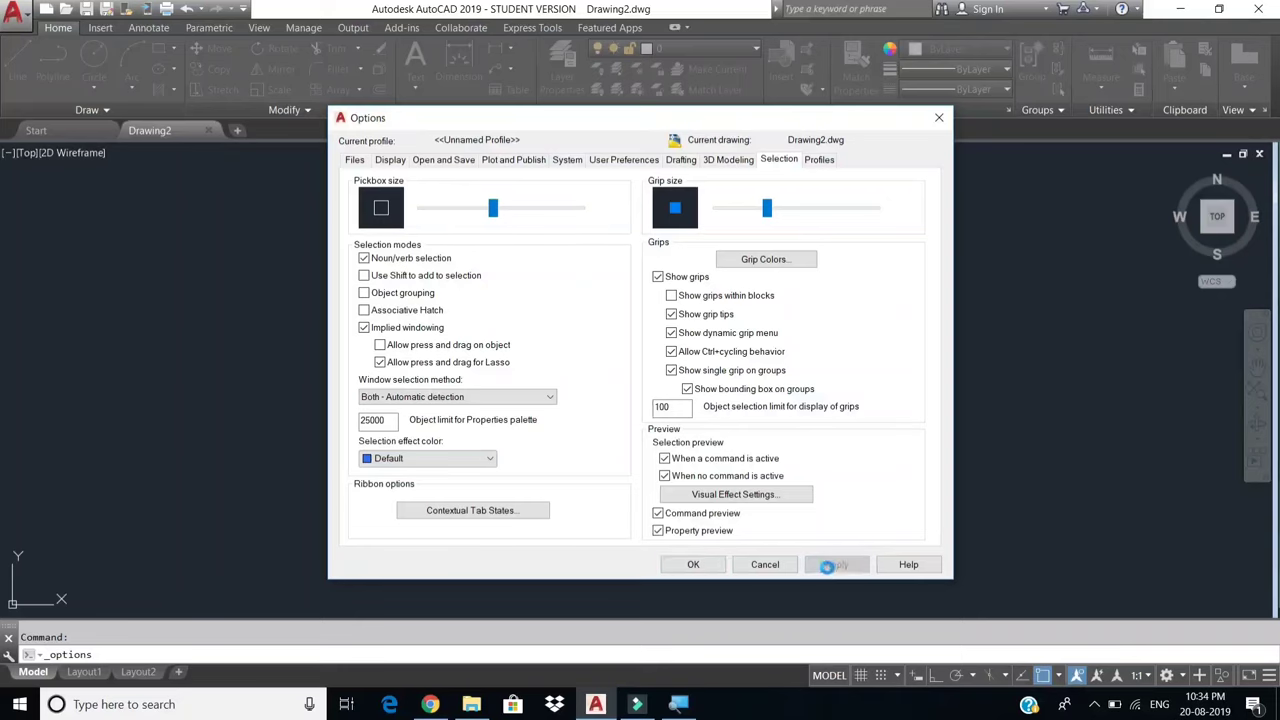
{"action": "left_click", "coordinate": [695, 565]}
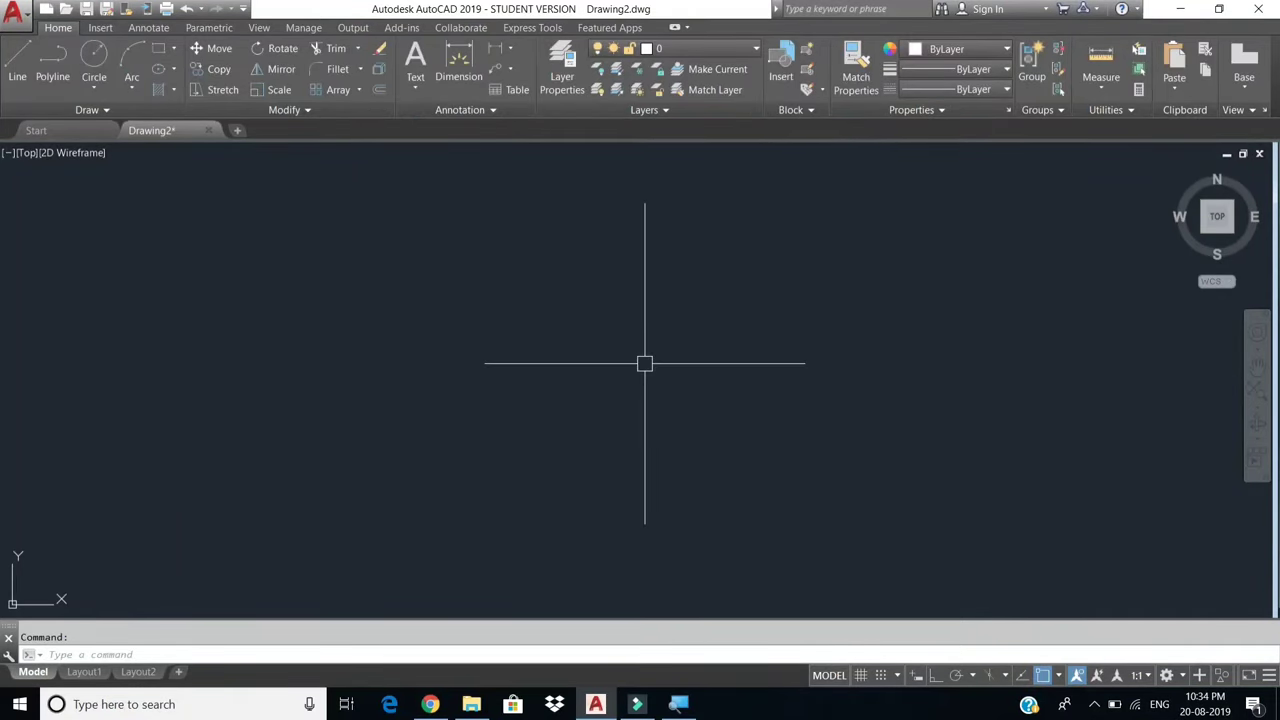
{"action": "right_click", "coordinate": [644, 364]}
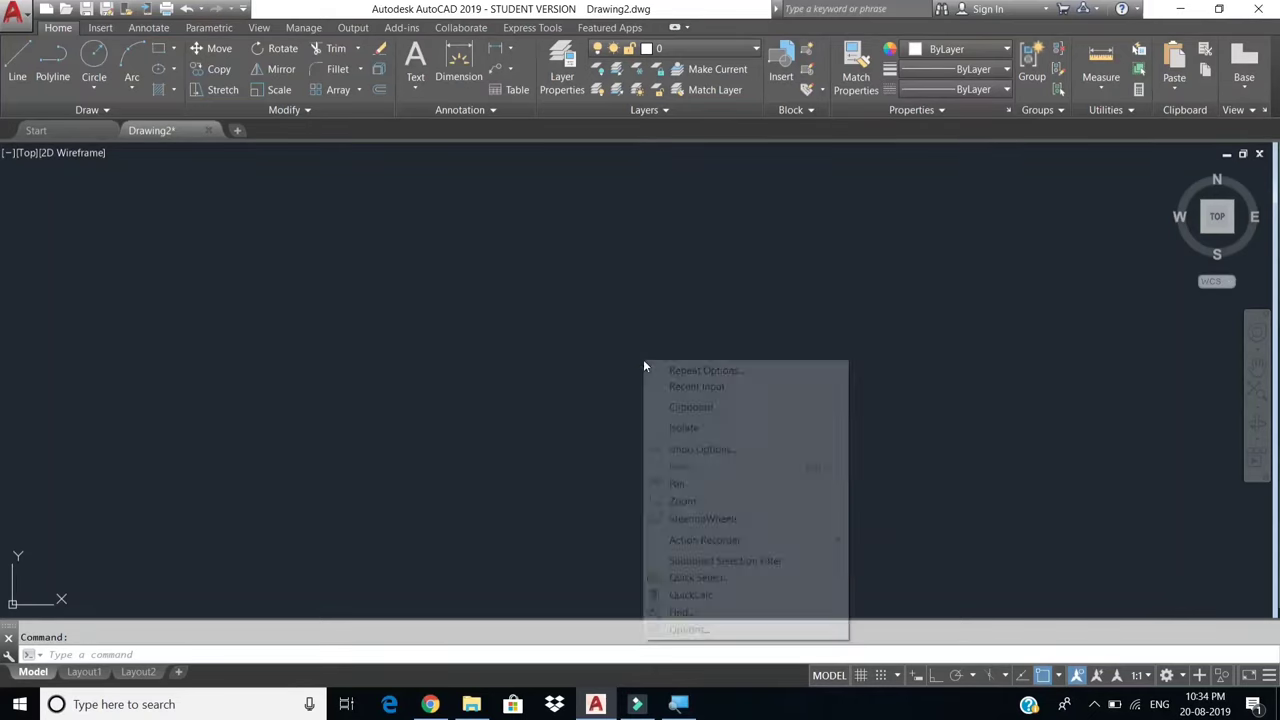
{"action": "left_click", "coordinate": [703, 630]}
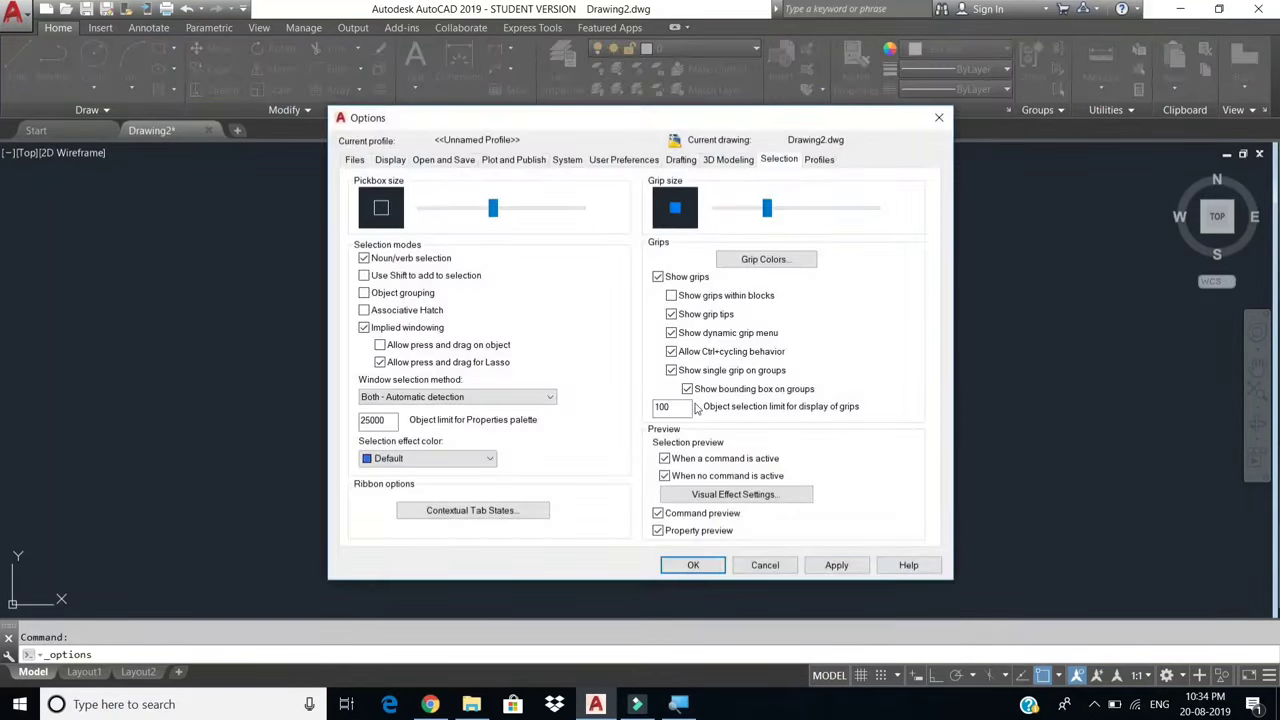
{"action": "left_click", "coordinate": [392, 161]}
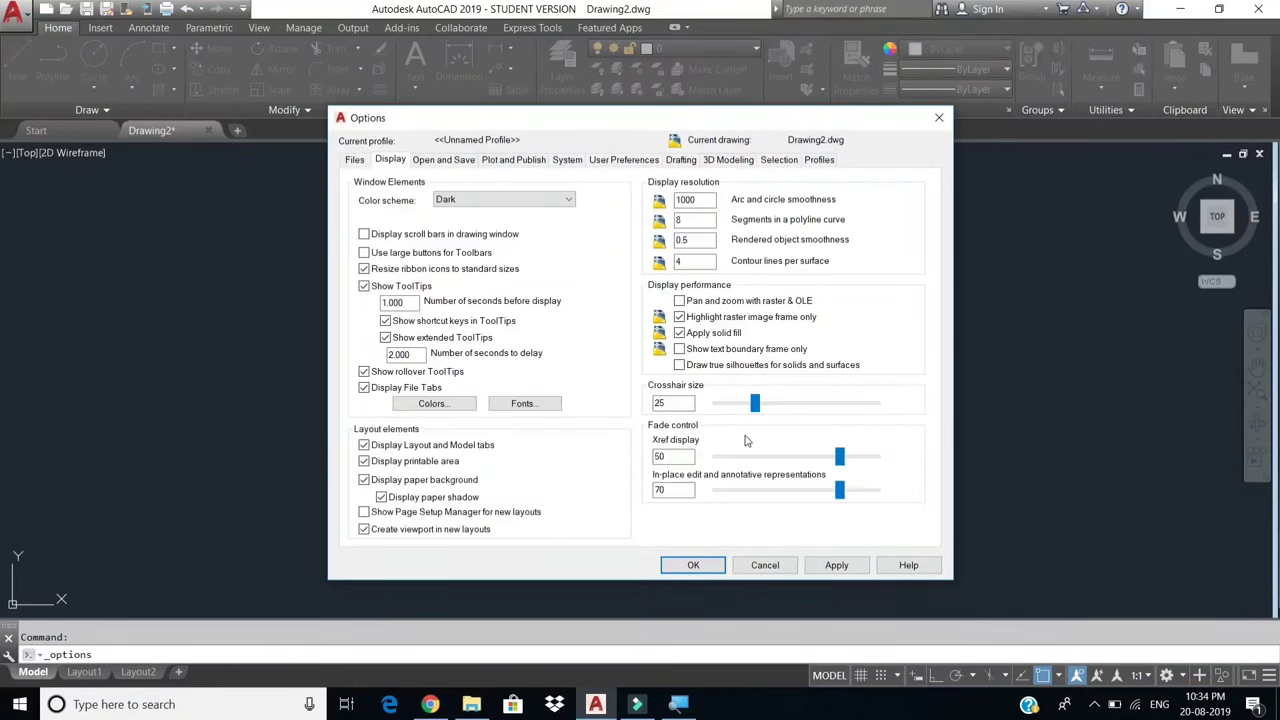
{"action": "left_click_drag", "start_coordinate": [779, 409], "coordinate": [880, 405]}
{"action": "left_click", "coordinate": [833, 566]}
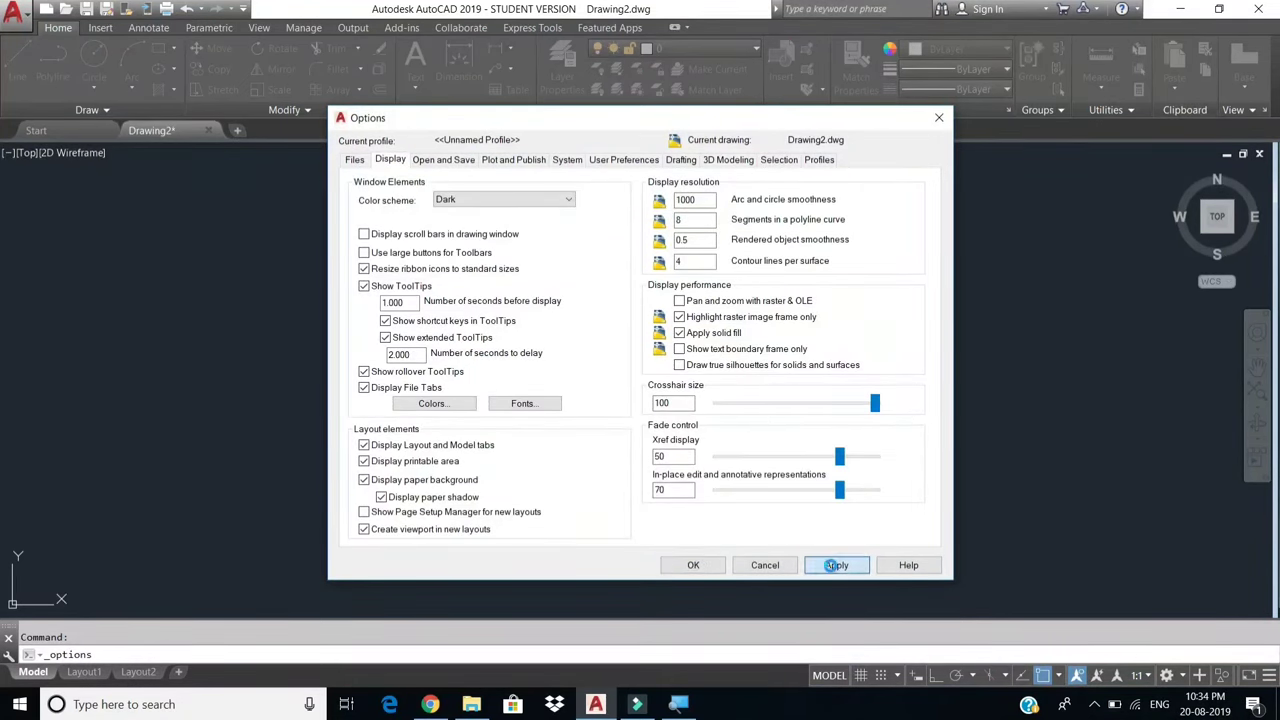
{"action": "left_click", "coordinate": [690, 565]}
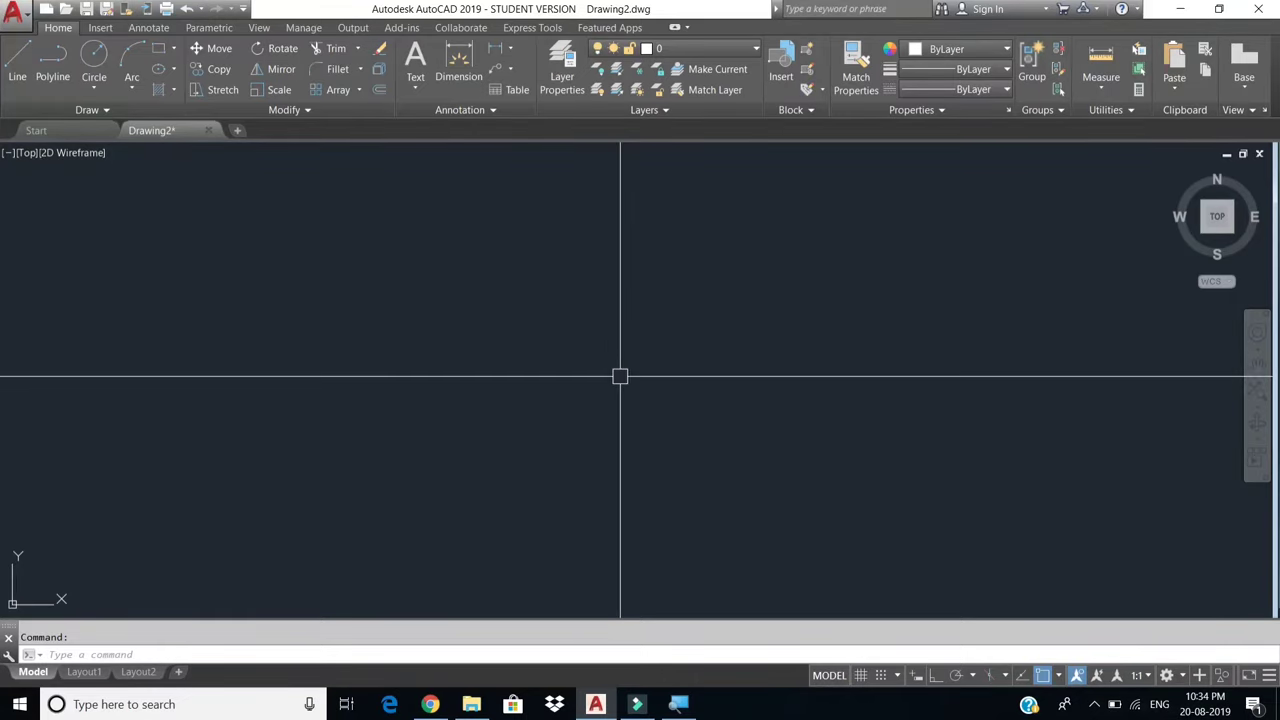
{"action": "right_click", "coordinate": [638, 375]}
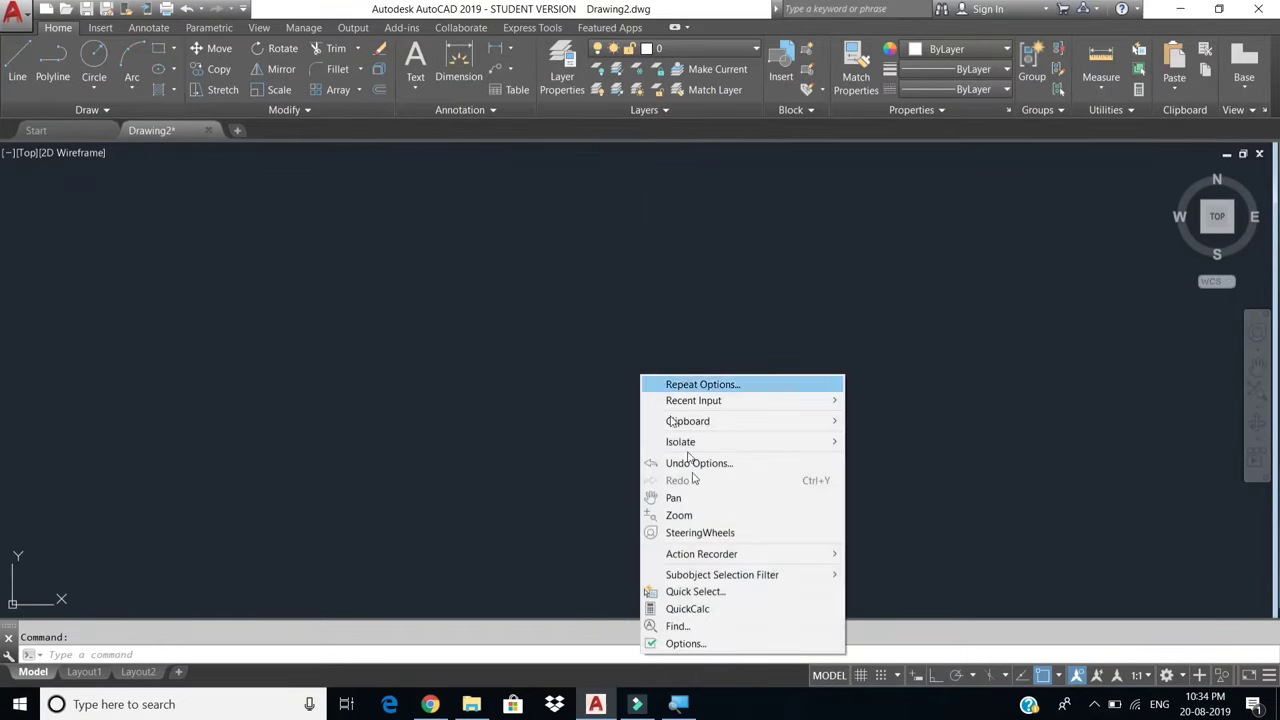
{"action": "left_click", "coordinate": [700, 643]}
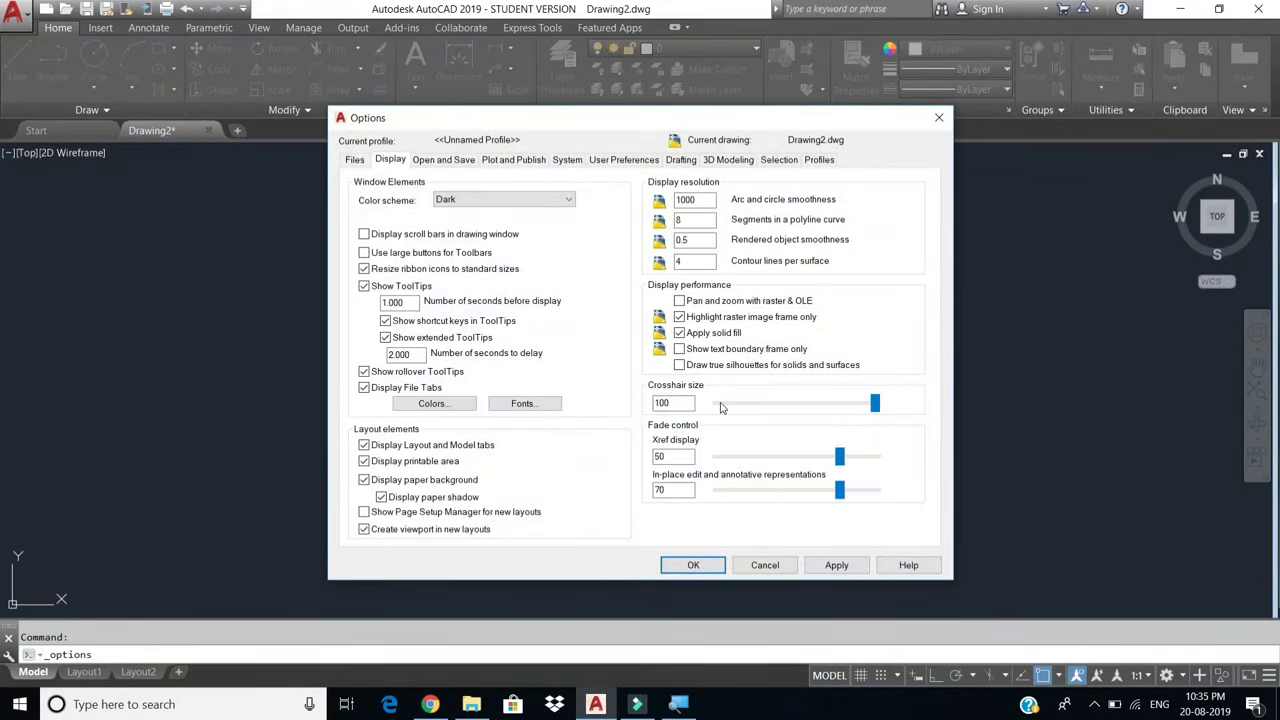
{"action": "left_click_drag", "start_coordinate": [875, 403], "coordinate": [741, 409]}
{"action": "left_click", "coordinate": [741, 409]}
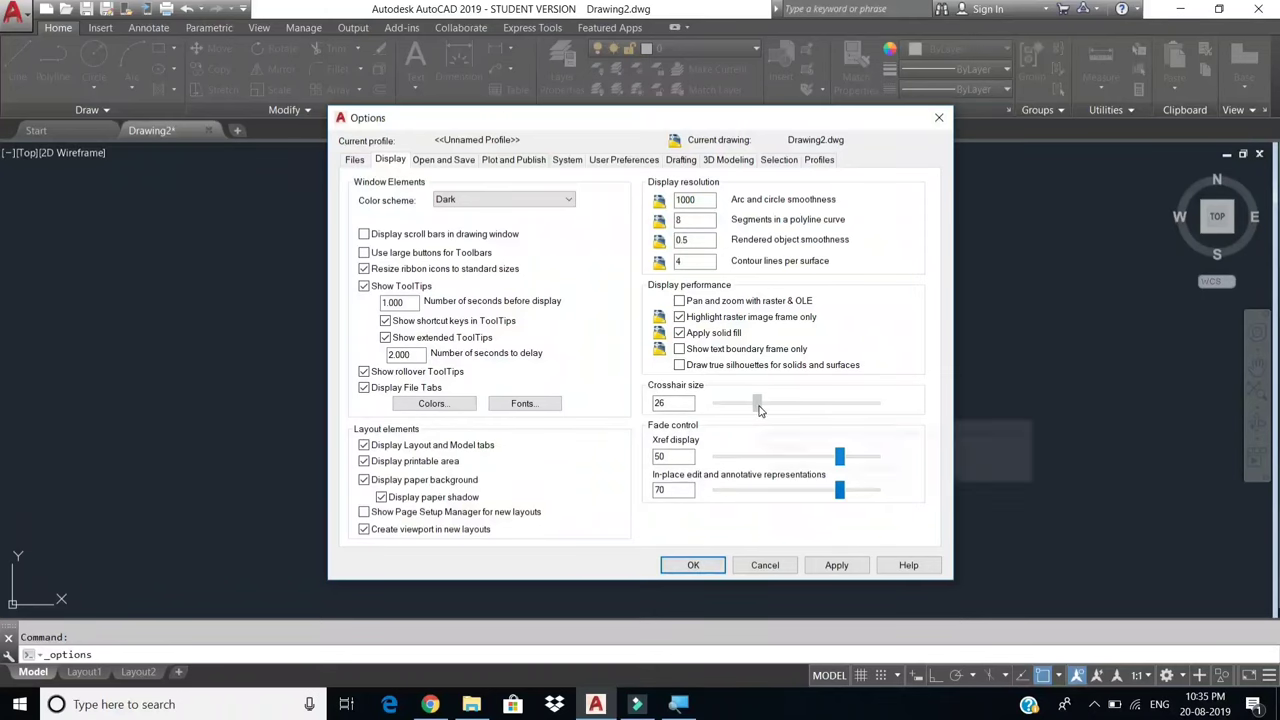
{"action": "left_click_drag", "start_coordinate": [757, 411], "coordinate": [760, 405]}
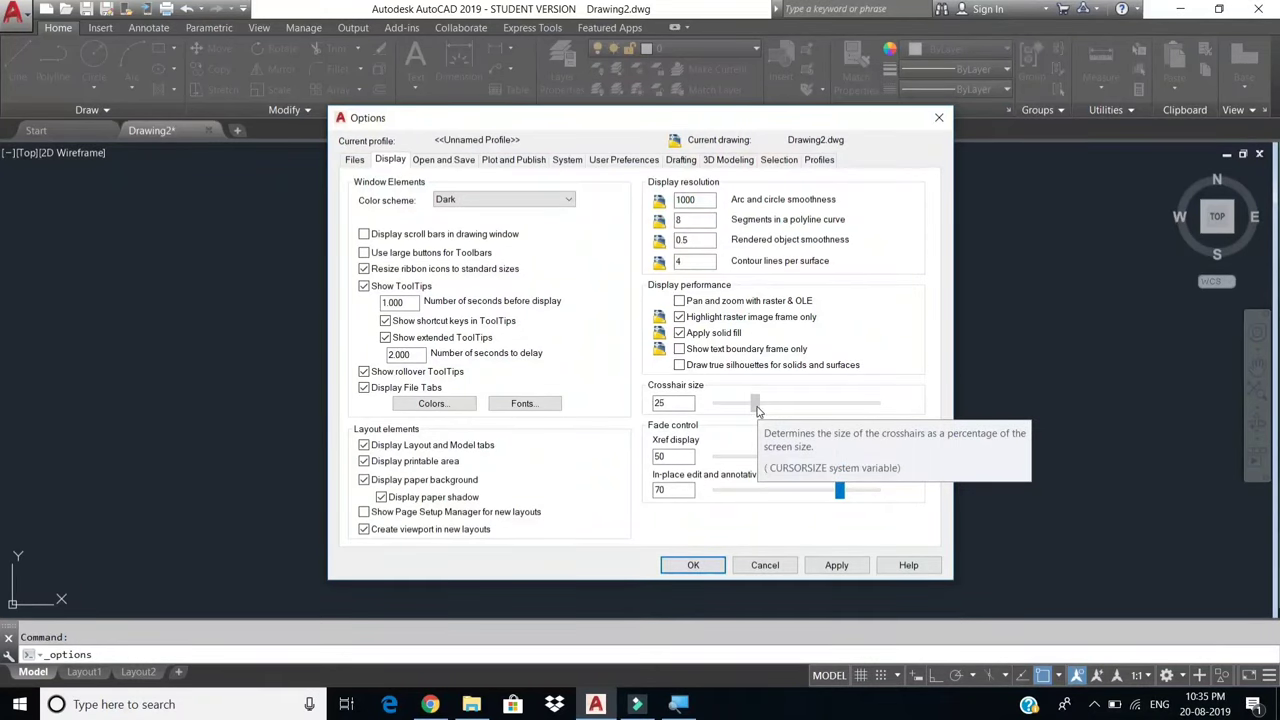
{"action": "left_click", "coordinate": [836, 565]}
{"action": "left_click", "coordinate": [693, 565]}
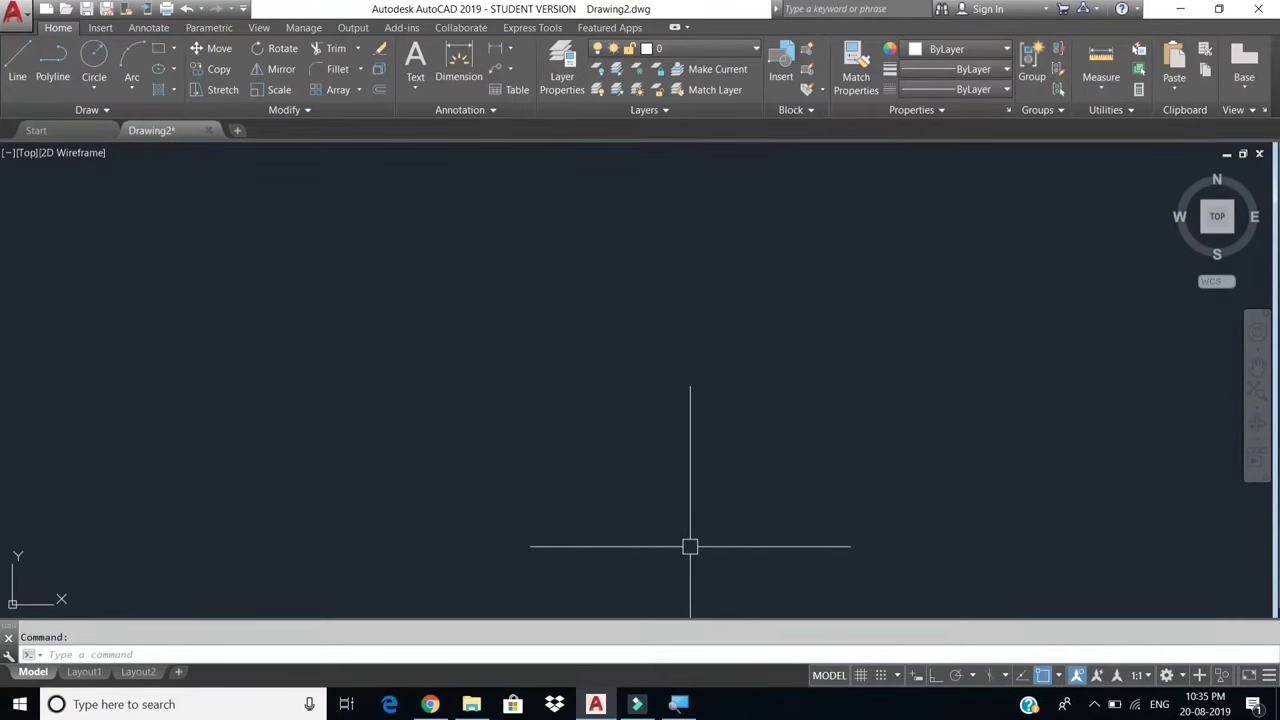
Turn off Dynamic Input and bring up Snap Settings from the Snap Mode dropdown.
{"action": "left_click", "coordinate": [913, 678]}
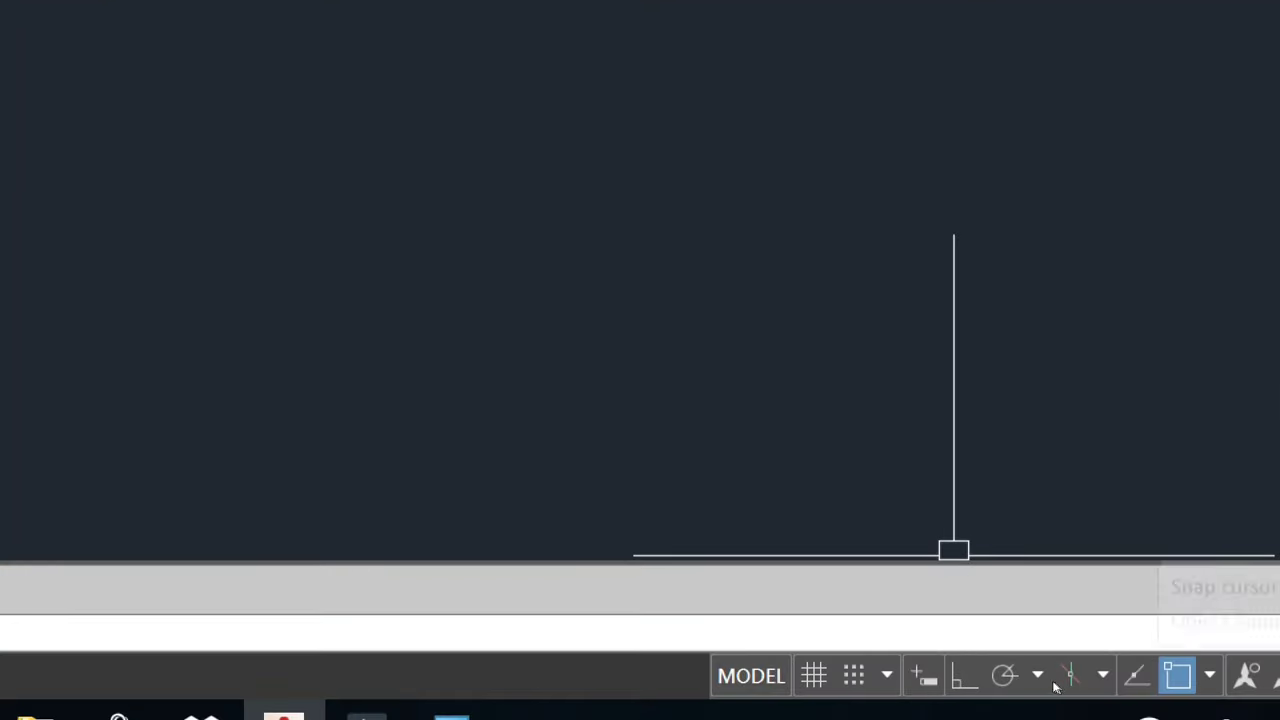
{"action": "left_click", "coordinate": [886, 676]}
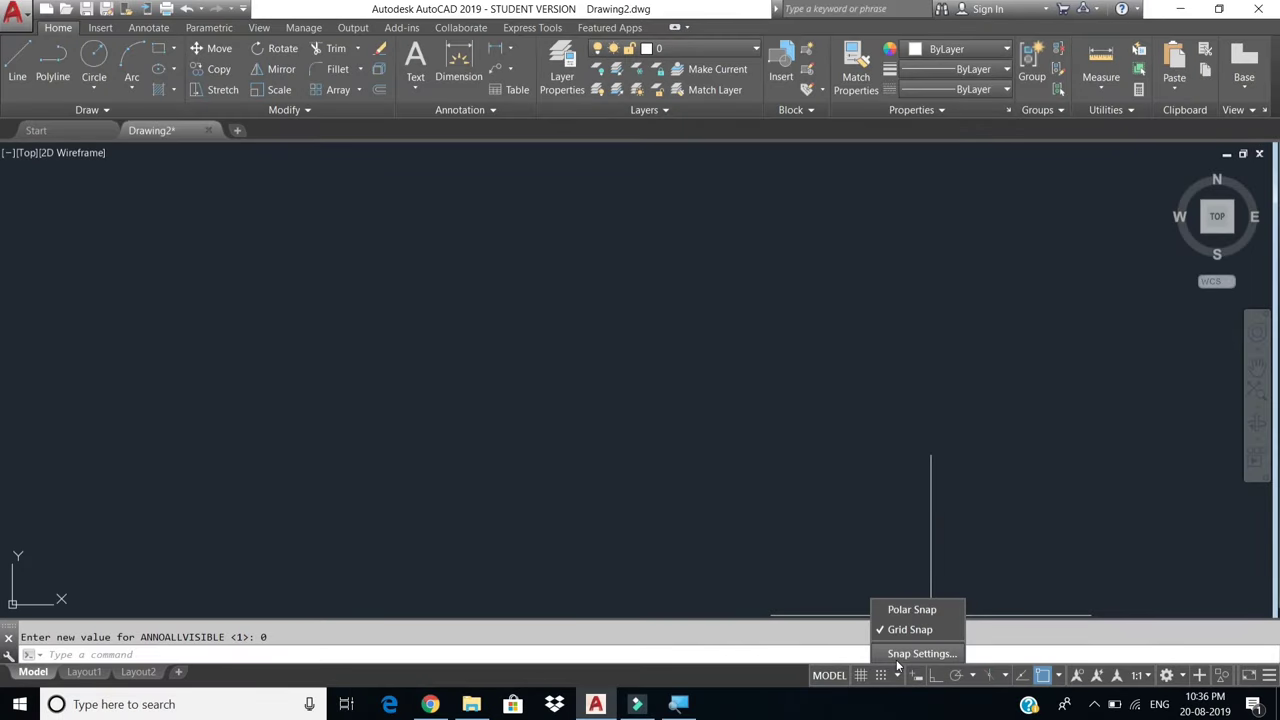
{"action": "left_click", "coordinate": [897, 659]}
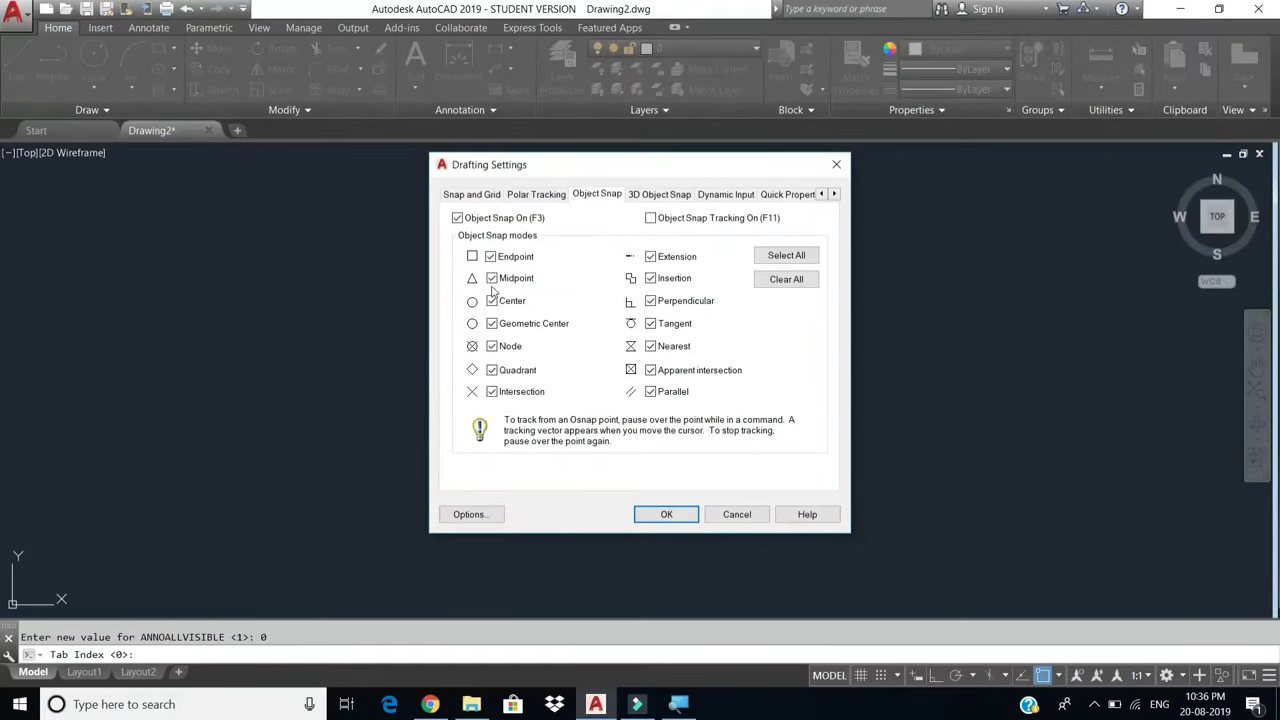
Enable every object snap mode in Drafting Settings and confirm with OK.
{"action": "left_click", "coordinate": [775, 281]}
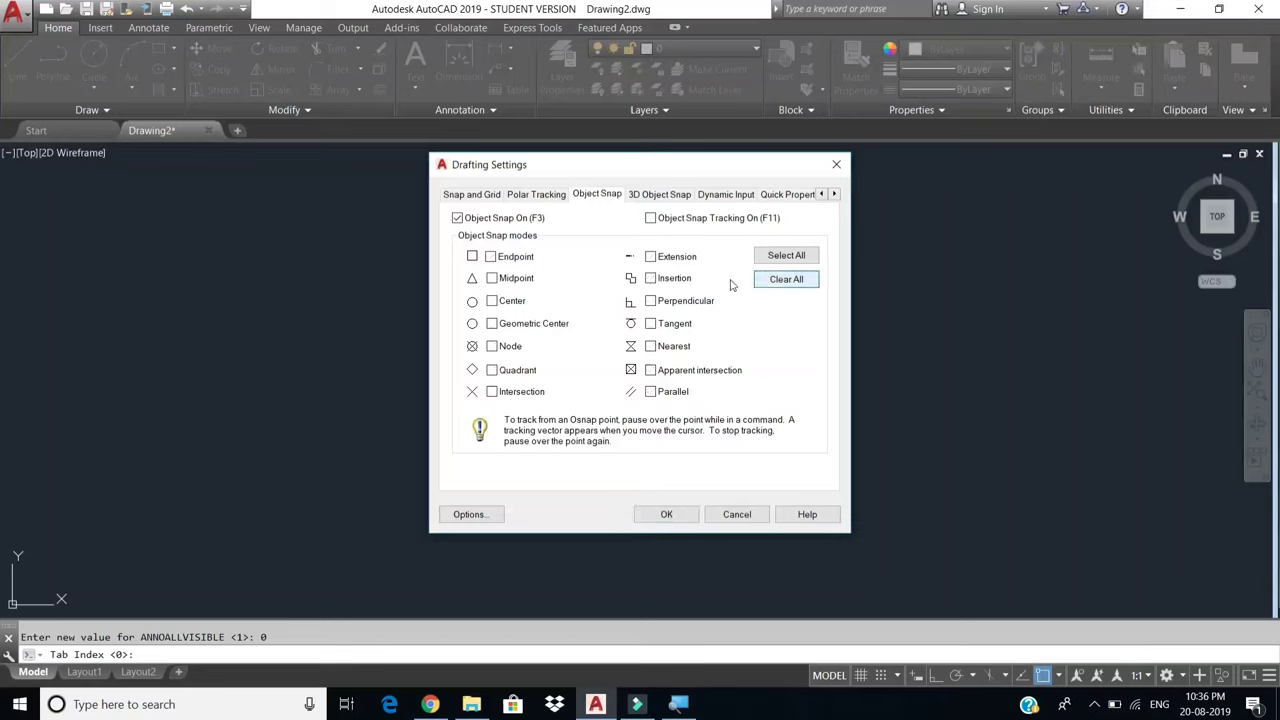
{"action": "left_click", "coordinate": [533, 259]}
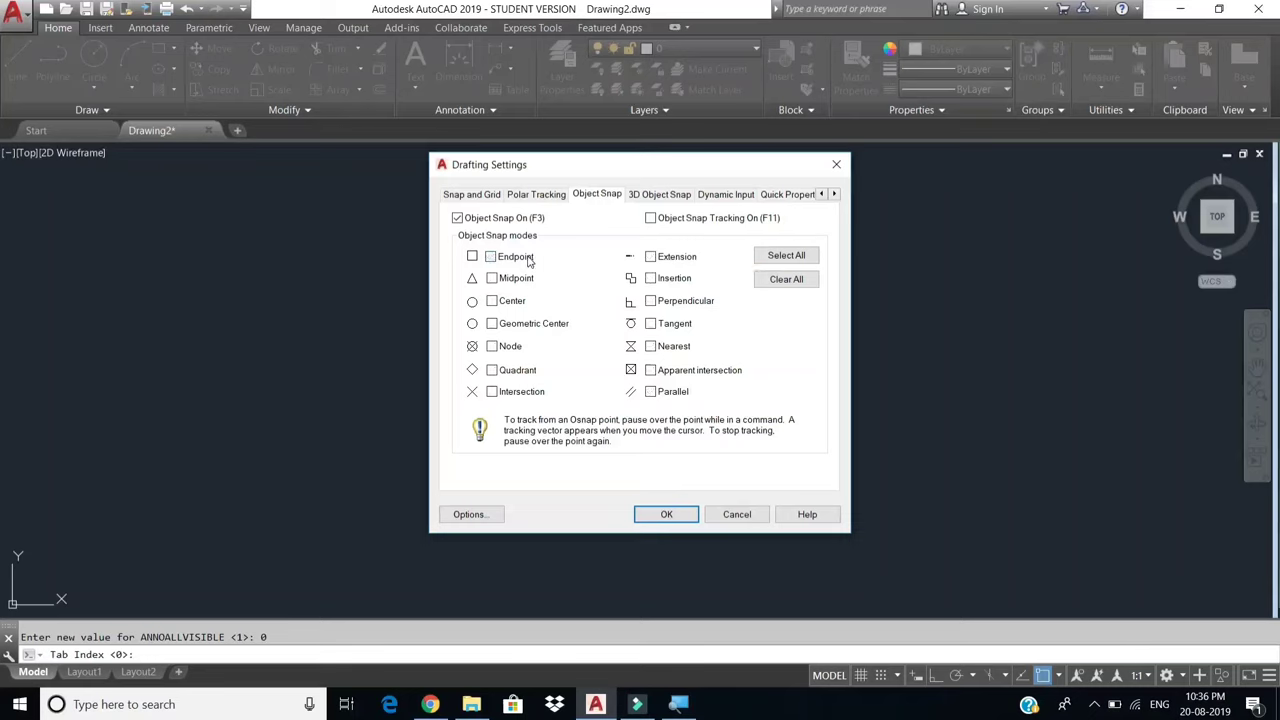
{"action": "left_click", "coordinate": [516, 347]}
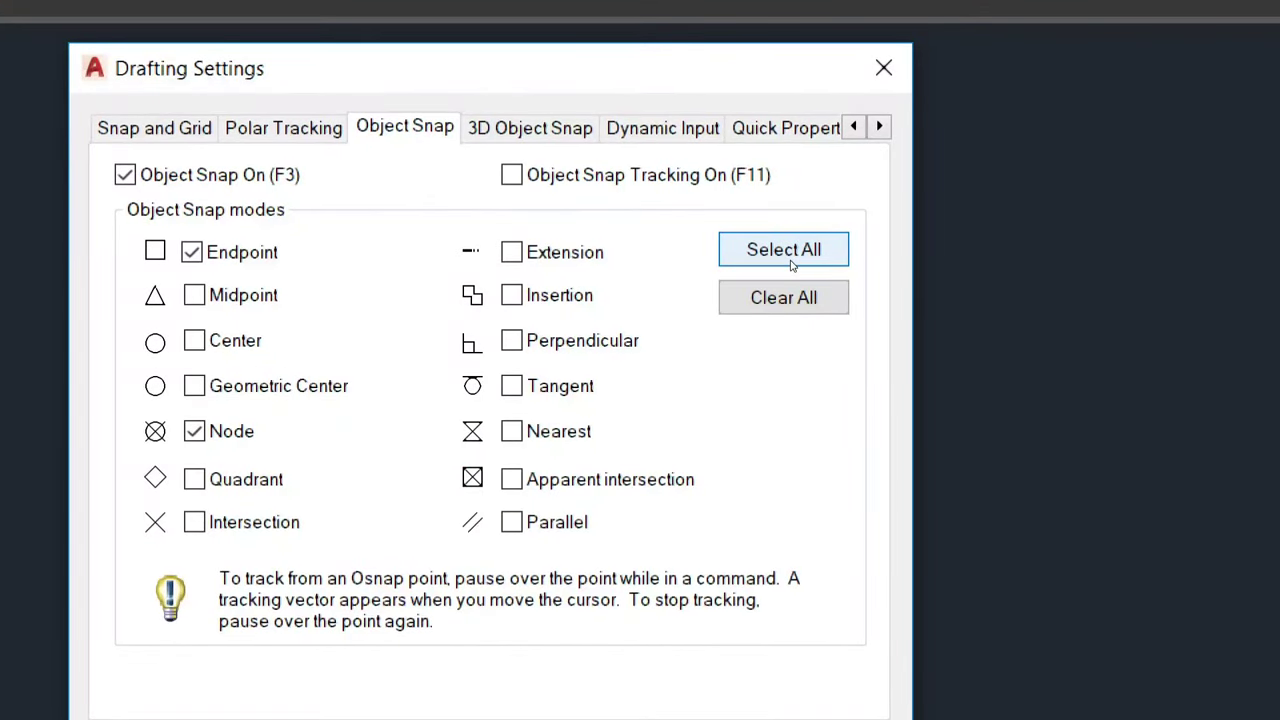
{"action": "left_click", "coordinate": [792, 263]}
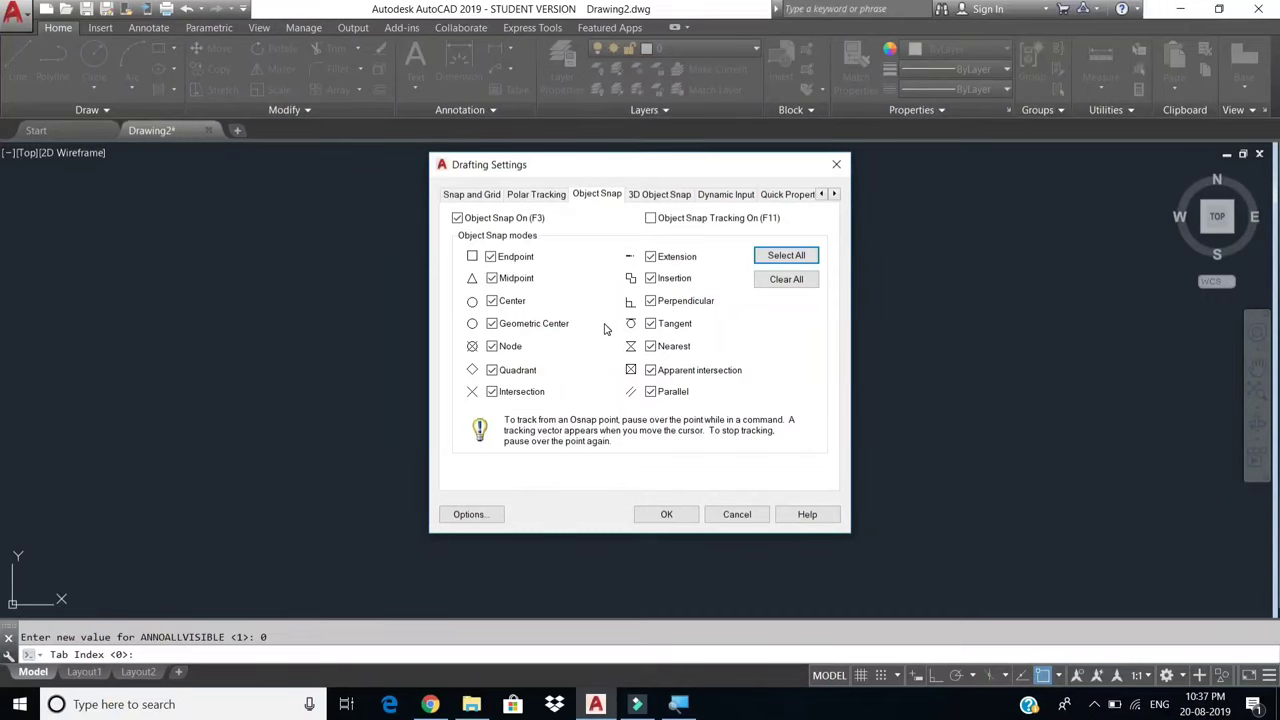
{"action": "left_click", "coordinate": [670, 514]}
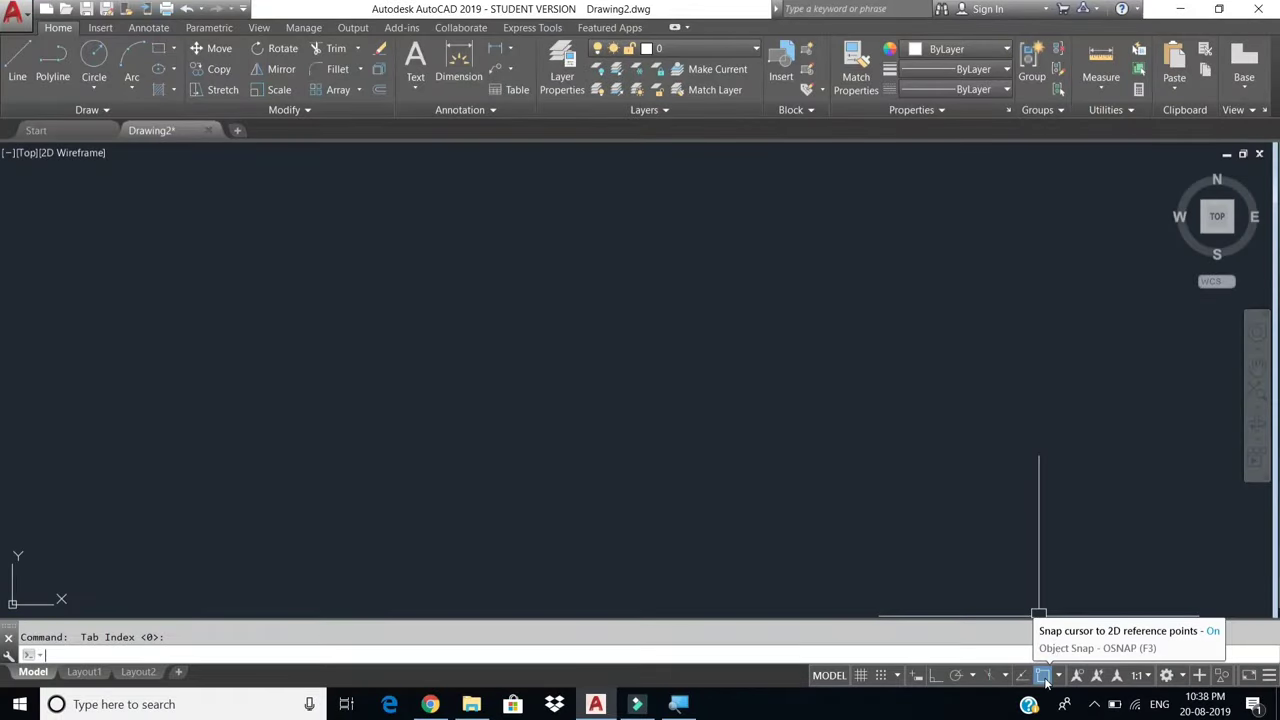
{"action": "left_click", "coordinate": [1043, 676]}
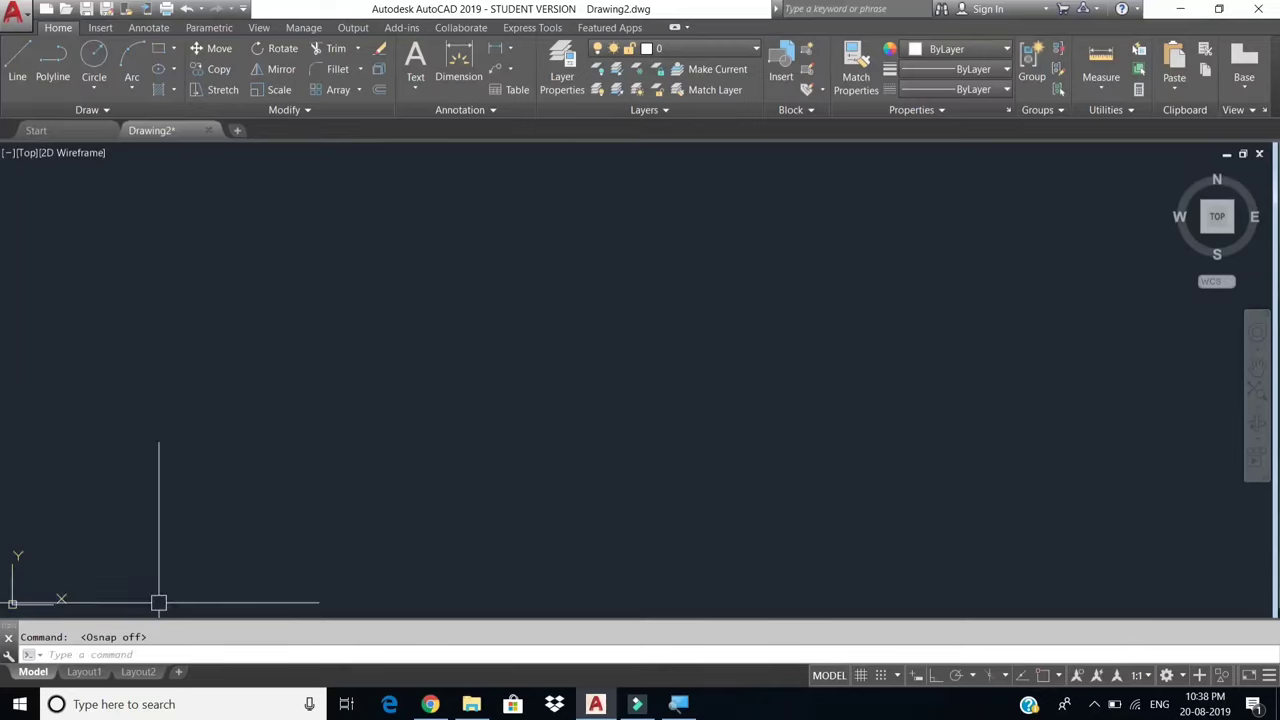
{"action": "left_click", "coordinate": [1043, 677]}
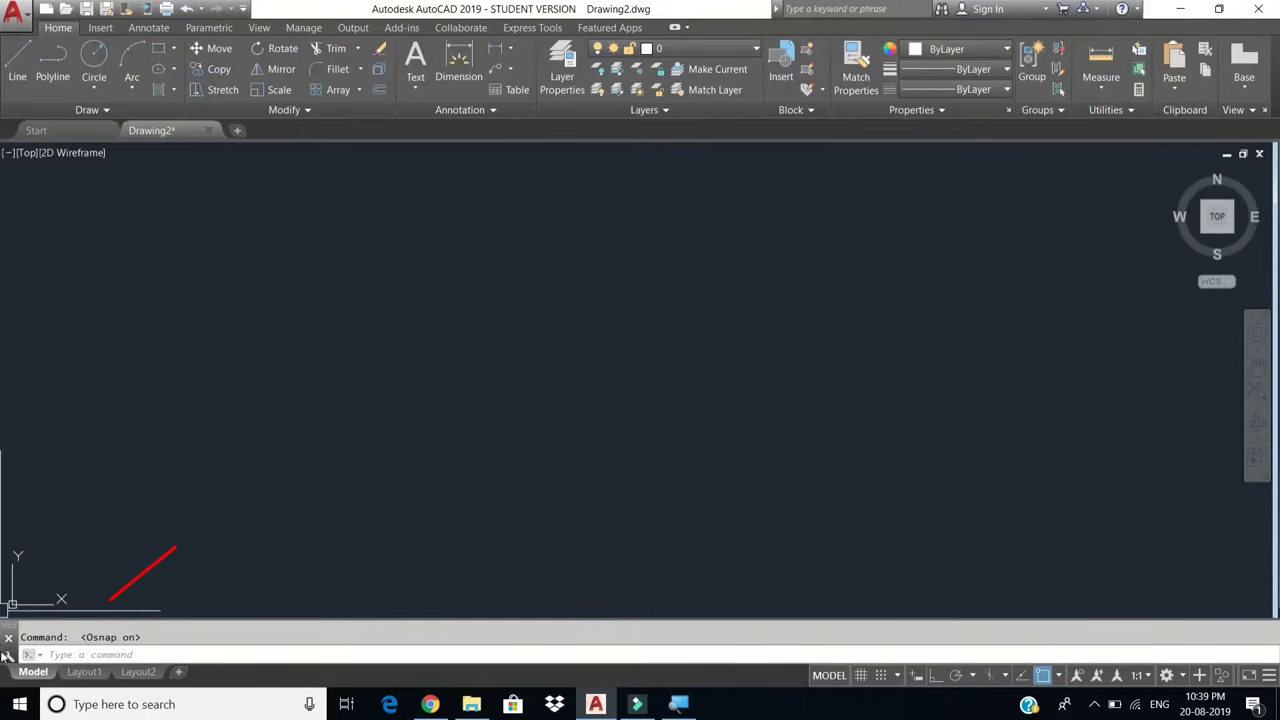
{"action": "mouse_move", "coordinate": [10, 630]}
{"action": "left_mouse_down"}
{"action": "mouse_move", "coordinate": [3, 665]}
{"action": "mouse_move", "coordinate": [277, 654]}
{"action": "left_mouse_up"}
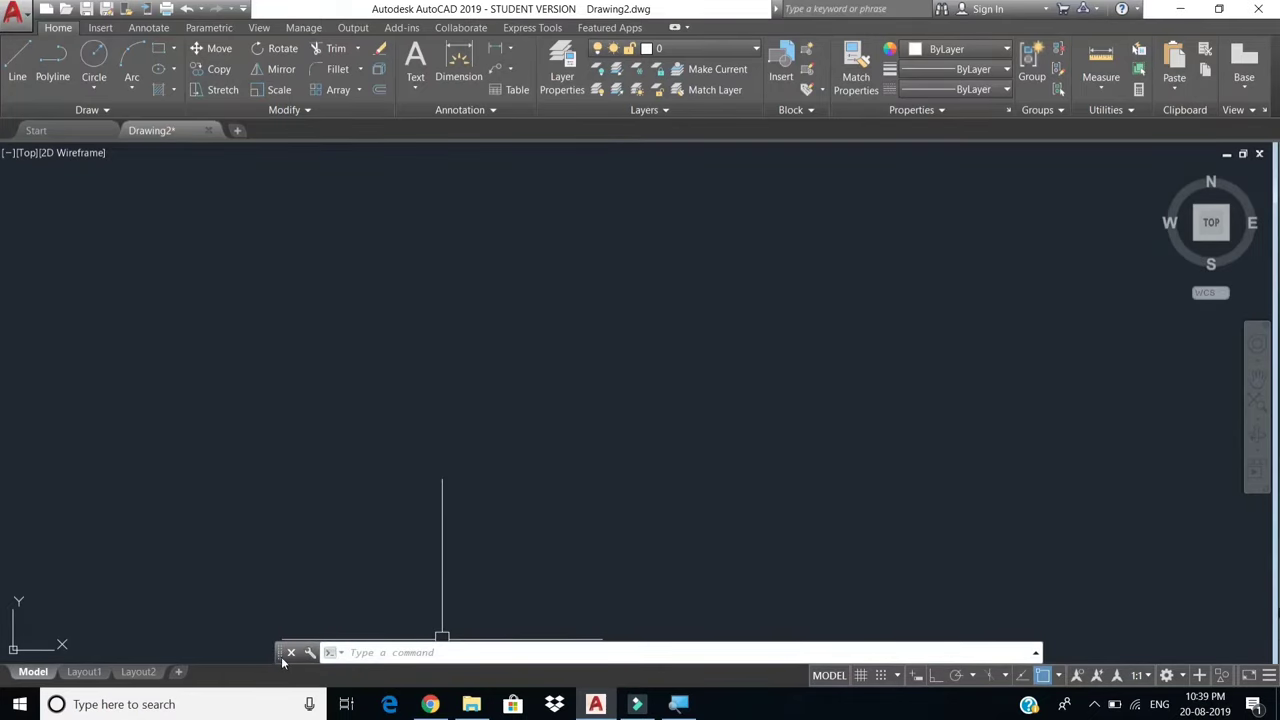
{"action": "left_click_drag", "start_coordinate": [282, 658], "coordinate": [303, 651]}
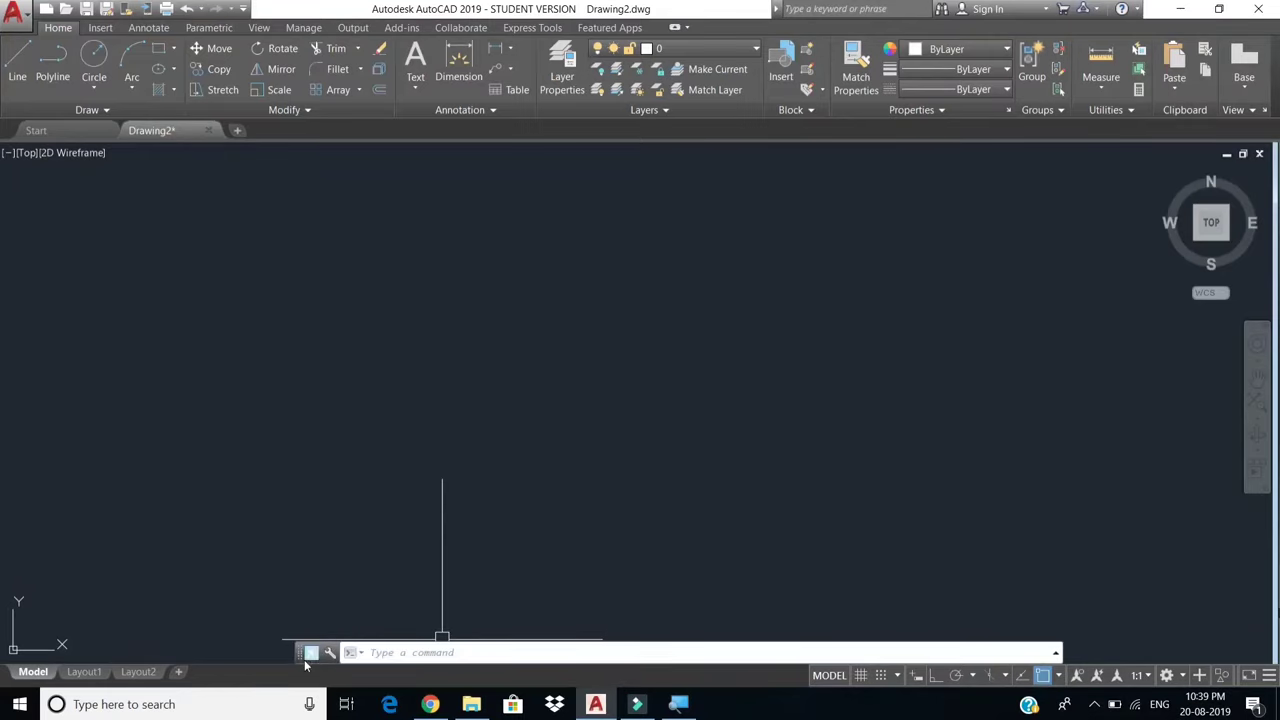
{"action": "left_click_drag", "start_coordinate": [292, 652], "coordinate": [114, 658]}
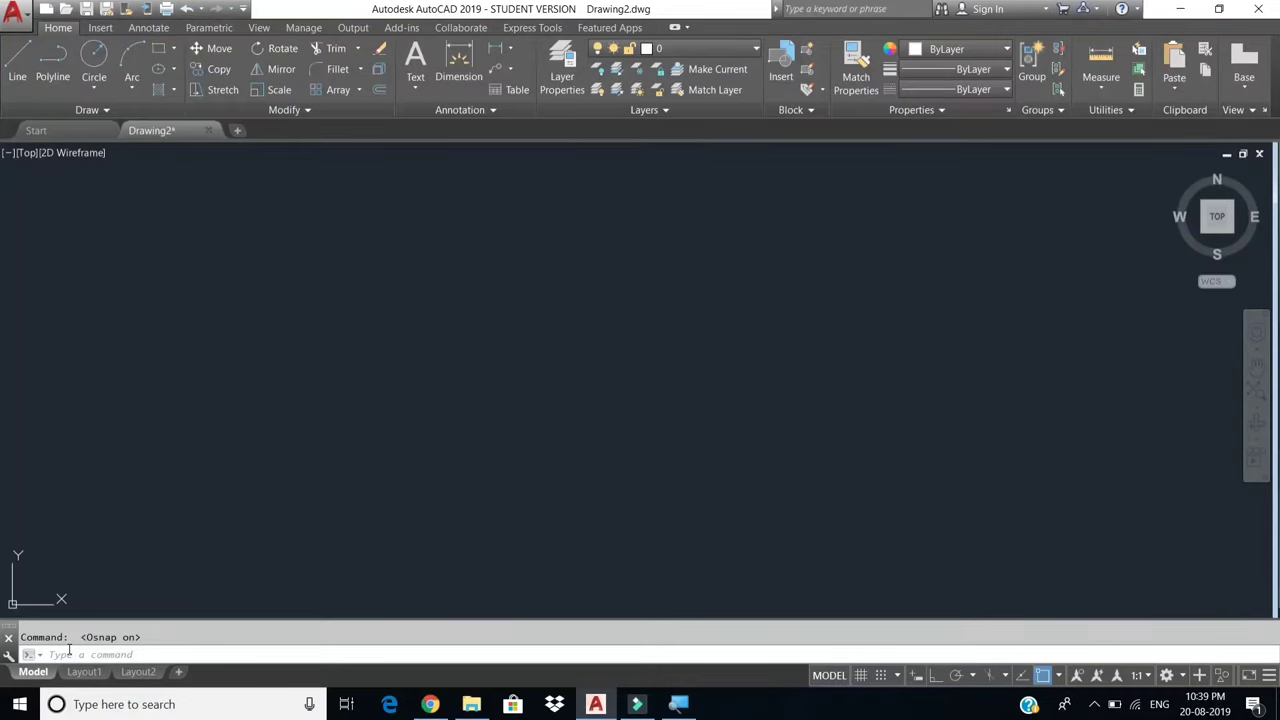
{"action": "left_click", "coordinate": [68, 652]}
{"action": "left_click_drag", "start_coordinate": [4, 645], "coordinate": [238, 624]}
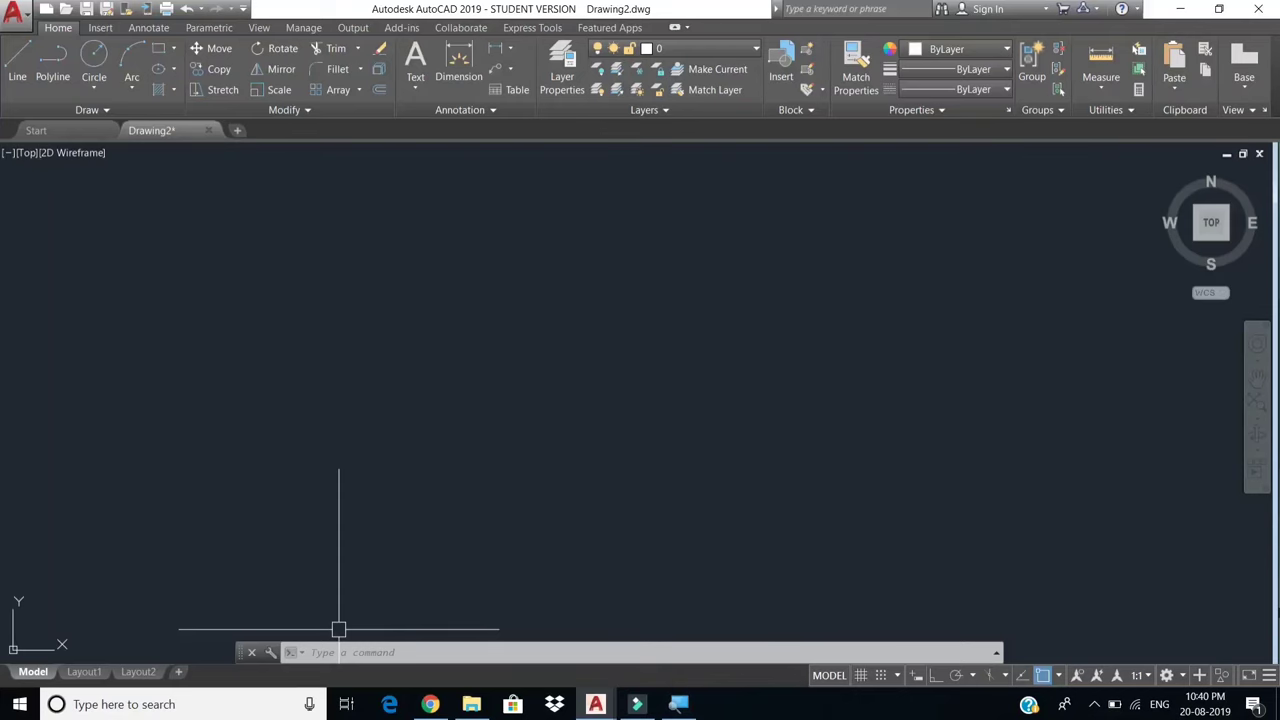
{"action": "key", "text": "F2"}
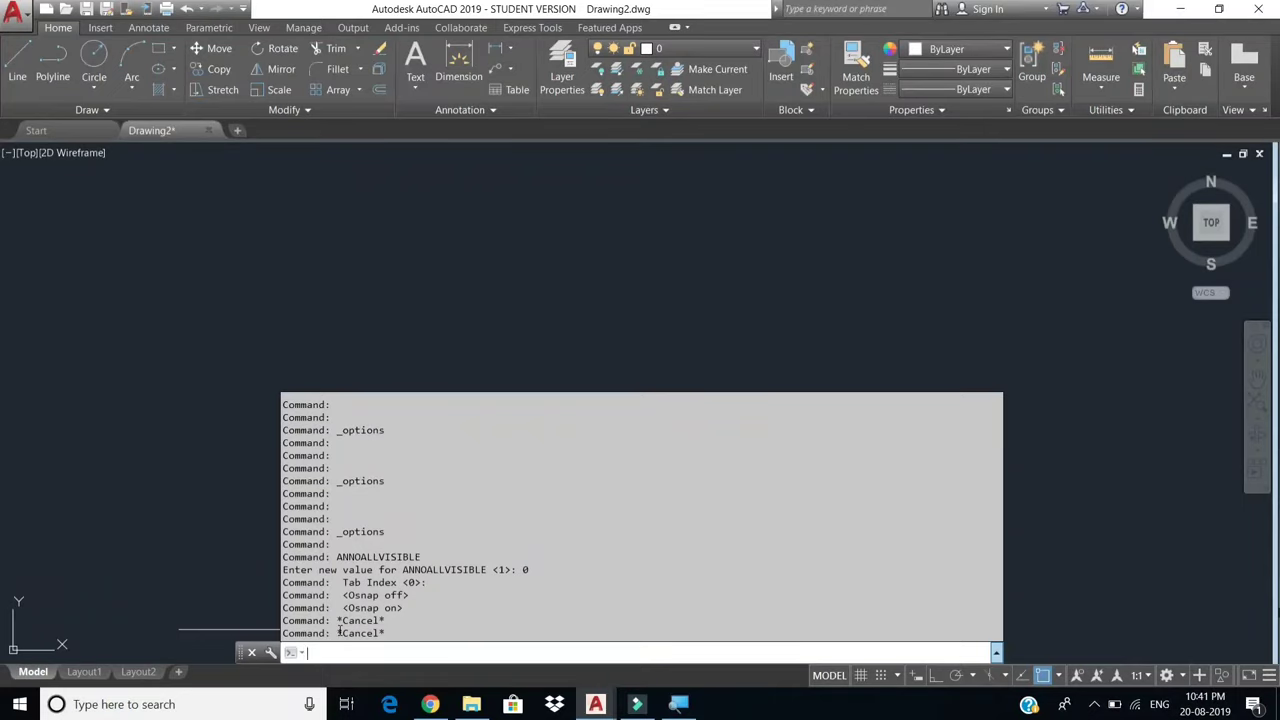
{"action": "key", "text": "F2"}
{"action": "key", "text": "Escape"}
{"action": "key", "text": "Escape"}
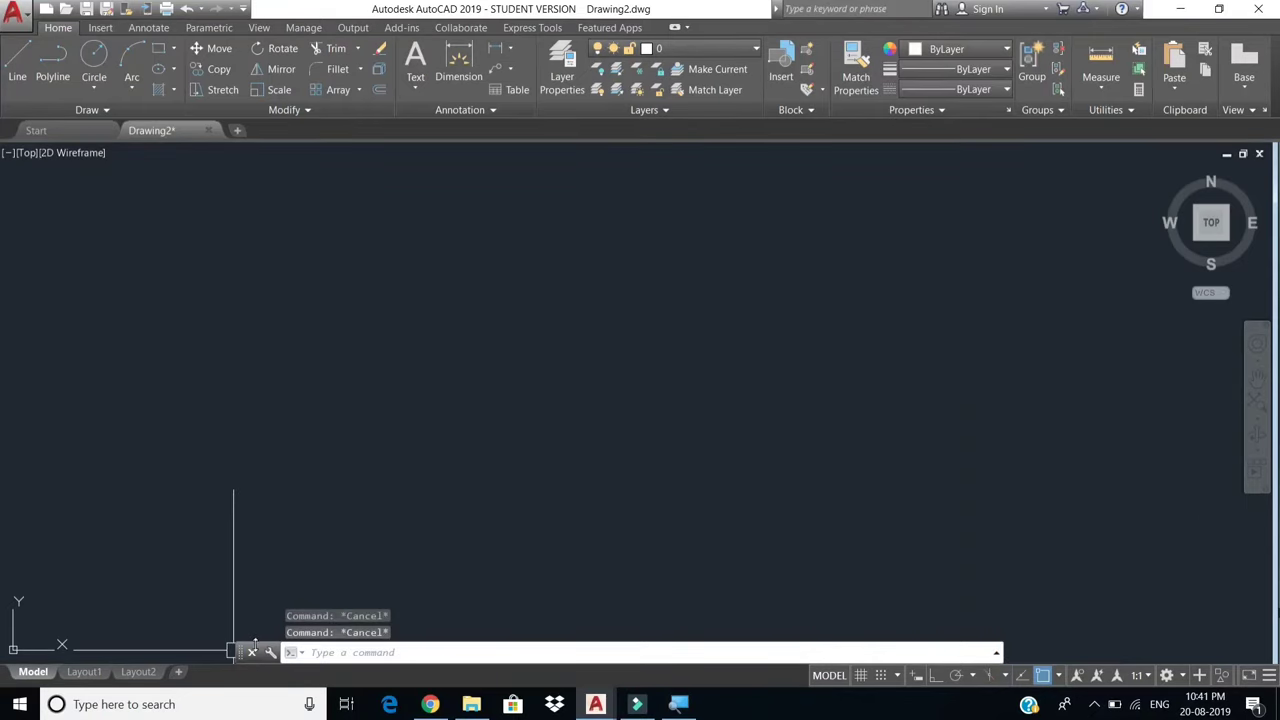
{"action": "left_click_drag", "start_coordinate": [243, 653], "coordinate": [62, 655]}
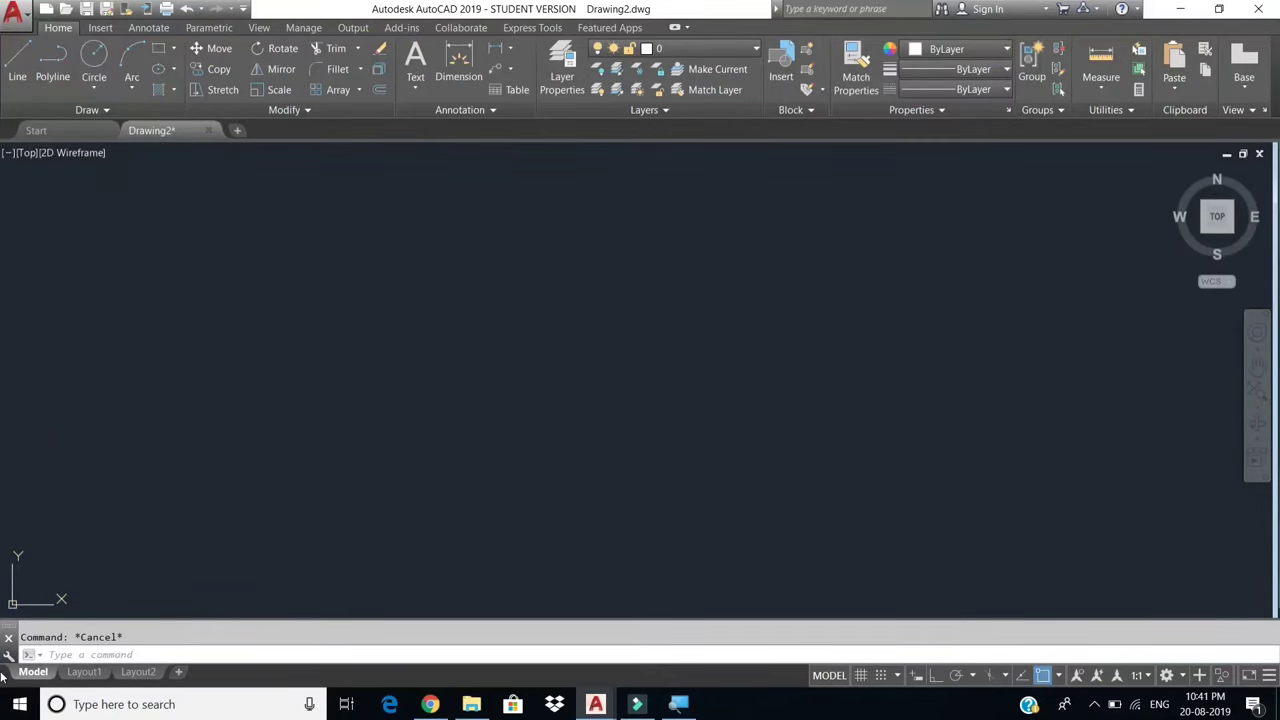
{"action": "type", "text": "="}
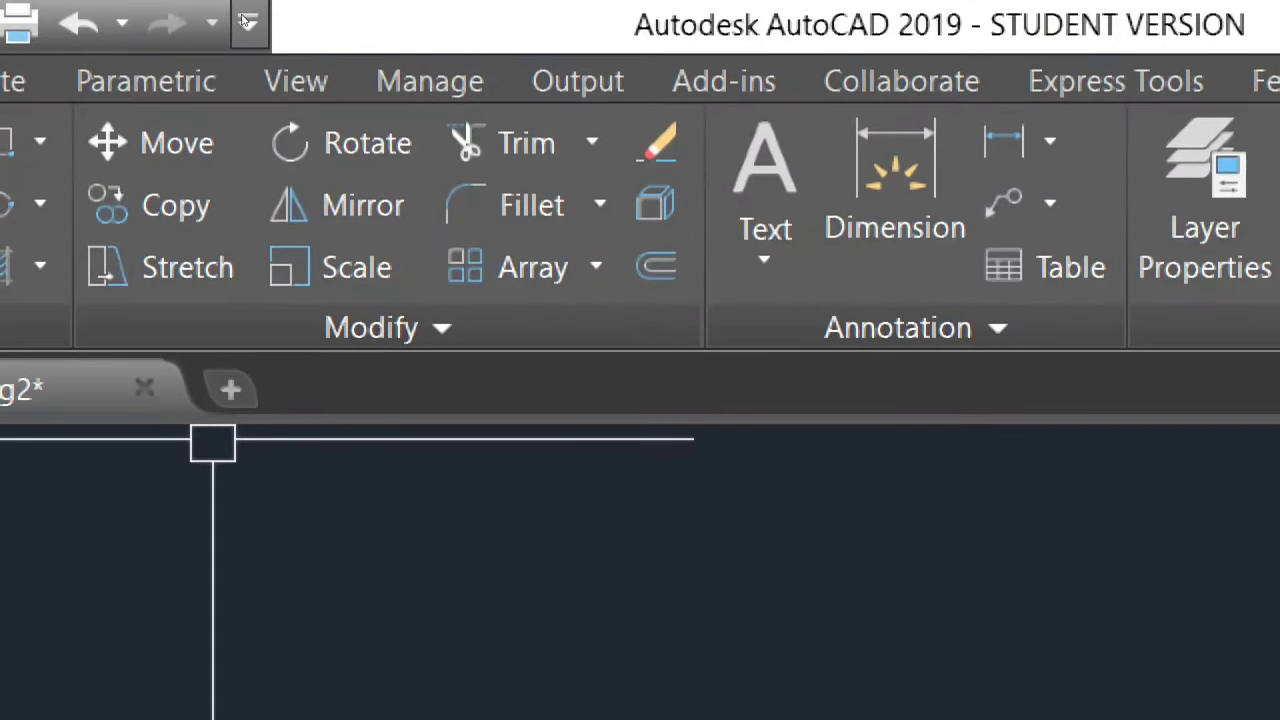
{"action": "left_click", "coordinate": [247, 20]}
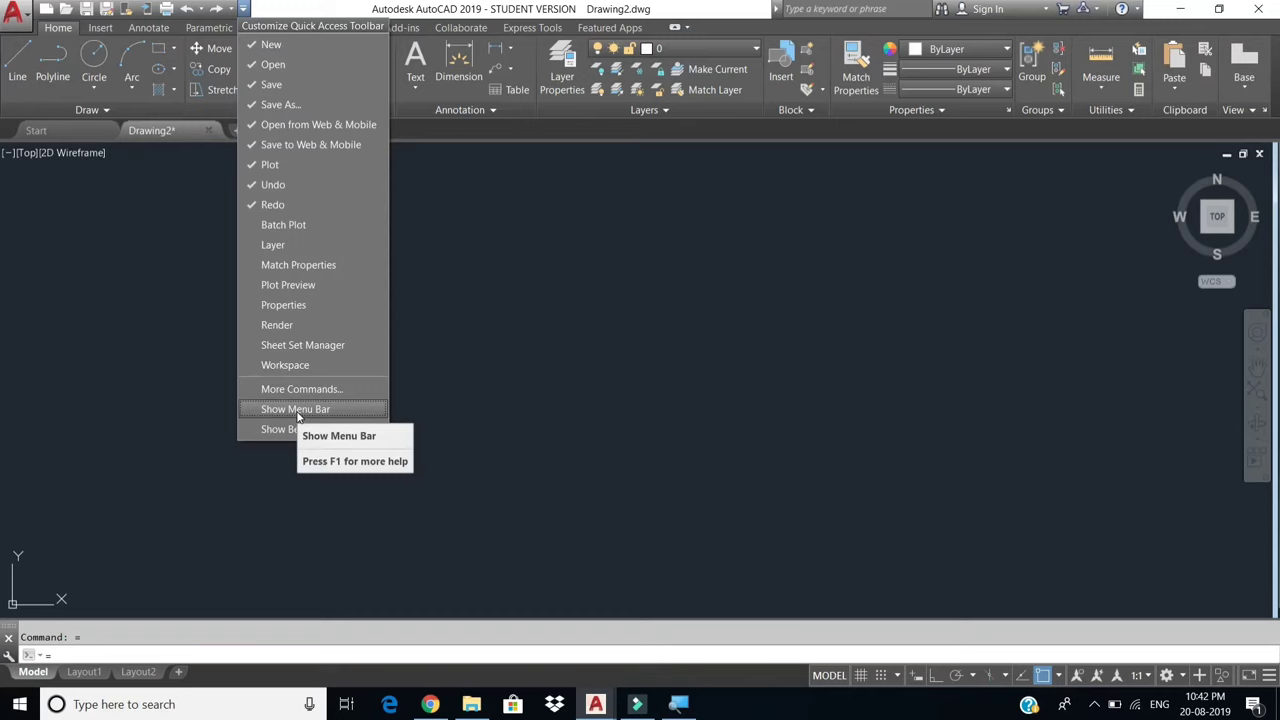
{"action": "left_click", "coordinate": [297, 409]}
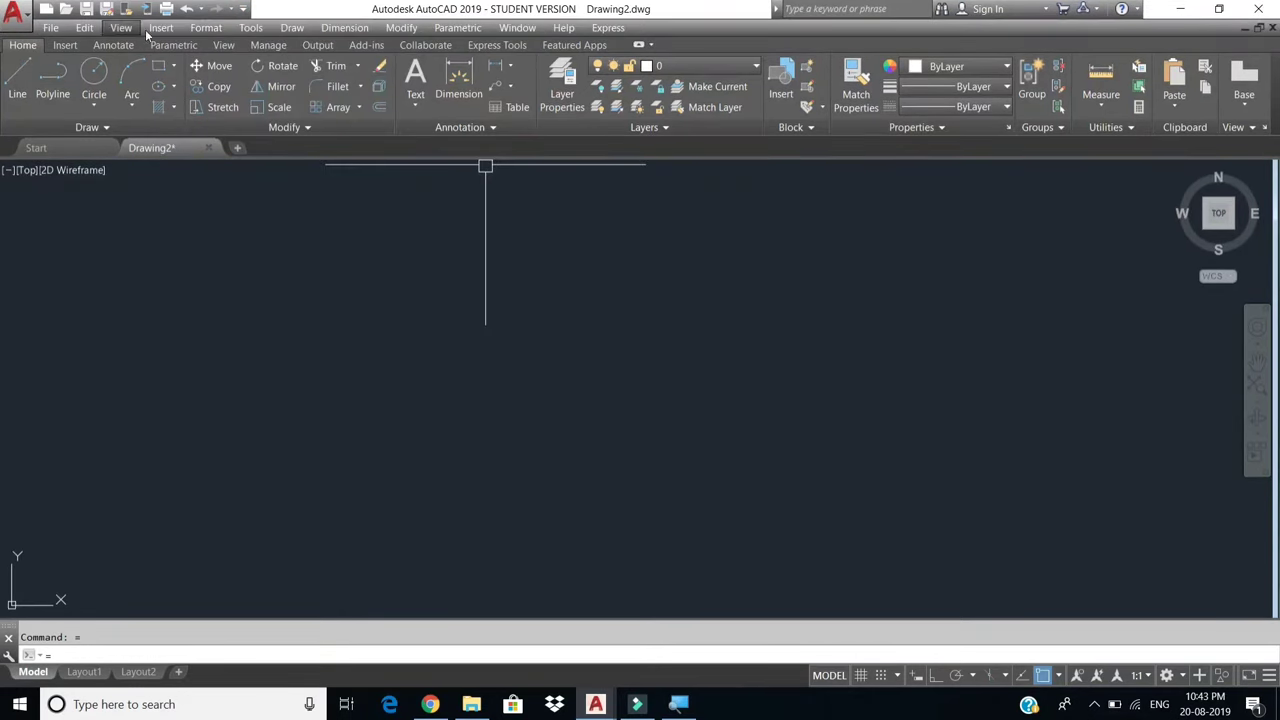
{"action": "left_click", "coordinate": [206, 29]}
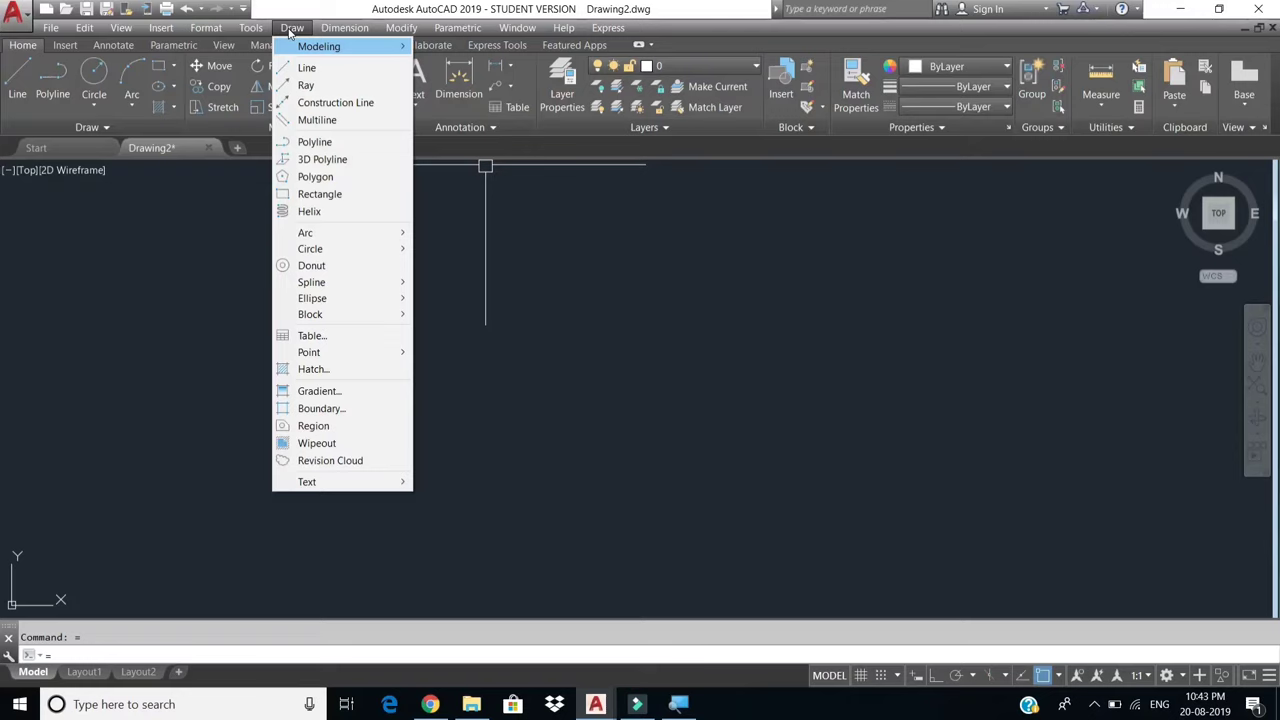
{"action": "left_click", "coordinate": [243, 10]}
{"action": "left_click", "coordinate": [243, 10]}
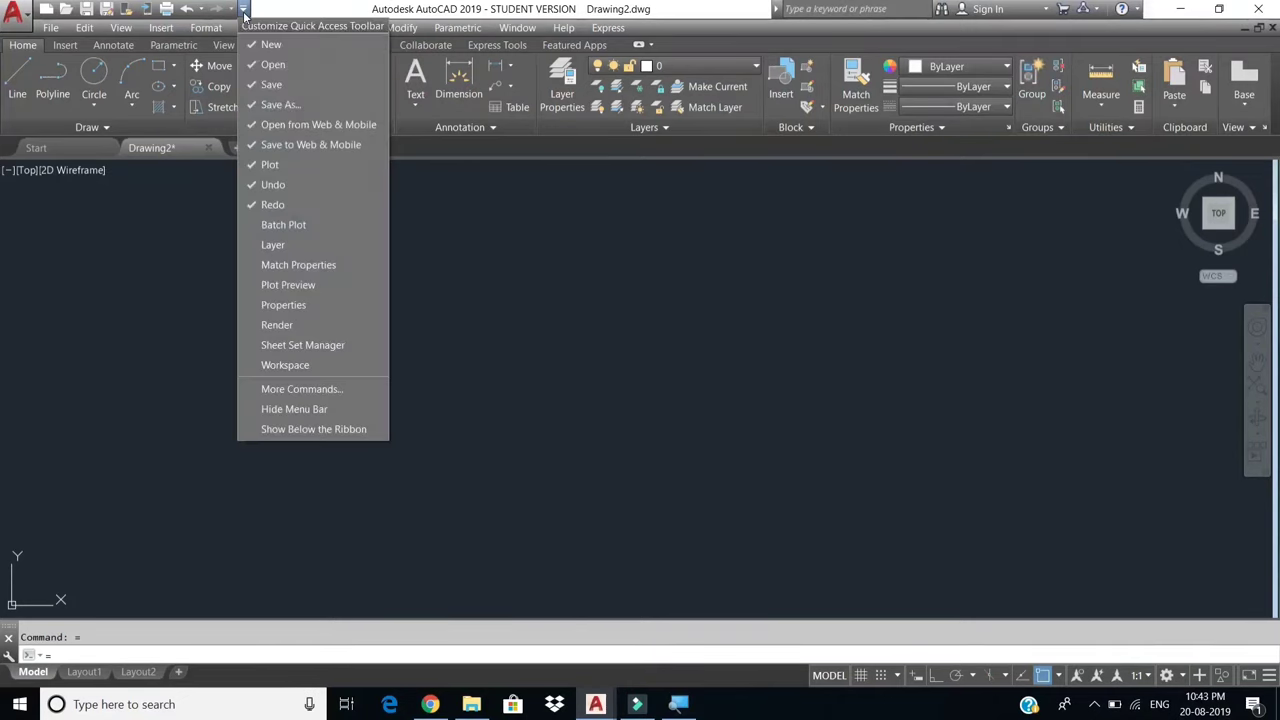
{"action": "left_click", "coordinate": [243, 10]}
{"action": "left_click", "coordinate": [243, 10]}
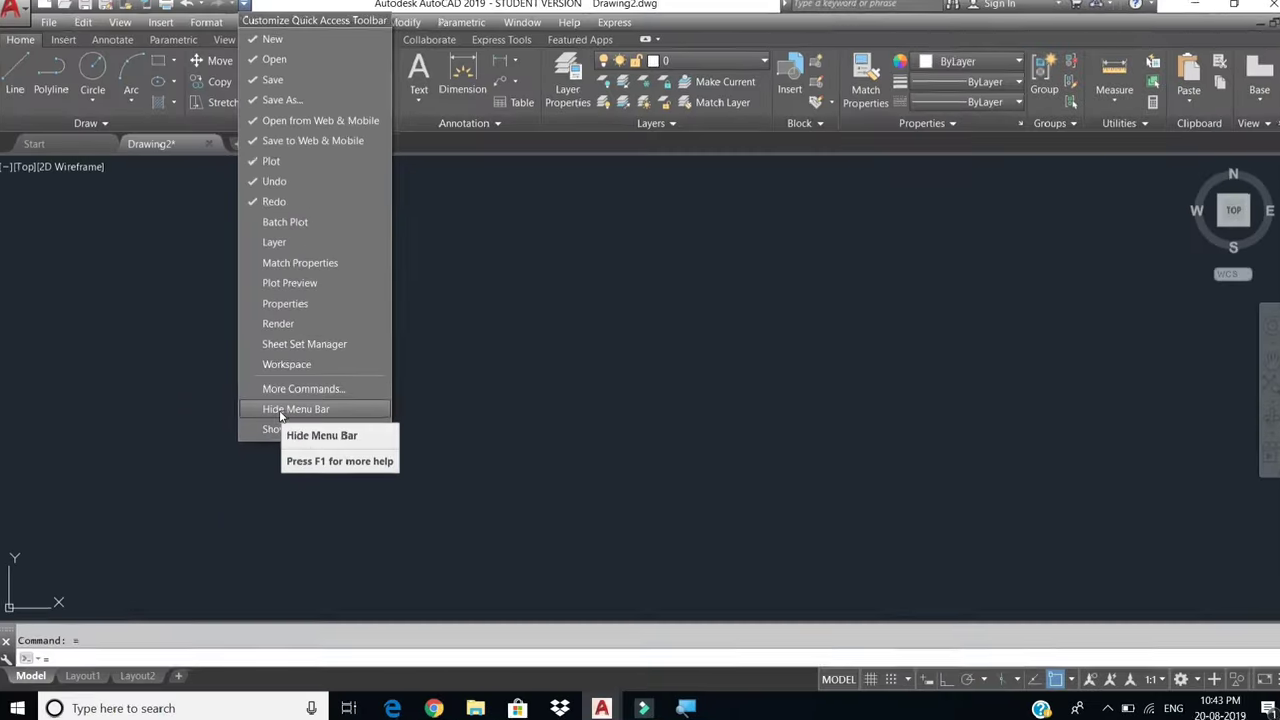
{"action": "left_click", "coordinate": [280, 410]}
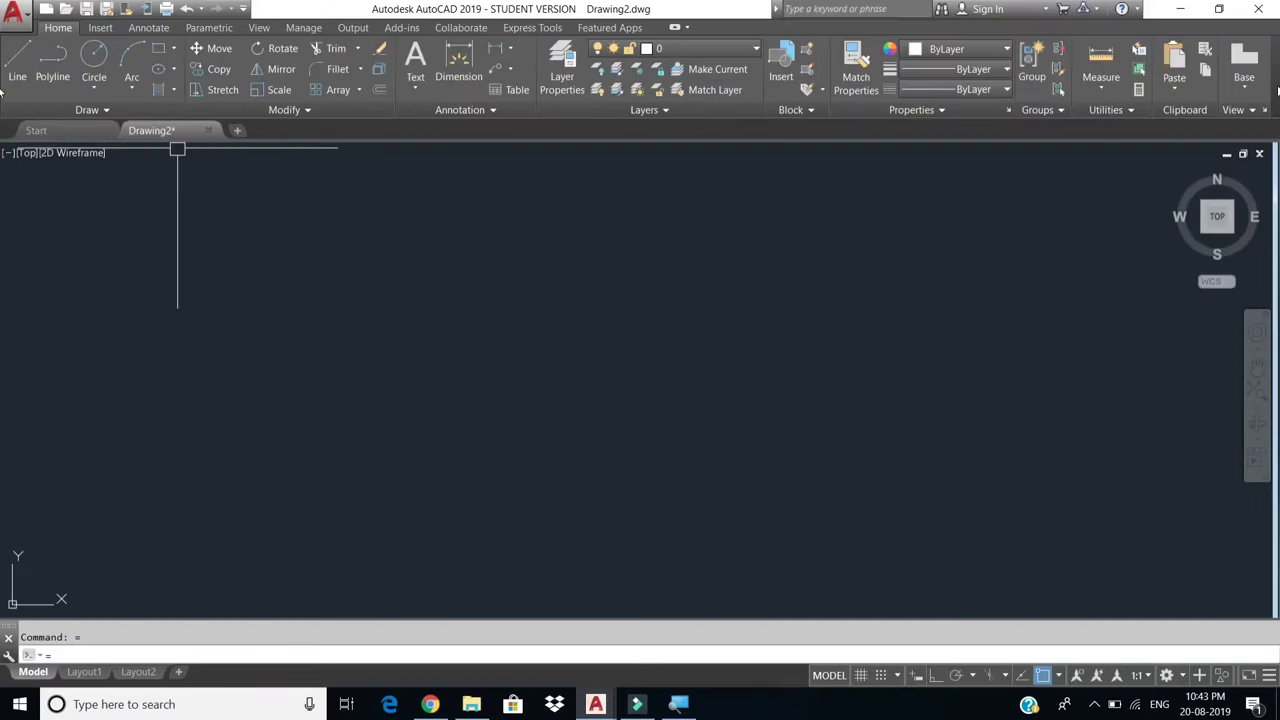
{"action": "right_click", "coordinate": [1277, 91]}
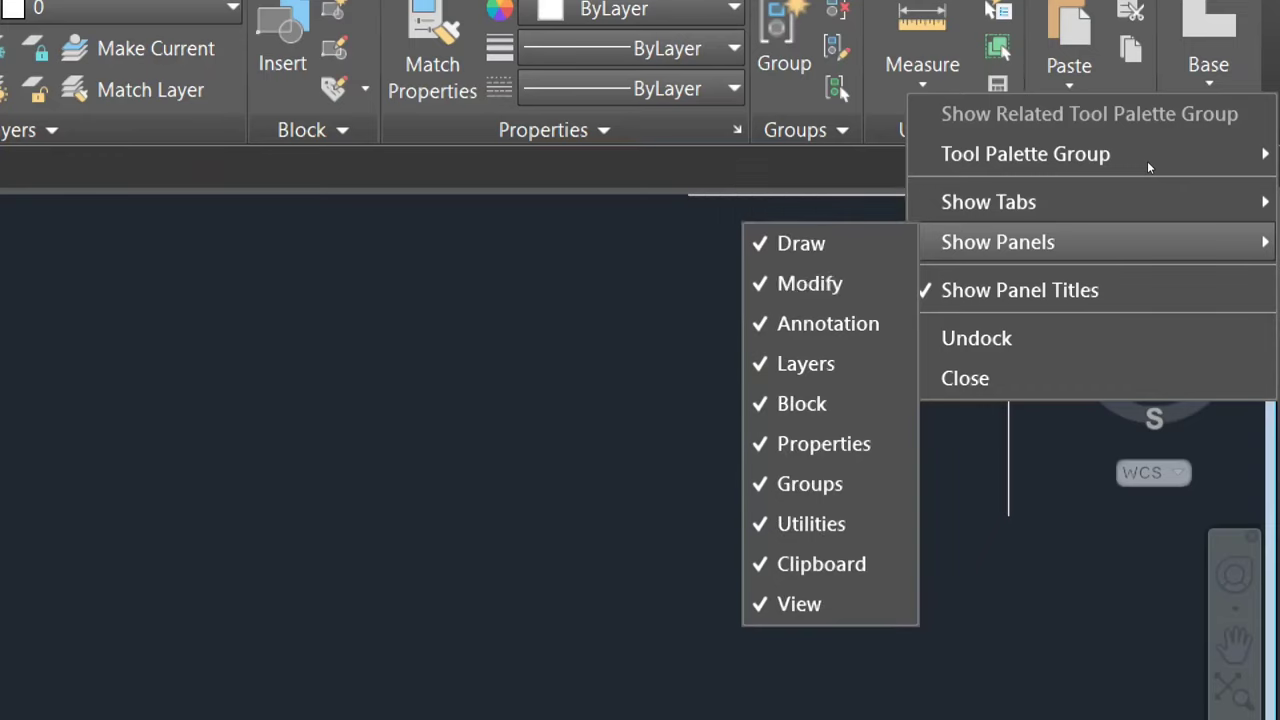
{"action": "mouse_move", "coordinate": [1139, 166]}
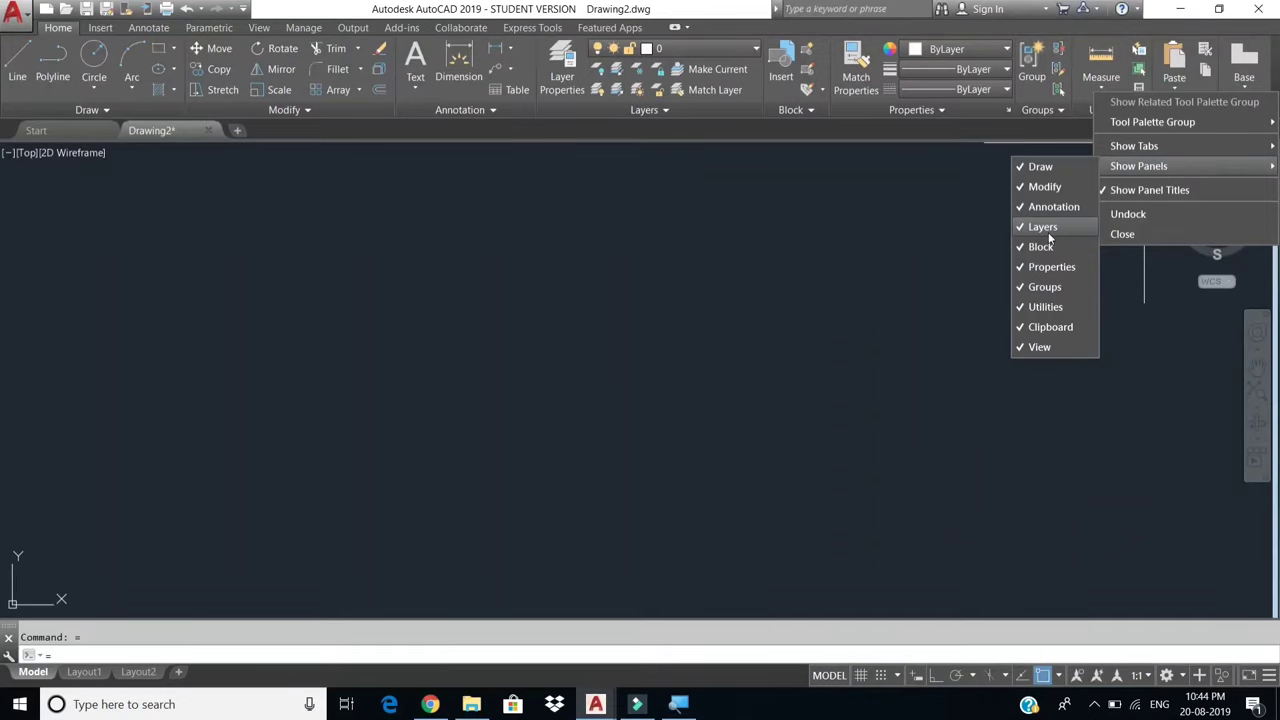
{"action": "left_click", "coordinate": [1042, 170]}
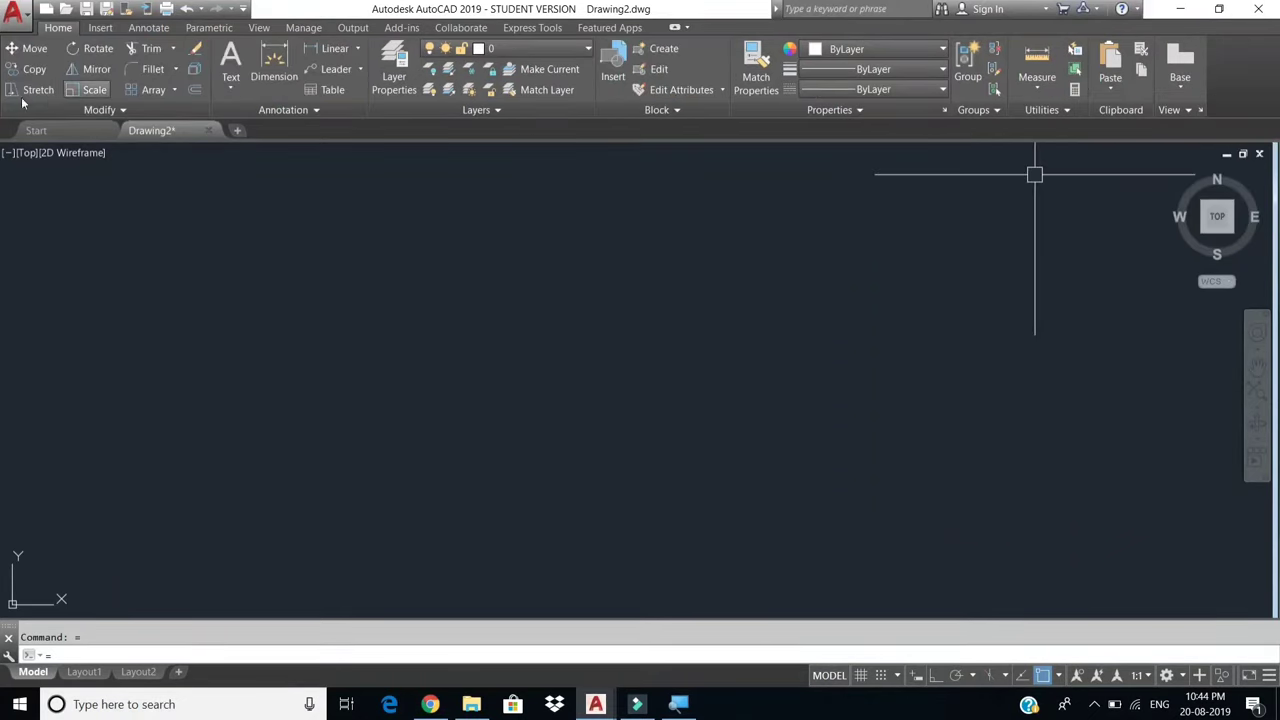
{"action": "right_click", "coordinate": [1252, 94]}
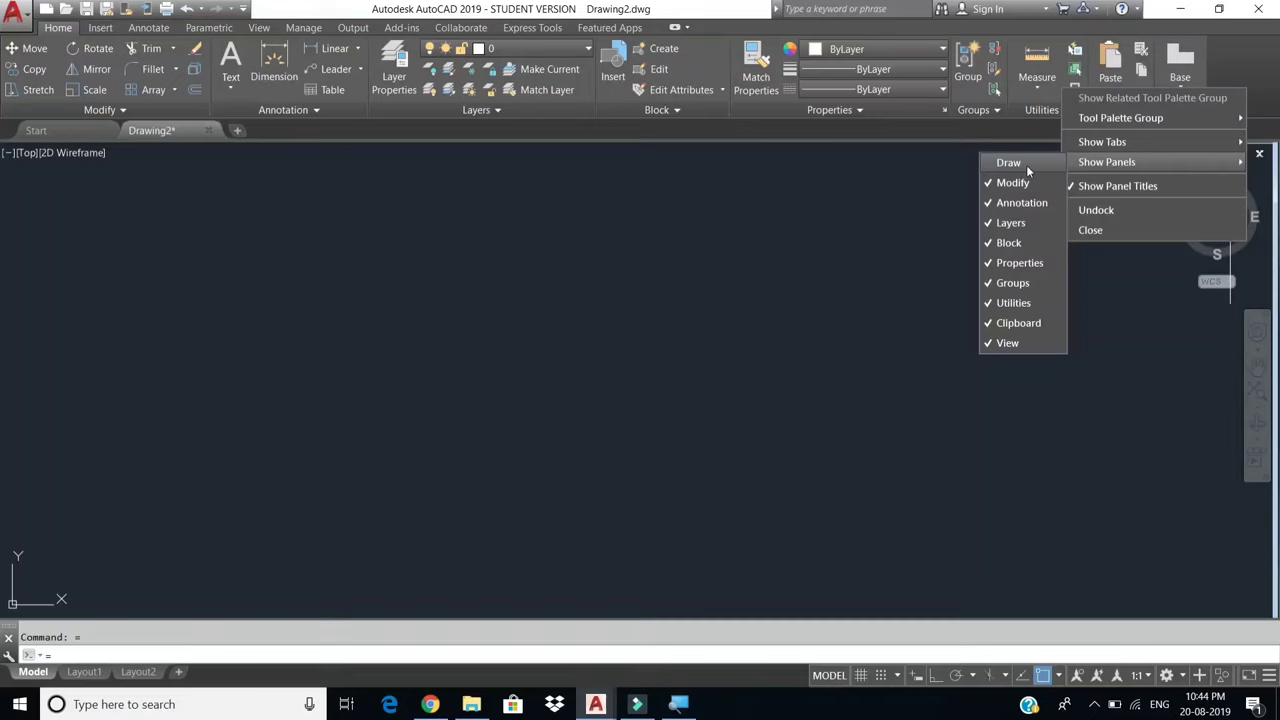
{"action": "left_click", "coordinate": [1010, 163]}
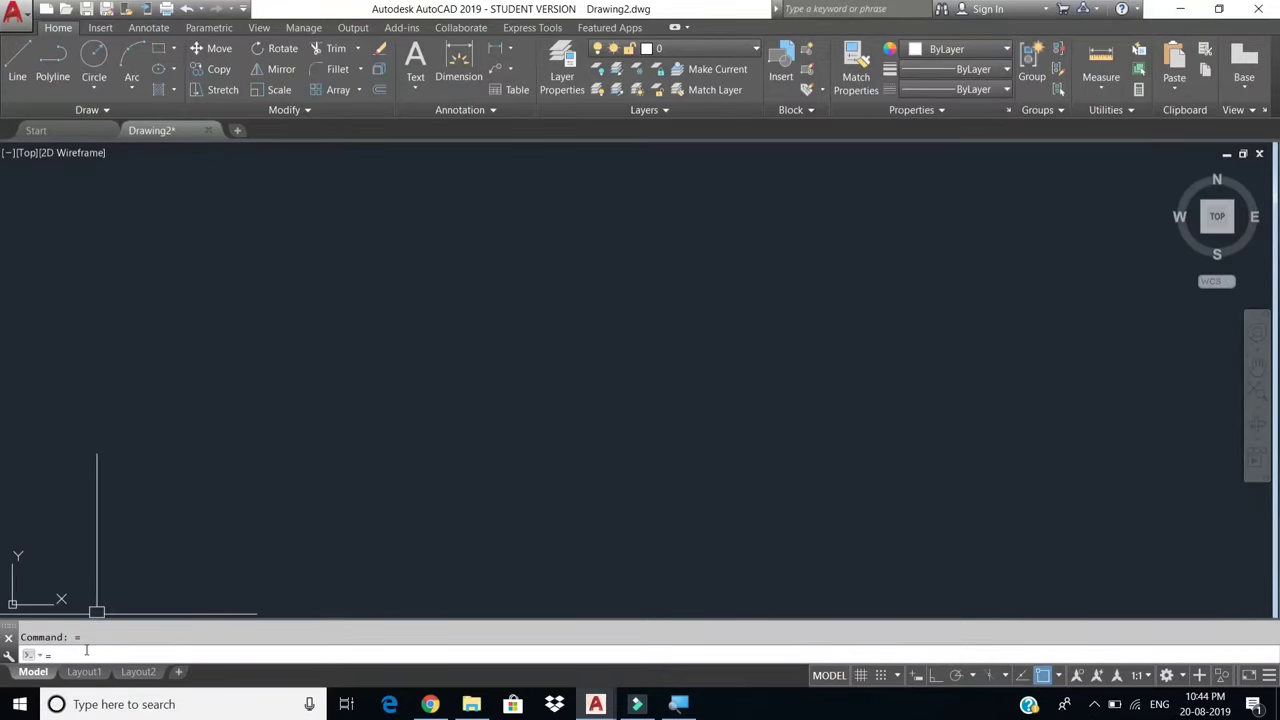
Cancel the stray '=' entry waiting on the command line.
{"action": "key", "text": "Escape"}
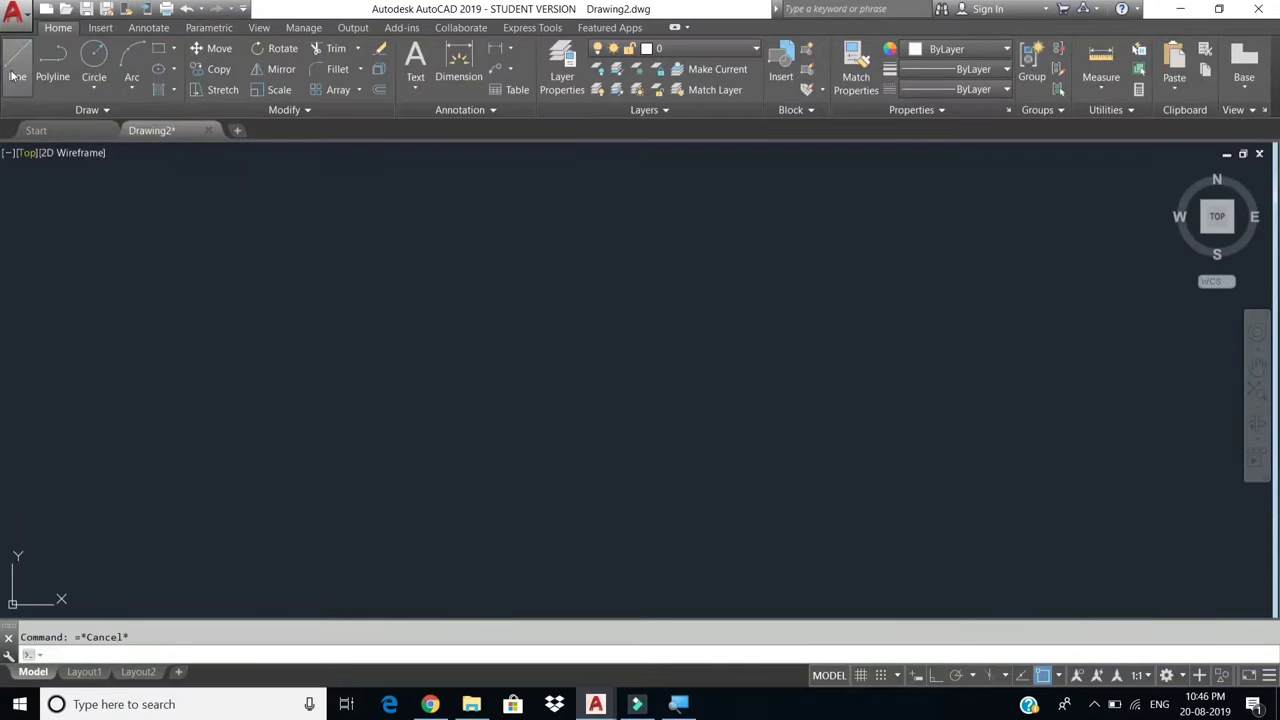
Abandon the Circle and Copy attempts and leave the Line command running.
{"action": "left_click", "coordinate": [12, 72]}
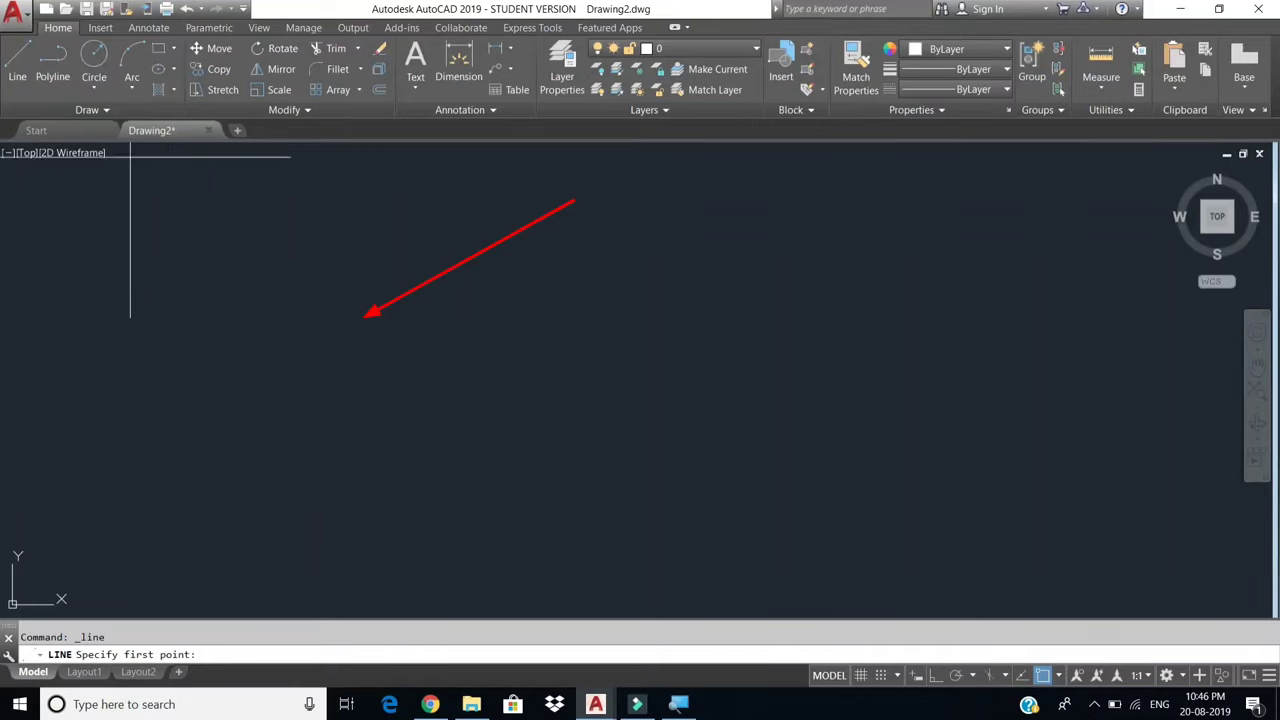
{"action": "left_click", "coordinate": [90, 74]}
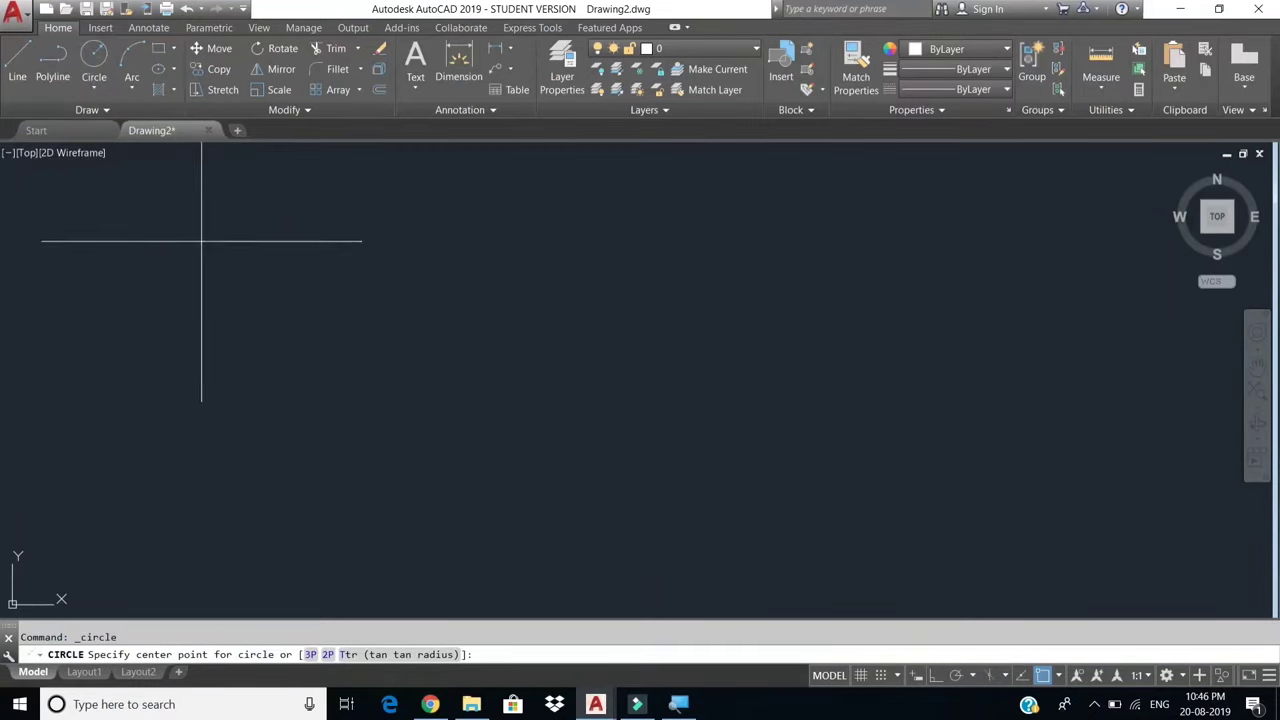
{"action": "left_click", "coordinate": [18, 62]}
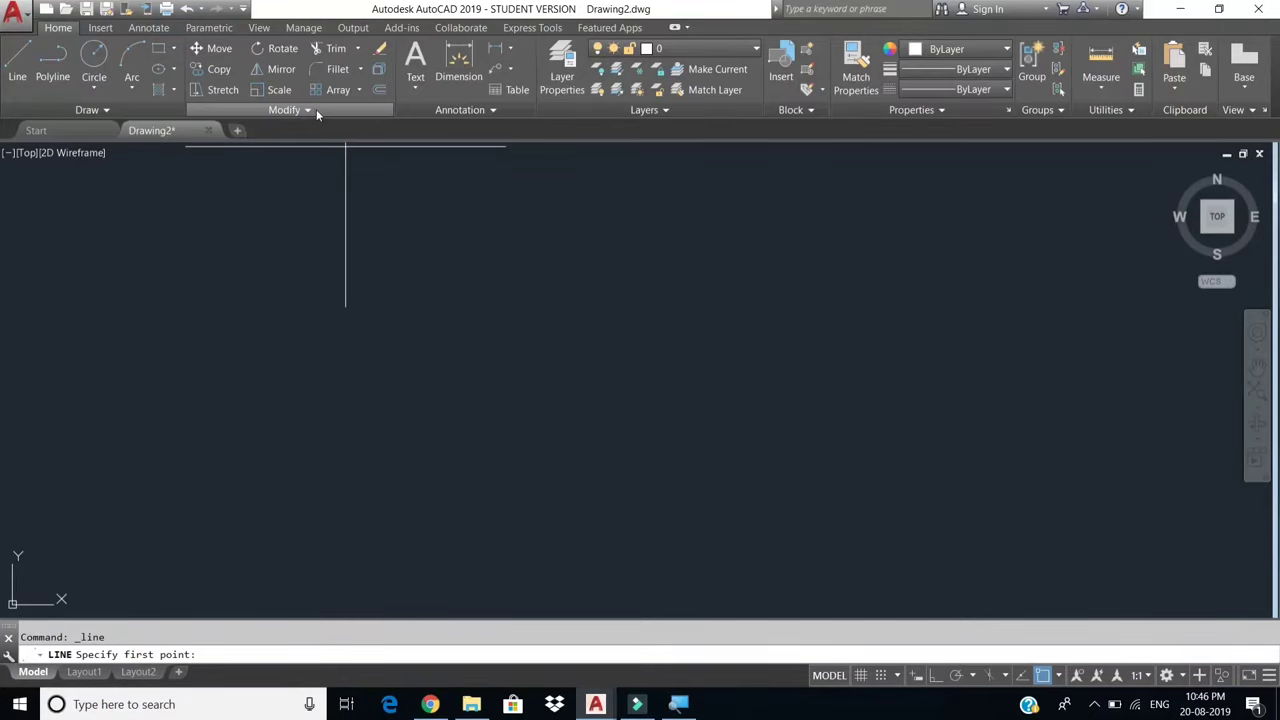
{"action": "left_click", "coordinate": [219, 69]}
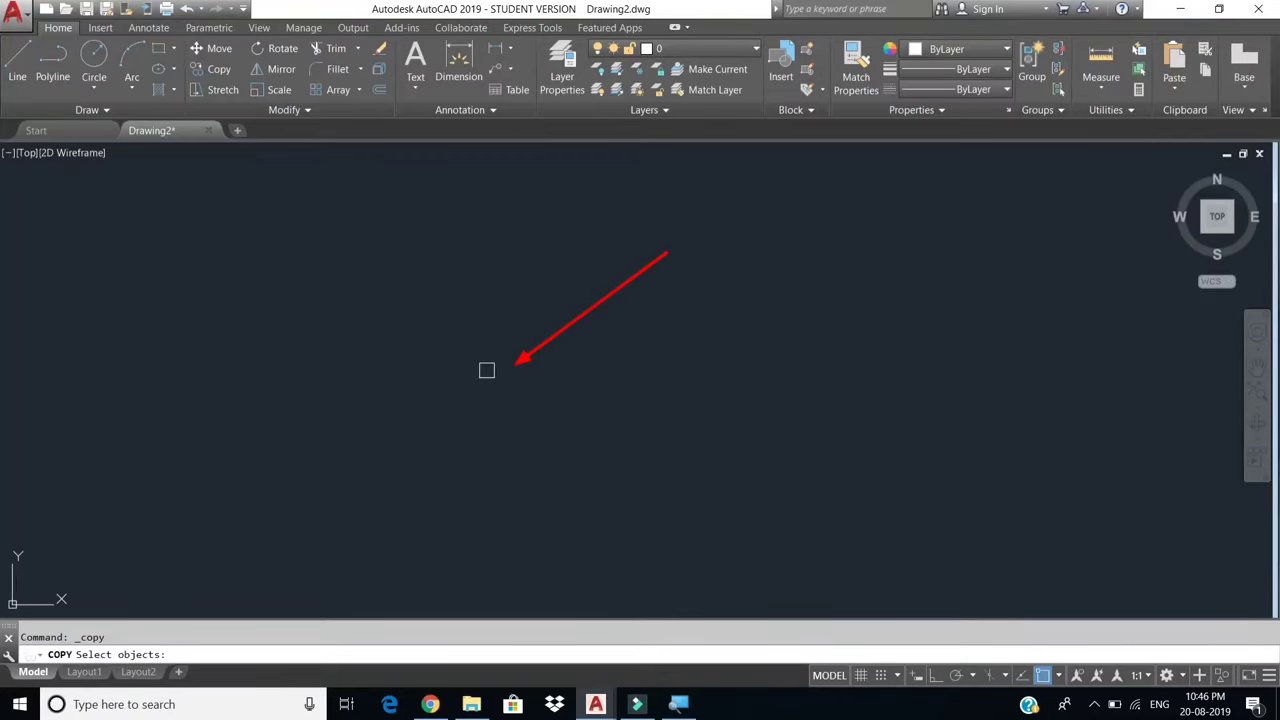
{"action": "key", "text": "Escape"}
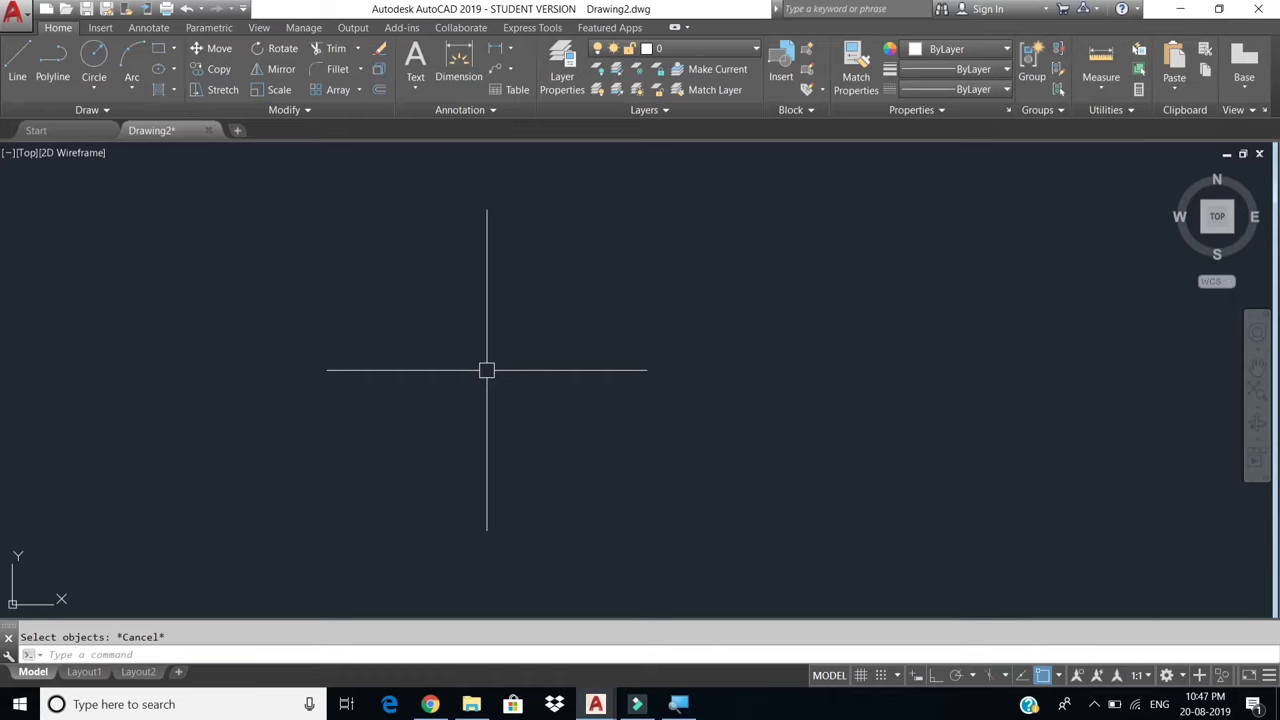
{"action": "left_click", "coordinate": [17, 62]}
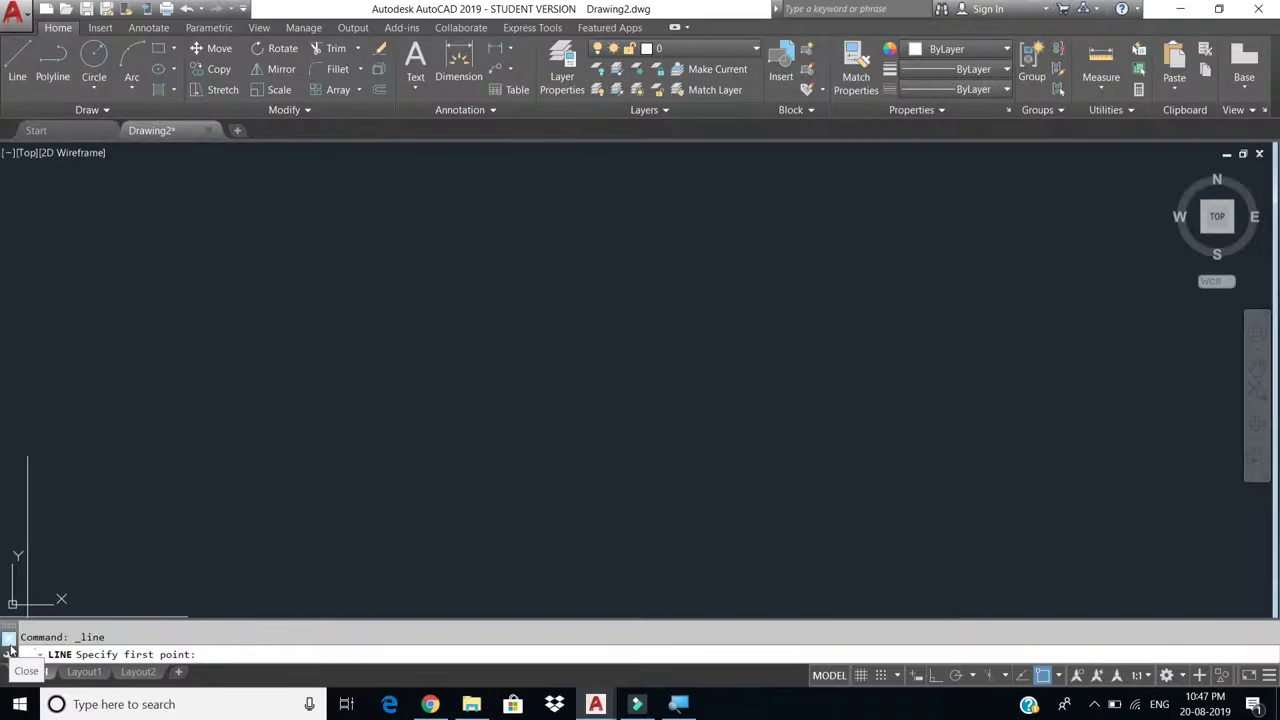
Draw a 6-unit line from a picked start point, then end LINE.
{"action": "left_click", "coordinate": [262, 370]}
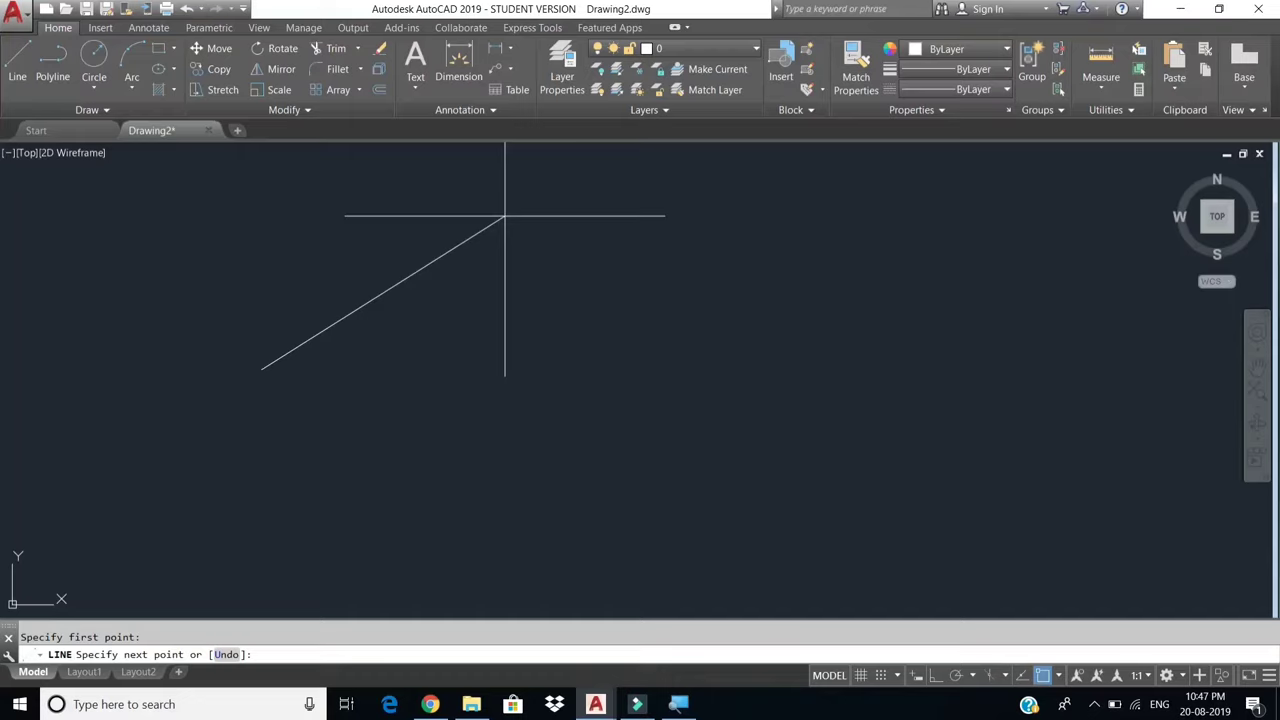
{"action": "type", "text": "6"}
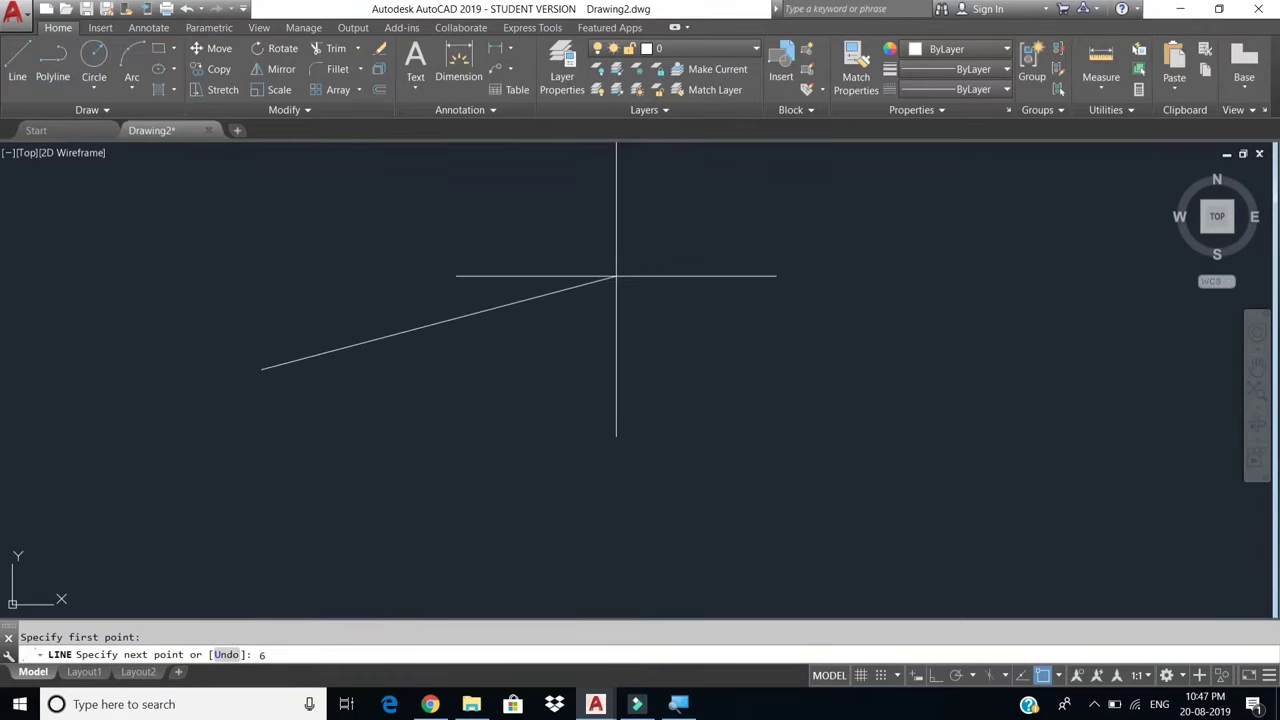
{"action": "key", "text": "Return"}
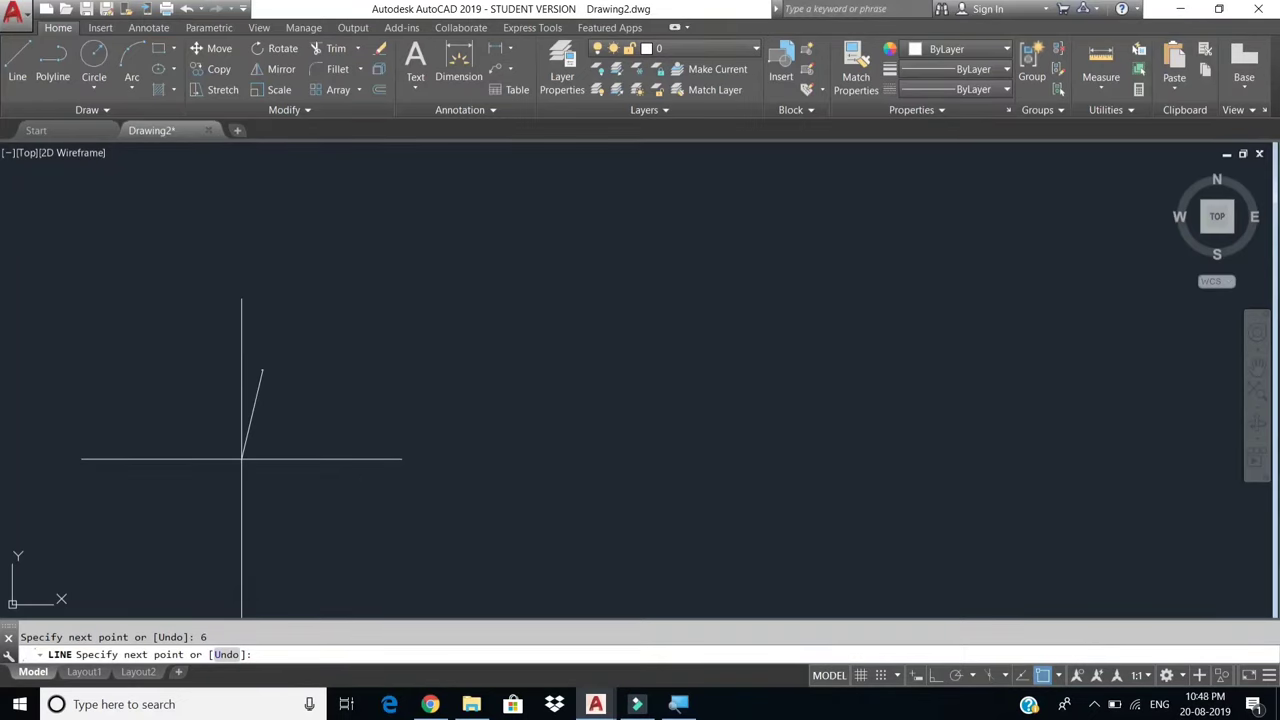
{"action": "key", "text": "Escape"}
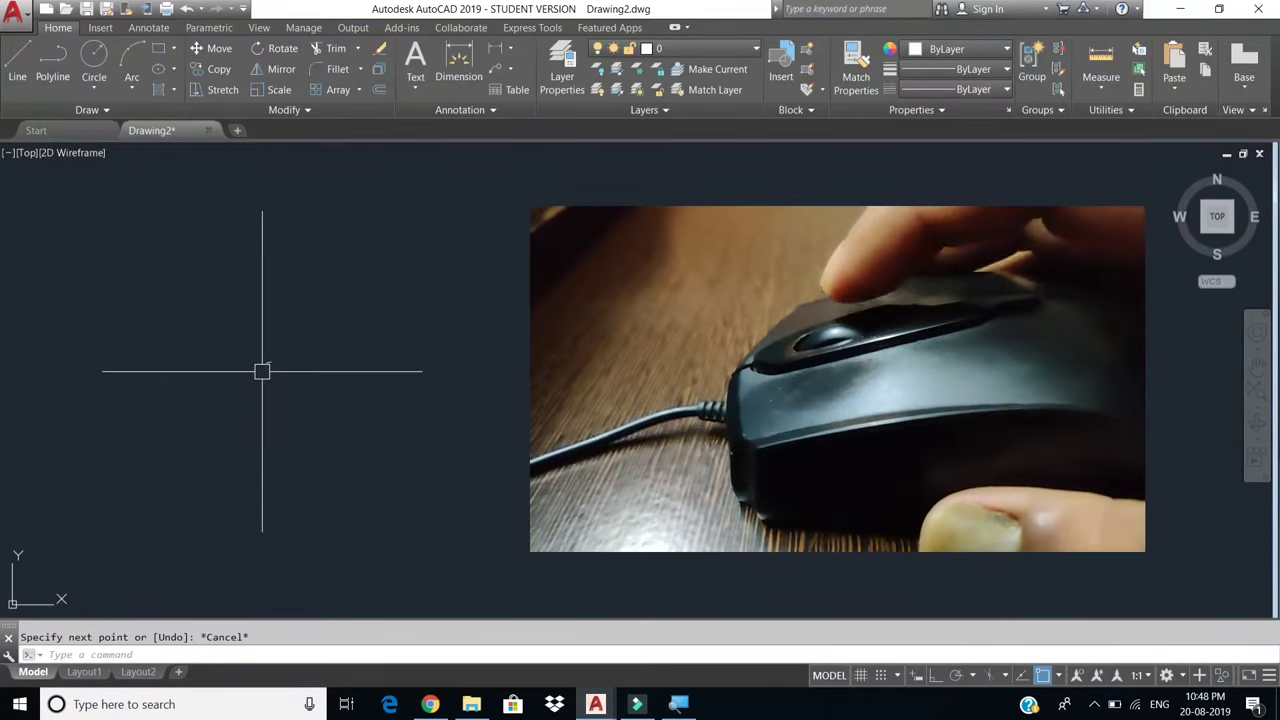
Zoom and pan to enlarge the 6-unit line, then open the canvas shortcut menu.
{"action": "scroll", "coordinate": [266, 363], "scroll_direction": "up", "scroll_amount": 1}
{"action": "scroll", "coordinate": [263, 364], "scroll_direction": "up", "scroll_amount": 1}
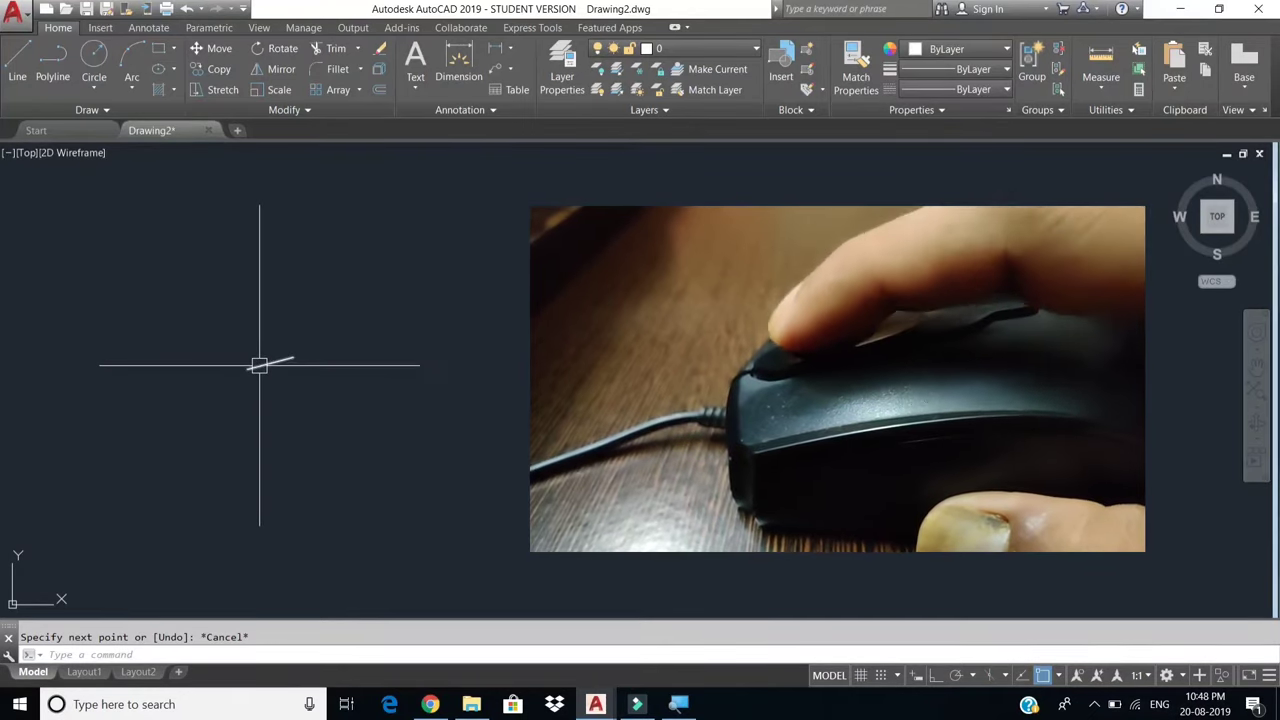
{"action": "scroll", "coordinate": [258, 366], "scroll_direction": "up", "scroll_amount": 1}
{"action": "scroll", "coordinate": [258, 365], "scroll_direction": "up", "scroll_amount": 2}
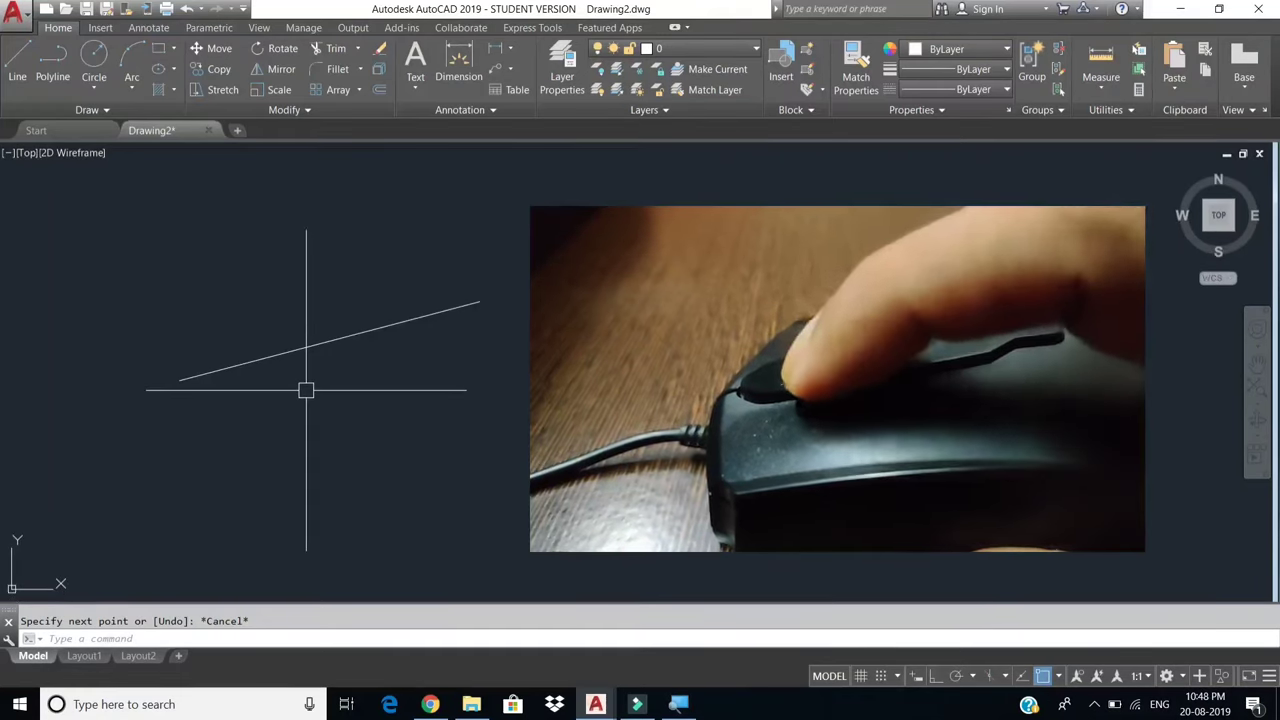
{"action": "middle_click_drag", "start_coordinate": [306, 390], "coordinate": [528, 394]}
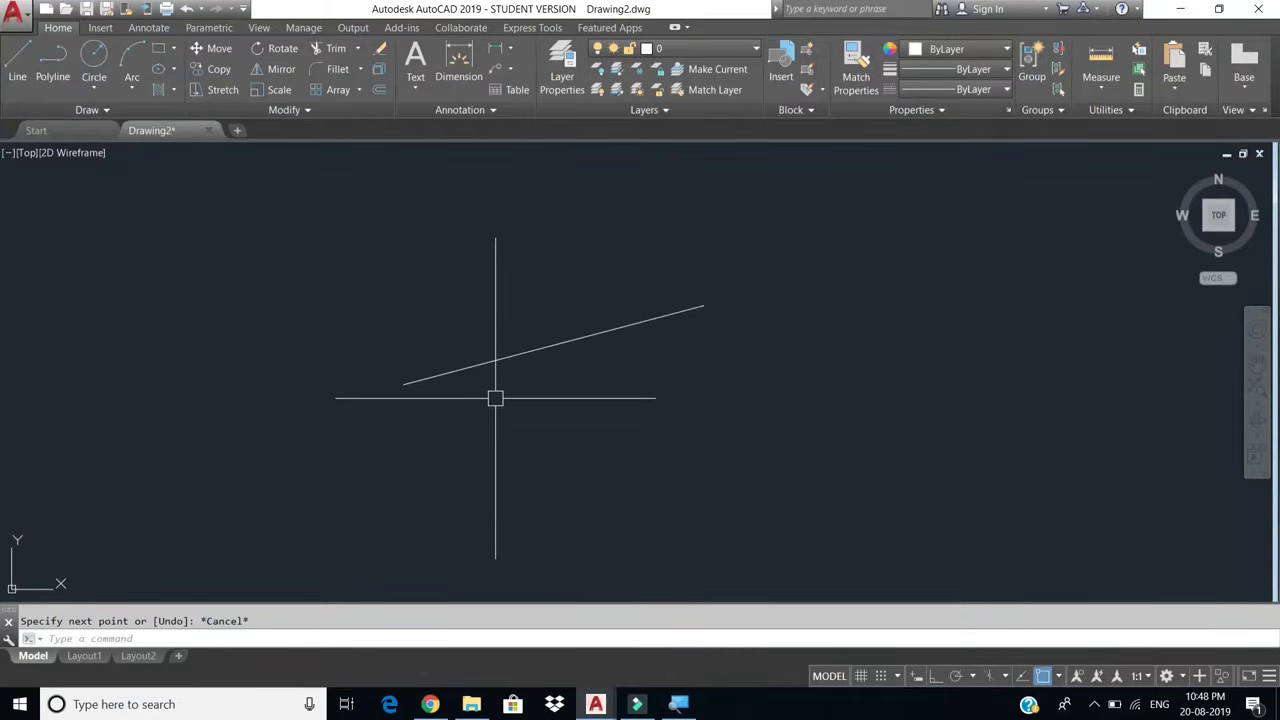
{"action": "middle_click", "coordinate": [495, 398]}
{"action": "middle_click", "coordinate": [495, 398]}
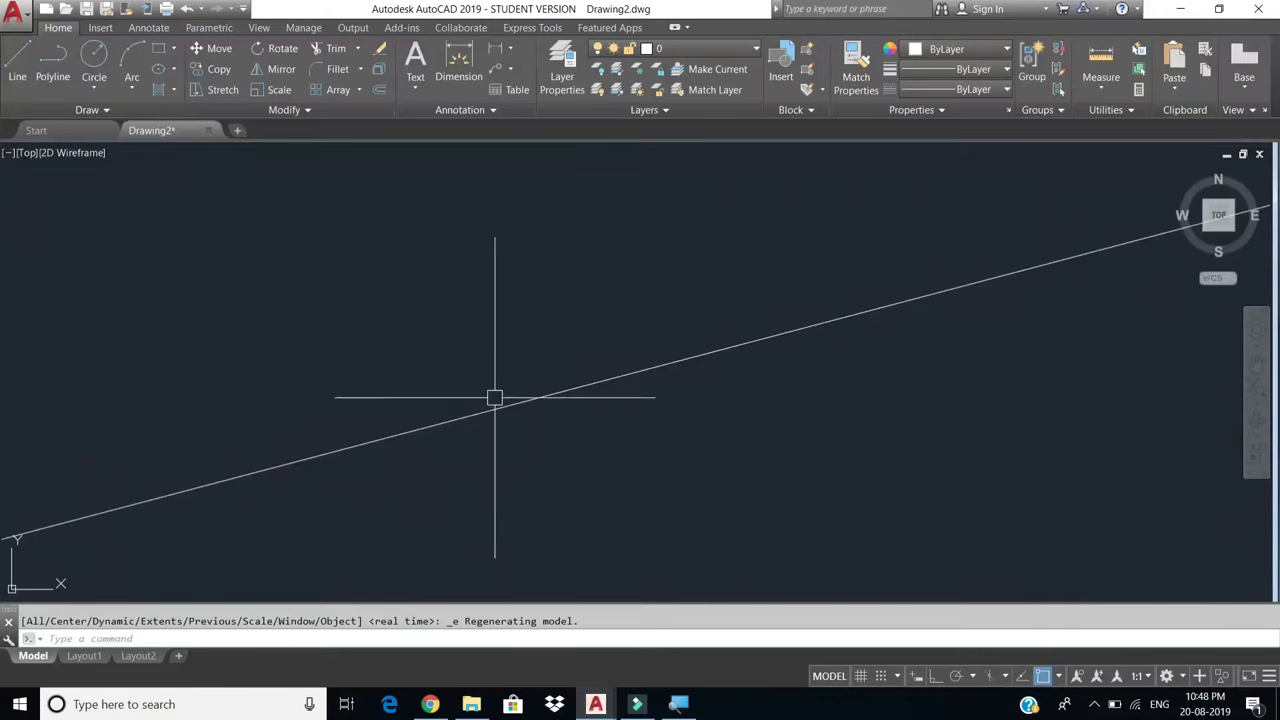
{"action": "scroll", "coordinate": [470, 365], "scroll_direction": "down", "scroll_amount": 2}
{"action": "middle_click_drag", "start_coordinate": [477, 409], "coordinate": [546, 394]}
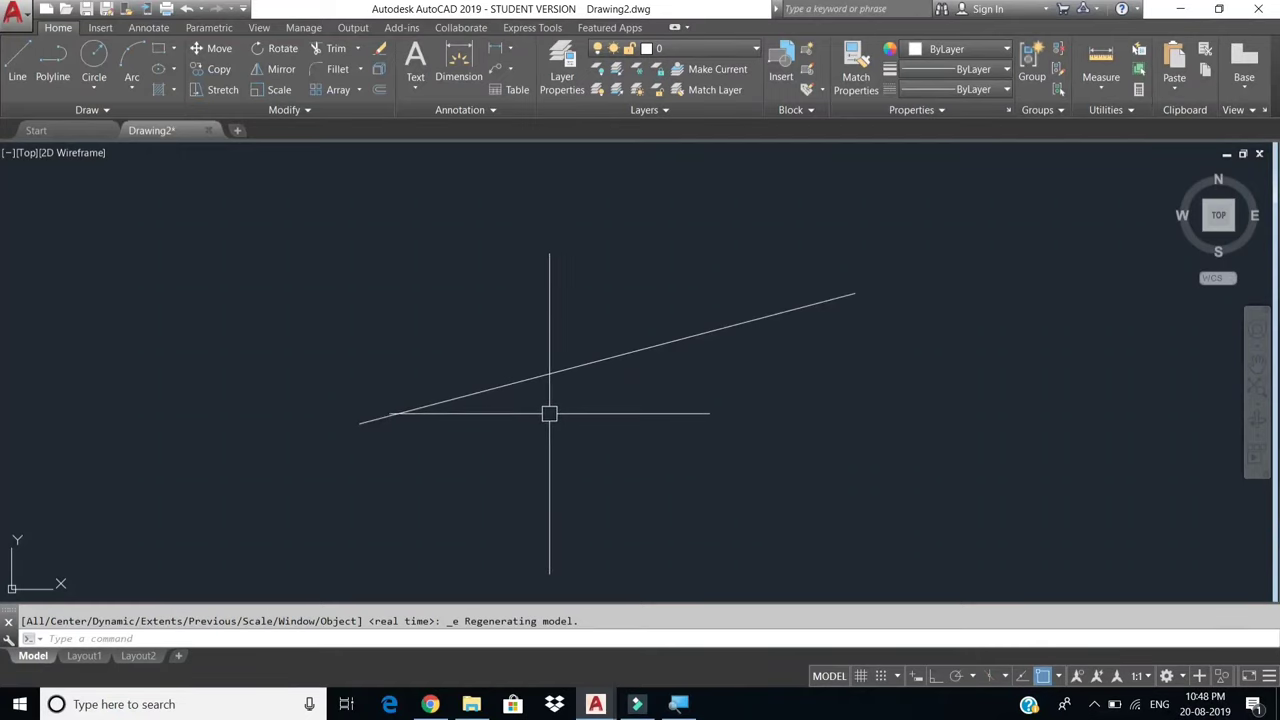
{"action": "right_click", "coordinate": [550, 413]}
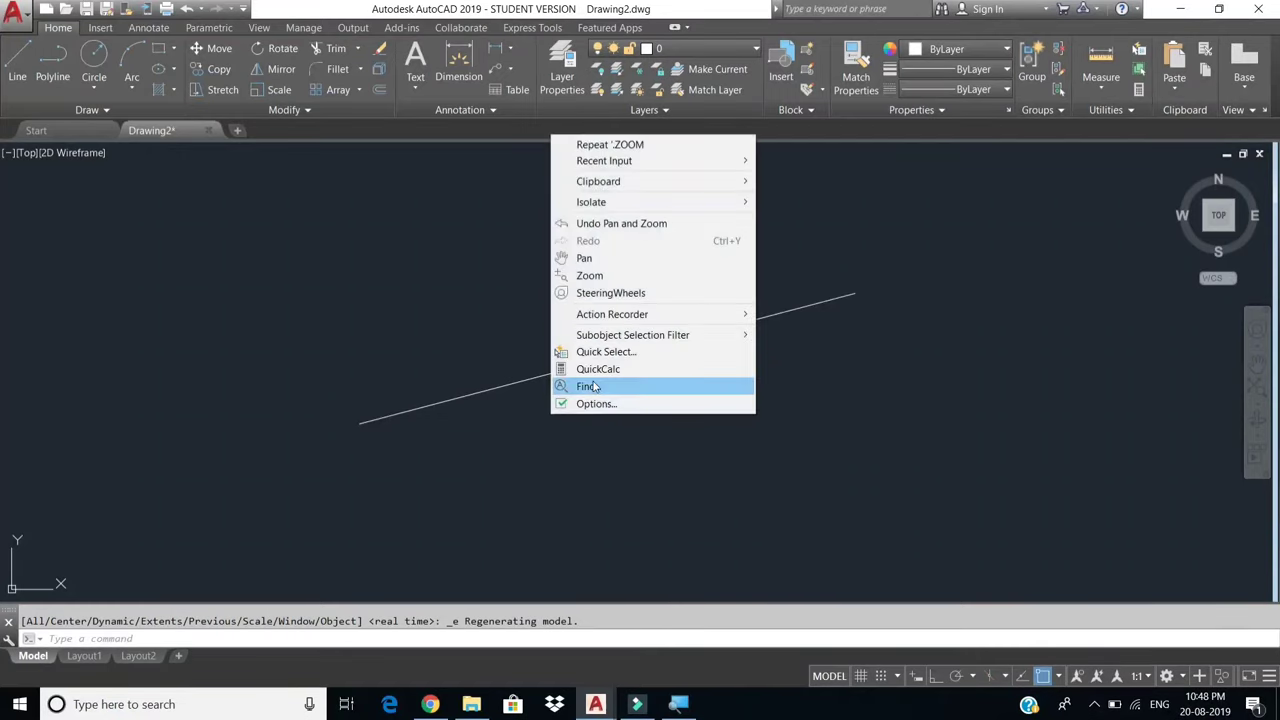
Pan the view around the sloped line, then exit Pan.
{"action": "left_click", "coordinate": [620, 258]}
{"action": "left_click_drag", "start_coordinate": [626, 426], "coordinate": [751, 343]}
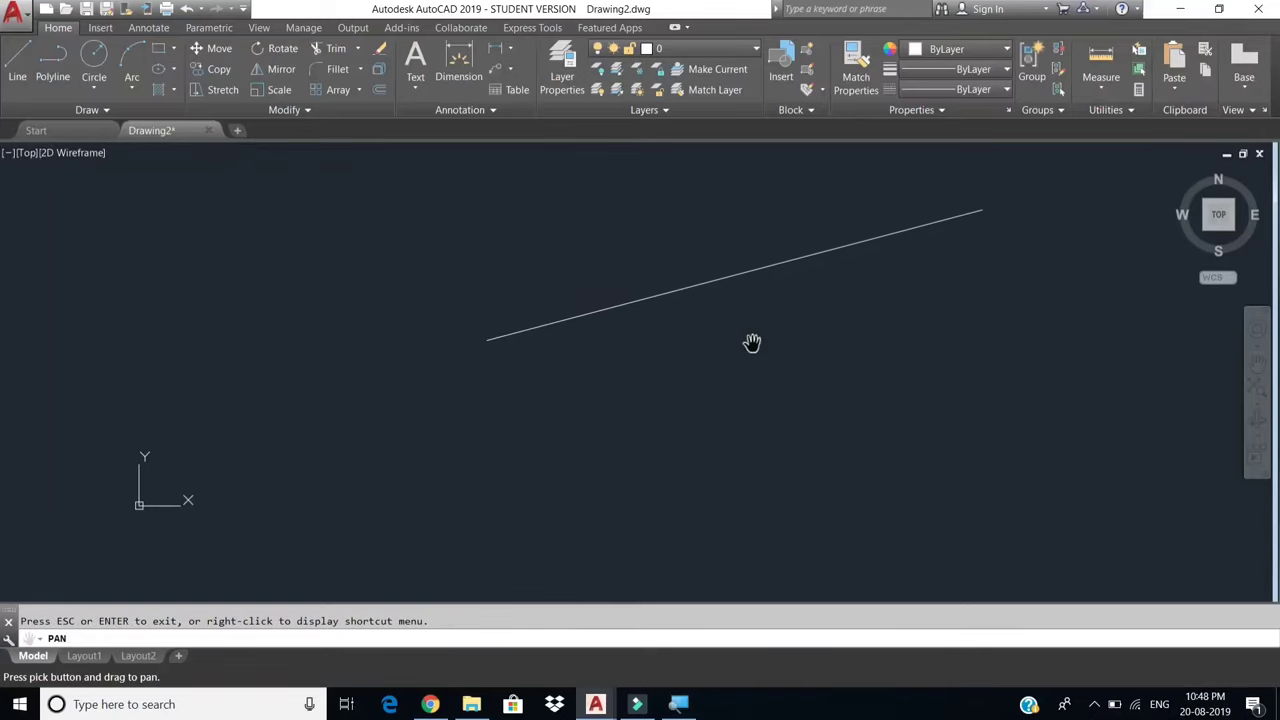
{"action": "left_click_drag", "start_coordinate": [828, 337], "coordinate": [691, 374]}
{"action": "mouse_move", "coordinate": [612, 354]}
{"action": "left_mouse_down"}
{"action": "mouse_move", "coordinate": [527, 361]}
{"action": "mouse_move", "coordinate": [722, 417]}
{"action": "mouse_move", "coordinate": [586, 366]}
{"action": "mouse_move", "coordinate": [564, 402]}
{"action": "mouse_move", "coordinate": [823, 381]}
{"action": "mouse_move", "coordinate": [697, 403]}
{"action": "mouse_move", "coordinate": [654, 426]}
{"action": "mouse_move", "coordinate": [628, 414]}
{"action": "left_mouse_up"}
{"action": "right_click", "coordinate": [628, 414]}
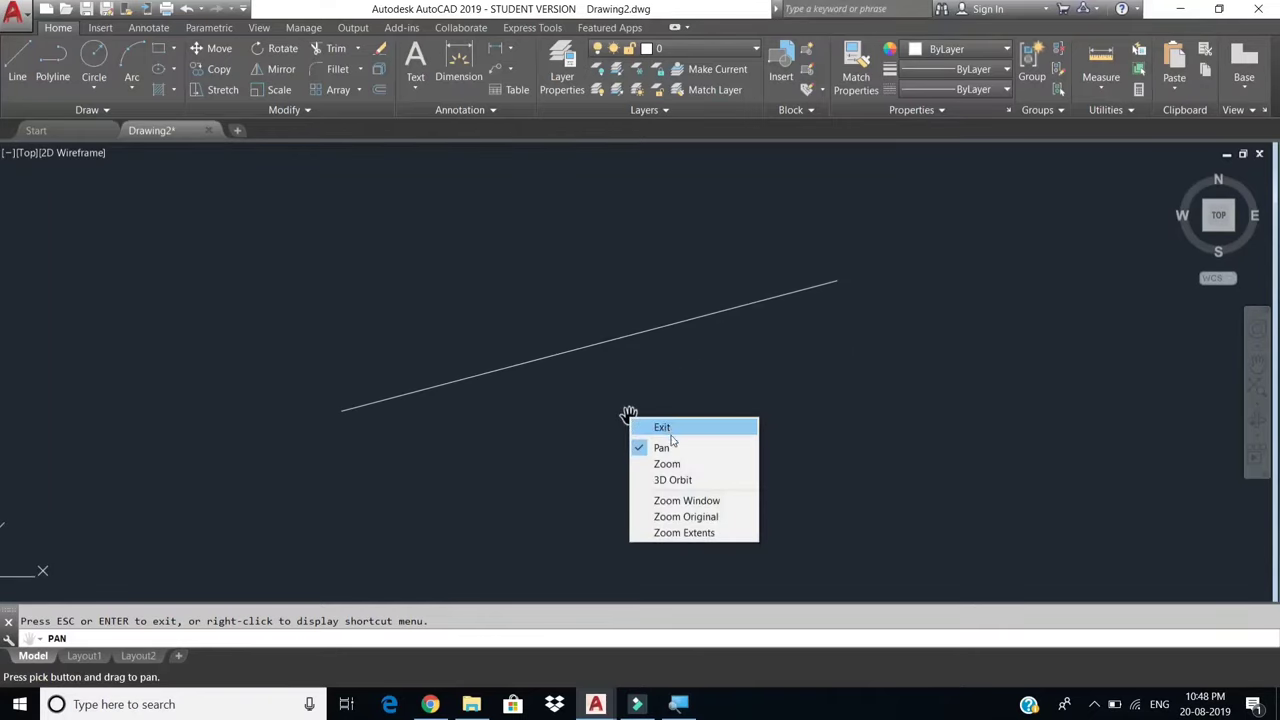
{"action": "left_click", "coordinate": [672, 451]}
{"action": "right_click", "coordinate": [631, 402]}
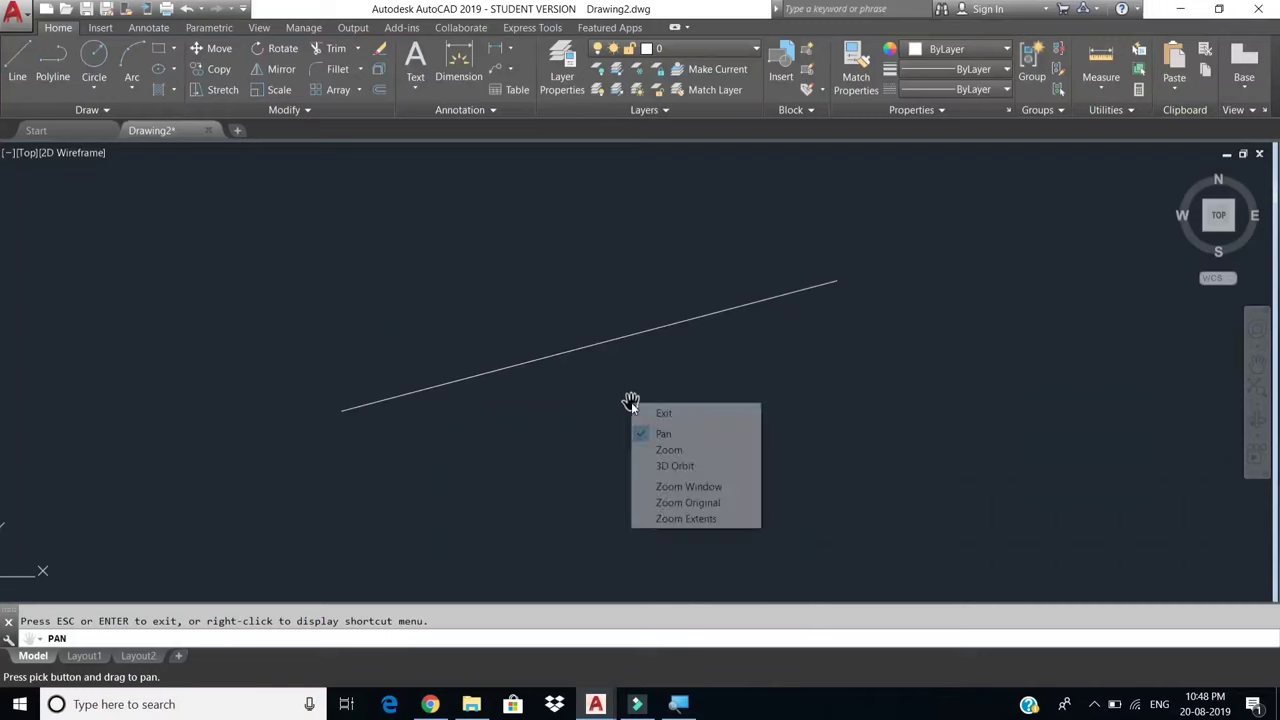
{"action": "left_click", "coordinate": [633, 410]}
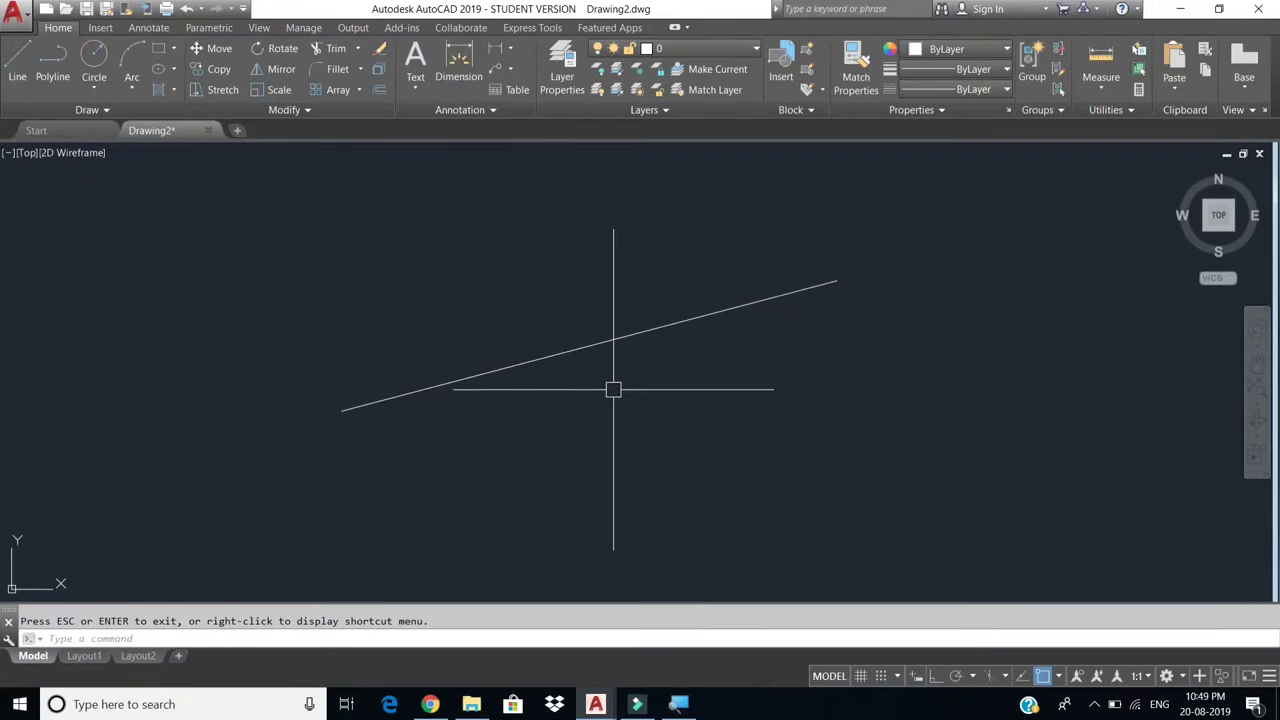
Pan once more from the canvas shortcut menu and exit panning mode.
{"action": "right_click", "coordinate": [612, 389]}
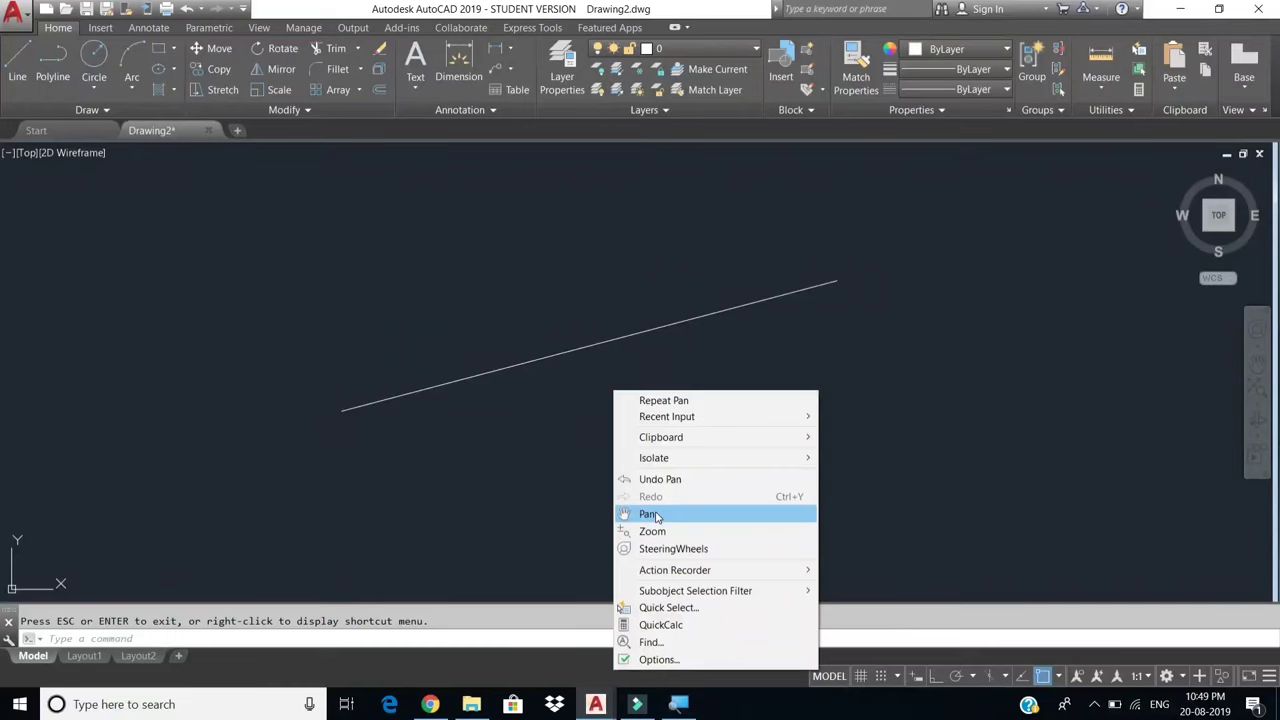
{"action": "left_click", "coordinate": [650, 514]}
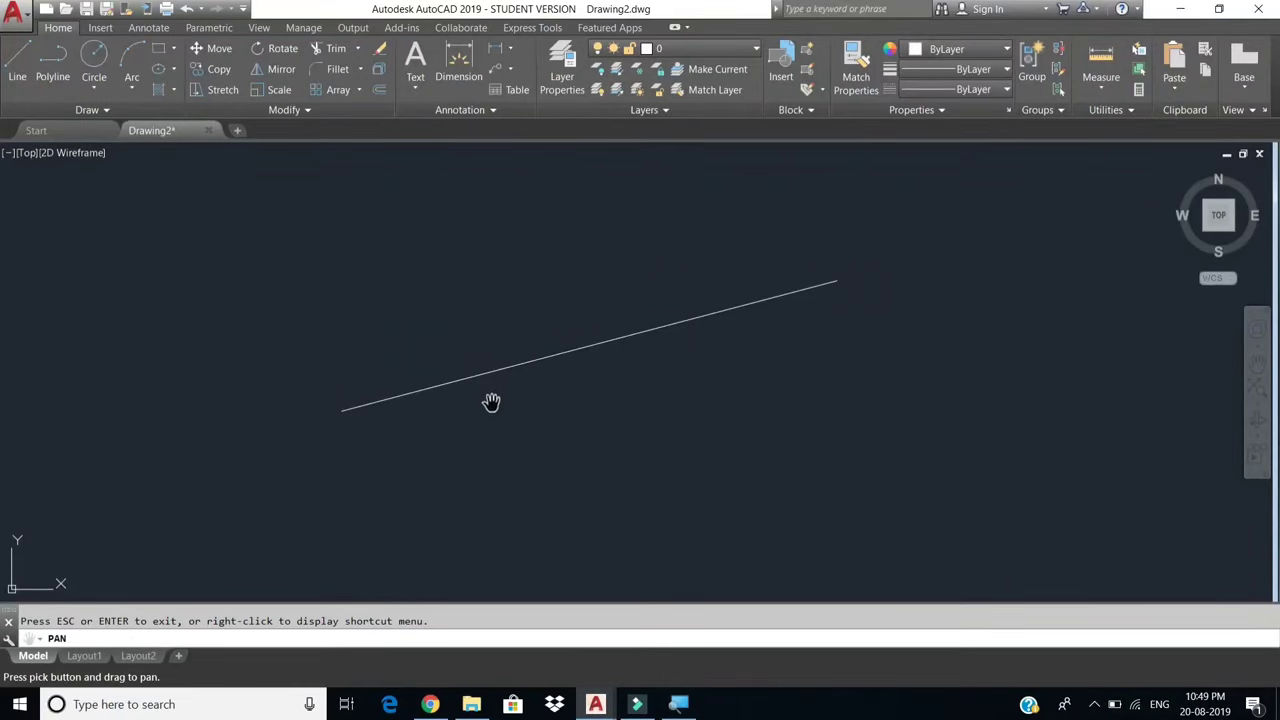
{"action": "left_click_drag", "start_coordinate": [386, 314], "coordinate": [514, 343]}
{"action": "mouse_move", "coordinate": [671, 423]}
{"action": "left_mouse_down"}
{"action": "mouse_move", "coordinate": [526, 403]}
{"action": "mouse_move", "coordinate": [537, 417]}
{"action": "left_mouse_up"}
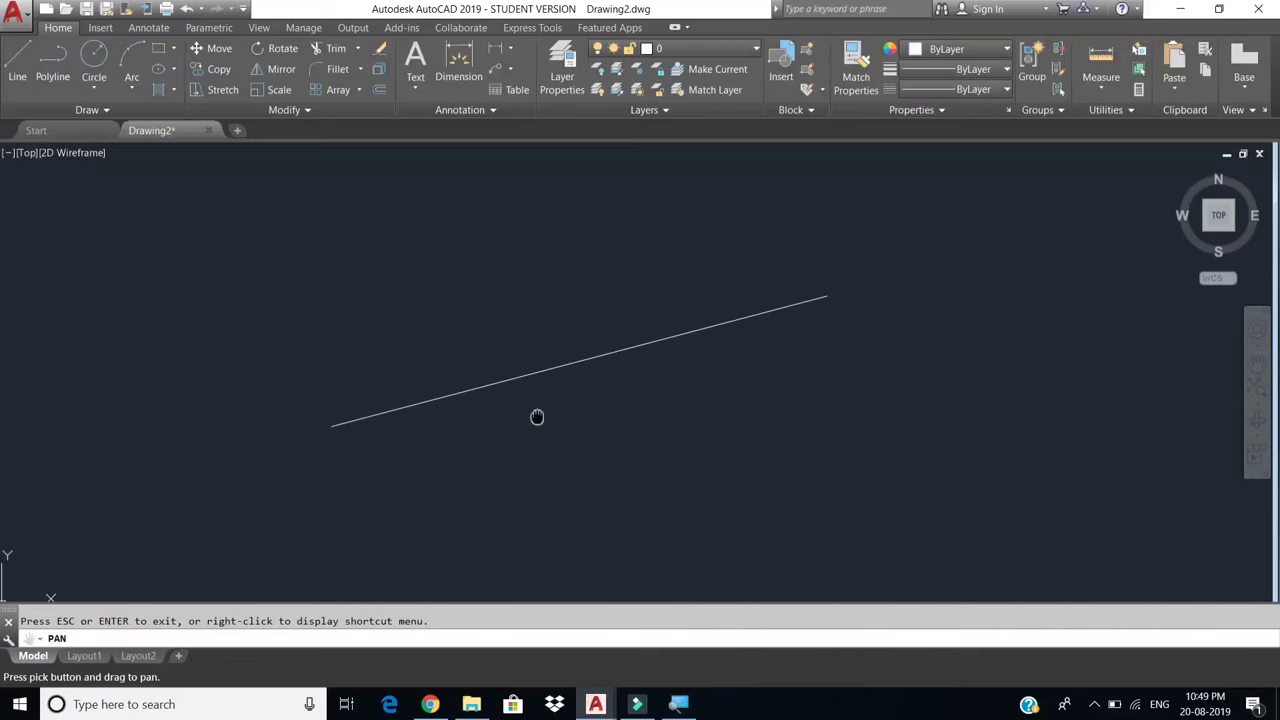
{"action": "right_click", "coordinate": [537, 417]}
{"action": "left_click", "coordinate": [558, 423]}
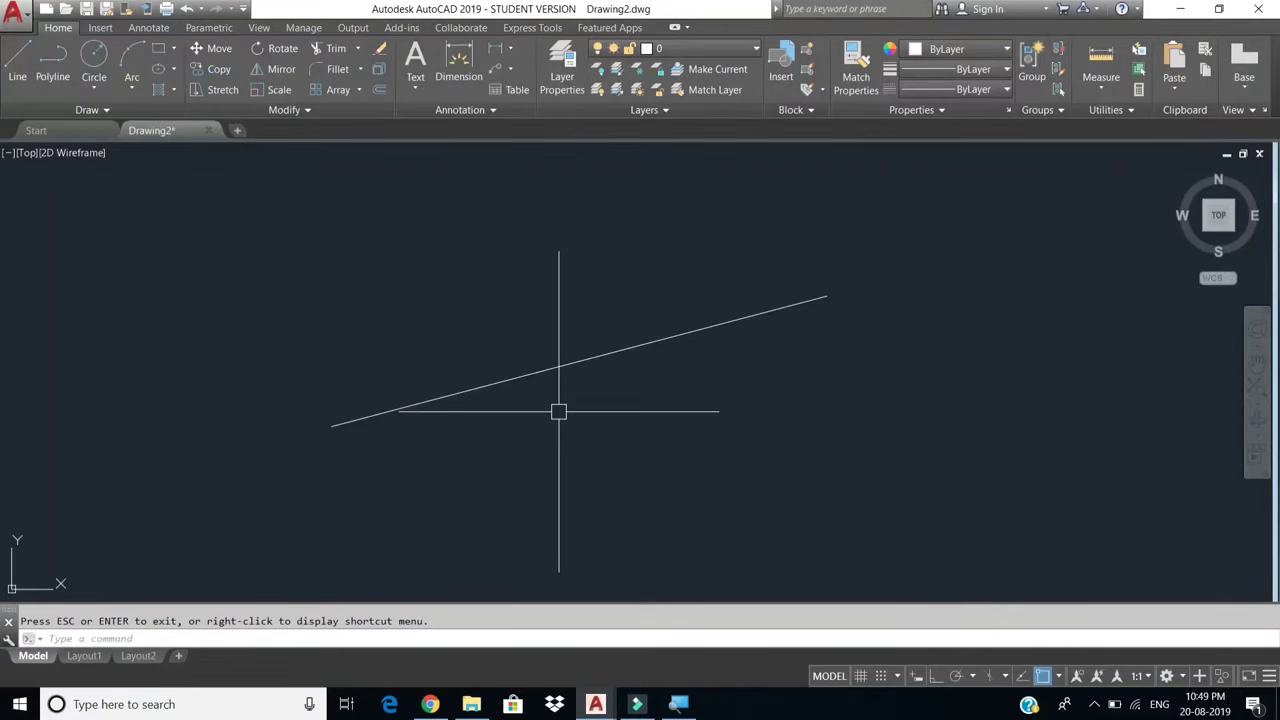
{"action": "middle_click", "coordinate": [558, 411]}
{"action": "middle_click", "coordinate": [558, 411]}
{"action": "scroll", "coordinate": [549, 414], "scroll_direction": "down", "scroll_amount": 3}
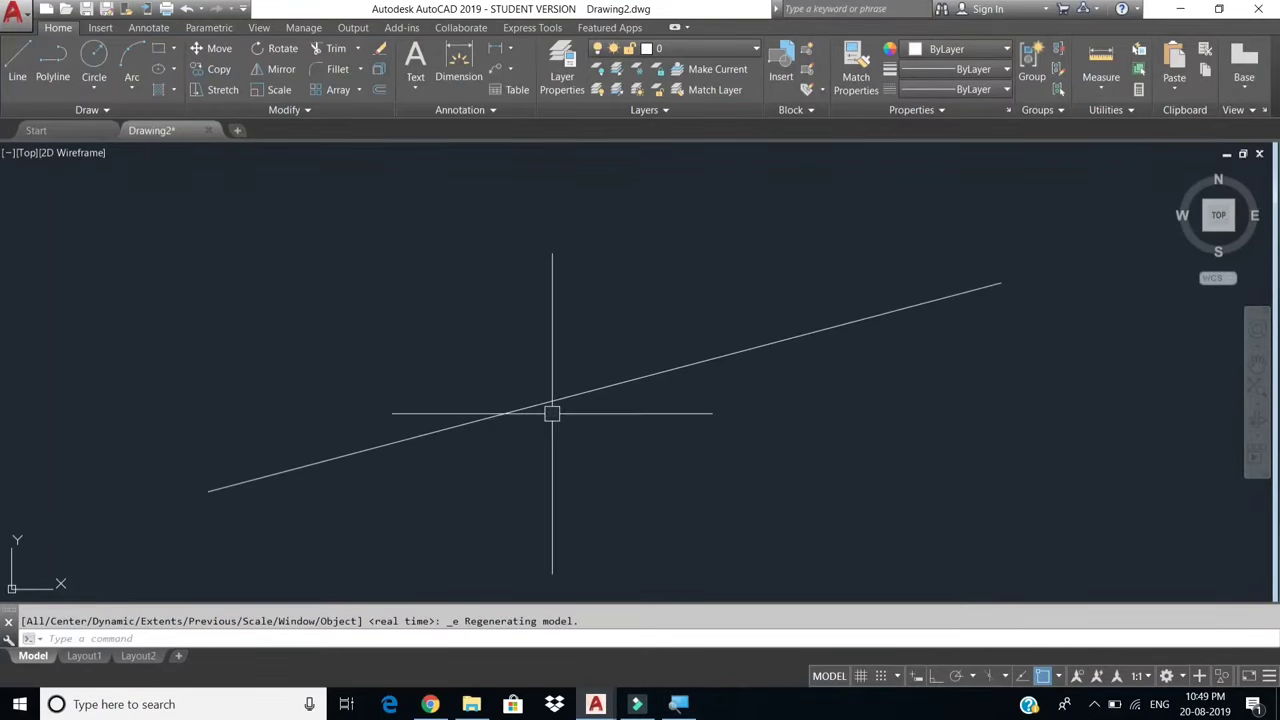
{"action": "scroll", "coordinate": [549, 414], "scroll_direction": "down", "scroll_amount": 2}
{"action": "middle_click_drag", "start_coordinate": [553, 439], "coordinate": [558, 419]}
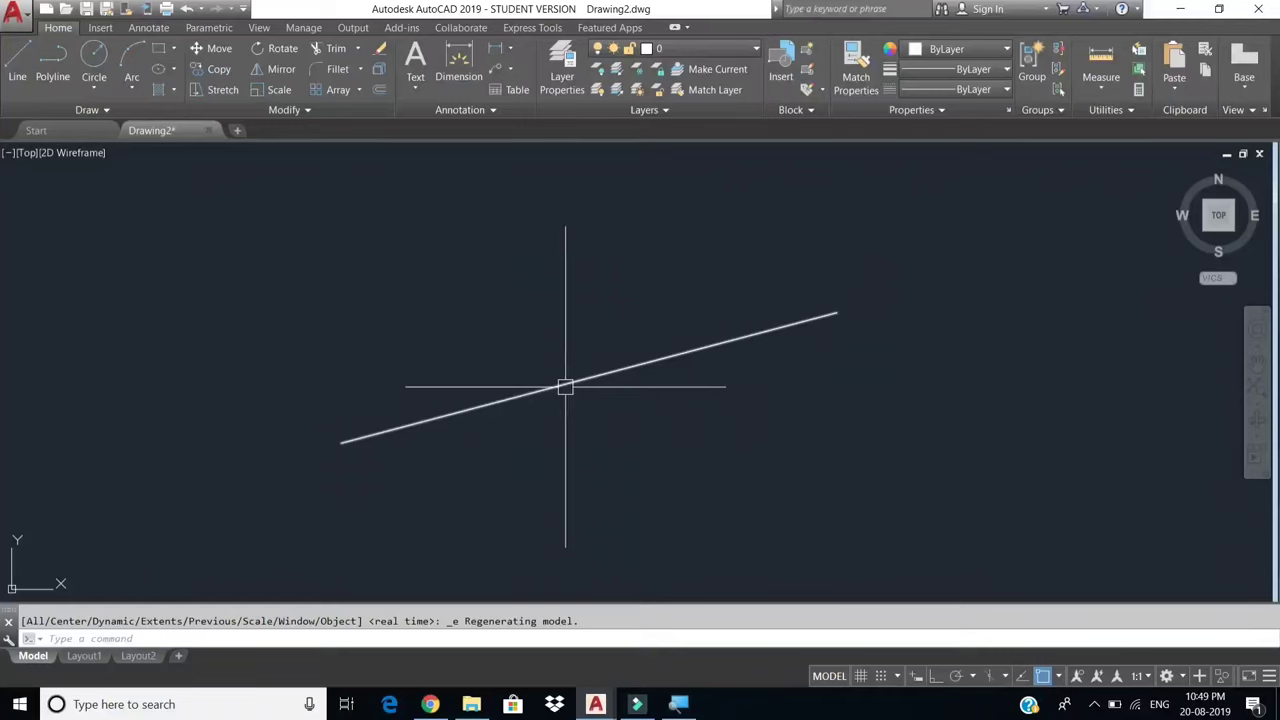
{"action": "scroll", "coordinate": [564, 387], "scroll_direction": "up", "scroll_amount": 2}
{"action": "scroll", "coordinate": [564, 387], "scroll_direction": "up", "scroll_amount": 4}
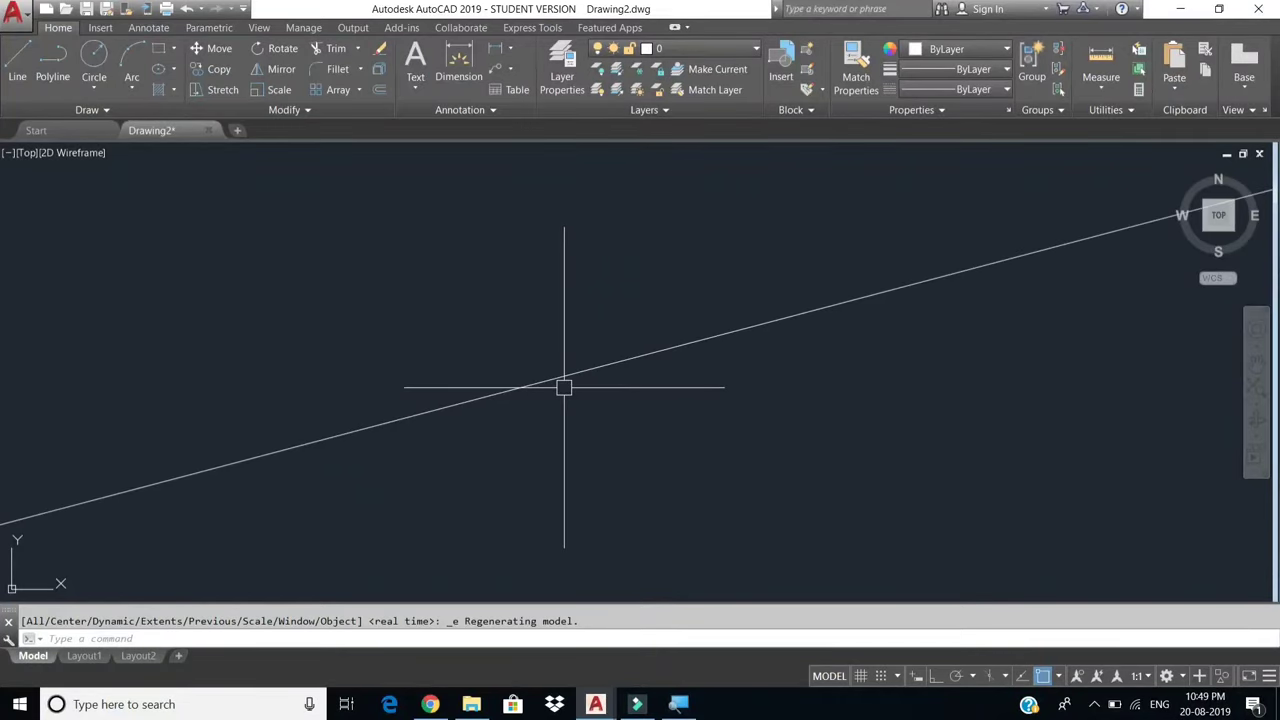
{"action": "scroll", "coordinate": [564, 387], "scroll_direction": "down", "scroll_amount": 2}
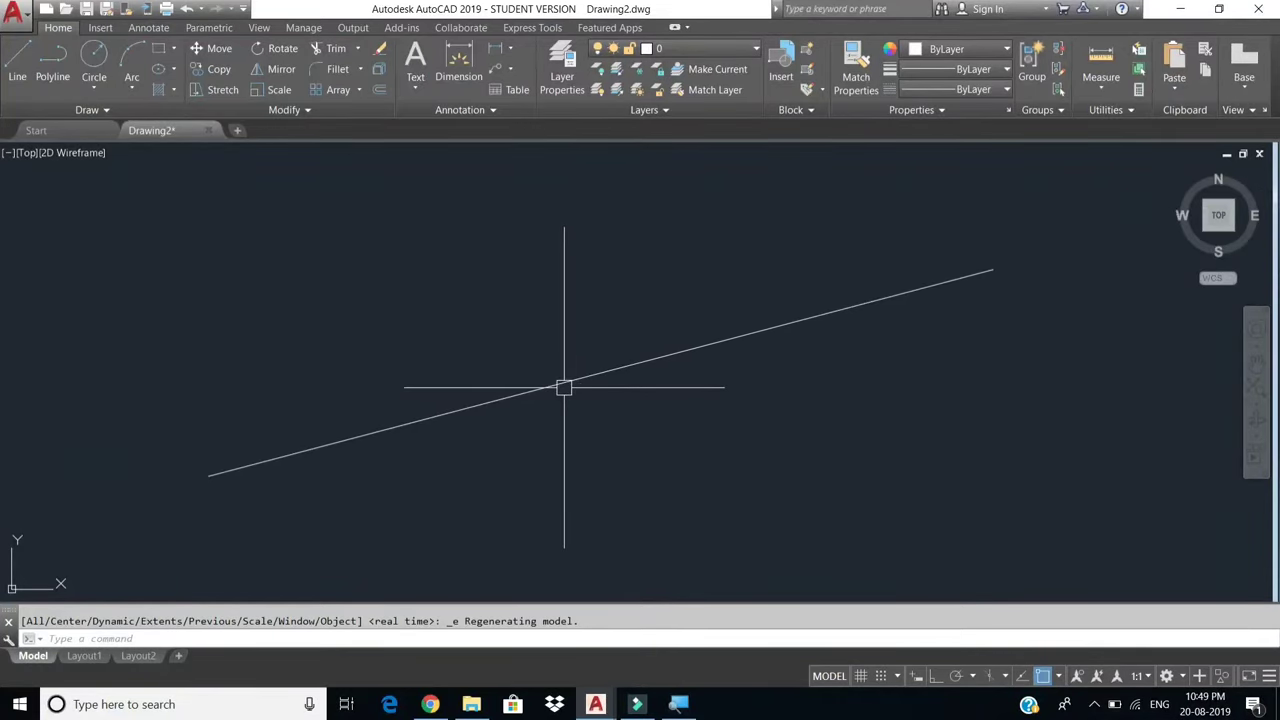
{"action": "scroll", "coordinate": [564, 387], "scroll_direction": "down", "scroll_amount": 1}
{"action": "scroll", "coordinate": [564, 387], "scroll_direction": "down", "scroll_amount": 1}
{"action": "scroll", "coordinate": [562, 390], "scroll_direction": "down", "scroll_amount": 2}
{"action": "scroll", "coordinate": [550, 394], "scroll_direction": "up", "scroll_amount": 3}
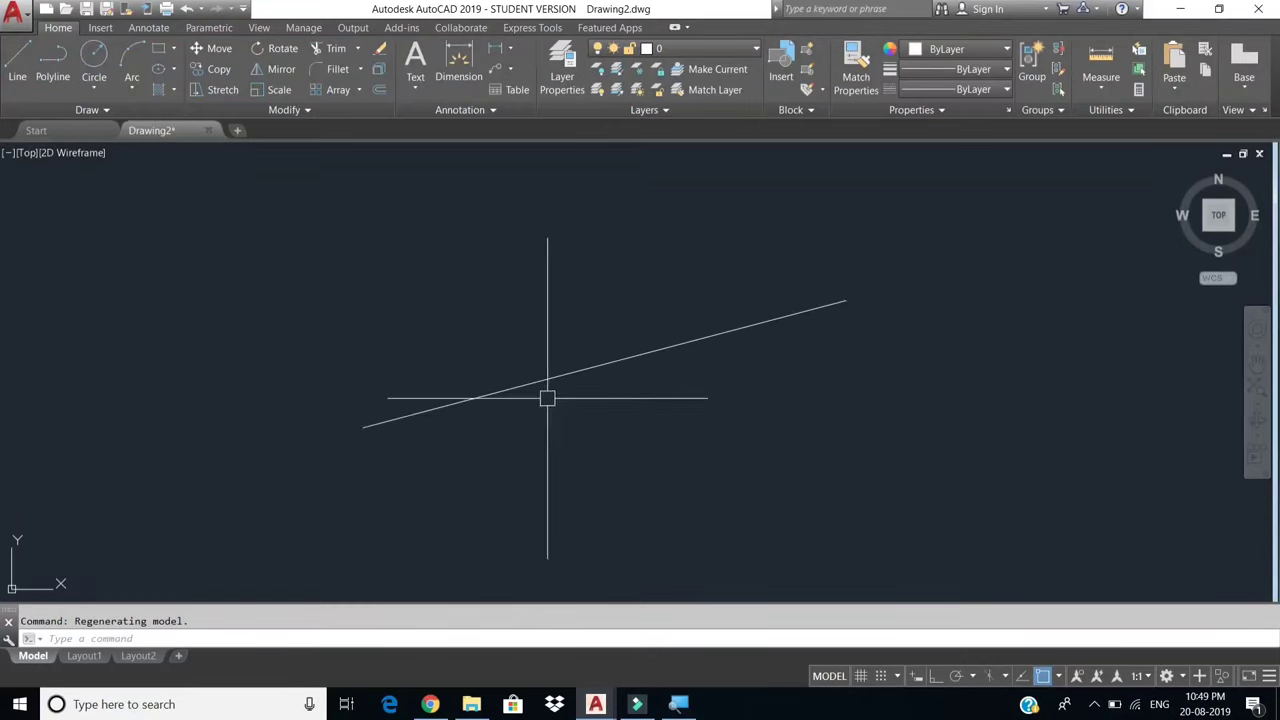
{"action": "scroll", "coordinate": [546, 394], "scroll_direction": "up", "scroll_amount": 3}
{"action": "scroll", "coordinate": [548, 378], "scroll_direction": "down", "scroll_amount": 4}
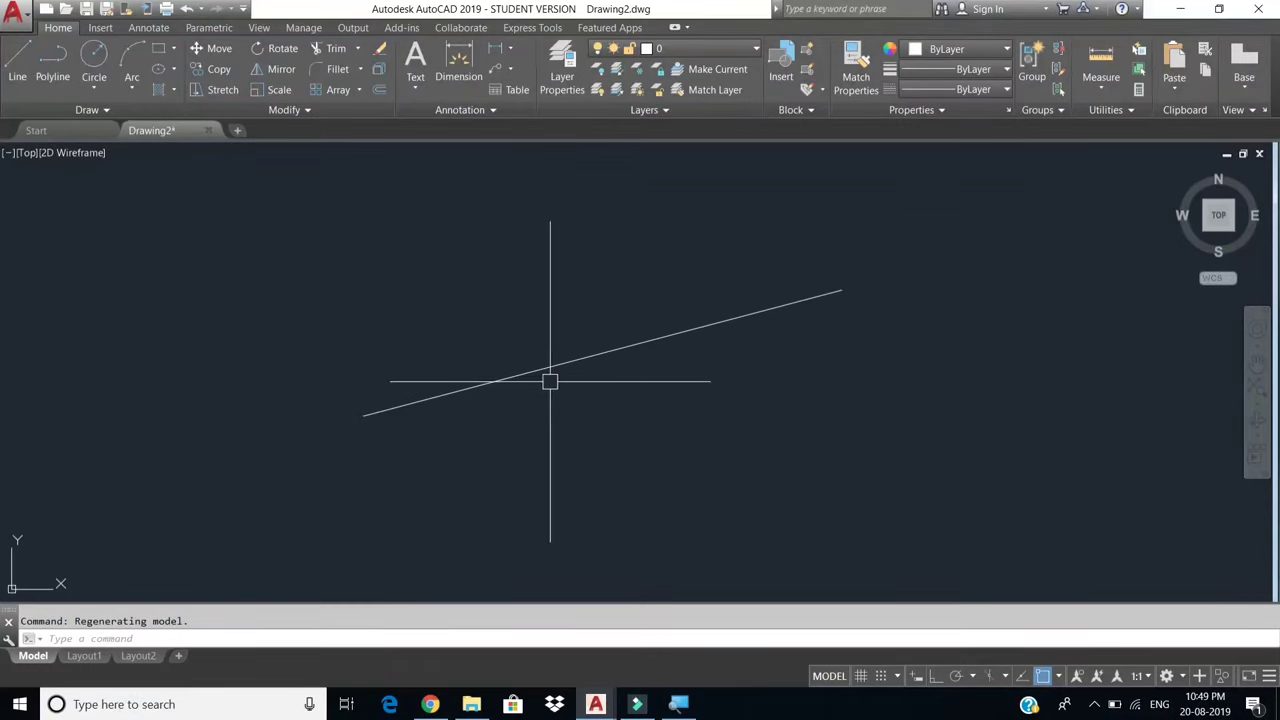
{"action": "scroll", "coordinate": [550, 379], "scroll_direction": "down", "scroll_amount": 2}
{"action": "scroll", "coordinate": [554, 380], "scroll_direction": "up", "scroll_amount": 2}
{"action": "scroll", "coordinate": [554, 380], "scroll_direction": "up", "scroll_amount": 3}
{"action": "scroll", "coordinate": [558, 368], "scroll_direction": "down", "scroll_amount": 3}
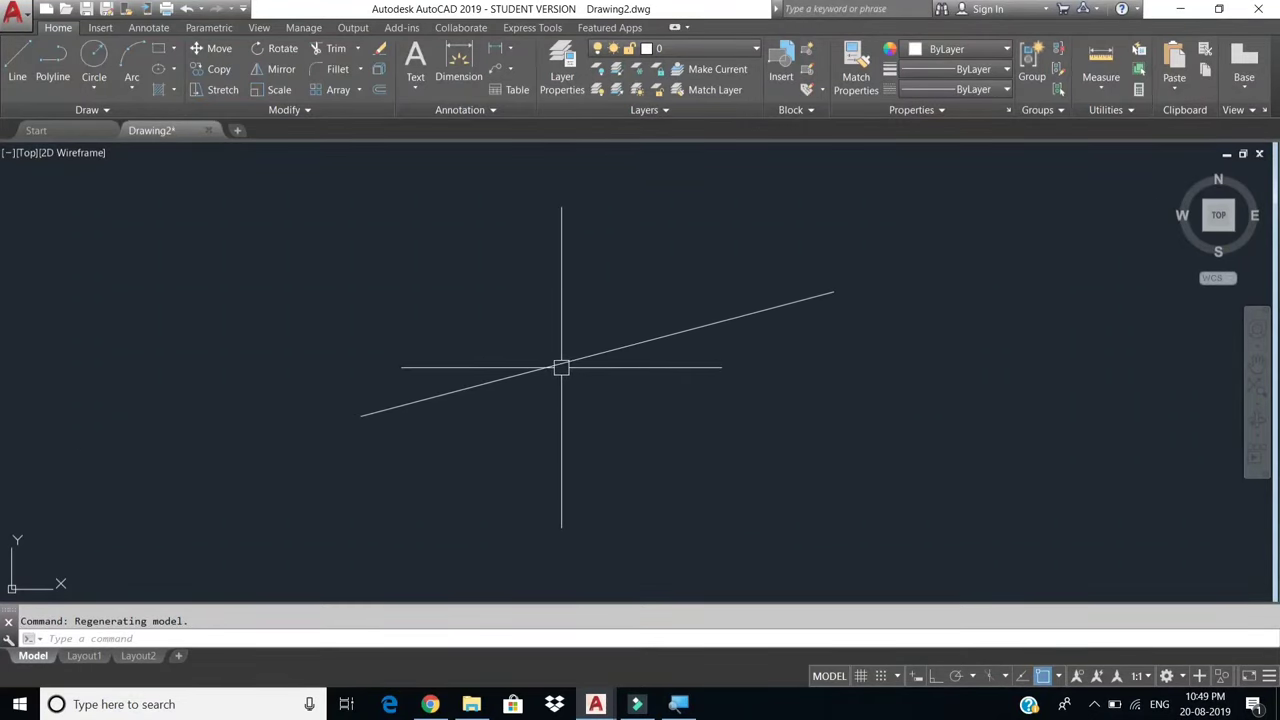
{"action": "scroll", "coordinate": [561, 370], "scroll_direction": "down", "scroll_amount": 3}
{"action": "scroll", "coordinate": [561, 370], "scroll_direction": "down", "scroll_amount": 2}
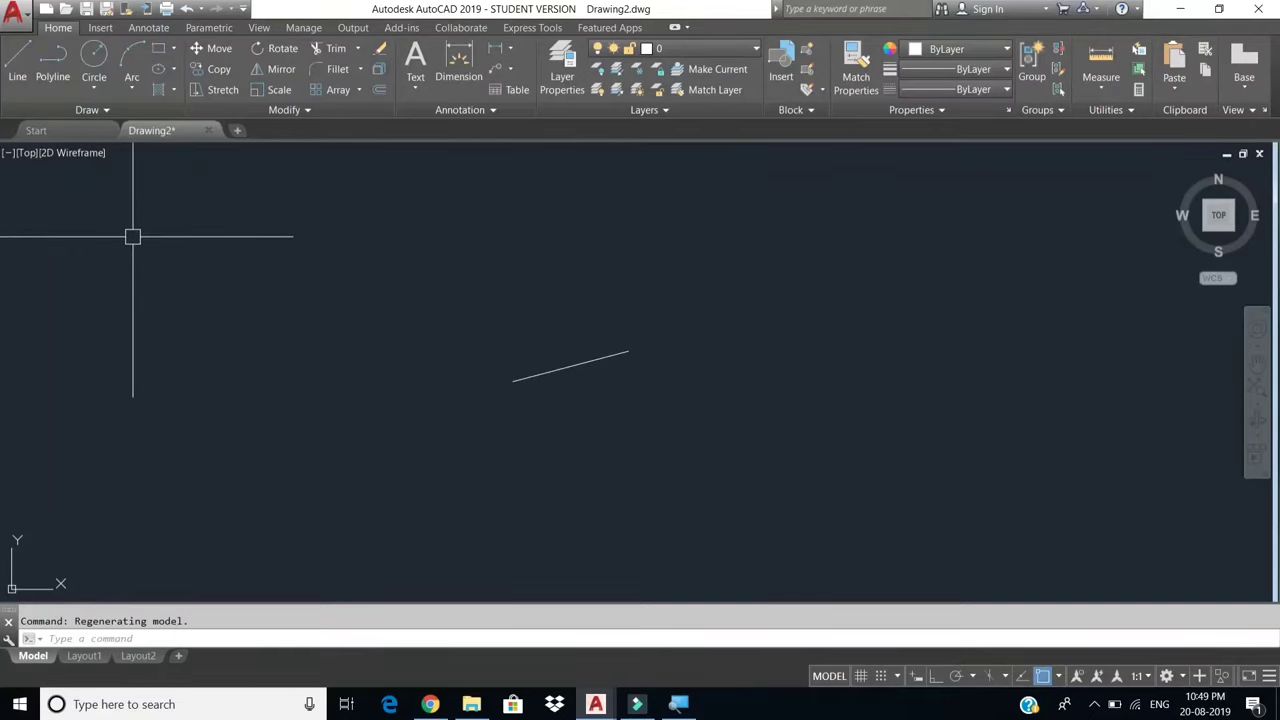
{"action": "scroll", "coordinate": [133, 237], "scroll_direction": "up", "scroll_amount": 2}
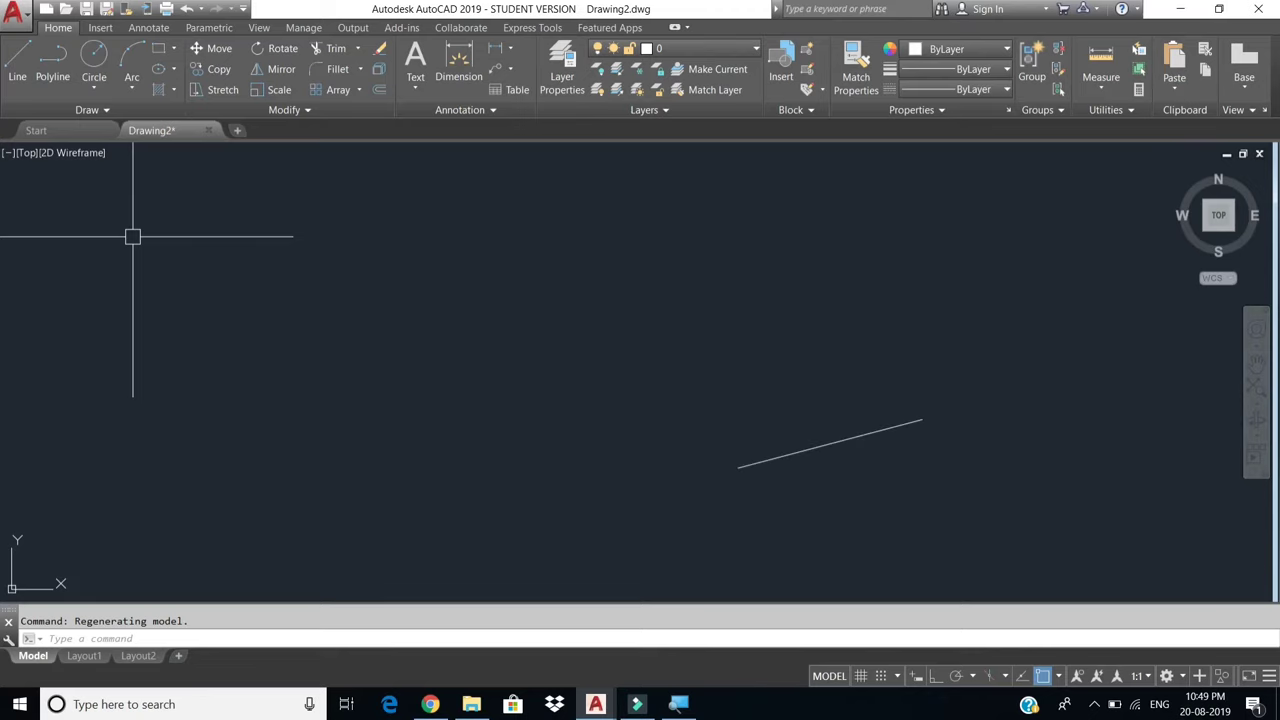
{"action": "scroll", "coordinate": [133, 237], "scroll_direction": "up", "scroll_amount": 2}
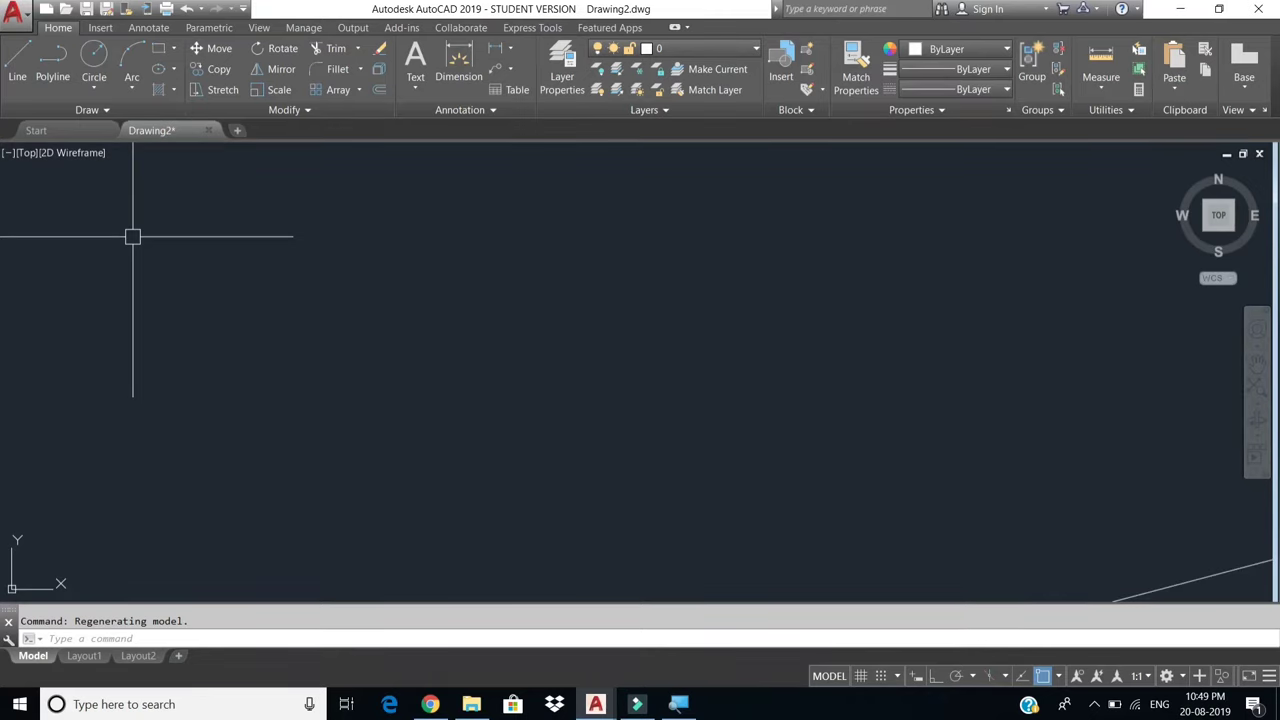
{"action": "scroll", "coordinate": [133, 237], "scroll_direction": "down", "scroll_amount": 2}
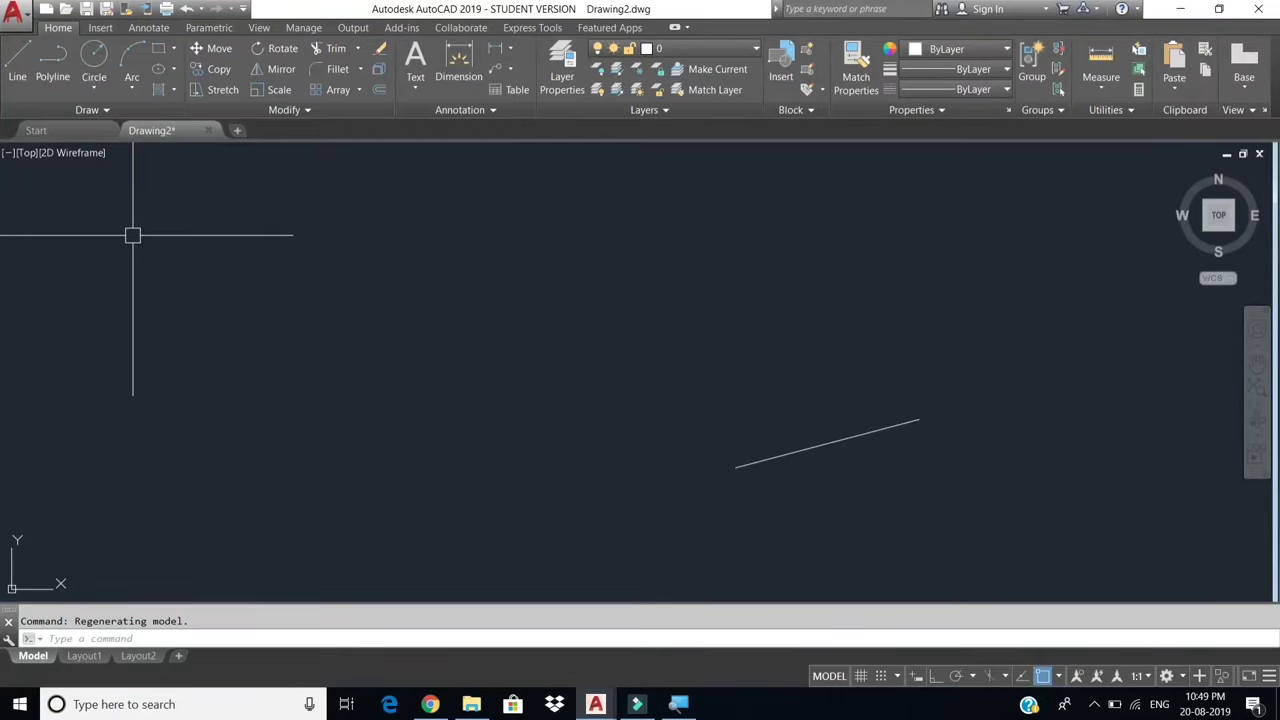
{"action": "scroll", "coordinate": [133, 237], "scroll_direction": "down", "scroll_amount": 2}
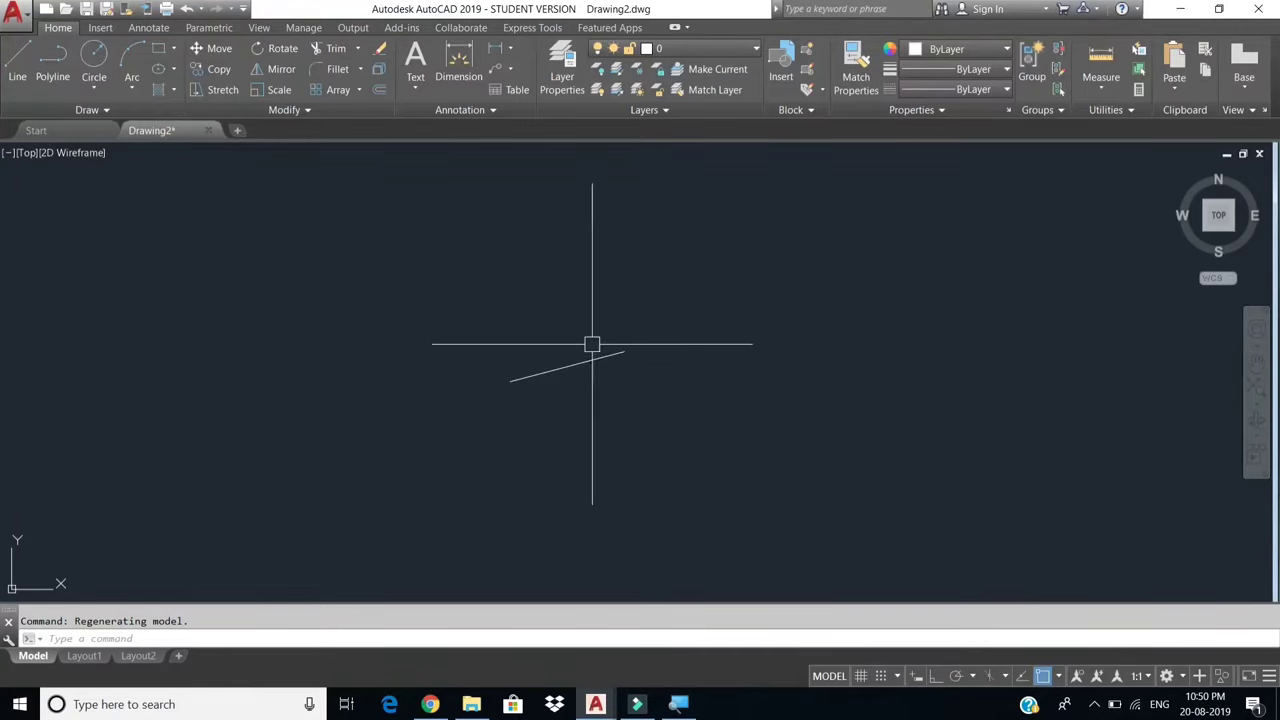
{"action": "scroll", "coordinate": [568, 364], "scroll_direction": "up", "scroll_amount": 2}
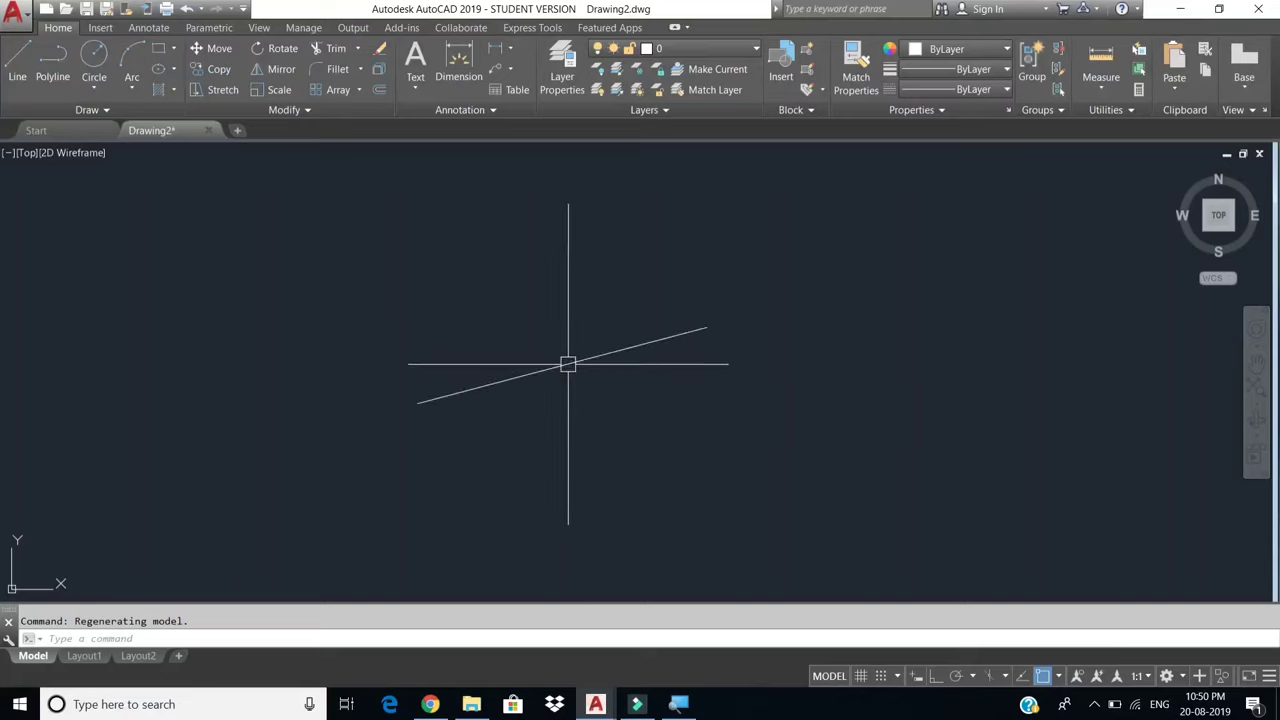
{"action": "scroll", "coordinate": [568, 364], "scroll_direction": "up", "scroll_amount": 1}
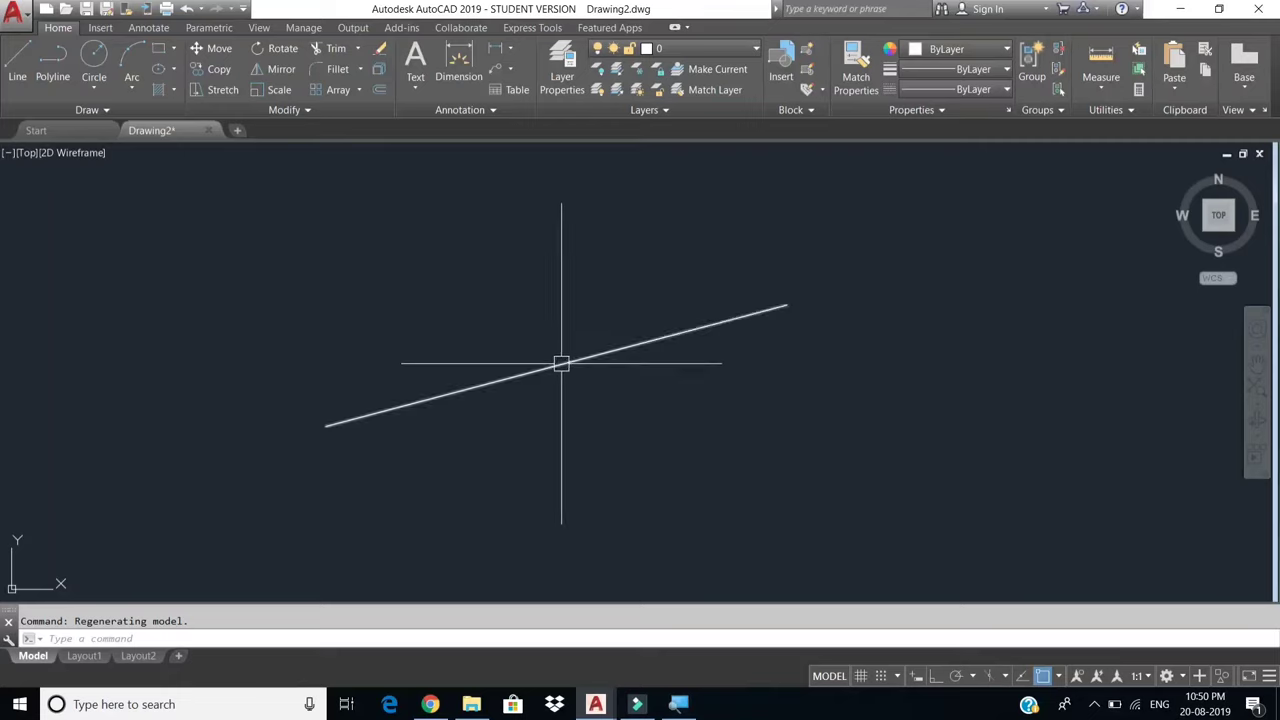
{"action": "scroll", "coordinate": [561, 365], "scroll_direction": "down", "scroll_amount": 2}
{"action": "scroll", "coordinate": [562, 366], "scroll_direction": "down", "scroll_amount": 2}
{"action": "scroll", "coordinate": [562, 368], "scroll_direction": "down", "scroll_amount": 1}
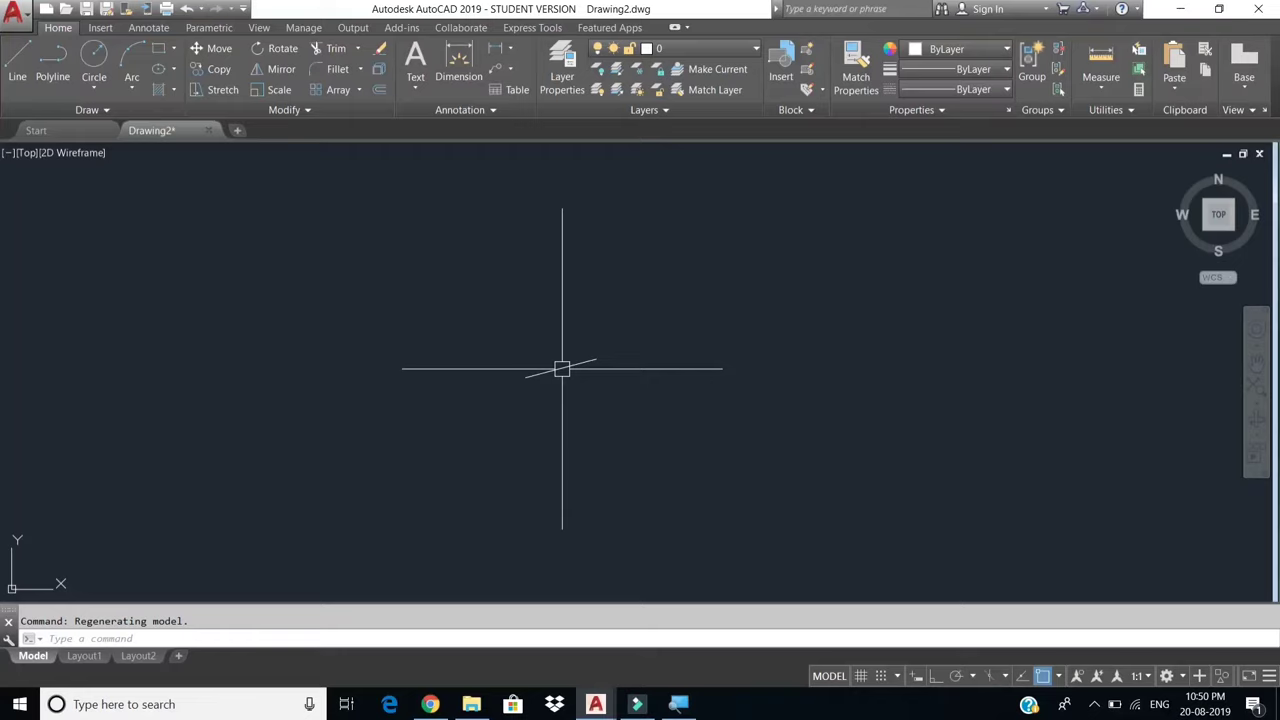
{"action": "scroll", "coordinate": [562, 368], "scroll_direction": "up", "scroll_amount": 3}
{"action": "scroll", "coordinate": [563, 369], "scroll_direction": "up", "scroll_amount": 2}
{"action": "scroll", "coordinate": [565, 371], "scroll_direction": "down", "scroll_amount": 2}
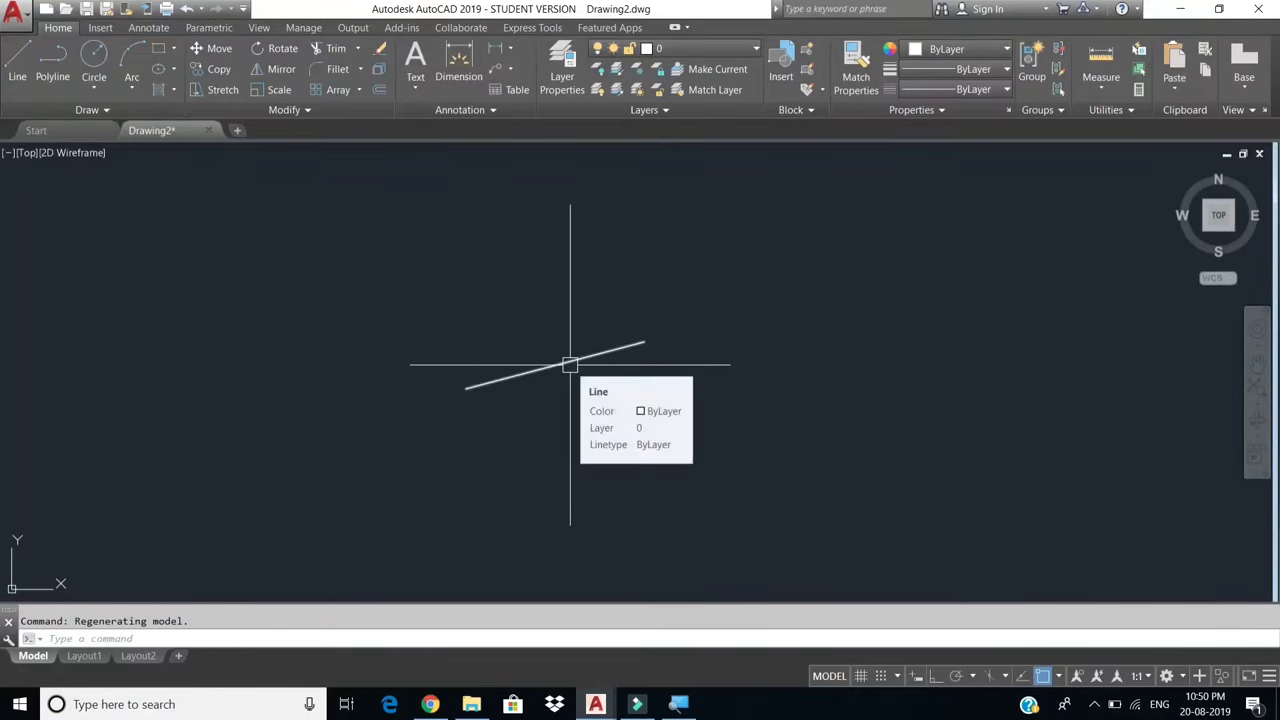
{"action": "middle_click_drag", "start_coordinate": [573, 369], "coordinate": [557, 372]}
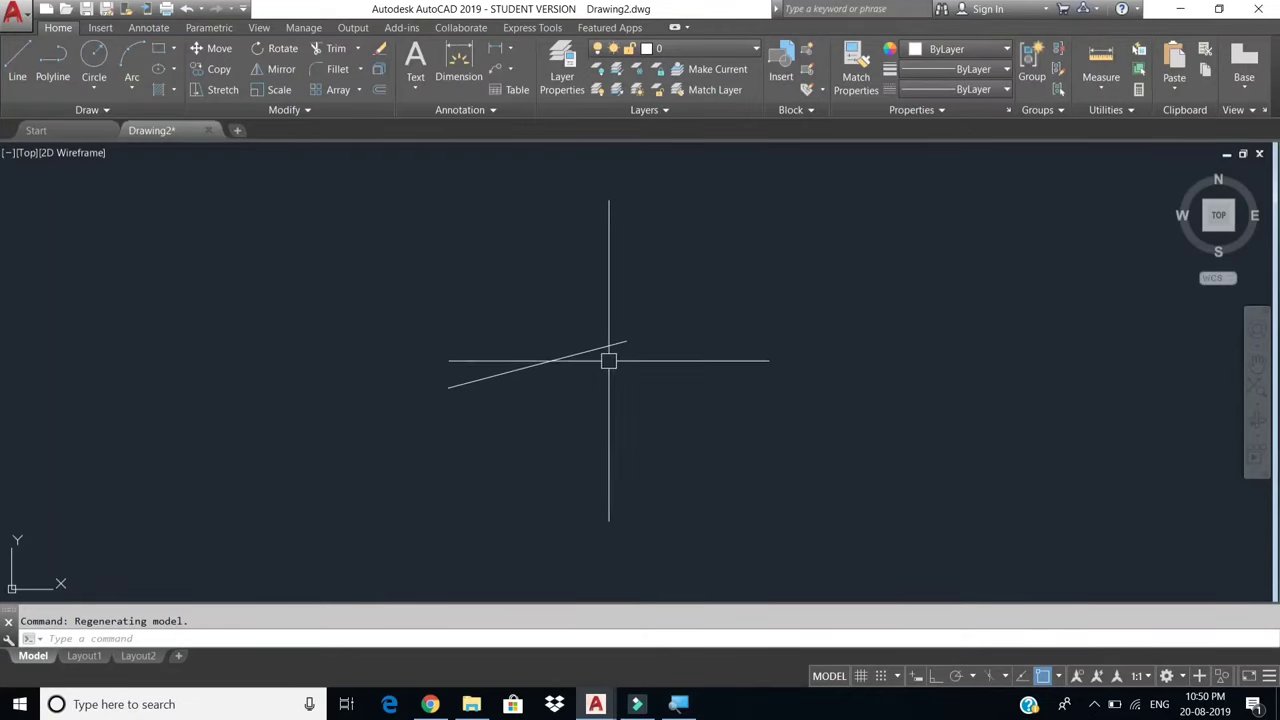
{"action": "scroll", "coordinate": [482, 381], "scroll_direction": "up", "scroll_amount": 4}
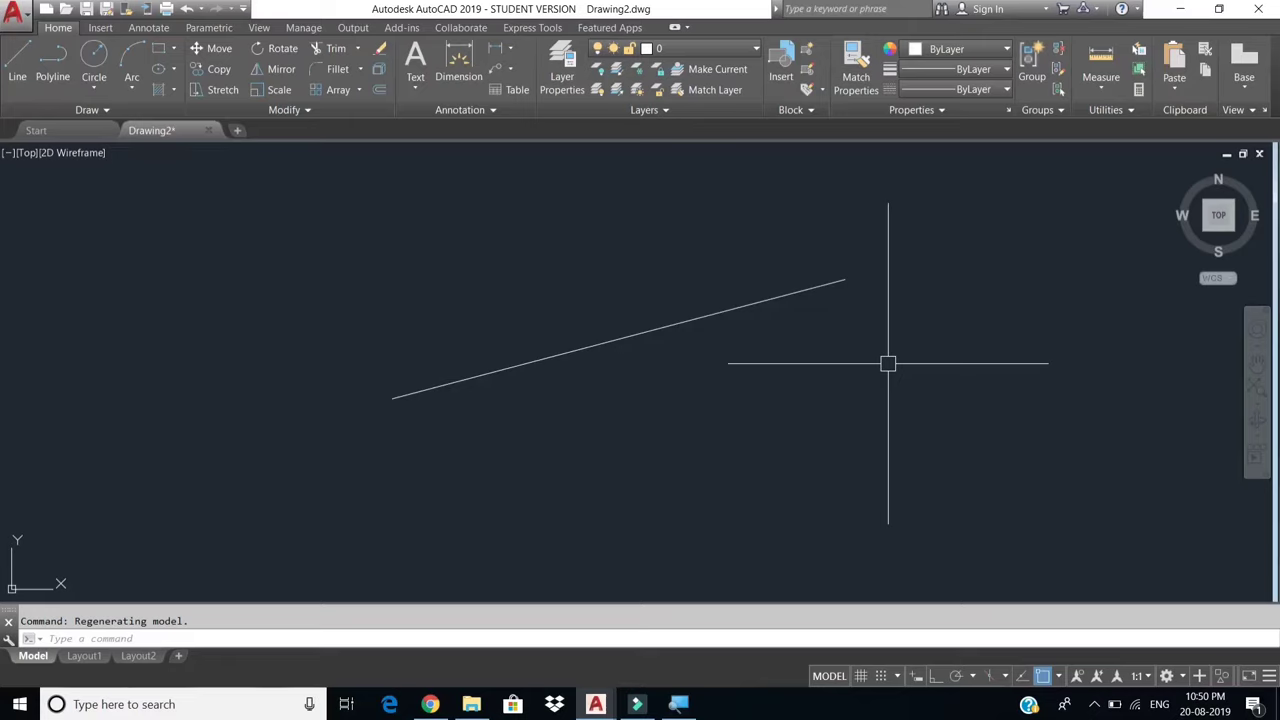
Dimension the sloped line with DAL between its endpoints, placing the 6 dimension above it.
{"action": "type", "text": "d"}
{"action": "type", "text": "al"}
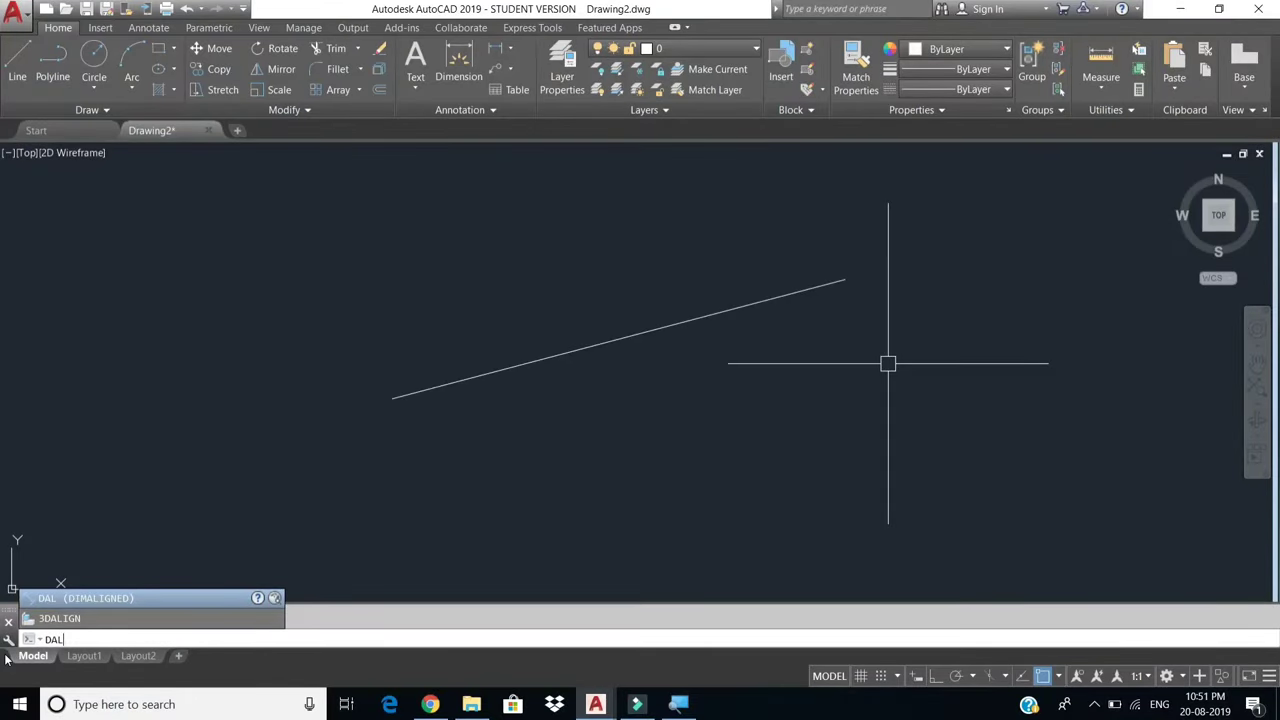
{"action": "key", "text": "Return"}
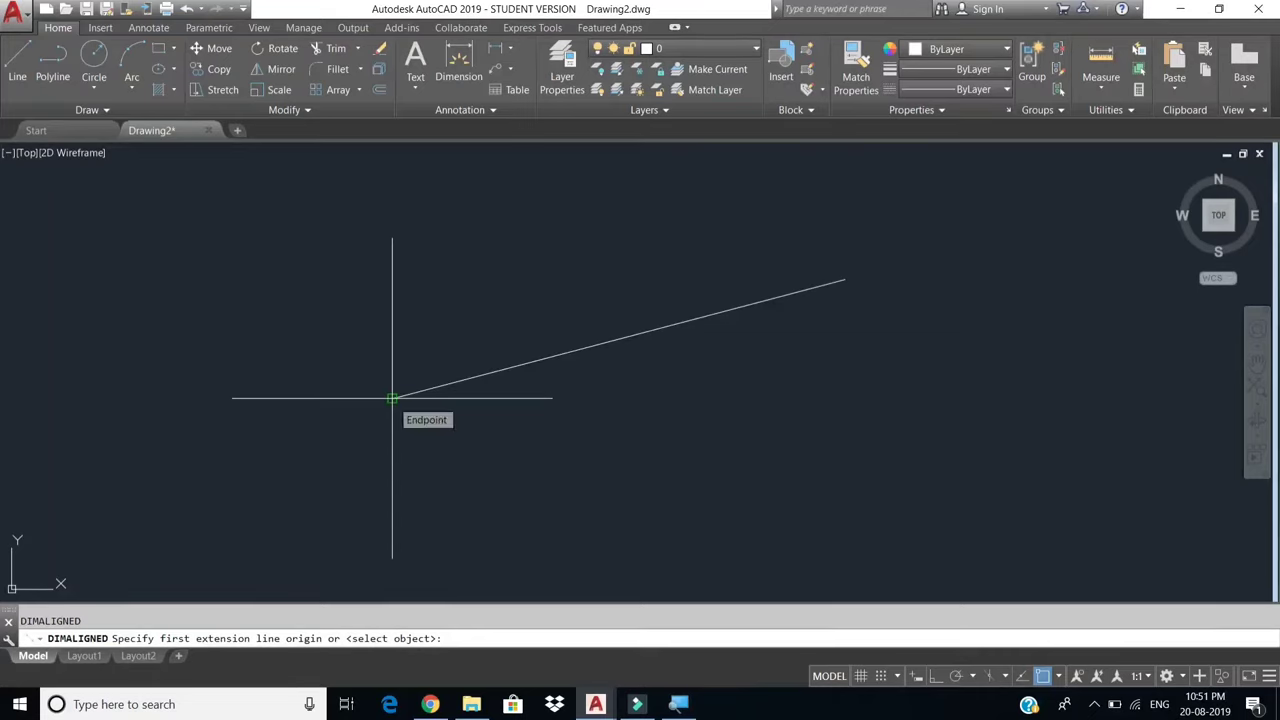
{"action": "left_click", "coordinate": [392, 398]}
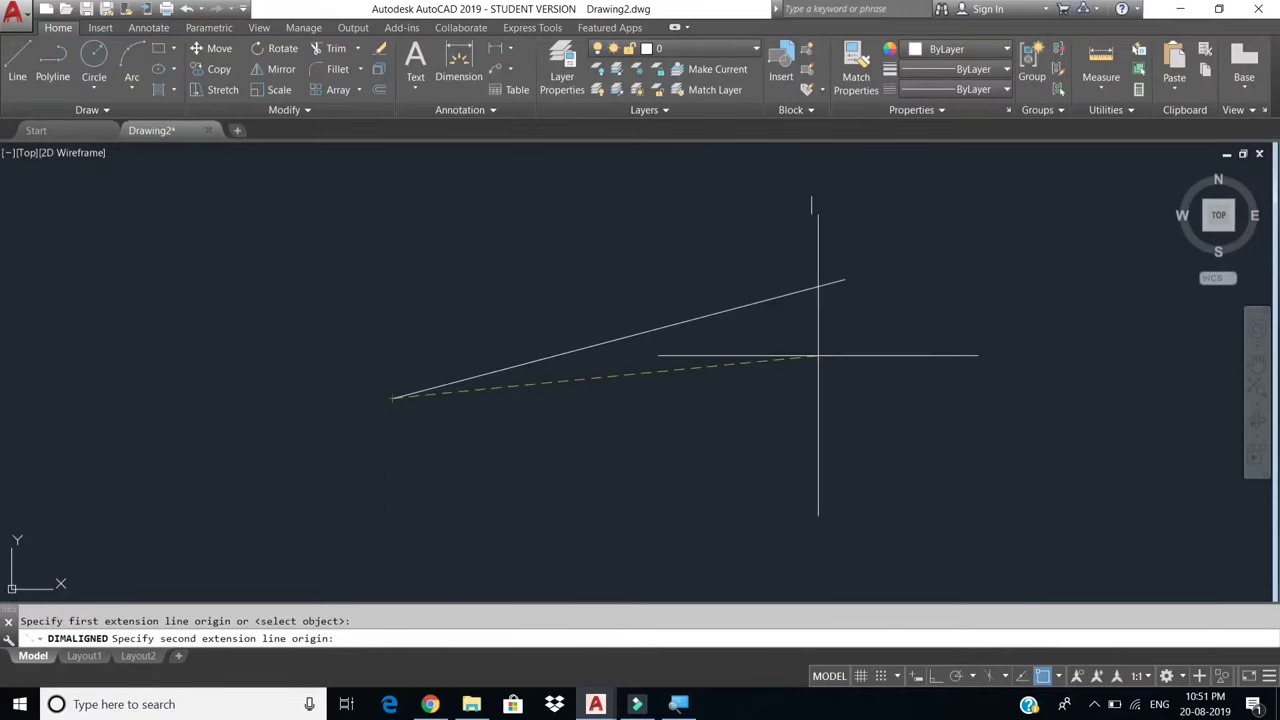
{"action": "left_click", "coordinate": [845, 279]}
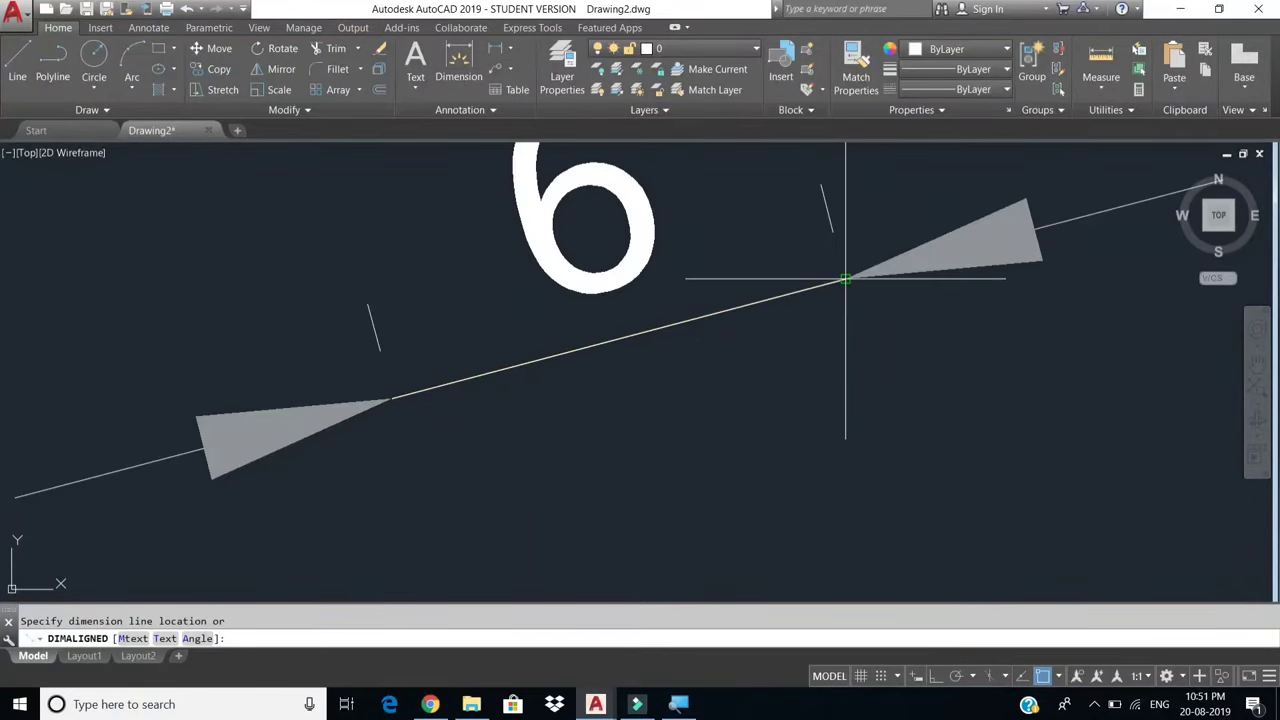
{"action": "left_click", "coordinate": [805, 217]}
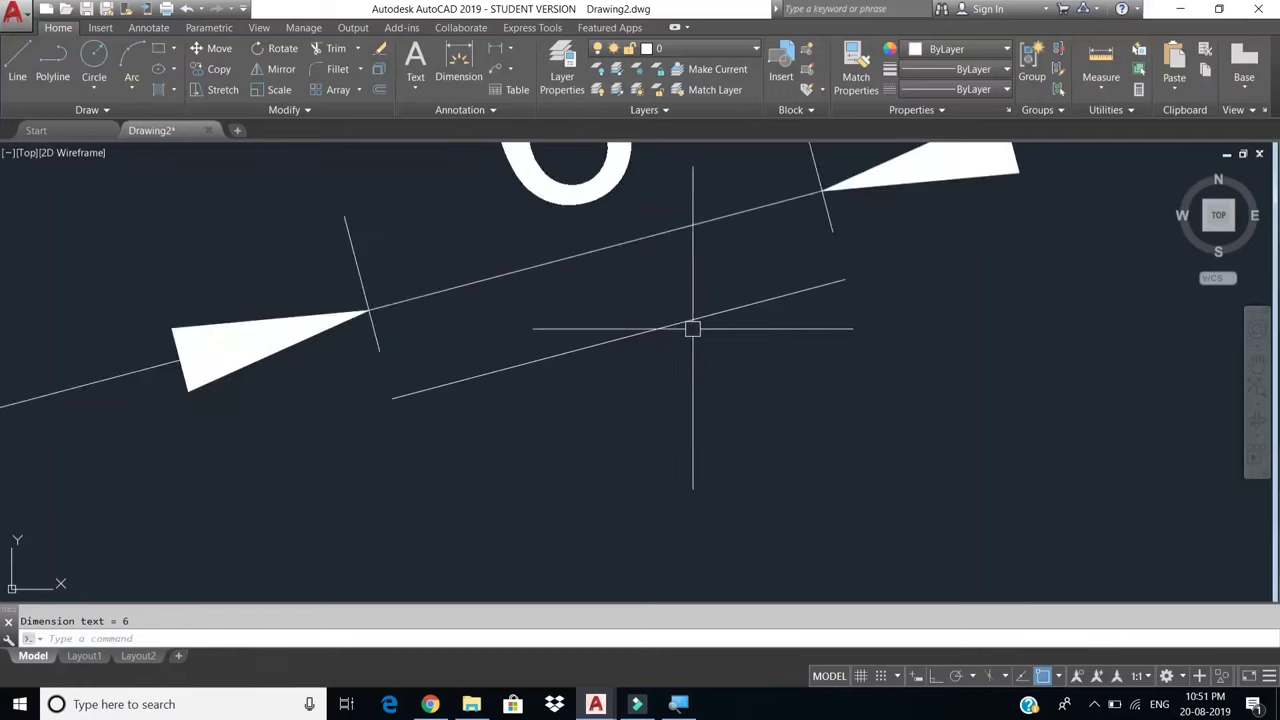
{"action": "scroll", "coordinate": [705, 398], "scroll_direction": "down", "scroll_amount": 1}
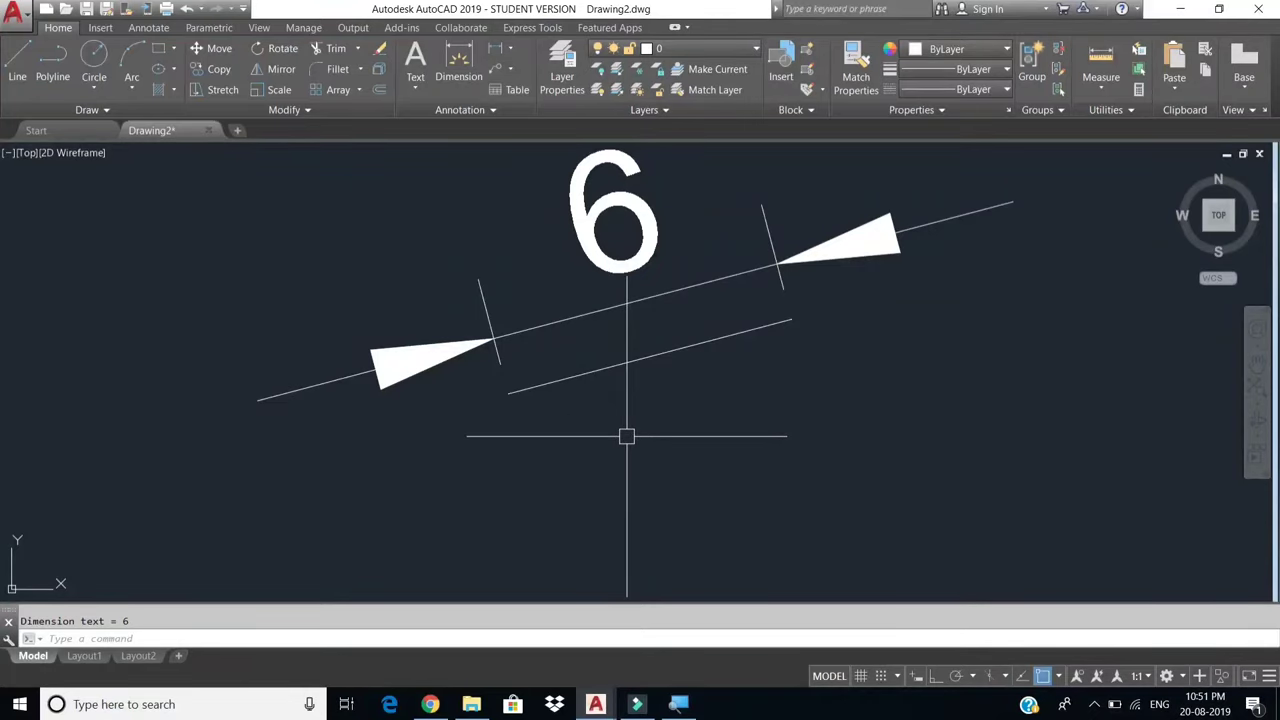
Select everything and erase the sloped line and its aligned dimension.
{"action": "key", "text": "ctrl+a"}
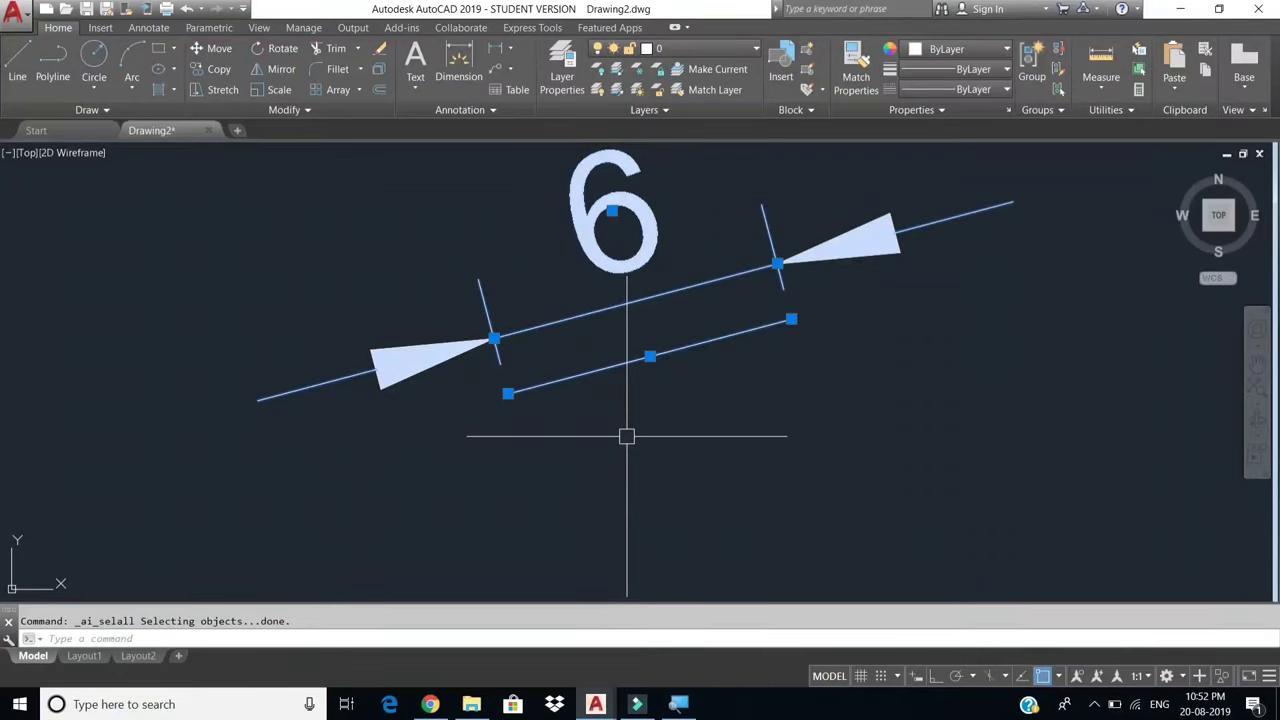
{"action": "type", "text": "e"}
{"action": "key", "text": "Return"}
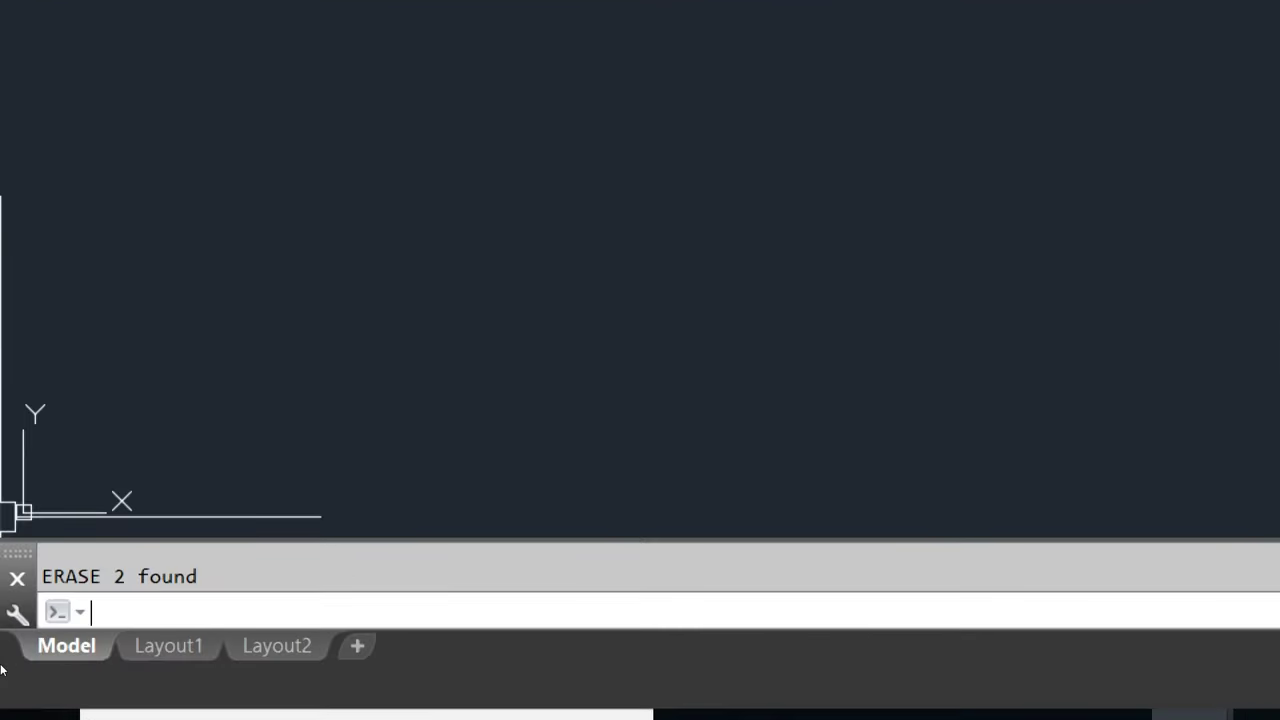
Start a new line at a point in the left part of the drawing.
{"action": "type", "text": "1"}
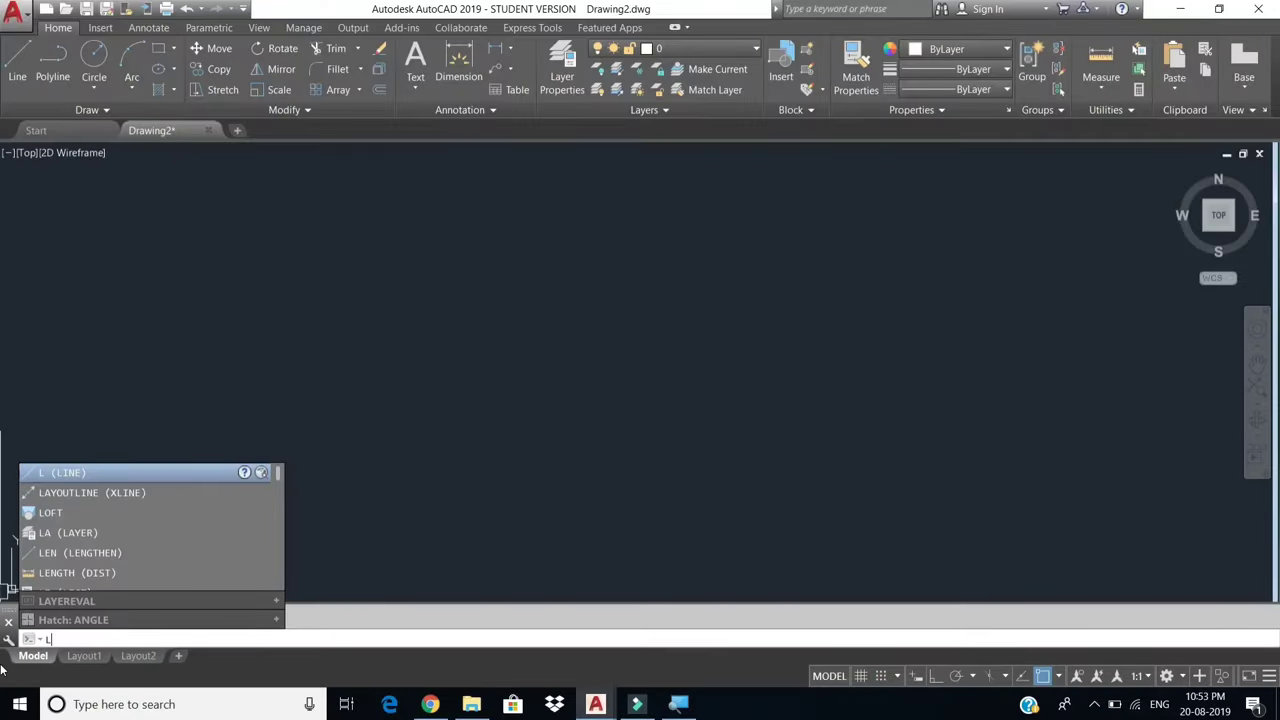
{"action": "key", "text": "Return"}
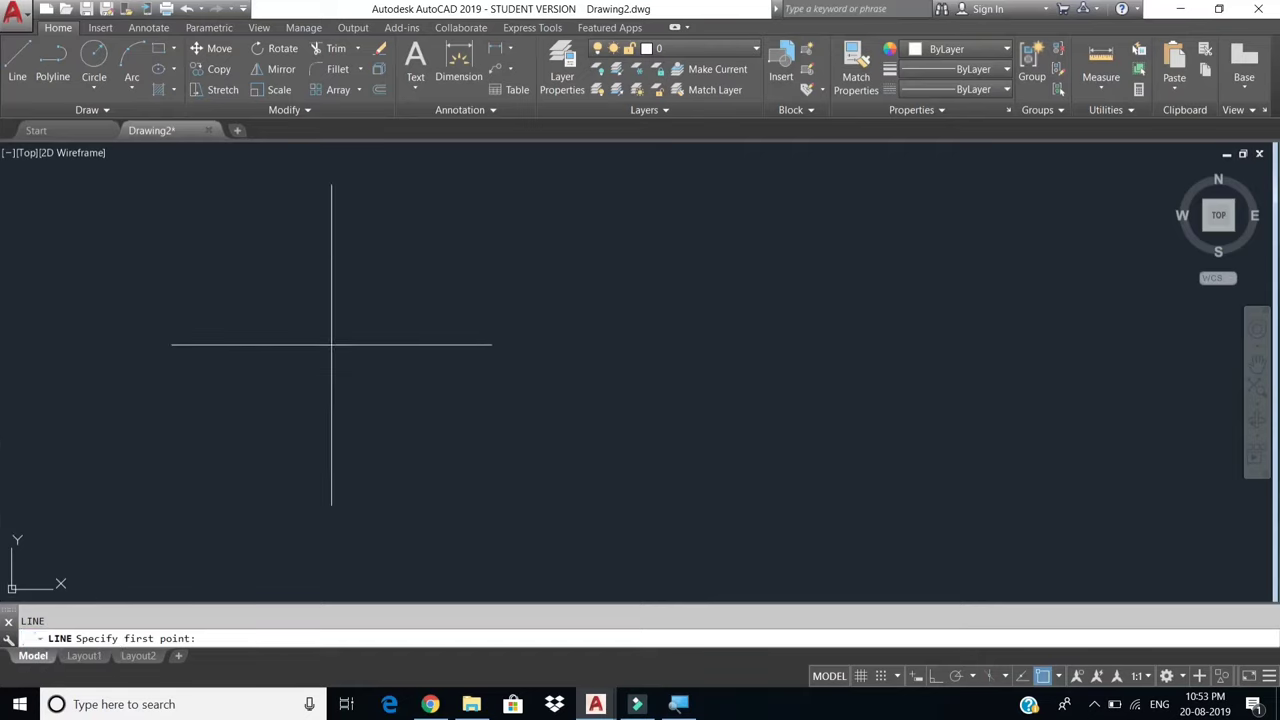
{"action": "left_click", "coordinate": [293, 342]}
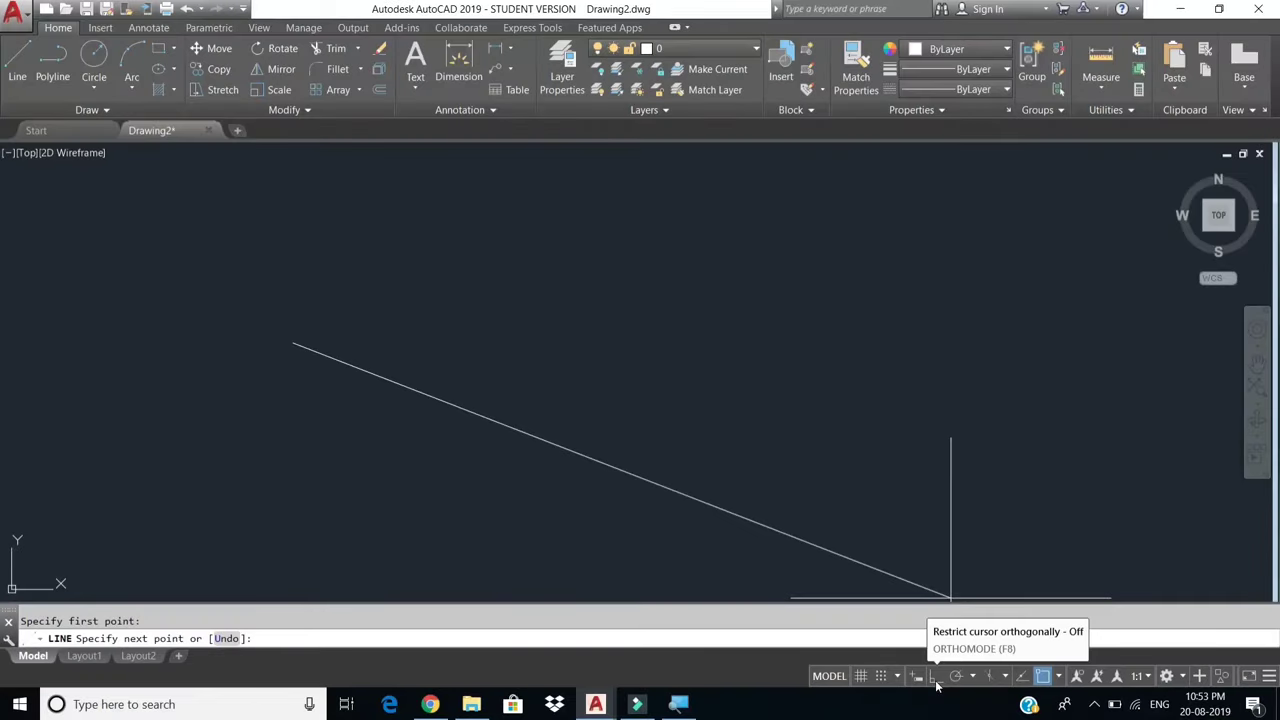
With Ortho on, draw the line 20 units horizontally to the right and end the command.
{"action": "left_click", "coordinate": [937, 684]}
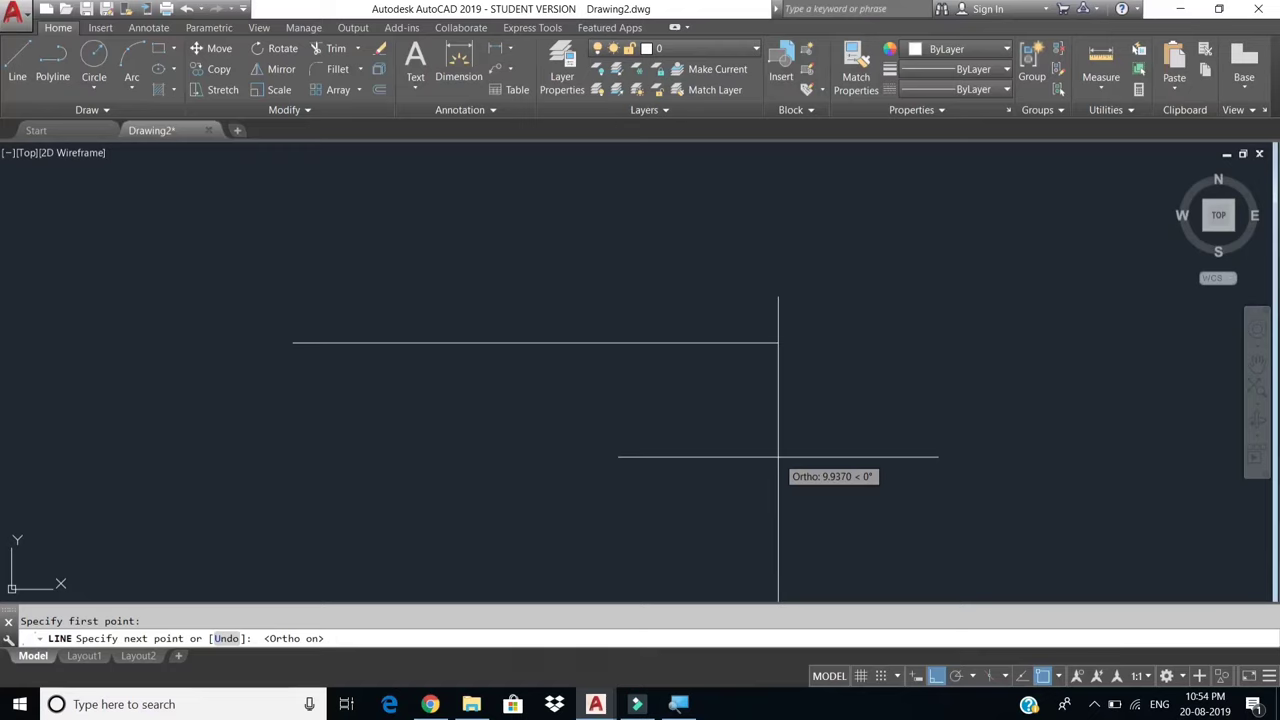
{"action": "type", "text": "20"}
{"action": "key", "text": "Return"}
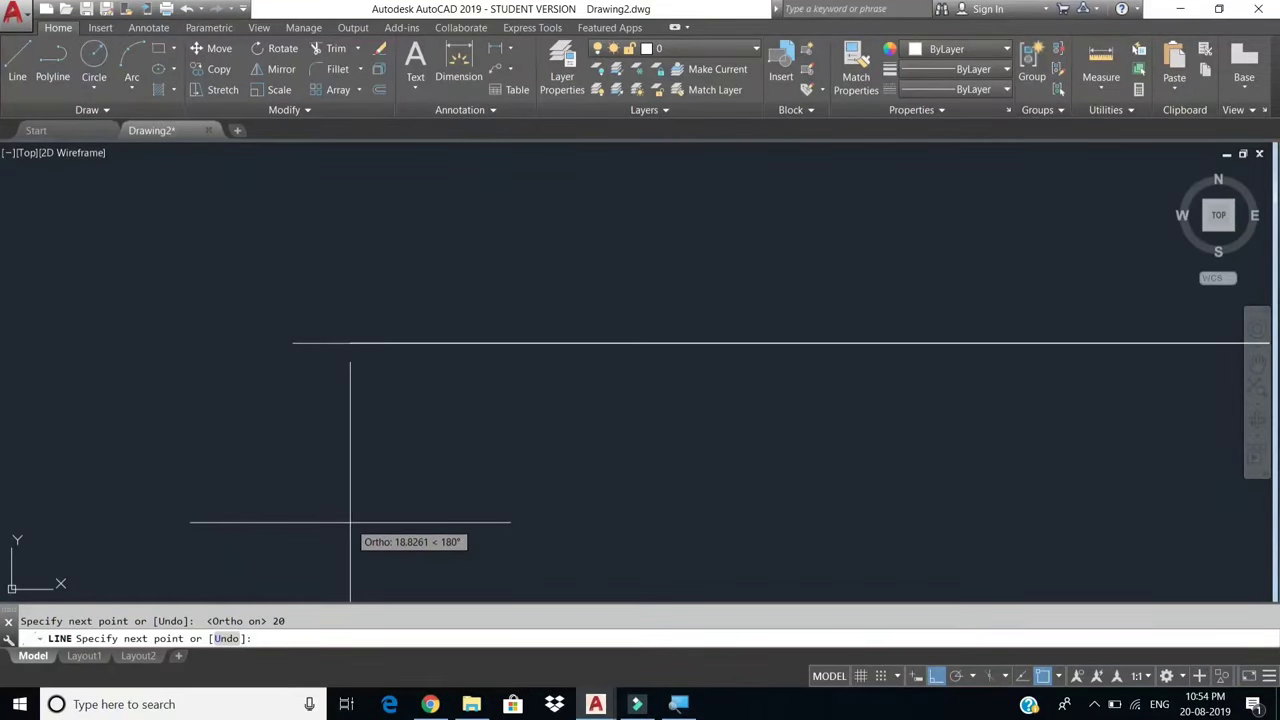
{"action": "key", "text": "Escape"}
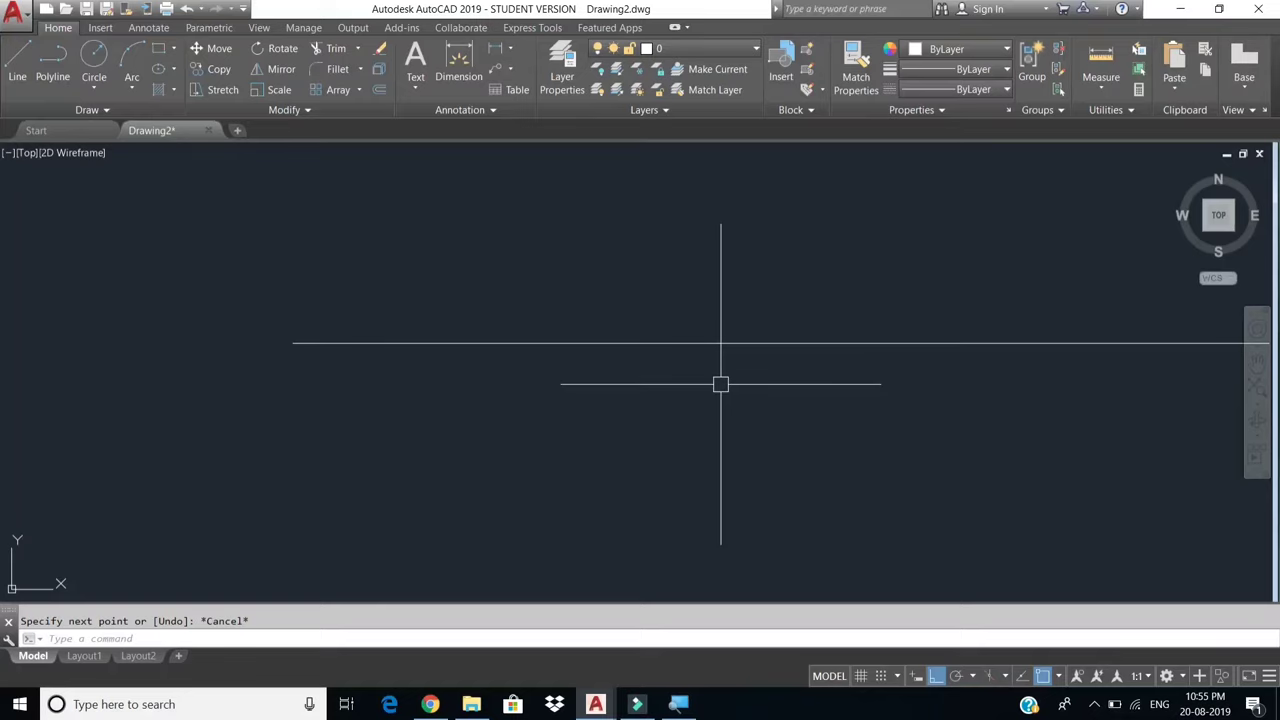
{"action": "type", "text": "z"}
{"action": "key", "text": "Return"}
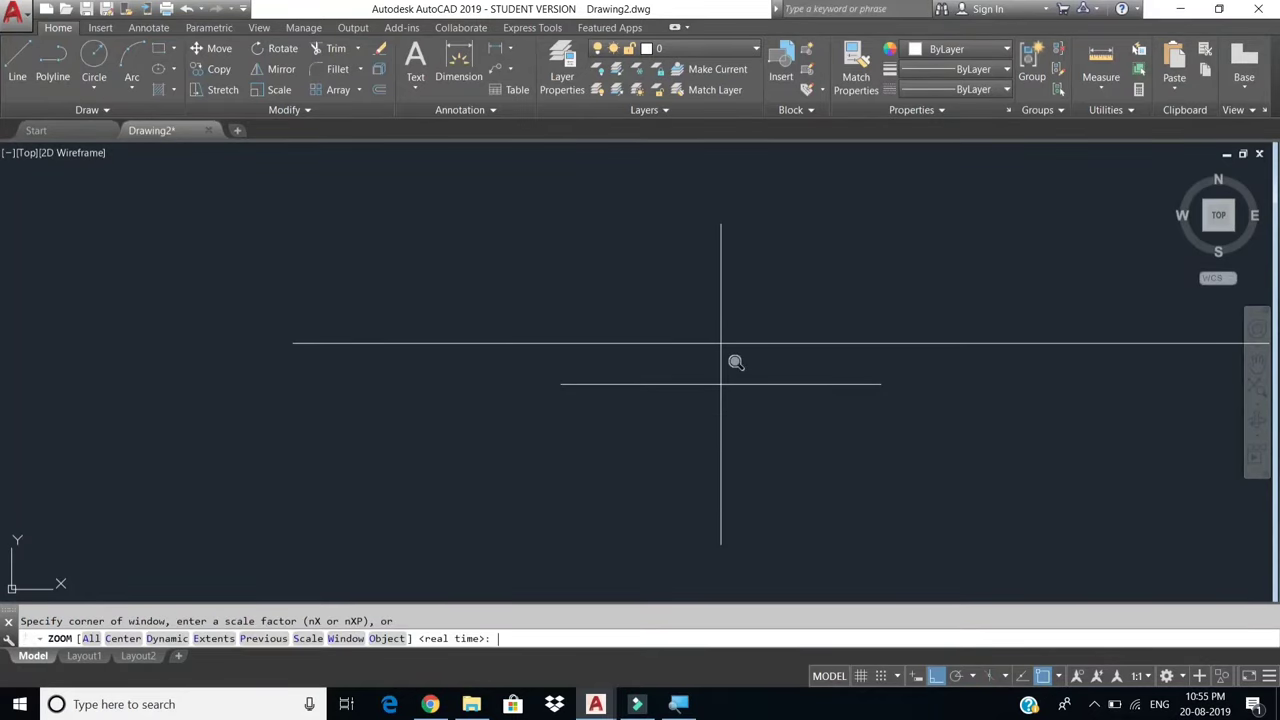
{"action": "type", "text": "e"}
{"action": "key", "text": "Return"}
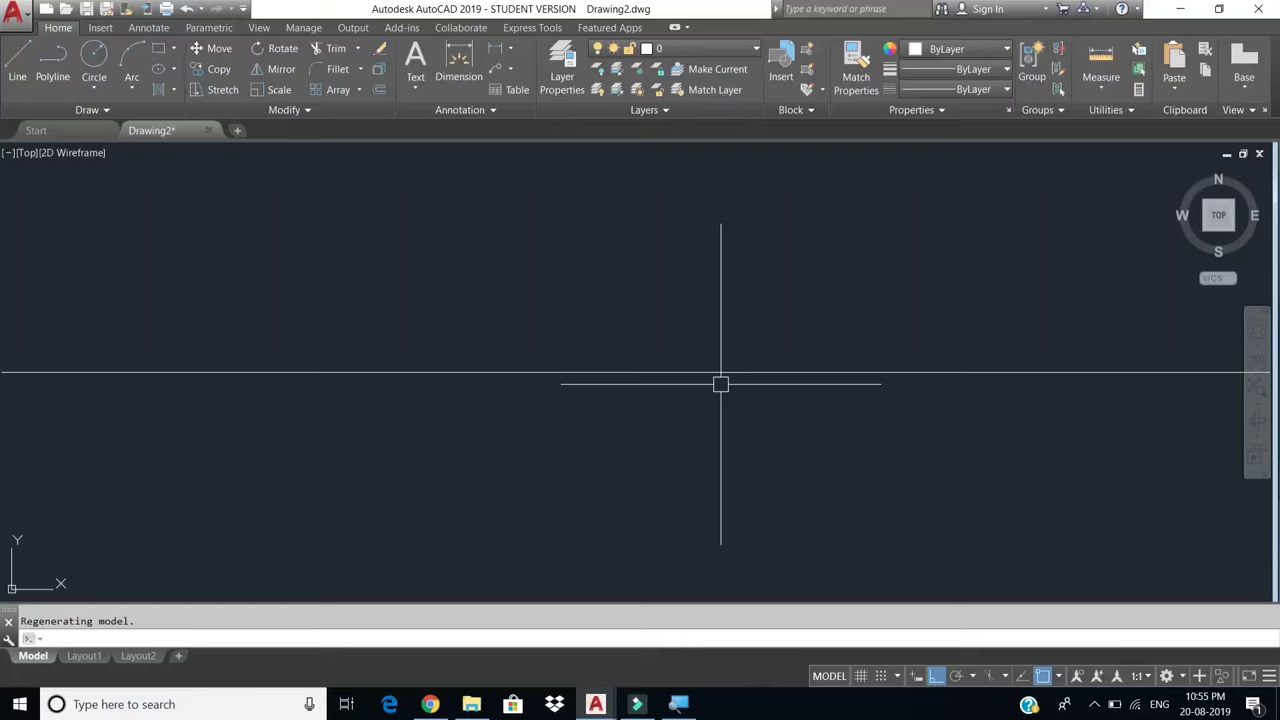
{"action": "scroll", "coordinate": [700, 372], "scroll_direction": "down", "scroll_amount": 2}
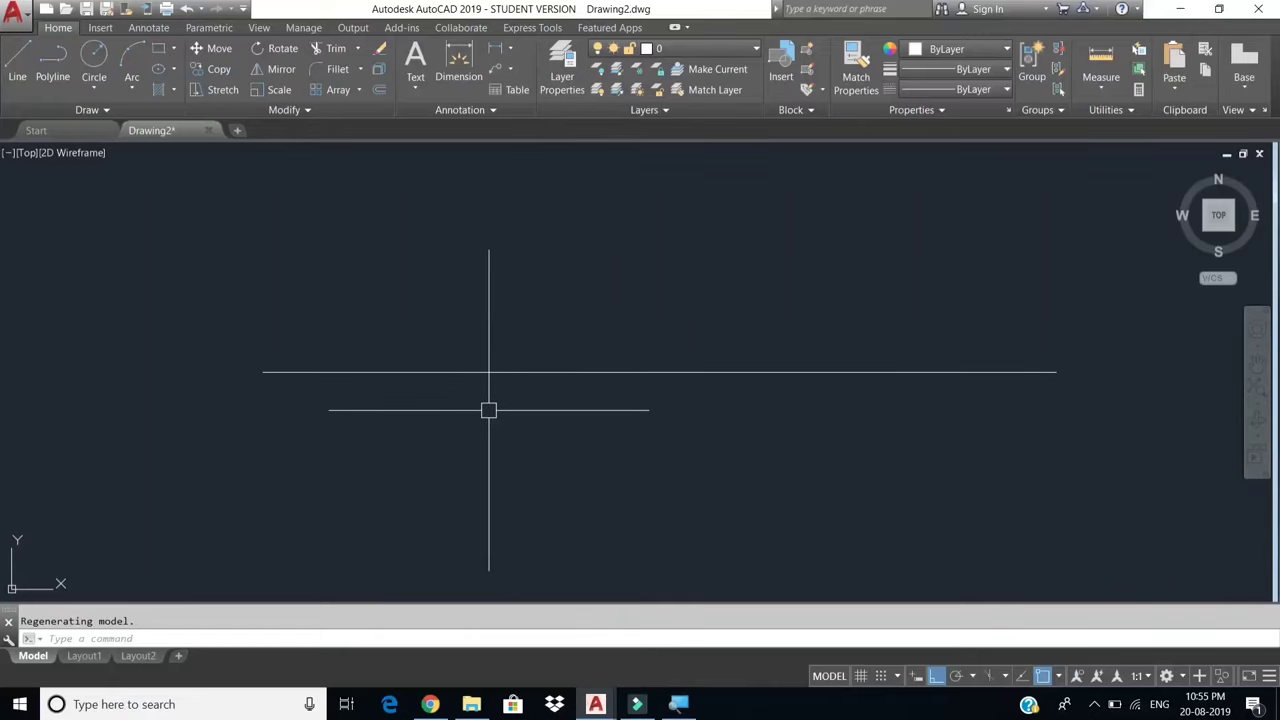
{"action": "left_click", "coordinate": [488, 372]}
{"action": "key", "text": "Delete"}
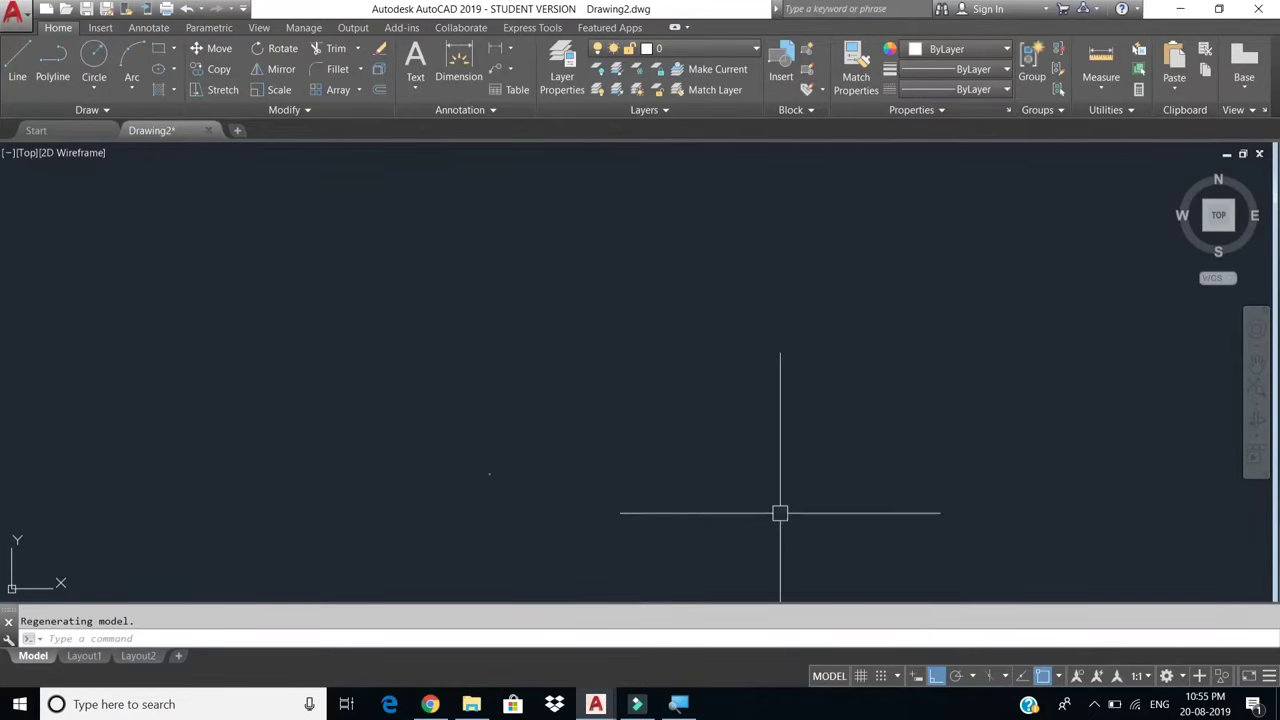
{"action": "type", "text": "z"}
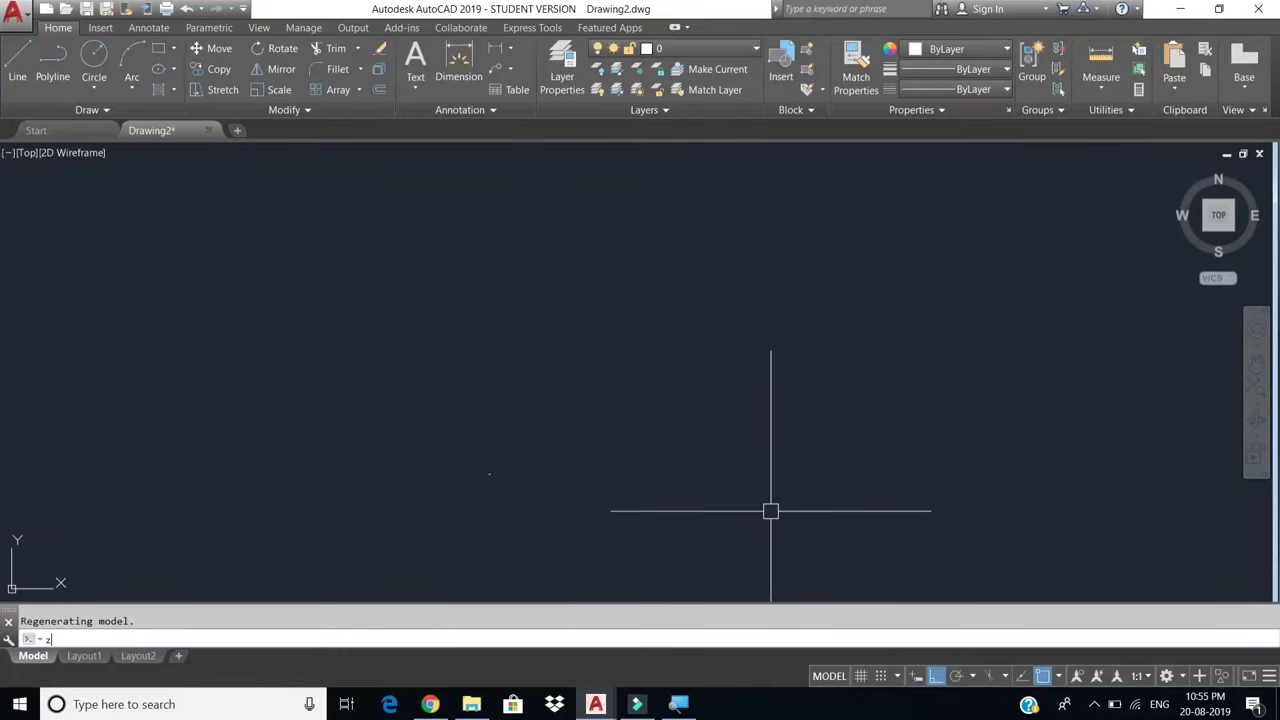
{"action": "key", "text": "Return"}
{"action": "type", "text": "e"}
{"action": "key", "text": "Return"}
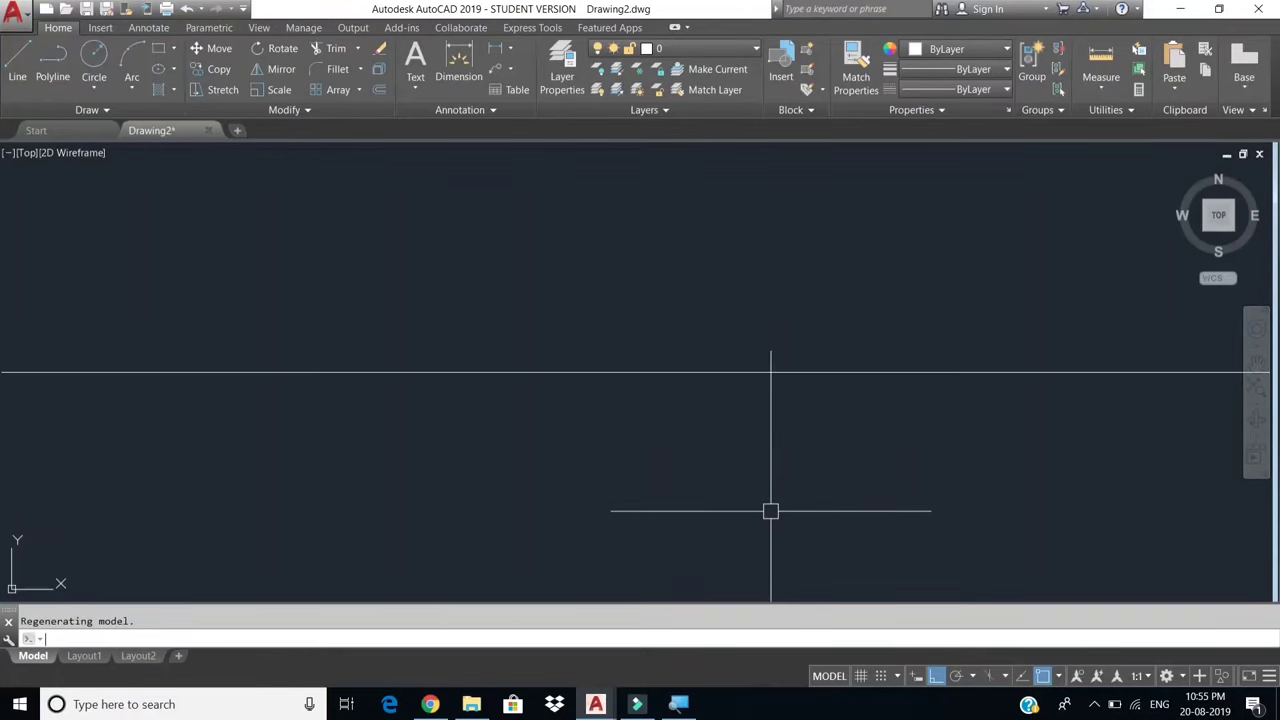
{"action": "scroll", "coordinate": [763, 456], "scroll_direction": "down", "scroll_amount": 2}
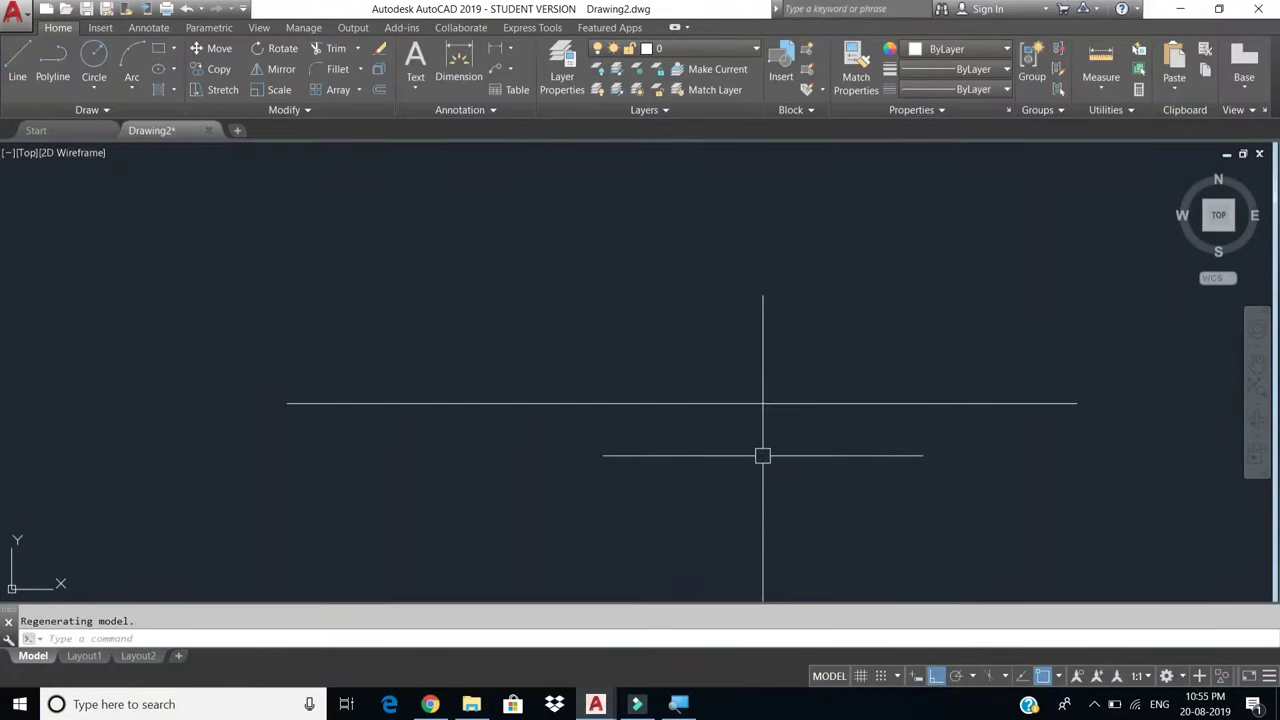
{"action": "middle_click_drag", "start_coordinate": [764, 426], "coordinate": [763, 383]}
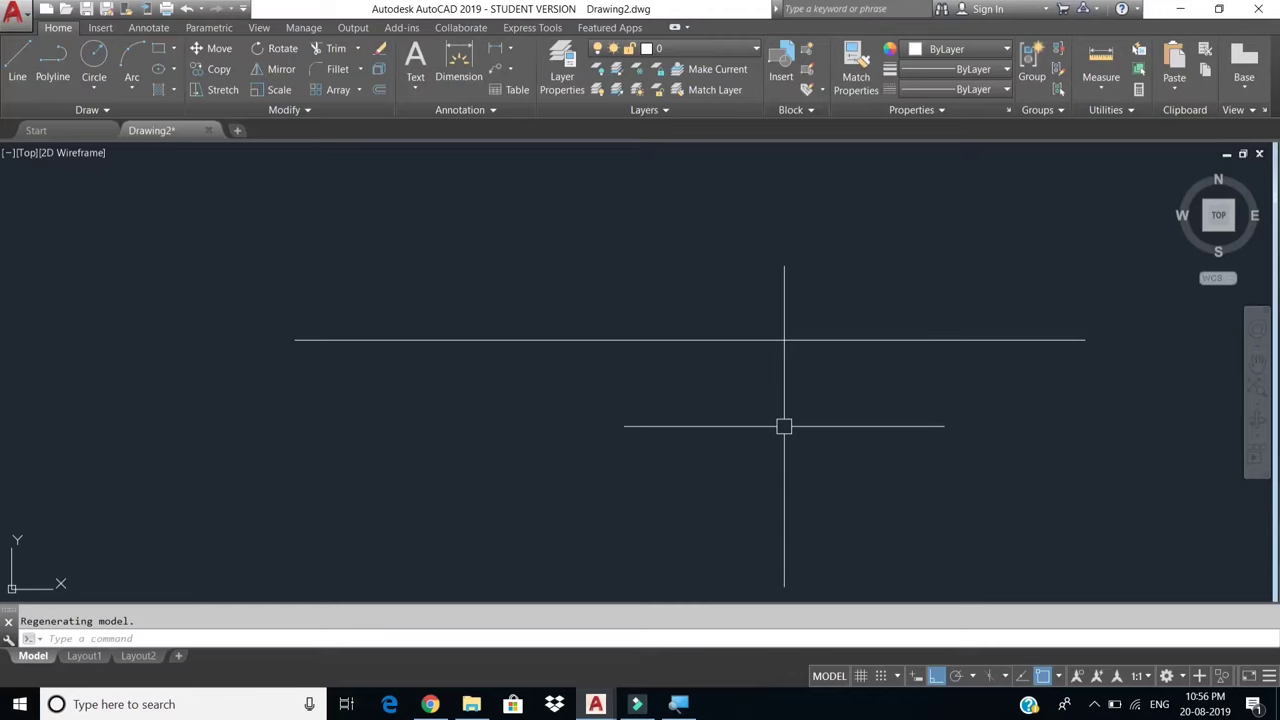
Cancel the stray selection window and start a linear dimension with DLI.
{"action": "left_click", "coordinate": [796, 412]}
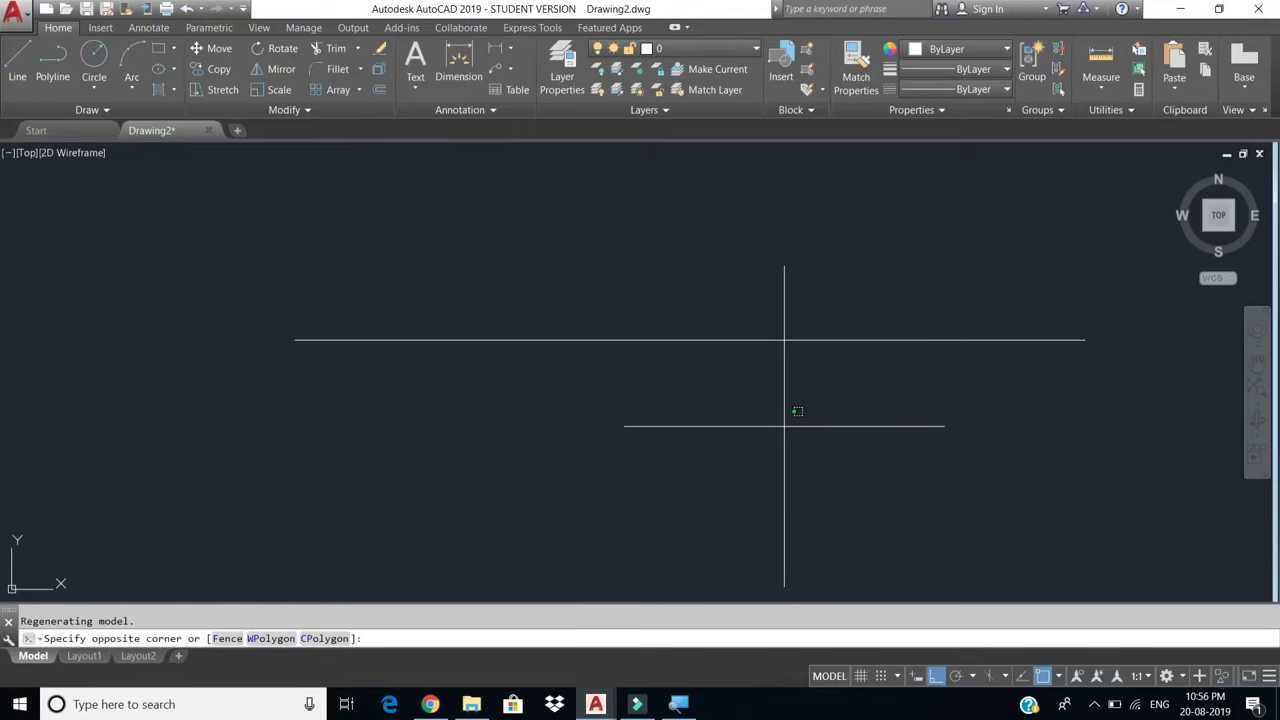
{"action": "type", "text": "d1"}
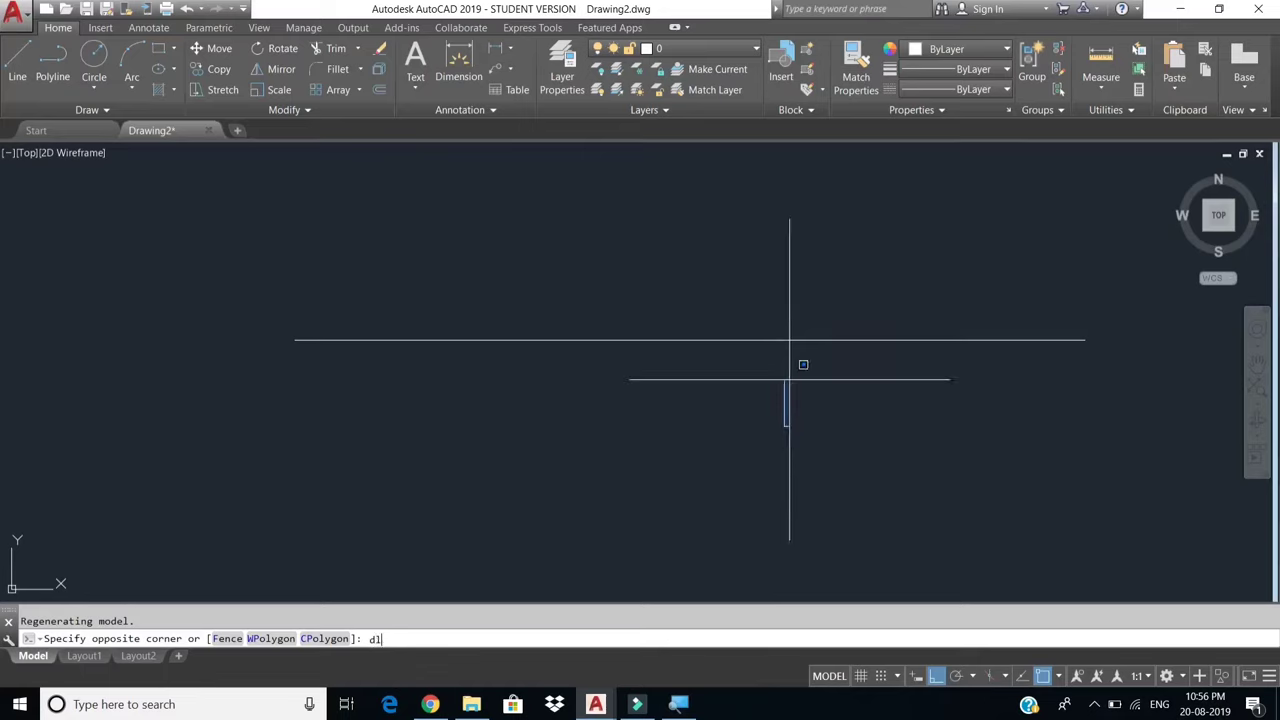
{"action": "key", "text": "BackSpace"}
{"action": "key", "text": "BackSpace"}
{"action": "key", "text": "Escape"}
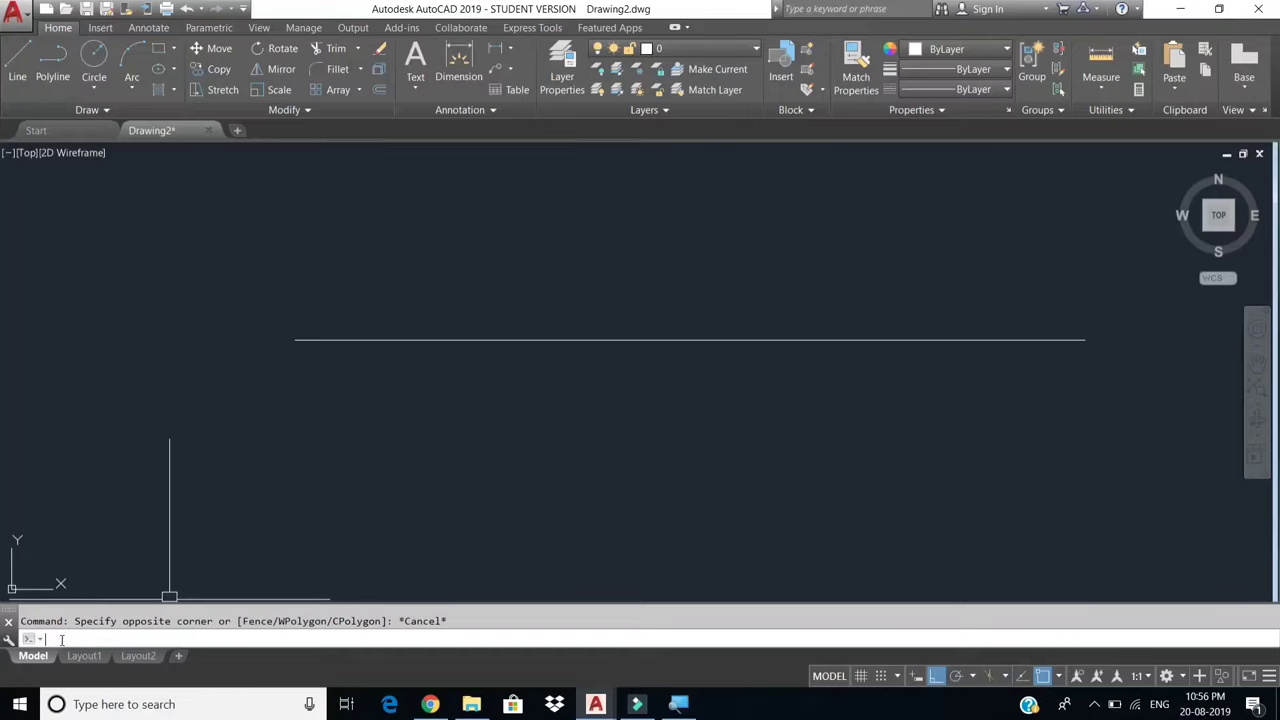
{"action": "type", "text": "dl"}
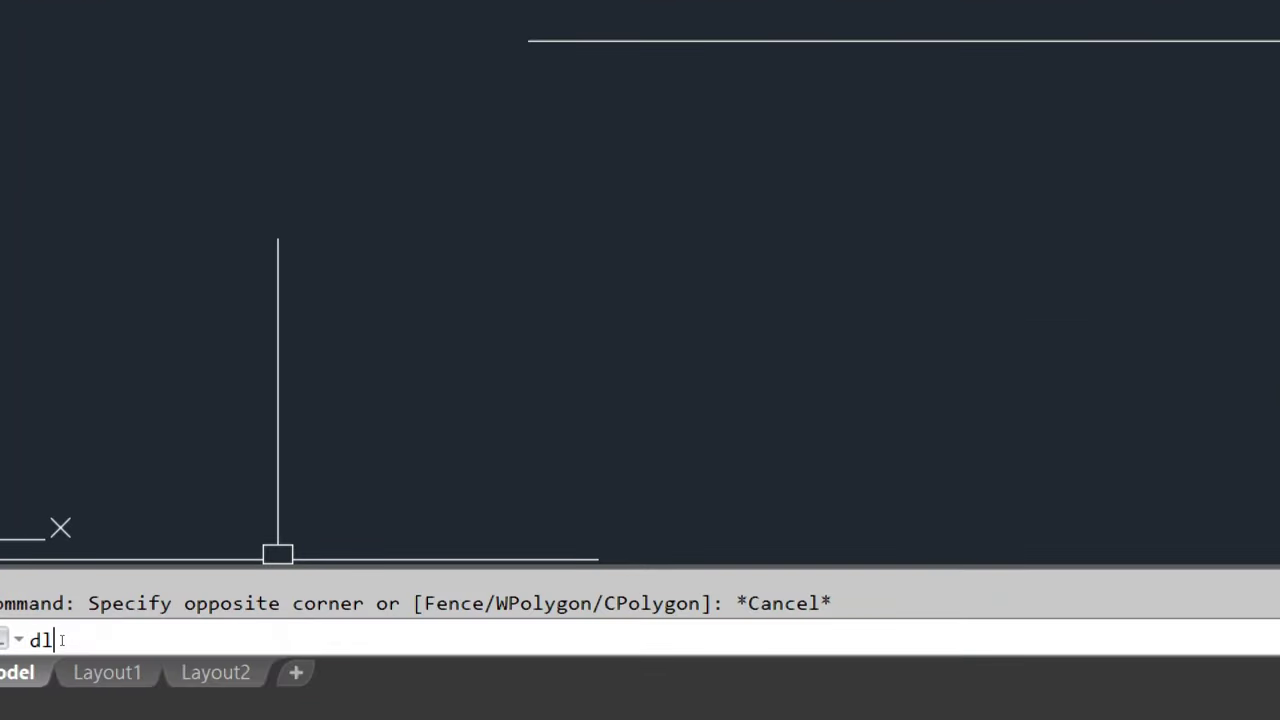
{"action": "type", "text": "i"}
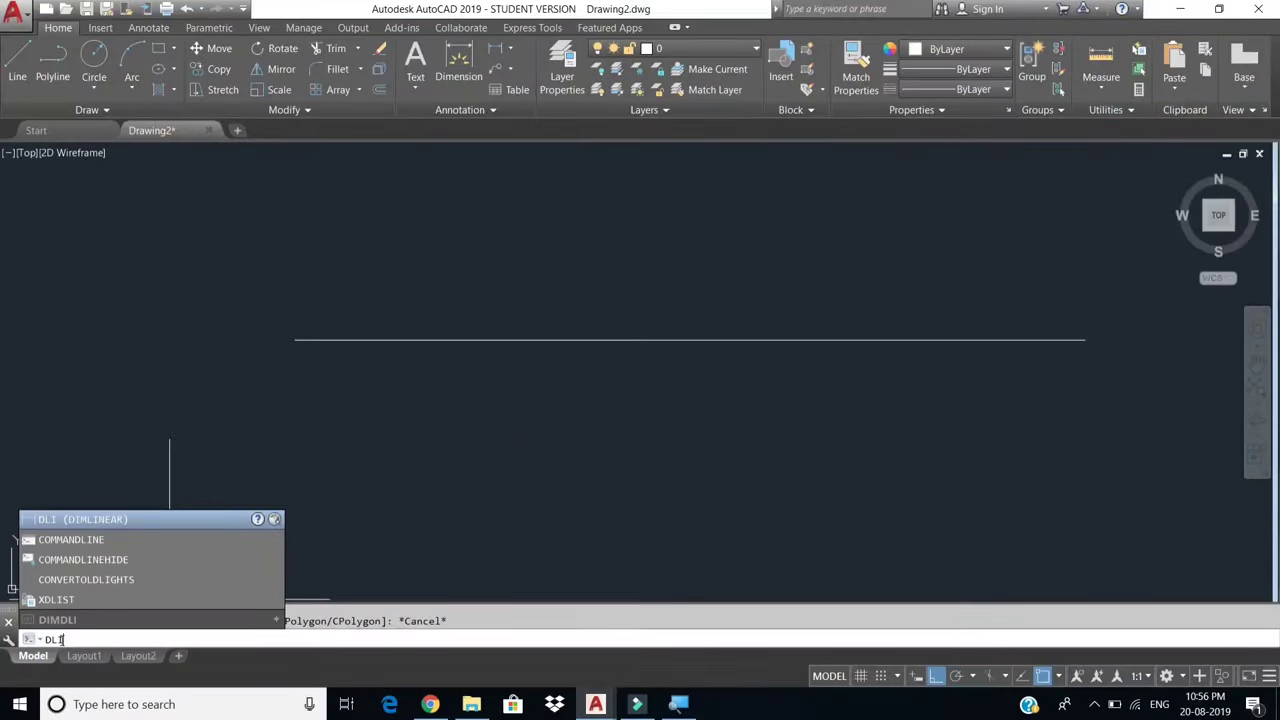
{"action": "key", "text": "Return"}
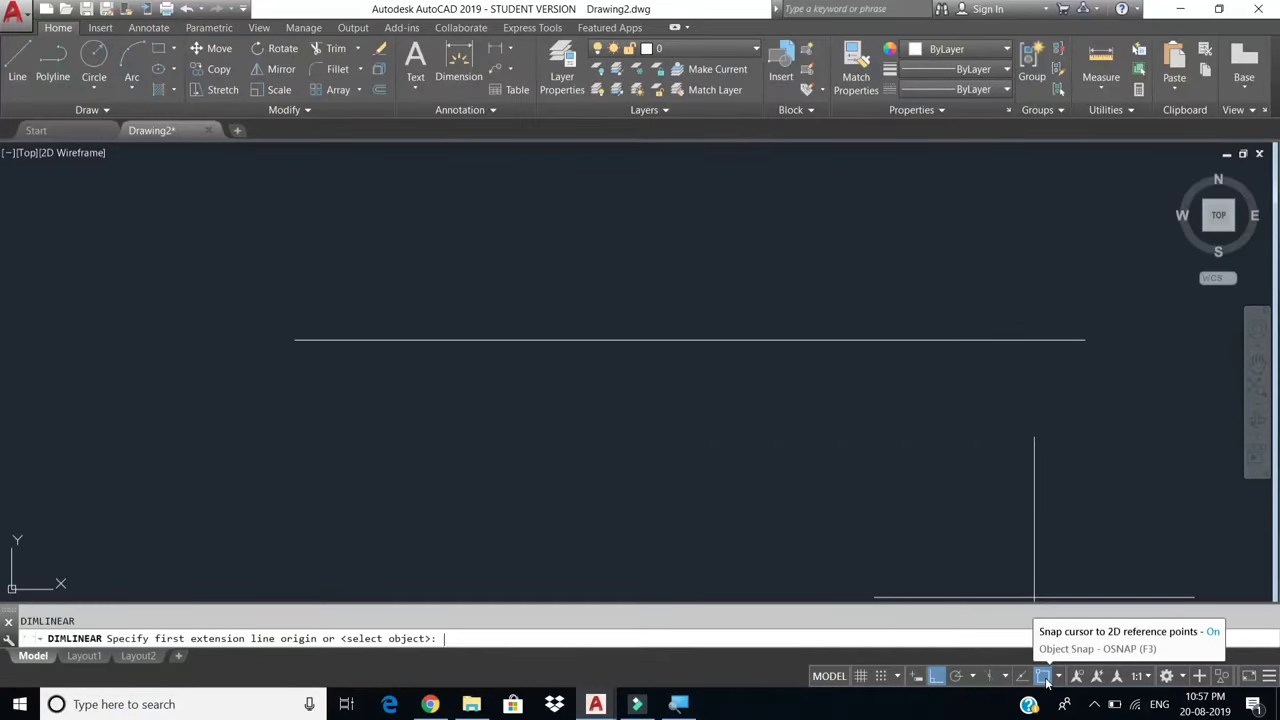
Dimension the horizontal line between its two endpoints, placing the 20 dimension above it.
{"action": "left_click", "coordinate": [1043, 676]}
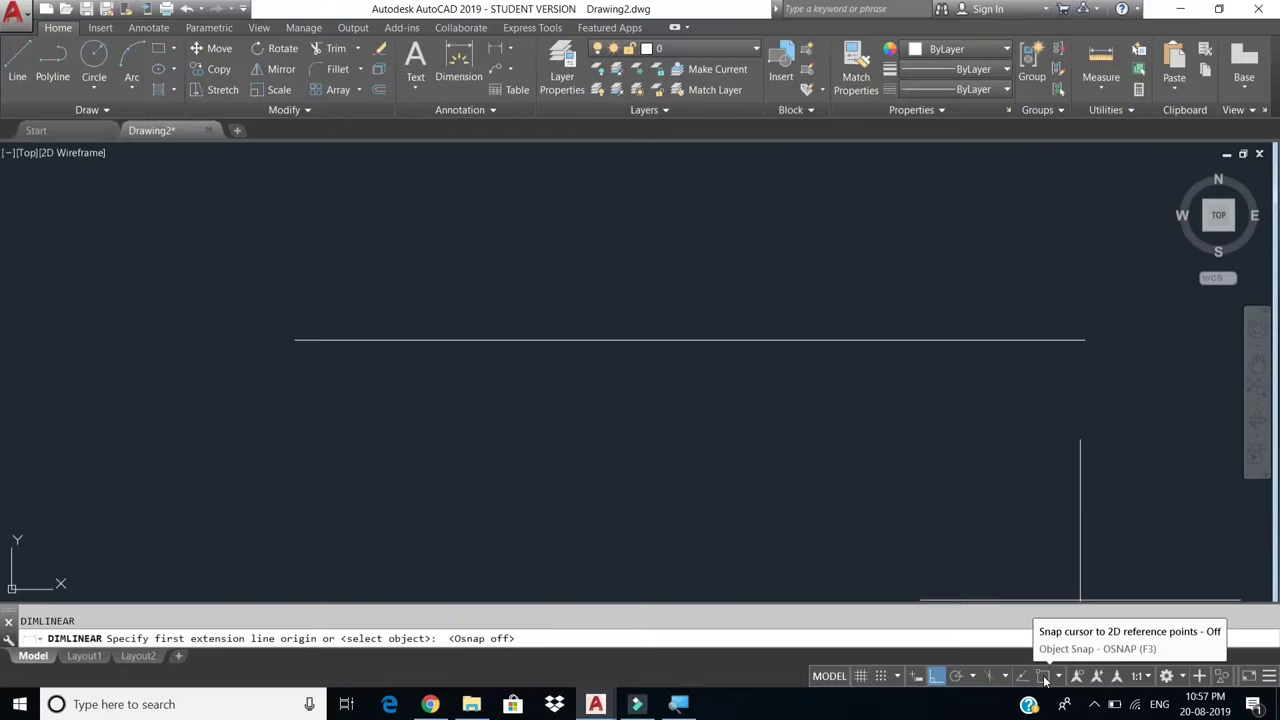
{"action": "left_click", "coordinate": [1045, 678]}
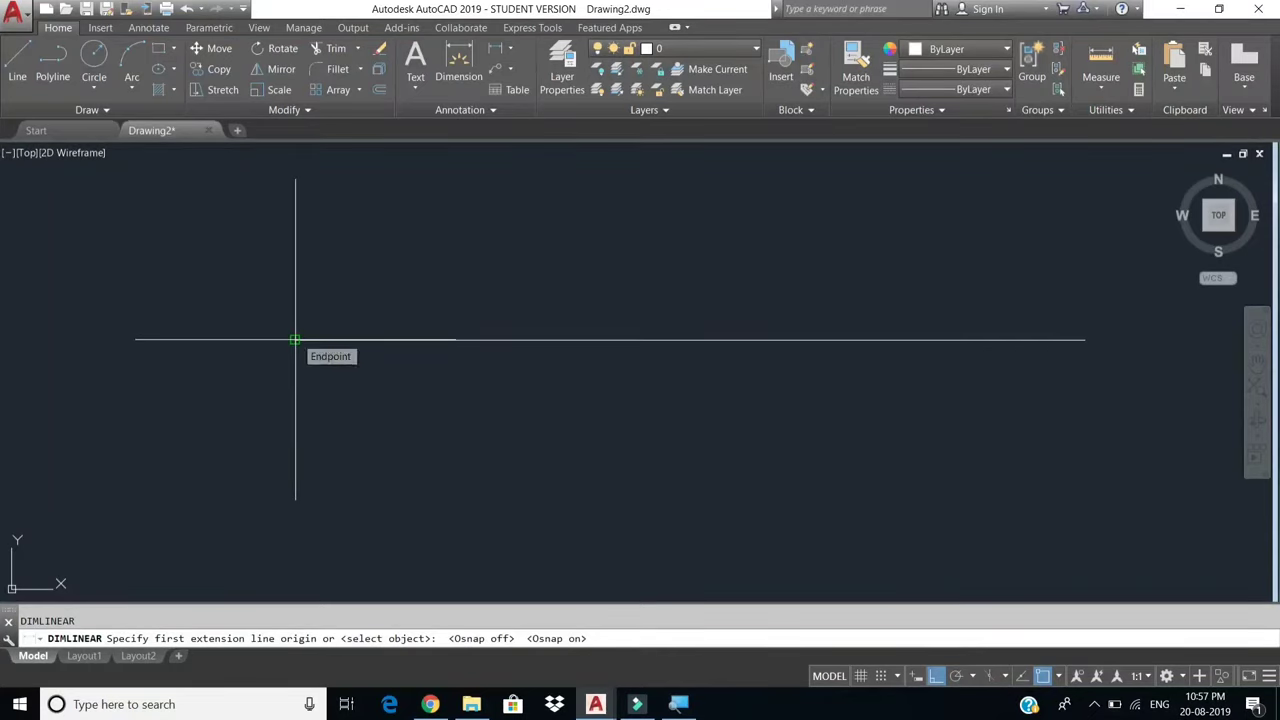
{"action": "left_click", "coordinate": [295, 340]}
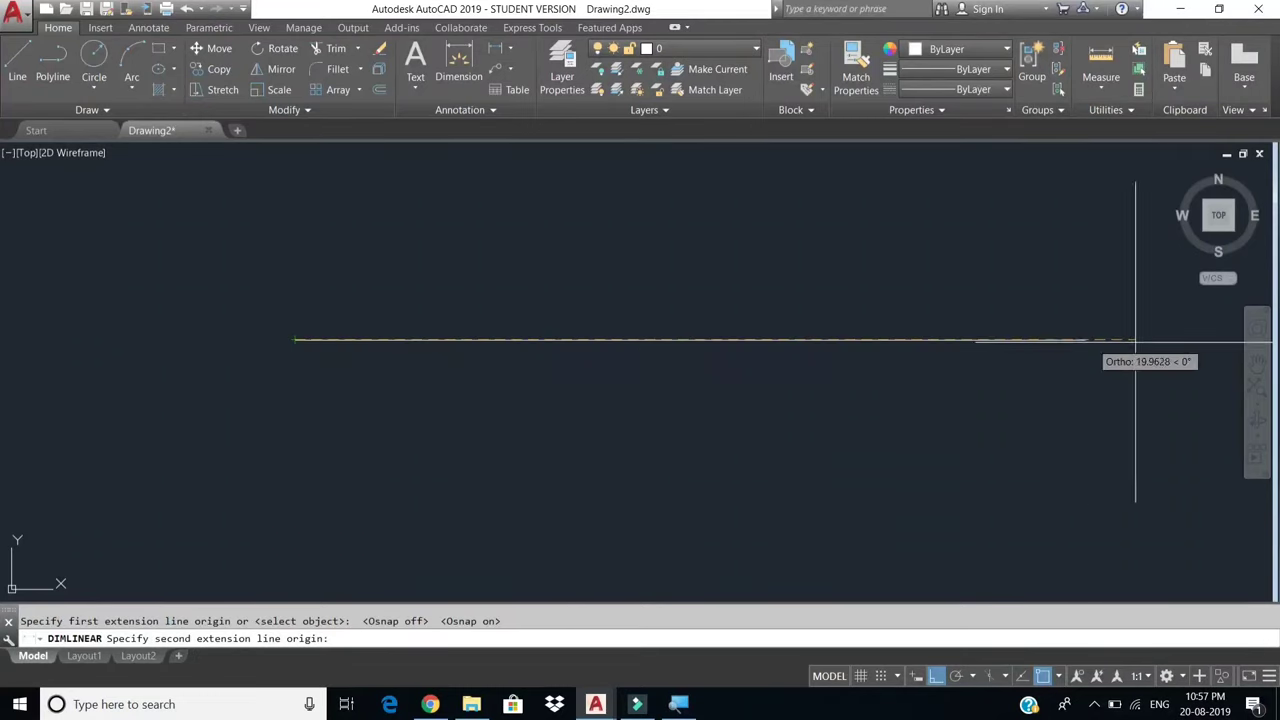
{"action": "left_click", "coordinate": [1086, 340]}
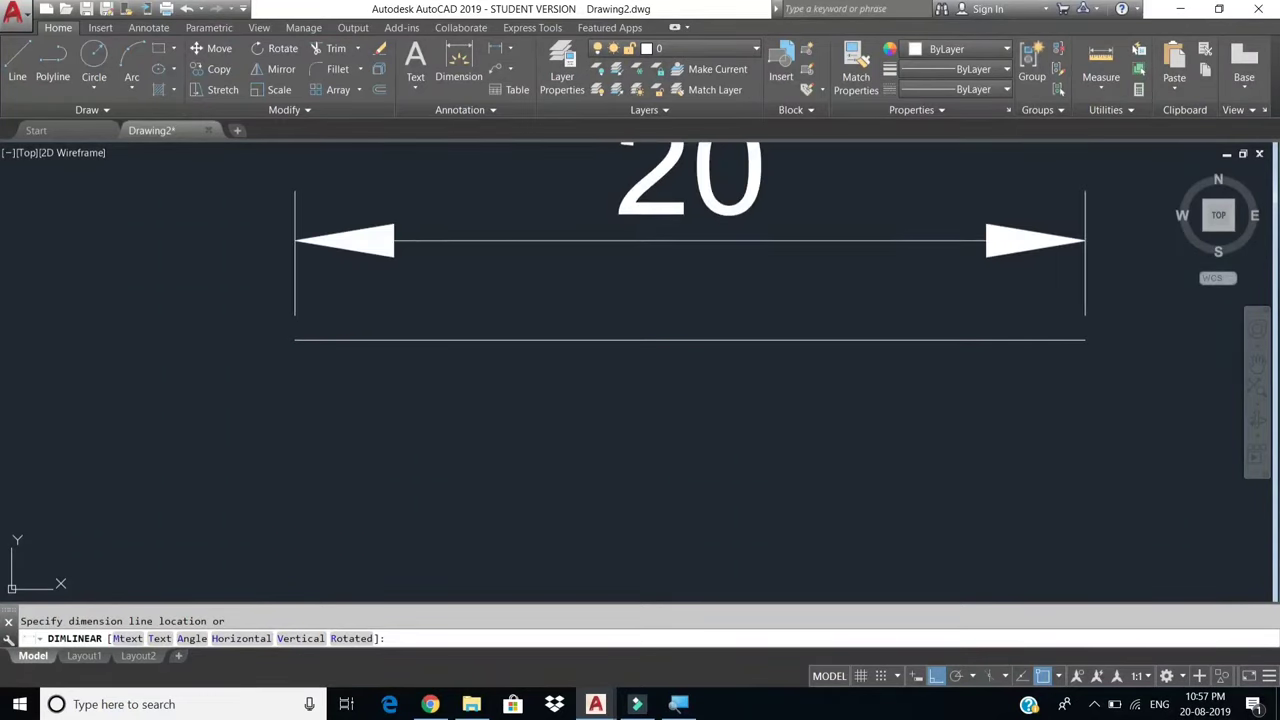
{"action": "left_click", "coordinate": [1055, 241]}
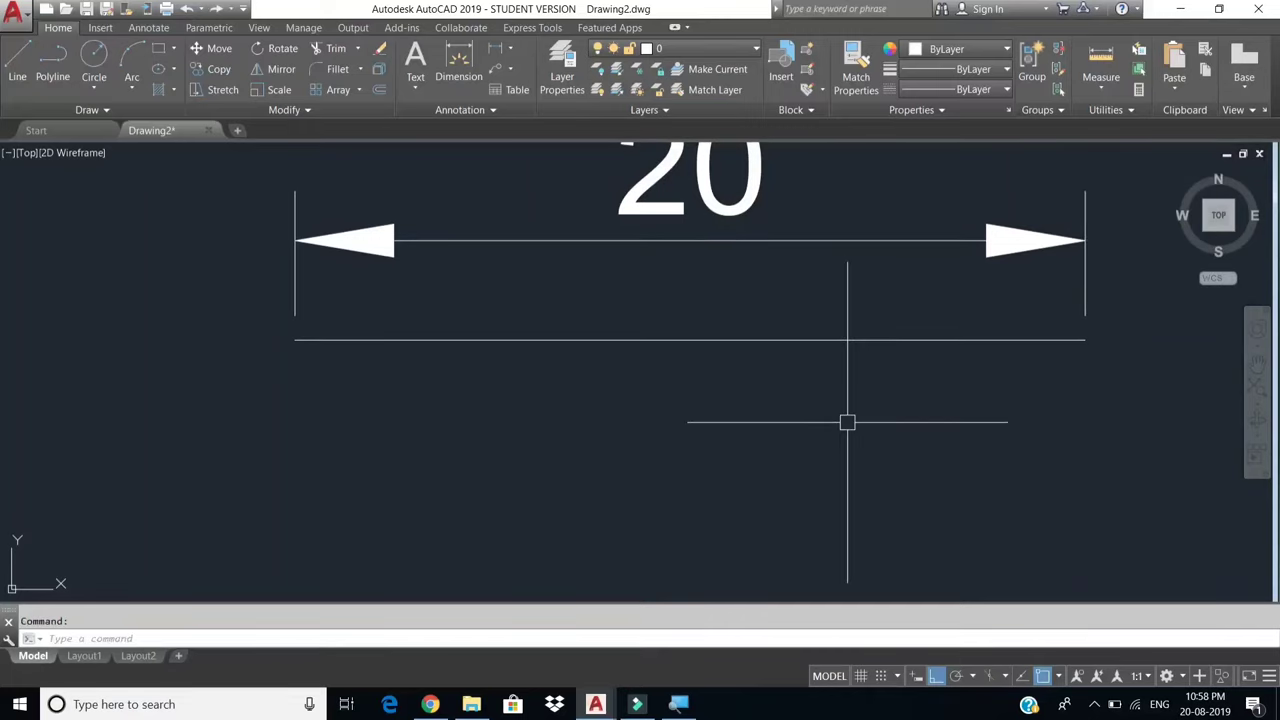
Select all and delete the 20-unit line together with its 20 dimension.
{"action": "middle_click_drag", "start_coordinate": [755, 395], "coordinate": [722, 450]}
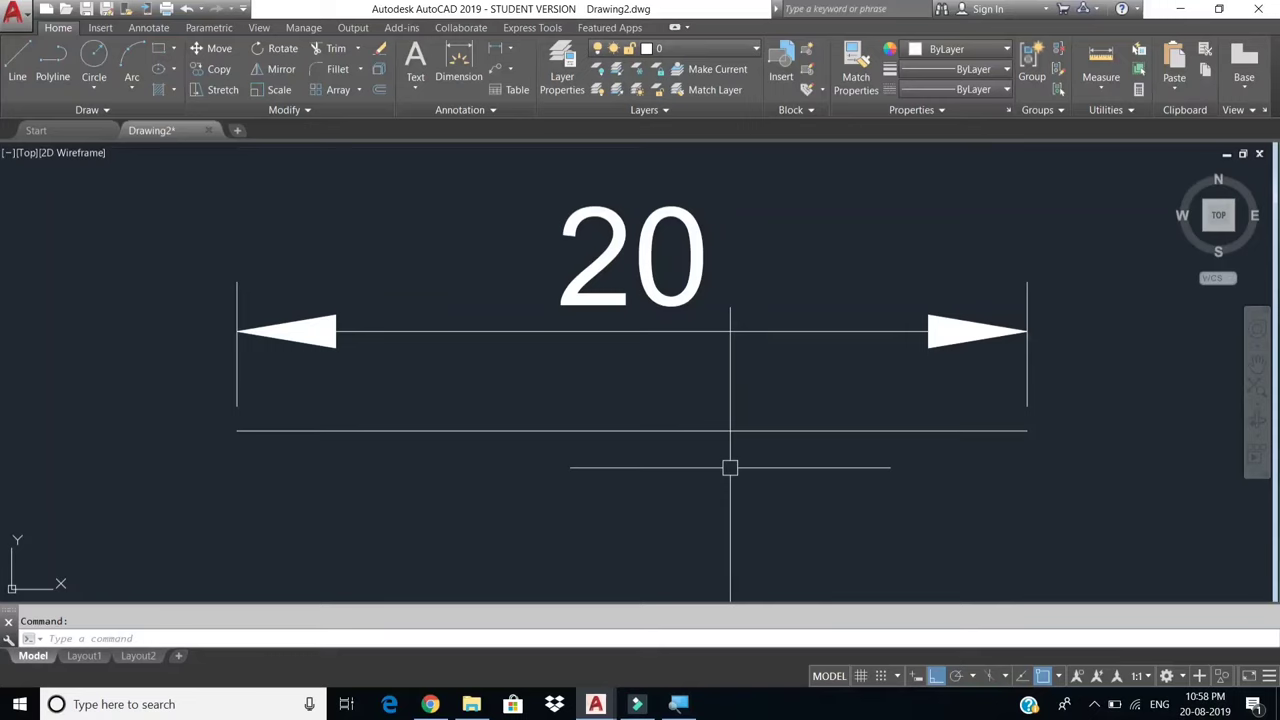
{"action": "key", "text": "ctrl+a"}
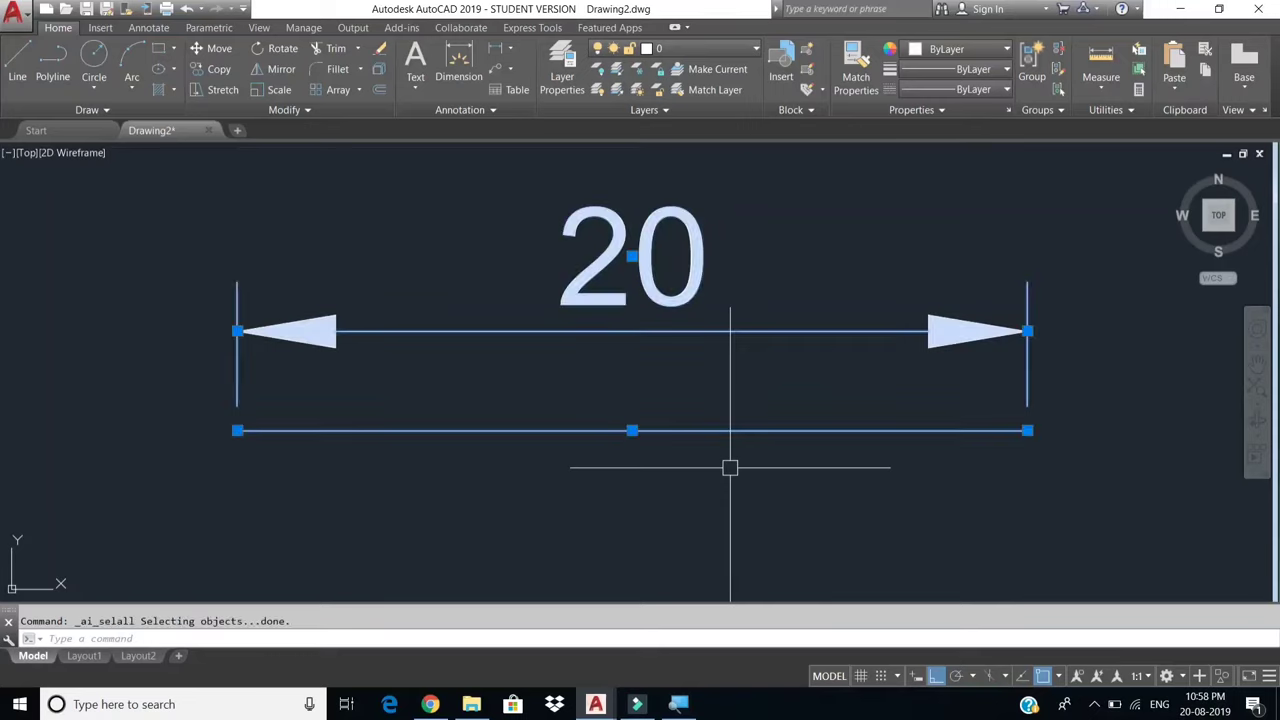
{"action": "key", "text": "Delete"}
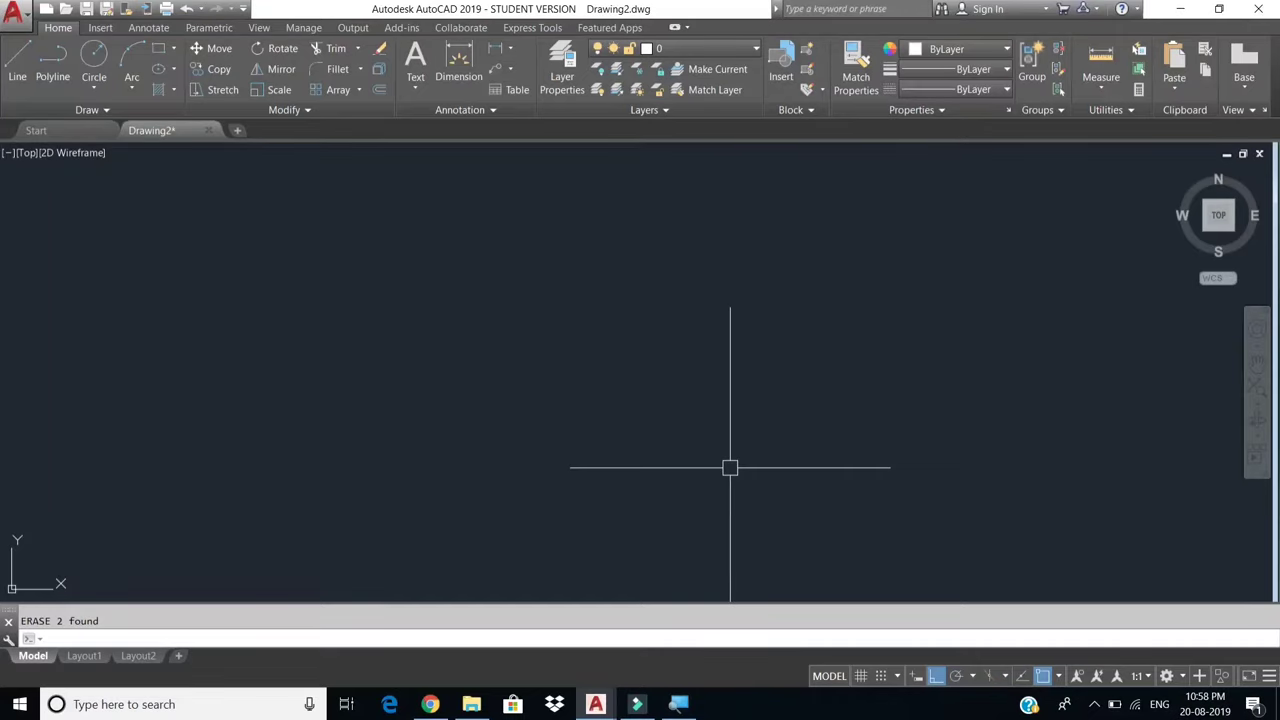
Start a line and draw the 20-unit bottom edge and 10-unit vertical side.
{"action": "left_click", "coordinate": [18, 68]}
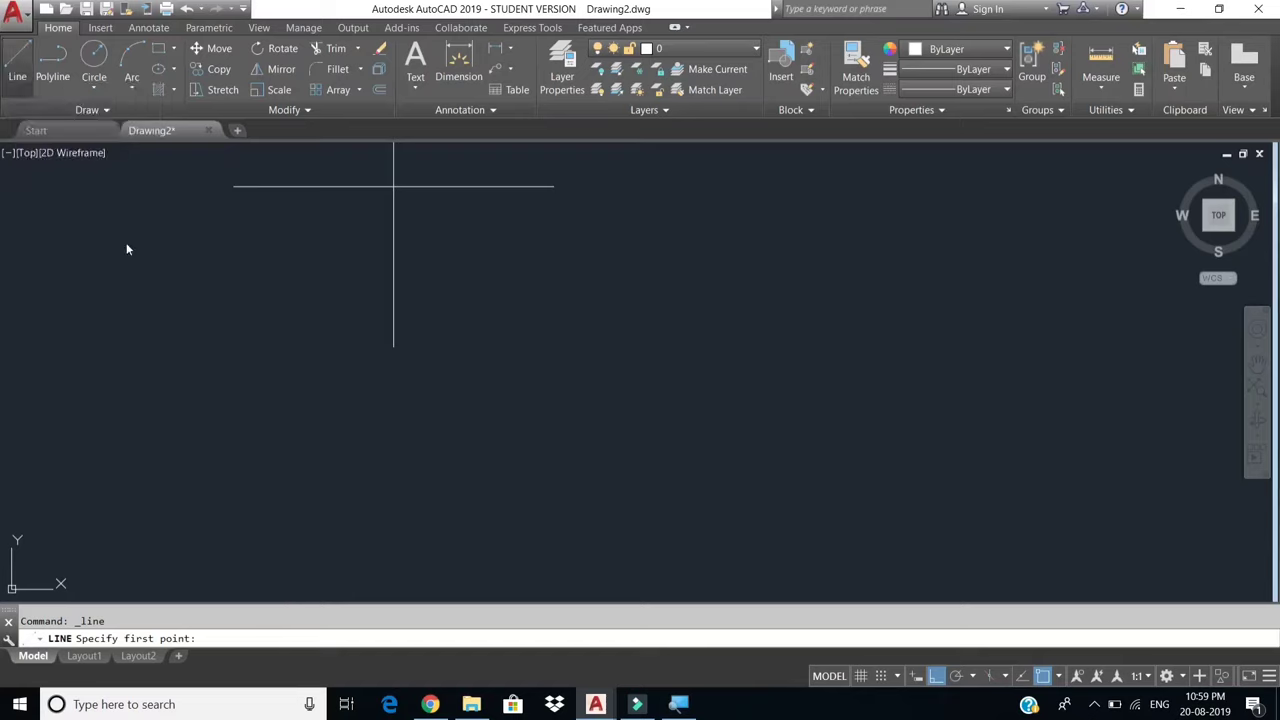
{"action": "key", "text": "Escape"}
{"action": "key", "text": "Return"}
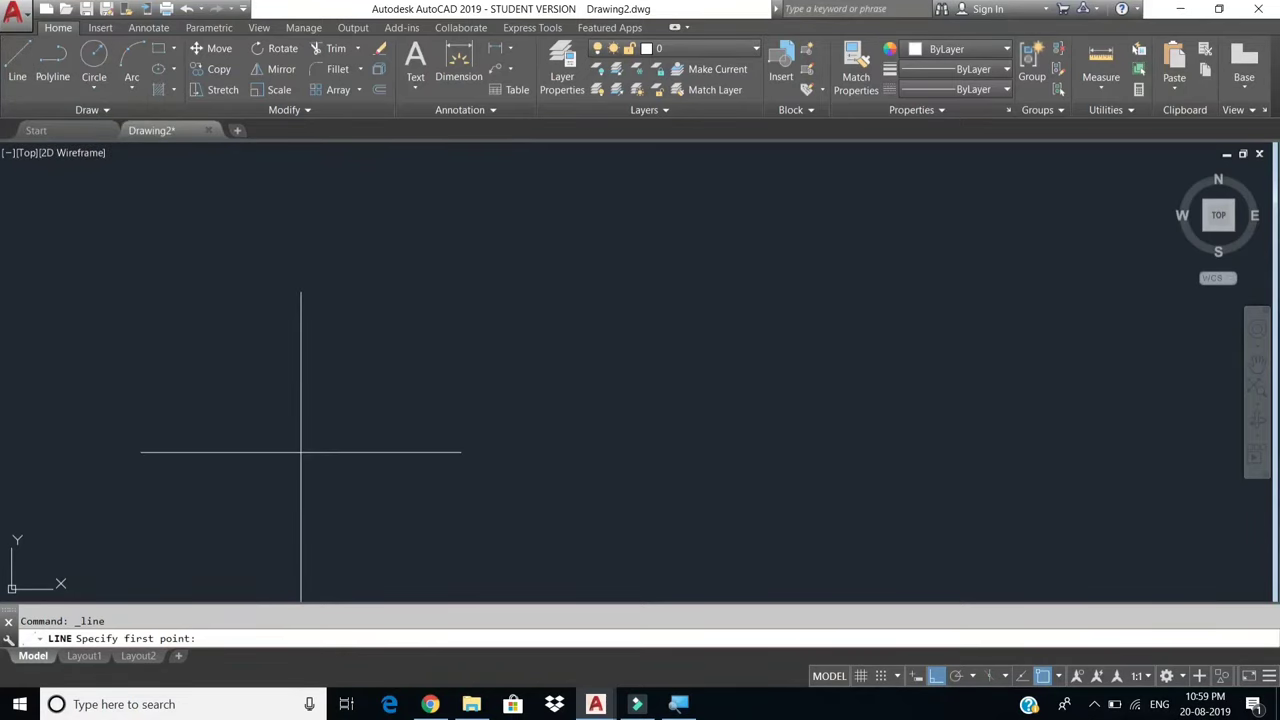
{"action": "left_click", "coordinate": [288, 440]}
{"action": "type", "text": "20"}
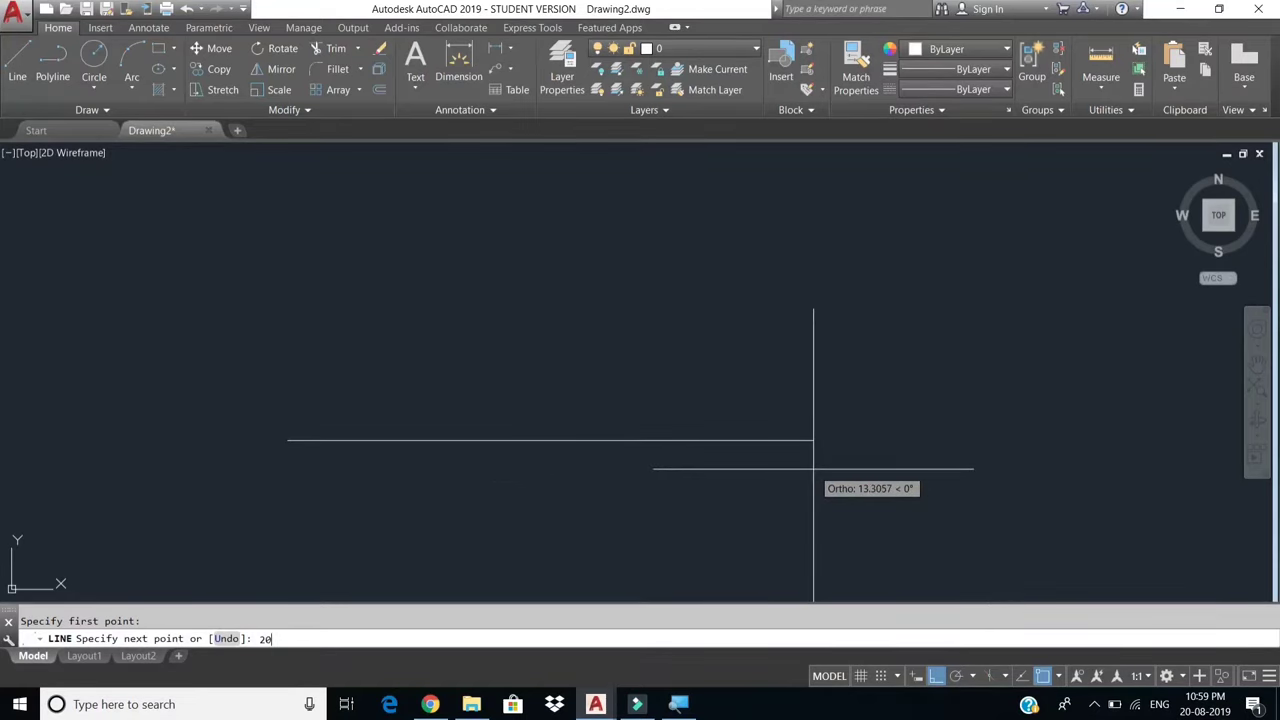
{"action": "key", "text": "Return"}
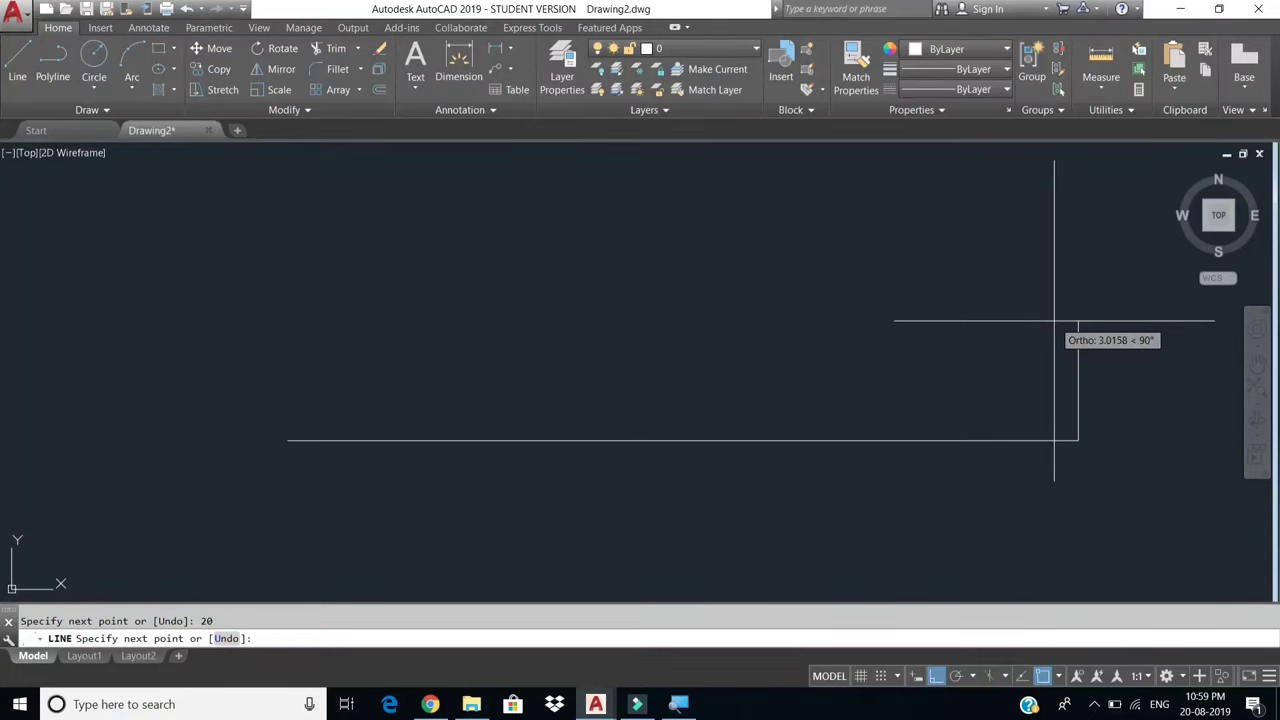
{"action": "middle_click_drag", "start_coordinate": [1030, 343], "coordinate": [1026, 351]}
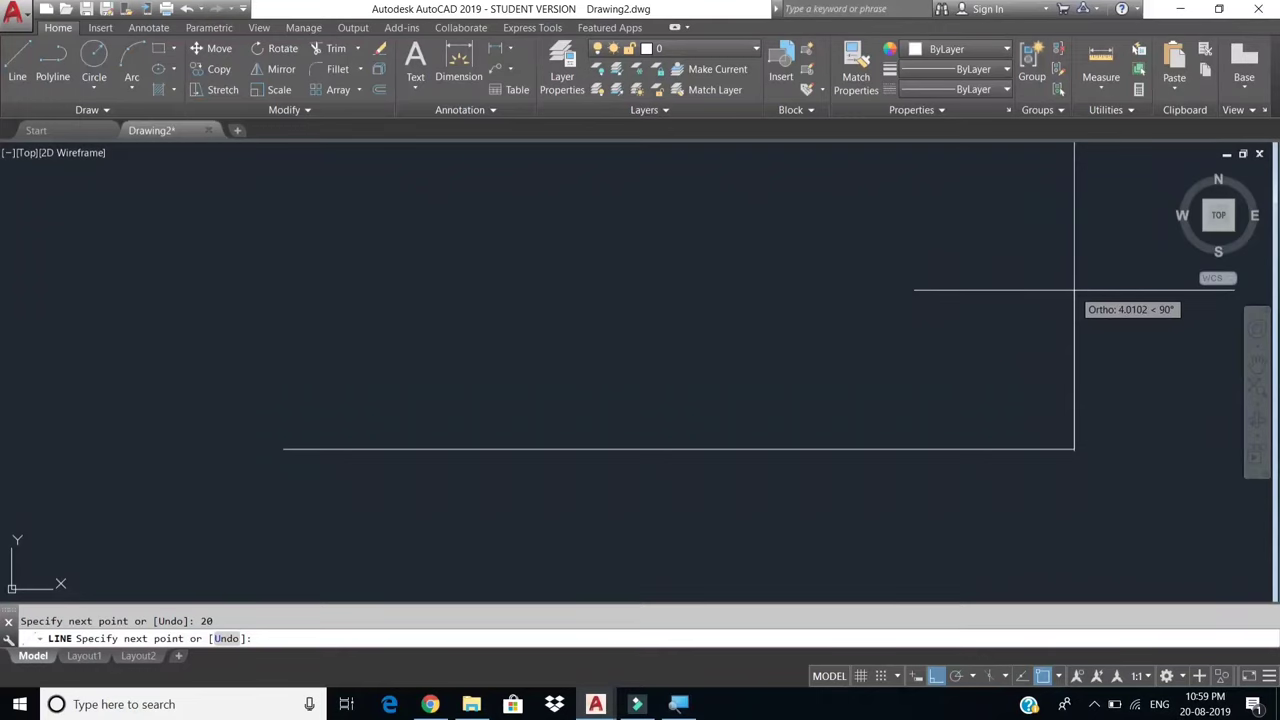
{"action": "middle_click_drag", "start_coordinate": [1075, 290], "coordinate": [1029, 383]}
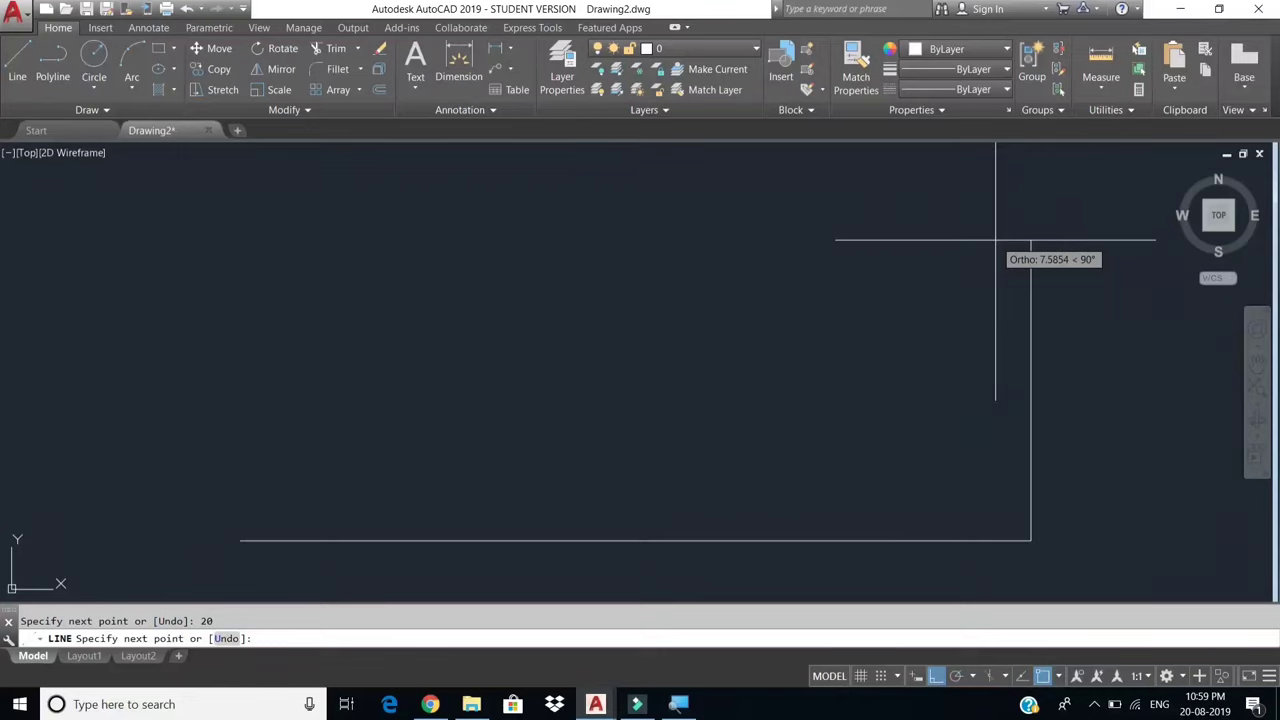
{"action": "type", "text": "10"}
{"action": "key", "text": "Return"}
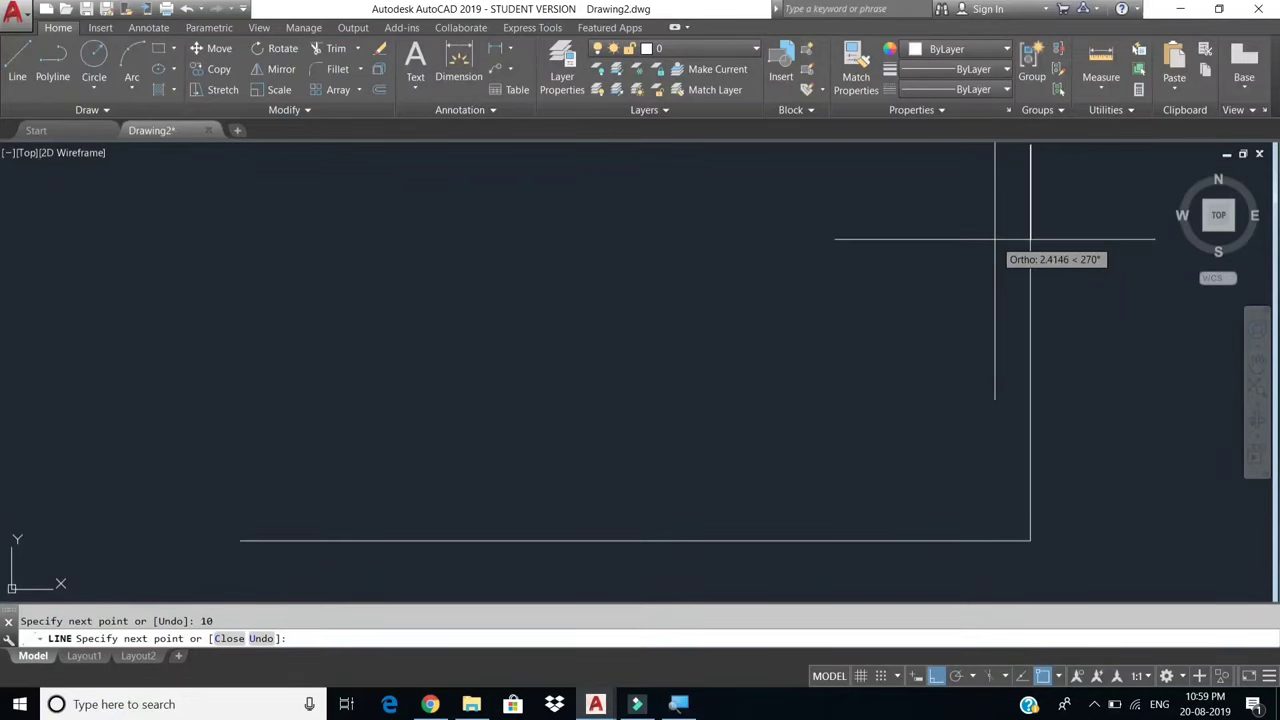
Draw the 20-unit top edge leftward and close the rectangle.
{"action": "scroll", "coordinate": [928, 312], "scroll_direction": "down", "scroll_amount": 2}
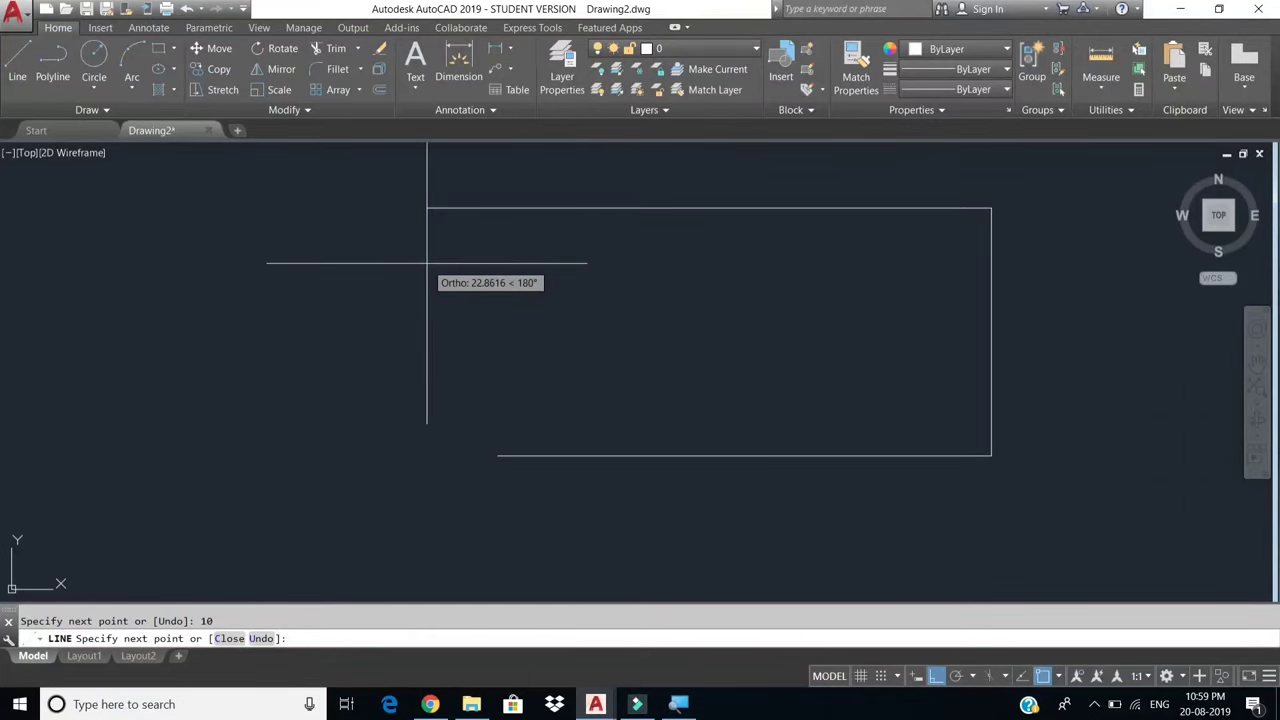
{"action": "type", "text": "20"}
{"action": "key", "text": "Return"}
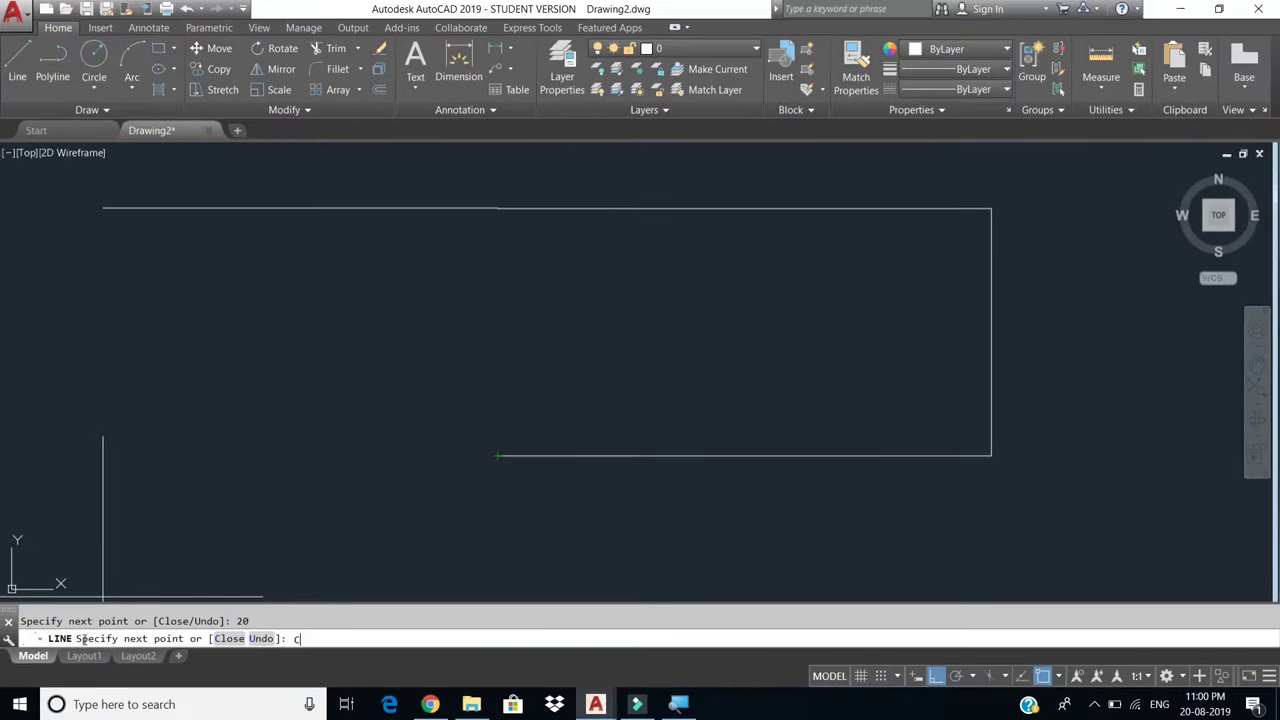
{"action": "key", "text": "Return"}
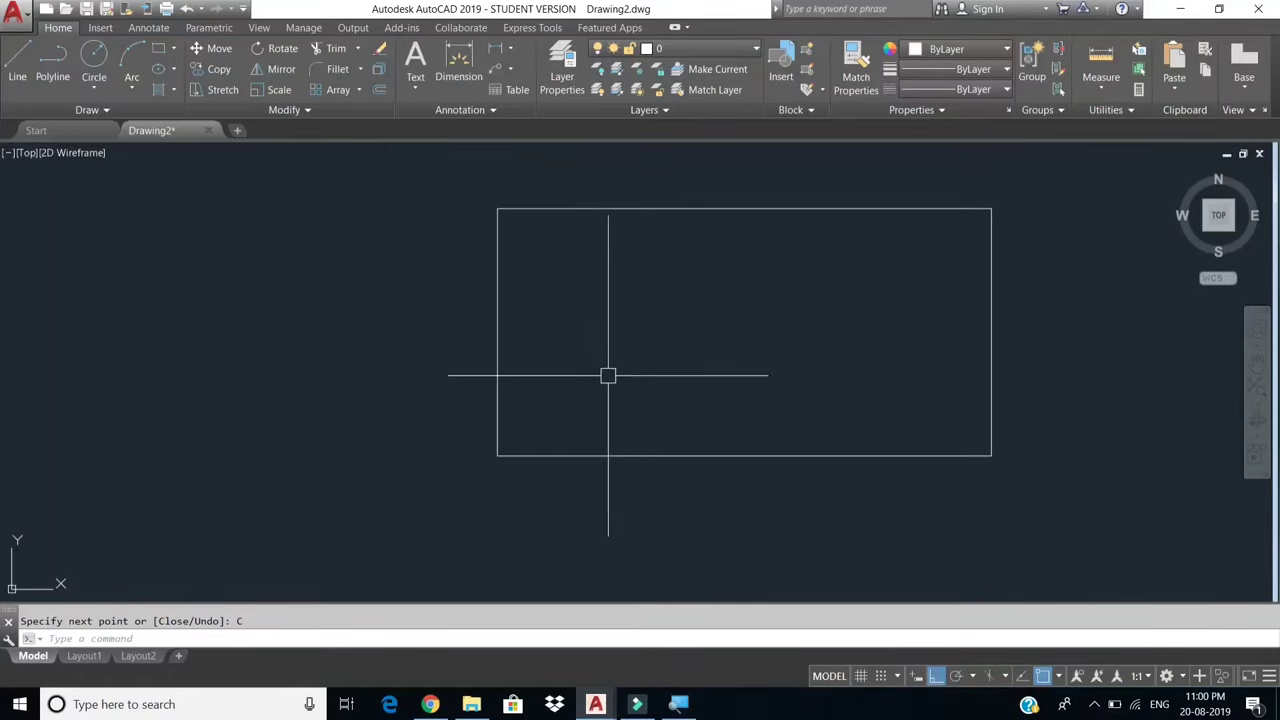
{"action": "middle_click_drag", "start_coordinate": [665, 350], "coordinate": [549, 358]}
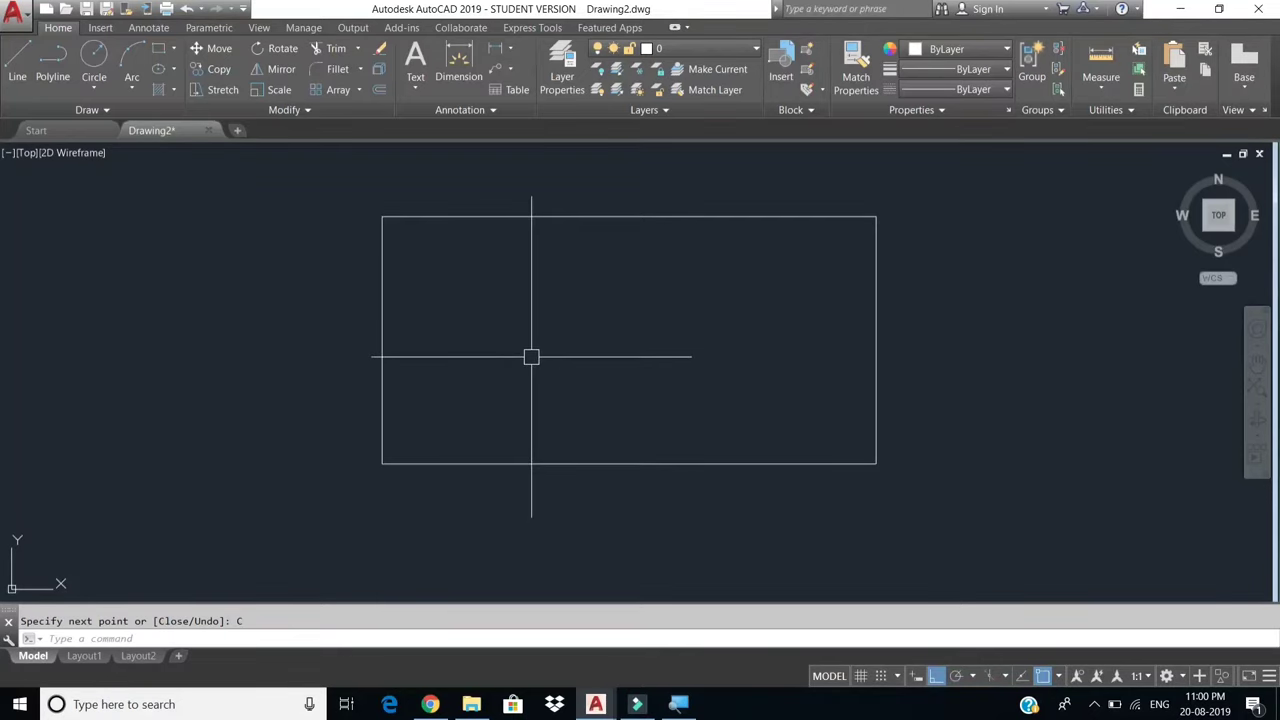
{"action": "scroll", "coordinate": [531, 357], "scroll_direction": "down", "scroll_amount": 2}
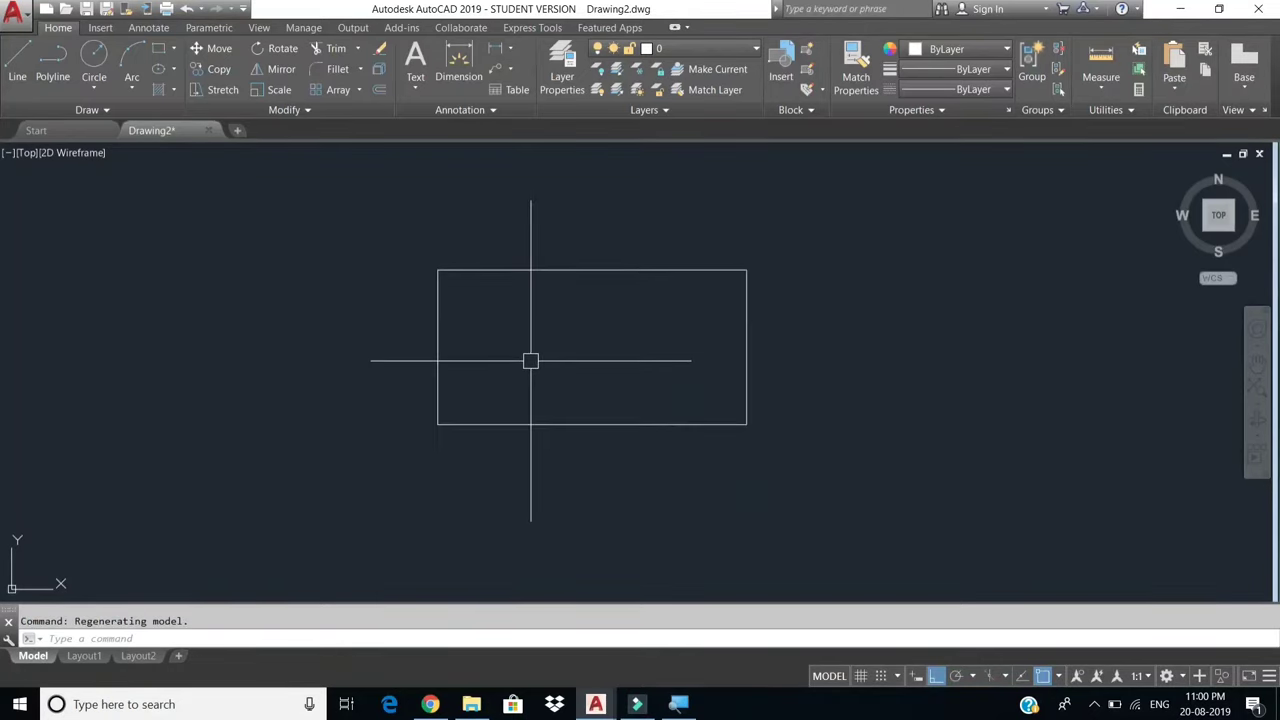
Crossing-select the 20 by 10 rectangle and erase it.
{"action": "left_click", "coordinate": [797, 235]}
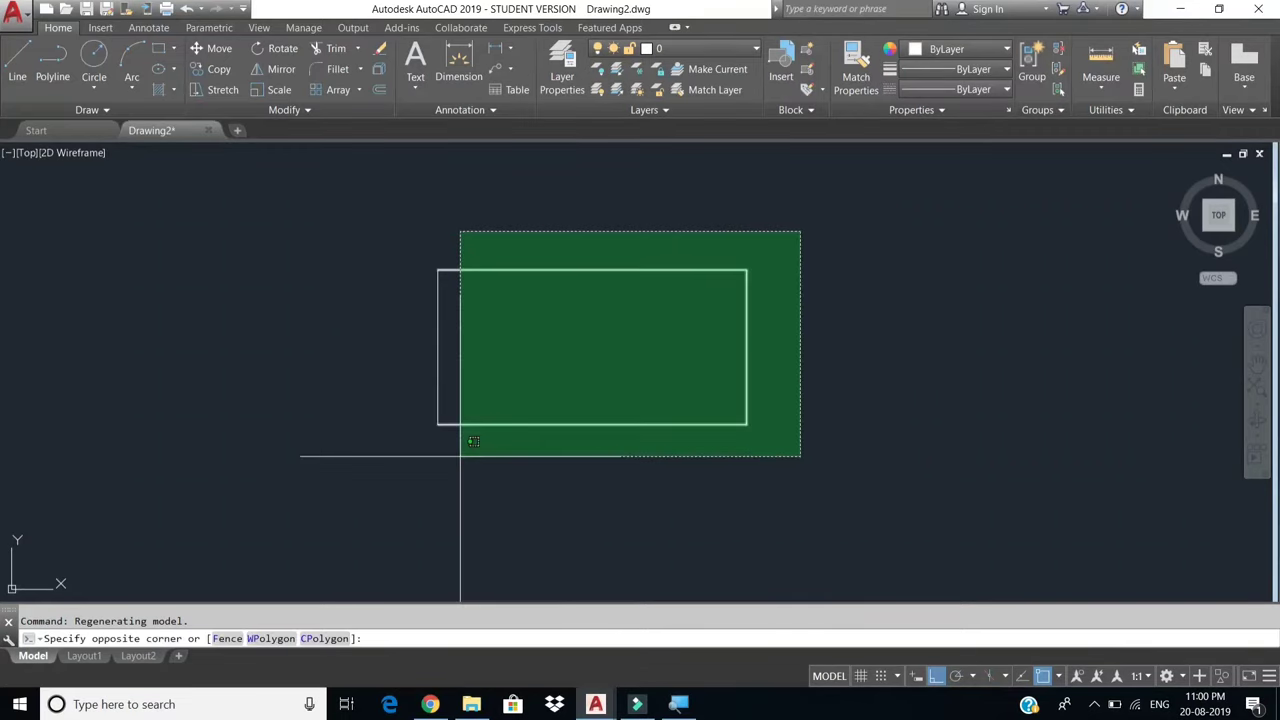
{"action": "left_click", "coordinate": [416, 452]}
{"action": "type", "text": "e"}
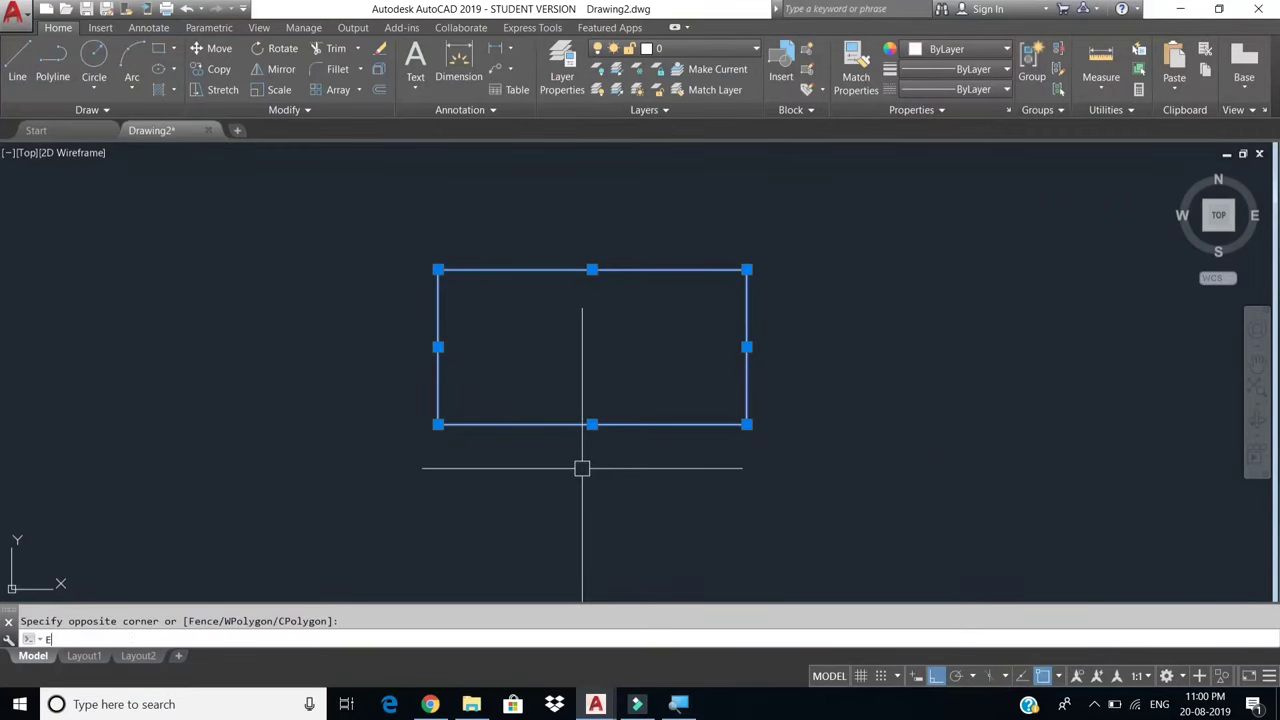
{"action": "key", "text": "Return"}
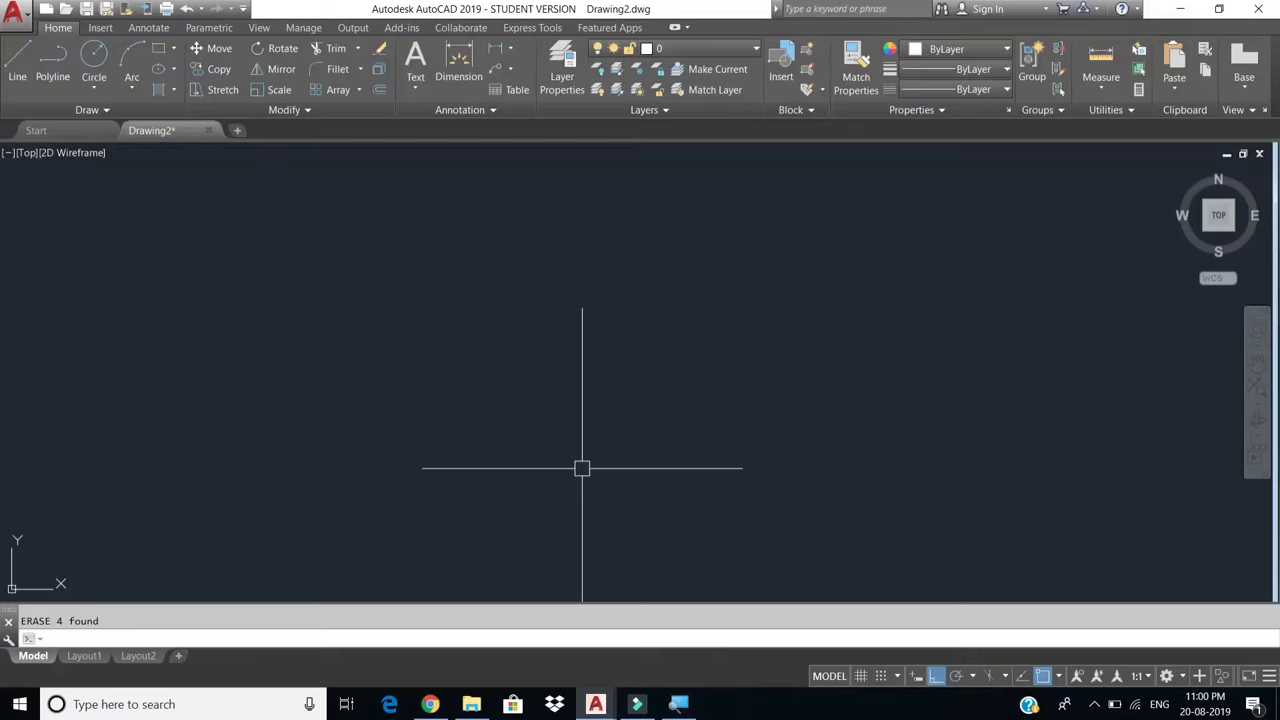
{"action": "type", "text": "L"}
Draw a horizontal line 500 units long from a point on the left.
{"action": "key", "text": "Return"}
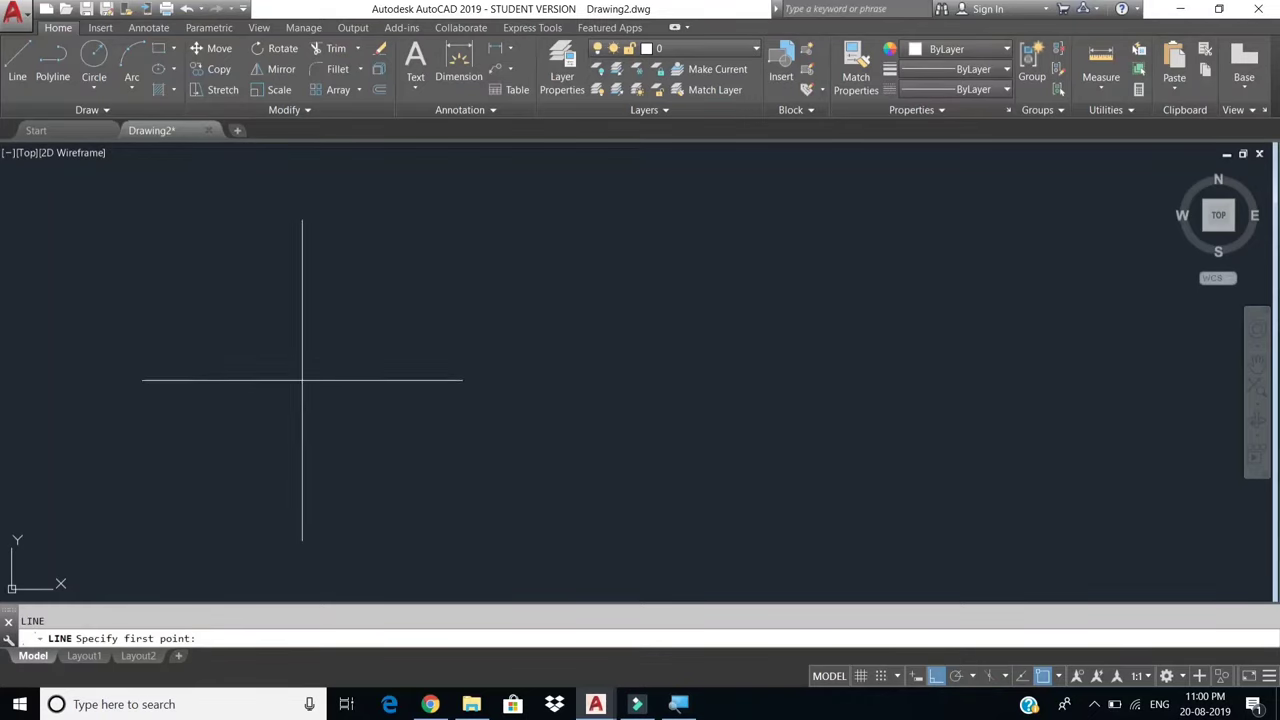
{"action": "left_click", "coordinate": [165, 425]}
{"action": "type", "text": "500"}
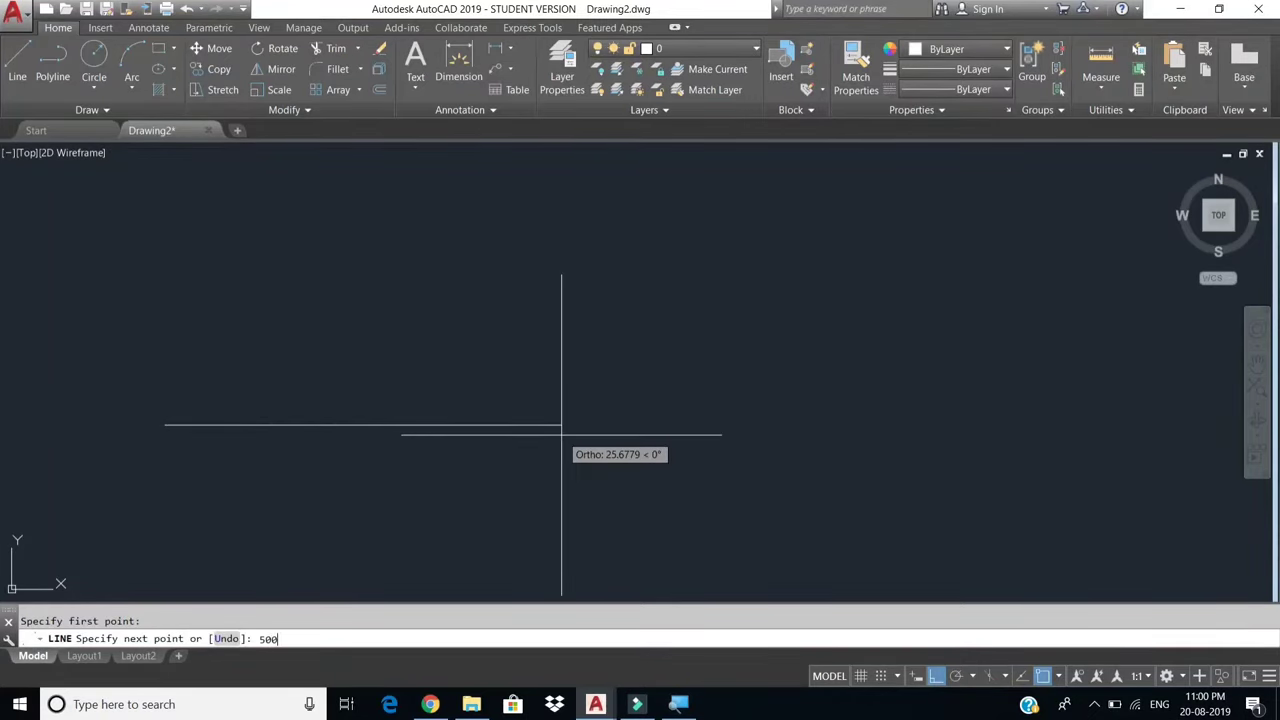
{"action": "key", "text": "Return"}
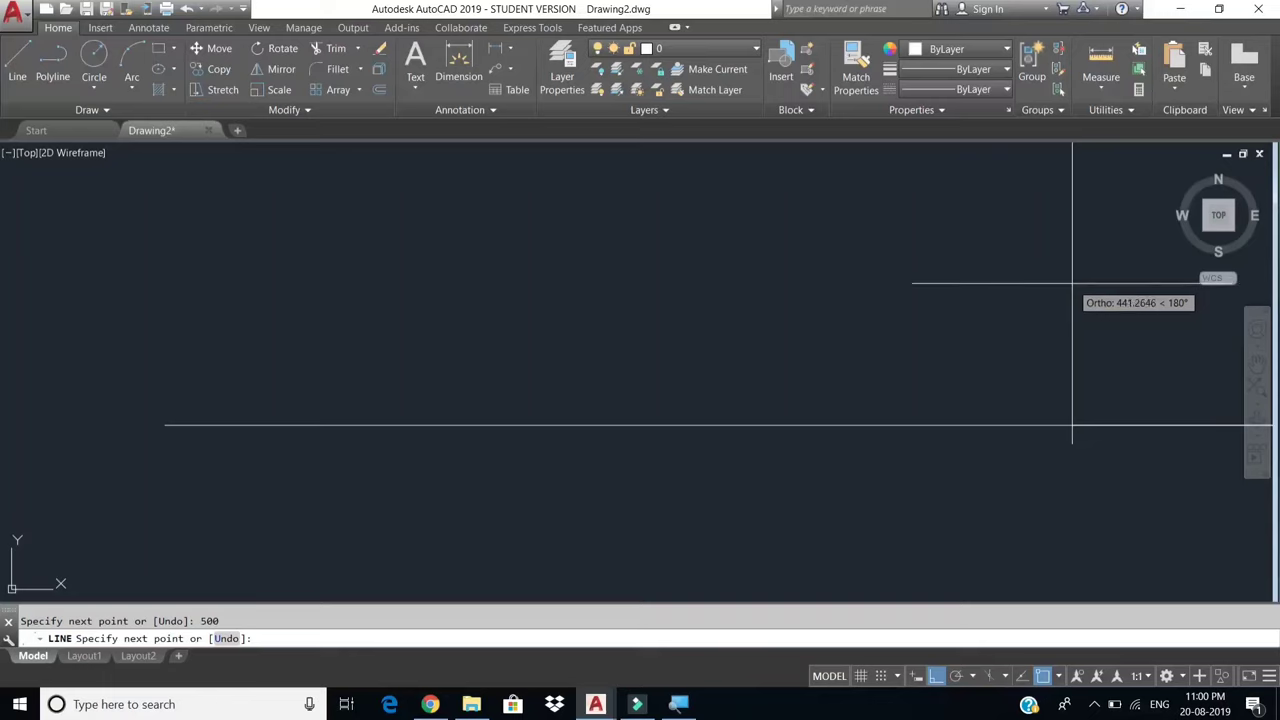
{"action": "key", "text": "Escape"}
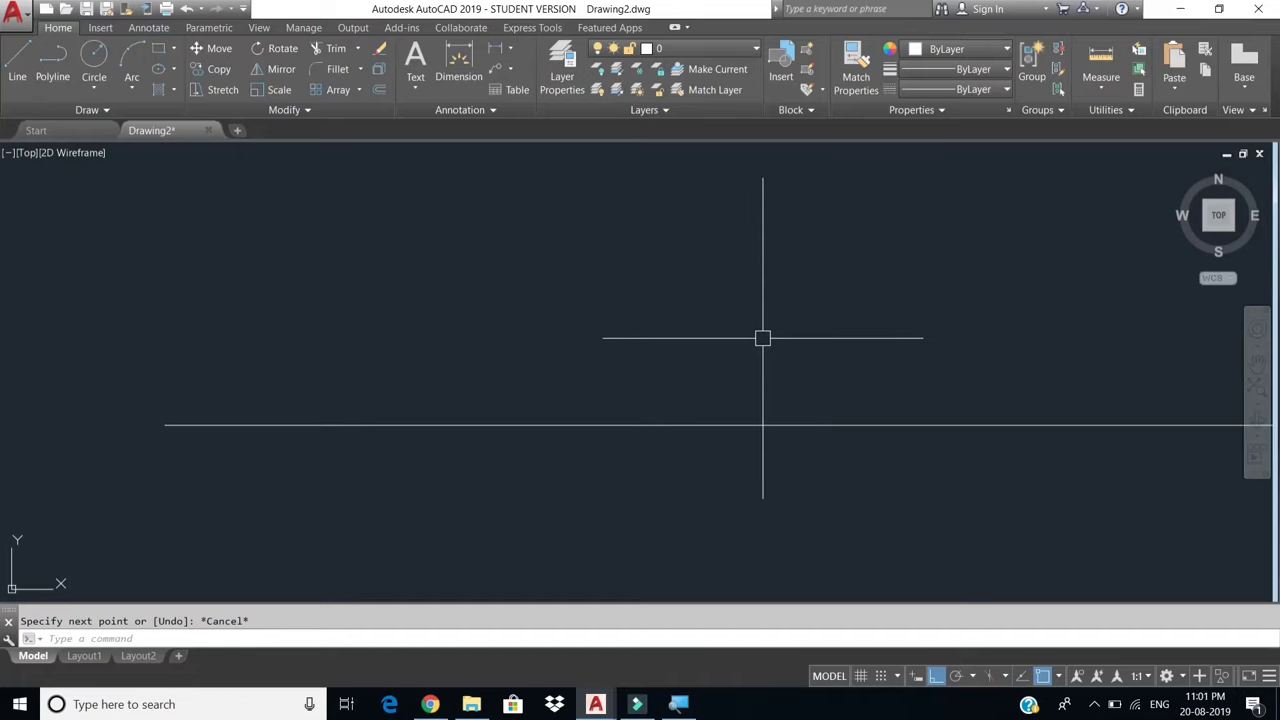
{"action": "scroll", "coordinate": [746, 349], "scroll_direction": "down", "scroll_amount": 1}
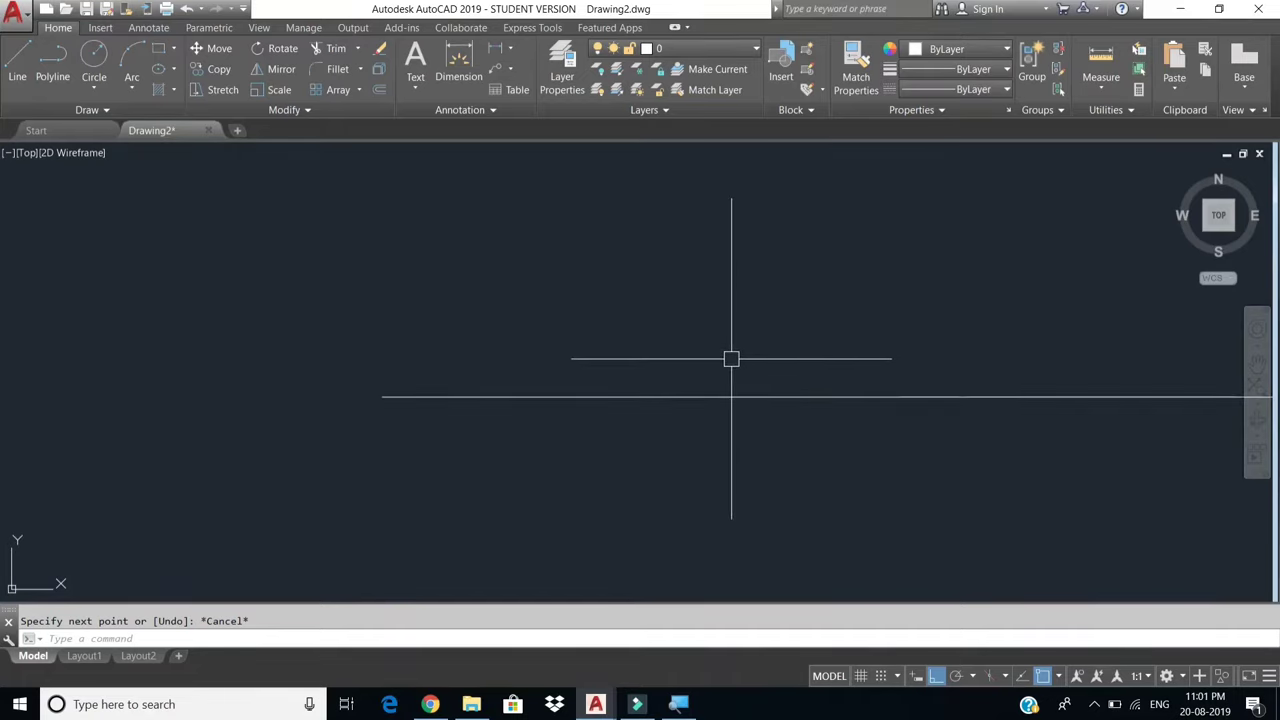
{"action": "scroll", "coordinate": [741, 360], "scroll_direction": "down", "scroll_amount": 1}
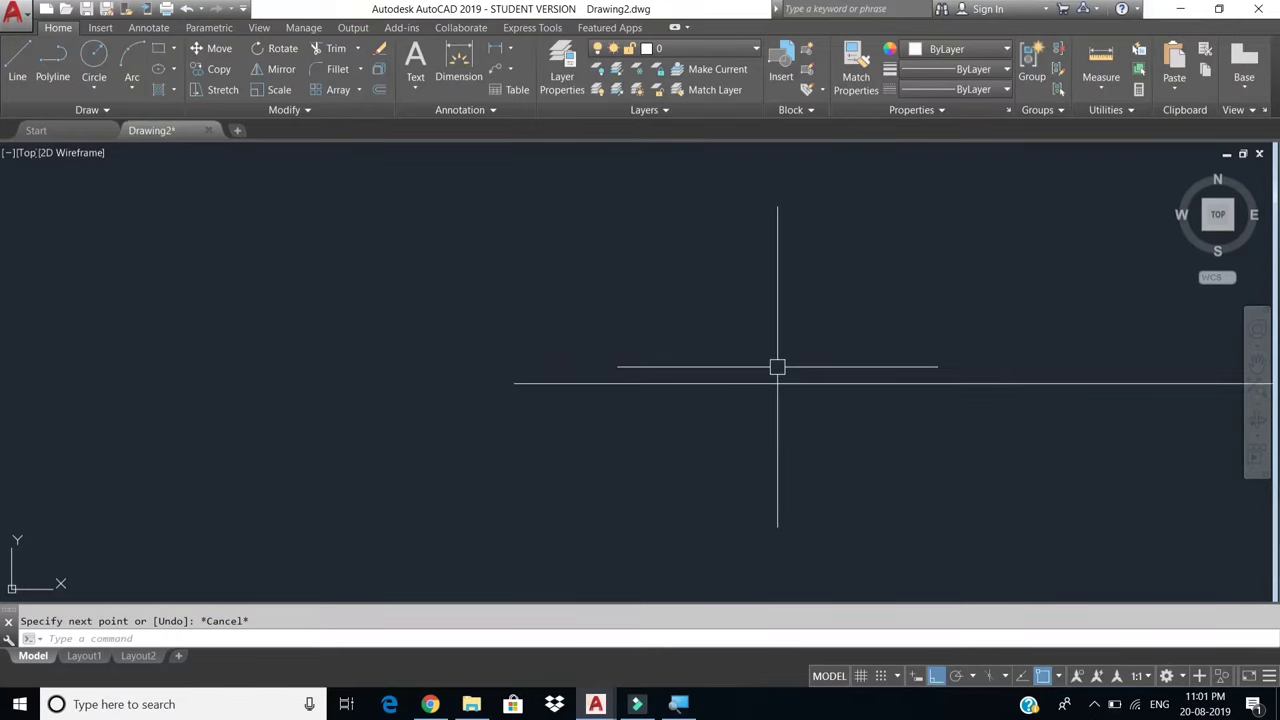
{"action": "type", "text": "z"}
{"action": "key", "text": "Return"}
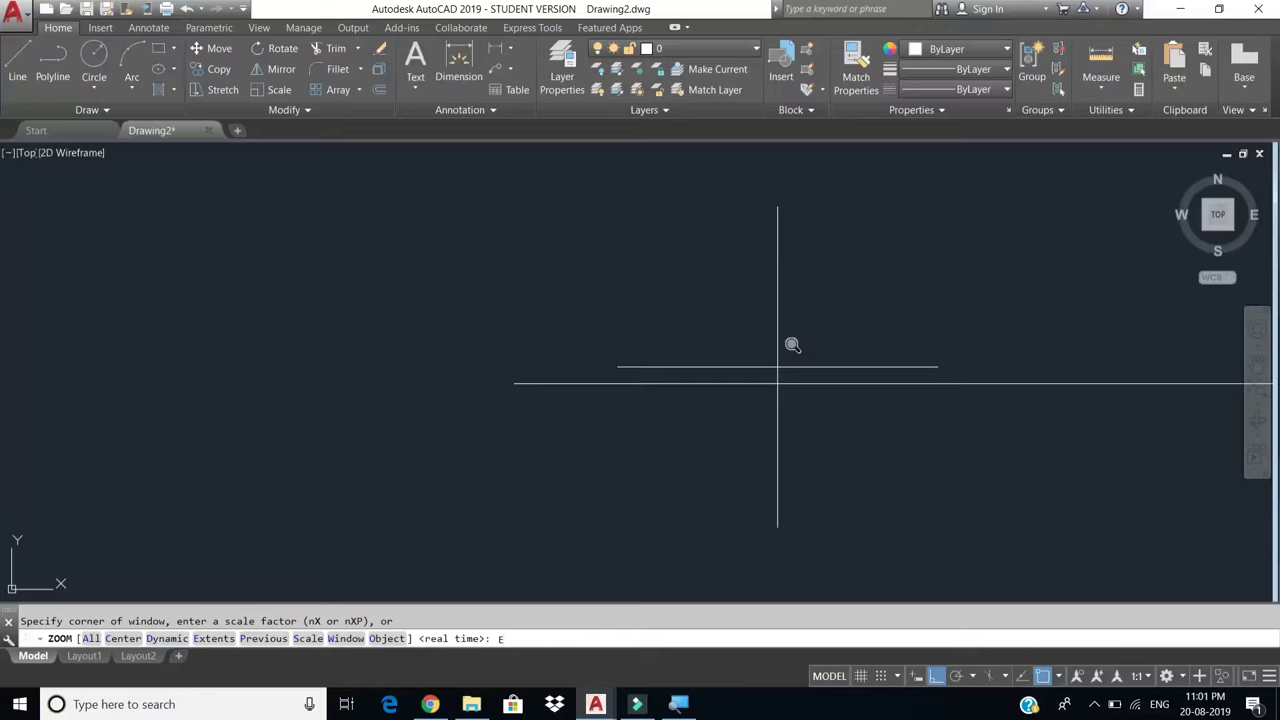
{"action": "key", "text": "Return"}
{"action": "scroll", "coordinate": [771, 361], "scroll_direction": "down", "scroll_amount": 2}
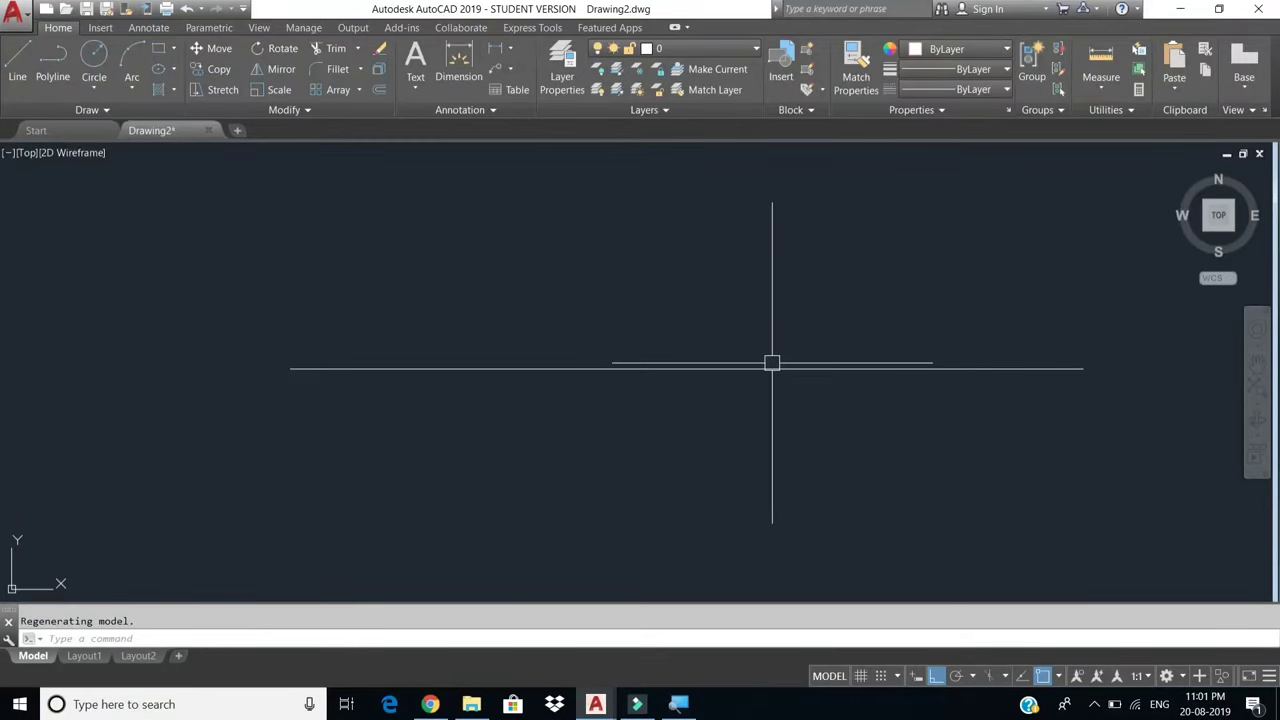
{"action": "scroll", "coordinate": [679, 339], "scroll_direction": "down", "scroll_amount": 2}
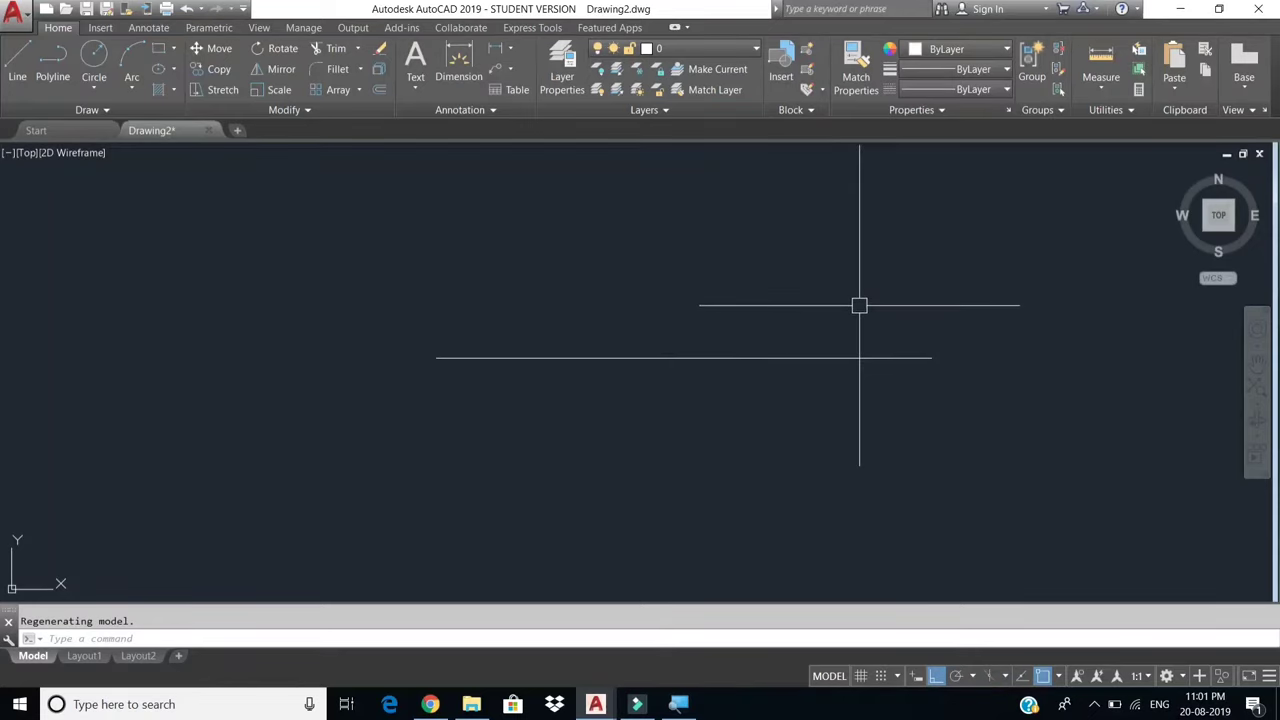
{"action": "scroll", "coordinate": [843, 311], "scroll_direction": "up", "scroll_amount": 3}
{"action": "scroll", "coordinate": [840, 317], "scroll_direction": "down", "scroll_amount": 3}
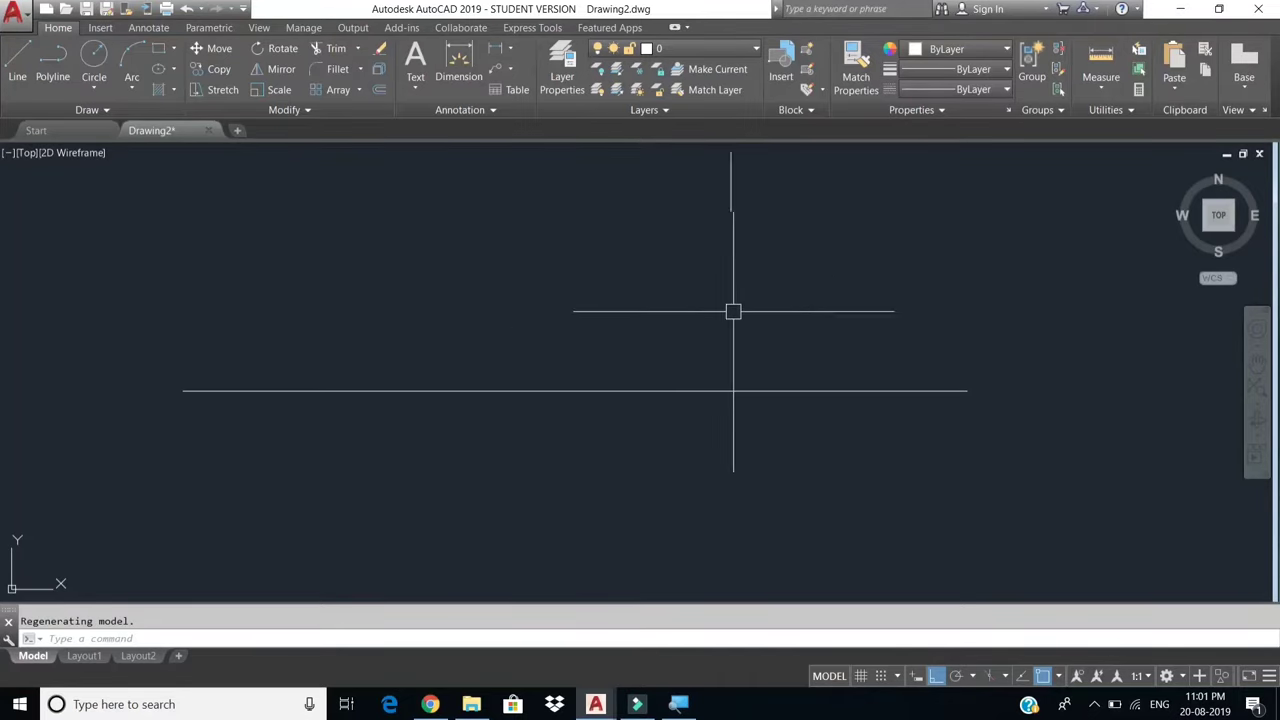
{"action": "right_click", "coordinate": [645, 317]}
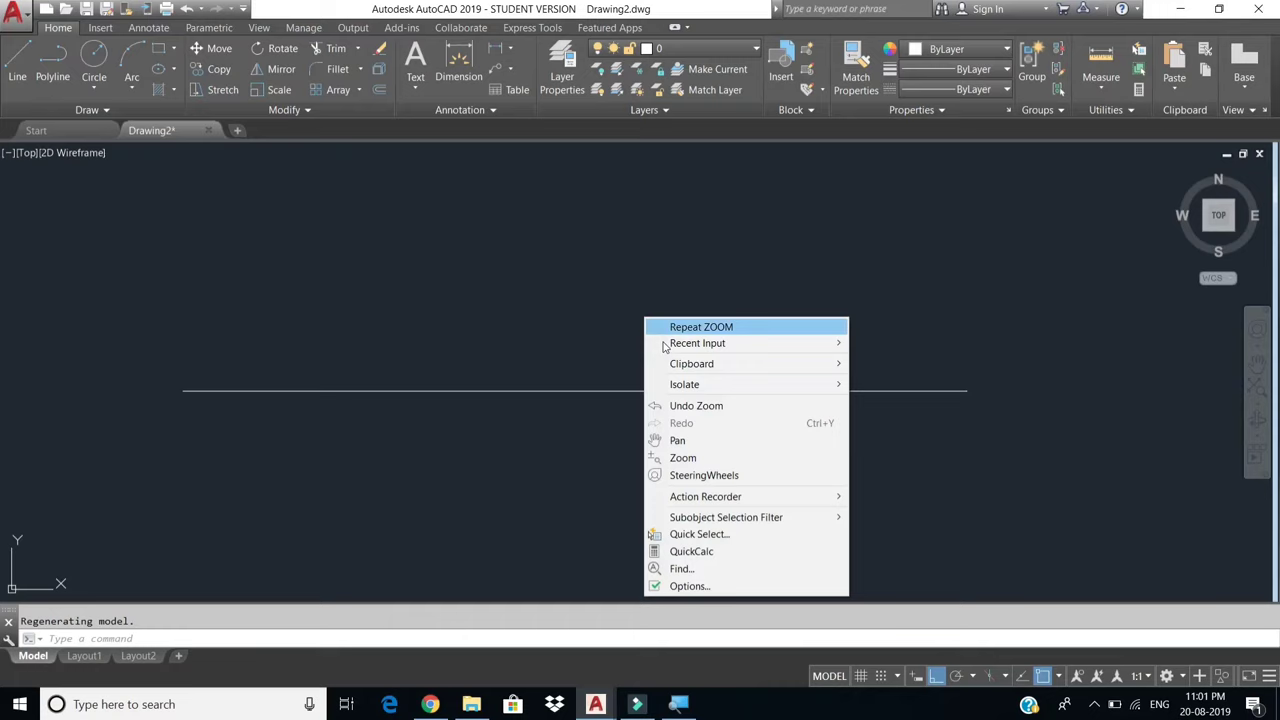
{"action": "left_click", "coordinate": [677, 440]}
{"action": "left_click_drag", "start_coordinate": [683, 344], "coordinate": [660, 483]}
{"action": "right_click", "coordinate": [651, 438]}
{"action": "left_click", "coordinate": [697, 455]}
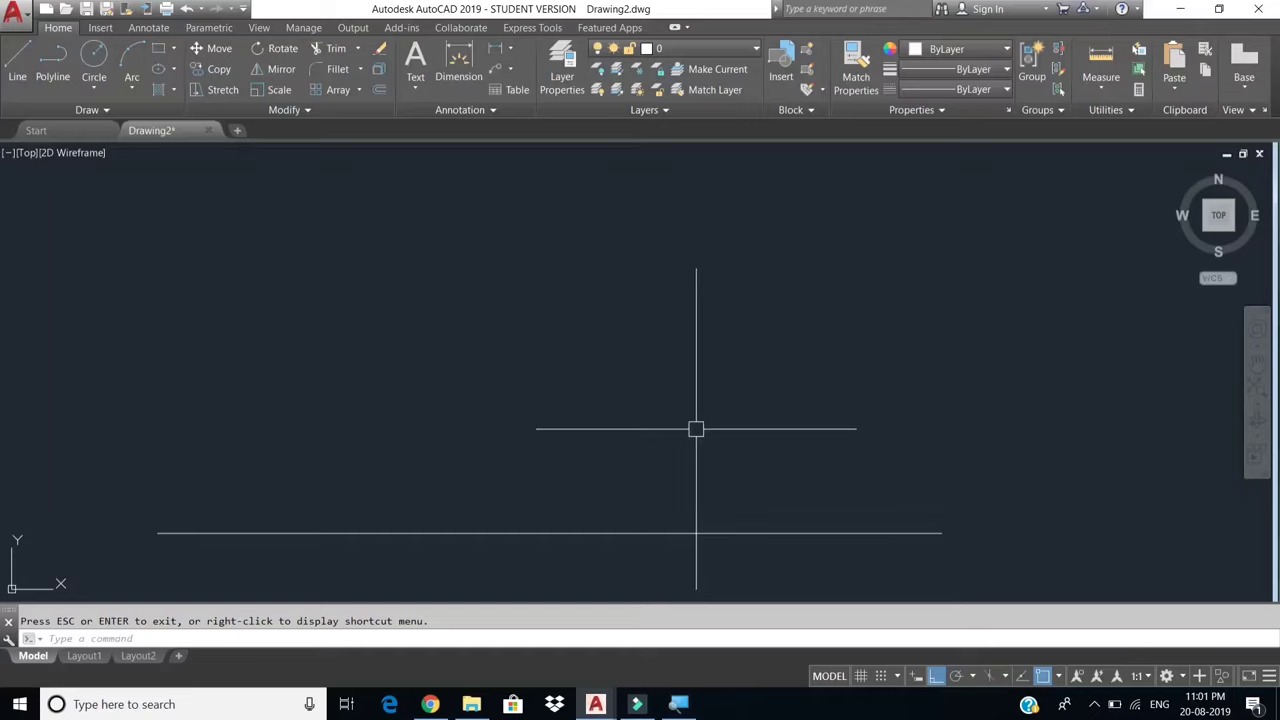
{"action": "type", "text": "L"}
From the base line's right end, draw 100 up, 500 left, and close at the start corner.
{"action": "key", "text": "Return"}
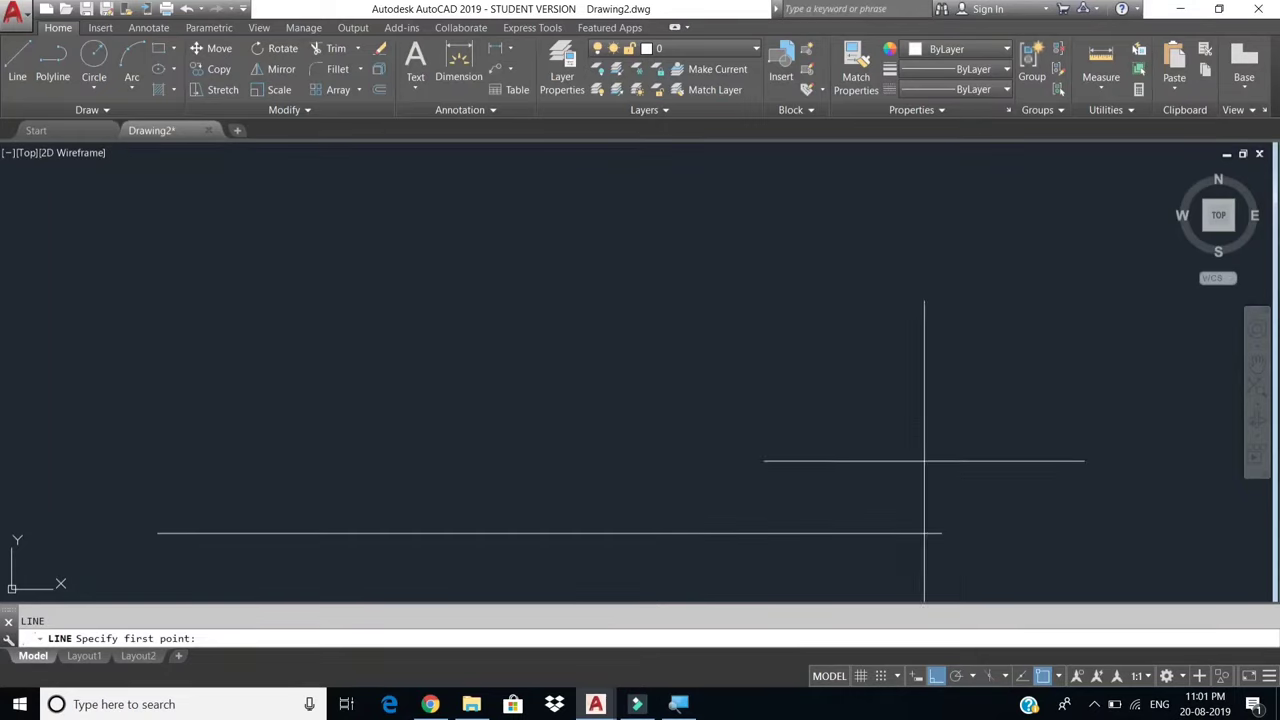
{"action": "left_click", "coordinate": [942, 533]}
{"action": "type", "text": "1"}
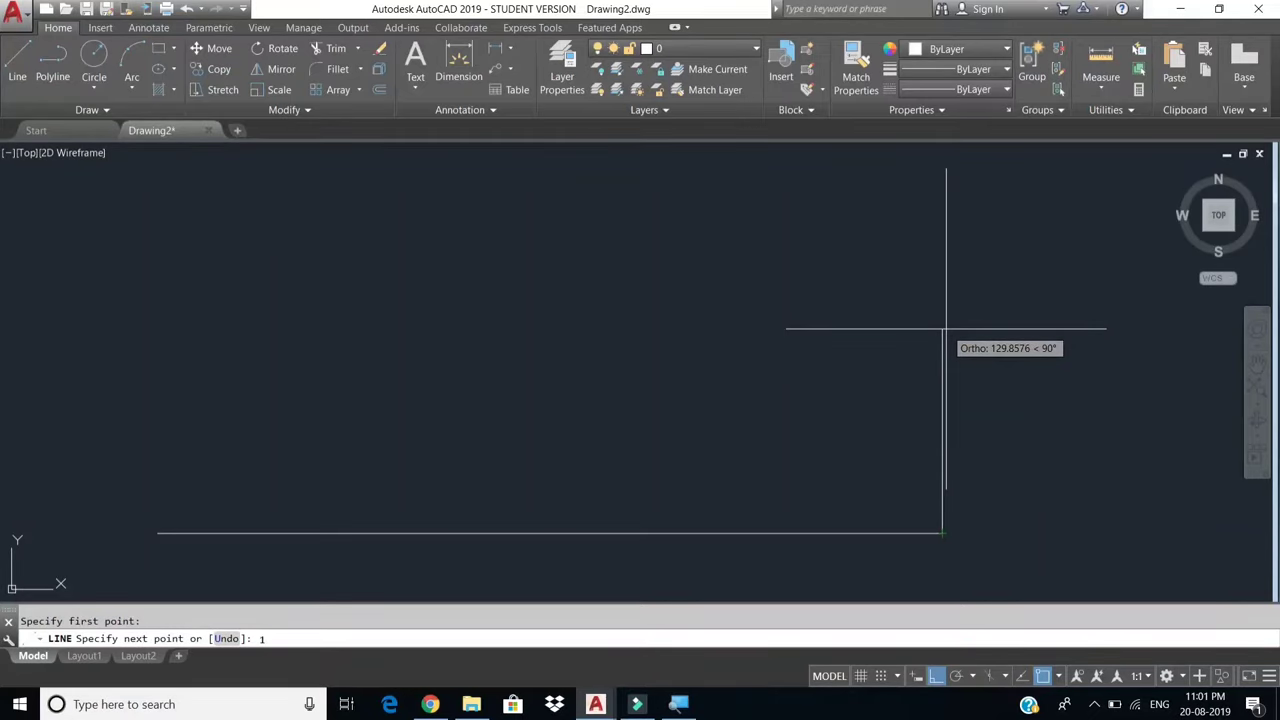
{"action": "type", "text": "00"}
{"action": "key", "text": "Return"}
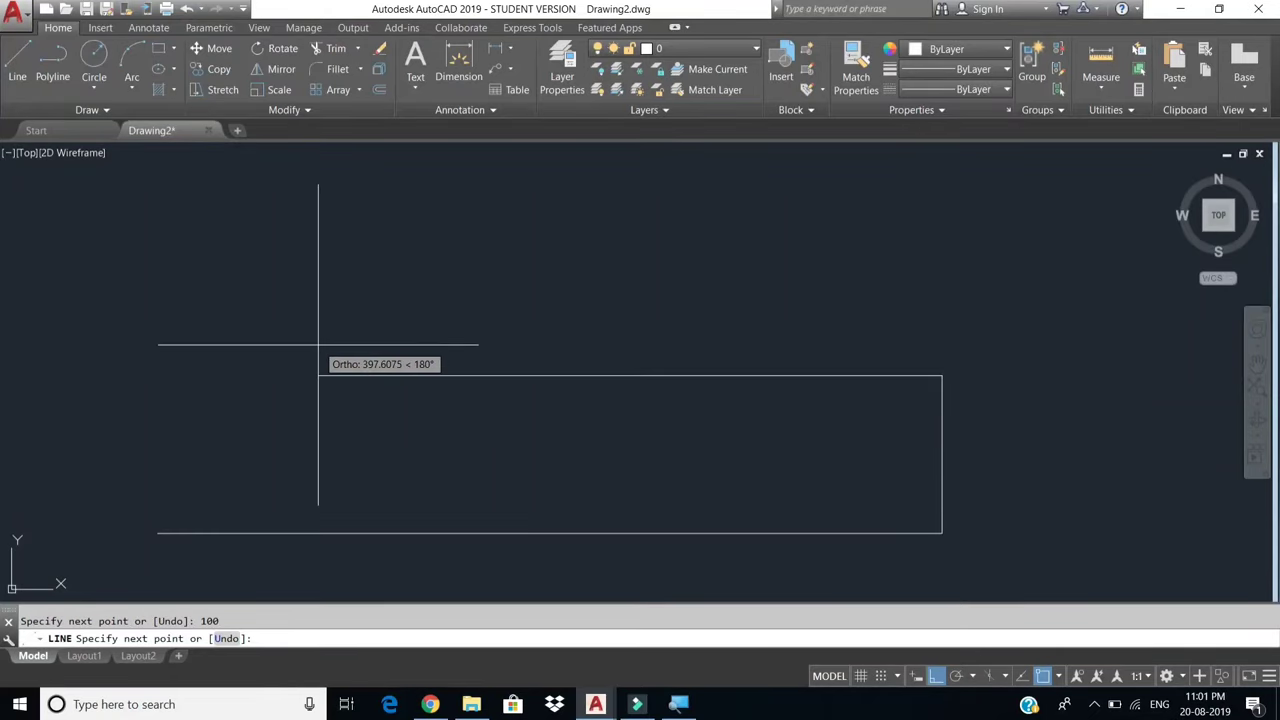
{"action": "key", "text": "Return"}
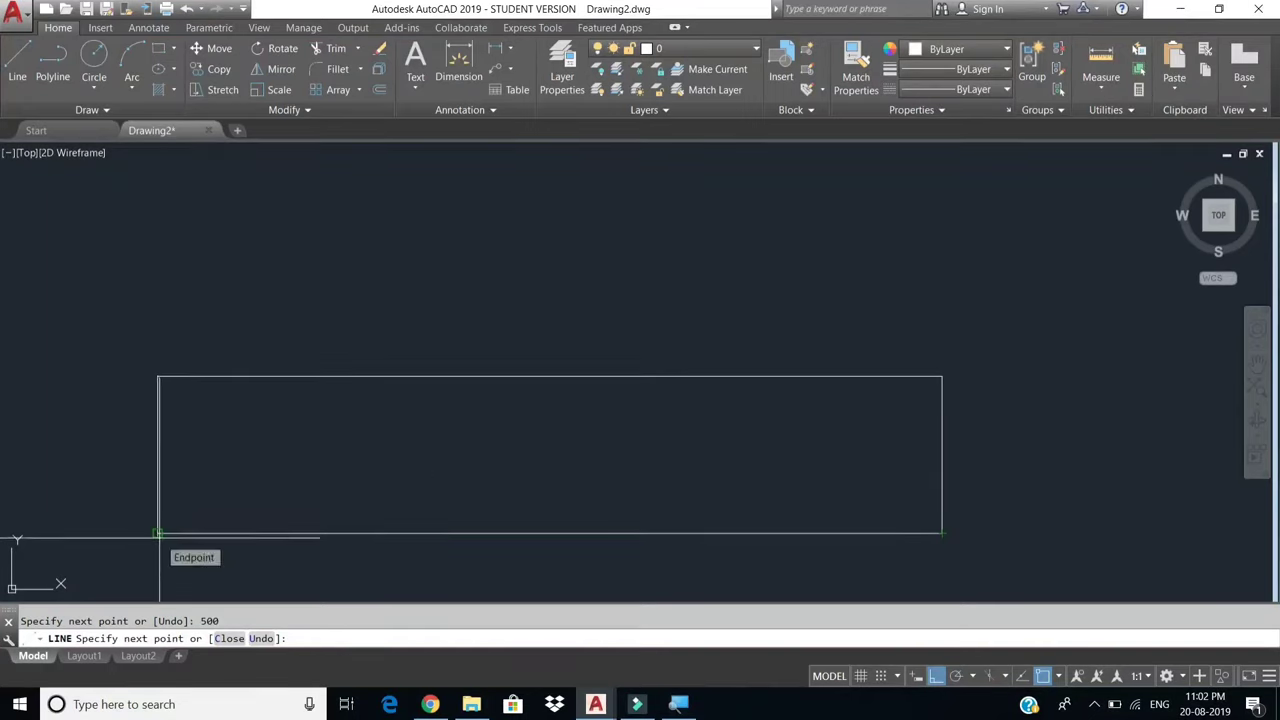
{"action": "left_click", "coordinate": [157, 533]}
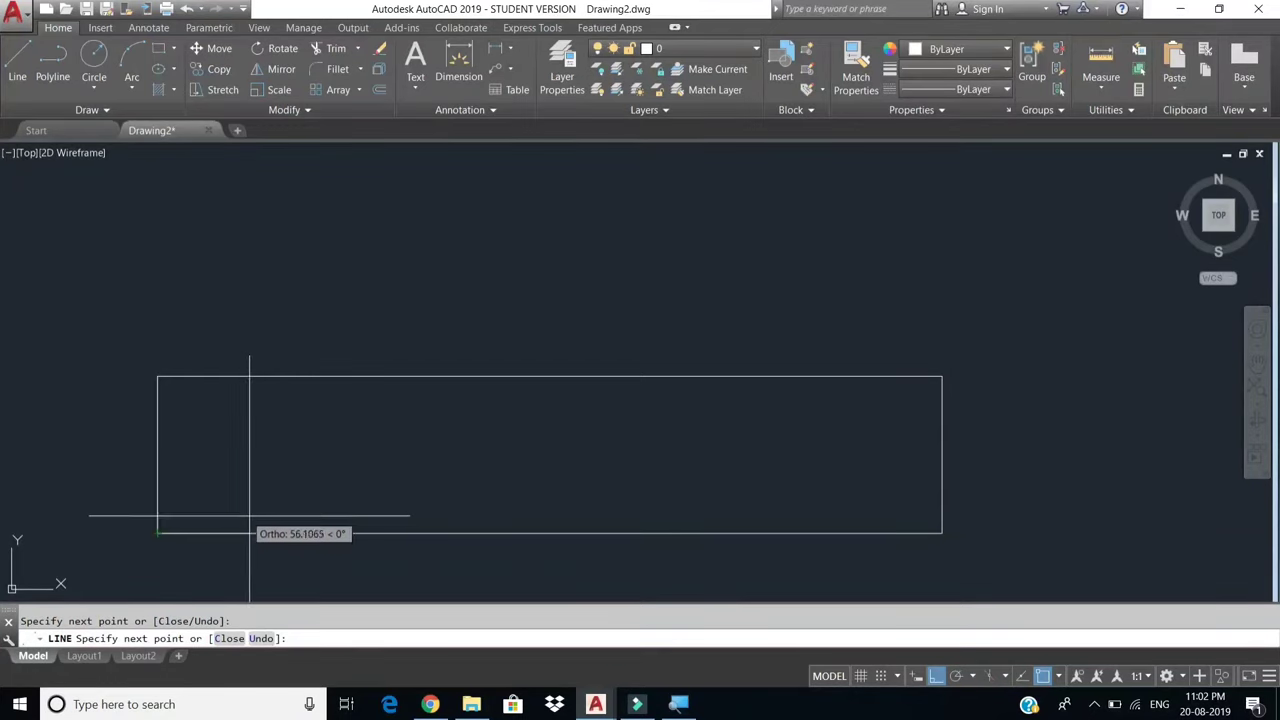
{"action": "key", "text": "Escape"}
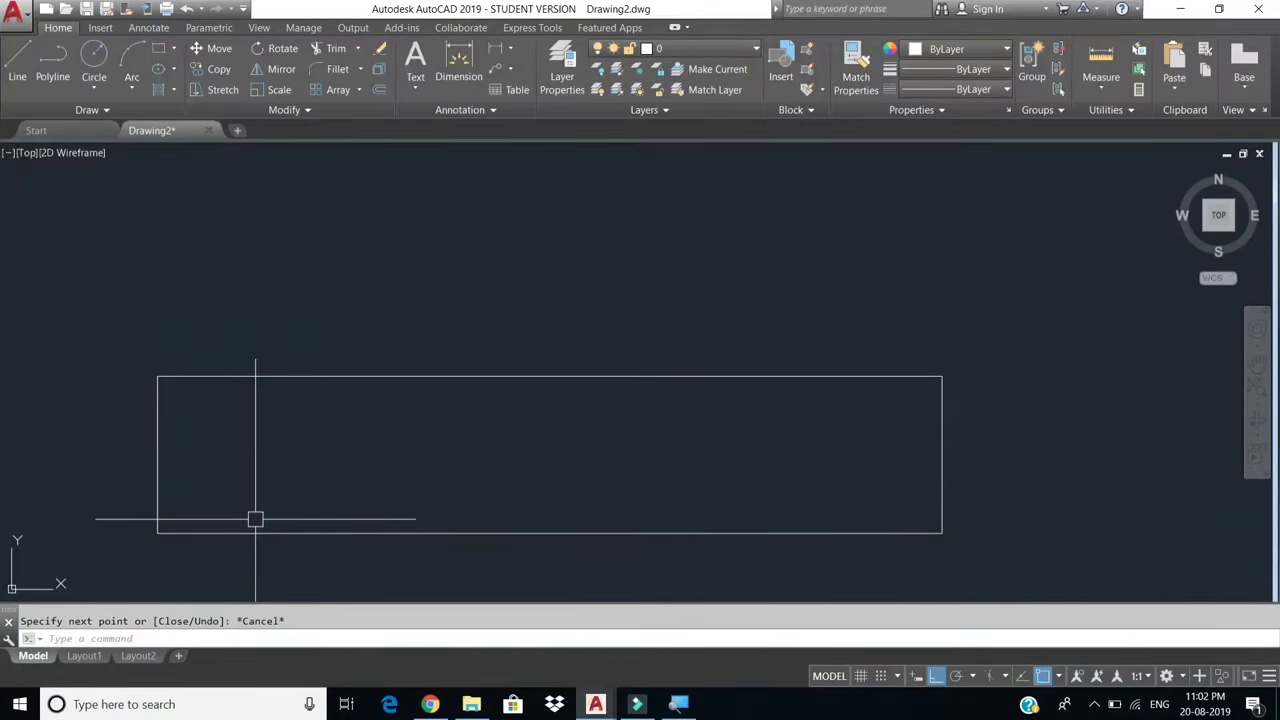
Add a 100 linear dimension beside the rectangle's right edge.
{"action": "type", "text": "DLI"}
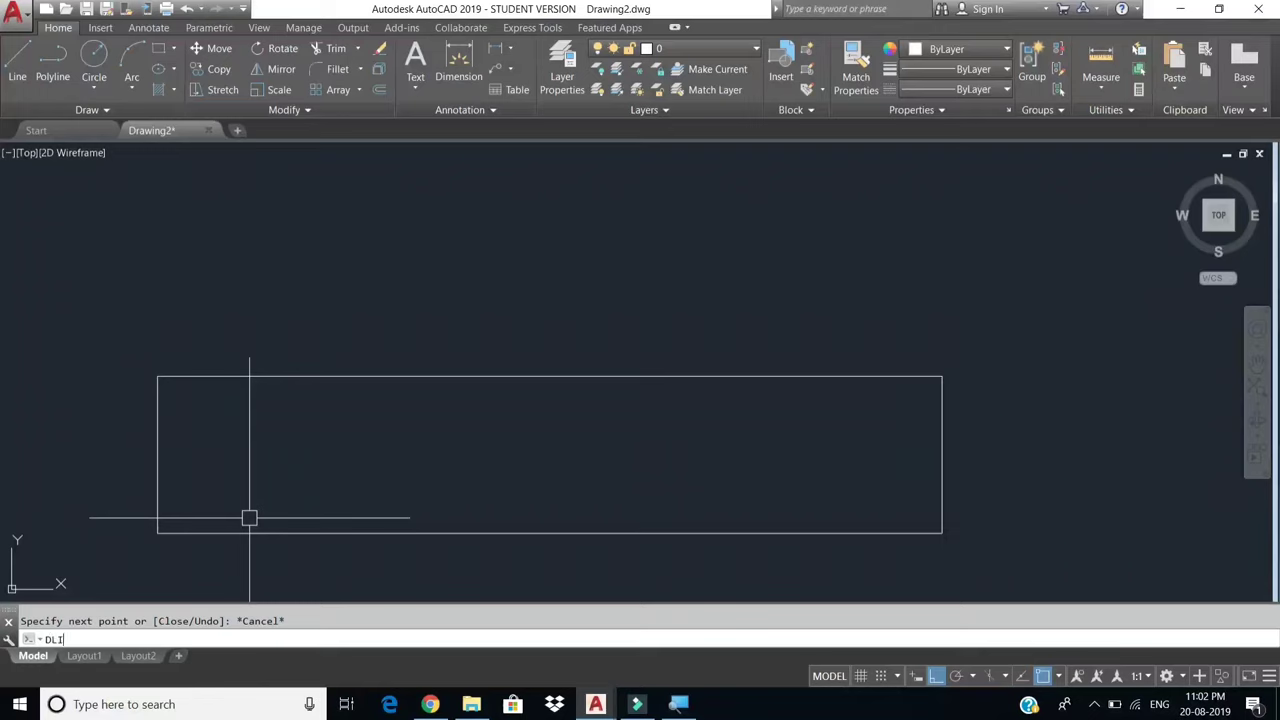
{"action": "key", "text": "Return"}
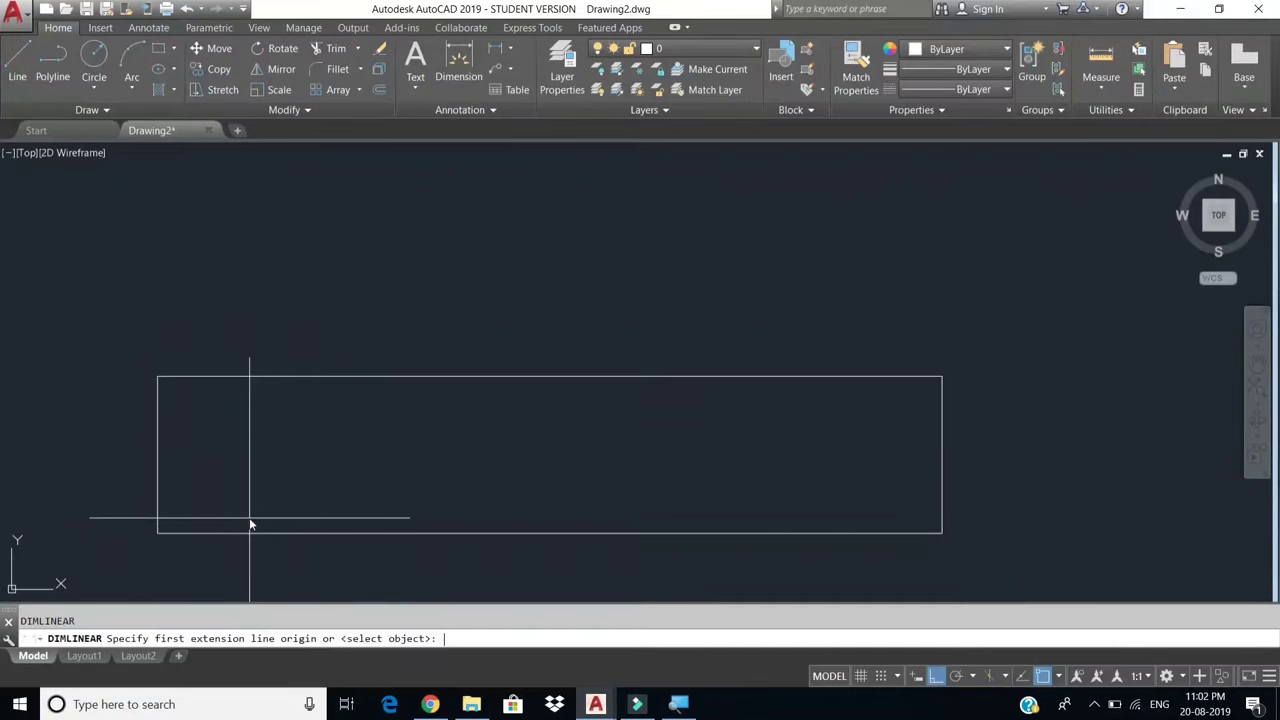
{"action": "left_click", "coordinate": [942, 376]}
{"action": "left_click", "coordinate": [942, 532]}
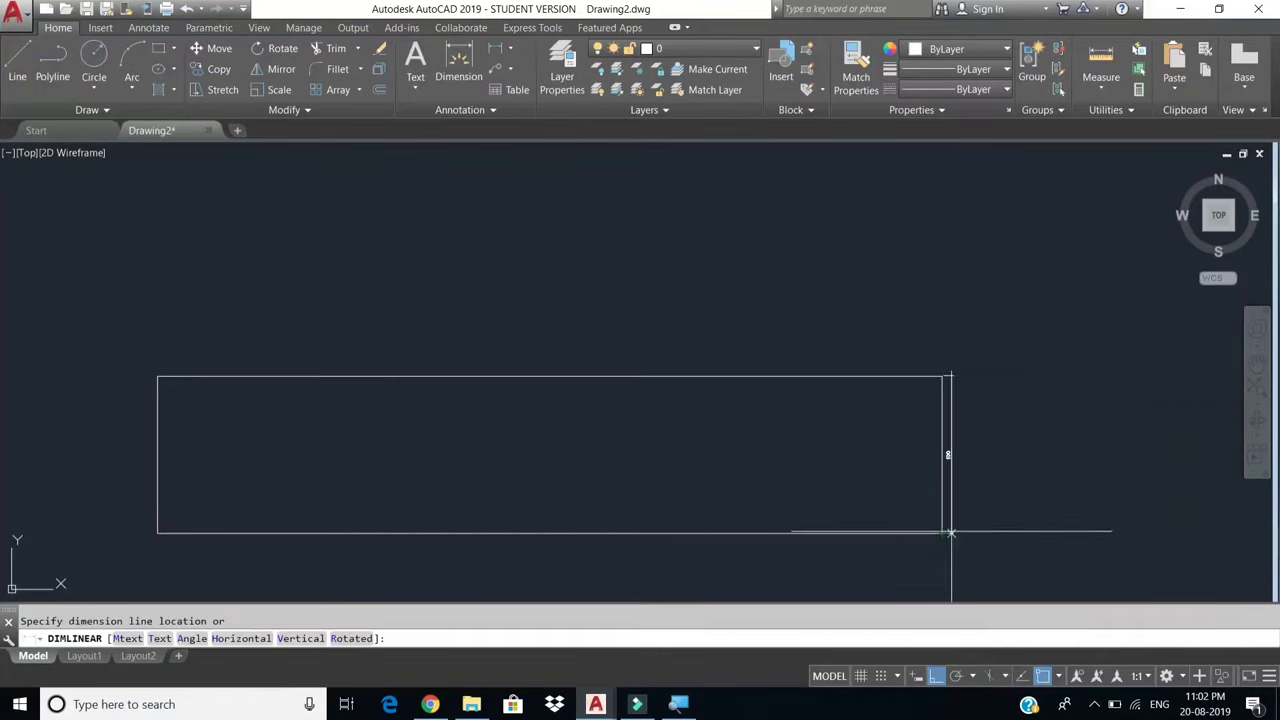
{"action": "left_click", "coordinate": [990, 484]}
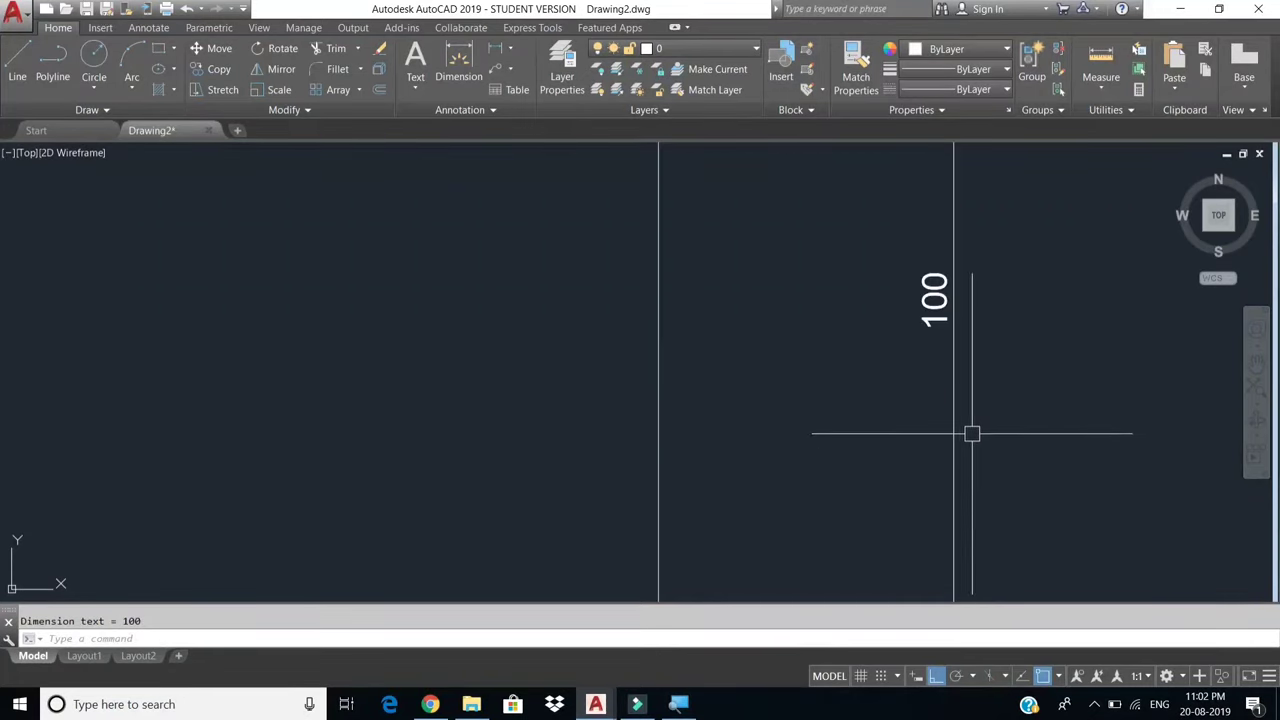
Window-select the rectangle and its 100 dimension and delete them.
{"action": "scroll", "coordinate": [970, 430], "scroll_direction": "down", "scroll_amount": 2}
{"action": "scroll", "coordinate": [968, 420], "scroll_direction": "down", "scroll_amount": 2}
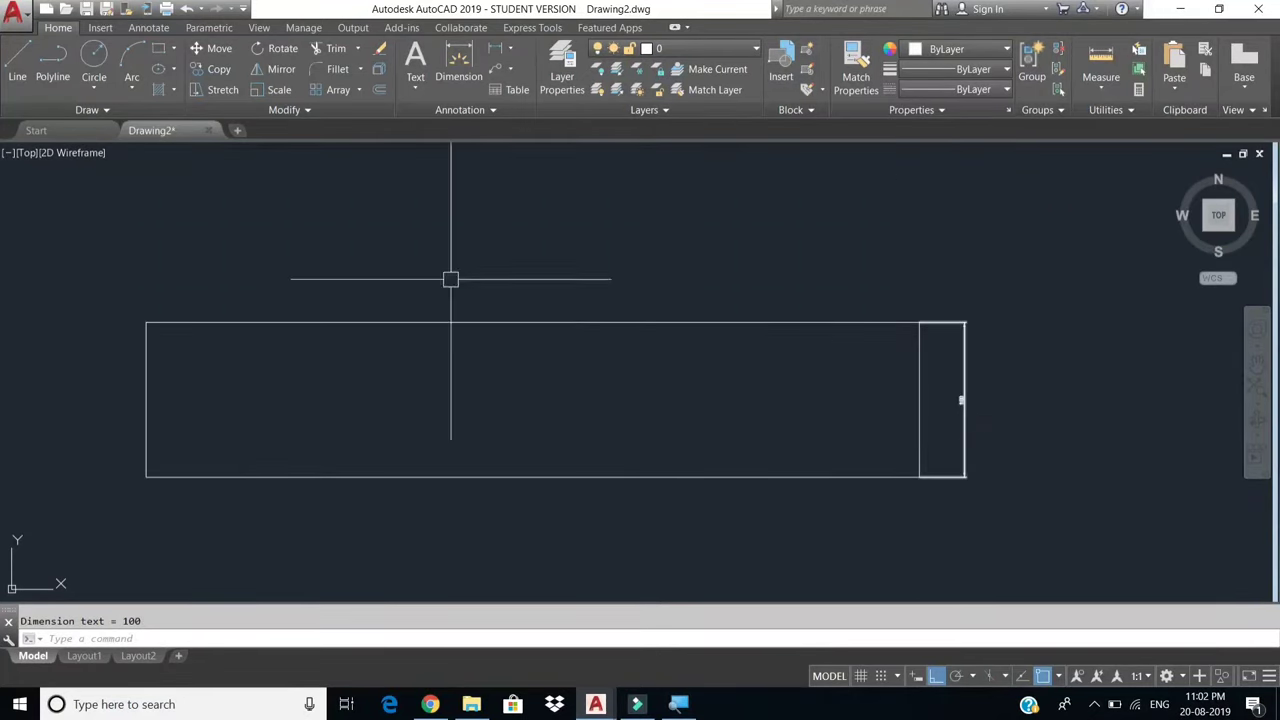
{"action": "left_click", "coordinate": [995, 298]}
{"action": "left_click", "coordinate": [96, 515]}
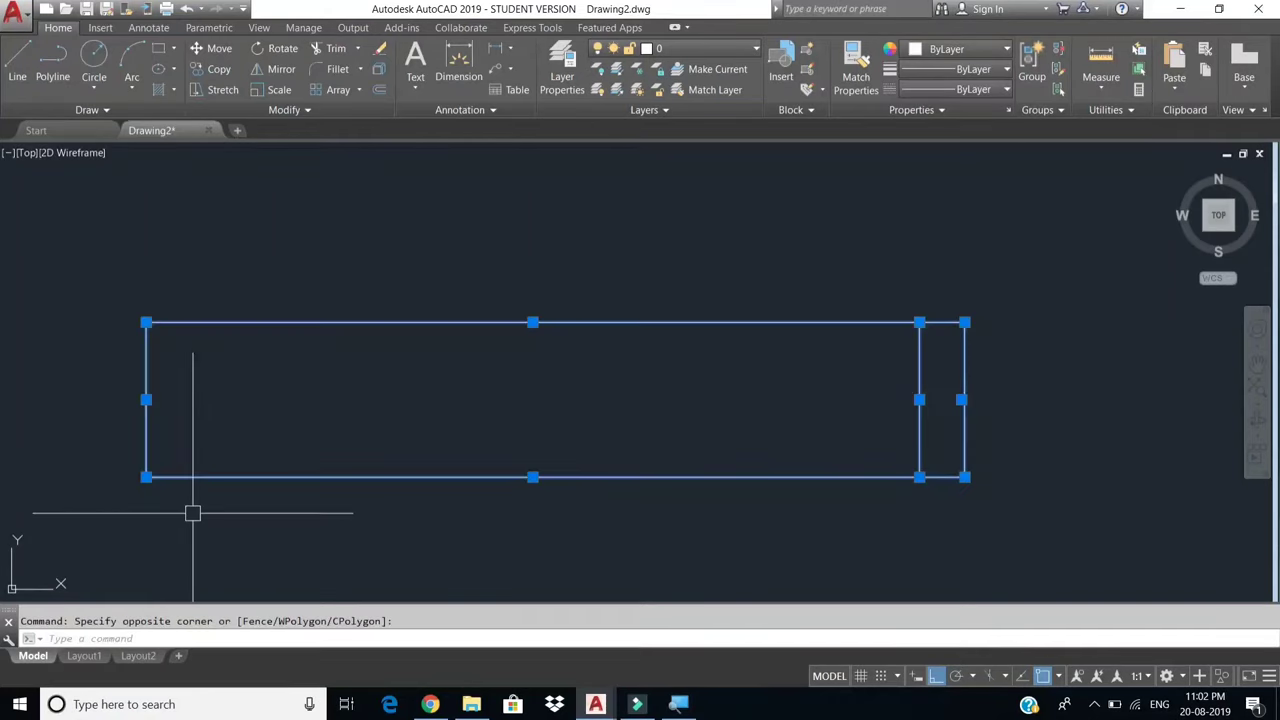
{"action": "type", "text": "E"}
{"action": "key", "text": "Delete"}
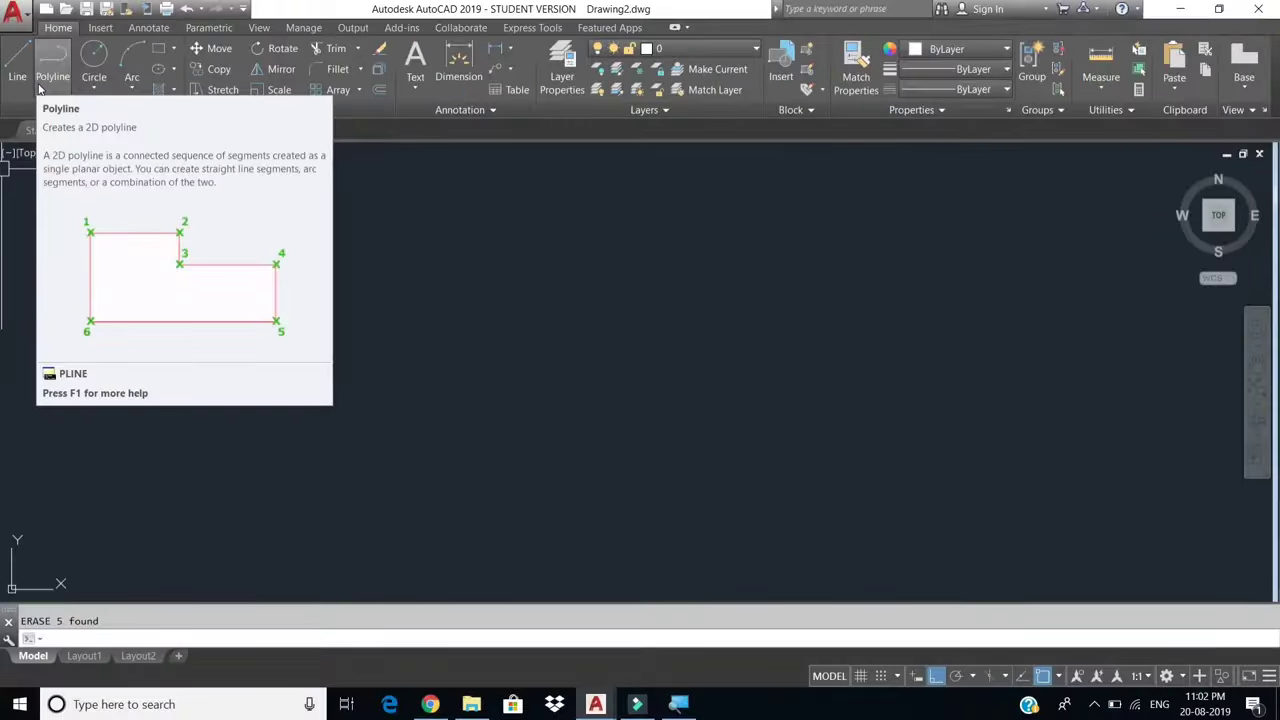
{"action": "left_click", "coordinate": [46, 80]}
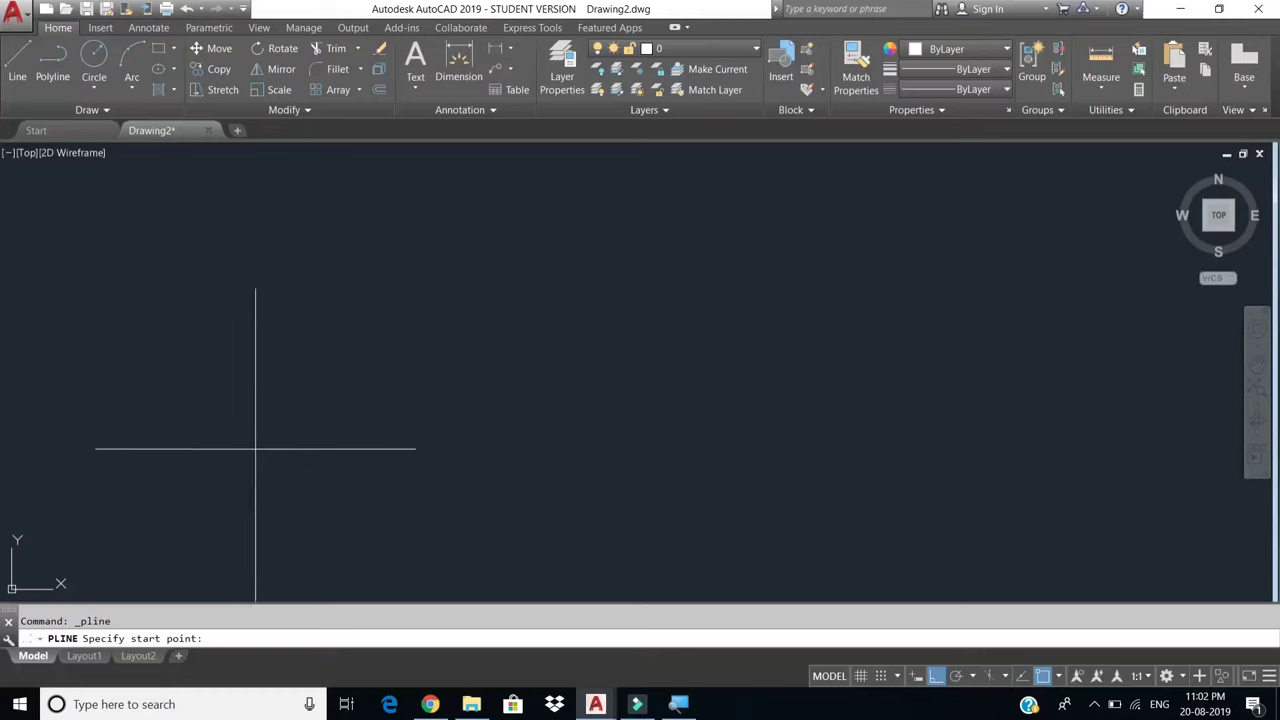
{"action": "left_click", "coordinate": [244, 464]}
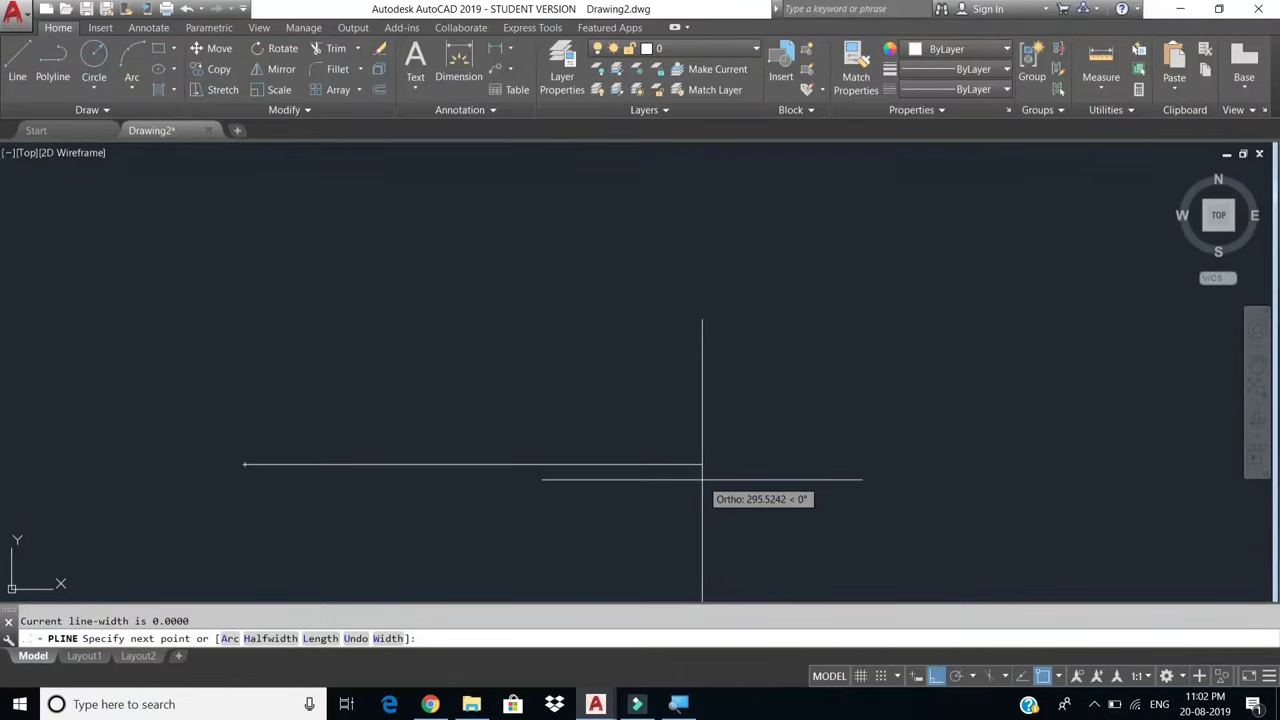
{"action": "key", "text": "Escape"}
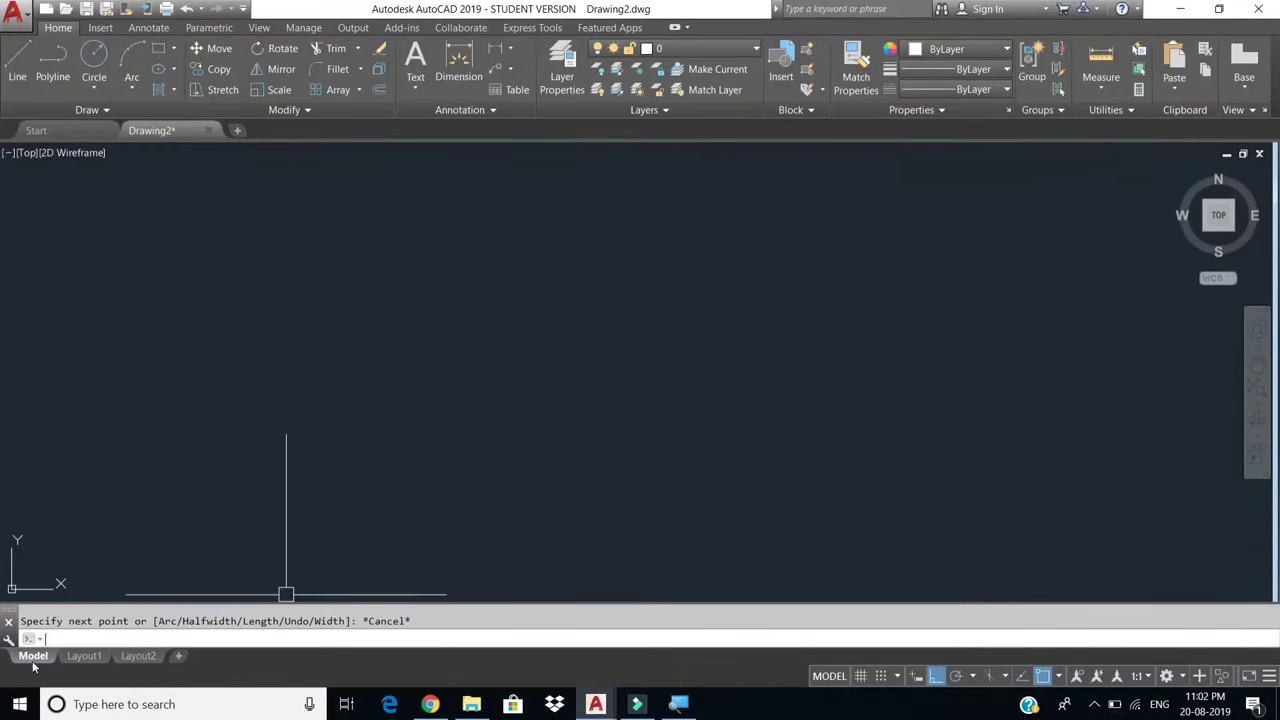
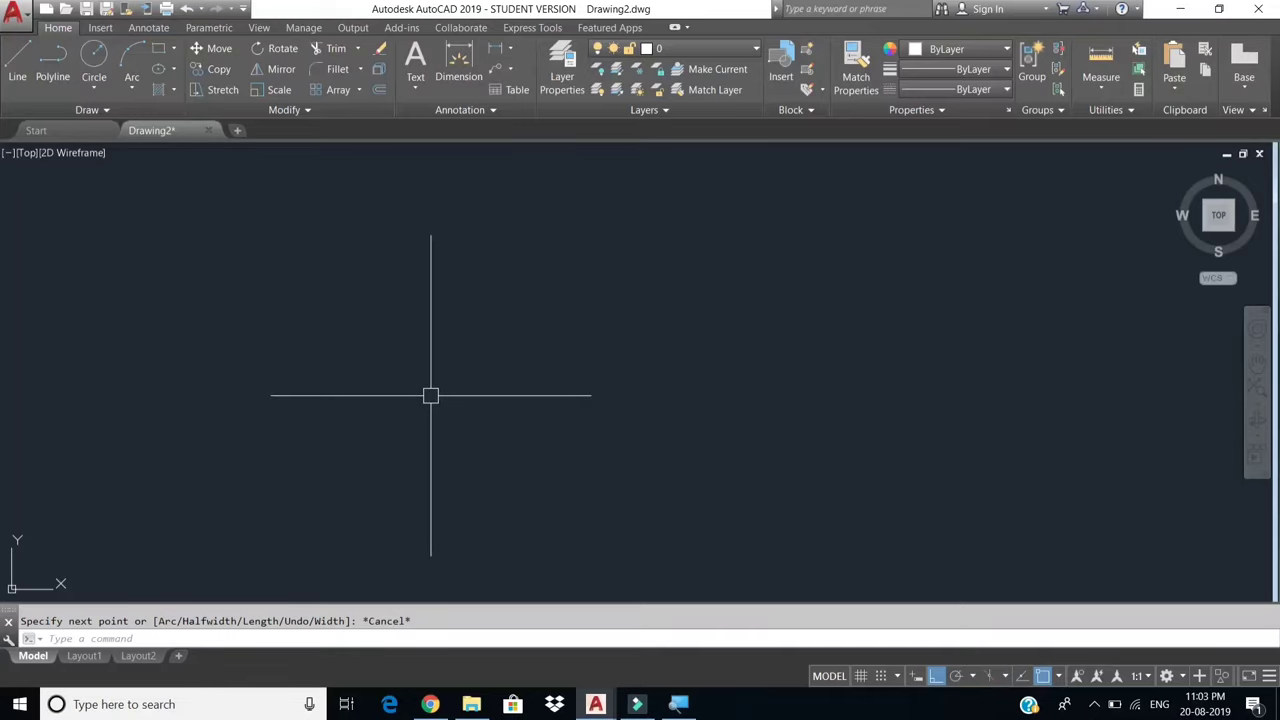
Set the model space uniform background colour to White in the Options display colours.
{"action": "right_click", "coordinate": [443, 345]}
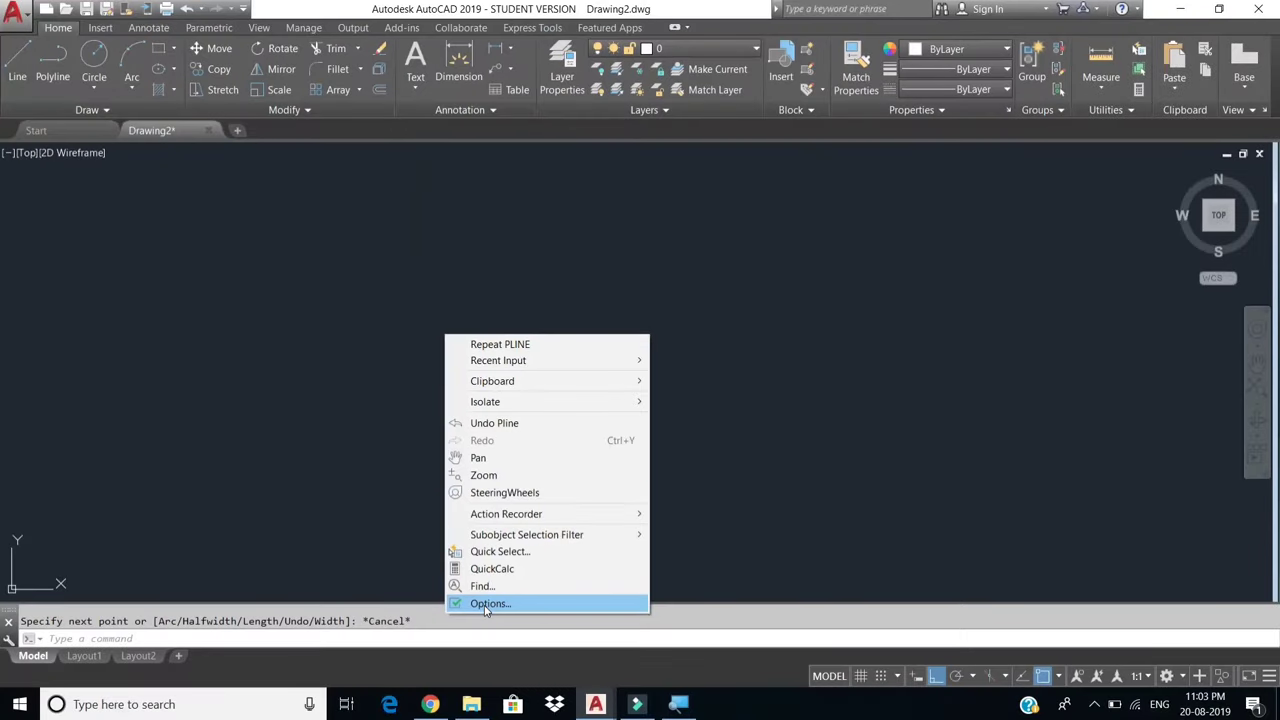
{"action": "left_click", "coordinate": [486, 604]}
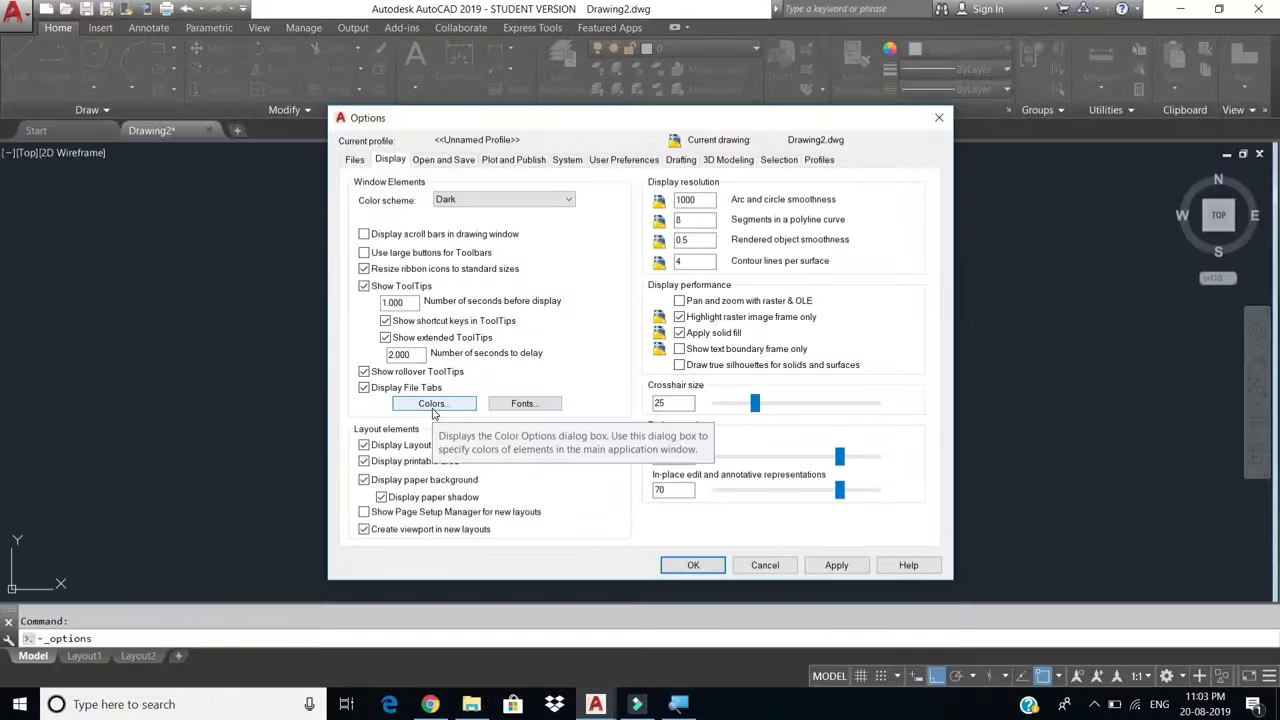
{"action": "left_click", "coordinate": [433, 405]}
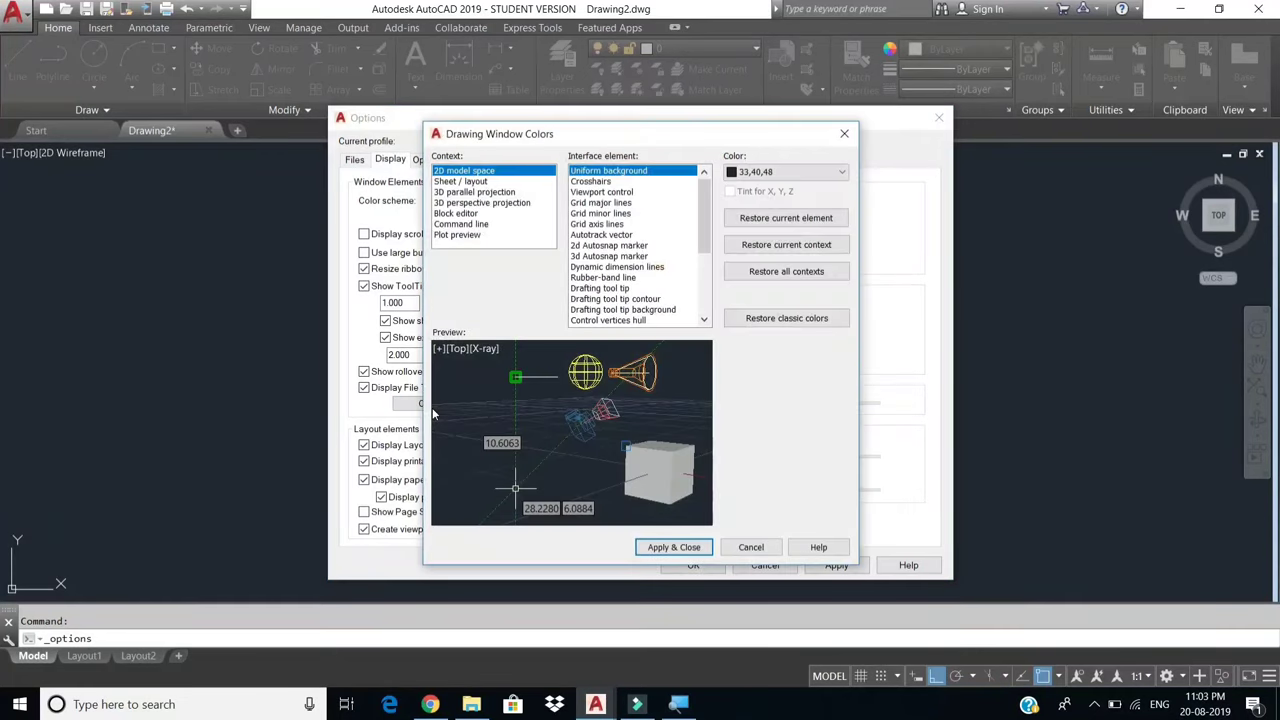
{"action": "left_click", "coordinate": [770, 174]}
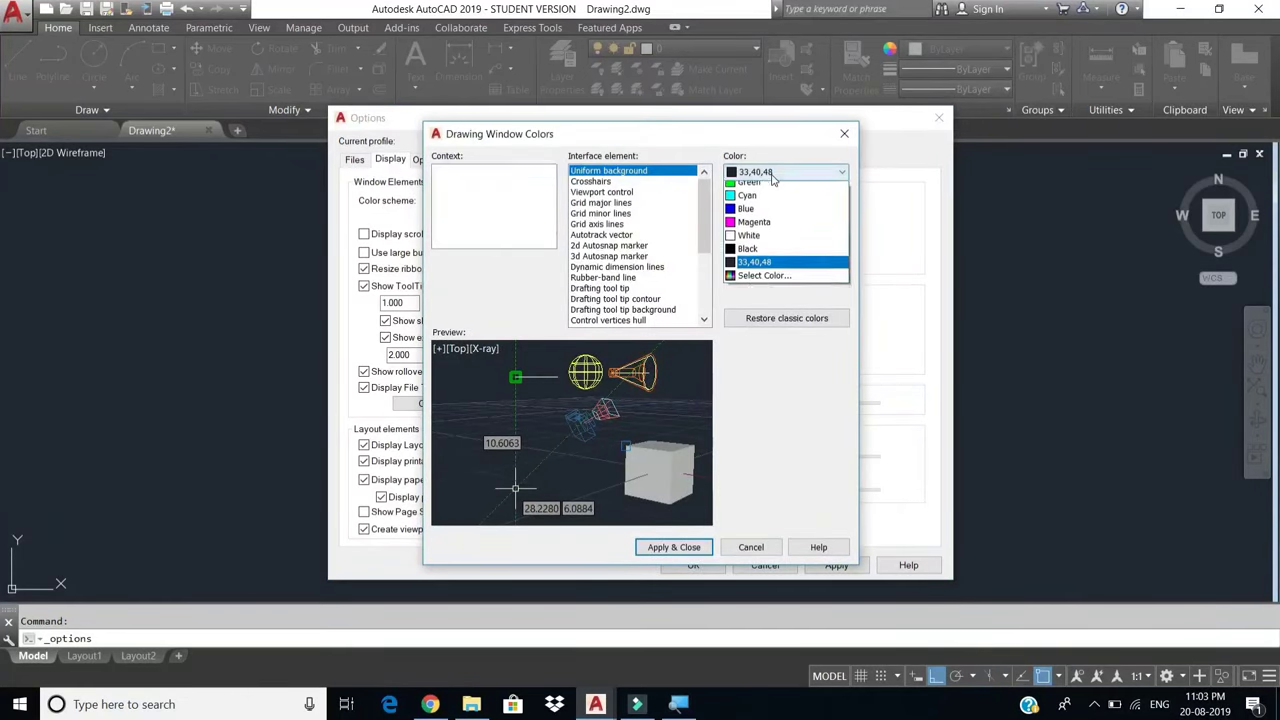
{"action": "left_click", "coordinate": [796, 268]}
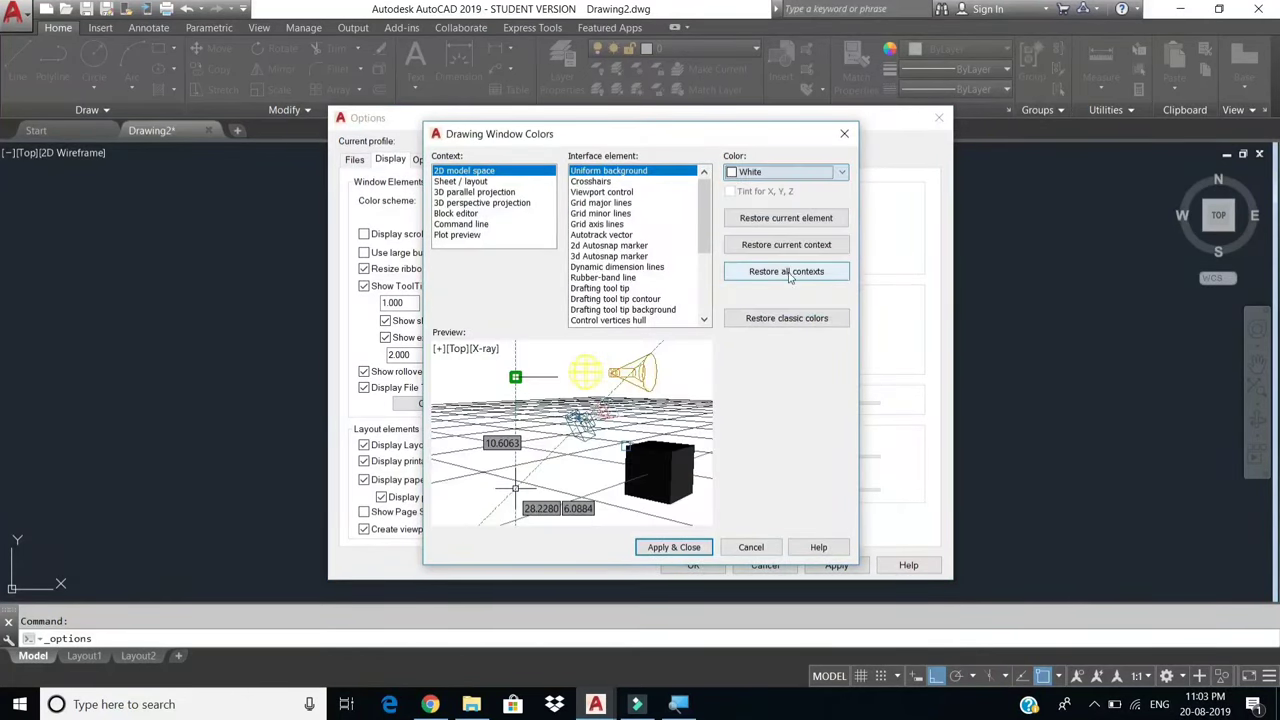
{"action": "left_click", "coordinate": [674, 549]}
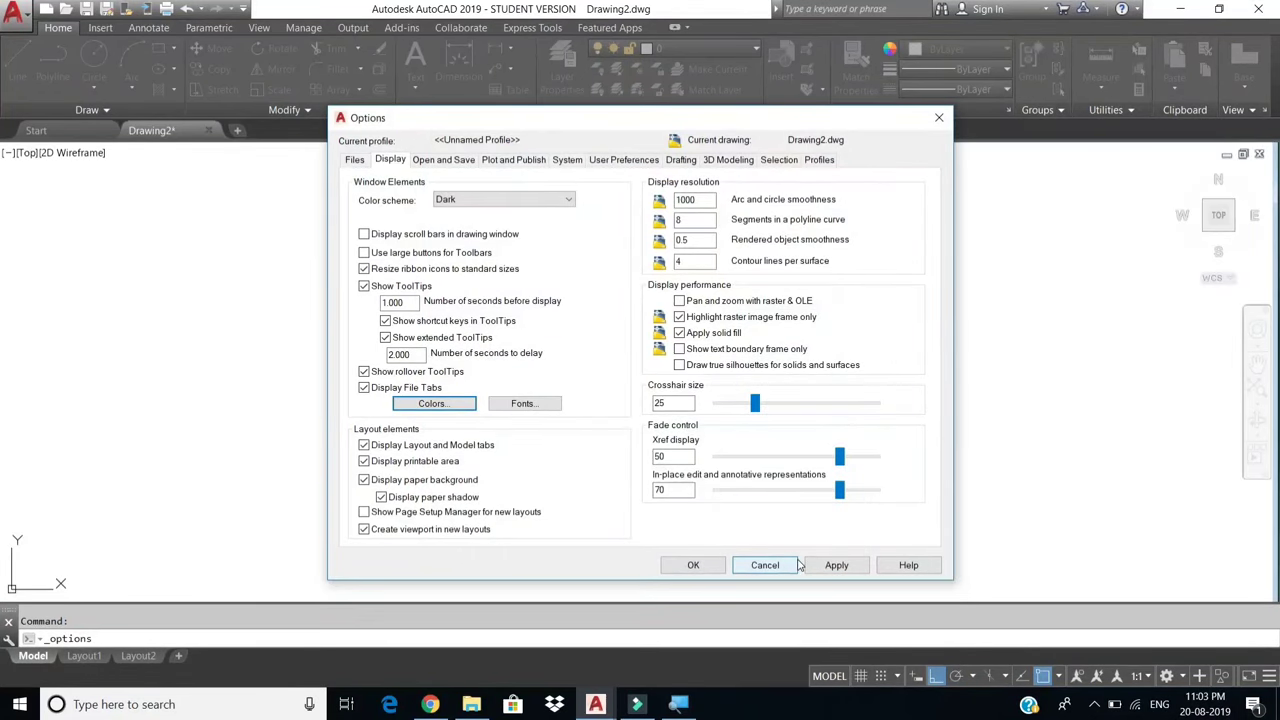
Change the uniform background to Black and apply the settings.
{"action": "left_click", "coordinate": [424, 404]}
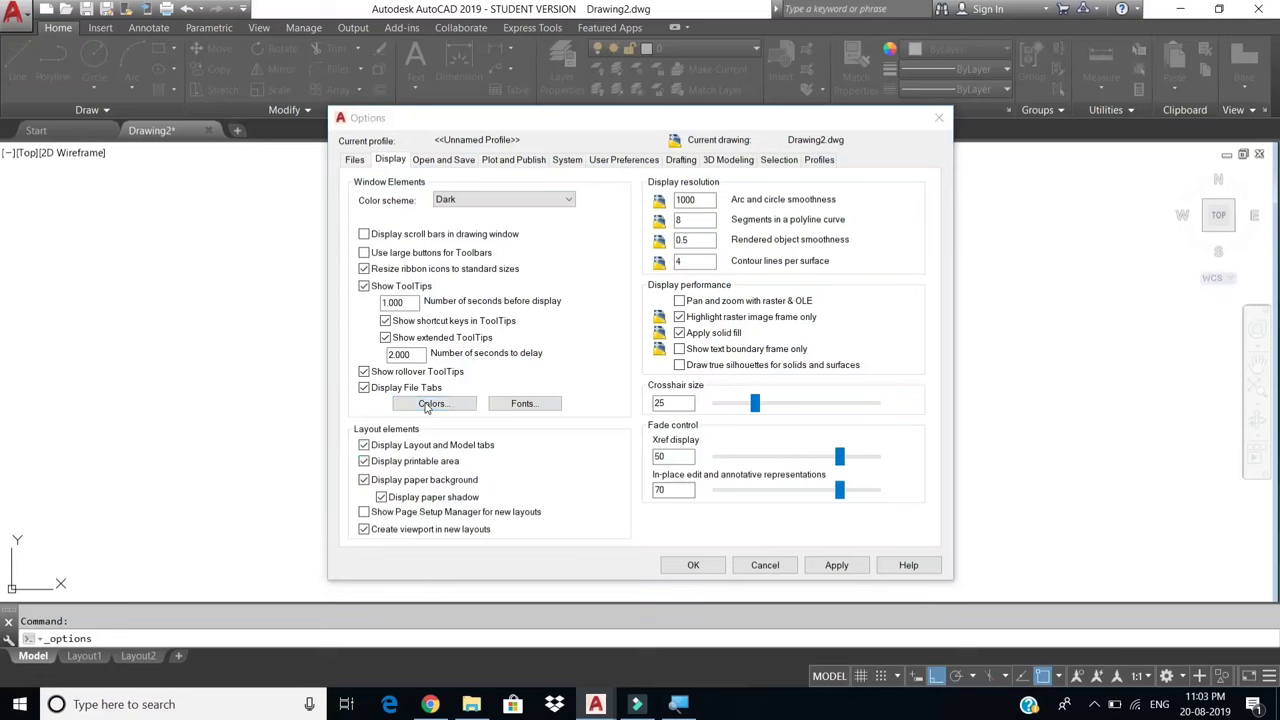
{"action": "left_click", "coordinate": [790, 173]}
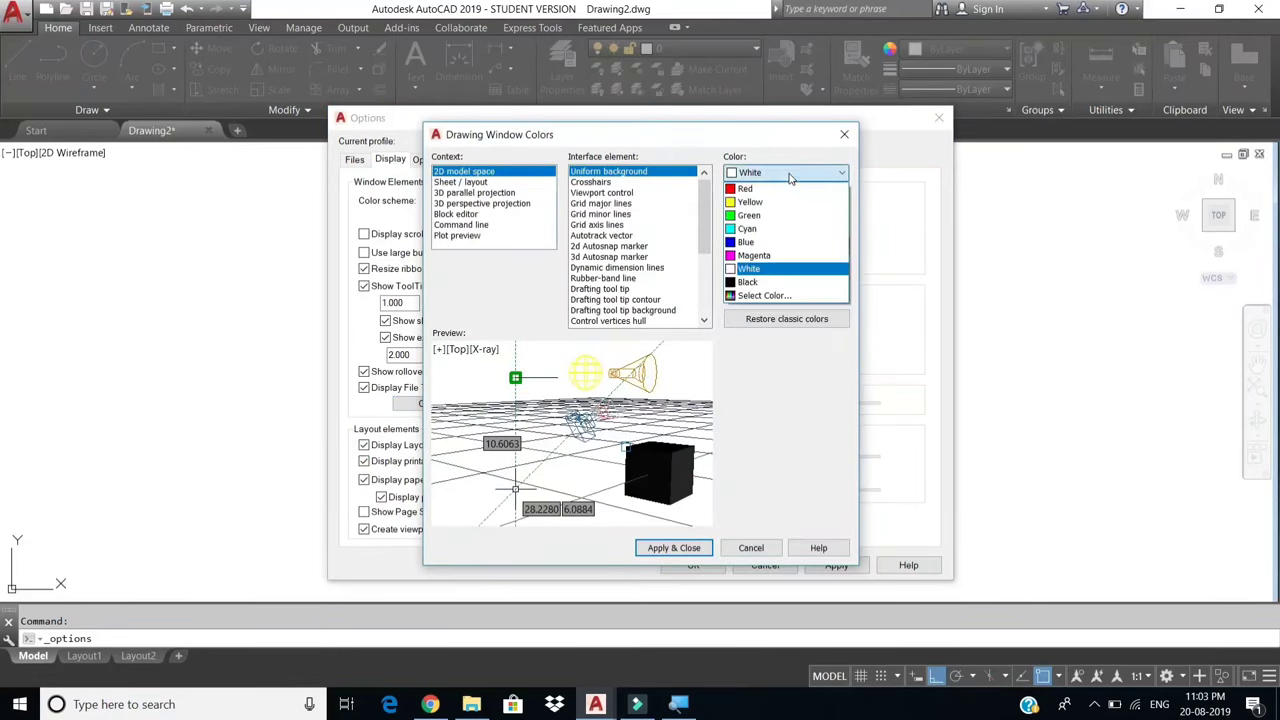
{"action": "left_click", "coordinate": [752, 282]}
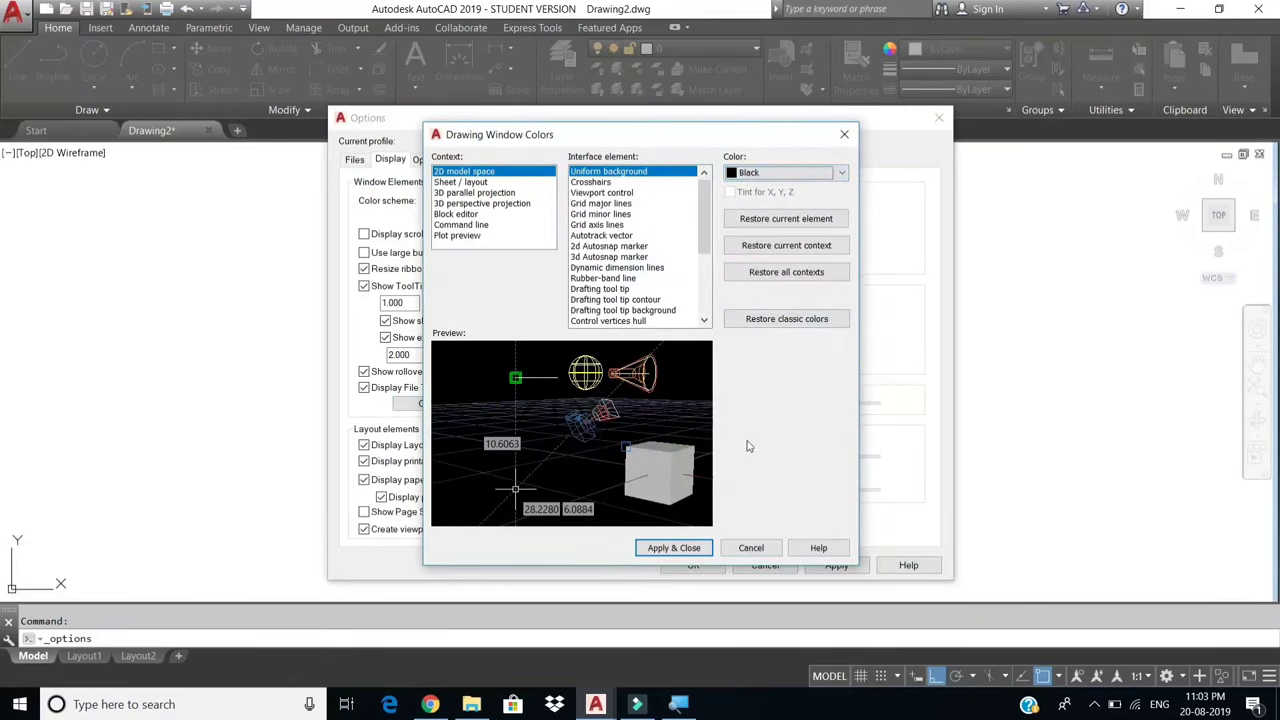
{"action": "left_click", "coordinate": [697, 551]}
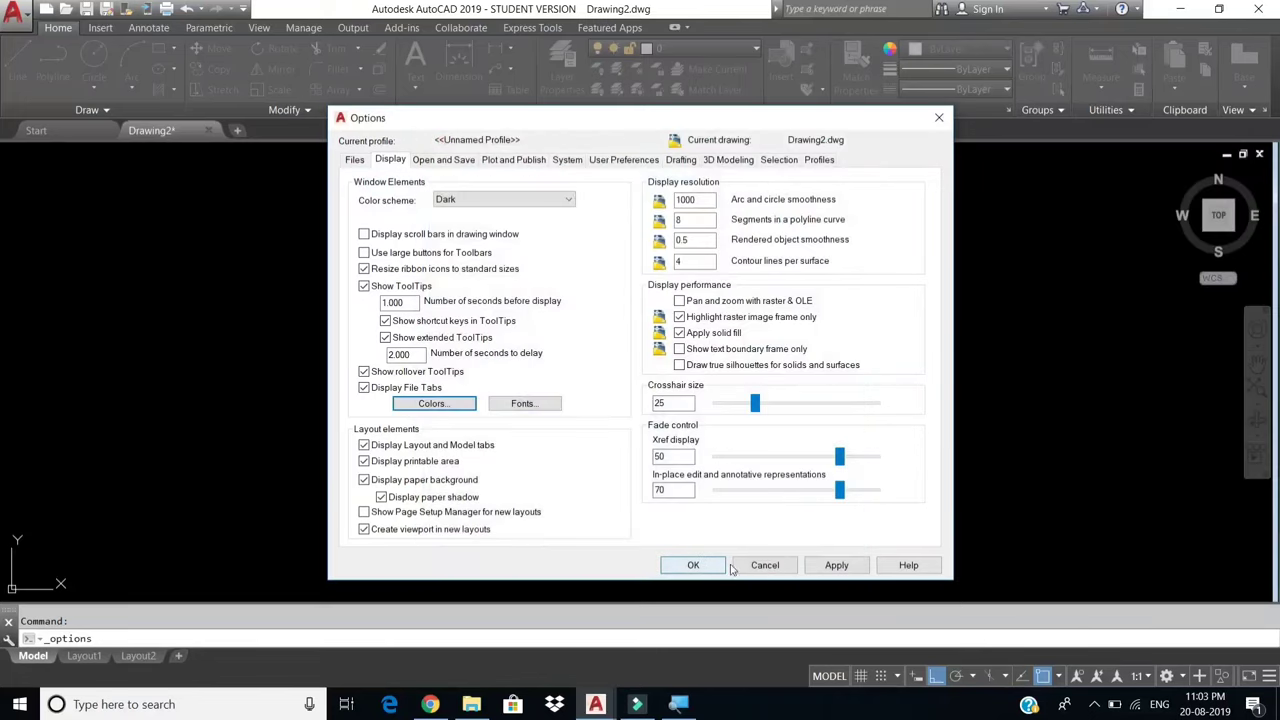
{"action": "left_click", "coordinate": [830, 566]}
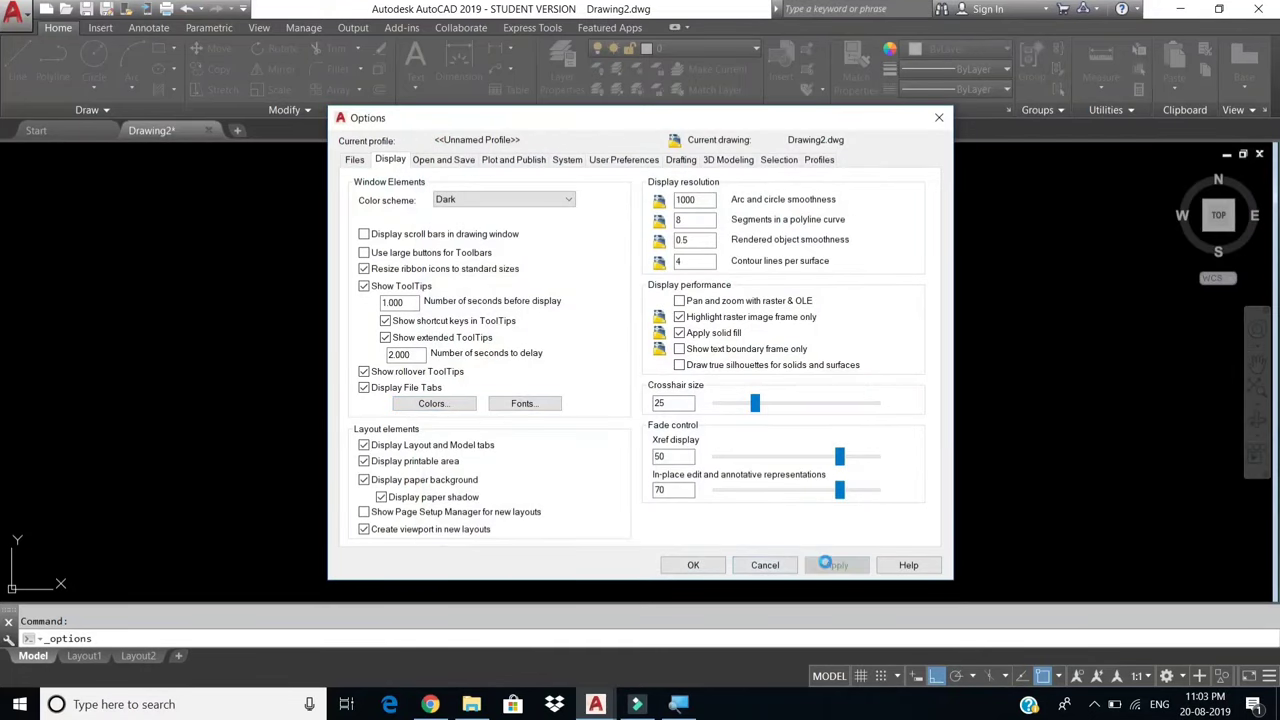
{"action": "left_click", "coordinate": [712, 575]}
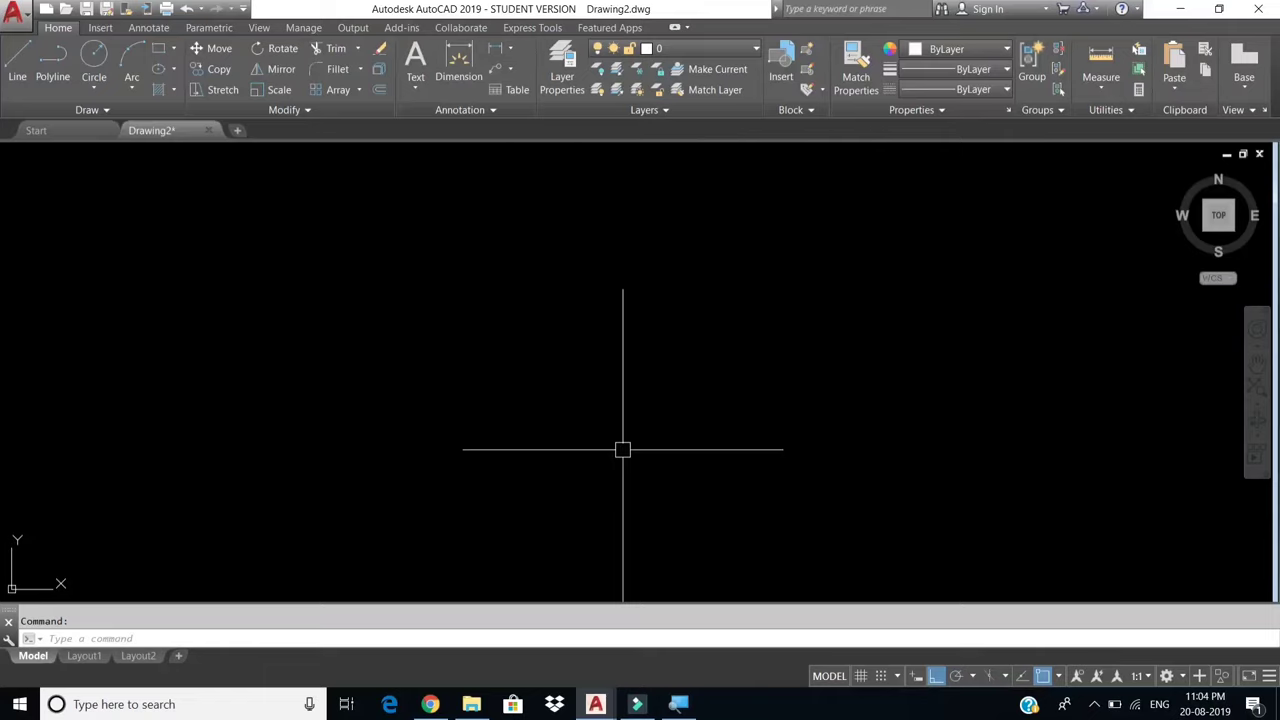
Start a polyline with PL and draw its 20-unit bottom edge.
{"action": "left_click", "coordinate": [59, 86]}
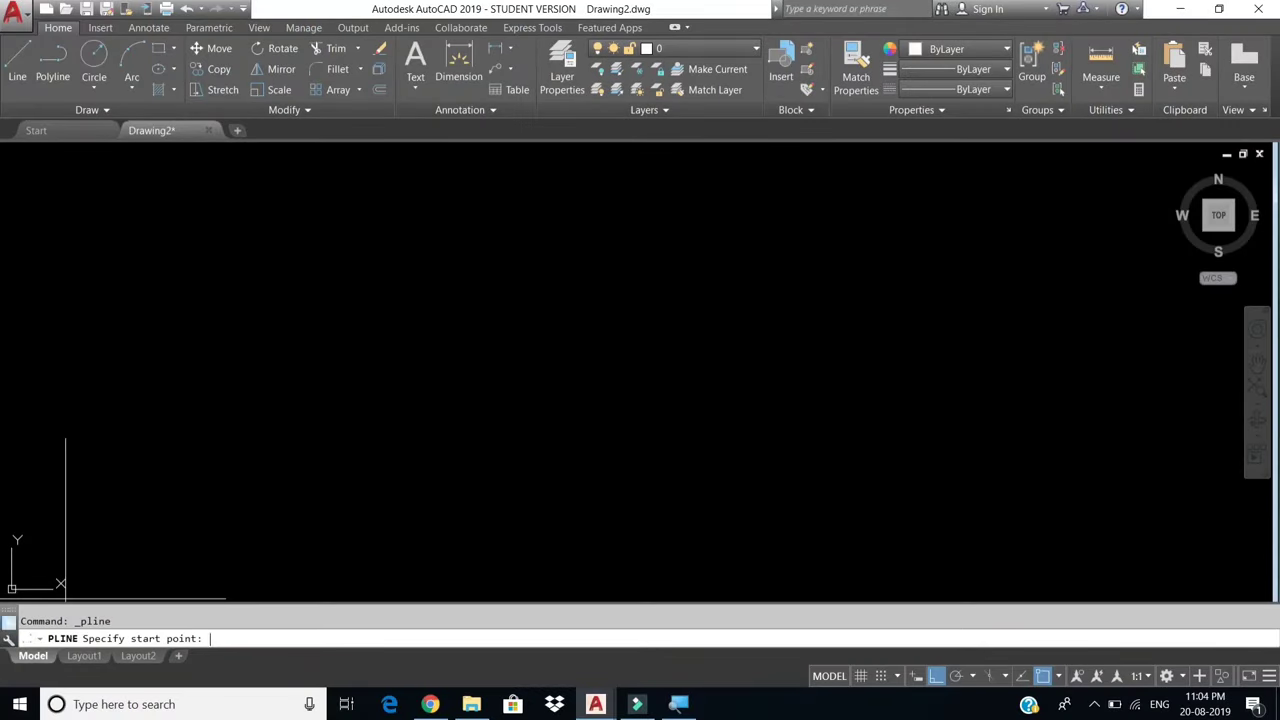
{"action": "key", "text": "Escape"}
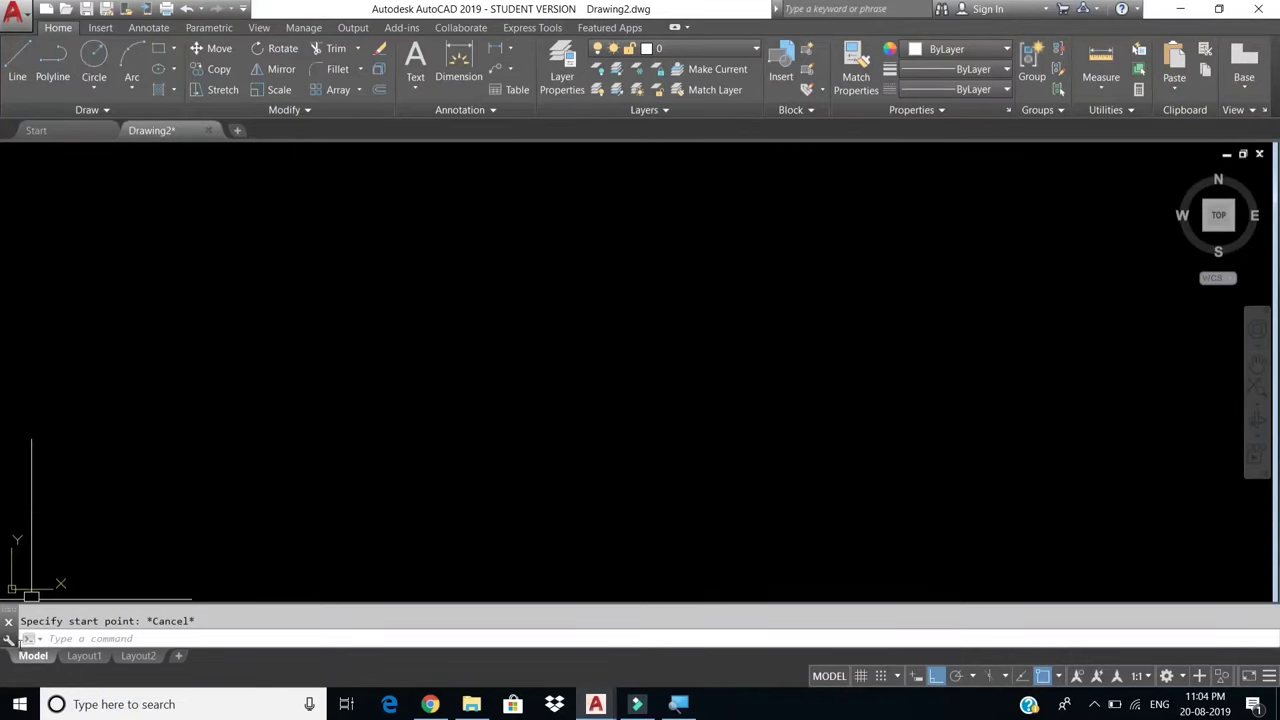
{"action": "left_click", "coordinate": [139, 621]}
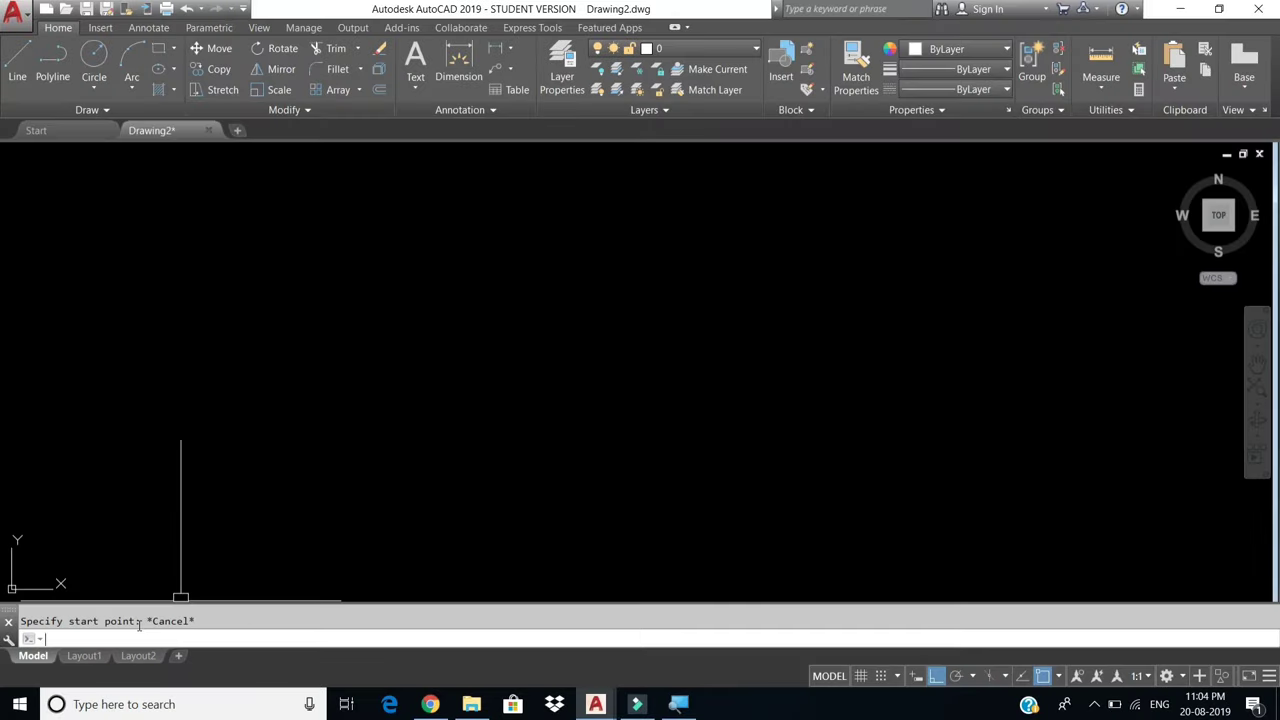
{"action": "type", "text": "PL"}
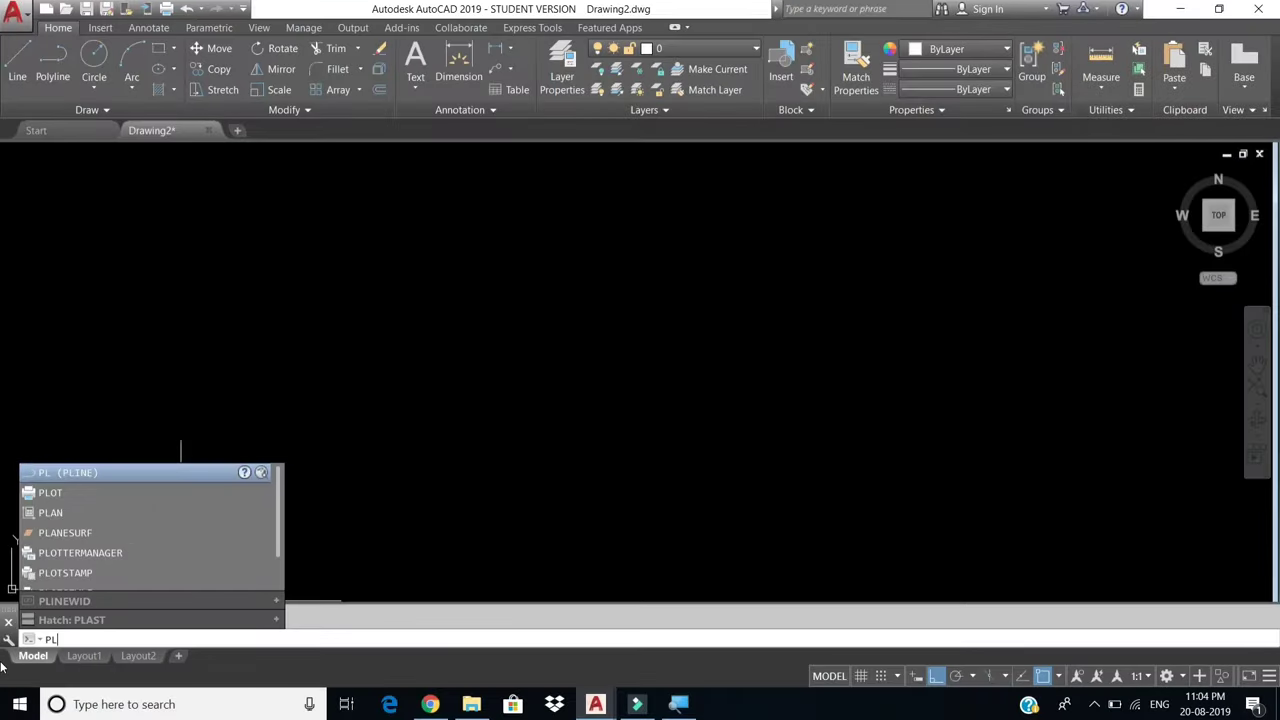
{"action": "key", "text": "Return"}
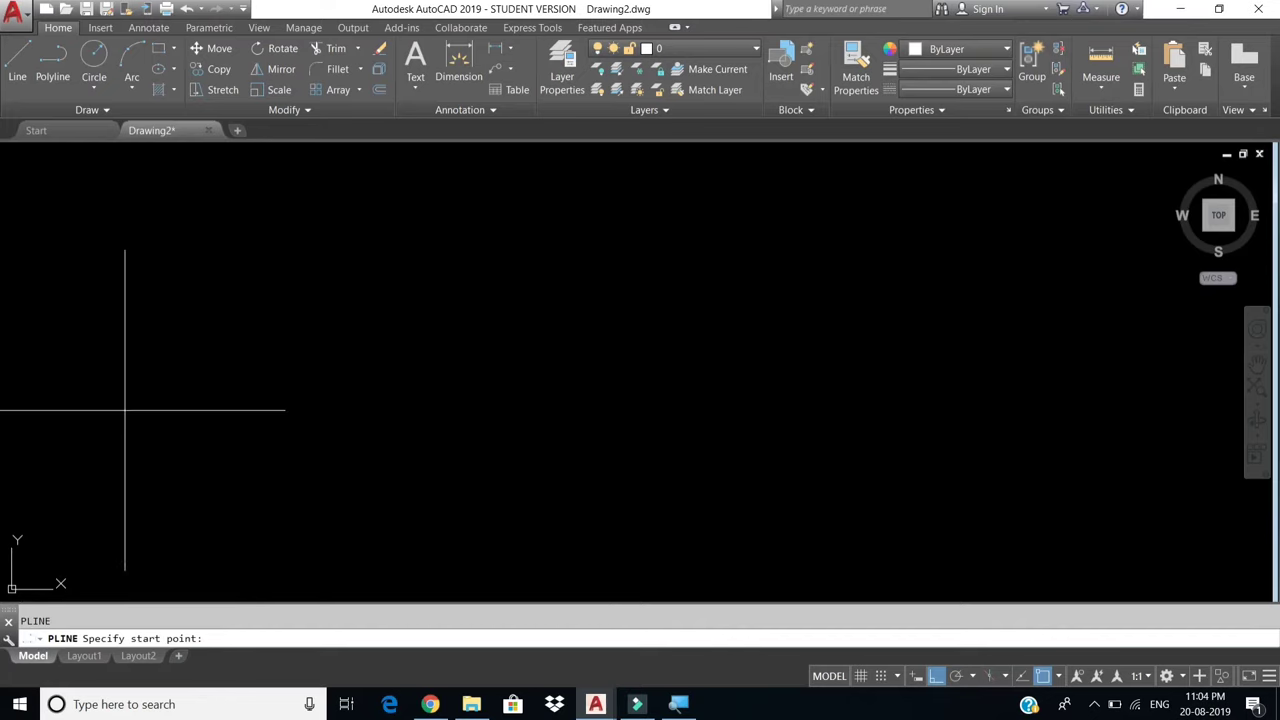
{"action": "left_click", "coordinate": [284, 434]}
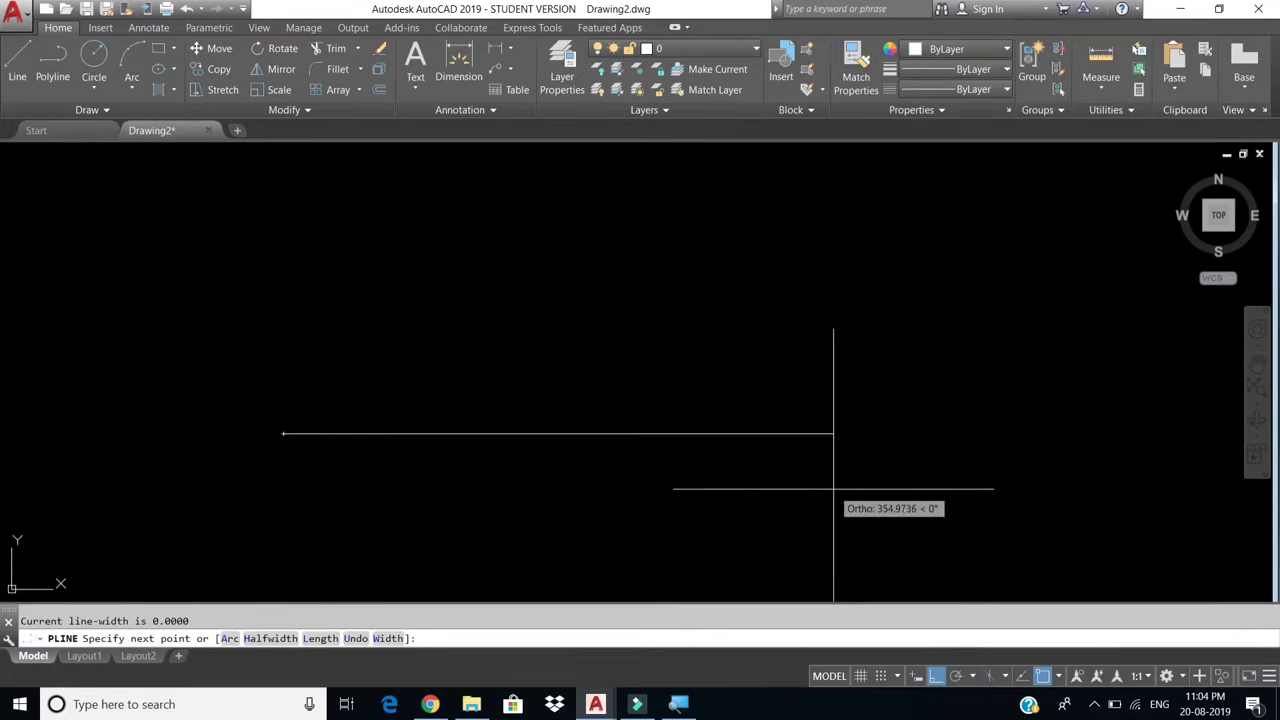
{"action": "type", "text": "20"}
{"action": "key", "text": "Return"}
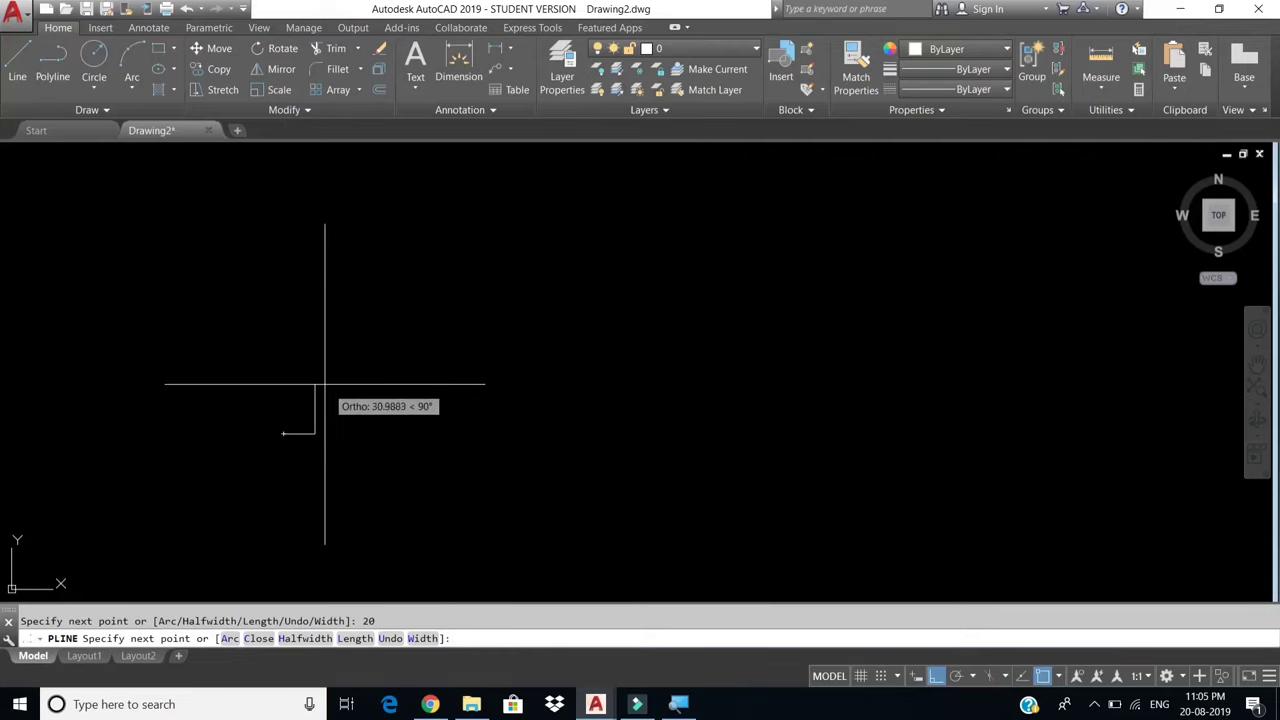
Add the 6-unit side and 20-unit top edge with Ortho on, then close the rectangle.
{"action": "scroll", "coordinate": [270, 445], "scroll_direction": "up", "scroll_amount": 5}
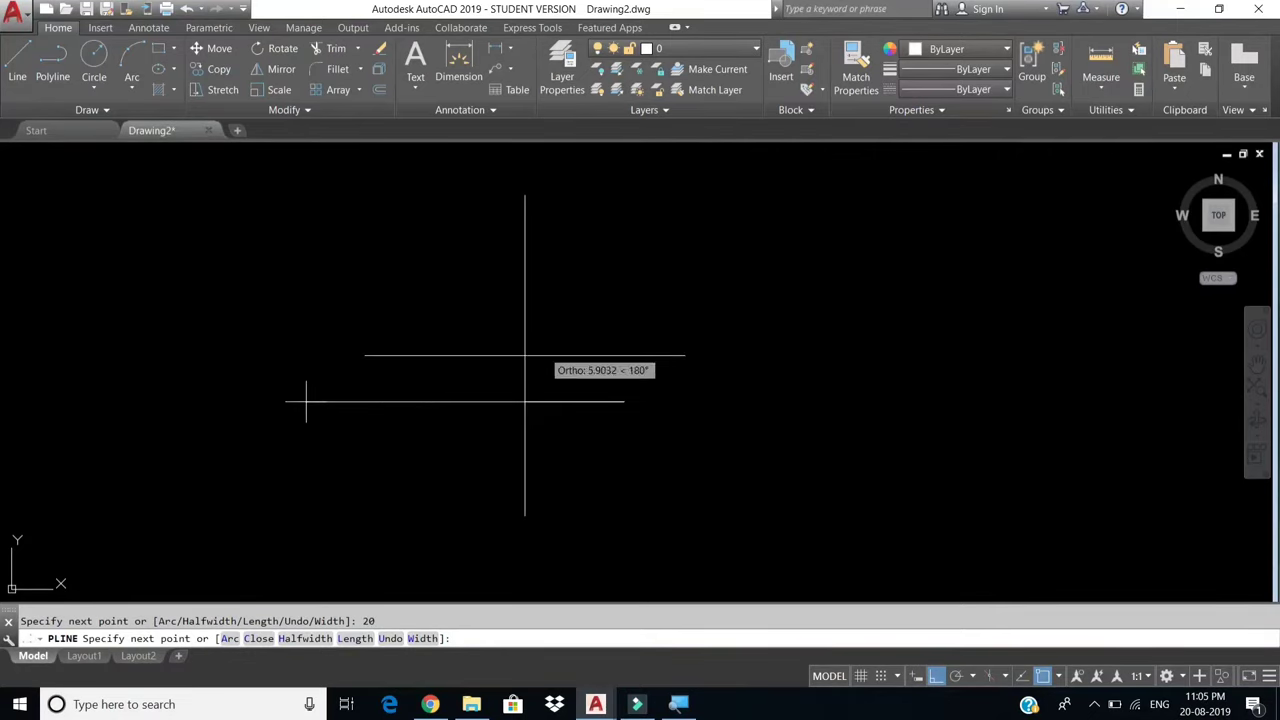
{"action": "scroll", "coordinate": [523, 354], "scroll_direction": "up", "scroll_amount": 4}
{"action": "scroll", "coordinate": [840, 440], "scroll_direction": "down", "scroll_amount": 2}
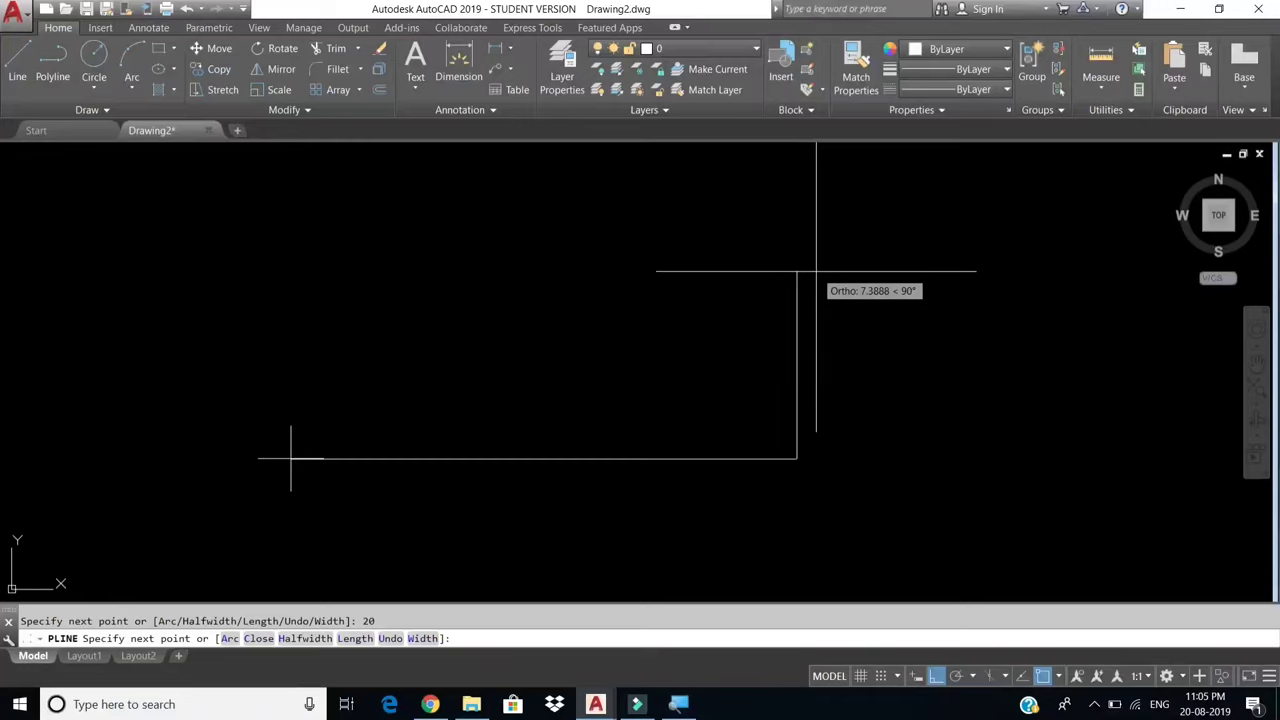
{"action": "key", "text": "F8"}
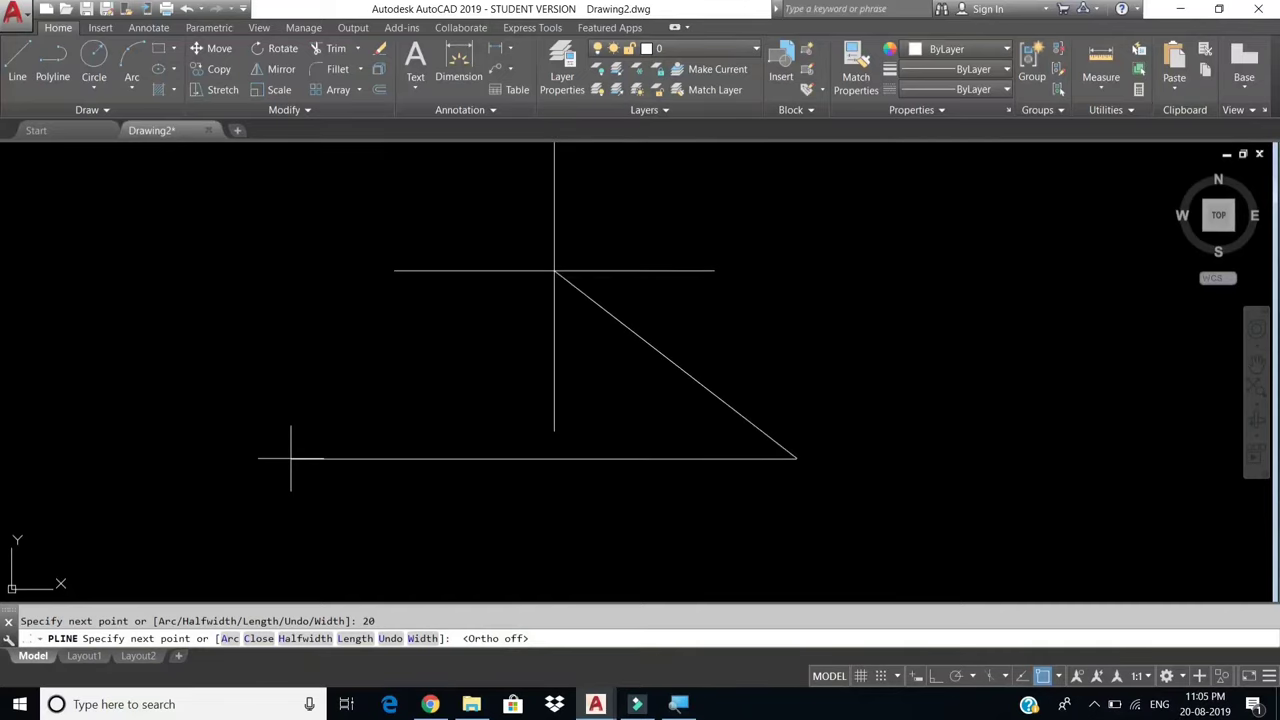
{"action": "key", "text": "F8"}
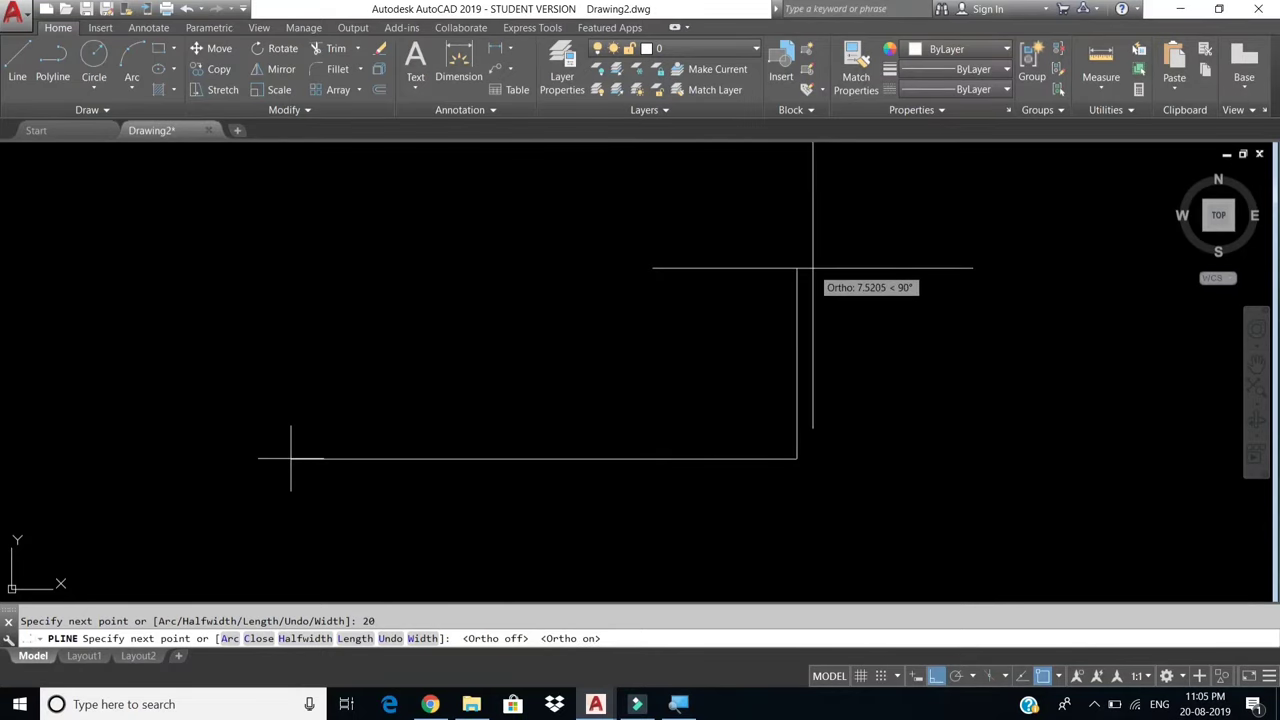
{"action": "type", "text": "6"}
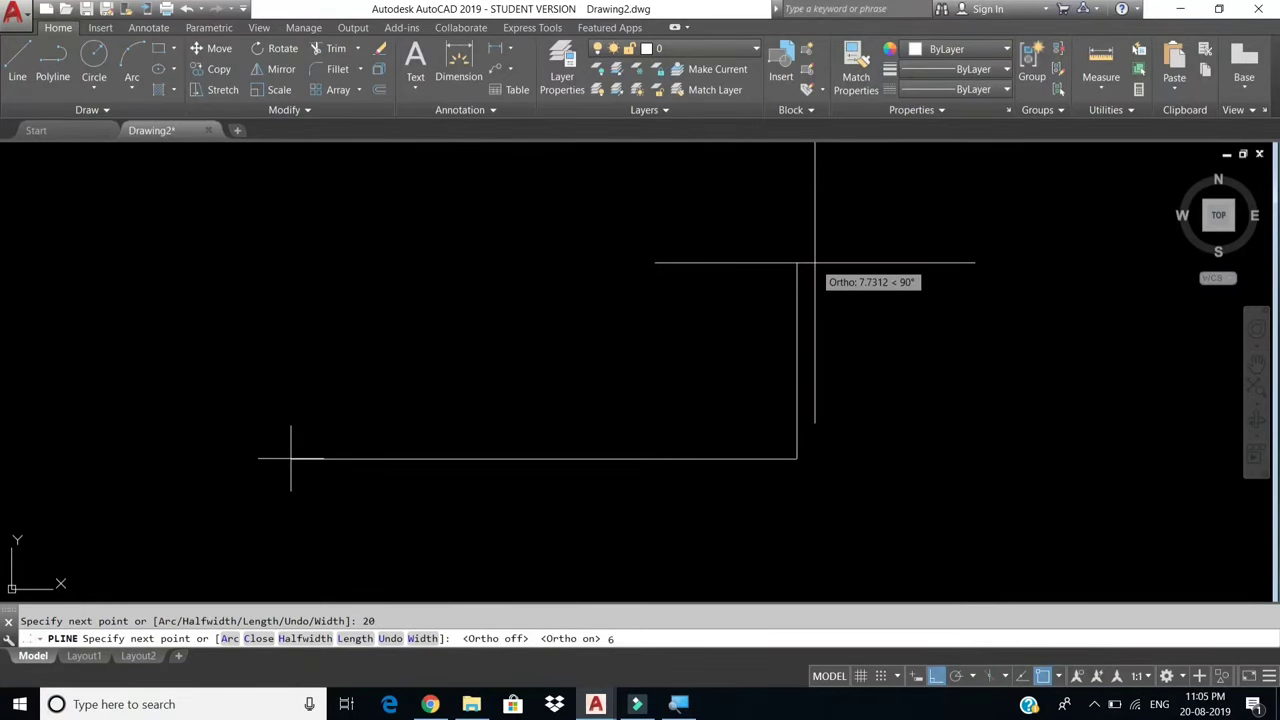
{"action": "key", "text": "Return"}
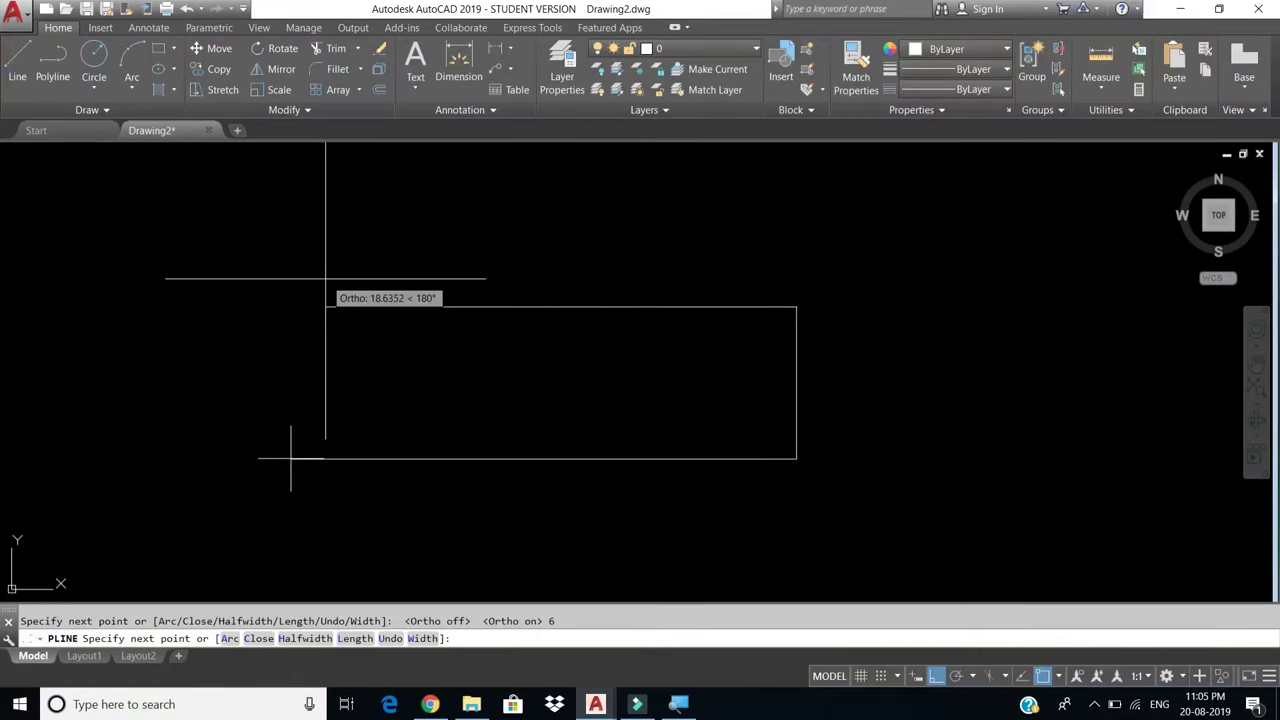
{"action": "type", "text": "20"}
{"action": "key", "text": "Return"}
{"action": "type", "text": "c"}
{"action": "key", "text": "Return"}
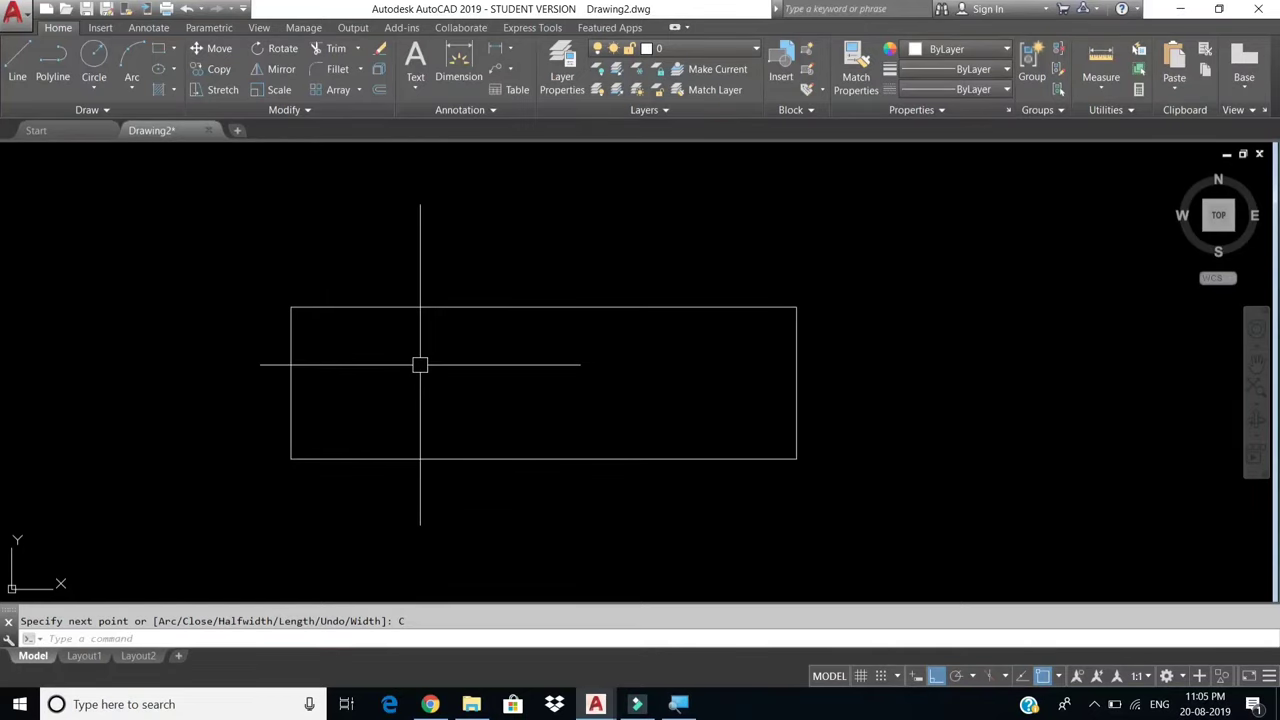
{"action": "middle_click_drag", "start_coordinate": [415, 366], "coordinate": [219, 357]}
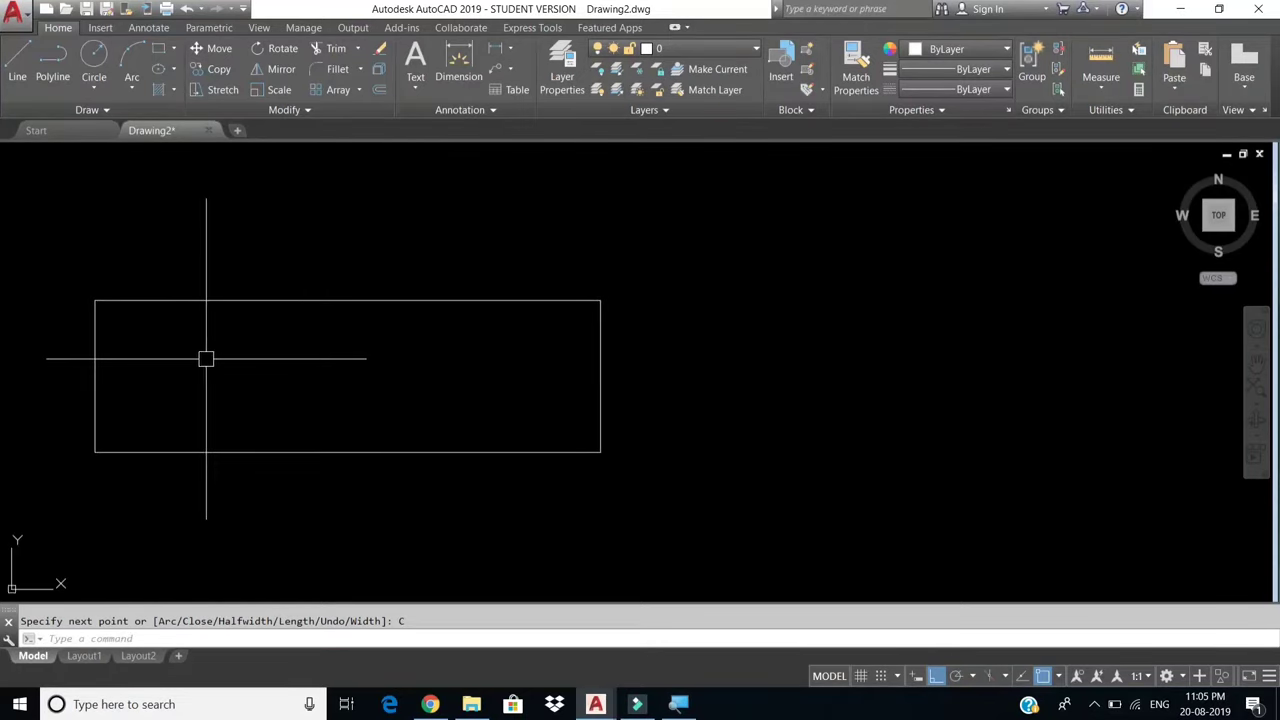
Draw a second 10 by 6 rectangle from separate lines, right of the first.
{"action": "left_click", "coordinate": [52, 70]}
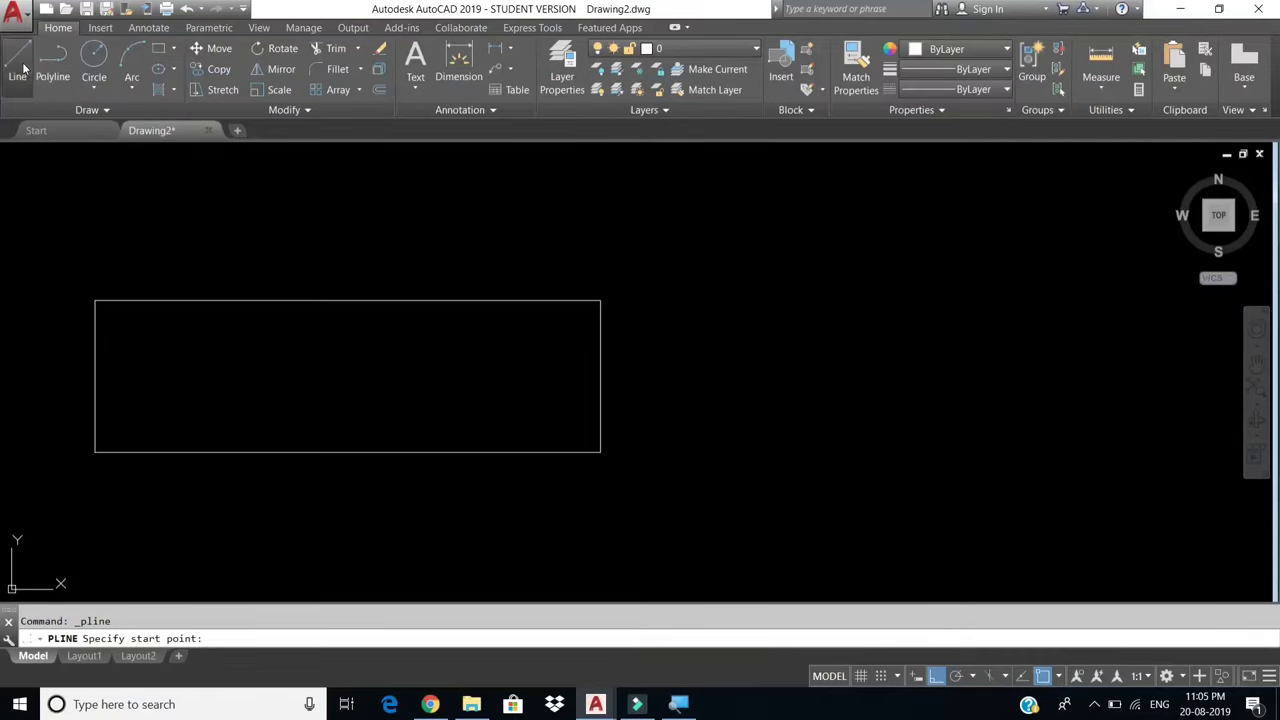
{"action": "left_click", "coordinate": [18, 64]}
{"action": "left_click", "coordinate": [661, 452]}
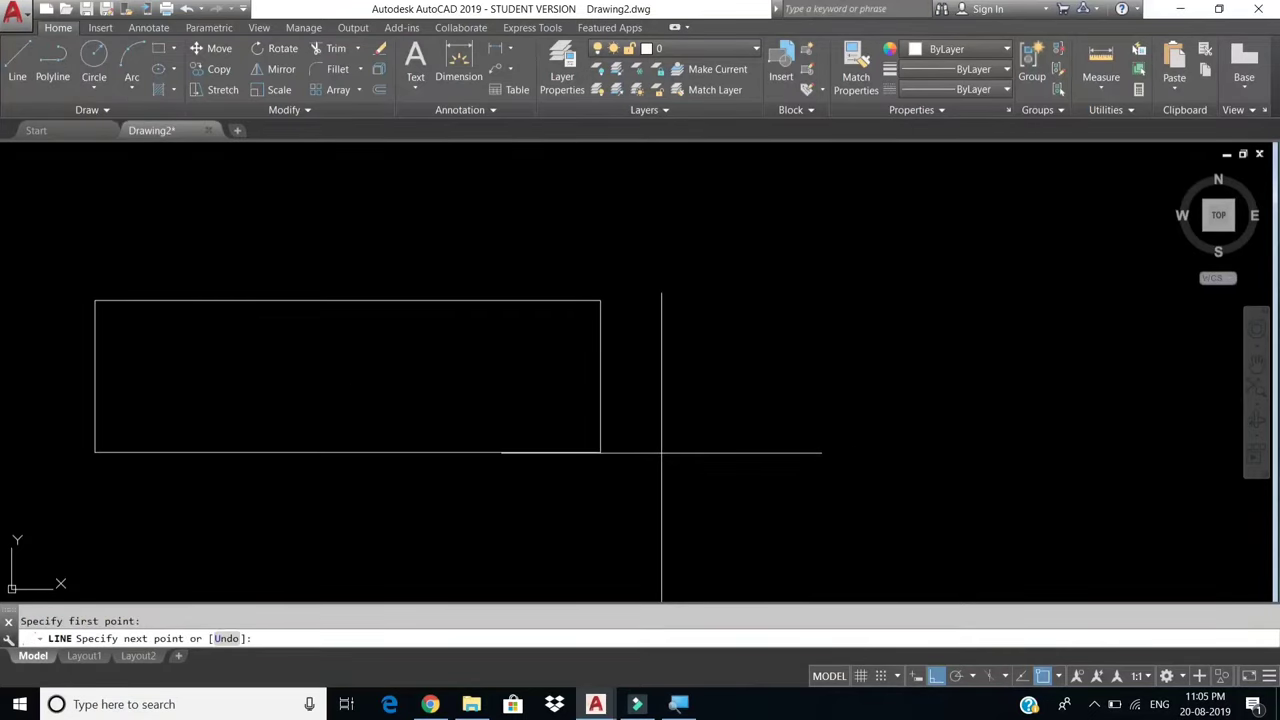
{"action": "type", "text": "0"}
{"action": "key", "text": "Return"}
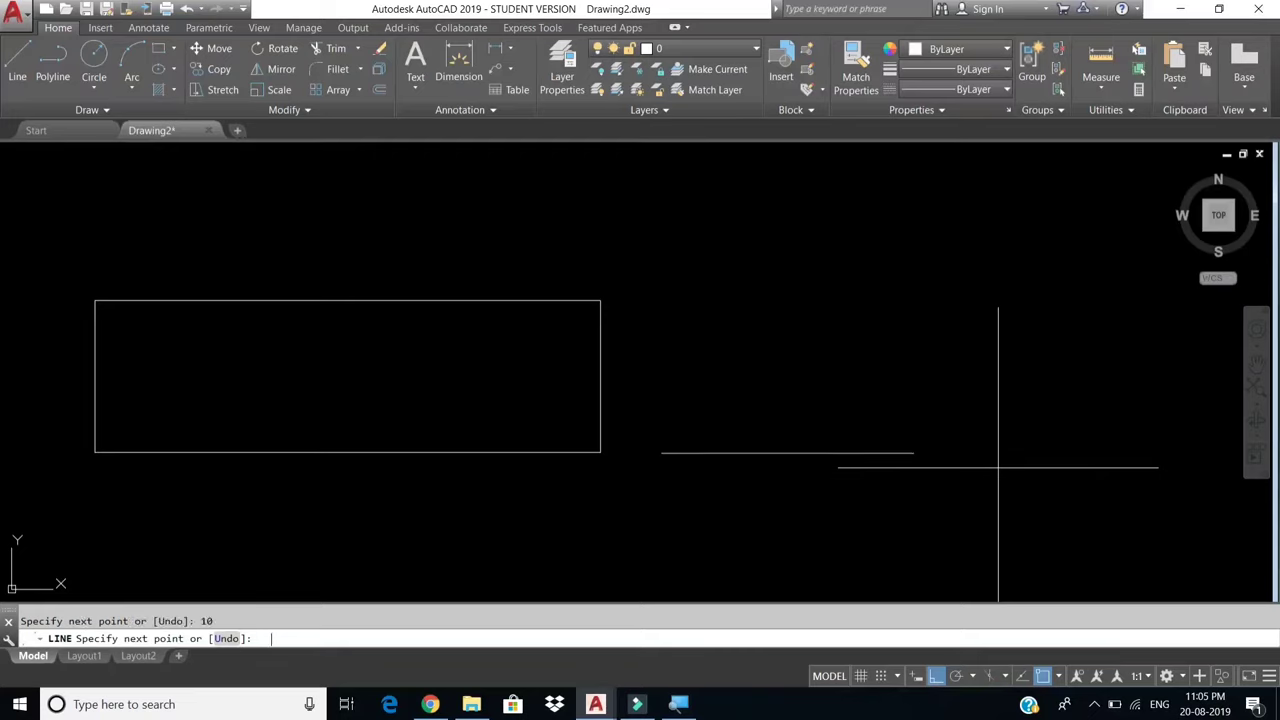
{"action": "type", "text": "6"}
{"action": "key", "text": "Return"}
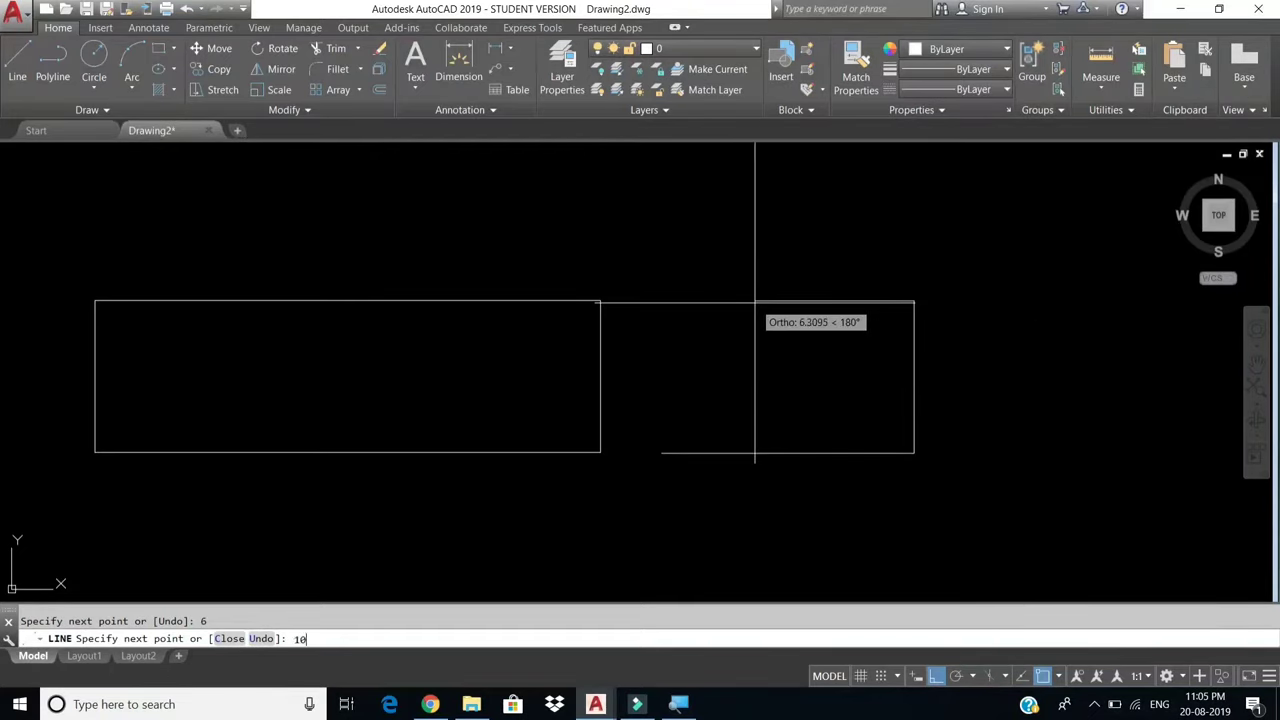
{"action": "key", "text": "Return"}
{"action": "type", "text": "c"}
{"action": "key", "text": "Return"}
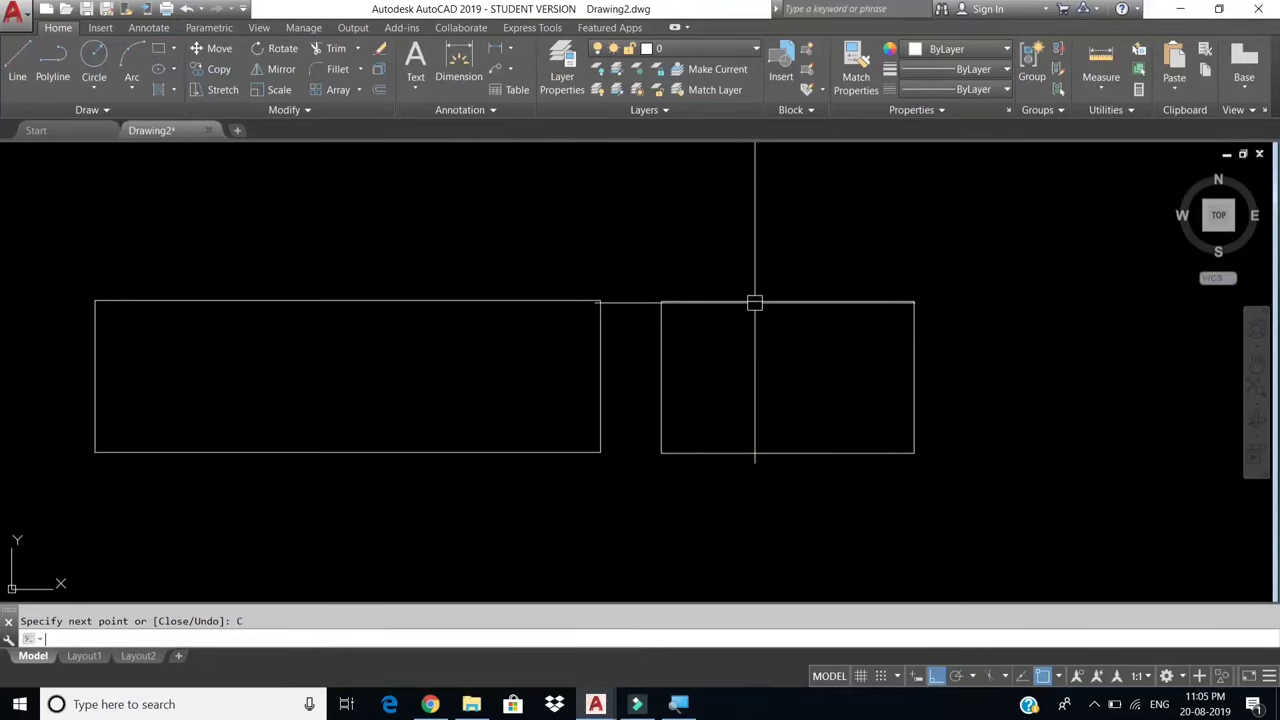
Select the polyline rectangle as one object, then each line of the right rectangle separately.
{"action": "left_click", "coordinate": [602, 341]}
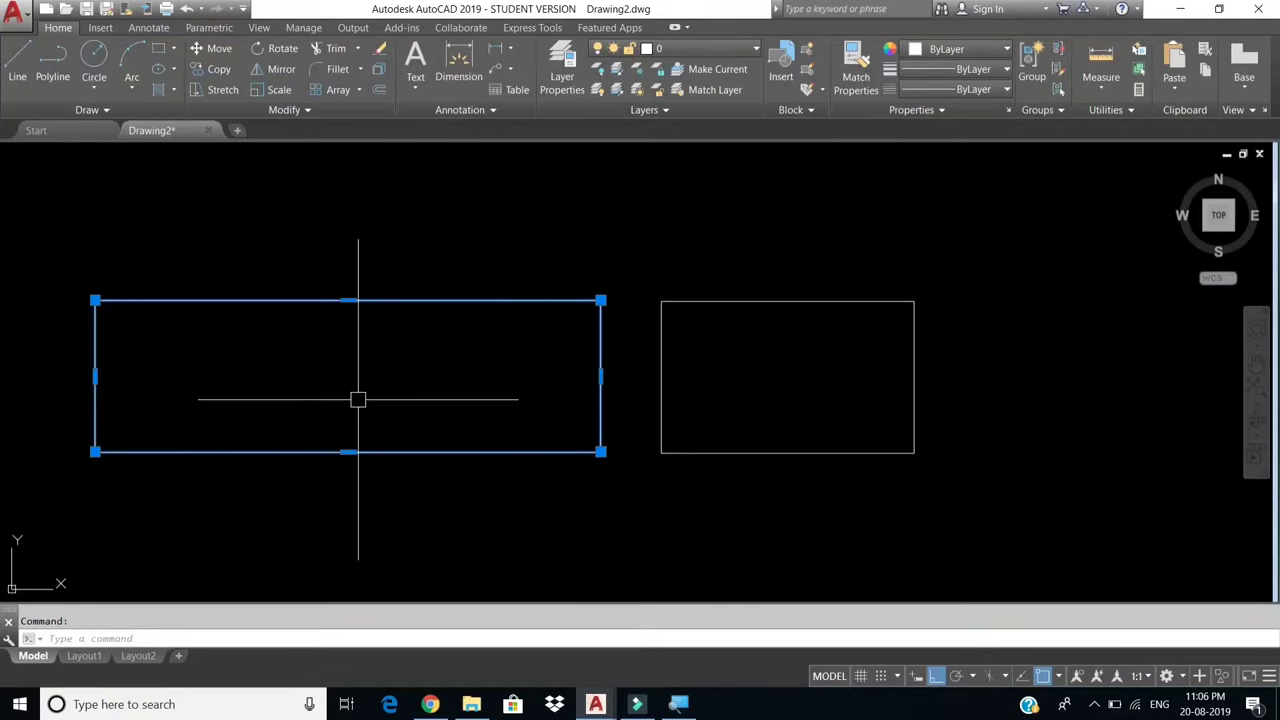
{"action": "key", "text": "Escape"}
{"action": "left_click", "coordinate": [746, 300]}
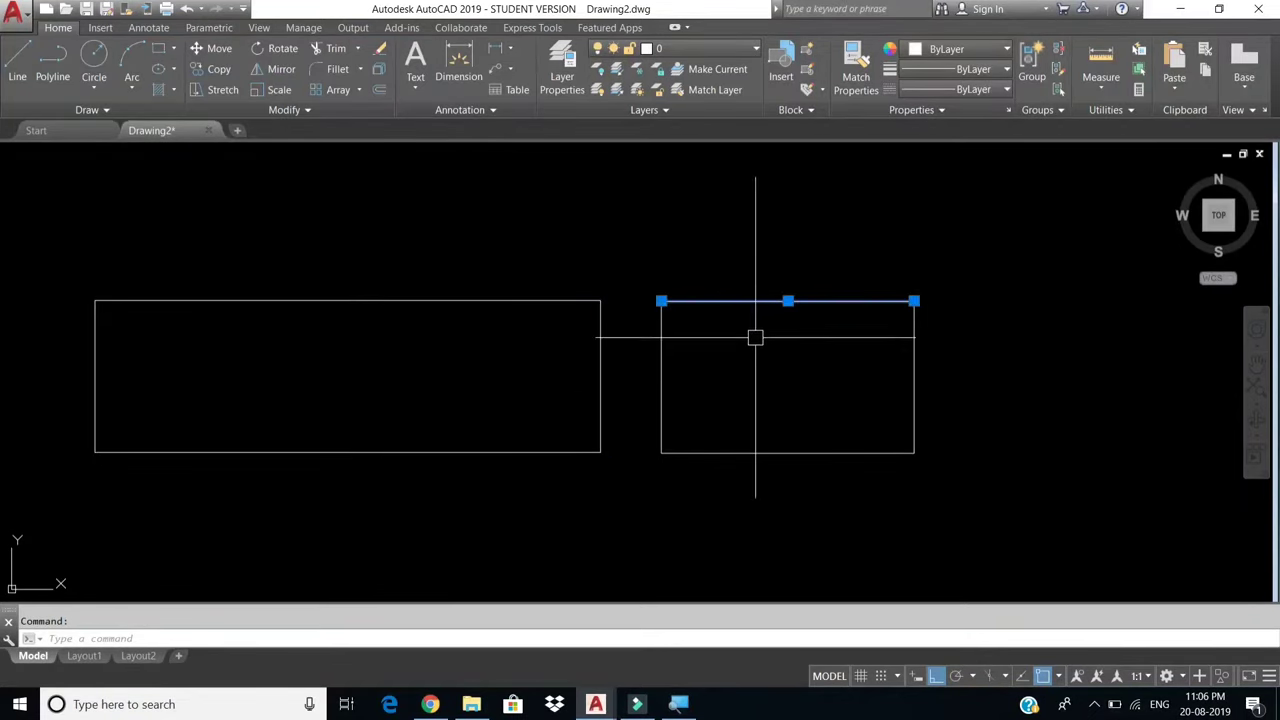
{"action": "left_click", "coordinate": [662, 366]}
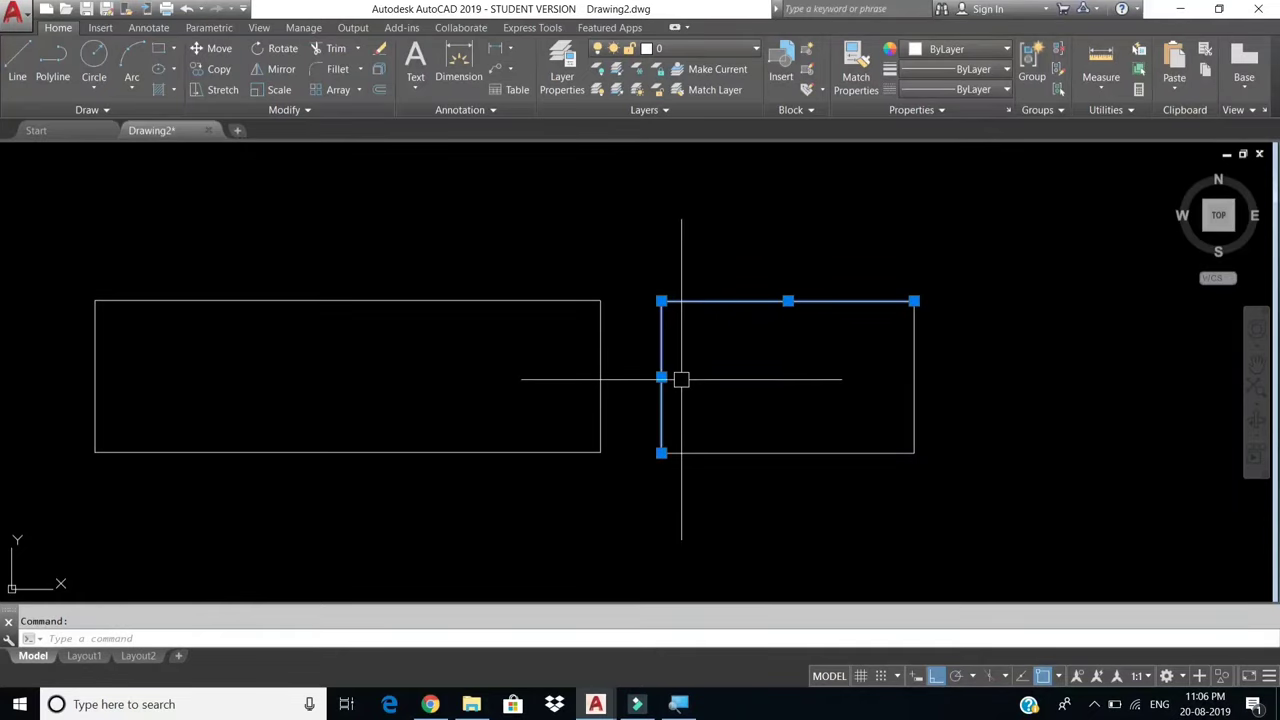
{"action": "key", "text": "Escape"}
{"action": "left_click", "coordinate": [748, 452]}
{"action": "key", "text": "Escape"}
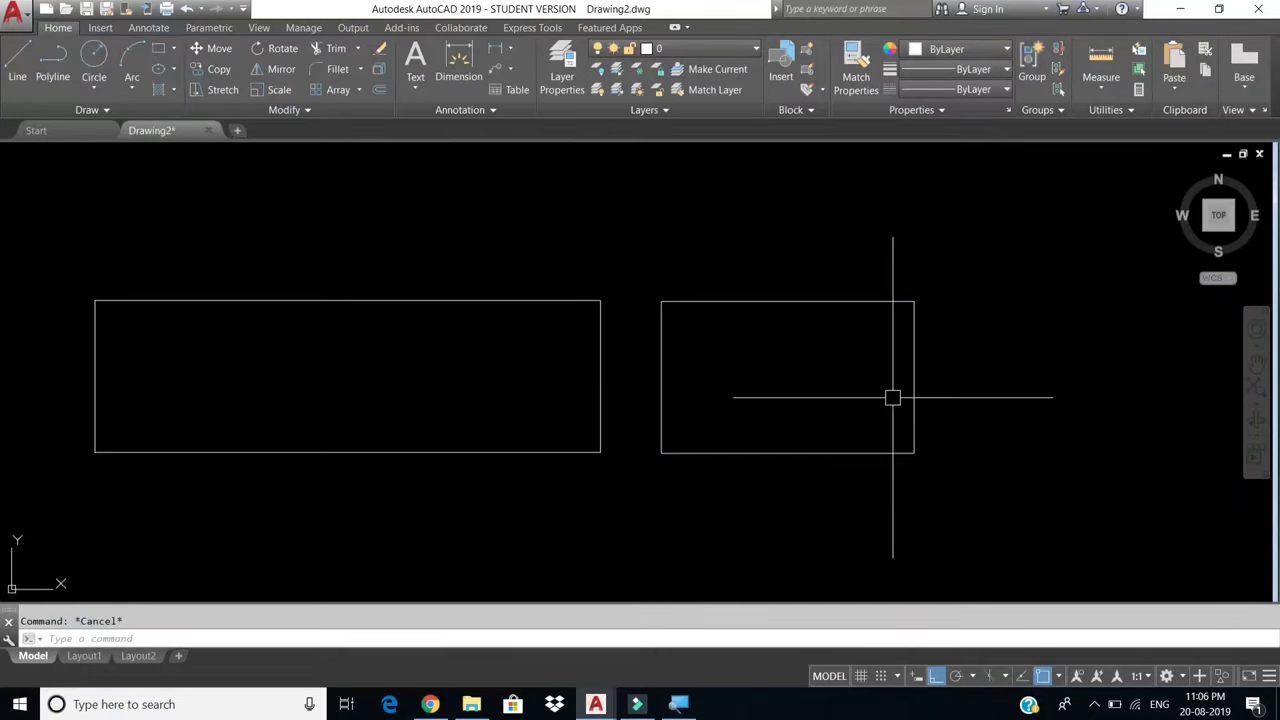
{"action": "left_click", "coordinate": [911, 399]}
{"action": "key", "text": "Escape"}
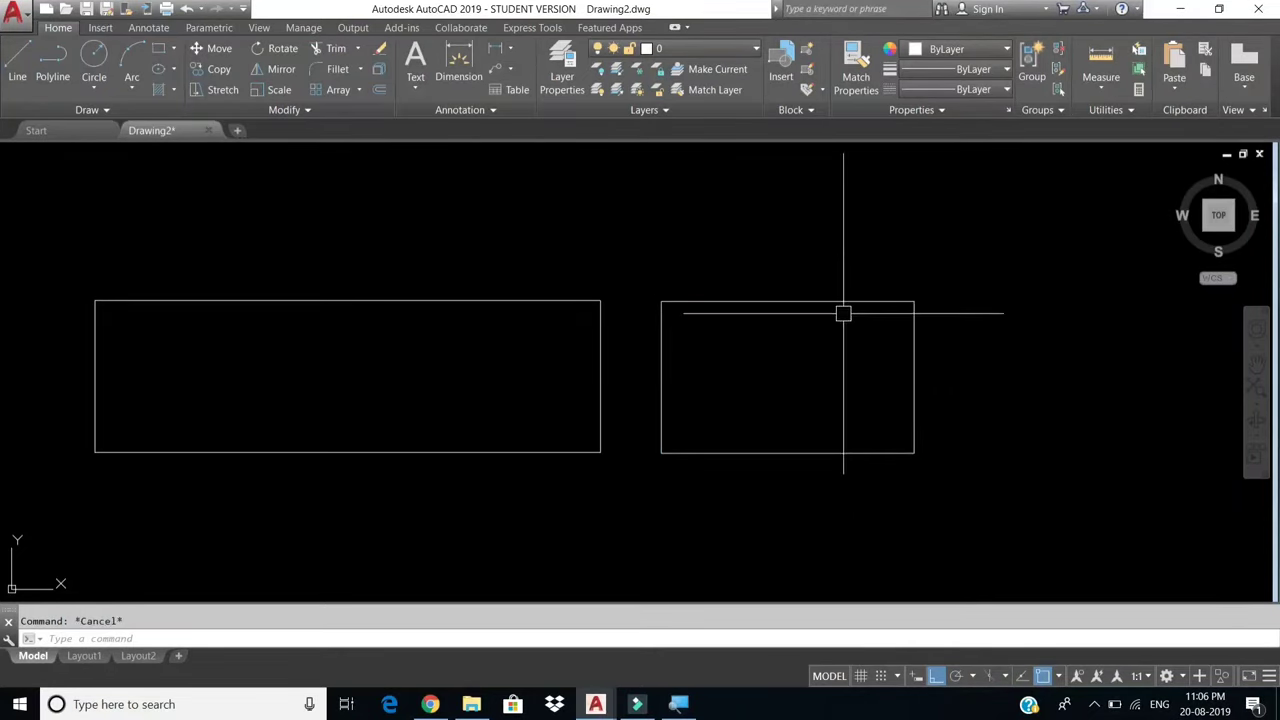
{"action": "left_click", "coordinate": [830, 301]}
{"action": "key", "text": "Escape"}
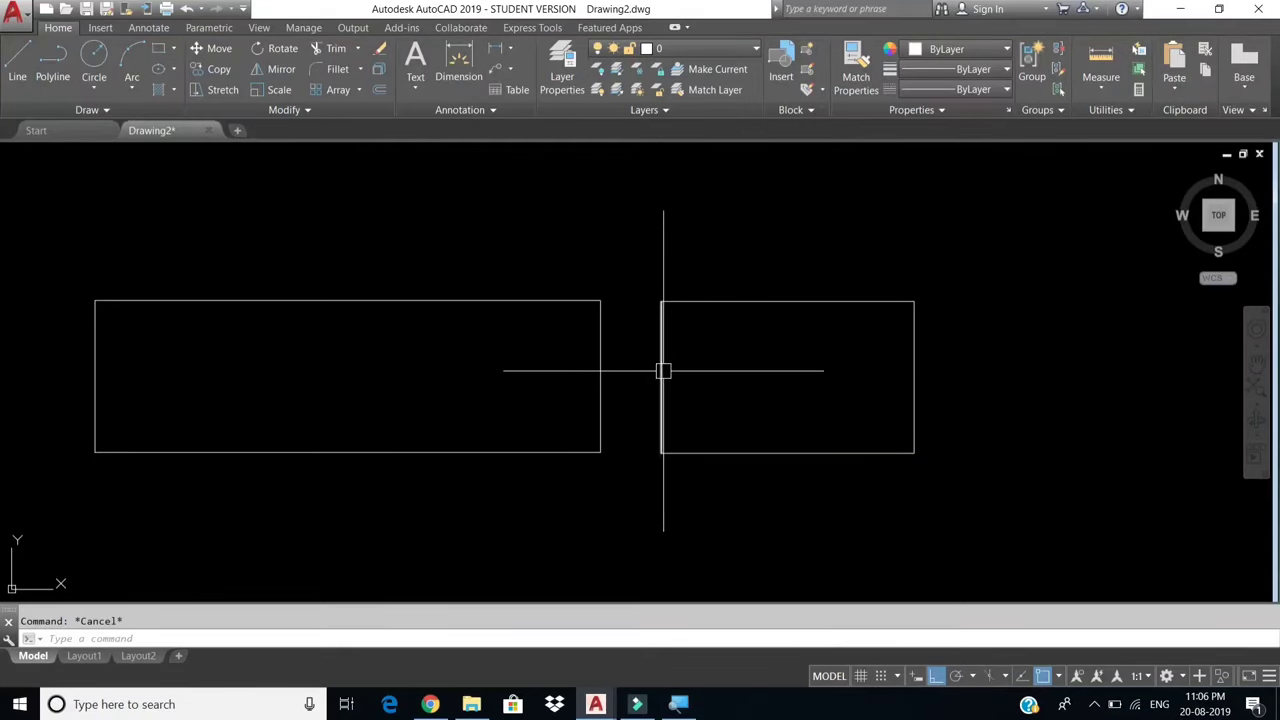
{"action": "left_click", "coordinate": [663, 371]}
{"action": "key", "text": "Escape"}
Crossing-select the right rectangle, pick the left one, then select all objects.
{"action": "left_click", "coordinate": [972, 253]}
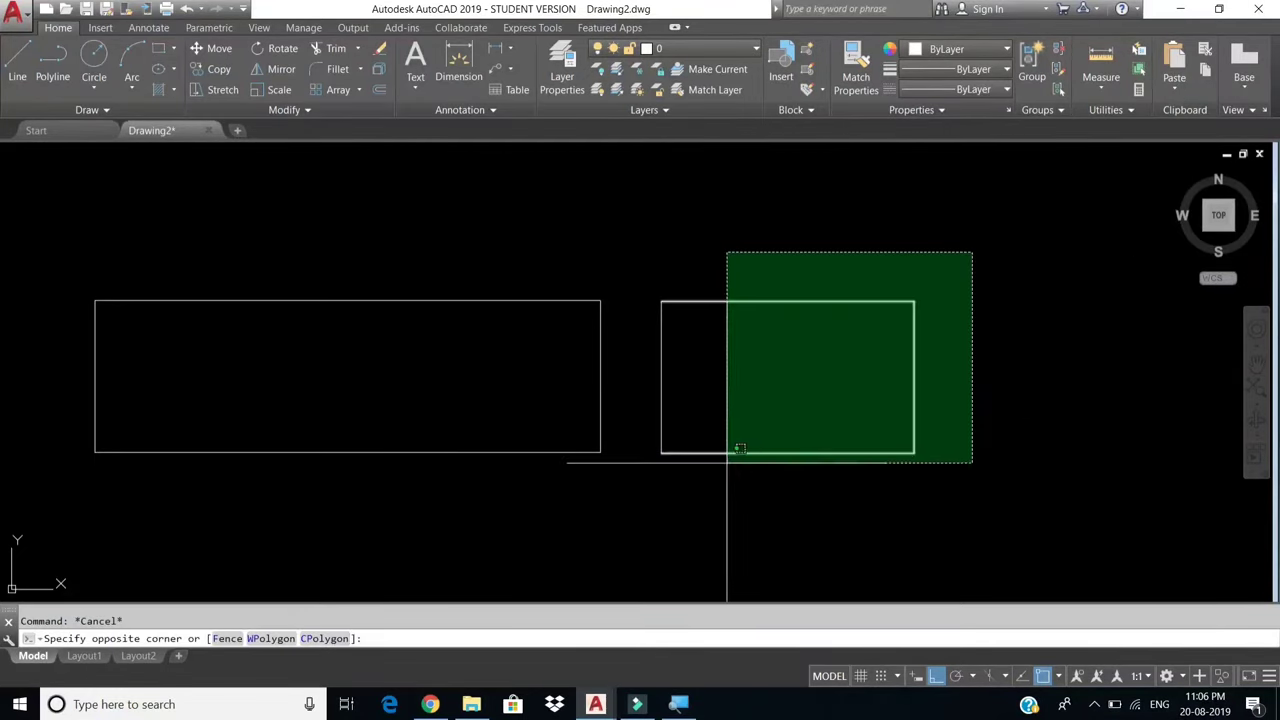
{"action": "left_click", "coordinate": [663, 457]}
{"action": "key", "text": "Escape"}
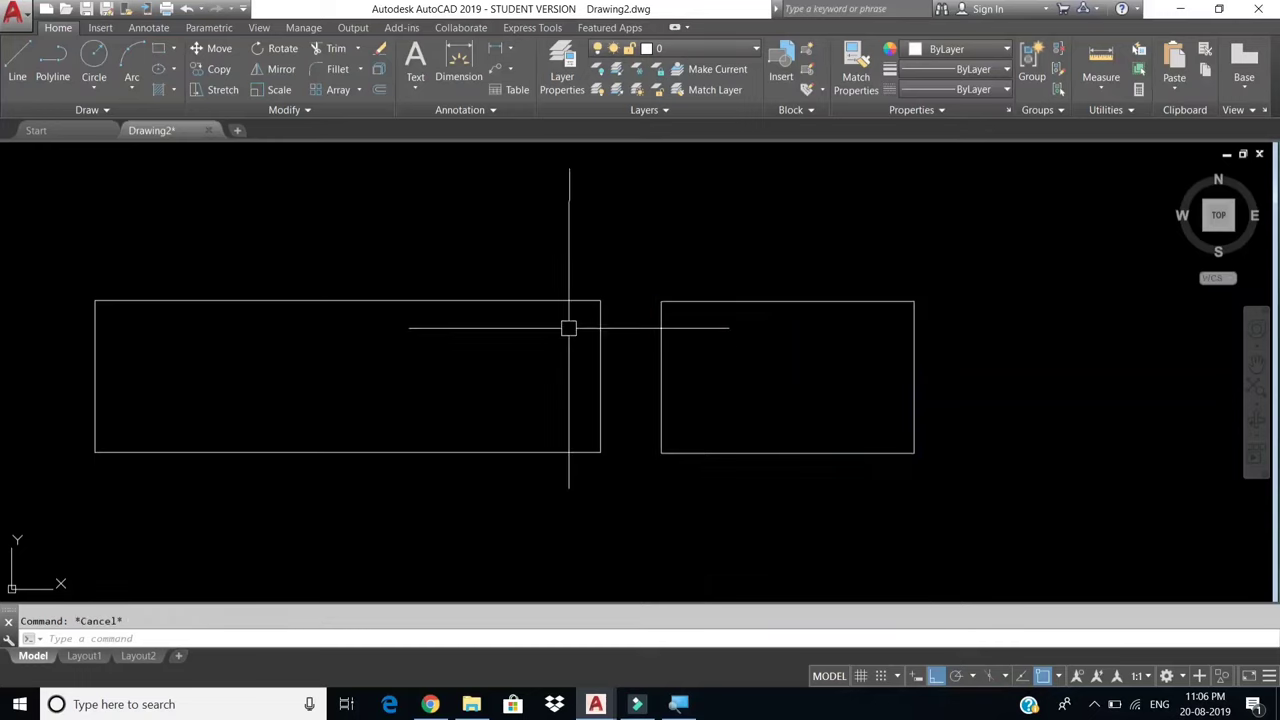
{"action": "left_click", "coordinate": [556, 300]}
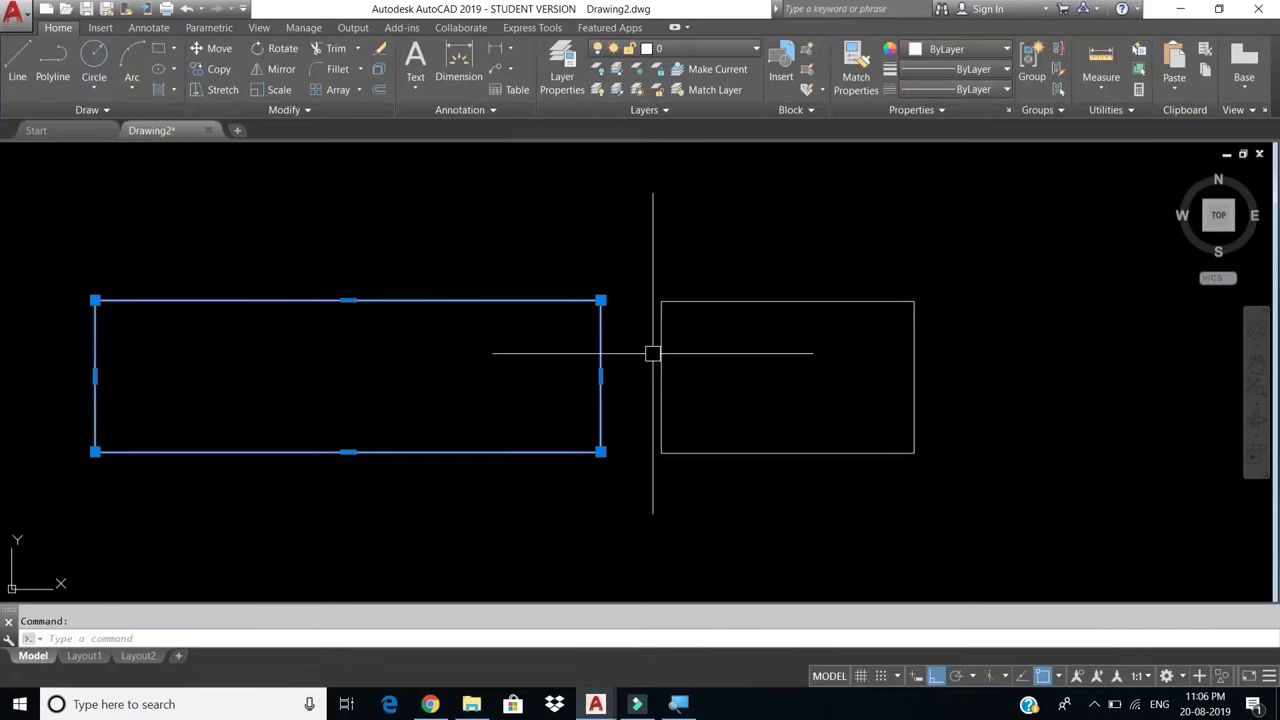
{"action": "key", "text": "ctrl+a"}
Erase both rectangles, then begin a polyline and place its start point.
{"action": "type", "text": "e"}
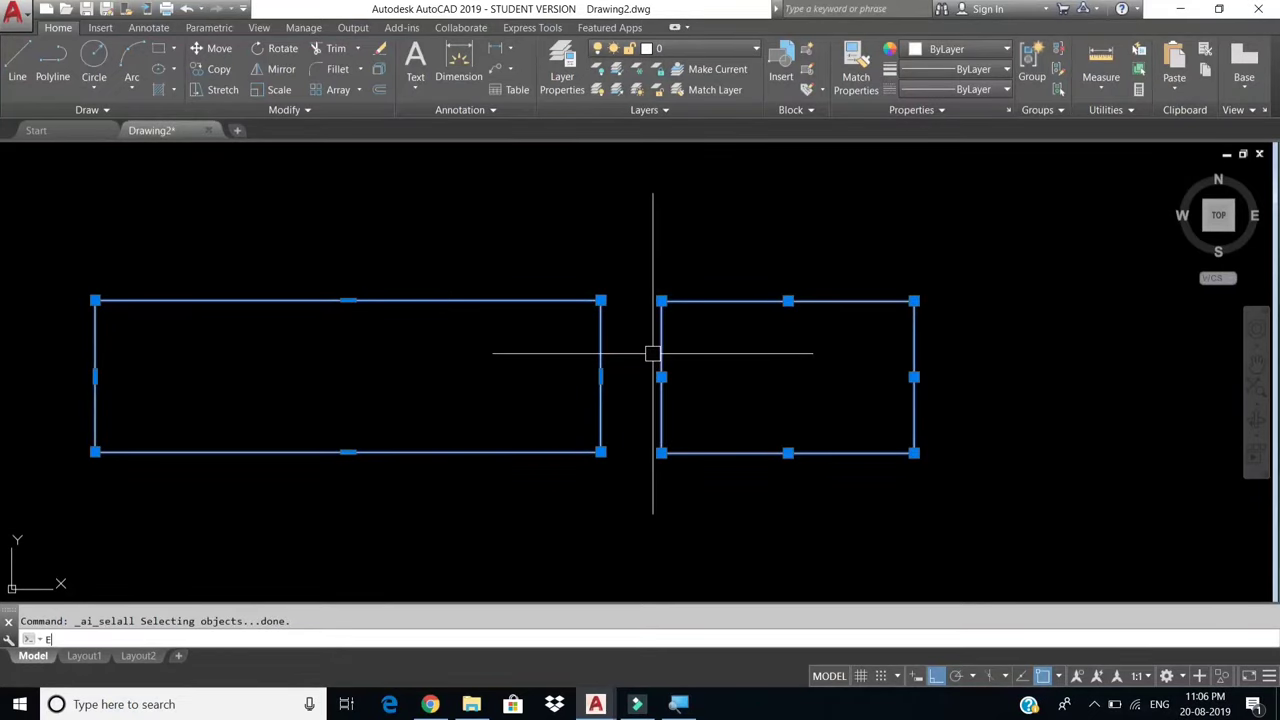
{"action": "key", "text": "Return"}
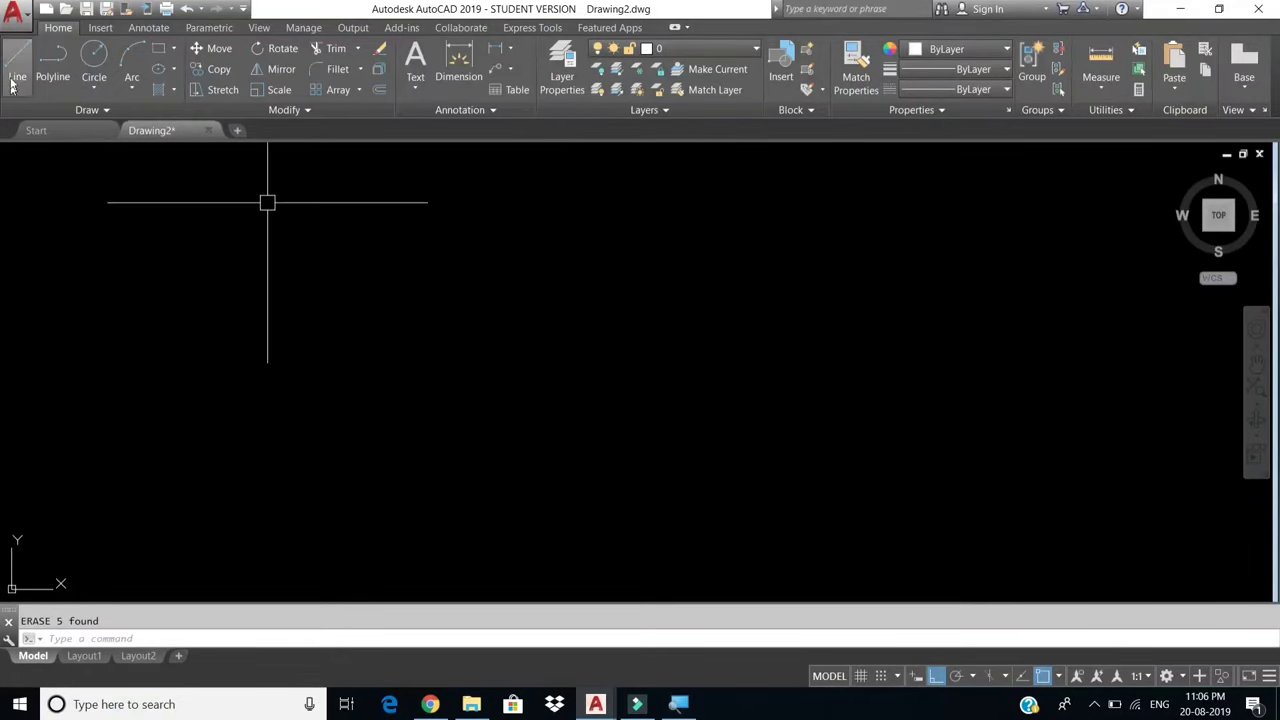
{"action": "left_click", "coordinate": [17, 65]}
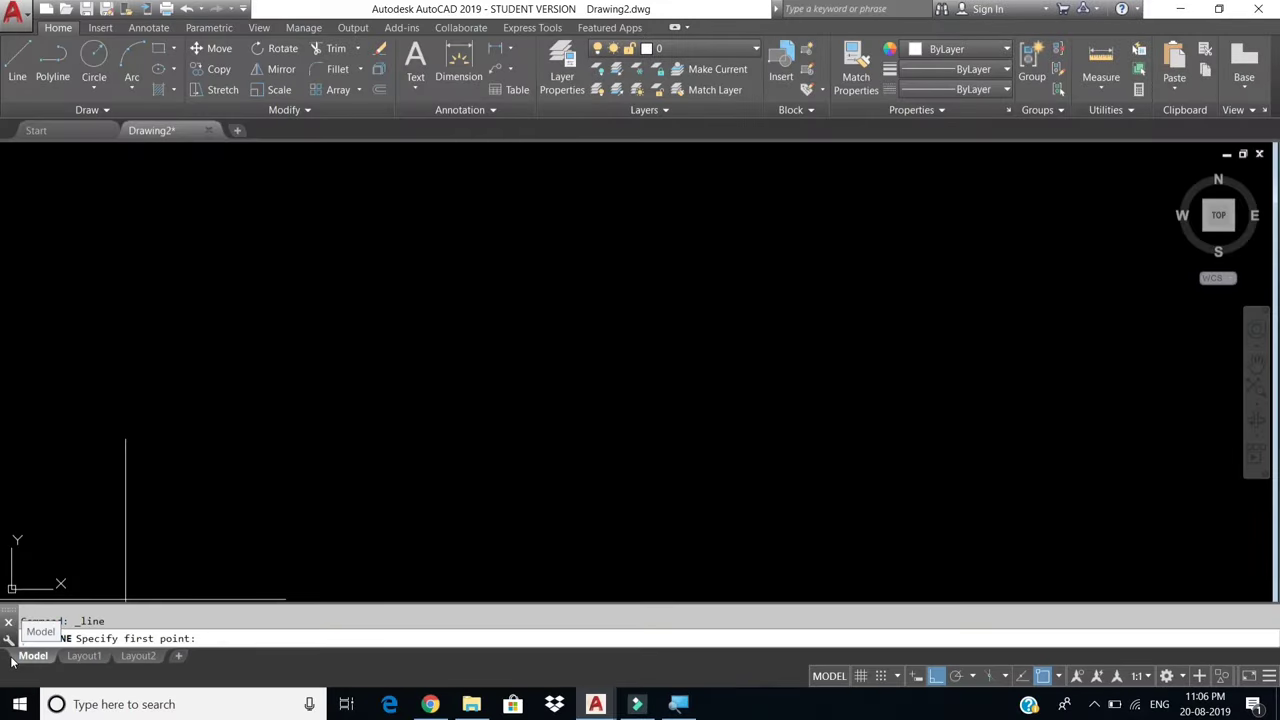
{"action": "key", "text": "Escape"}
{"action": "left_click", "coordinate": [52, 65]}
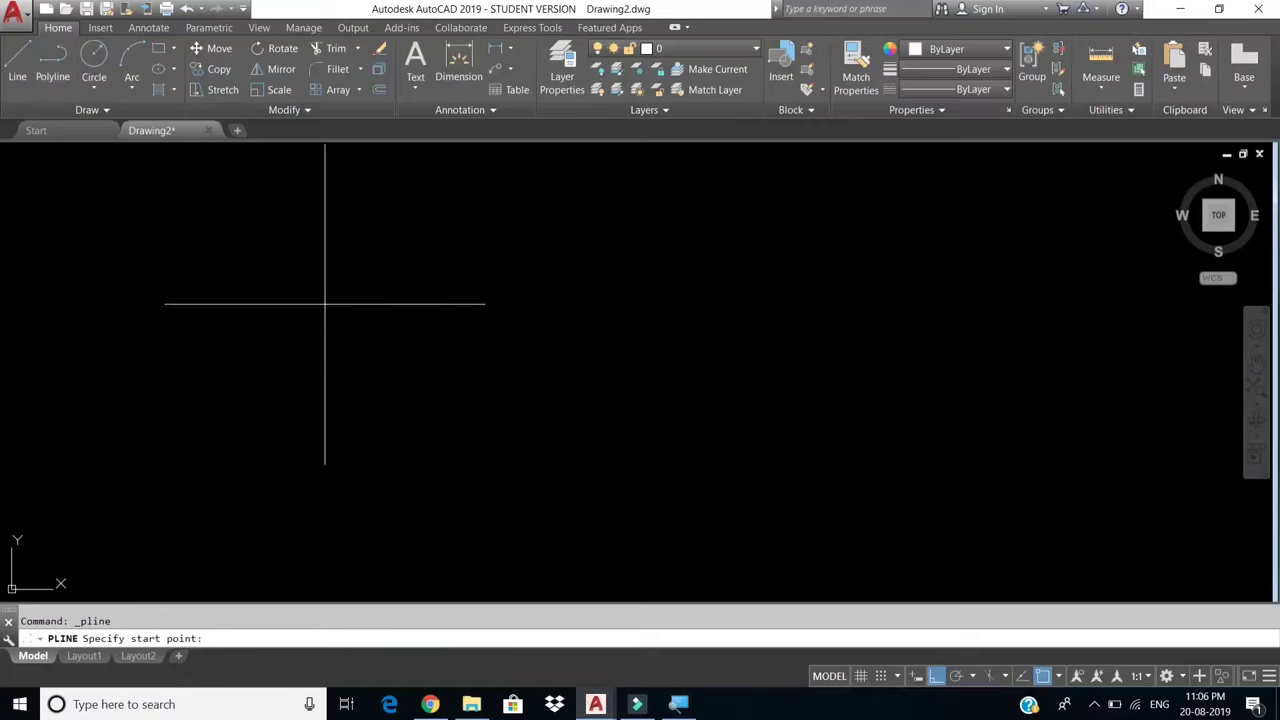
{"action": "left_click", "coordinate": [343, 388]}
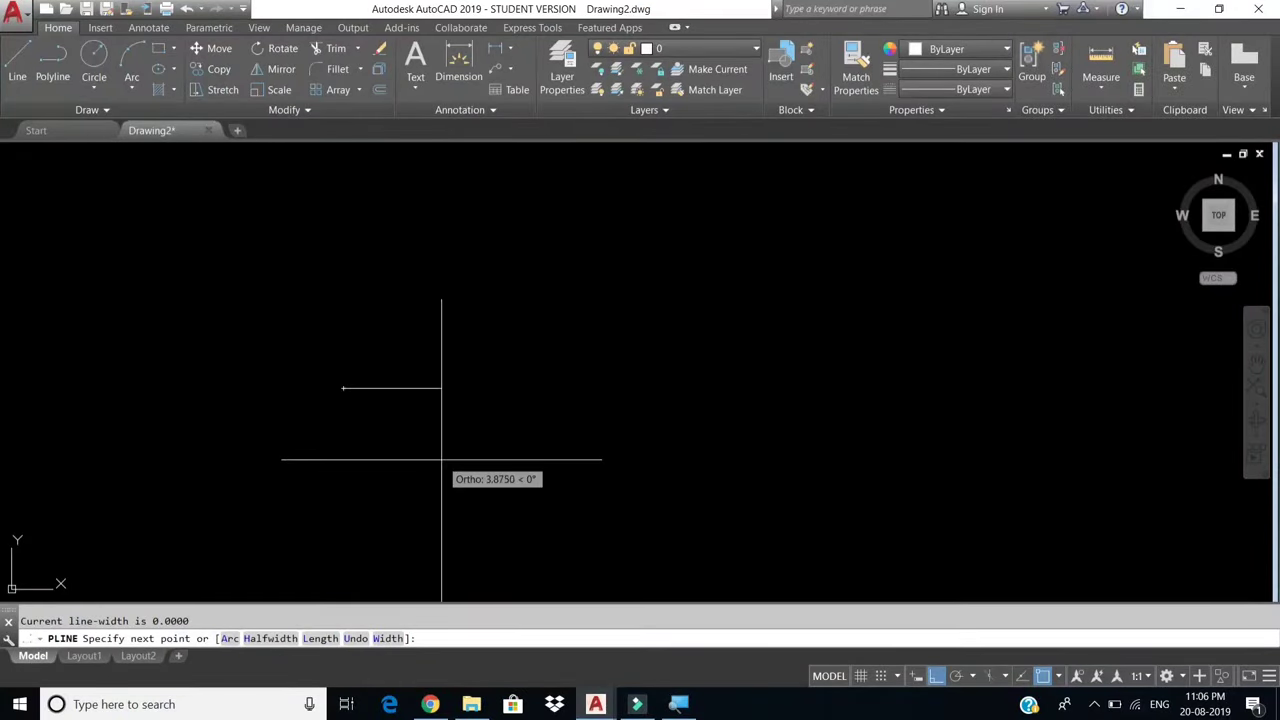
{"action": "key", "text": "Escape"}
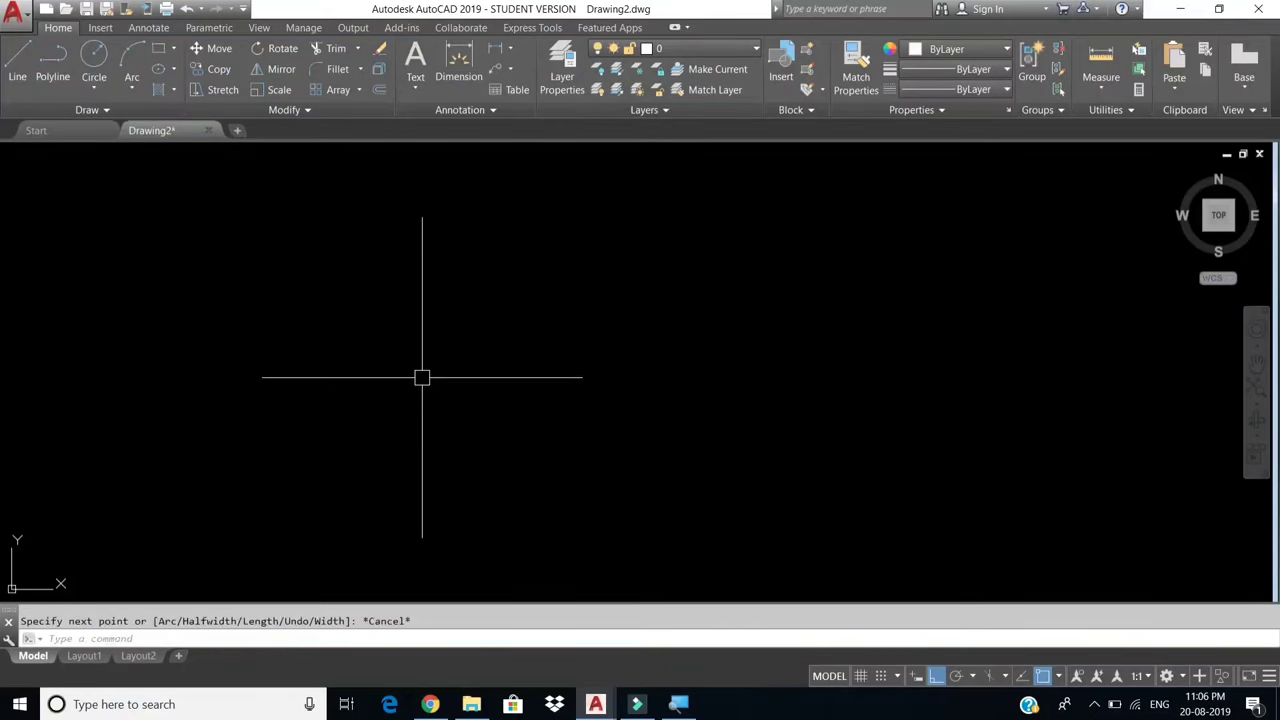
{"action": "left_click", "coordinate": [133, 90]}
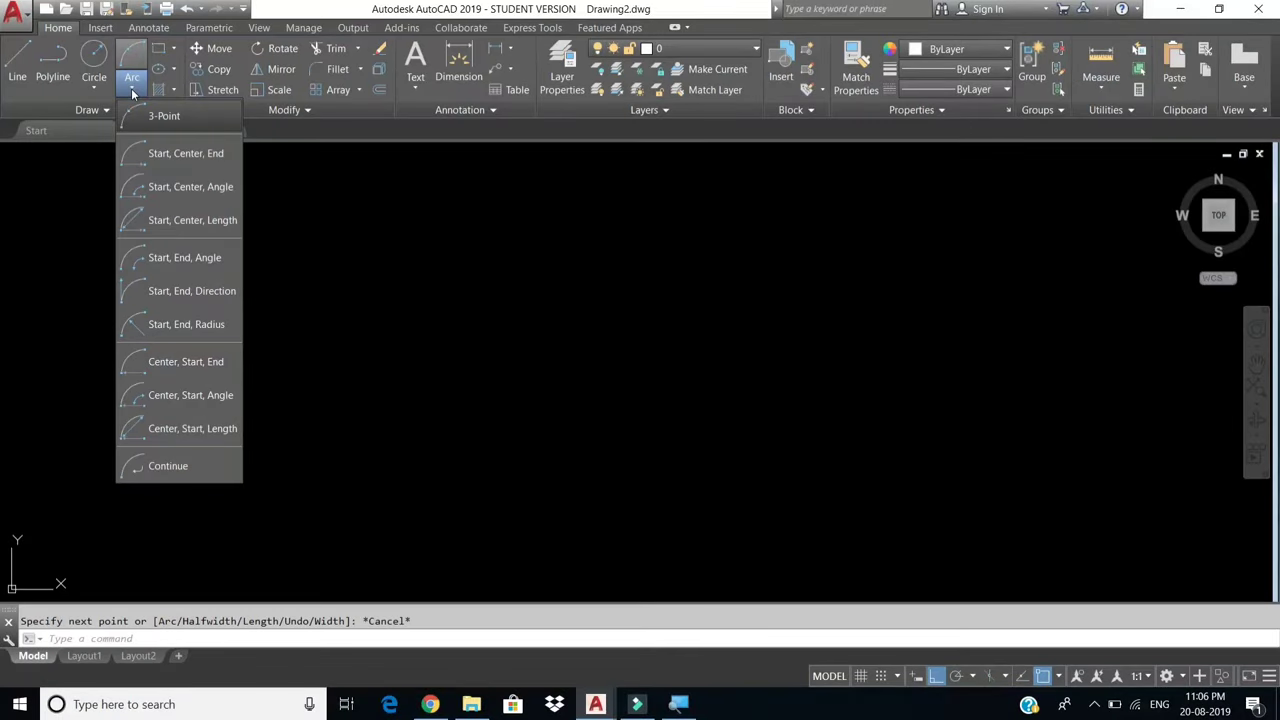
{"action": "left_click", "coordinate": [131, 88]}
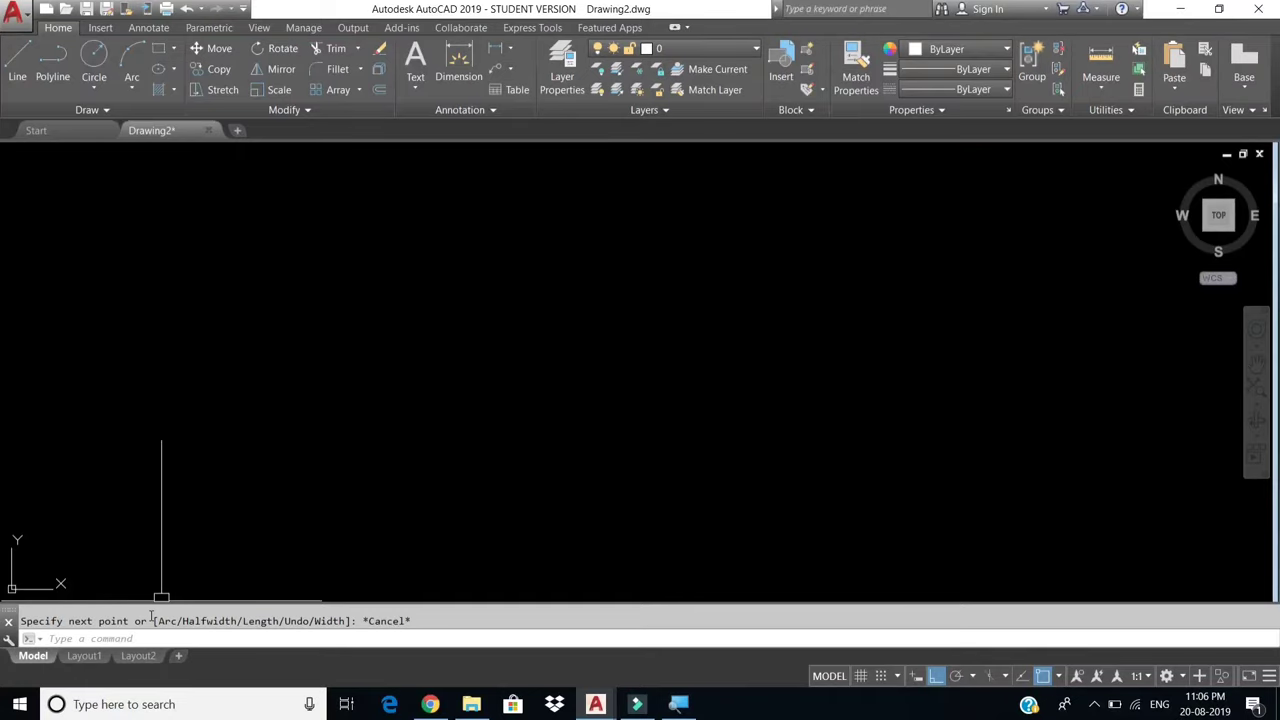
{"action": "type", "text": "a"}
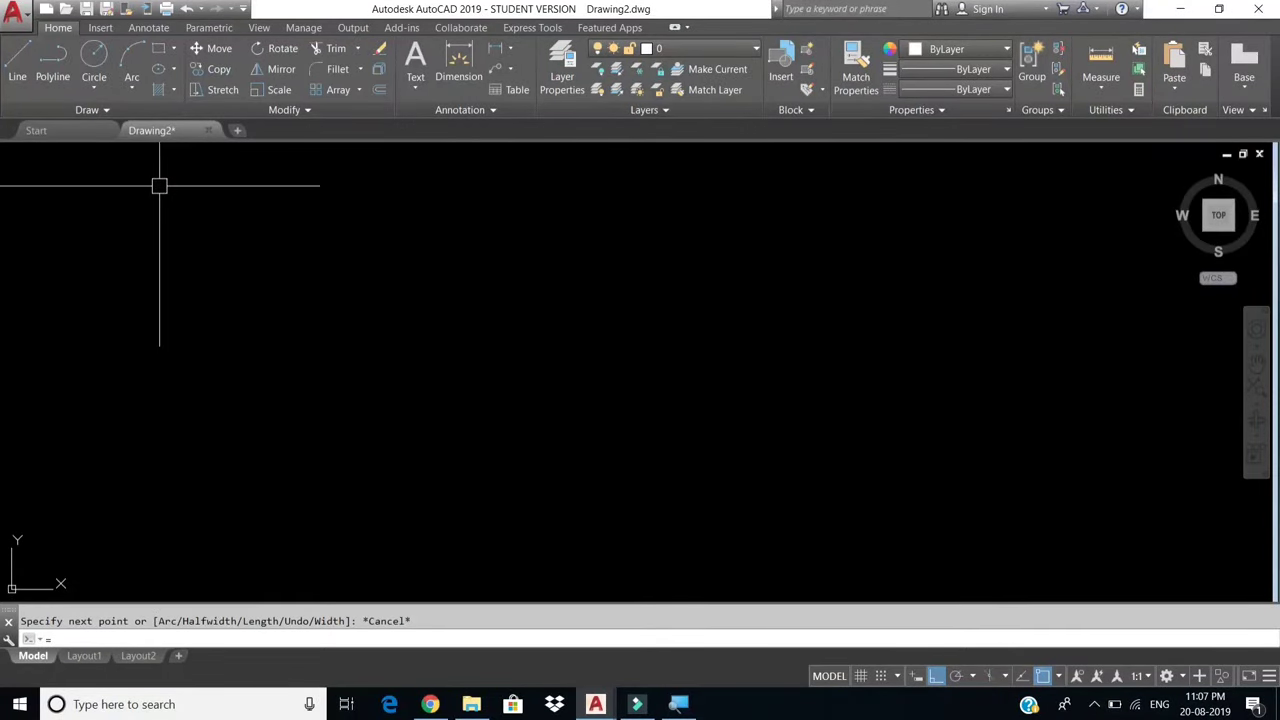
{"action": "key", "text": "Escape"}
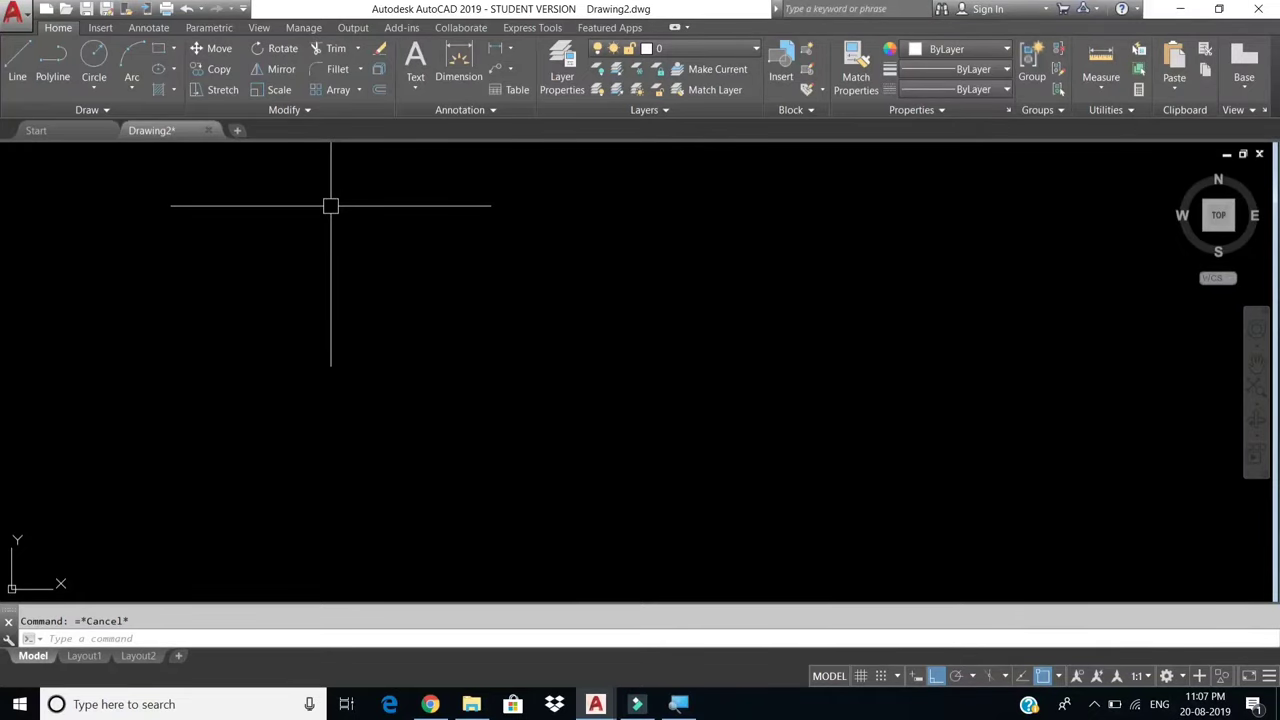
{"action": "left_click", "coordinate": [96, 92]}
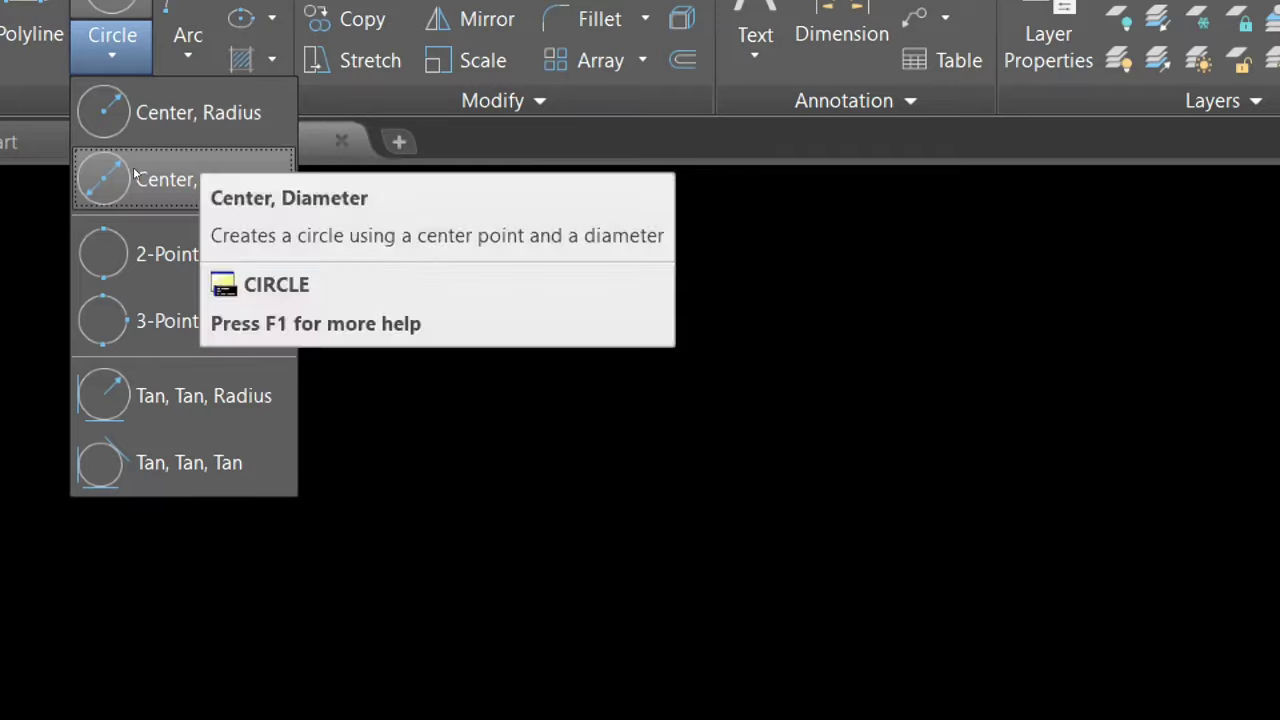
{"action": "key", "text": "Down"}
{"action": "key", "text": "Down"}
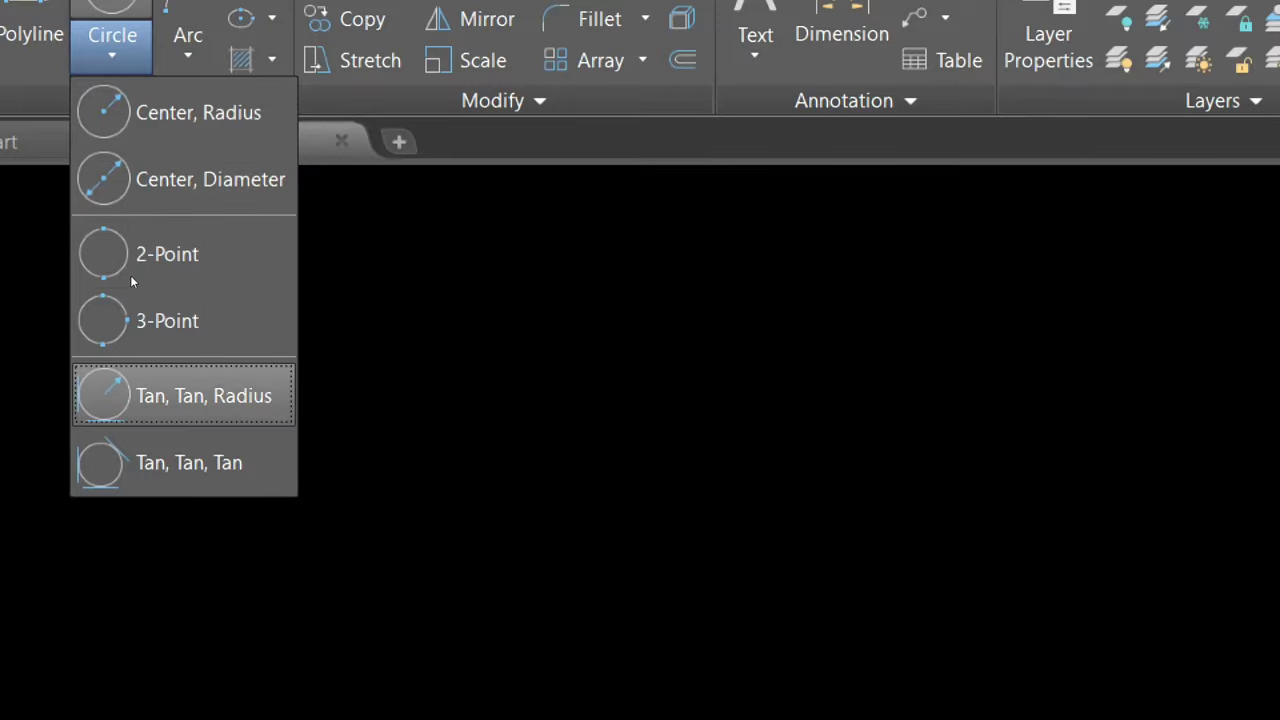
{"action": "key", "text": "Down"}
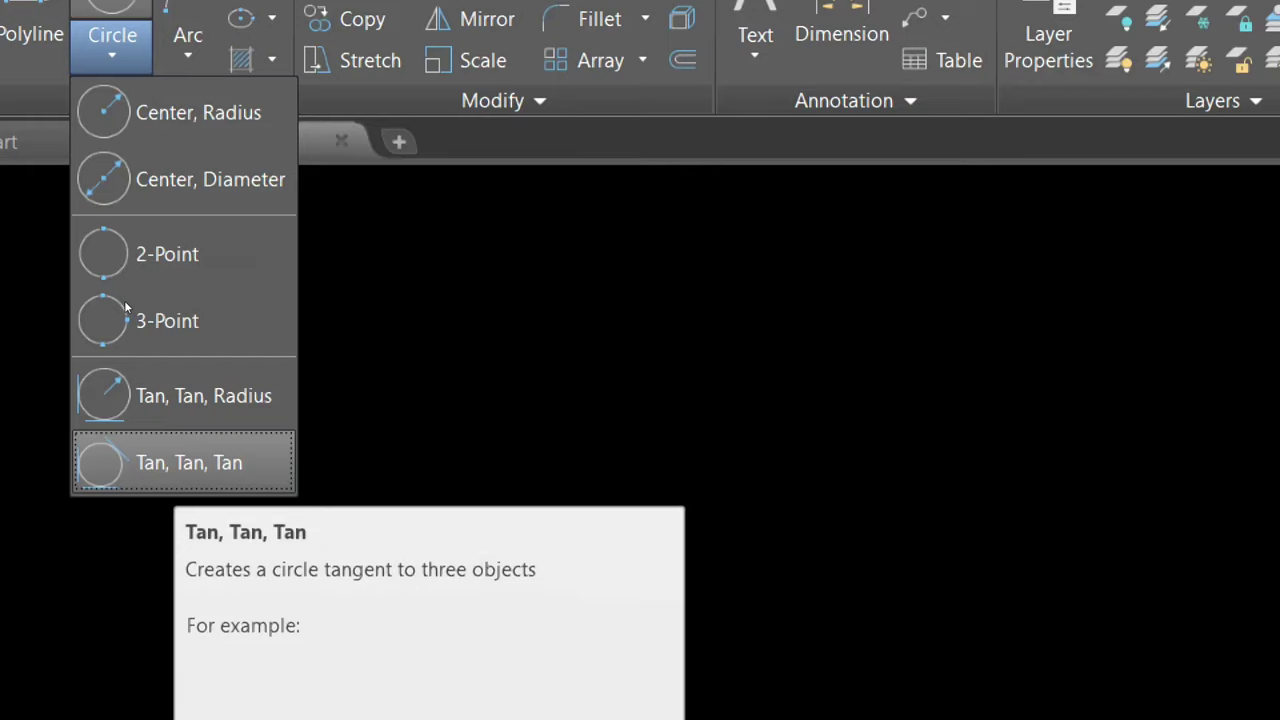
{"action": "key", "text": "Up"}
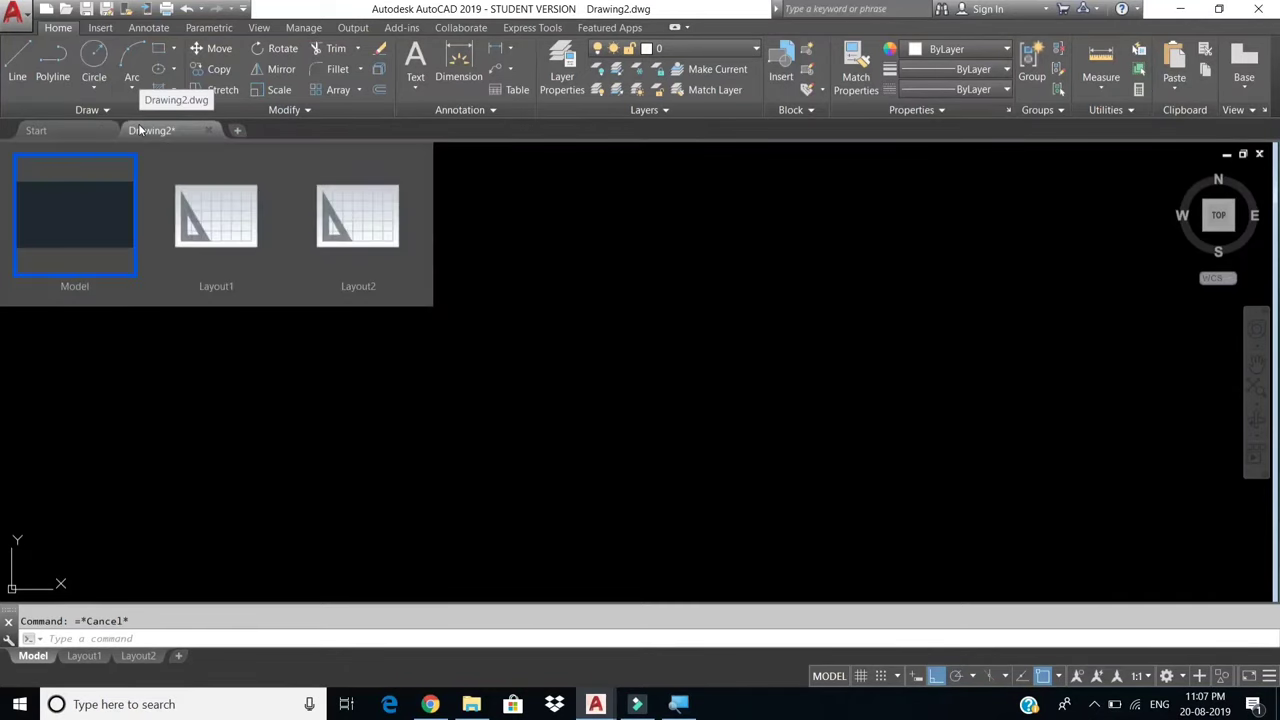
Draw a Center, Radius circle with radius 5.
{"action": "mouse_move", "coordinate": [151, 130]}
{"action": "left_click", "coordinate": [94, 88]}
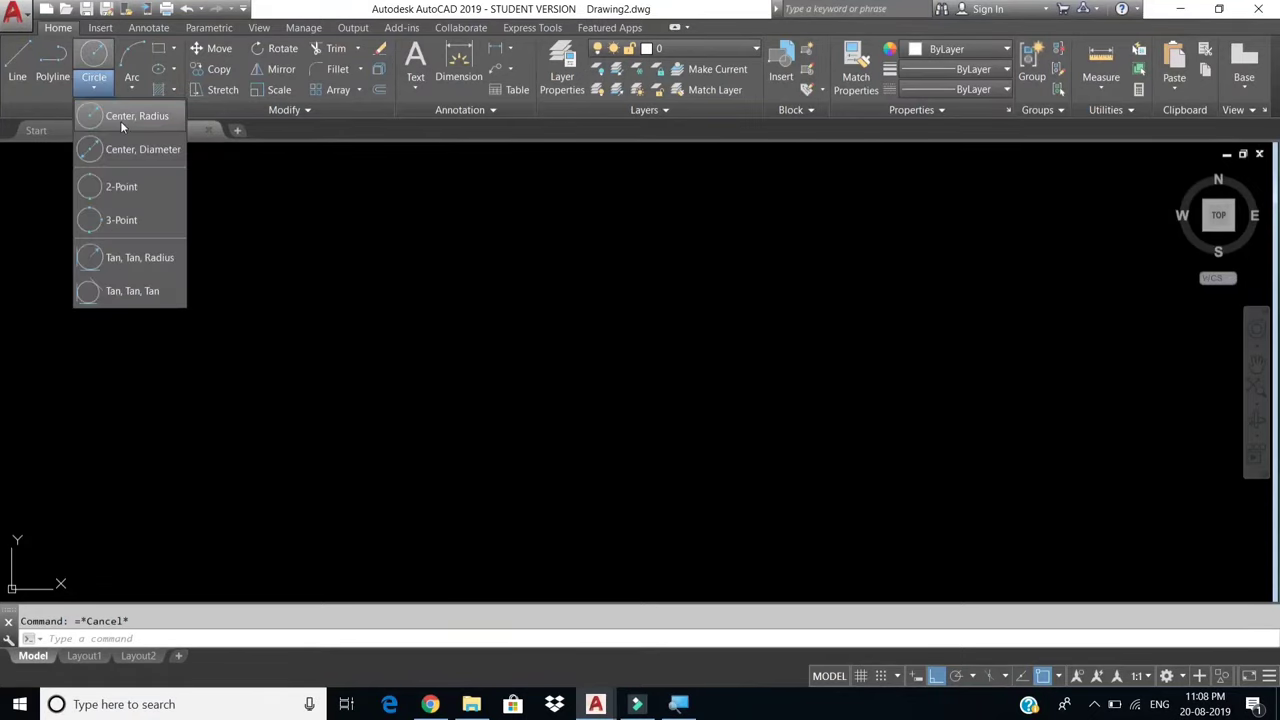
{"action": "left_click", "coordinate": [120, 116]}
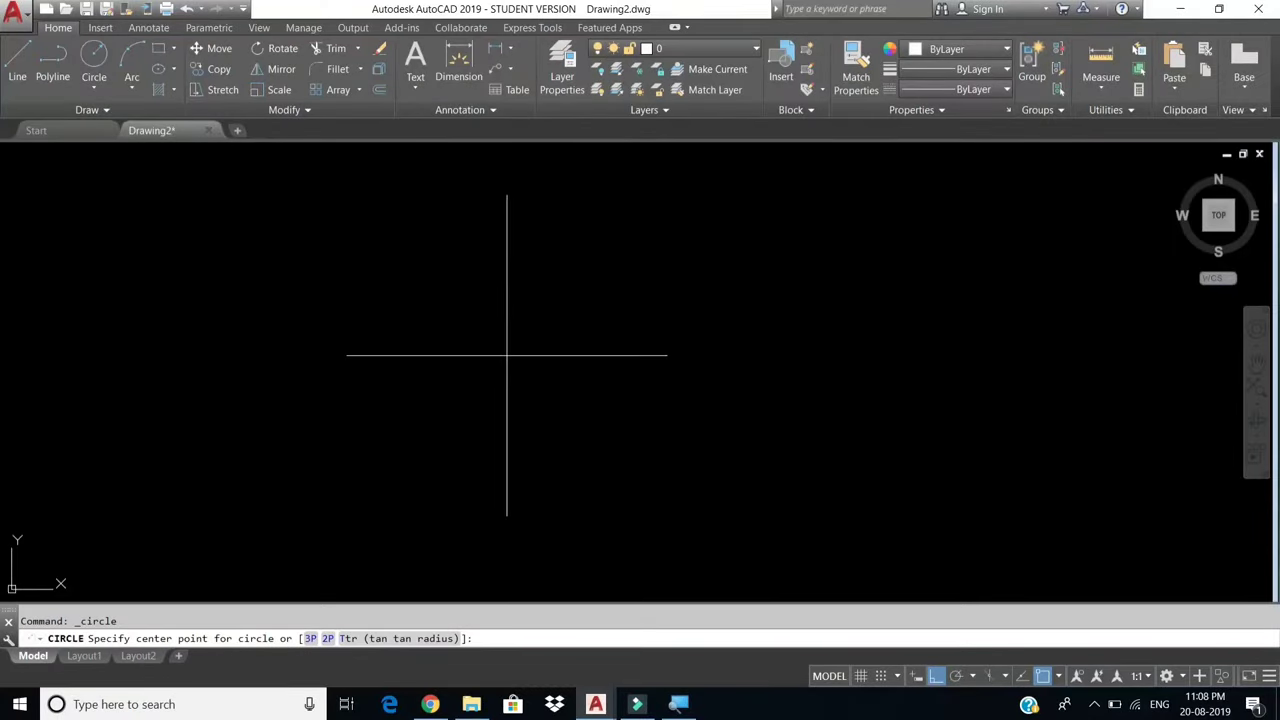
{"action": "left_click", "coordinate": [495, 358]}
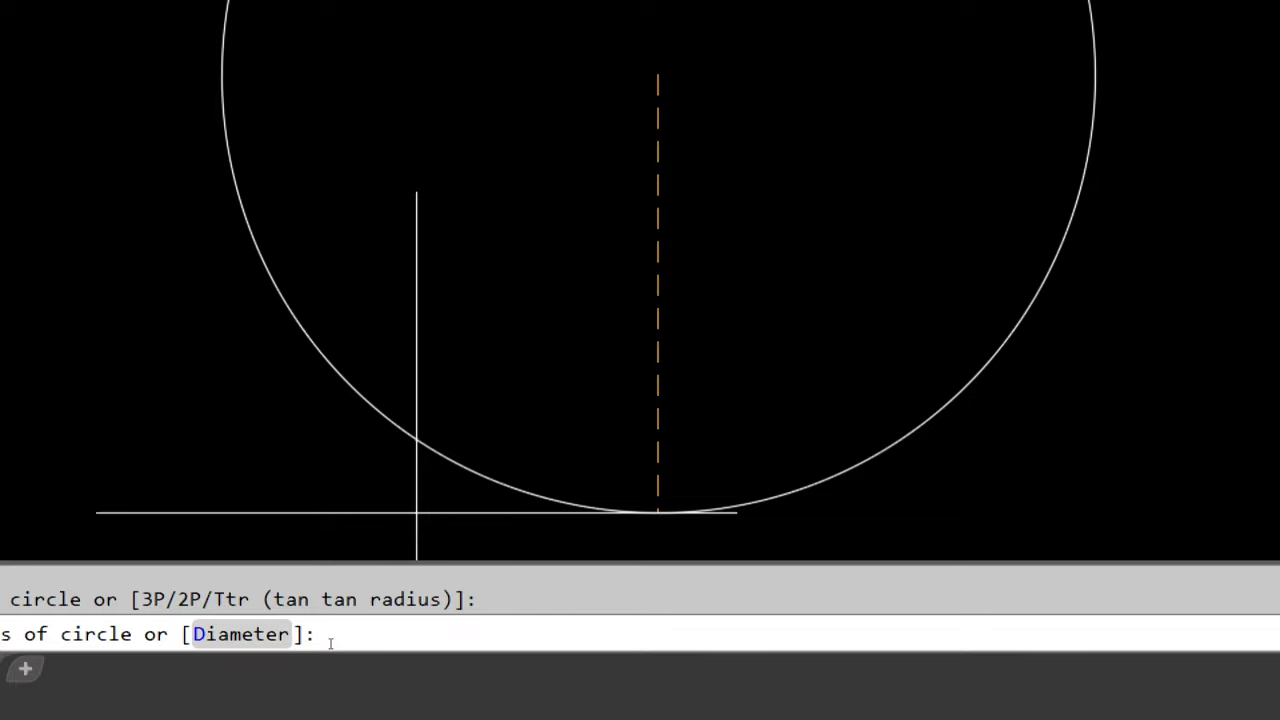
{"action": "type", "text": "5"}
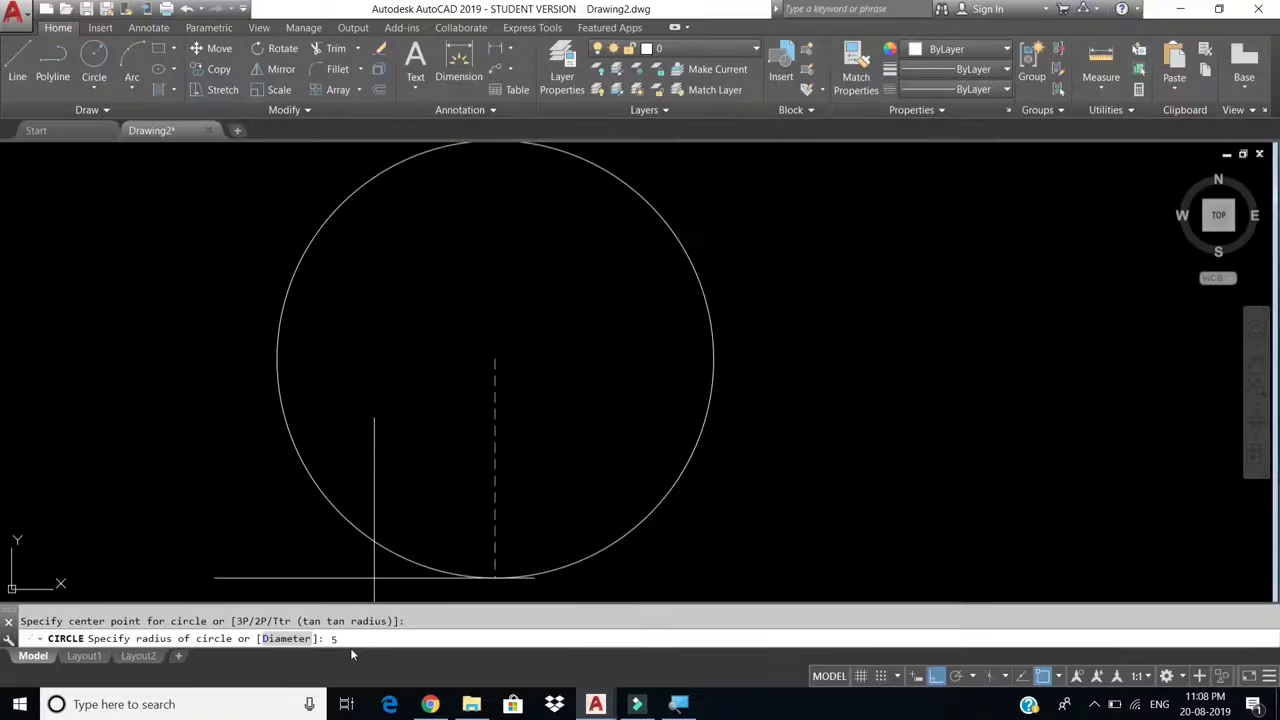
{"action": "key", "text": "Return"}
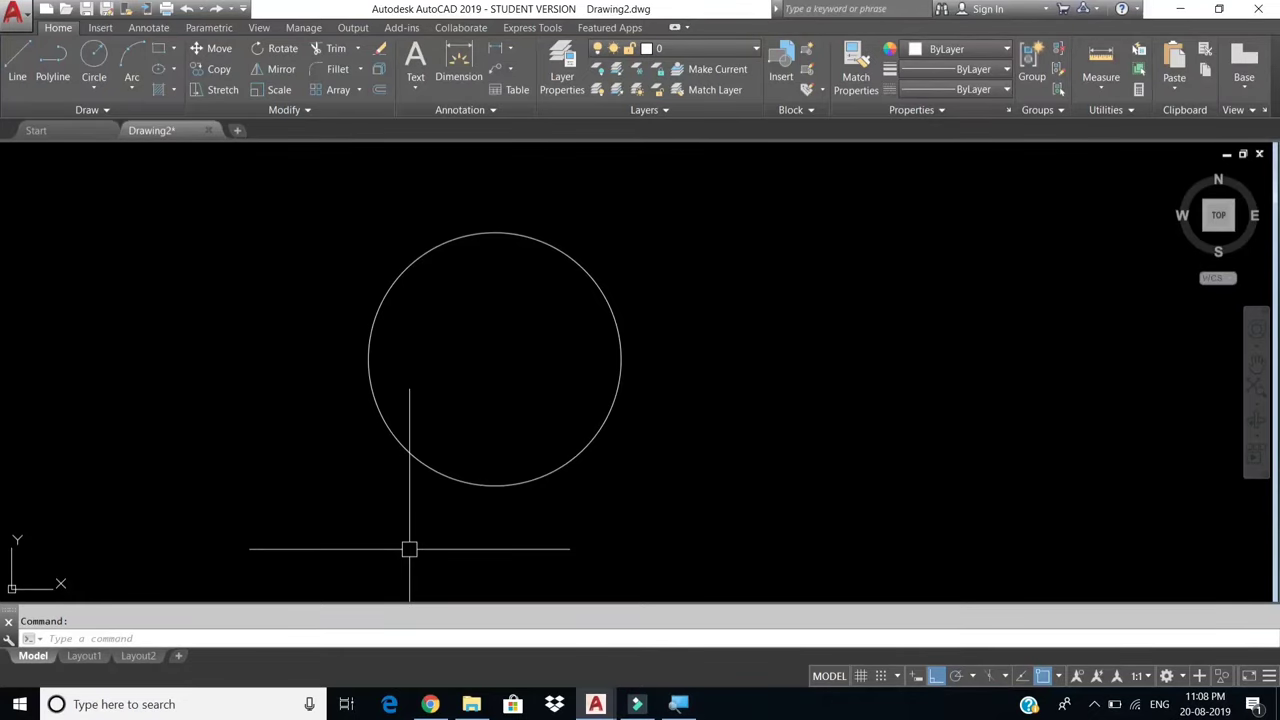
{"action": "type", "text": "DRA"}
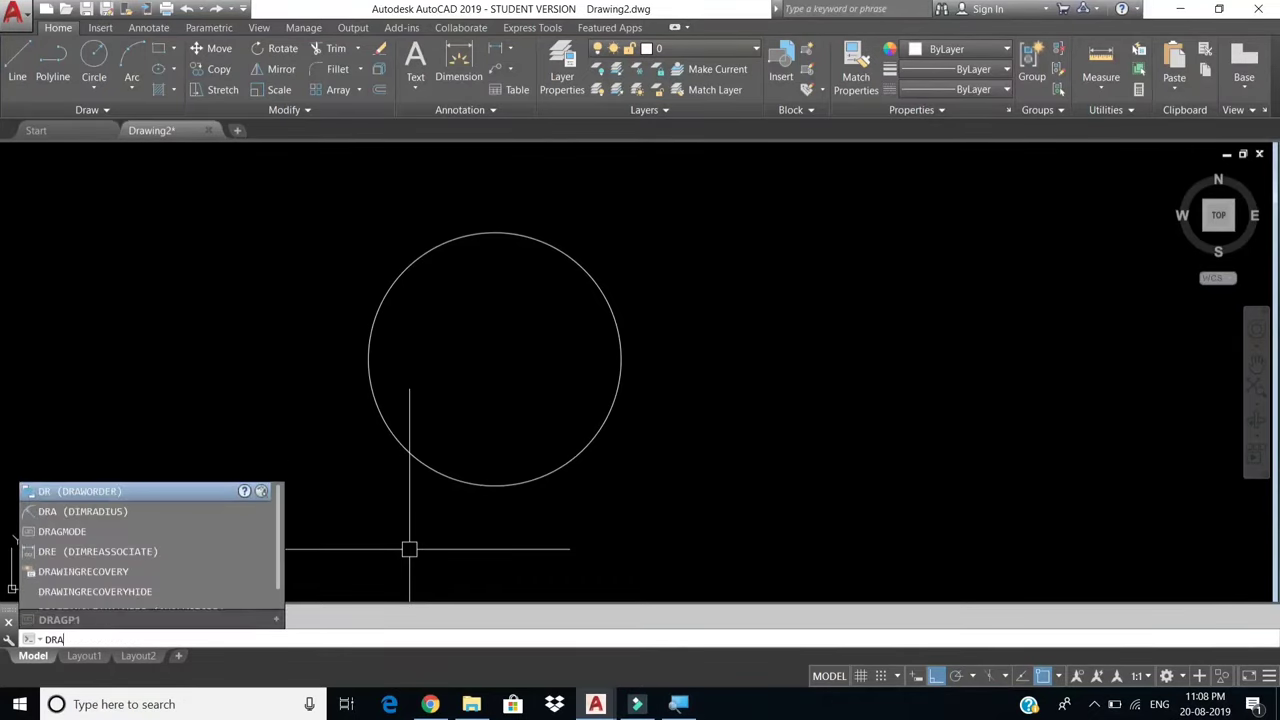
{"action": "key", "text": "Down"}
{"action": "key", "text": "Down"}
{"action": "key", "text": "Down"}
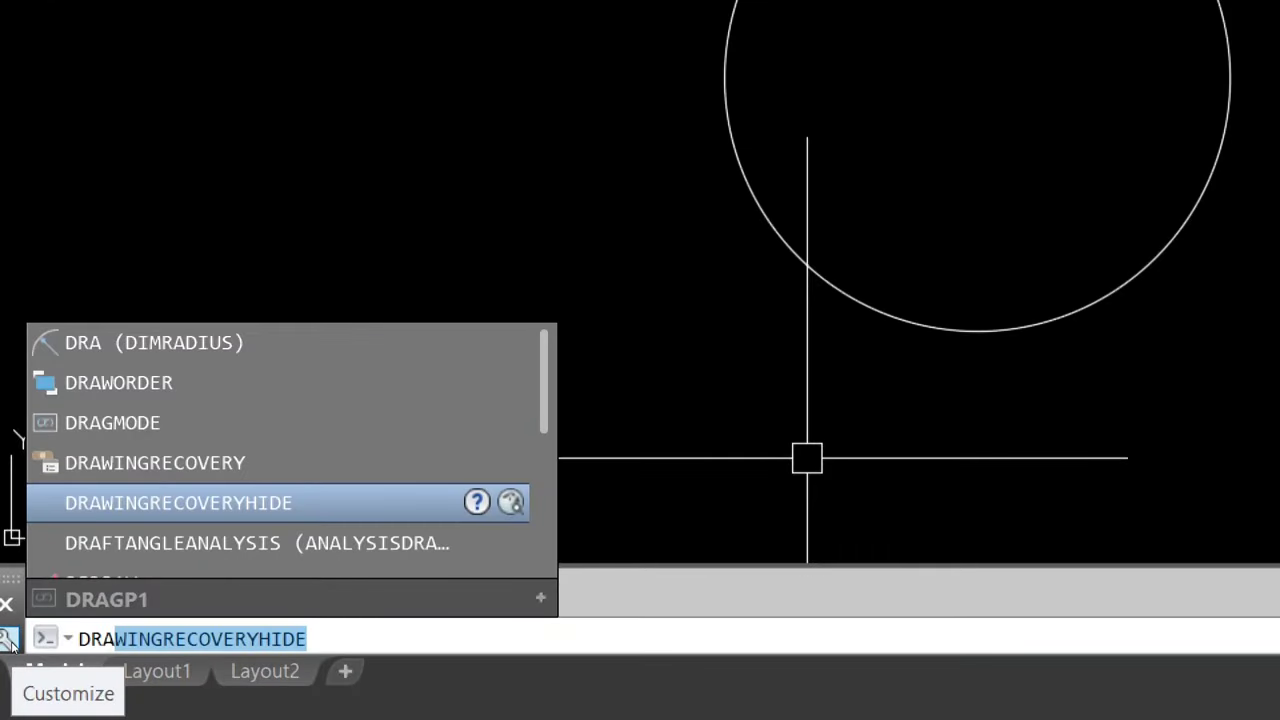
{"action": "key", "text": "Up"}
{"action": "key", "text": "Up"}
{"action": "key", "text": "Up"}
{"action": "key", "text": "Up"}
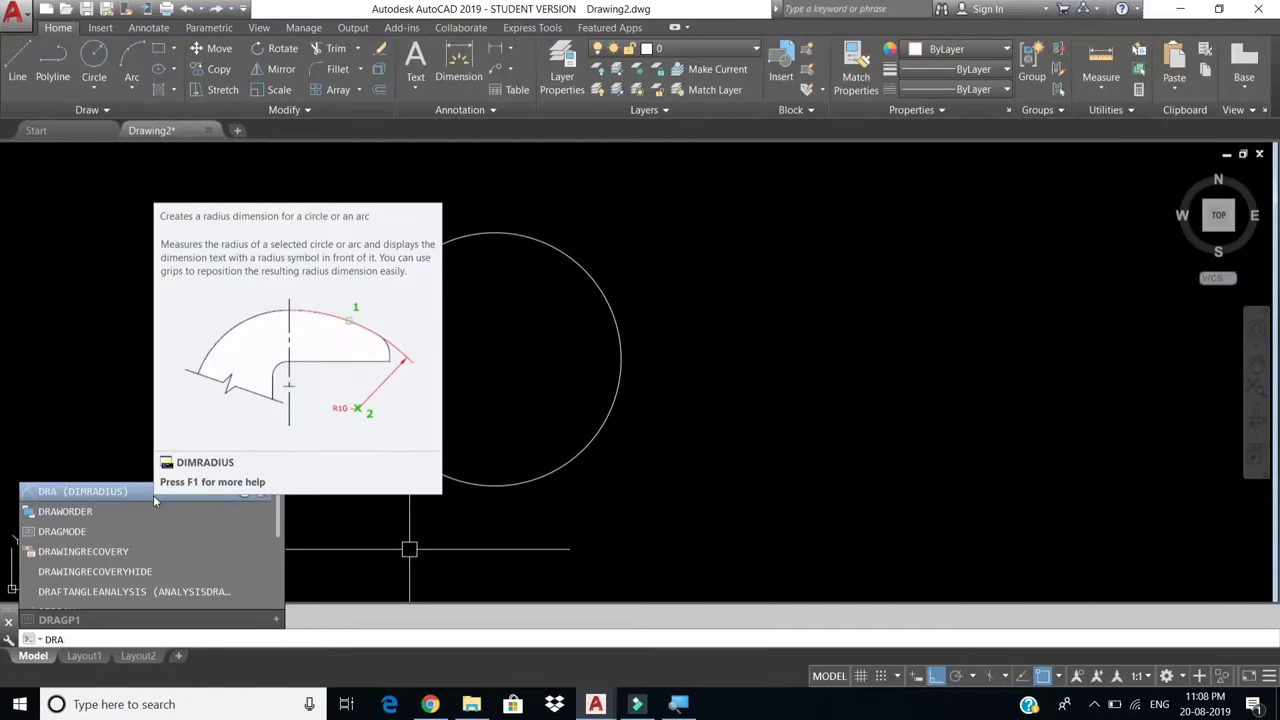
{"action": "key", "text": "Return"}
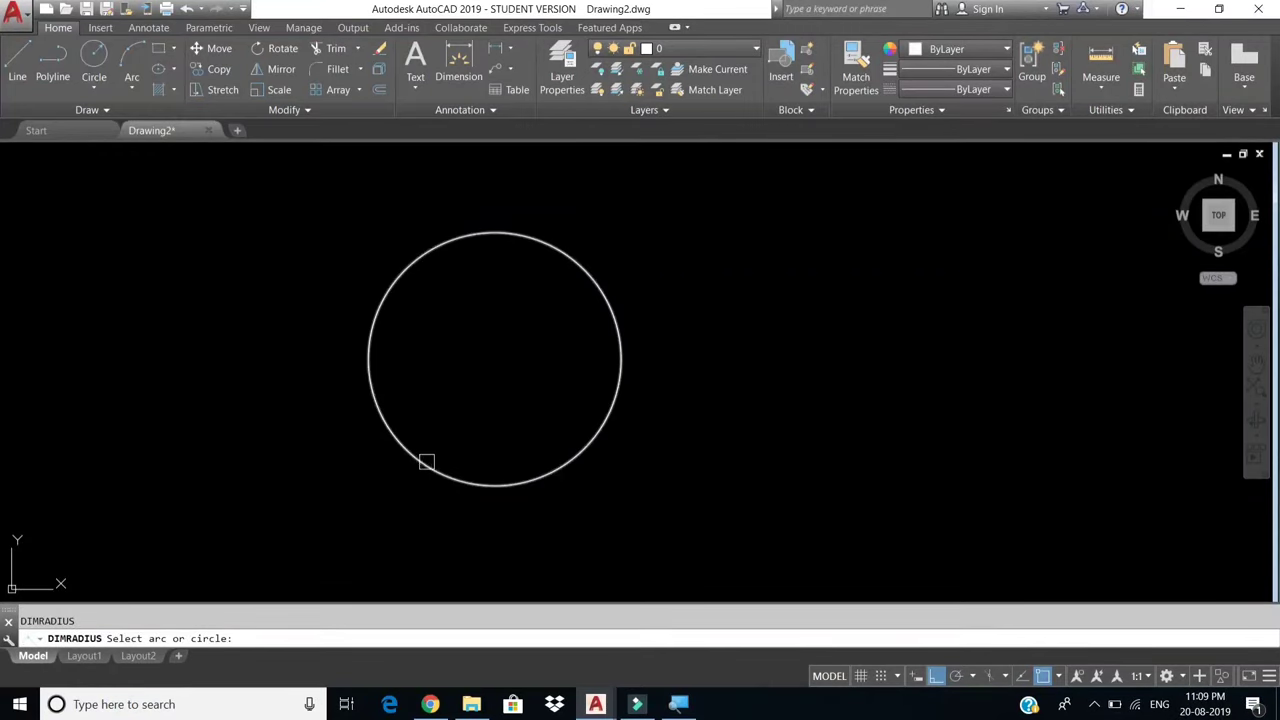
{"action": "left_click", "coordinate": [423, 463]}
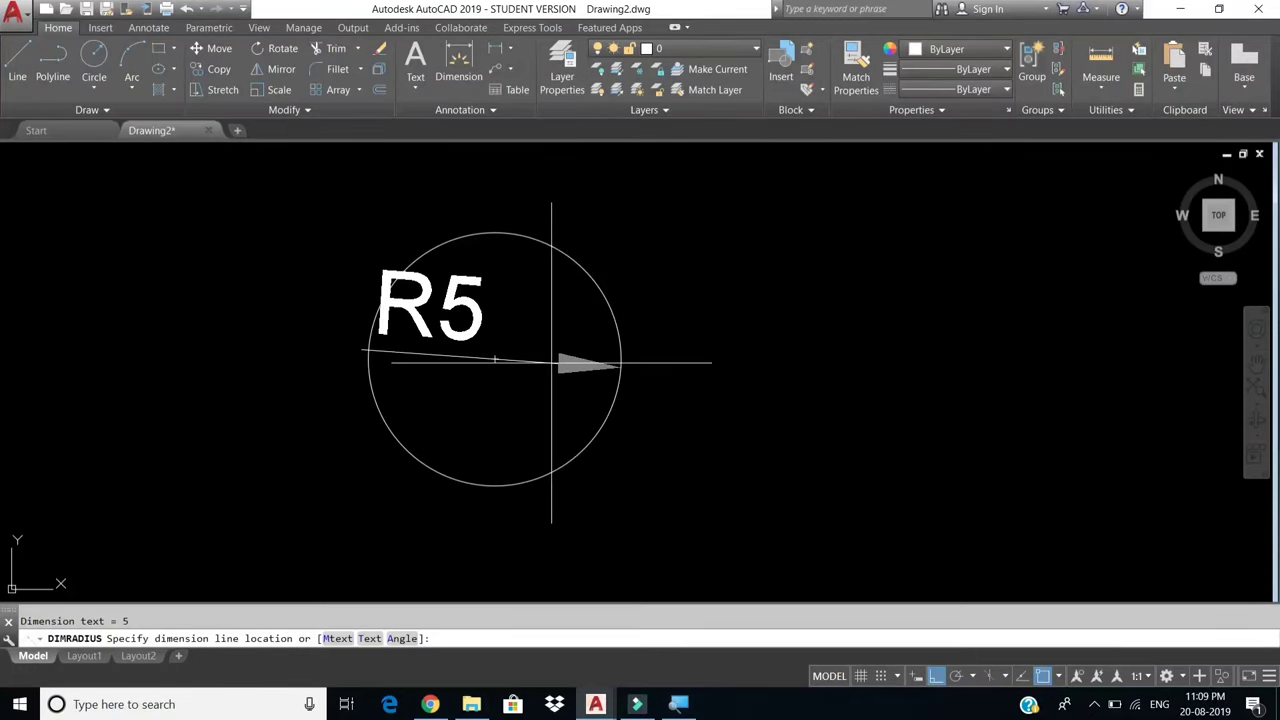
{"action": "left_click", "coordinate": [333, 330]}
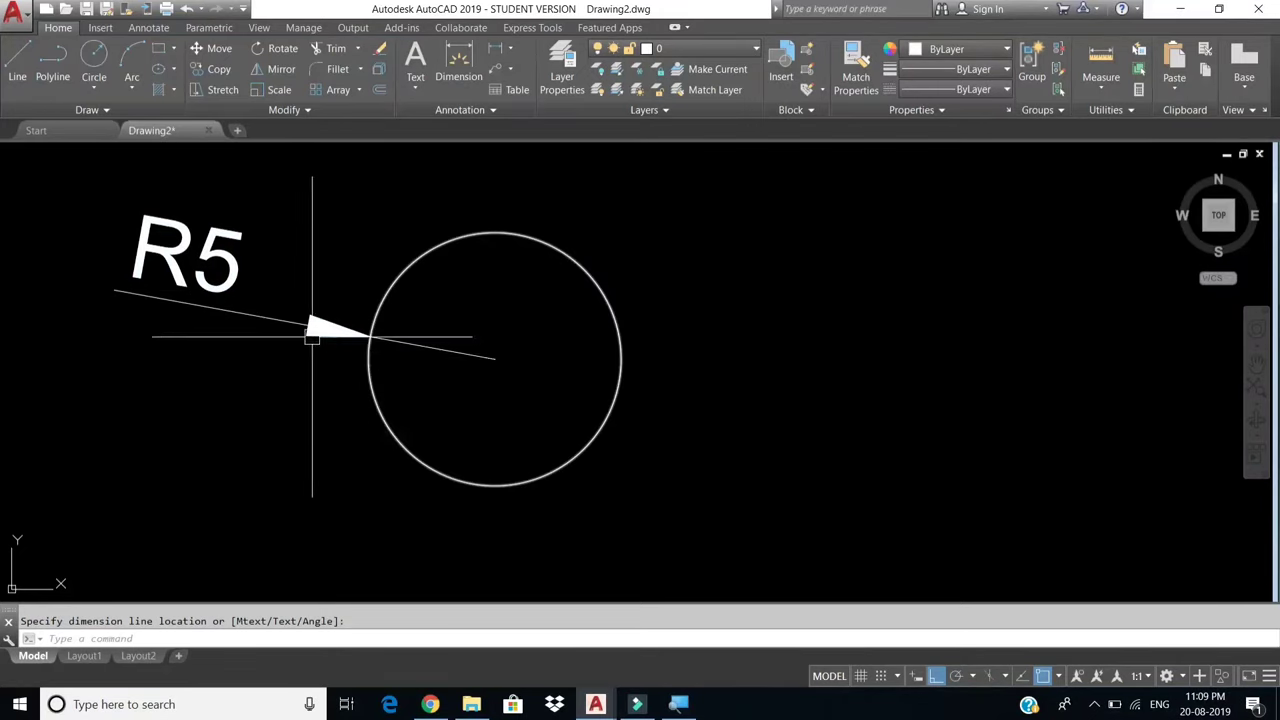
{"action": "left_click", "coordinate": [369, 337]}
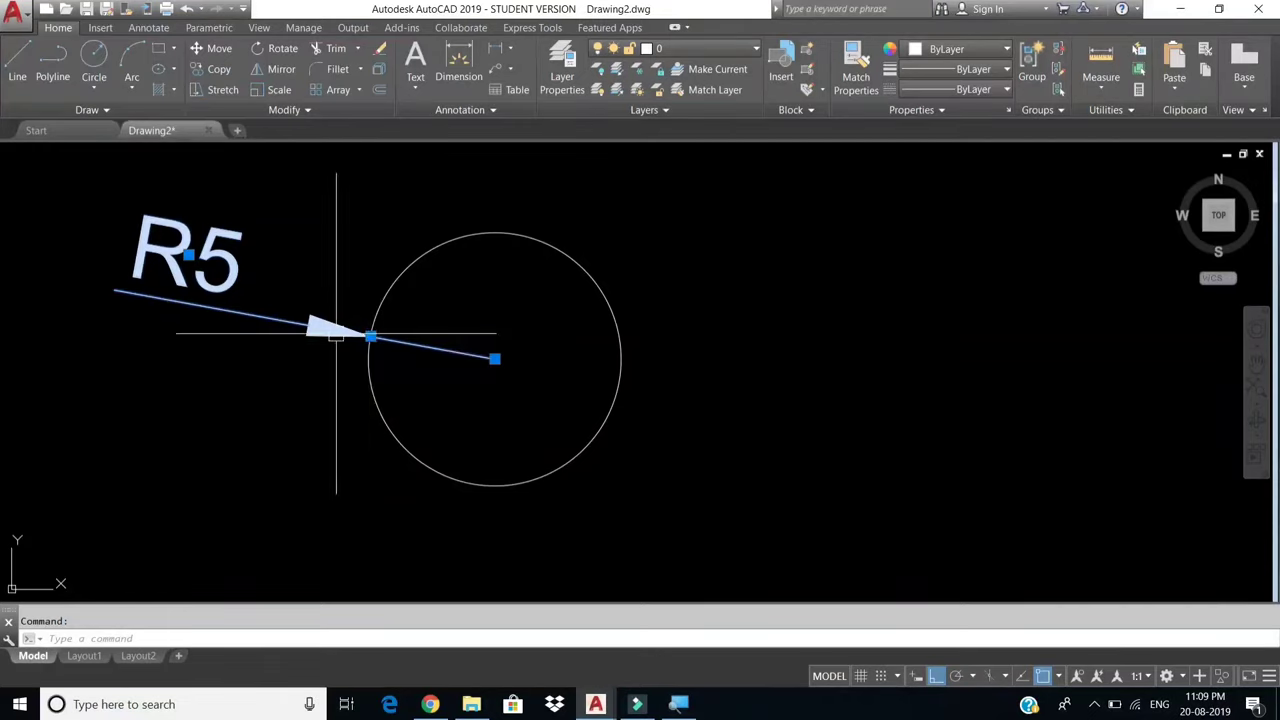
{"action": "type", "text": "e"}
{"action": "key", "text": "Return"}
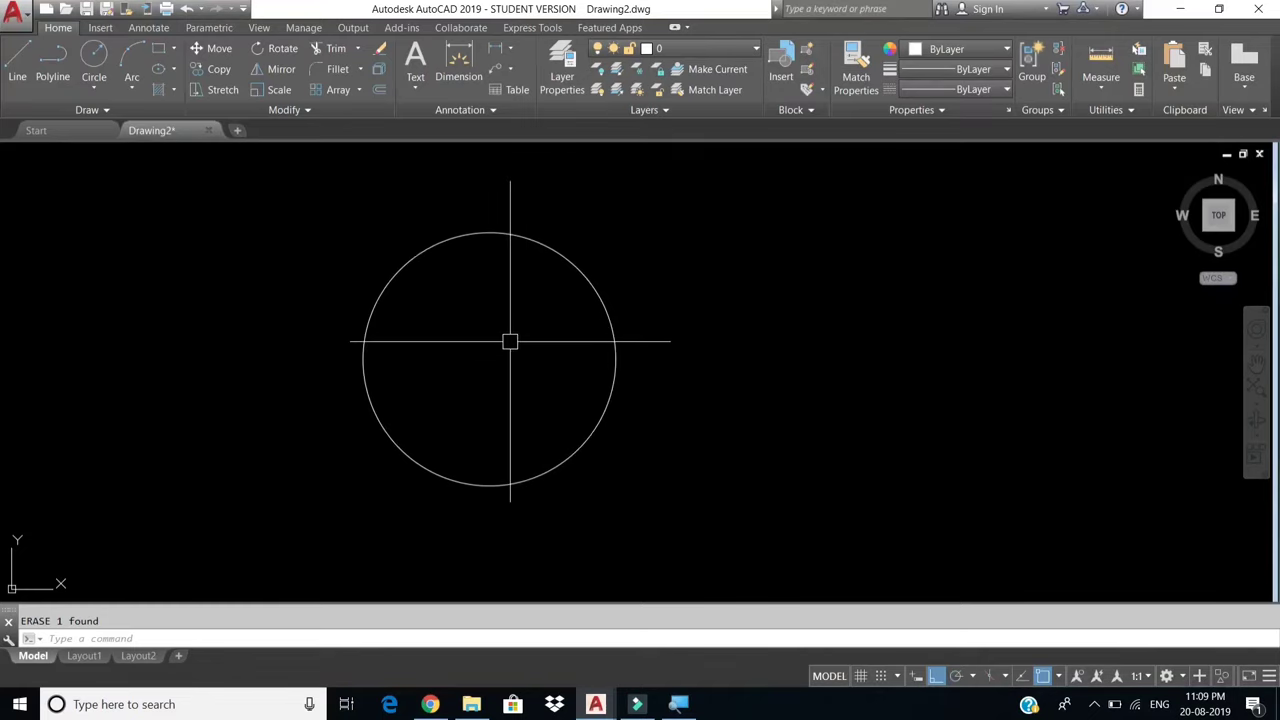
Pan left and draw a Center, Diameter circle of diameter 12 right of the first.
{"action": "middle_click_drag", "start_coordinate": [545, 341], "coordinate": [372, 346]}
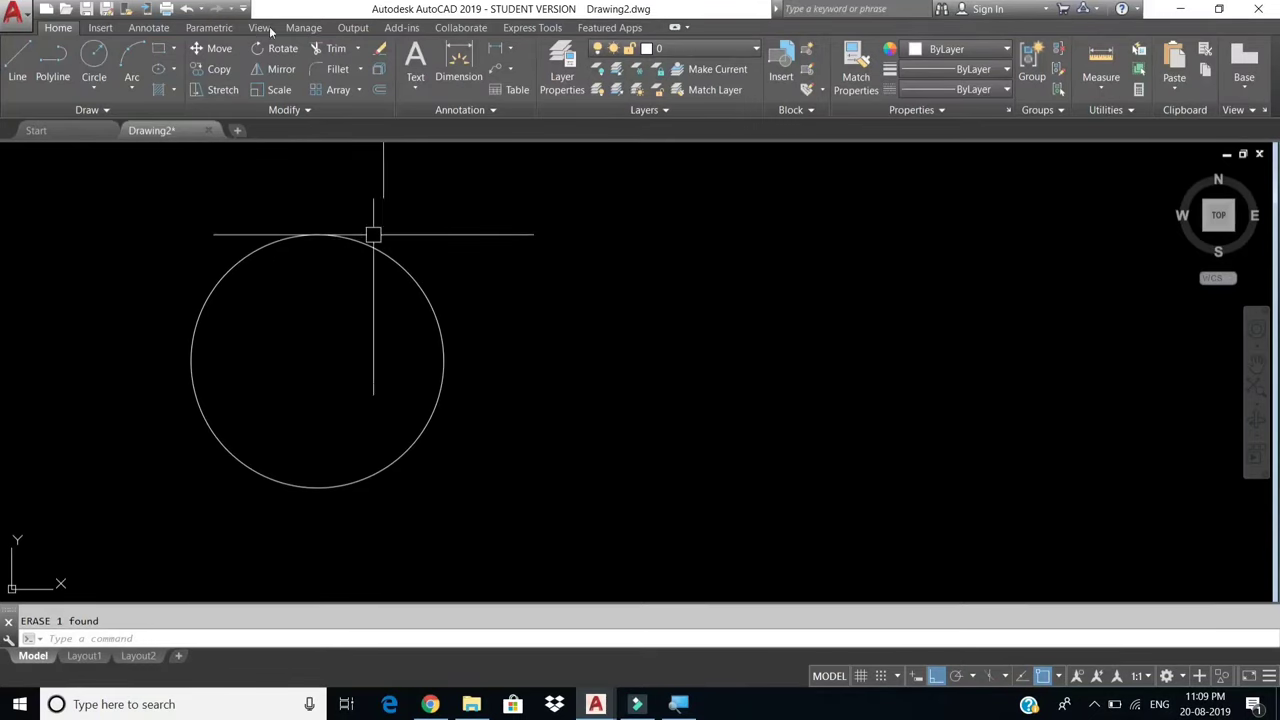
{"action": "left_click", "coordinate": [94, 88]}
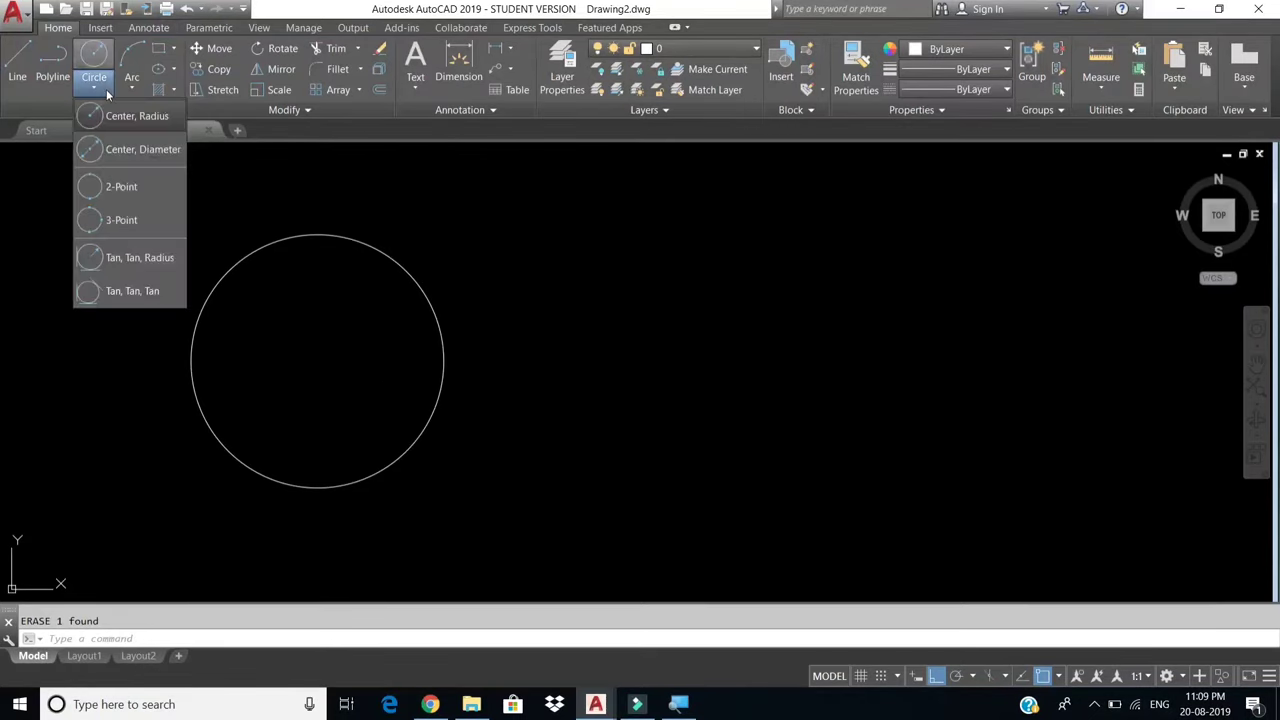
{"action": "left_click", "coordinate": [137, 150]}
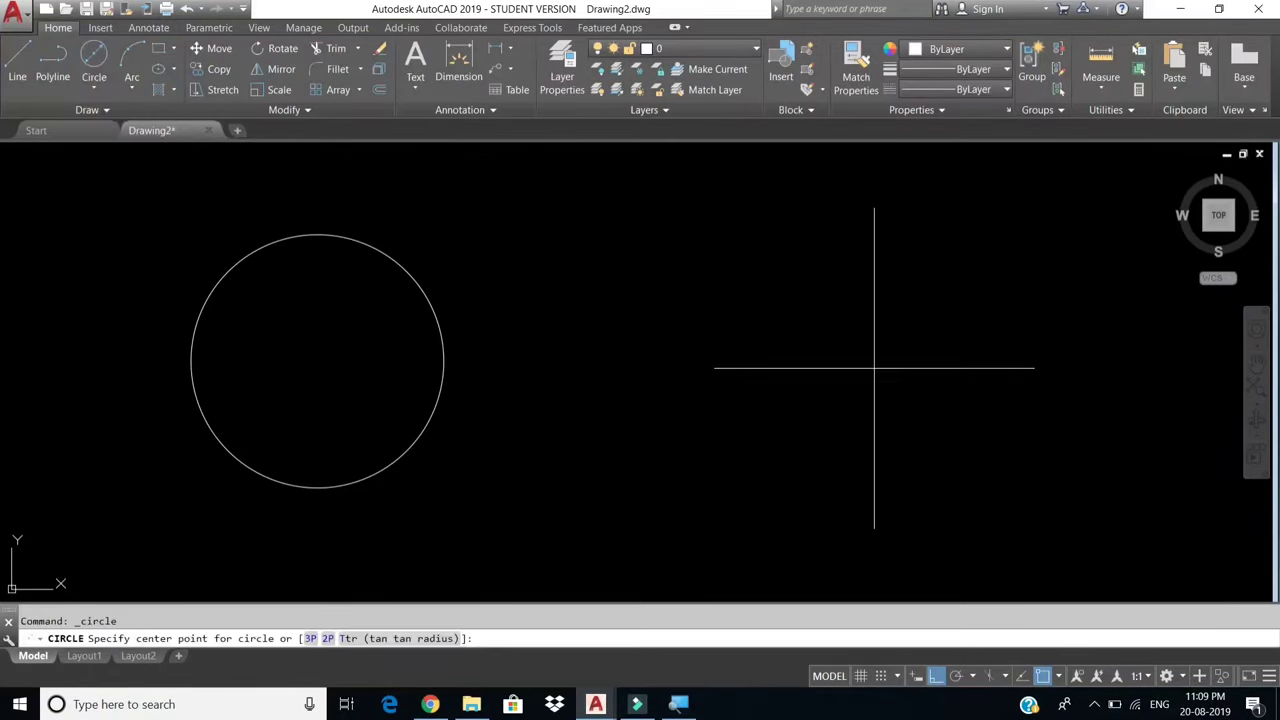
{"action": "left_click", "coordinate": [840, 358]}
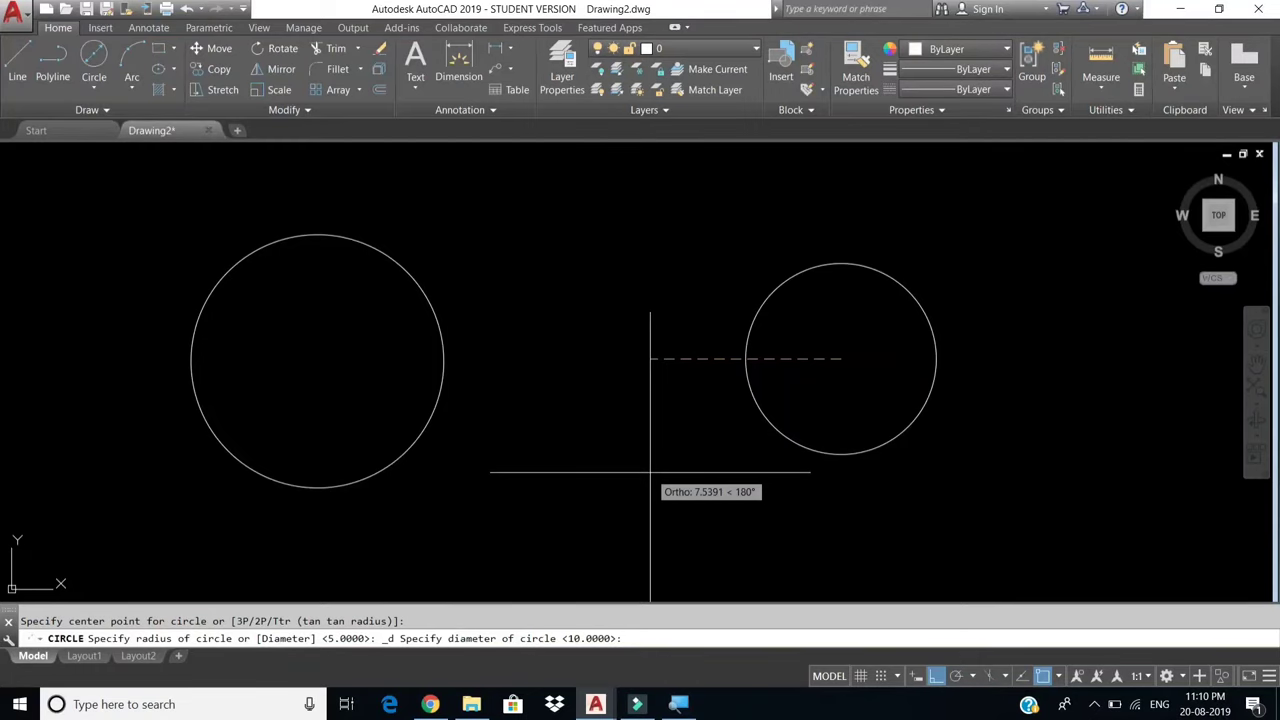
{"action": "type", "text": "1"}
{"action": "type", "text": "2"}
{"action": "key", "text": "Return"}
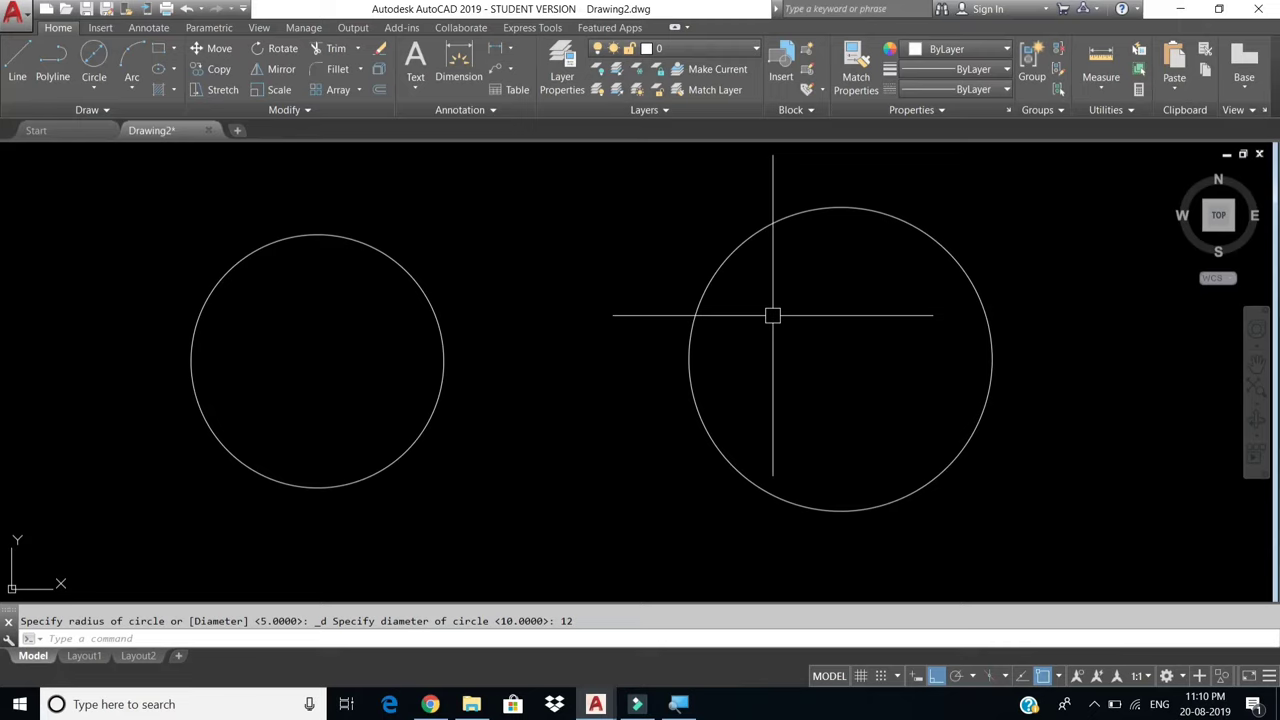
{"action": "type", "text": "DD"}
{"action": "key", "text": "Escape"}
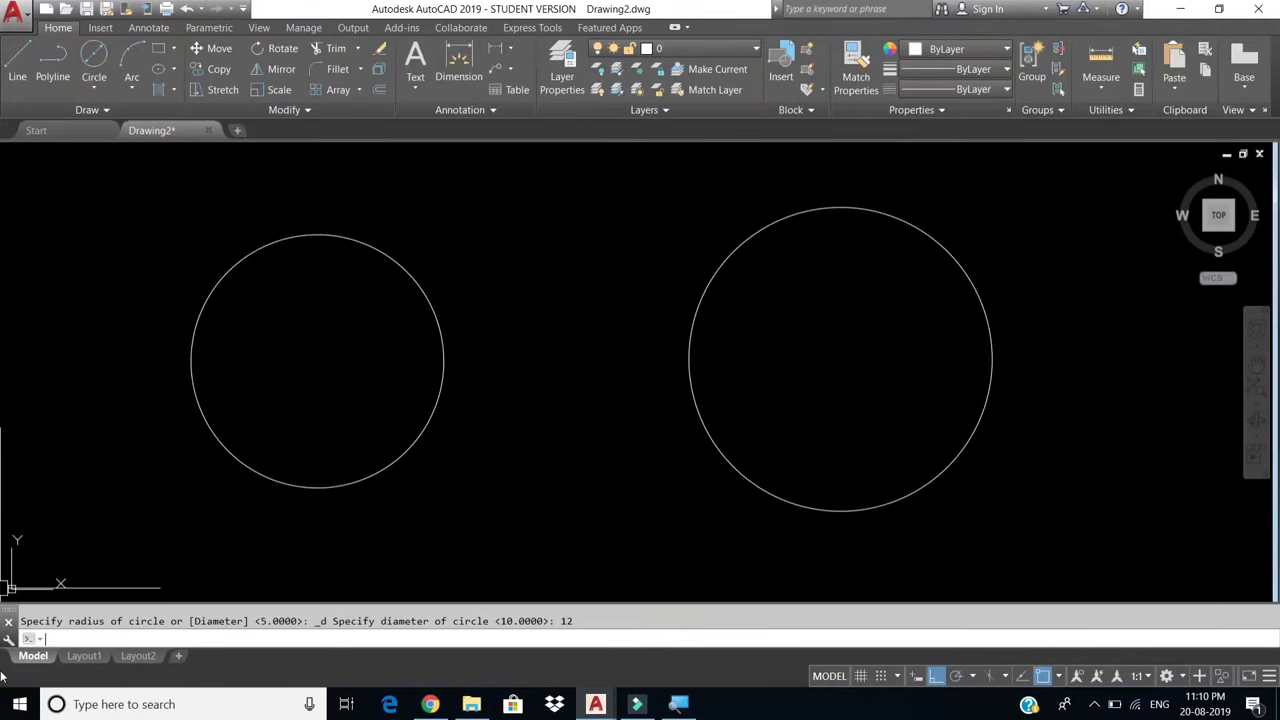
Run DDI and dimension the right circle's diameter as Ø12.
{"action": "type", "text": "DD"}
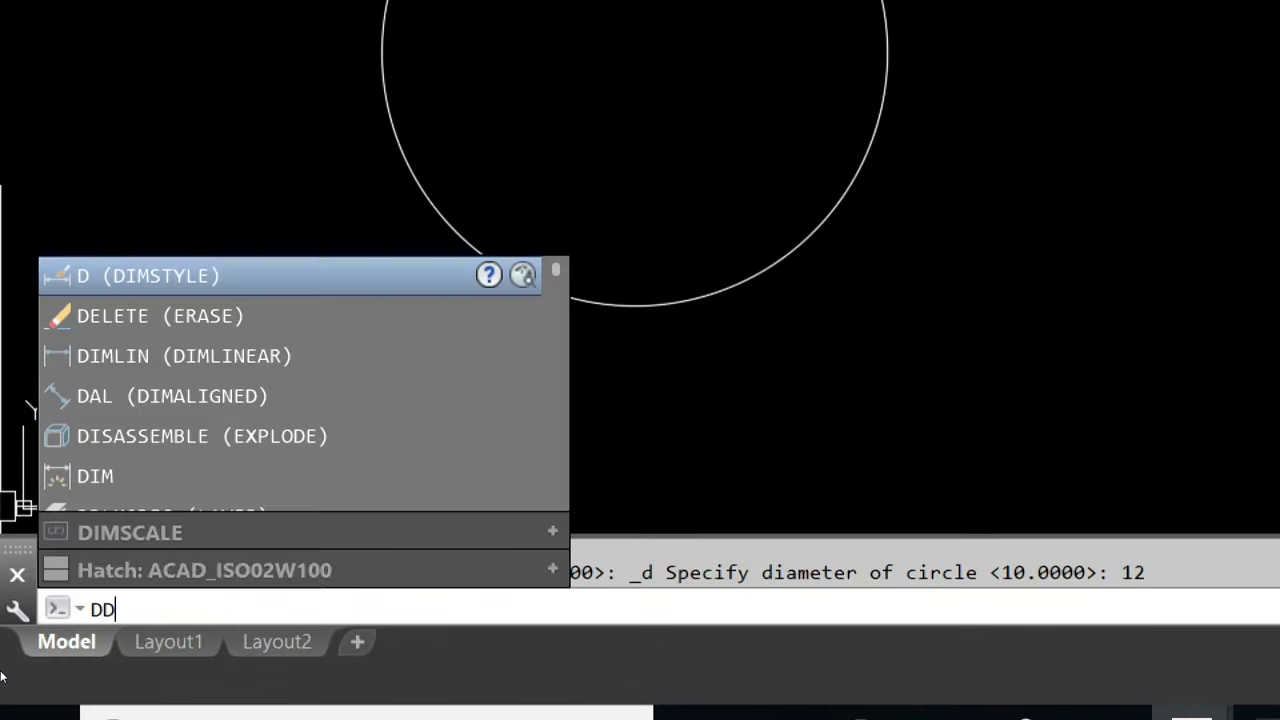
{"action": "type", "text": "I"}
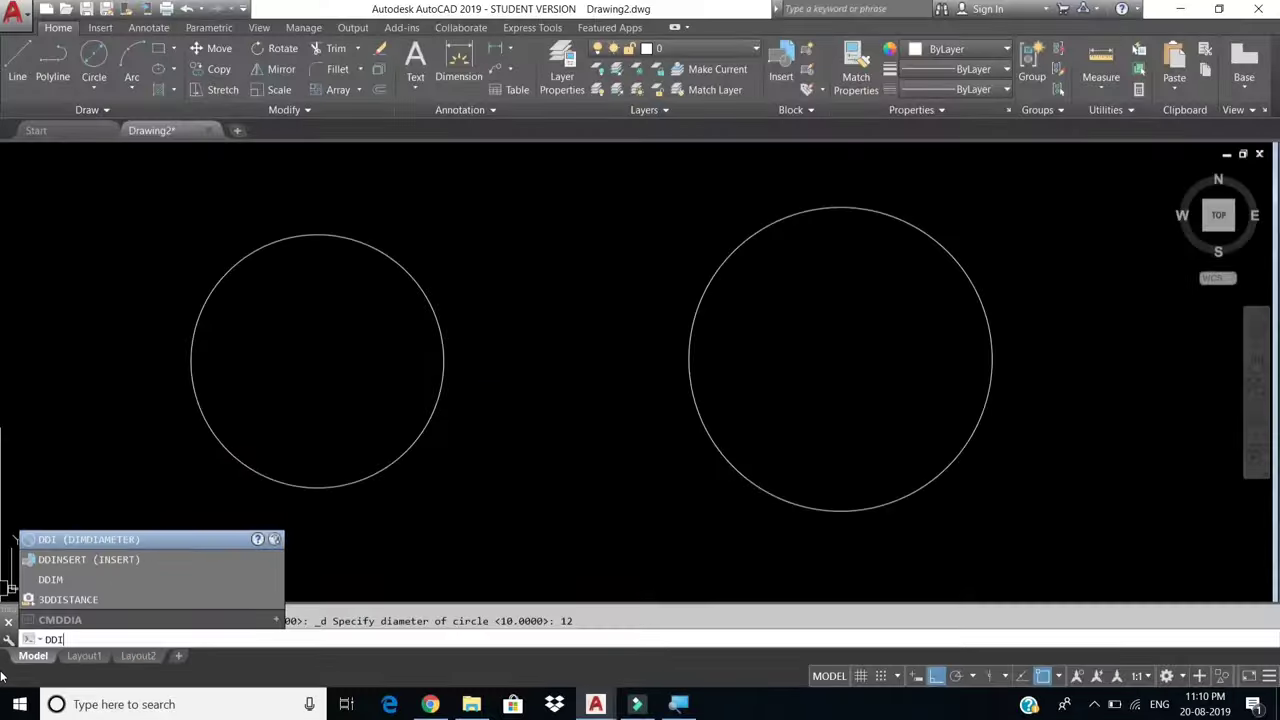
{"action": "key", "text": "Return"}
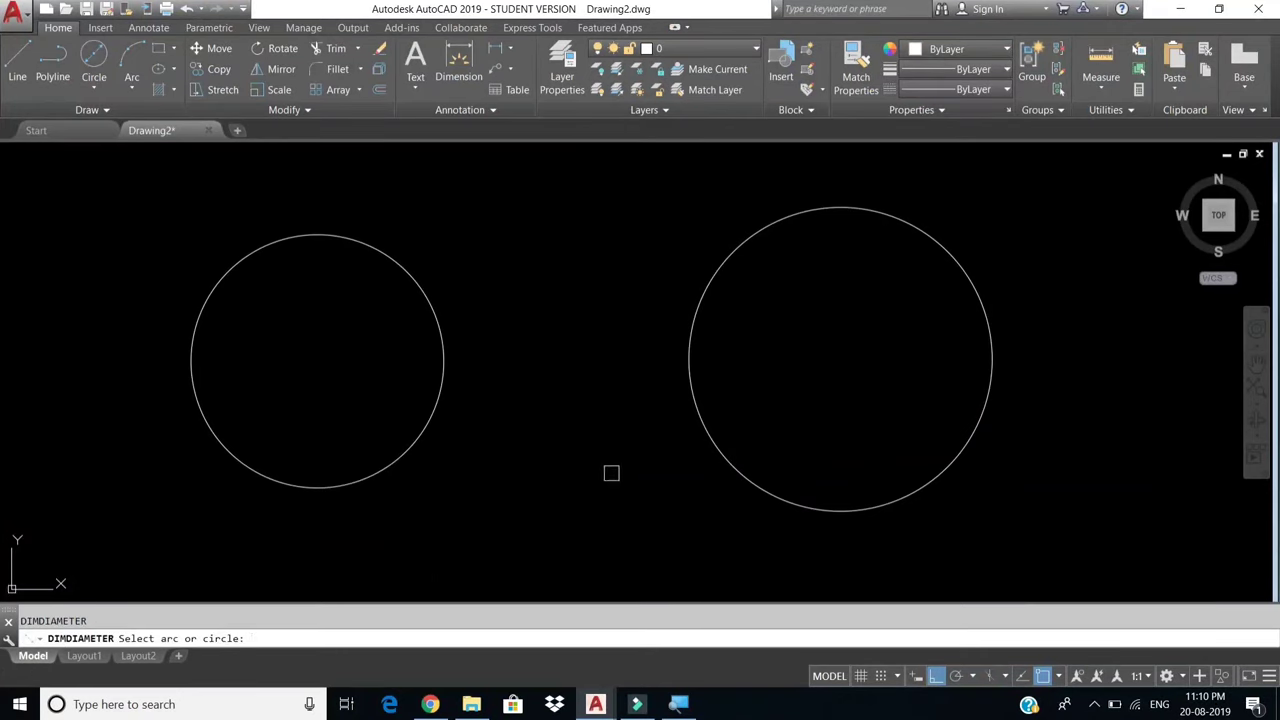
{"action": "left_click", "coordinate": [706, 433]}
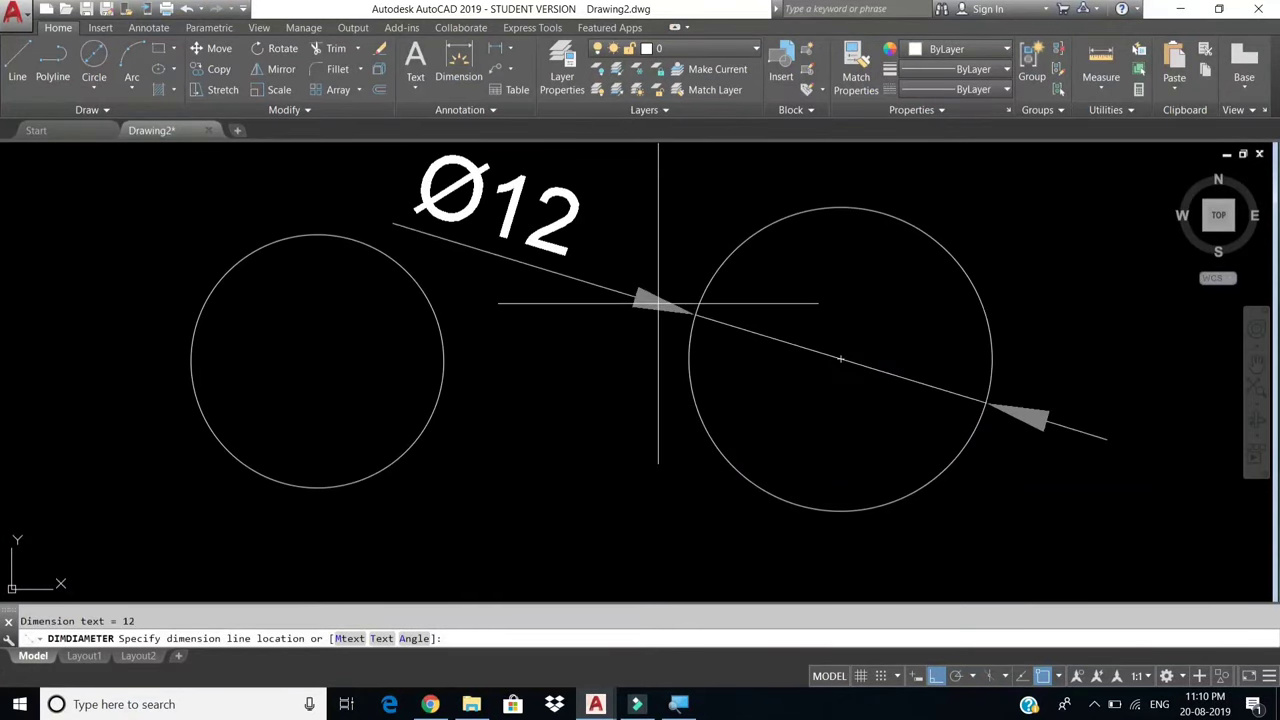
{"action": "right_click", "coordinate": [505, 340]}
{"action": "left_click", "coordinate": [507, 343]}
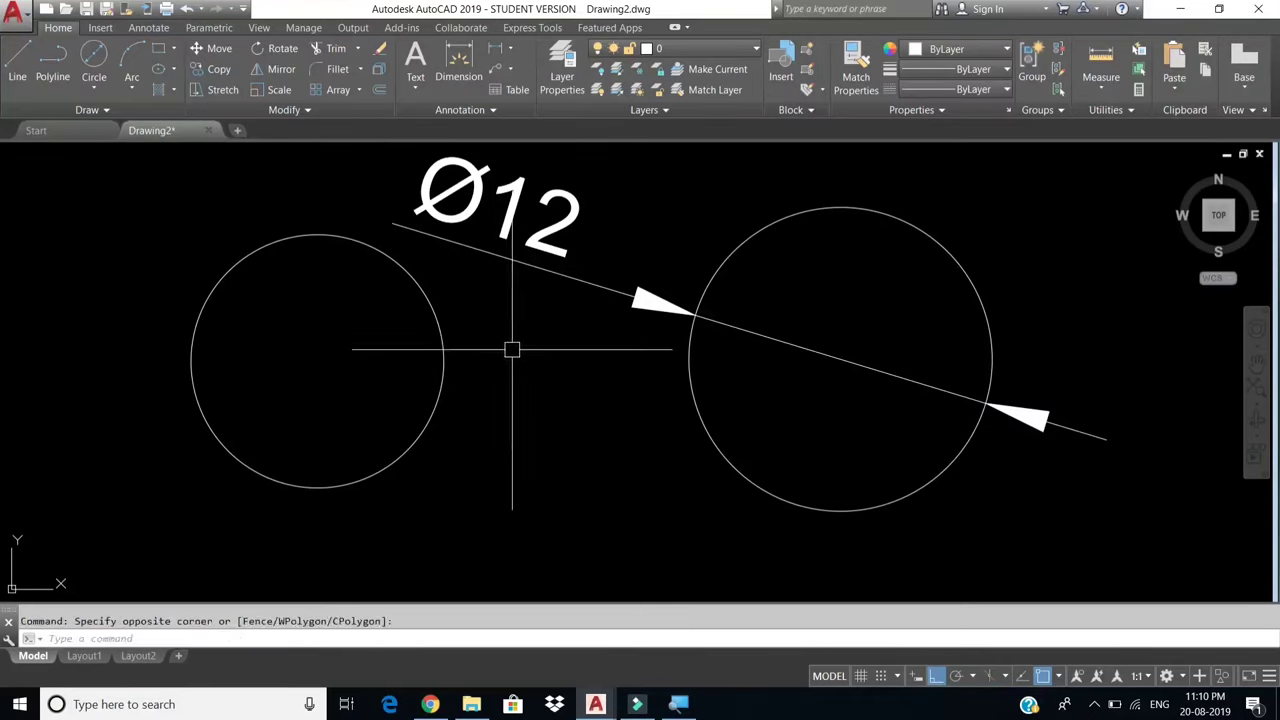
{"action": "right_click", "coordinate": [512, 349]}
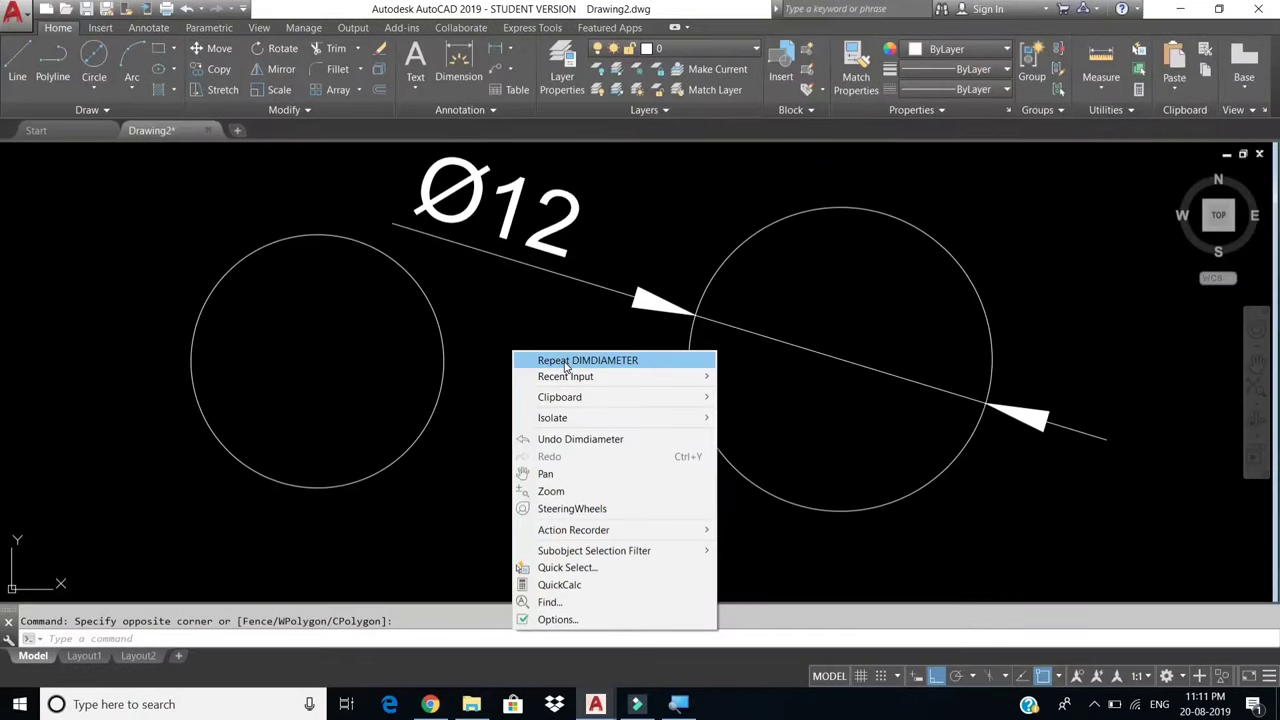
{"action": "left_click", "coordinate": [541, 312]}
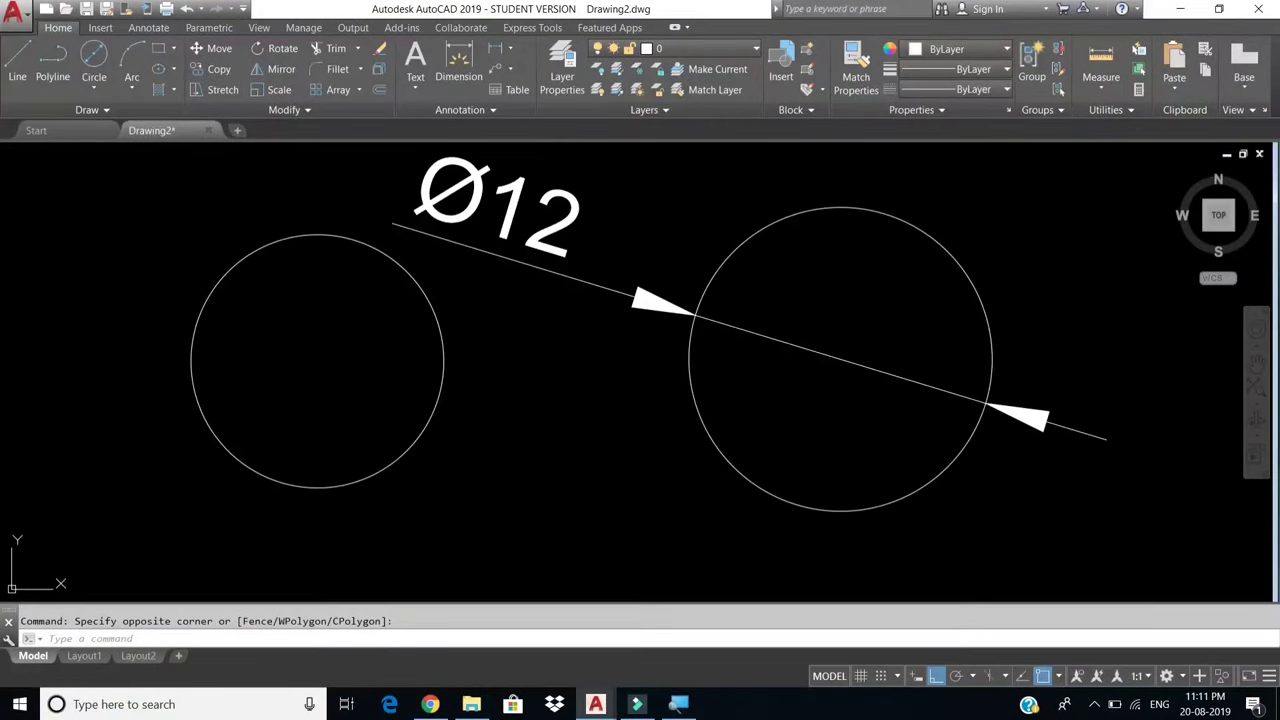
{"action": "left_click", "coordinate": [558, 353]}
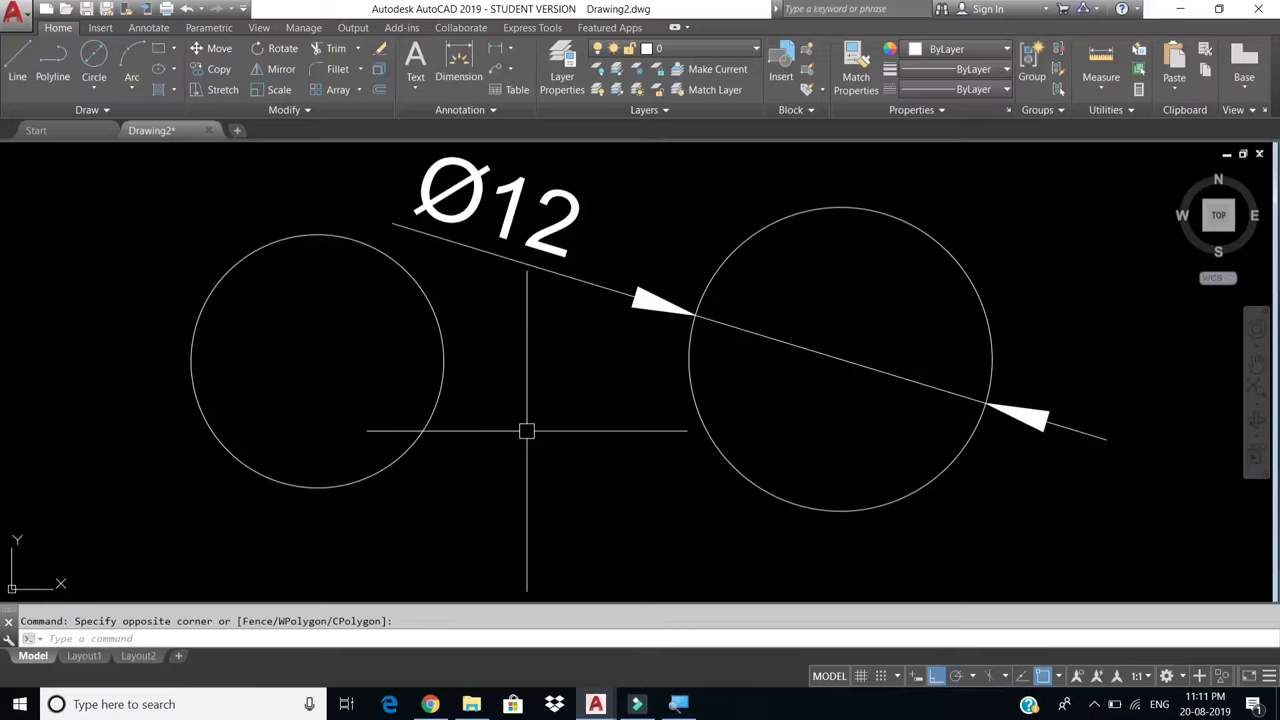
Add a Ø10 diameter dimension to the left circle, then select everything.
{"action": "key", "text": "Return"}
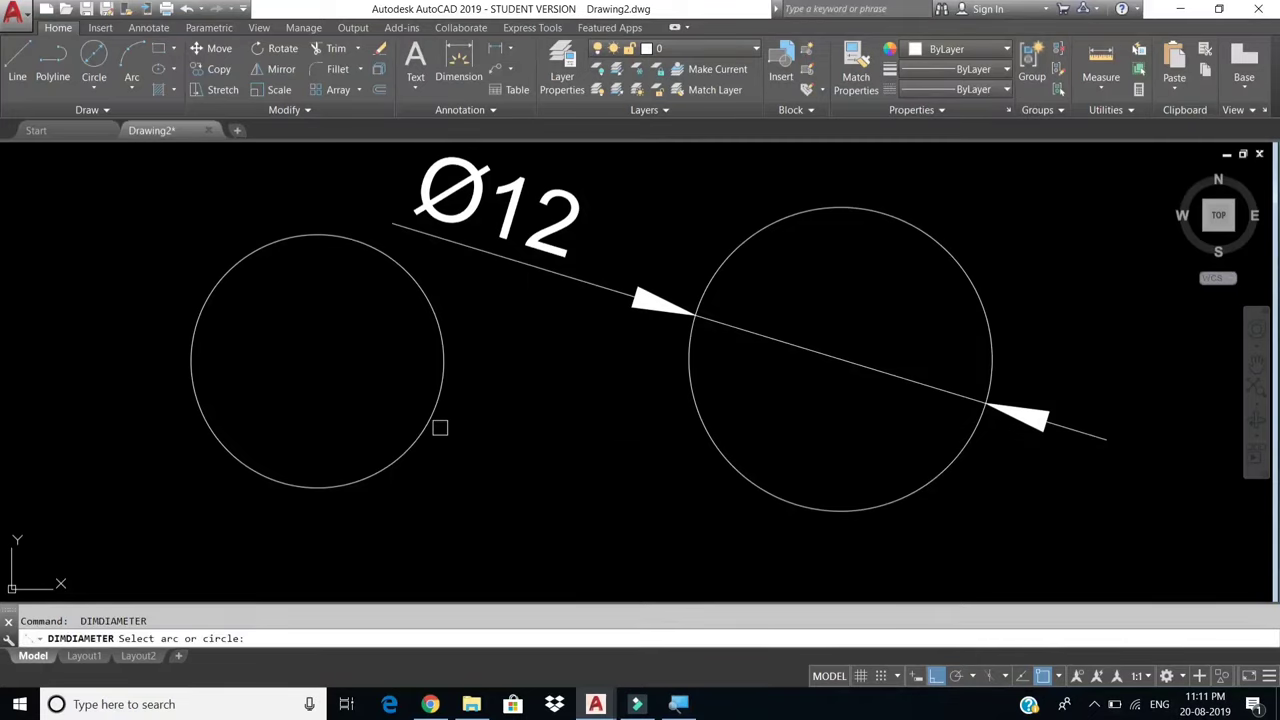
{"action": "left_click", "coordinate": [432, 420]}
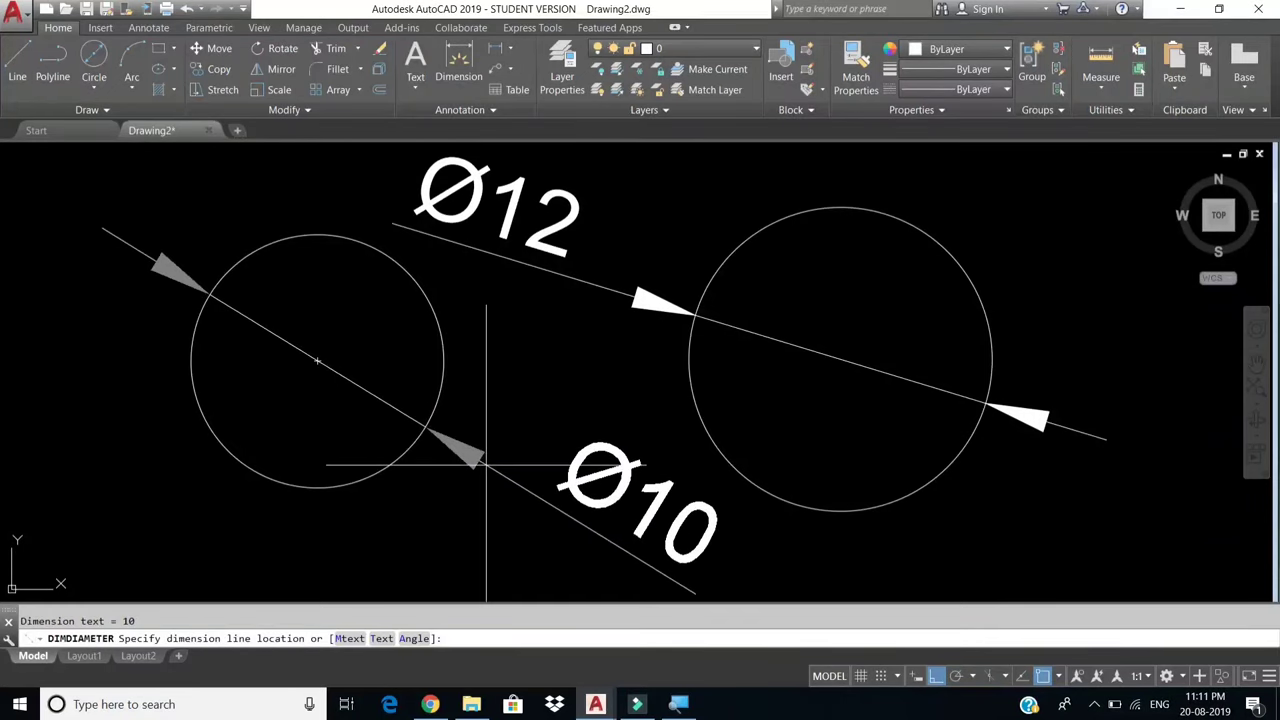
{"action": "left_click", "coordinate": [513, 457]}
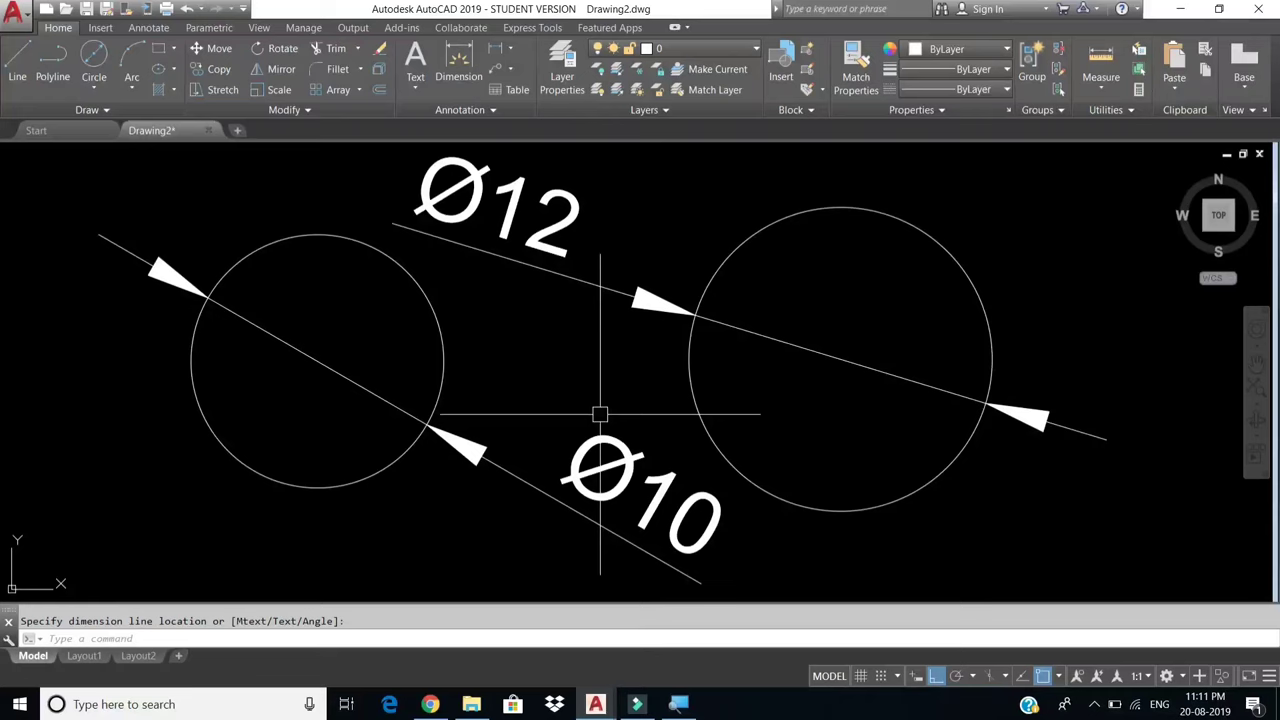
{"action": "key", "text": "ctrl+a"}
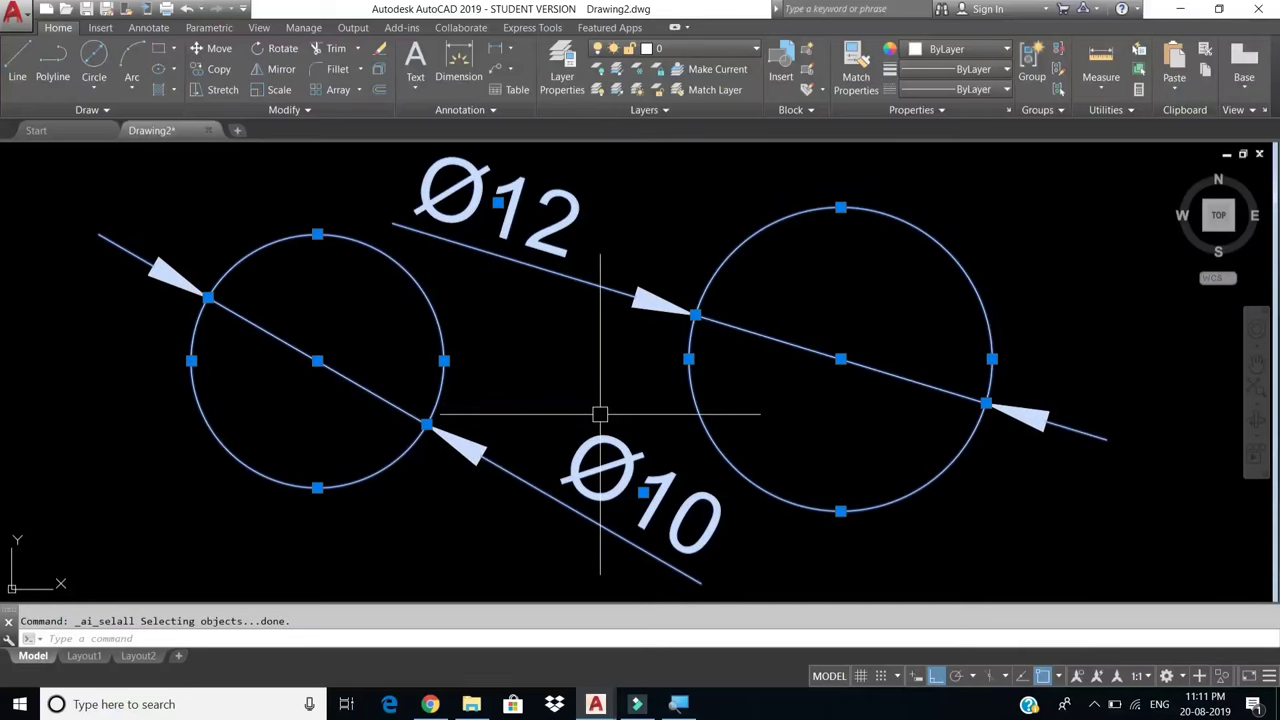
Erase all objects and draw a large 2-Point circle.
{"action": "type", "text": "e"}
{"action": "key", "text": "Return"}
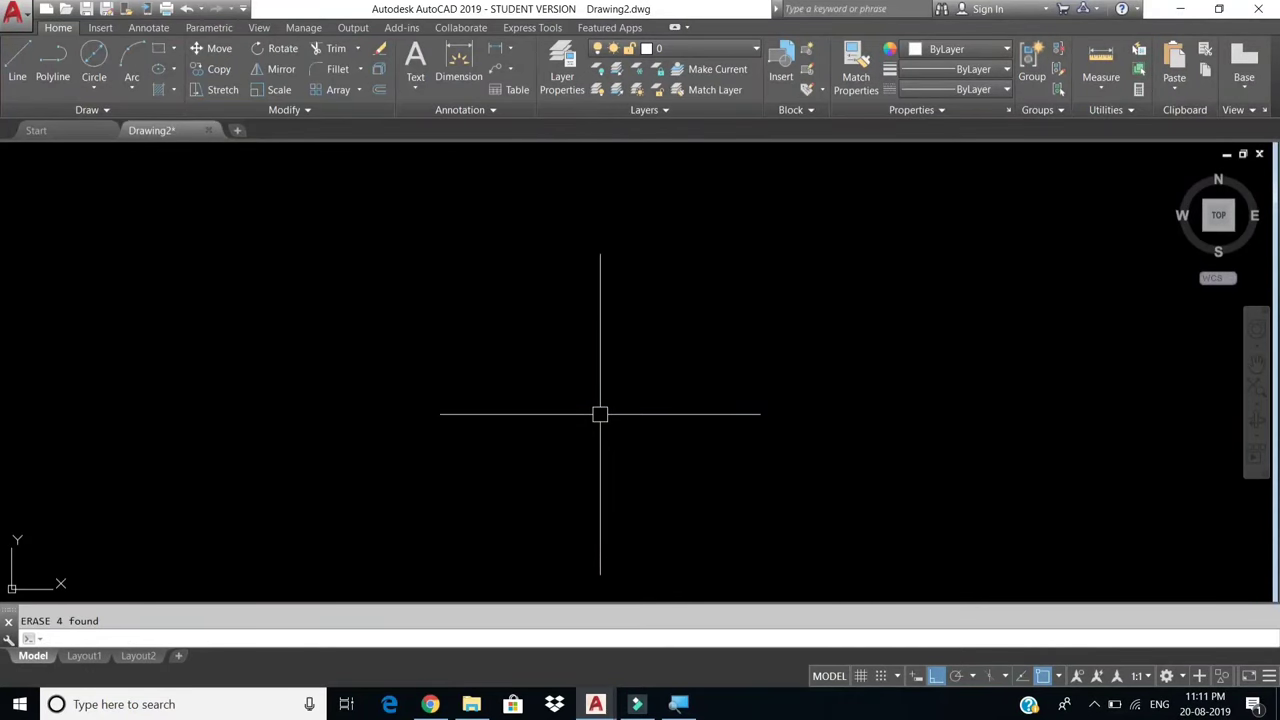
{"action": "left_click", "coordinate": [101, 86]}
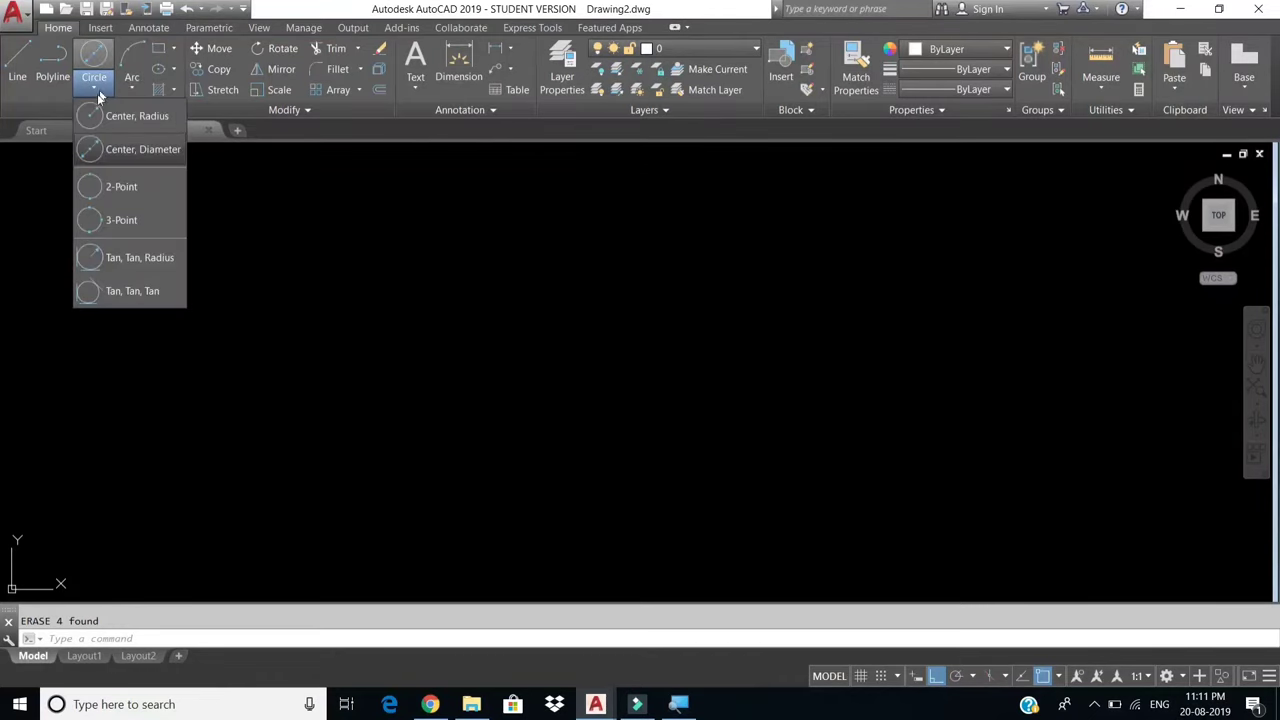
{"action": "left_click", "coordinate": [95, 194]}
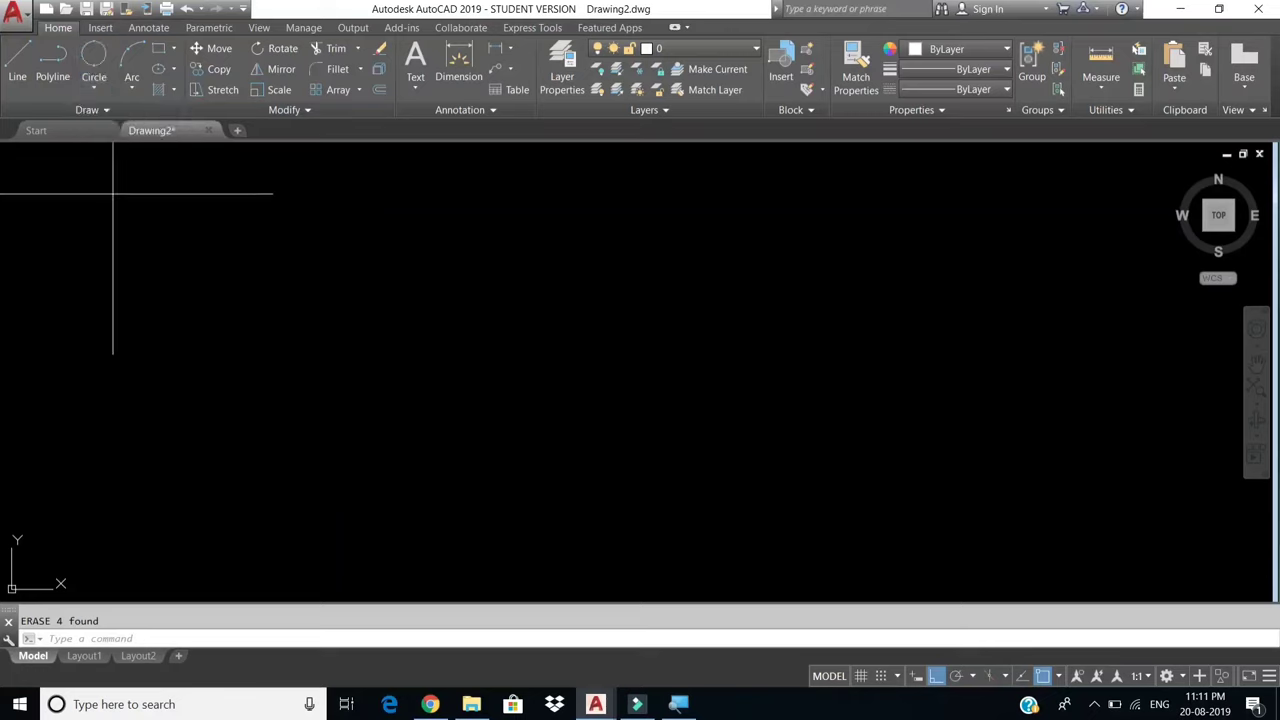
{"action": "left_click", "coordinate": [342, 362]}
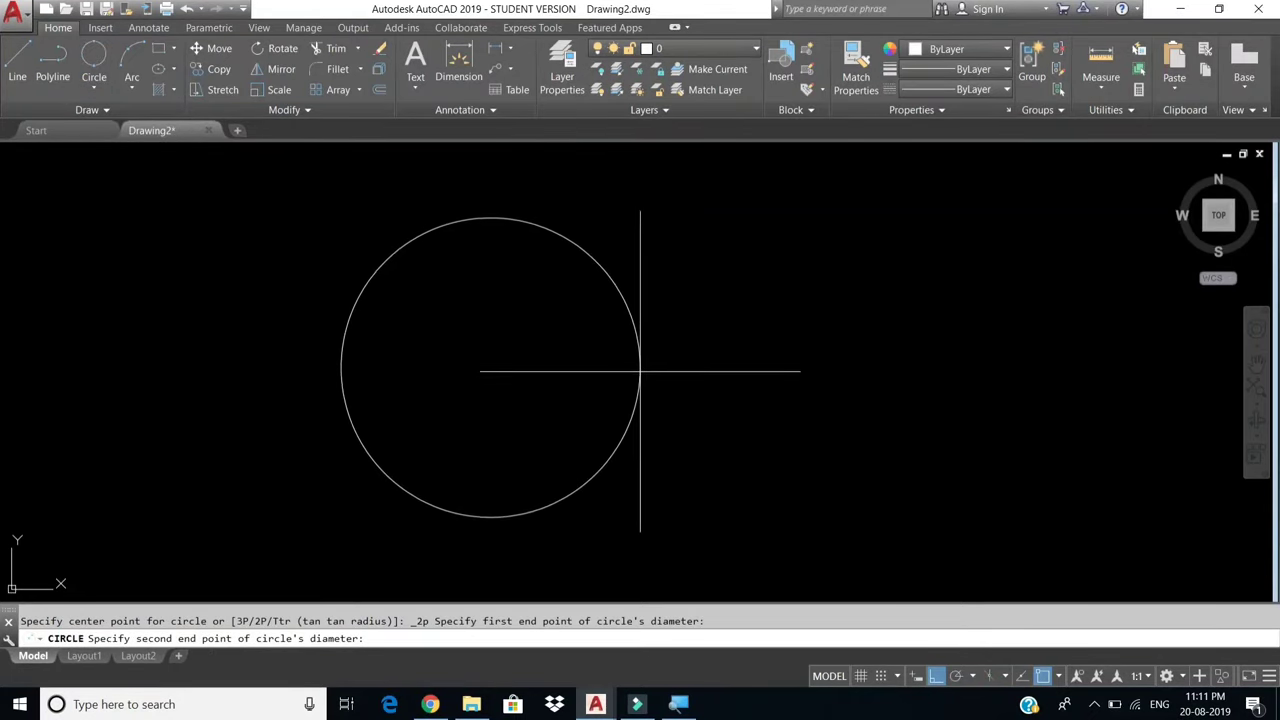
{"action": "left_click", "coordinate": [641, 370]}
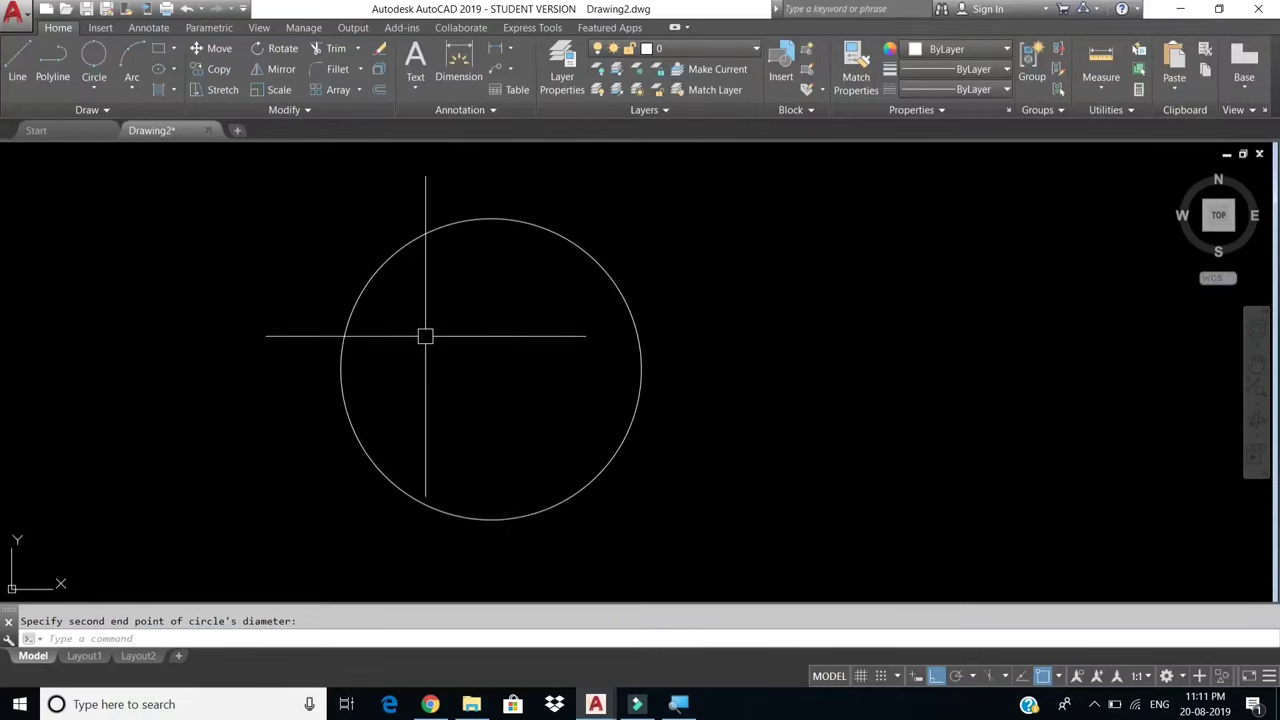
{"action": "right_click", "coordinate": [270, 290]}
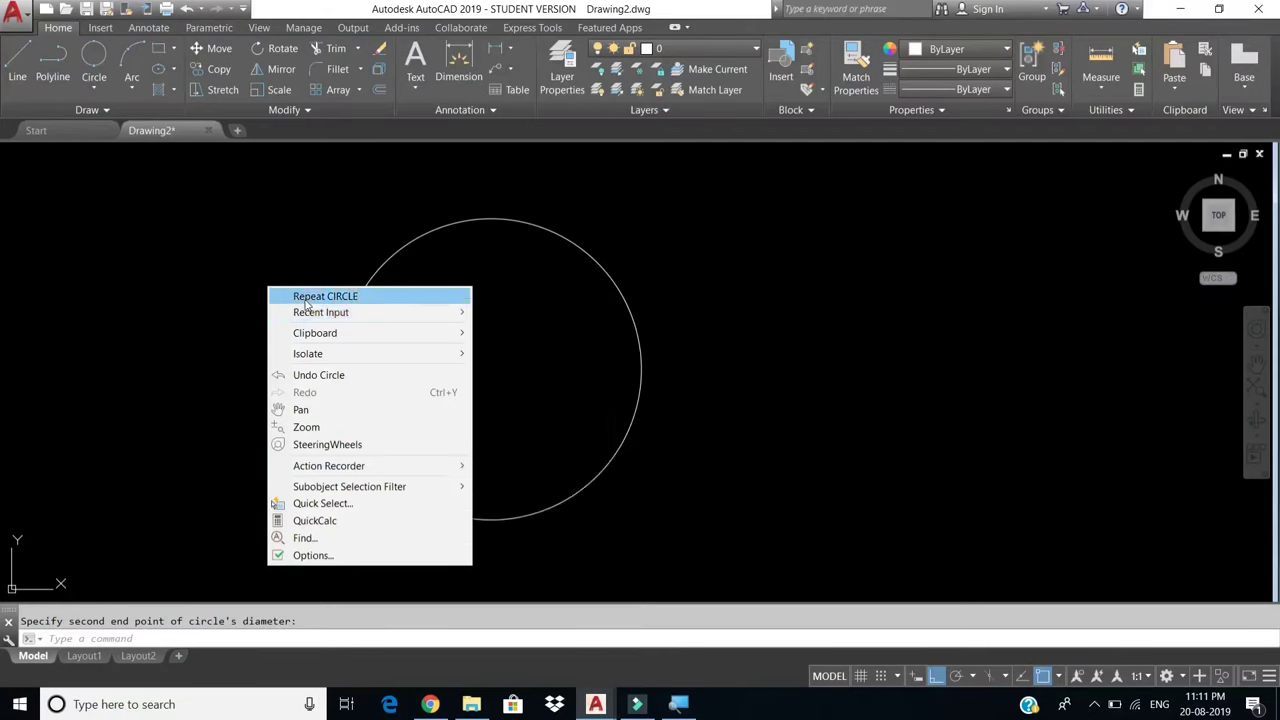
{"action": "left_click", "coordinate": [312, 297]}
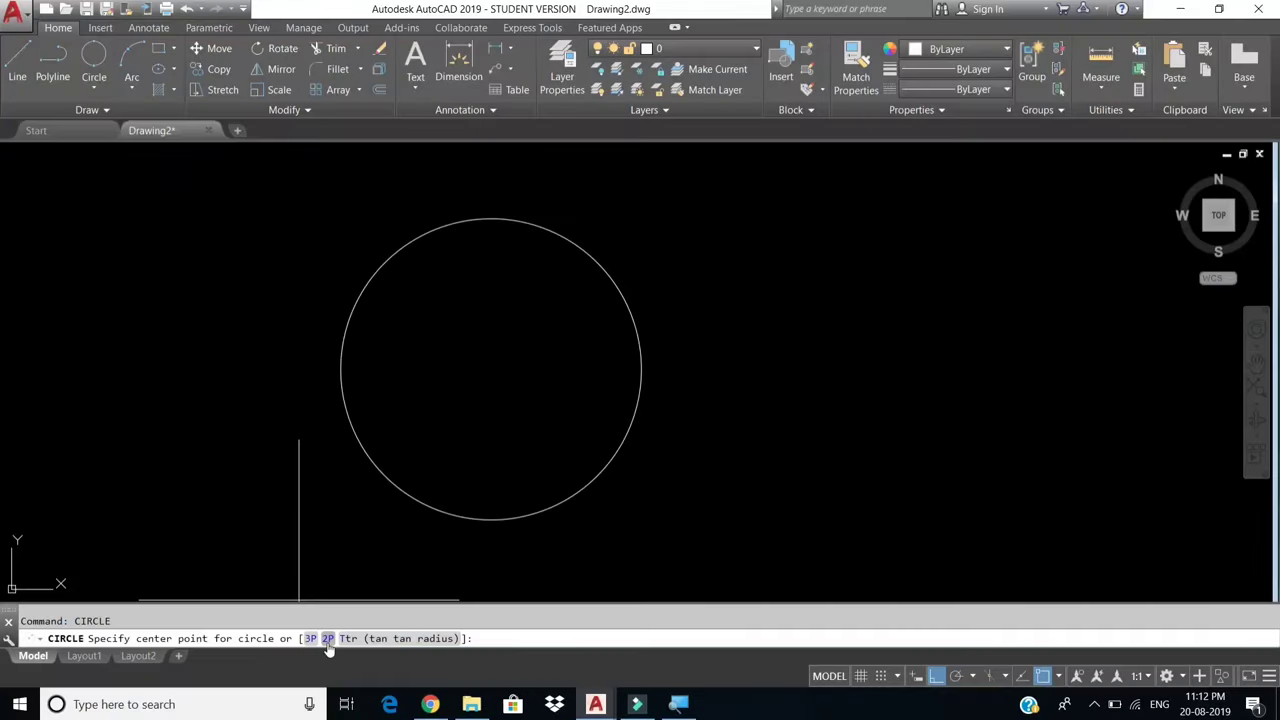
Draw a 2-Point circle from the large circle's centre to its right edge.
{"action": "left_click", "coordinate": [95, 89]}
{"action": "left_click", "coordinate": [98, 188]}
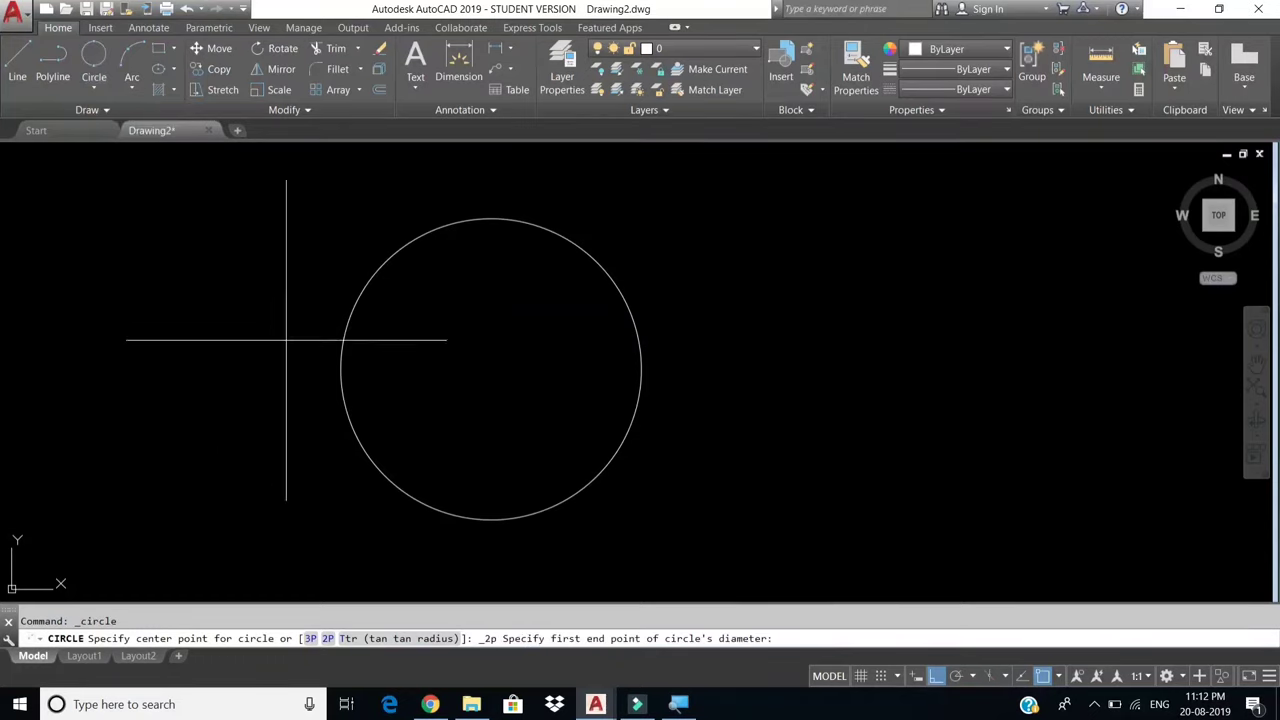
{"action": "left_click", "coordinate": [341, 370]}
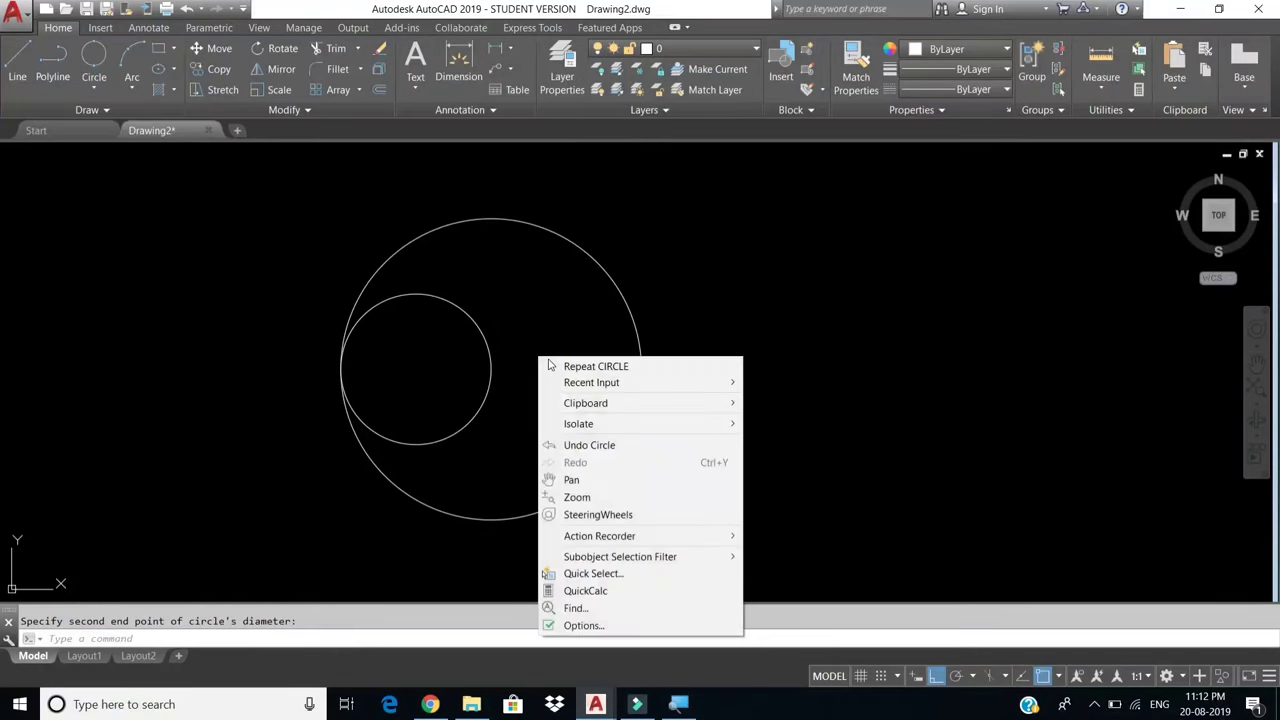
{"action": "right_click", "coordinate": [540, 358]}
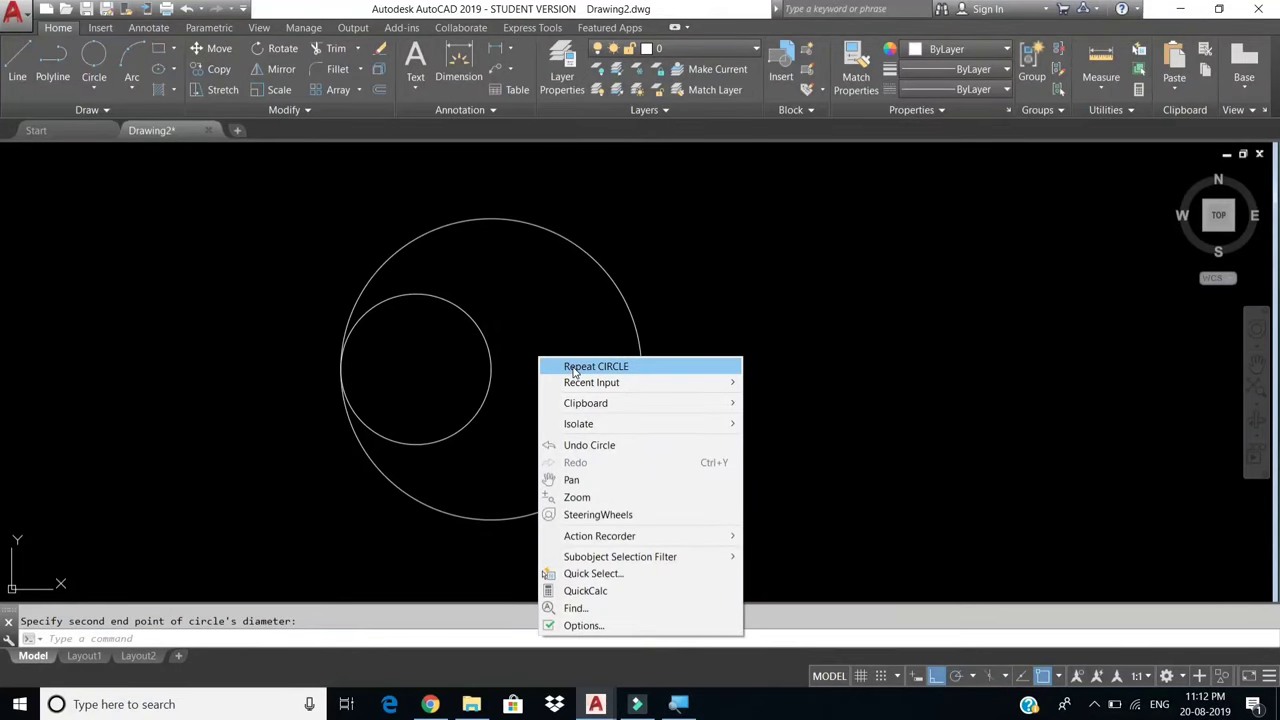
{"action": "left_click", "coordinate": [575, 368]}
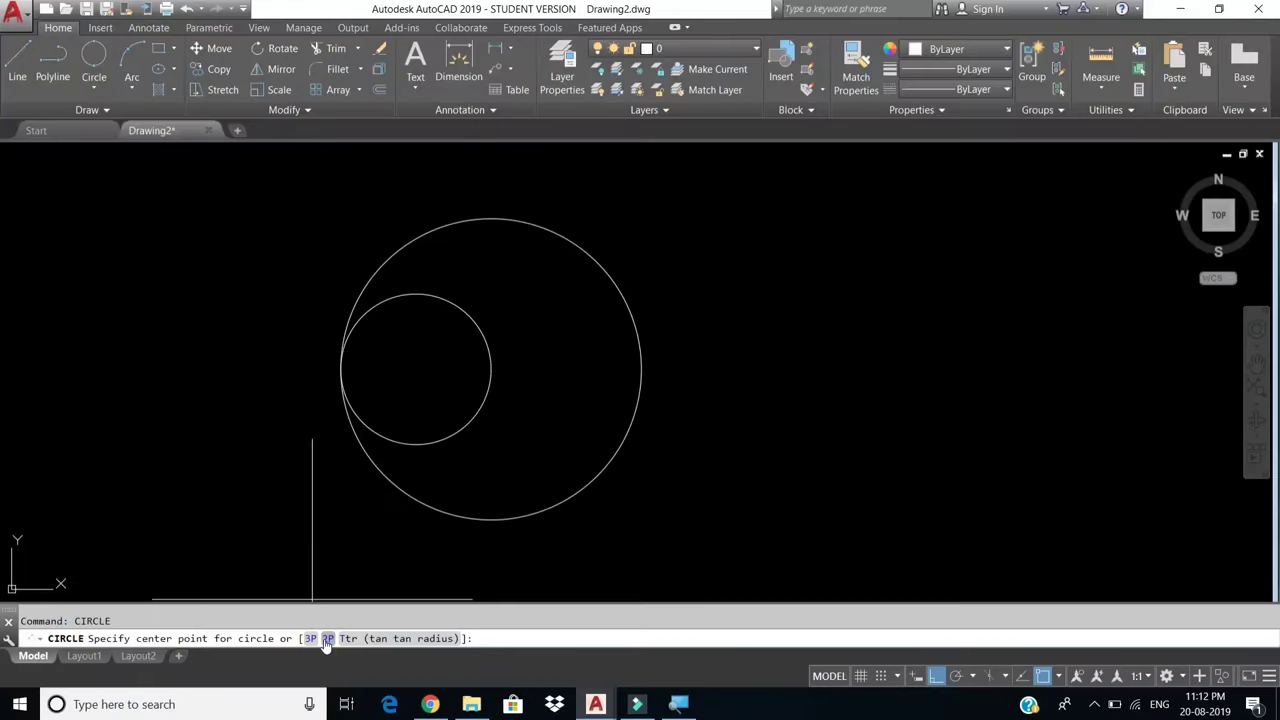
{"action": "left_click", "coordinate": [326, 638]}
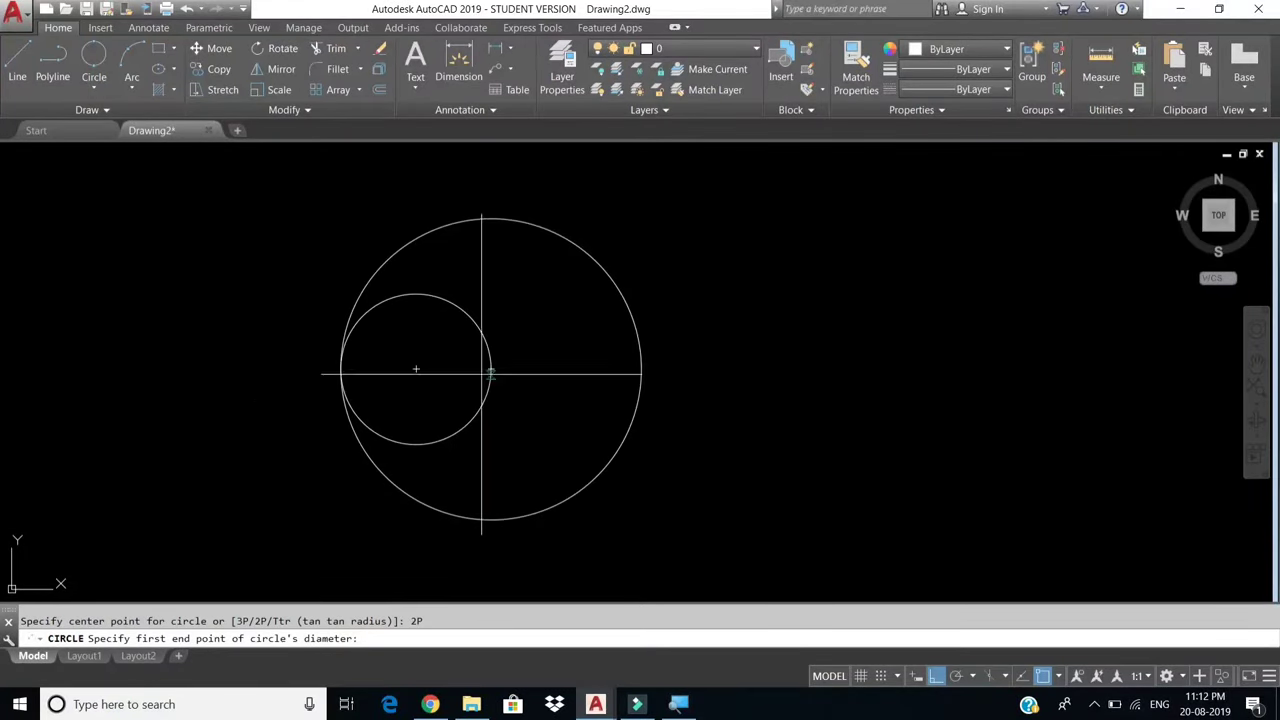
{"action": "left_click", "coordinate": [491, 369]}
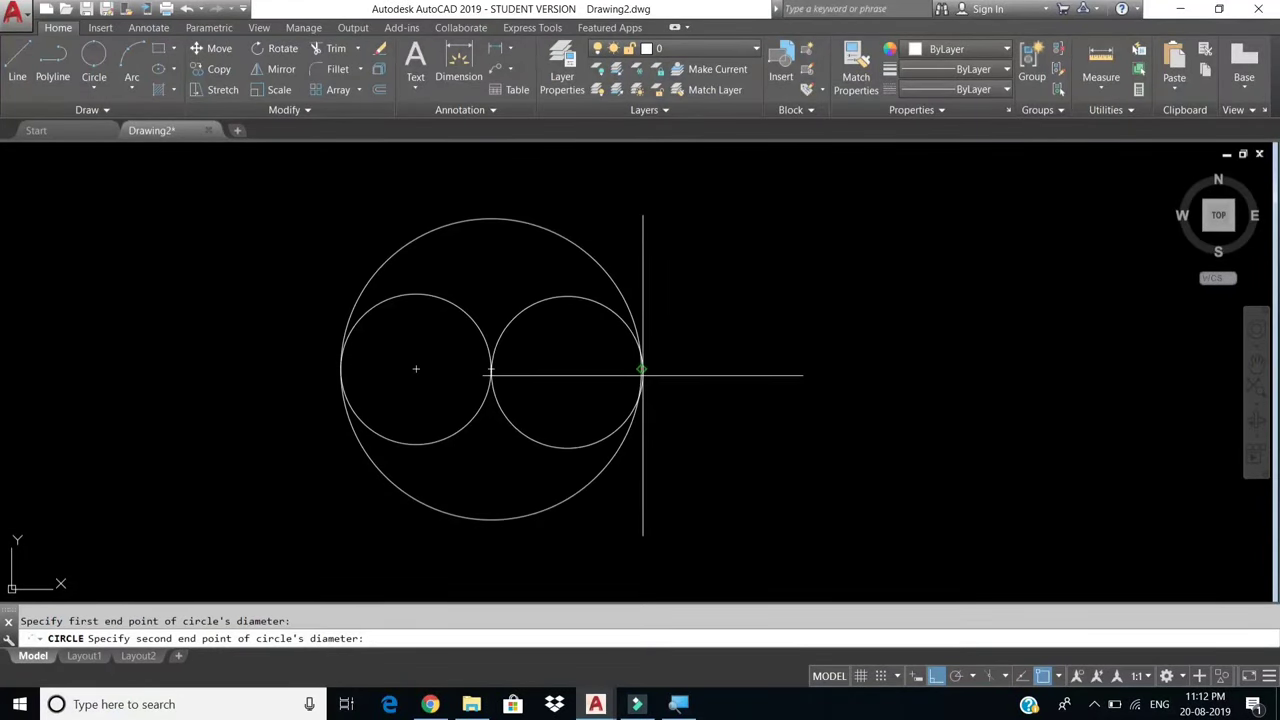
{"action": "left_click", "coordinate": [644, 370]}
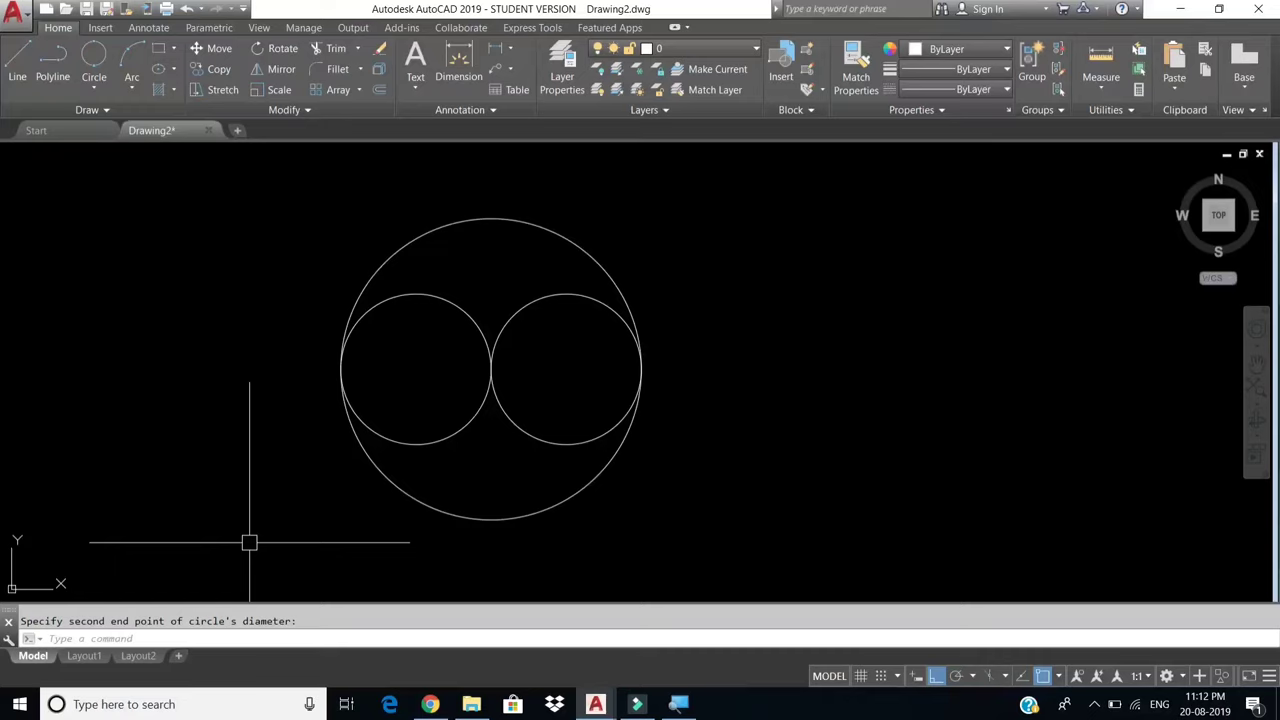
Add top and bottom 2-Point circles spanning from the centre to the outer circle's edge.
{"action": "right_click", "coordinate": [198, 368]}
{"action": "left_click", "coordinate": [218, 386]}
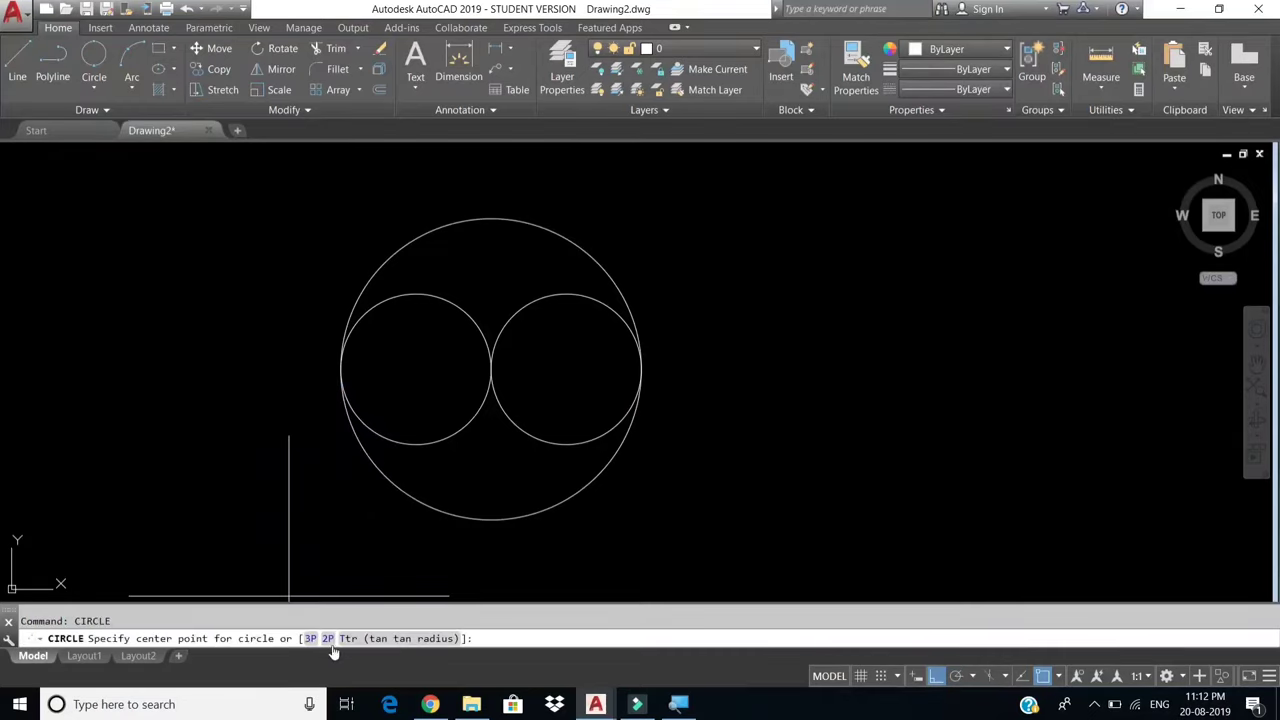
{"action": "left_click", "coordinate": [328, 638]}
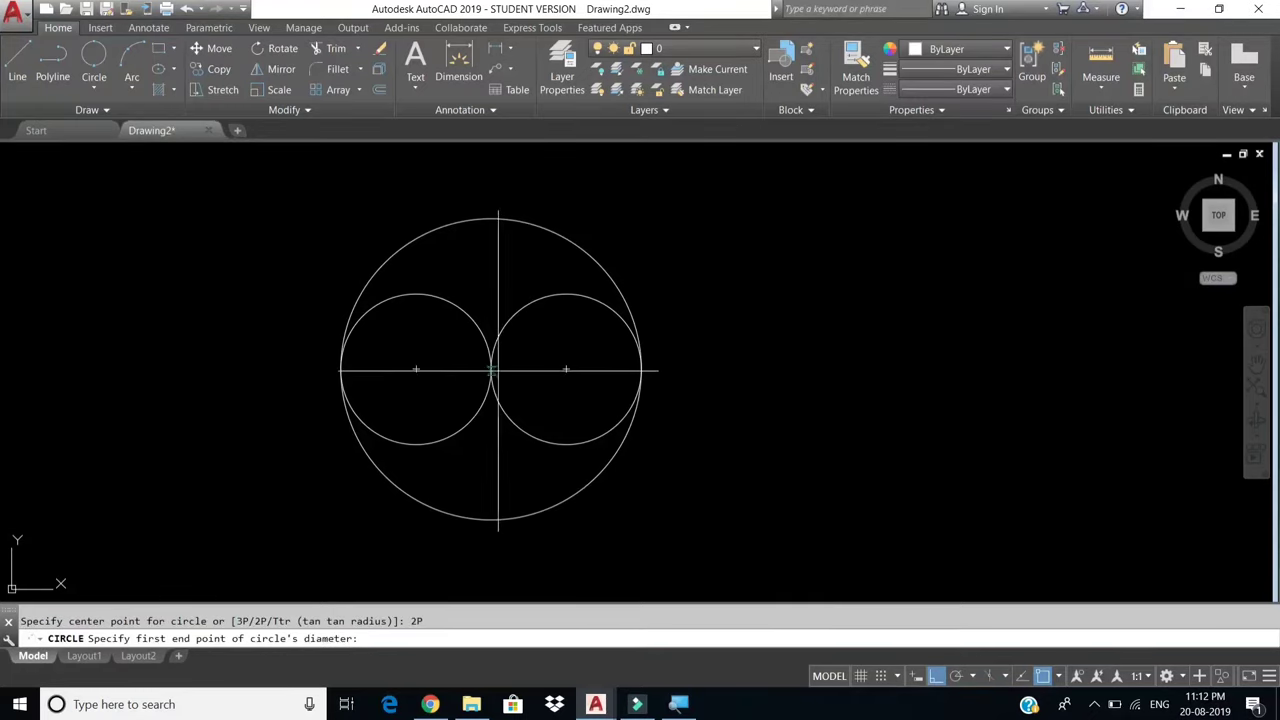
{"action": "left_click", "coordinate": [491, 368]}
{"action": "left_click", "coordinate": [491, 219]}
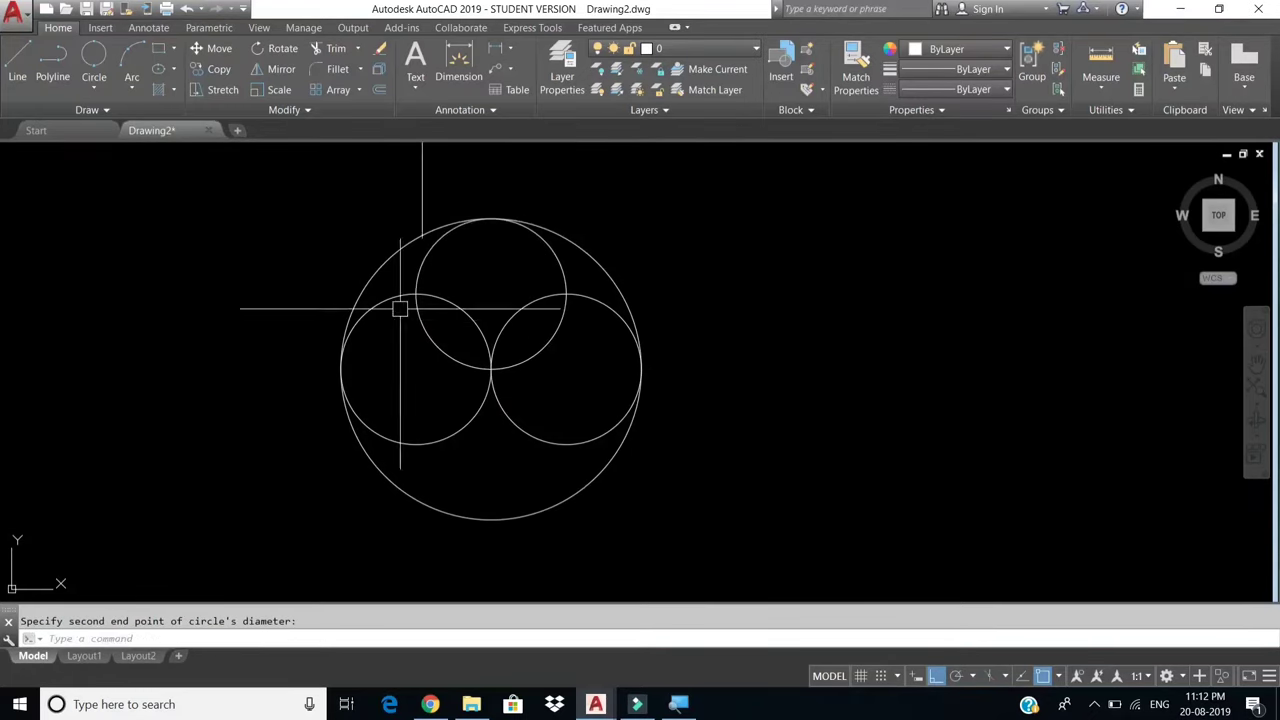
{"action": "right_click", "coordinate": [220, 321]}
{"action": "left_click", "coordinate": [249, 331]}
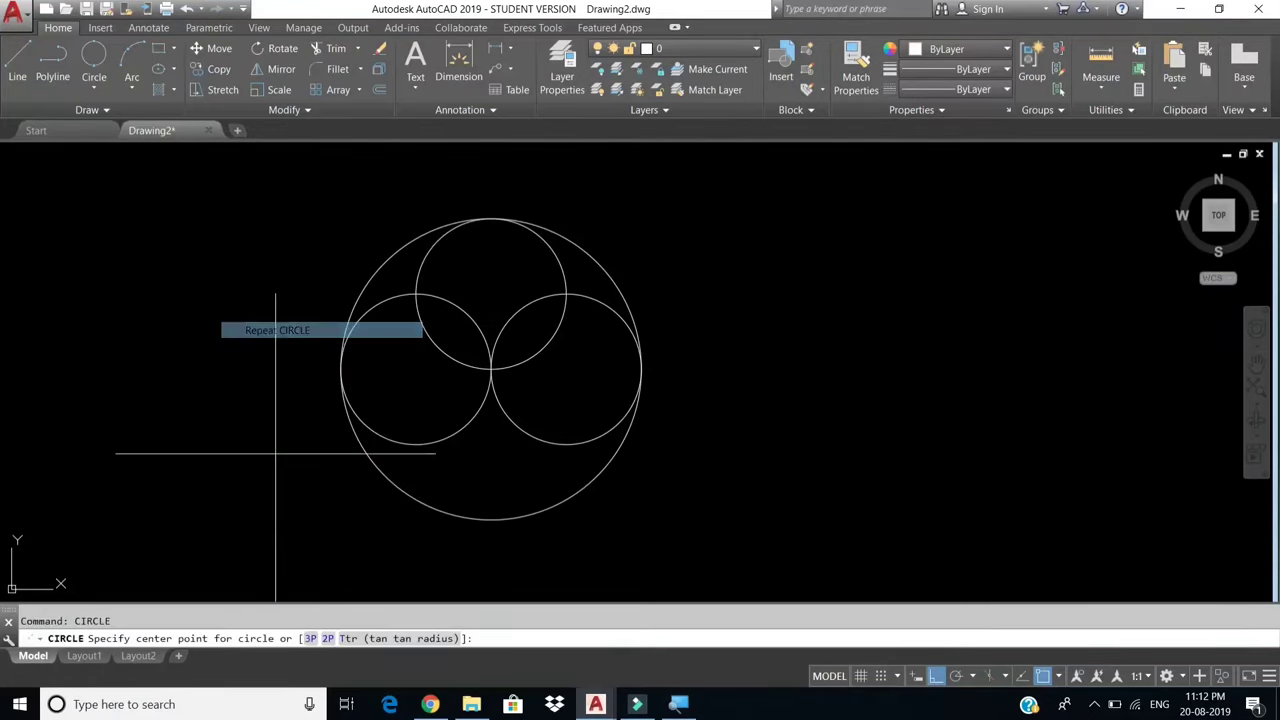
{"action": "left_click", "coordinate": [328, 638]}
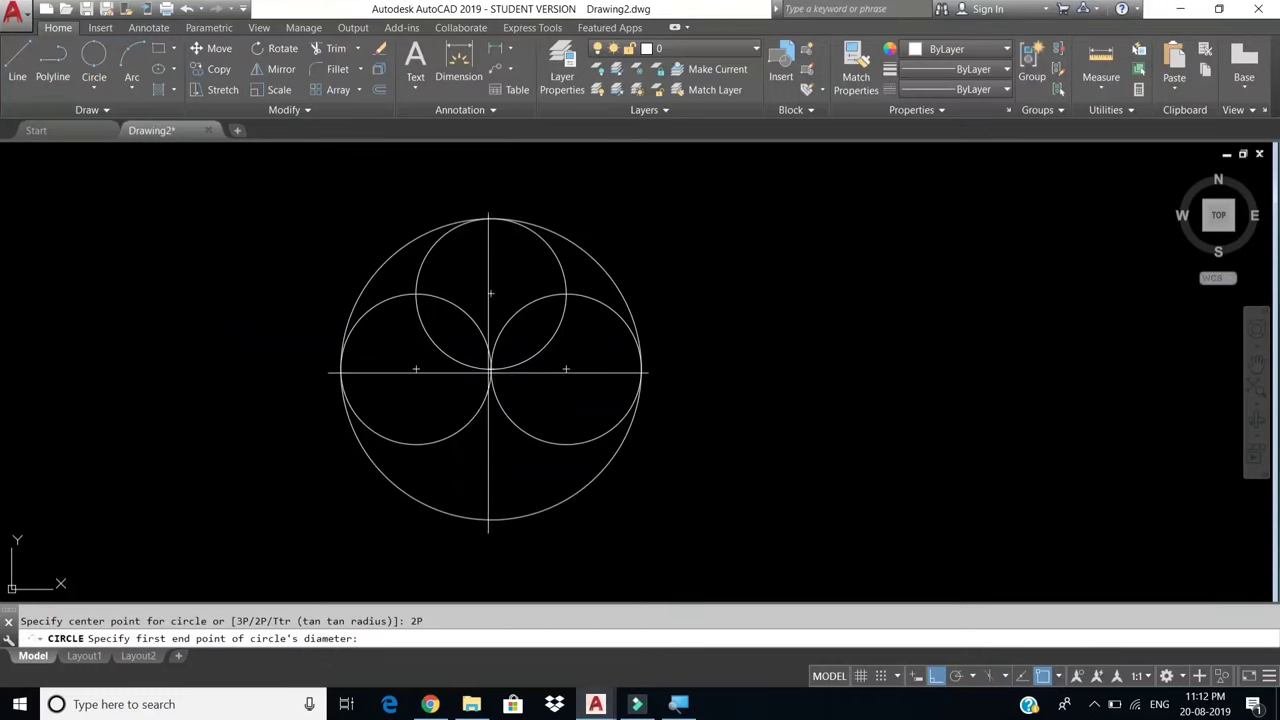
{"action": "left_click", "coordinate": [491, 368]}
{"action": "left_click", "coordinate": [491, 519]}
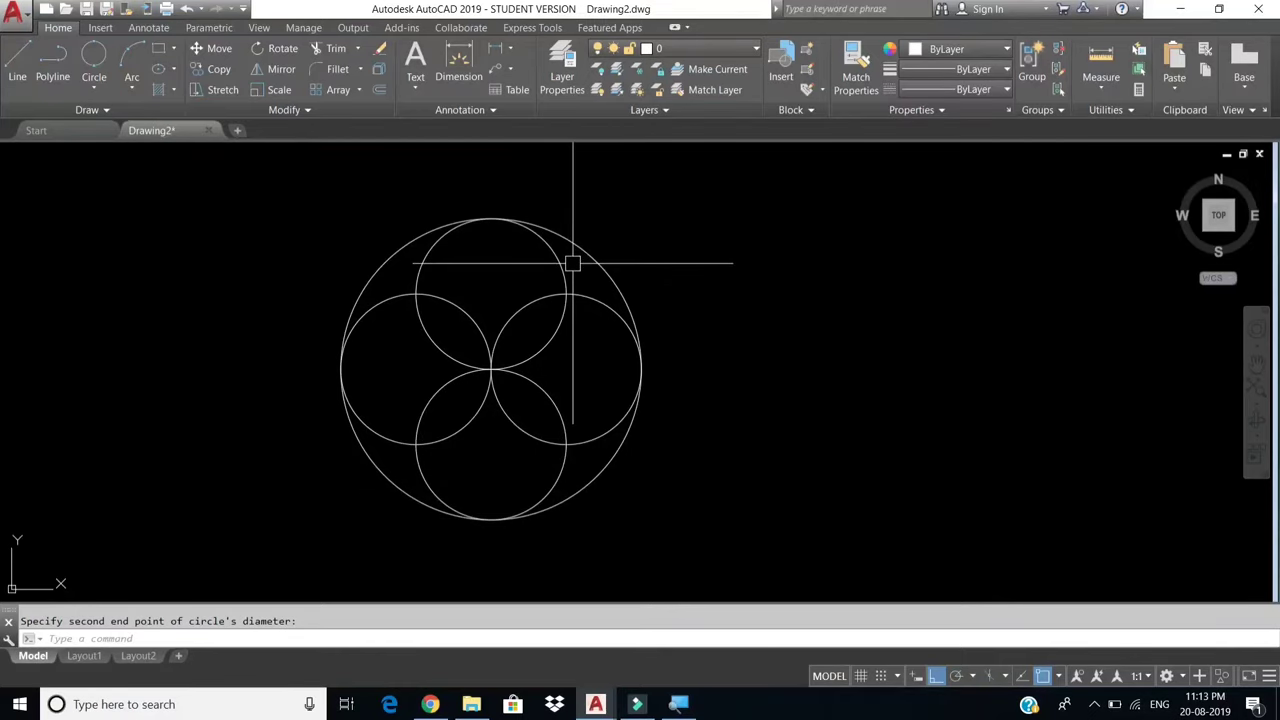
Start TRIM and choose the circles as cutting edges.
{"action": "type", "text": "T"}
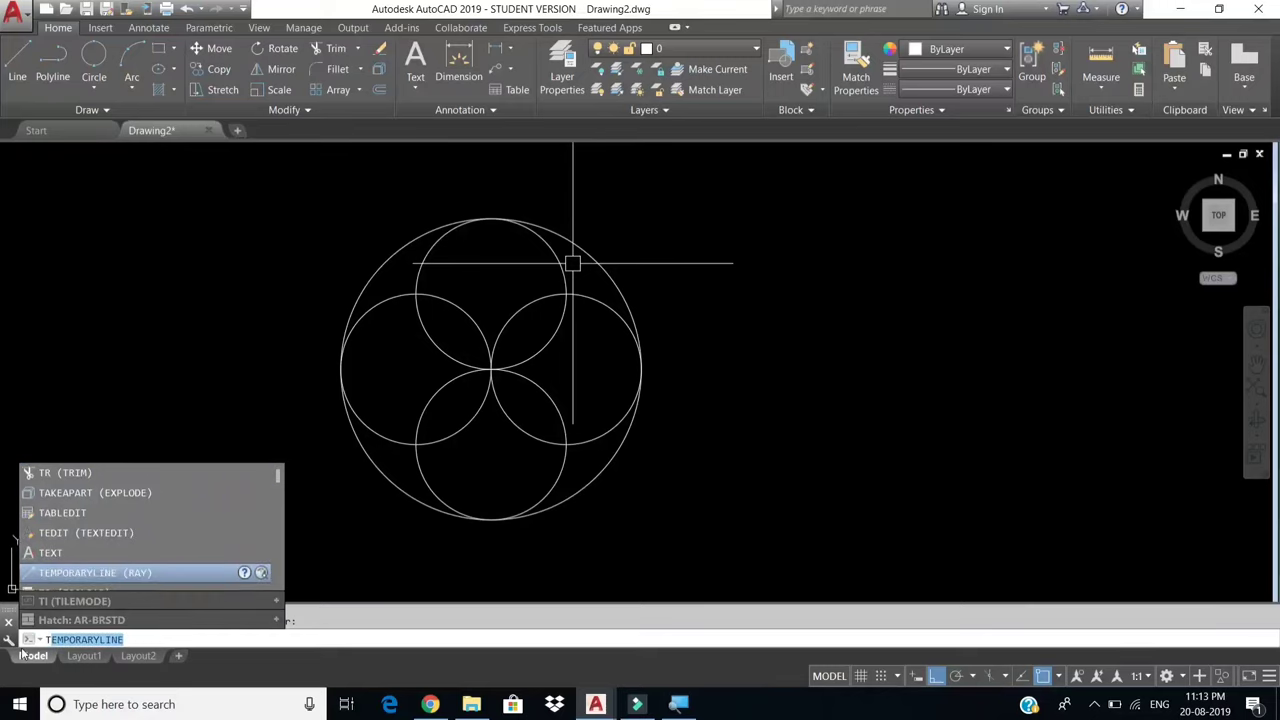
{"action": "type", "text": "R"}
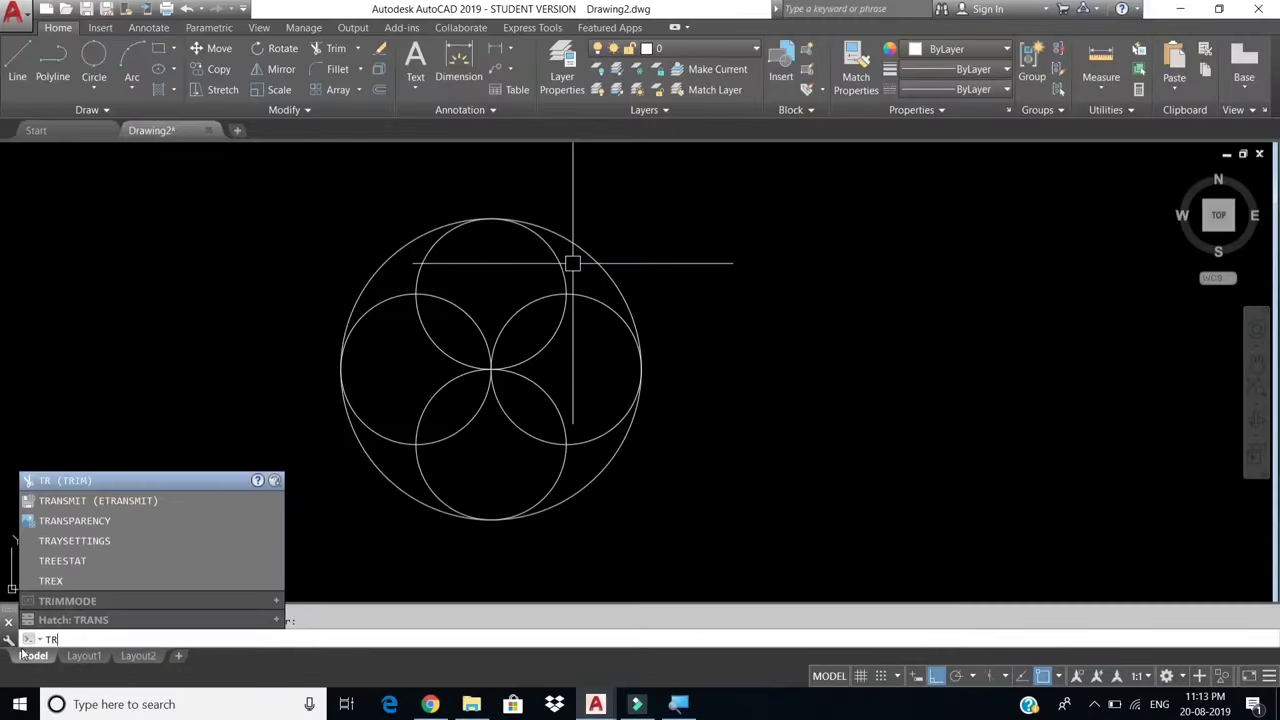
{"action": "key", "text": "Return"}
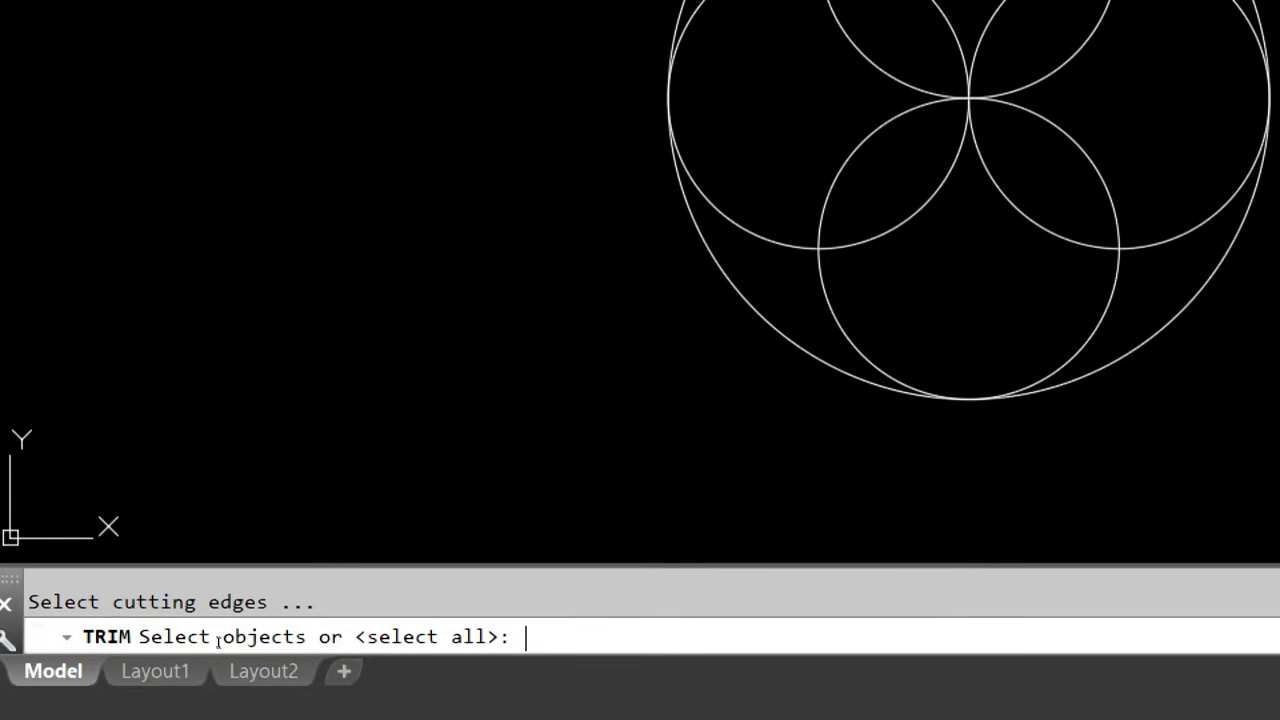
{"action": "left_click", "coordinate": [771, 247]}
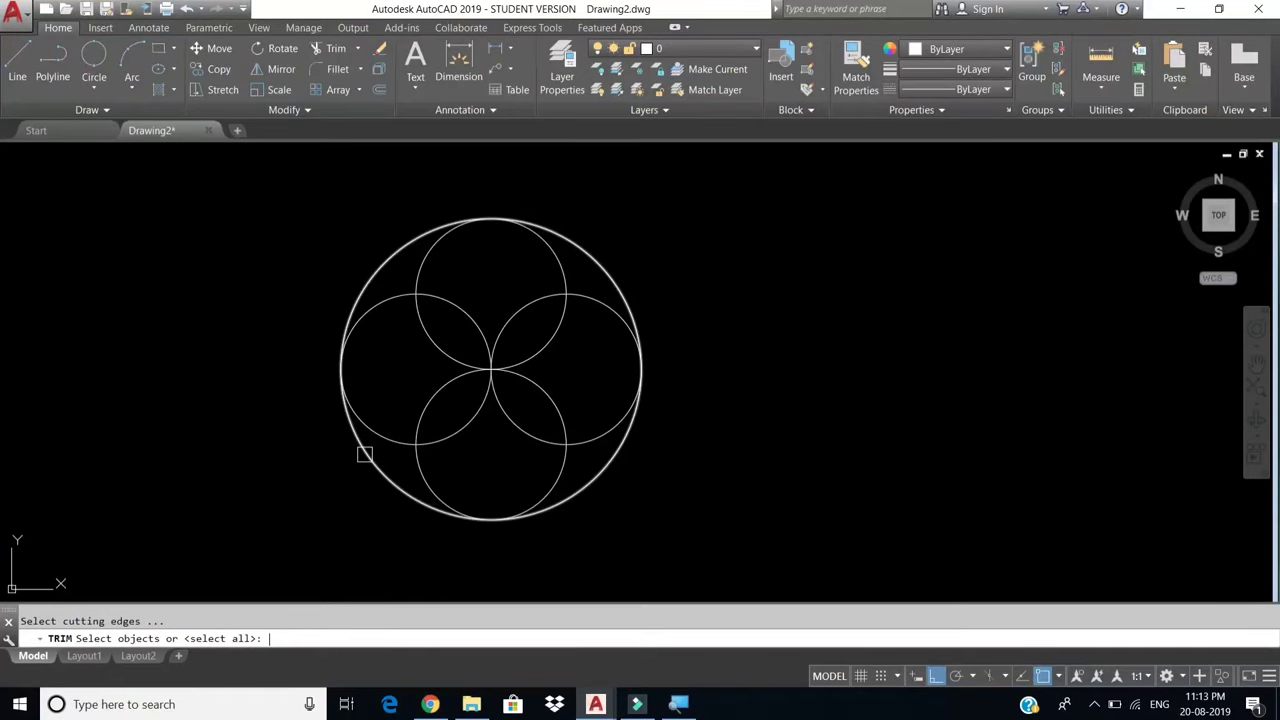
{"action": "key", "text": "Return"}
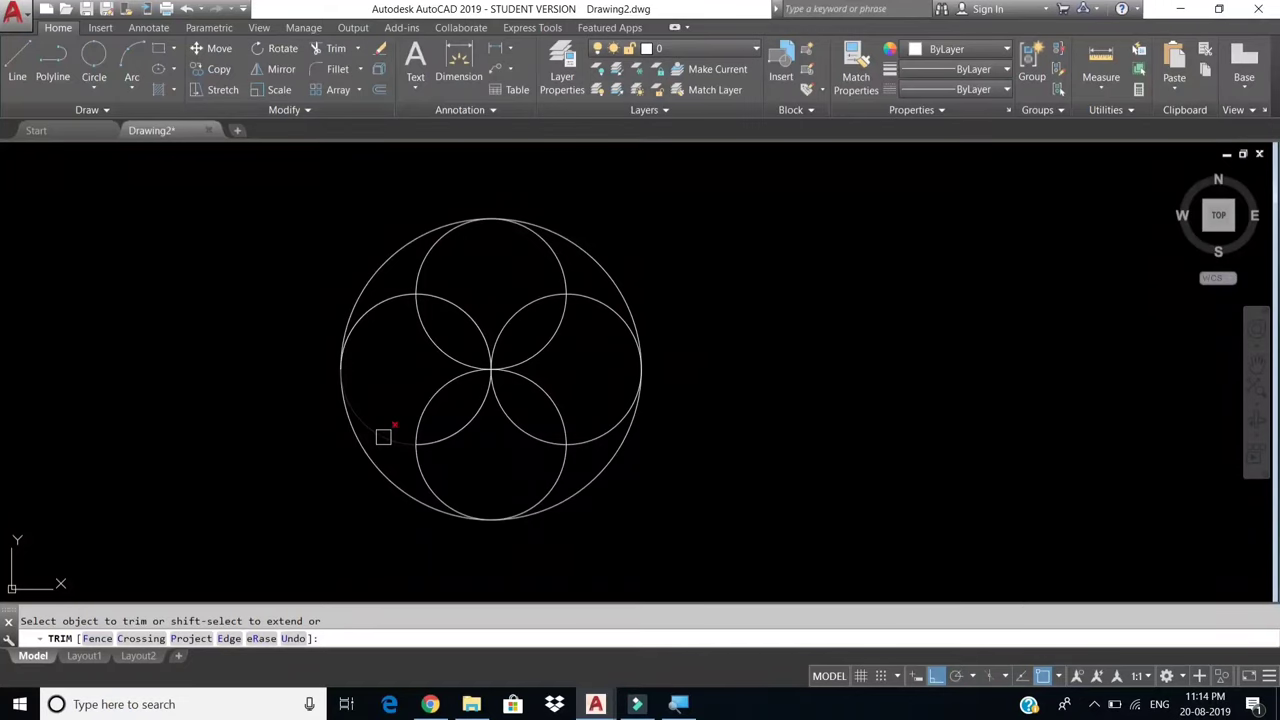
Trim the outer arcs of the left, top, right and bottom circles to leave petals.
{"action": "left_click", "coordinate": [383, 437]}
{"action": "left_click", "coordinate": [381, 301]}
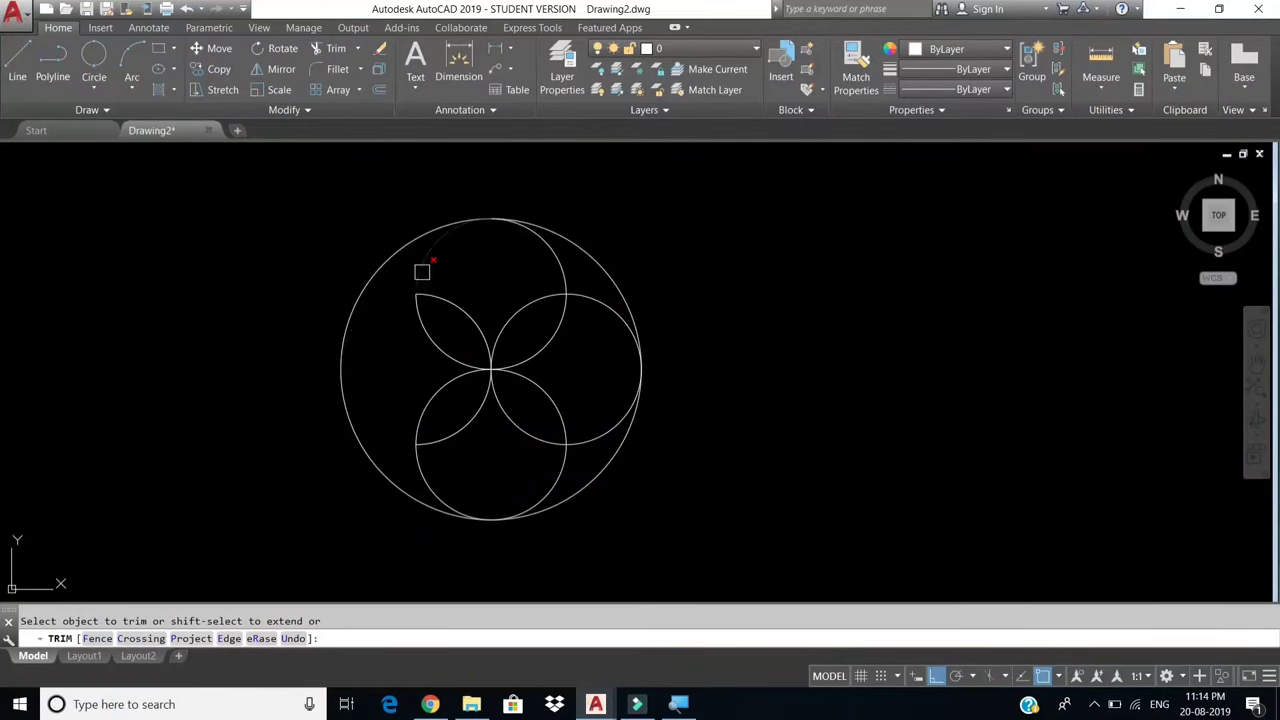
{"action": "left_click", "coordinate": [422, 272]}
{"action": "left_click", "coordinate": [558, 268]}
{"action": "left_click", "coordinate": [586, 296]}
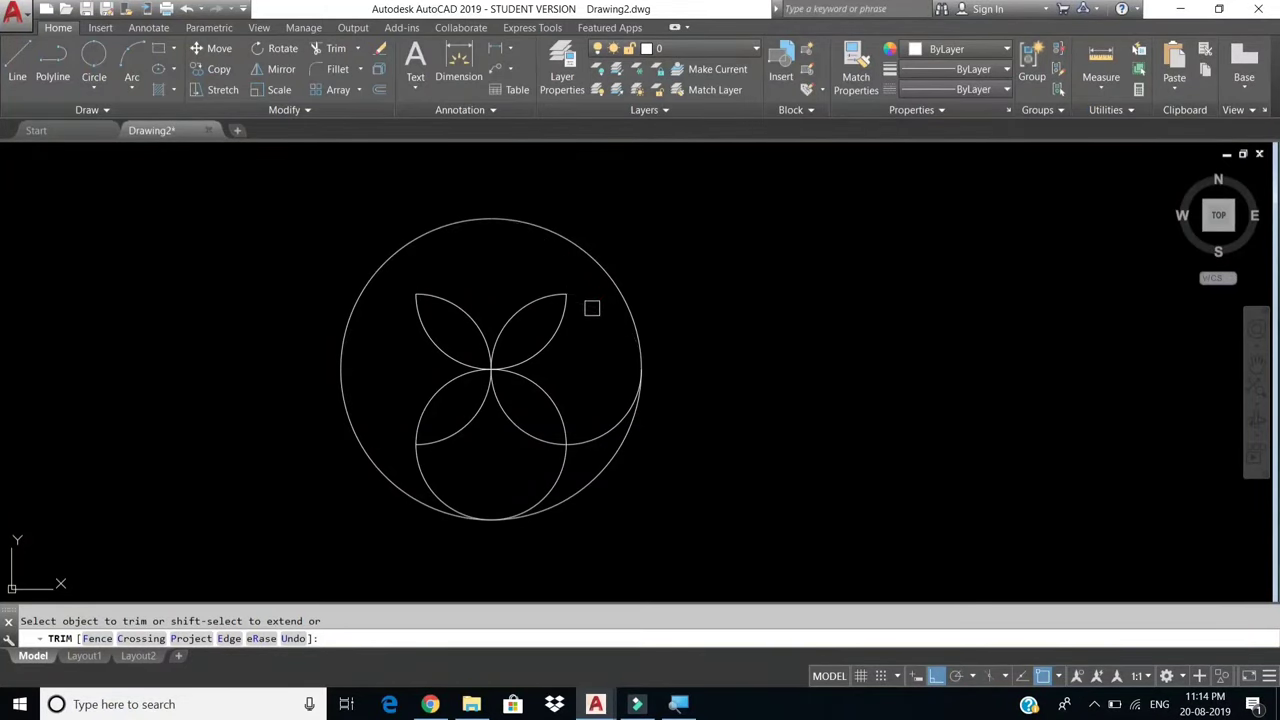
{"action": "left_click", "coordinate": [598, 424]}
{"action": "left_click", "coordinate": [573, 462]}
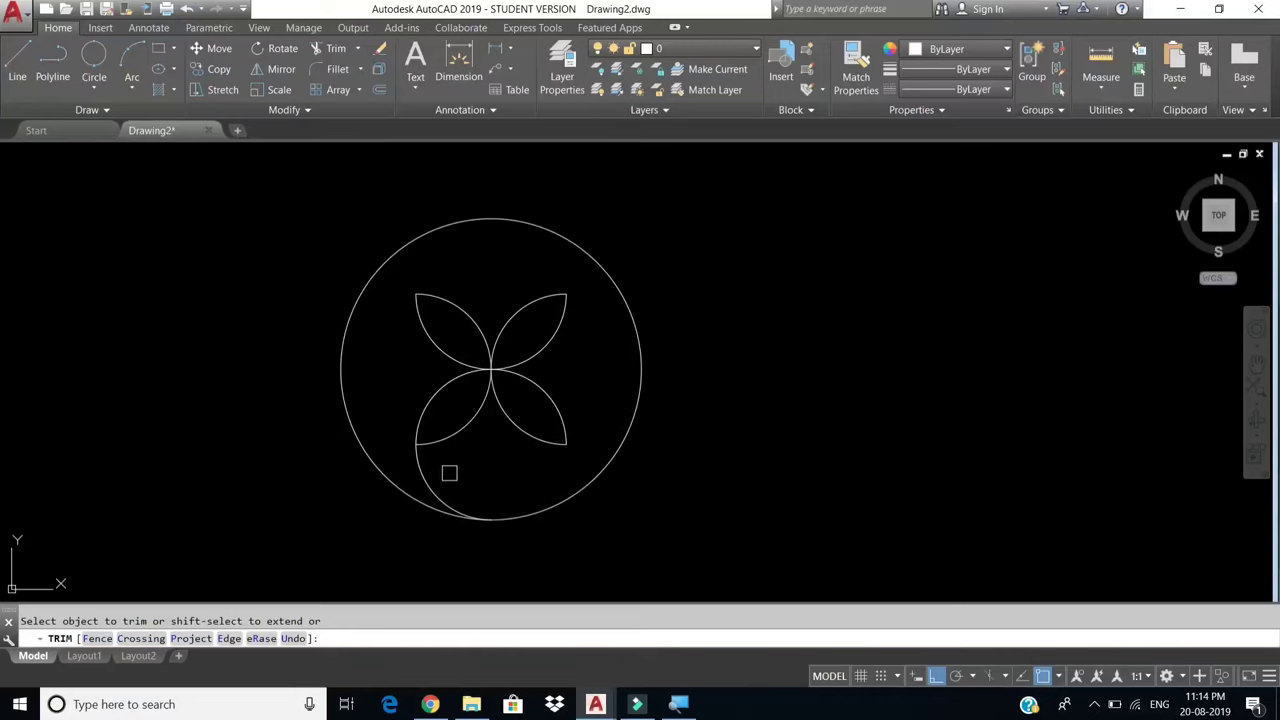
{"action": "left_click", "coordinate": [428, 476]}
{"action": "right_click", "coordinate": [394, 371]}
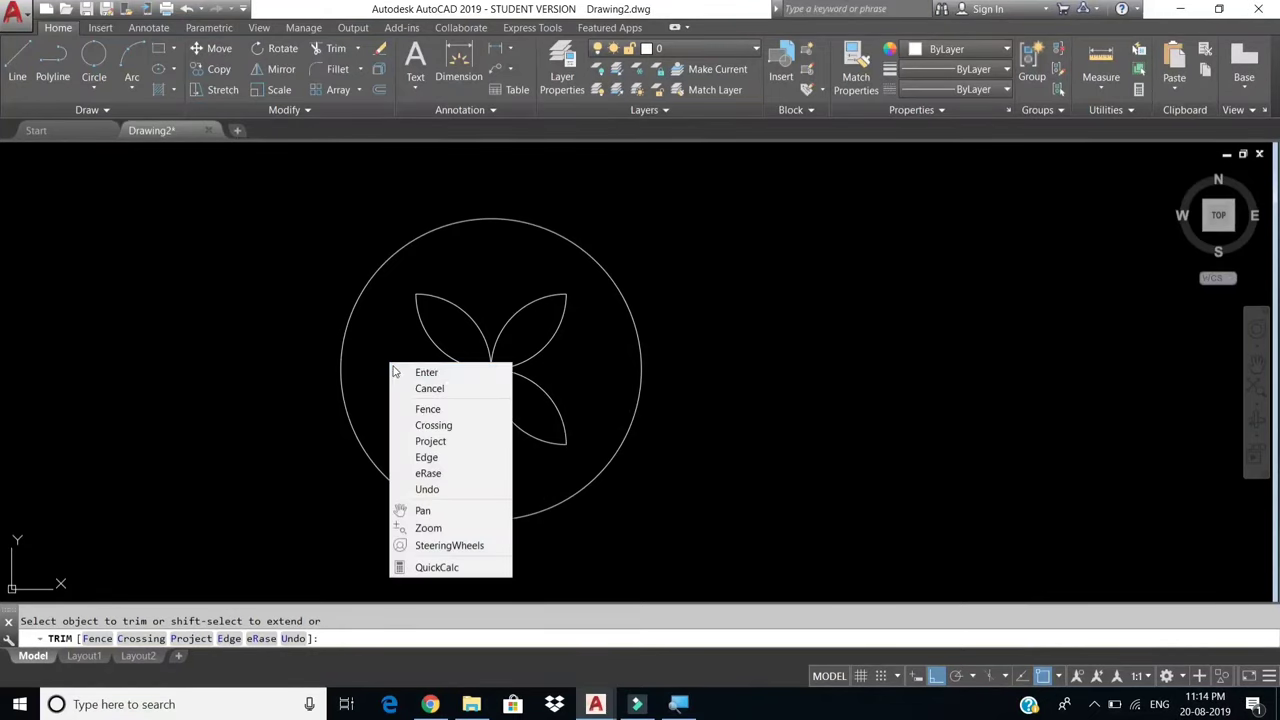
{"action": "left_click", "coordinate": [410, 372]}
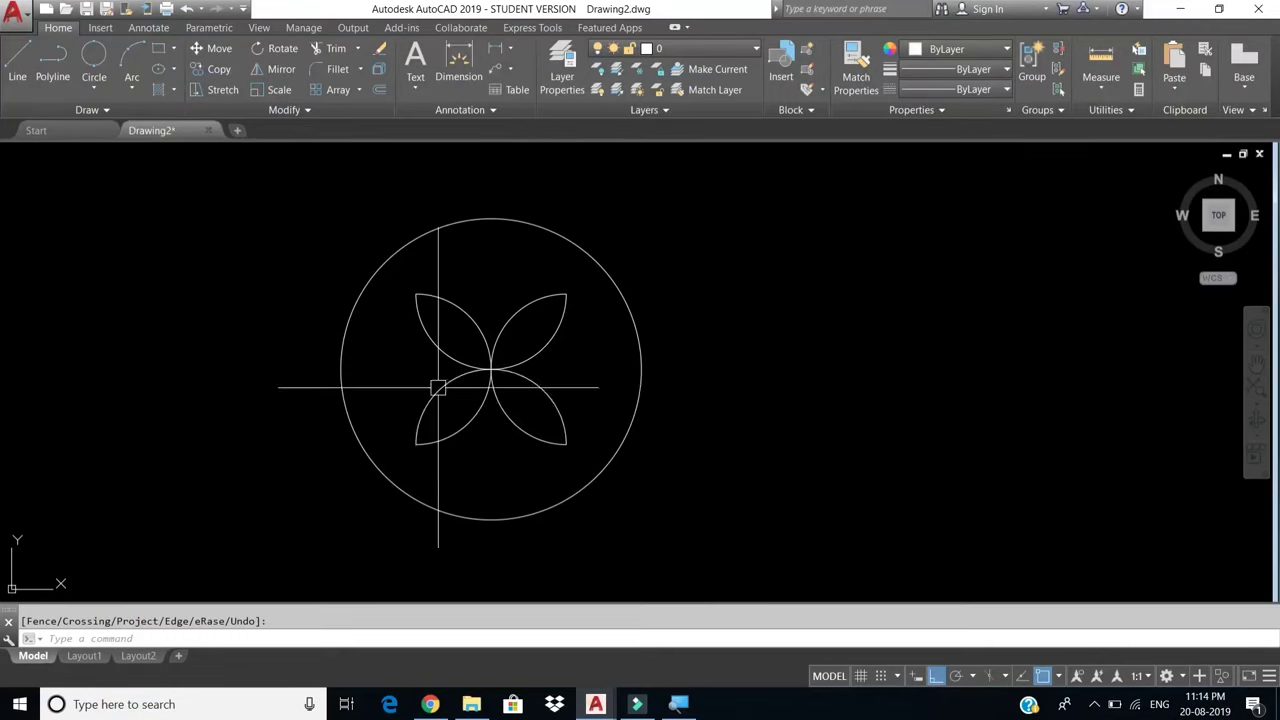
{"action": "middle_click_drag", "start_coordinate": [438, 388], "coordinate": [314, 396]}
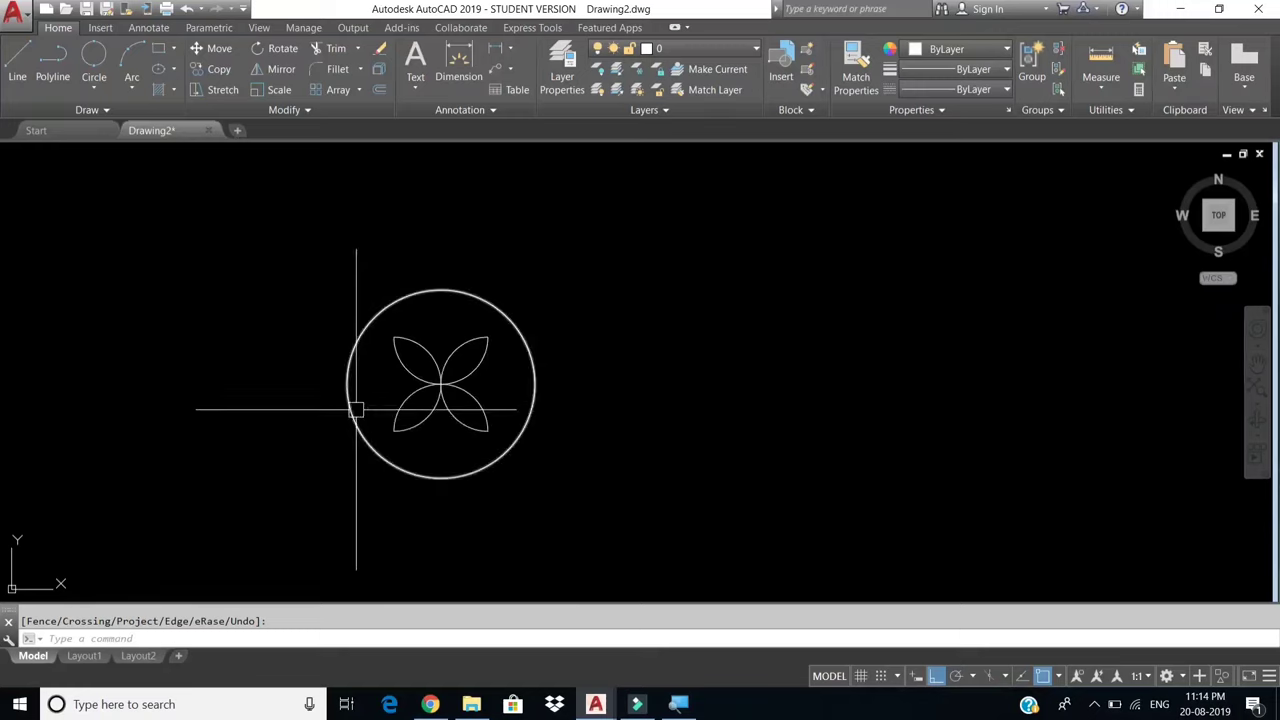
Draw a closed polyline triangle right of the flower circle with Ortho off, then restore Ortho.
{"action": "left_click", "coordinate": [97, 89]}
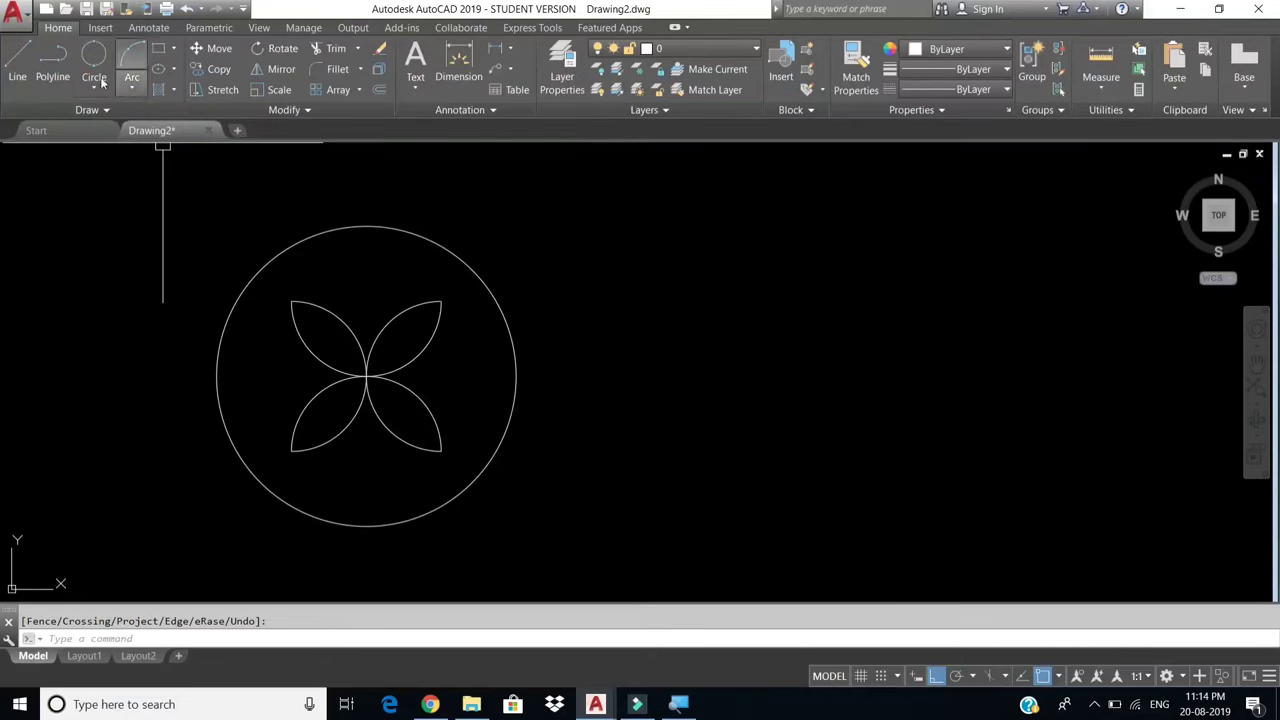
{"action": "left_click", "coordinate": [52, 68]}
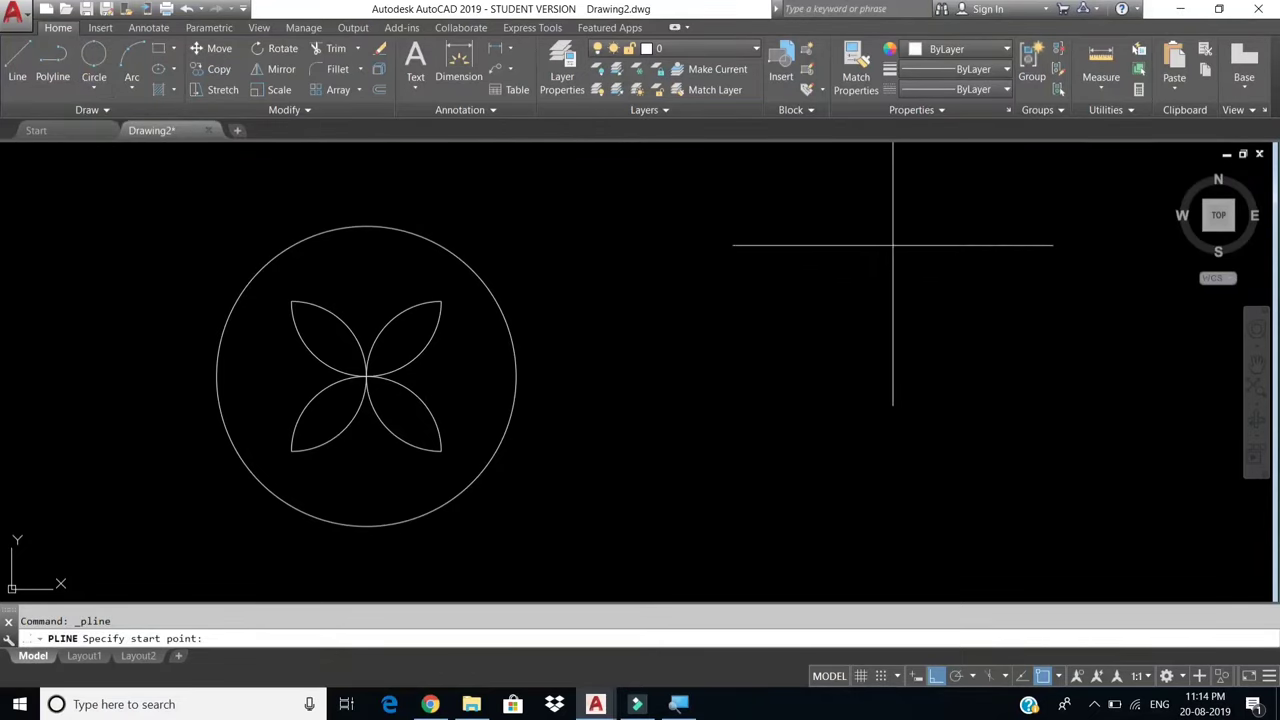
{"action": "left_click", "coordinate": [893, 245]}
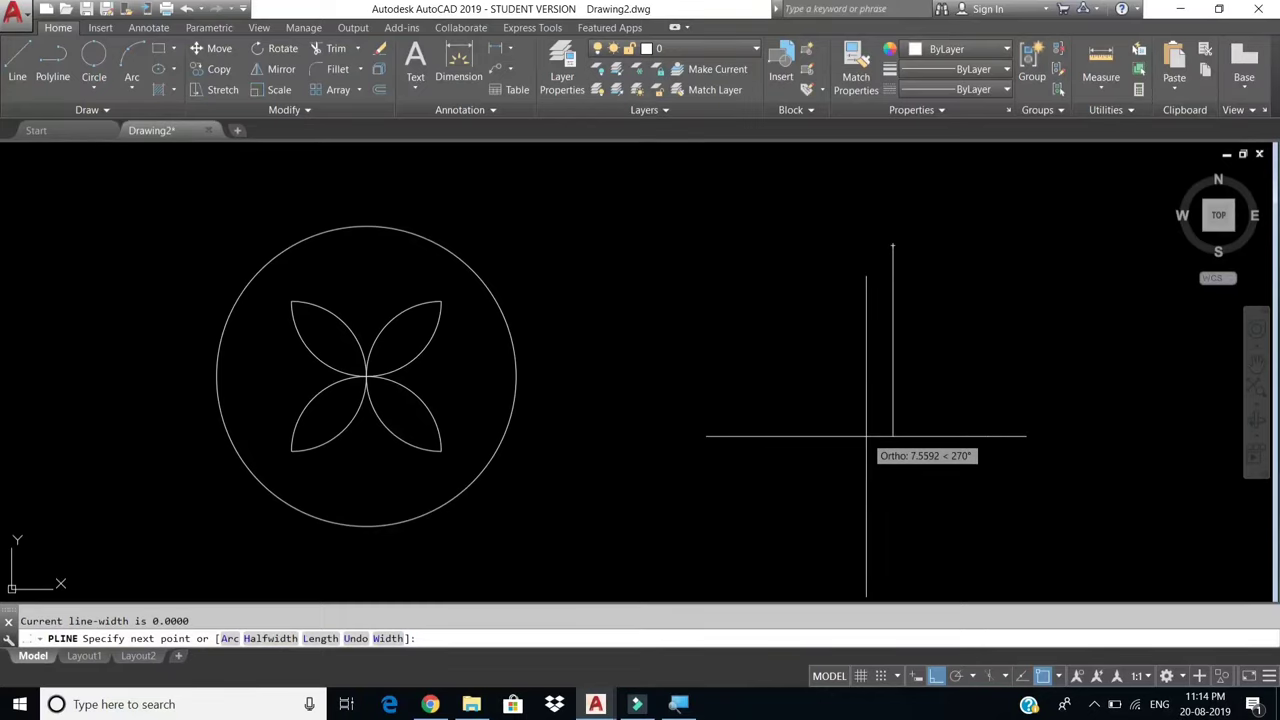
{"action": "key", "text": "F8"}
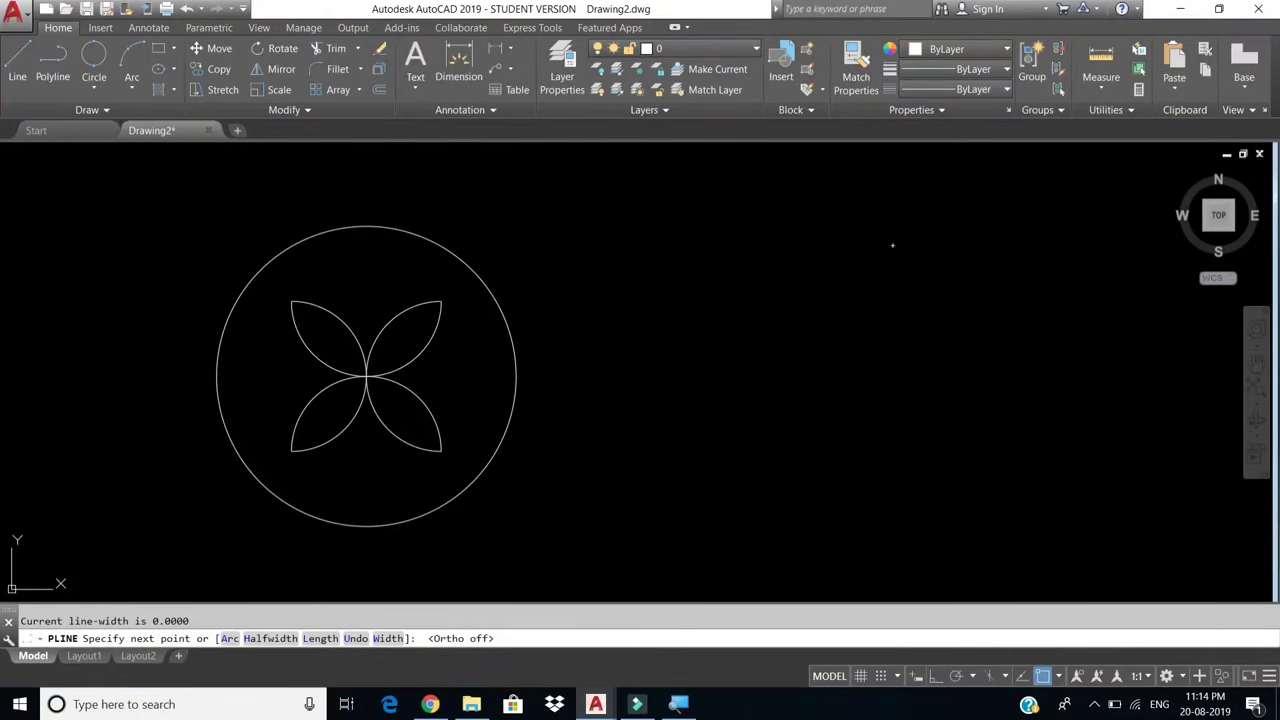
{"action": "left_click", "coordinate": [692, 458]}
{"action": "left_click", "coordinate": [1062, 486]}
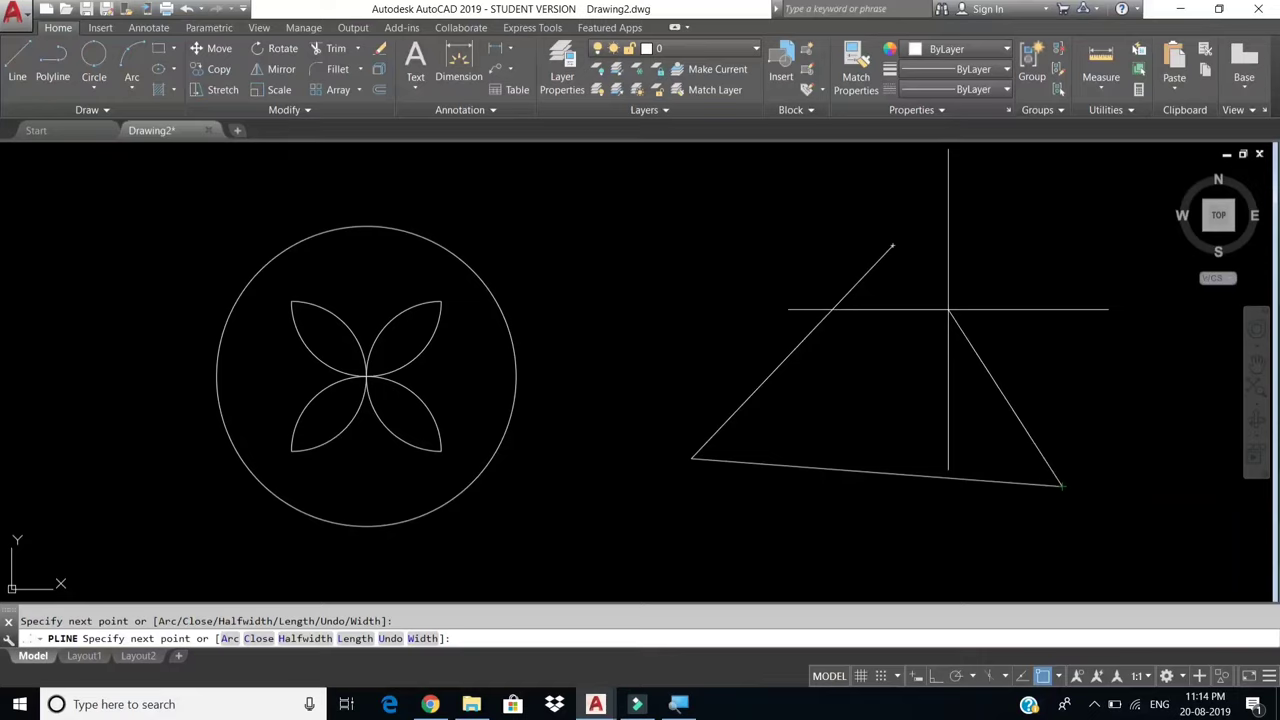
{"action": "left_click", "coordinate": [893, 245]}
{"action": "key", "text": "Return"}
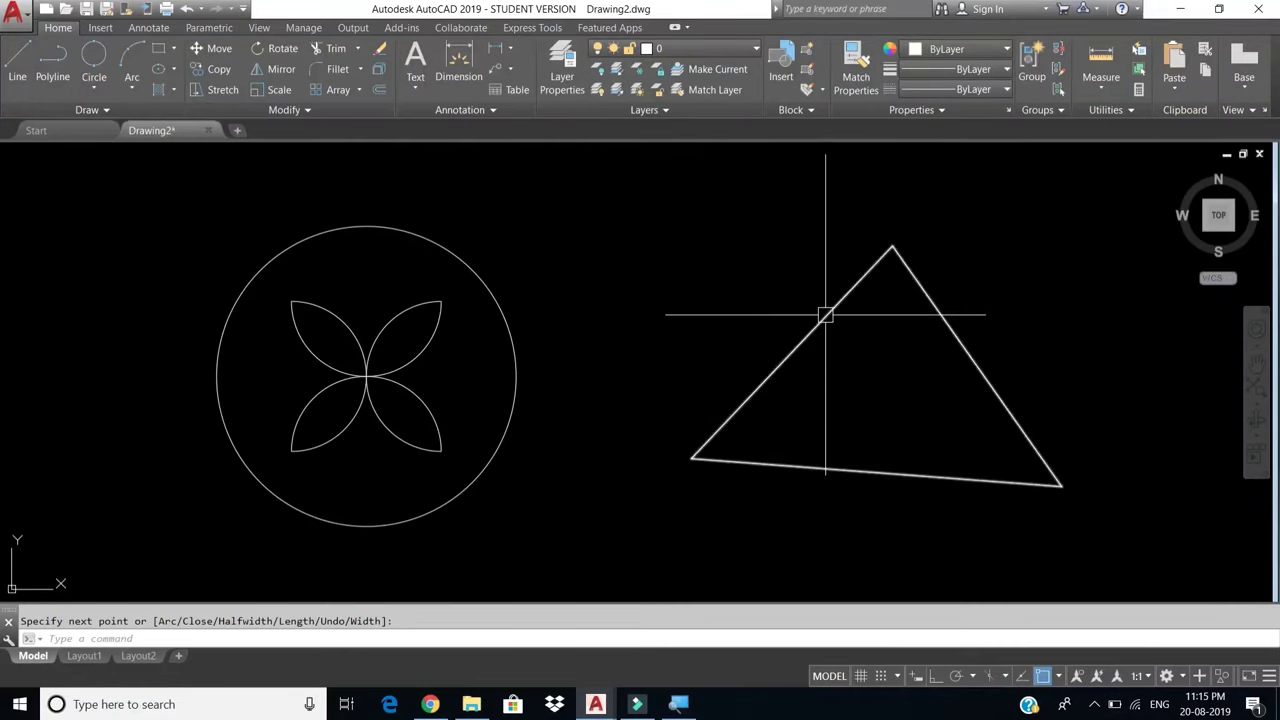
{"action": "left_click", "coordinate": [936, 679]}
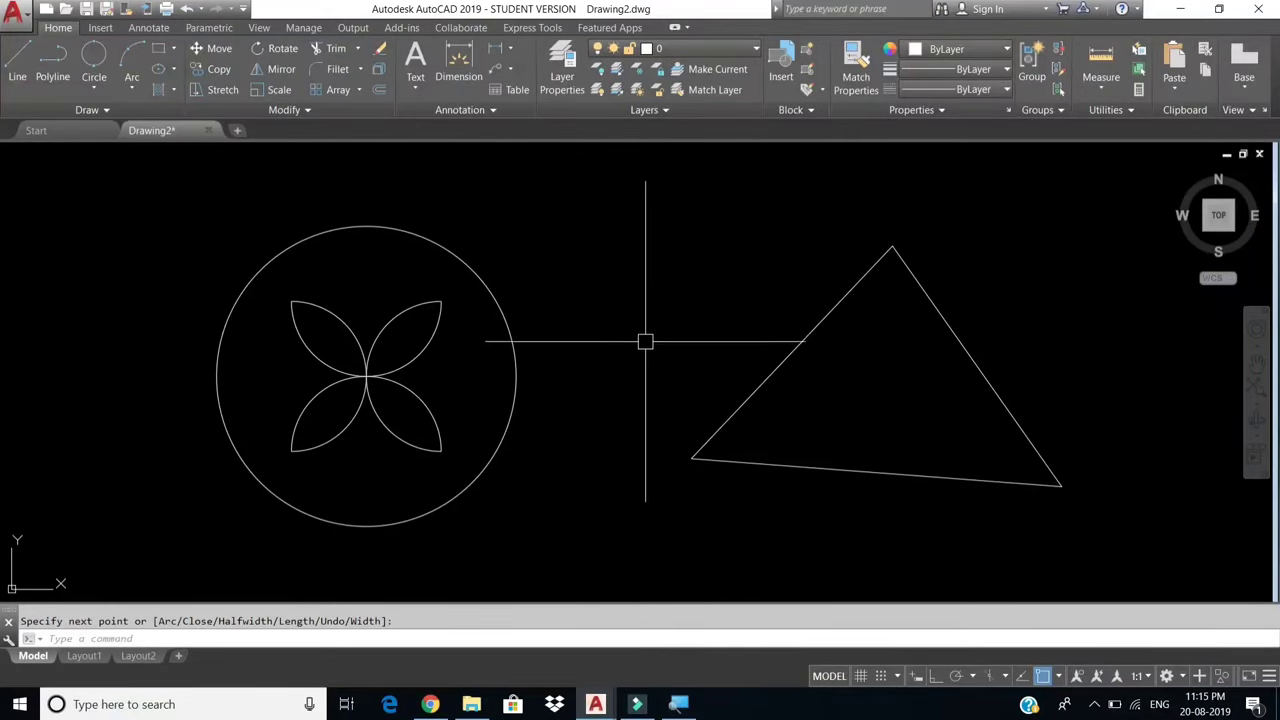
Draw a 3-Point circle through the triangle's top, lower-left and lower-right corners.
{"action": "scroll", "coordinate": [646, 350], "scroll_direction": "down", "scroll_amount": 2}
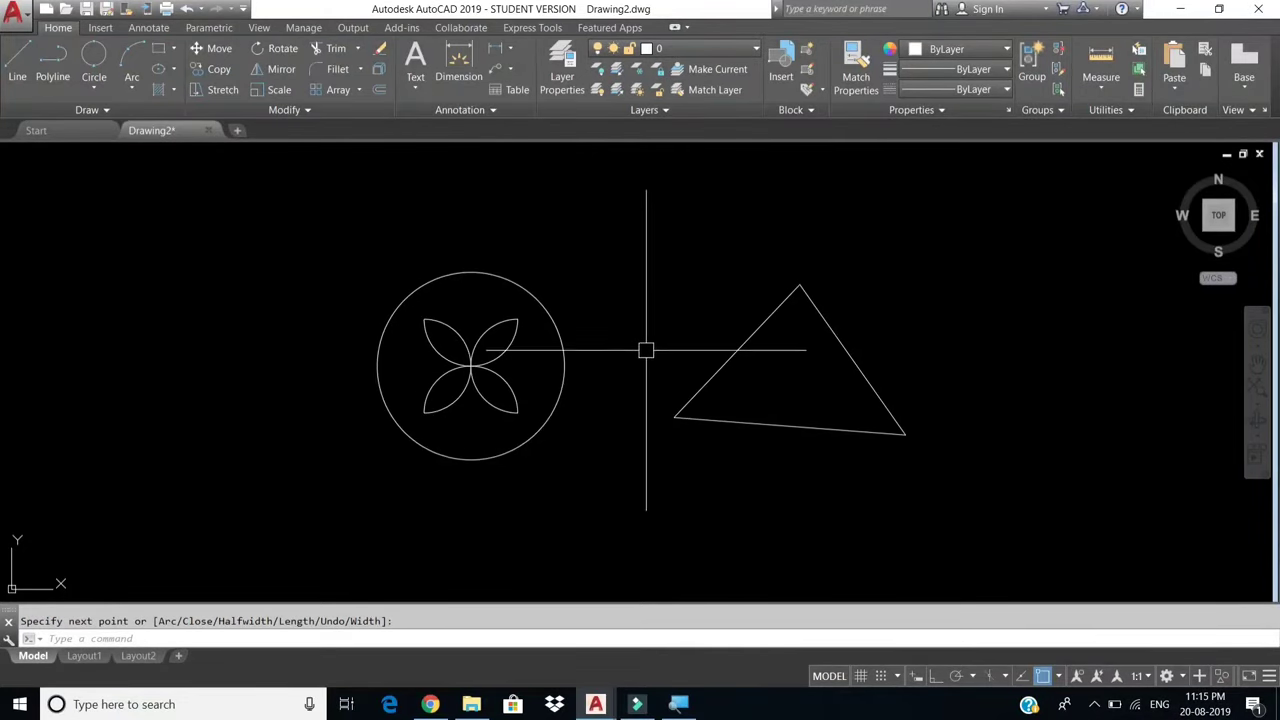
{"action": "left_click", "coordinate": [91, 87]}
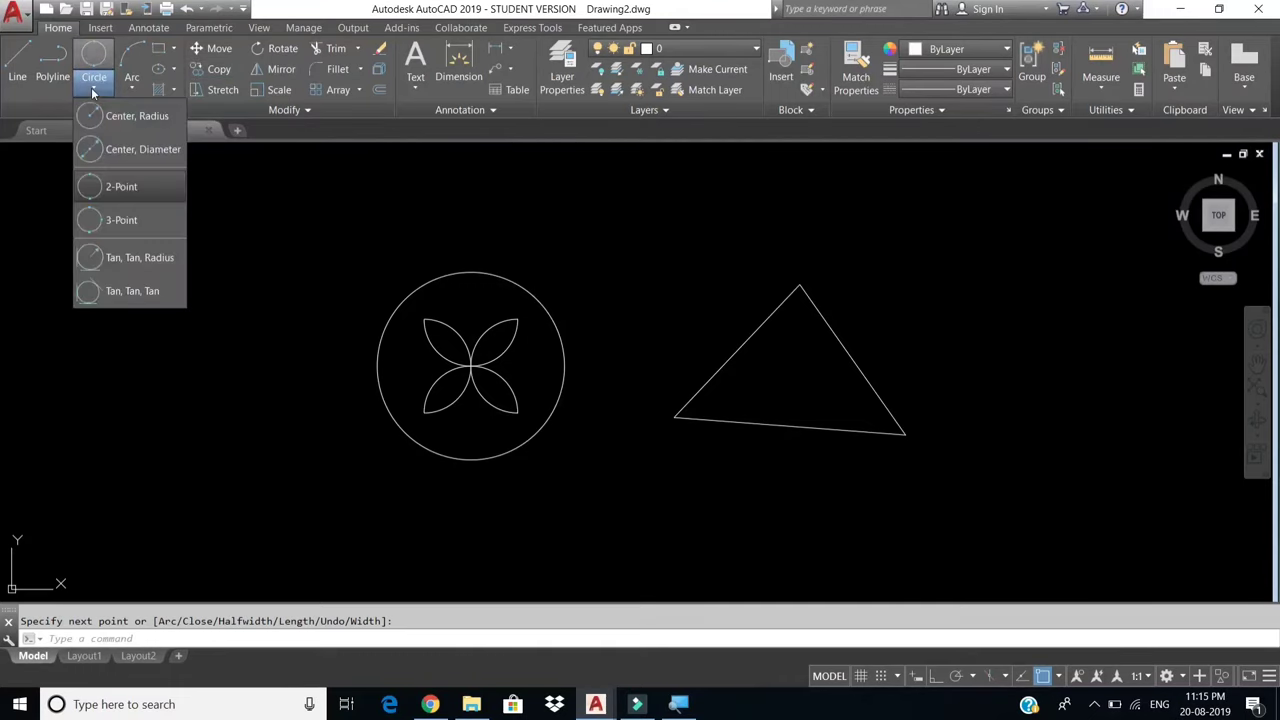
{"action": "left_click", "coordinate": [103, 226]}
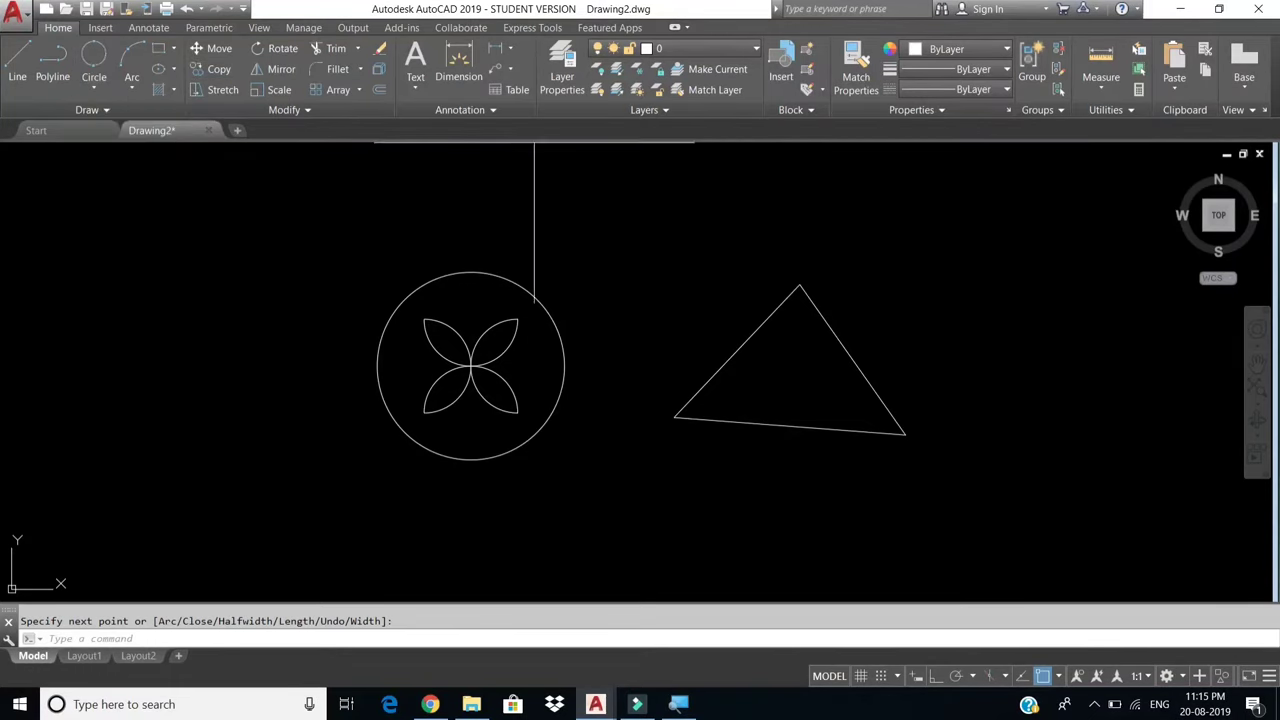
{"action": "left_click", "coordinate": [801, 289]}
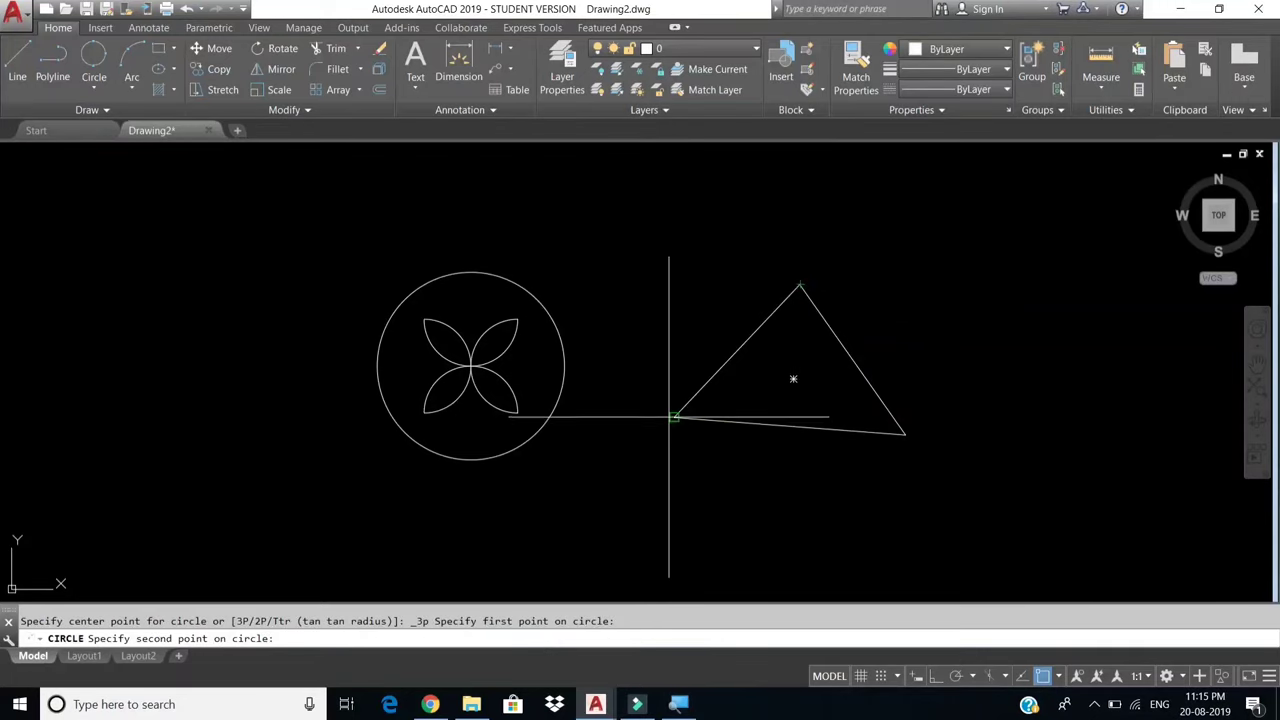
{"action": "left_click", "coordinate": [673, 416]}
{"action": "left_click", "coordinate": [905, 433]}
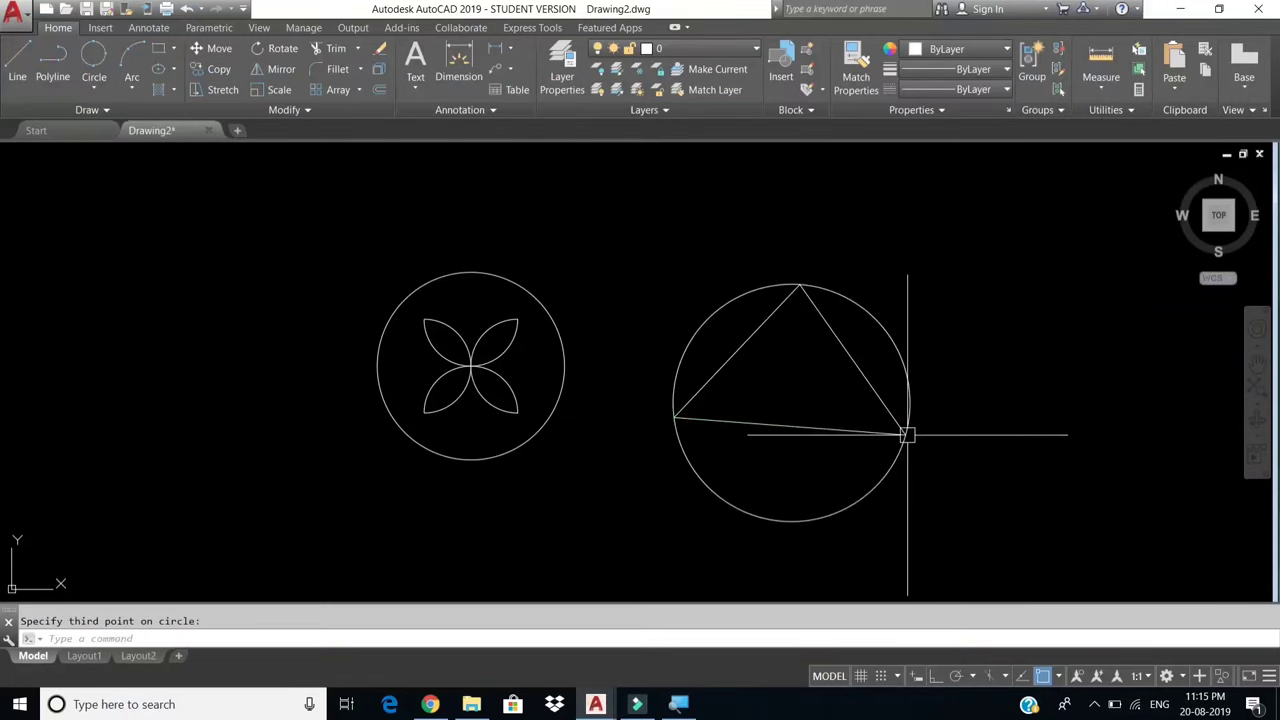
{"action": "scroll", "coordinate": [941, 428], "scroll_direction": "up", "scroll_amount": 2}
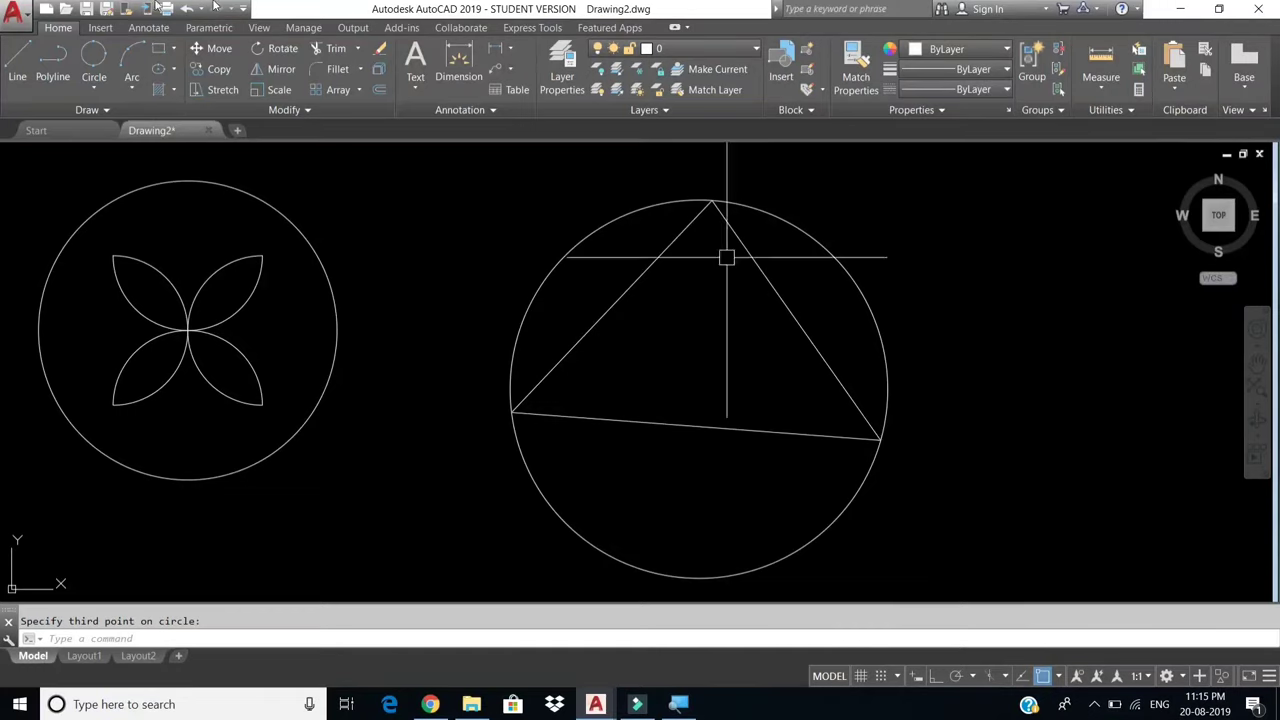
{"action": "left_click", "coordinate": [91, 90]}
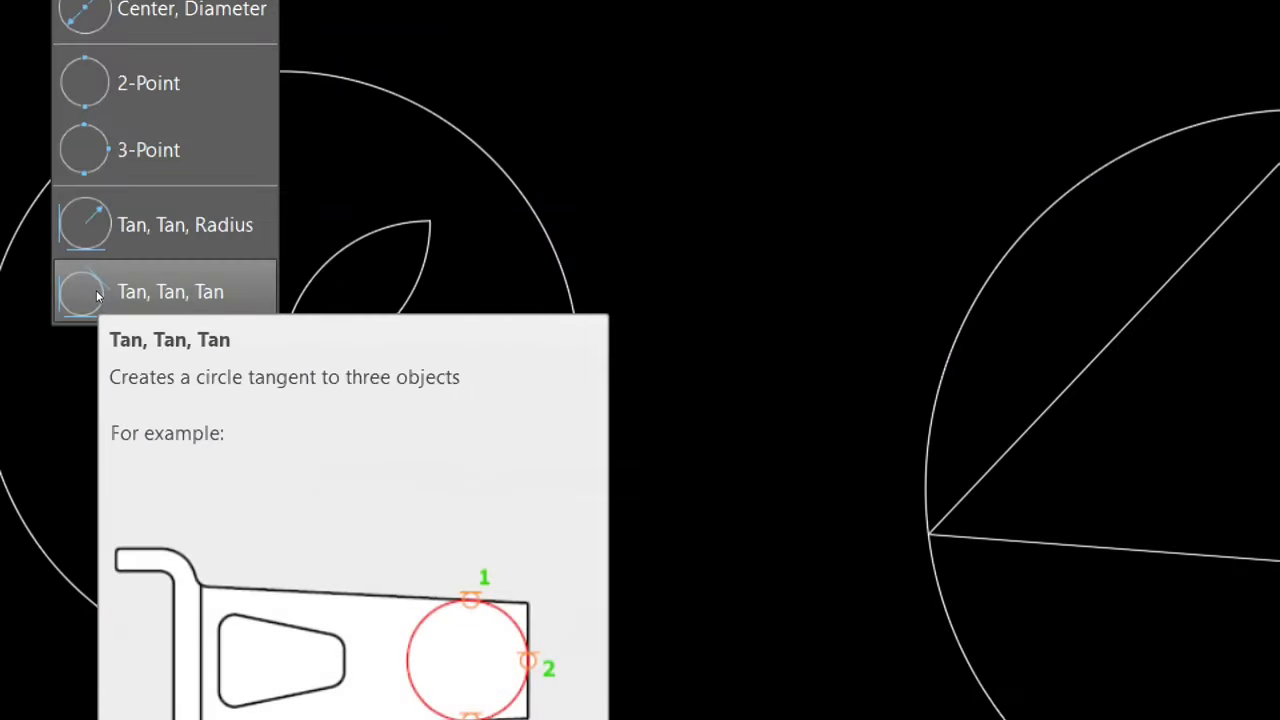
{"action": "mouse_move", "coordinate": [131, 291]}
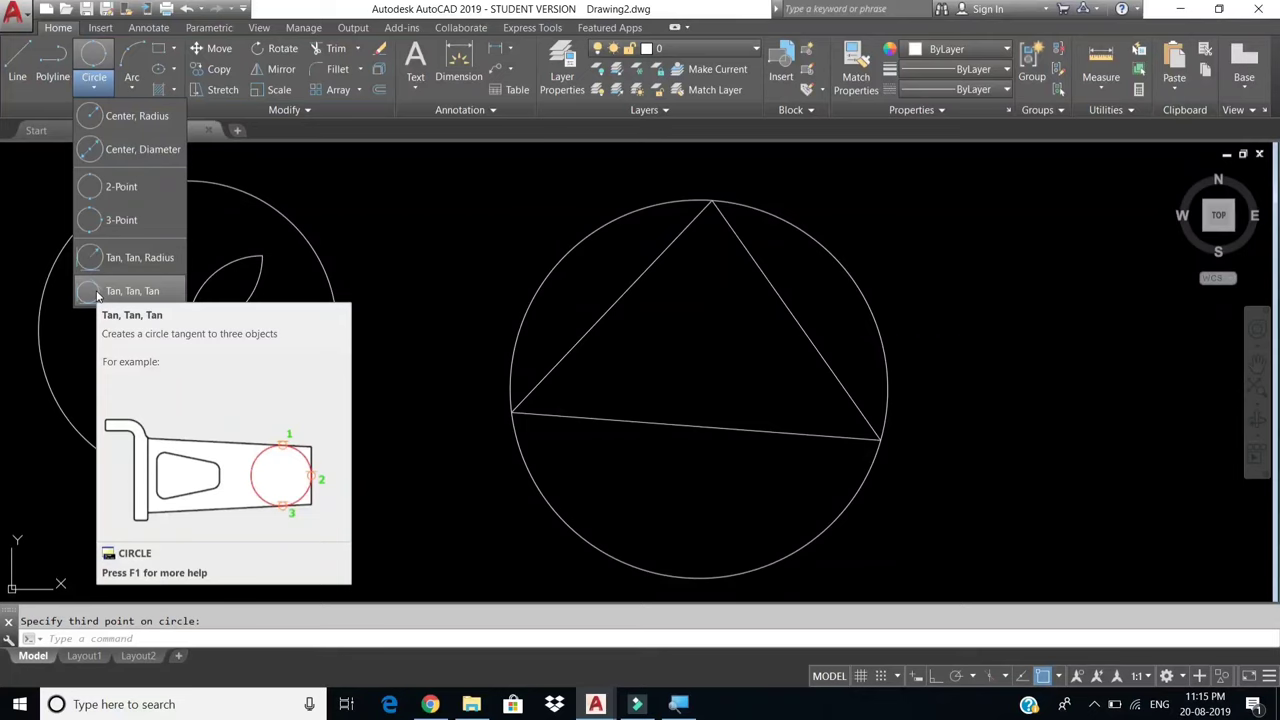
Inscribe a Tan, Tan, Tan circle touching the triangle's three sides, then select all objects.
{"action": "left_click", "coordinate": [97, 291]}
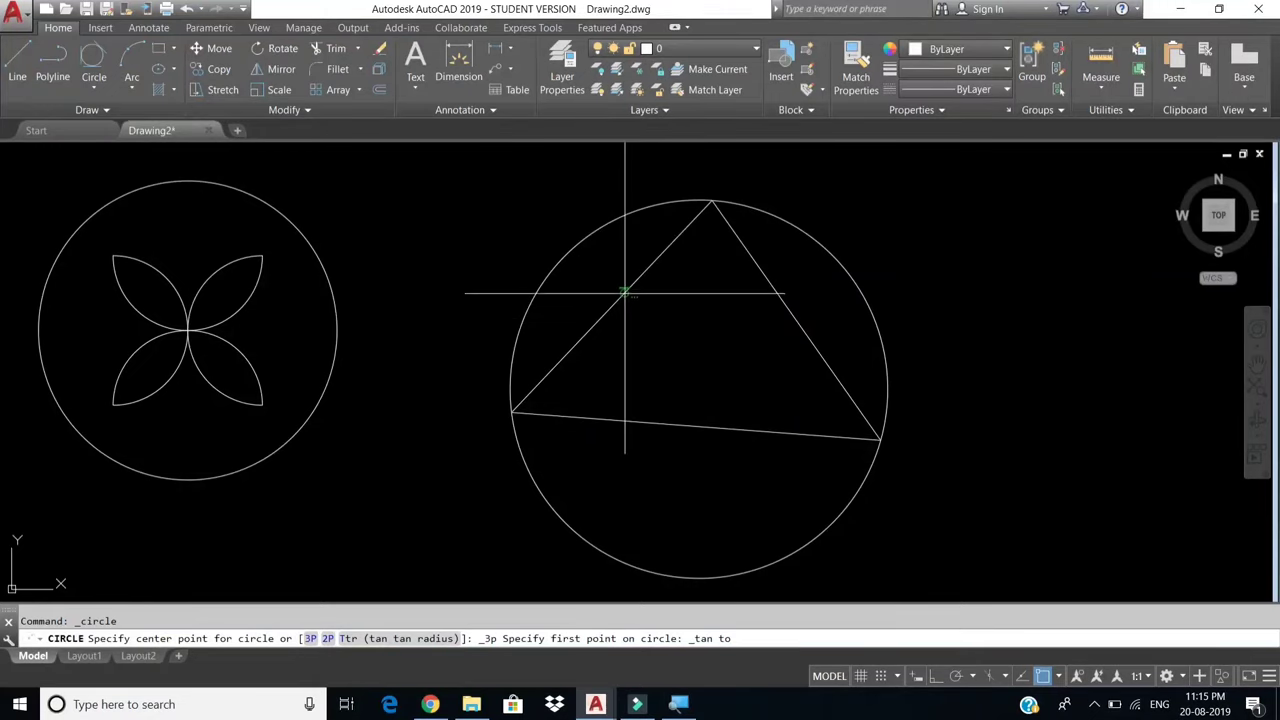
{"action": "left_click", "coordinate": [621, 293]}
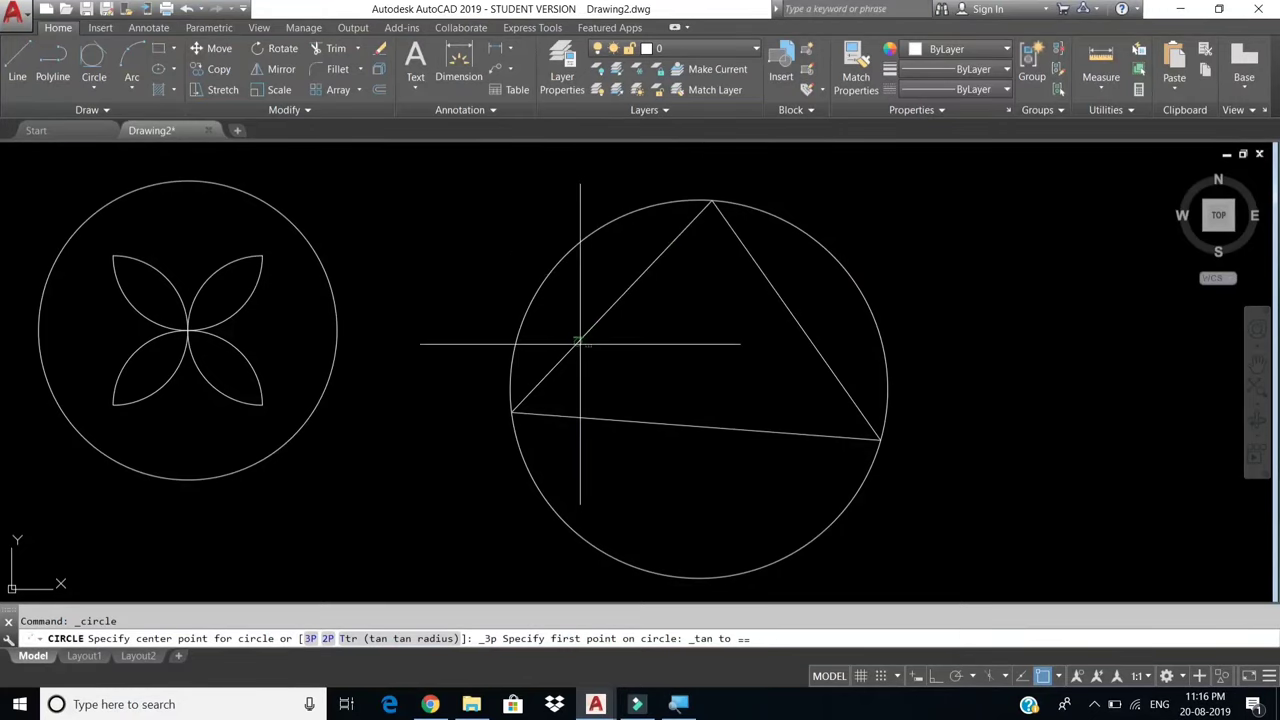
{"action": "left_click", "coordinate": [629, 289]}
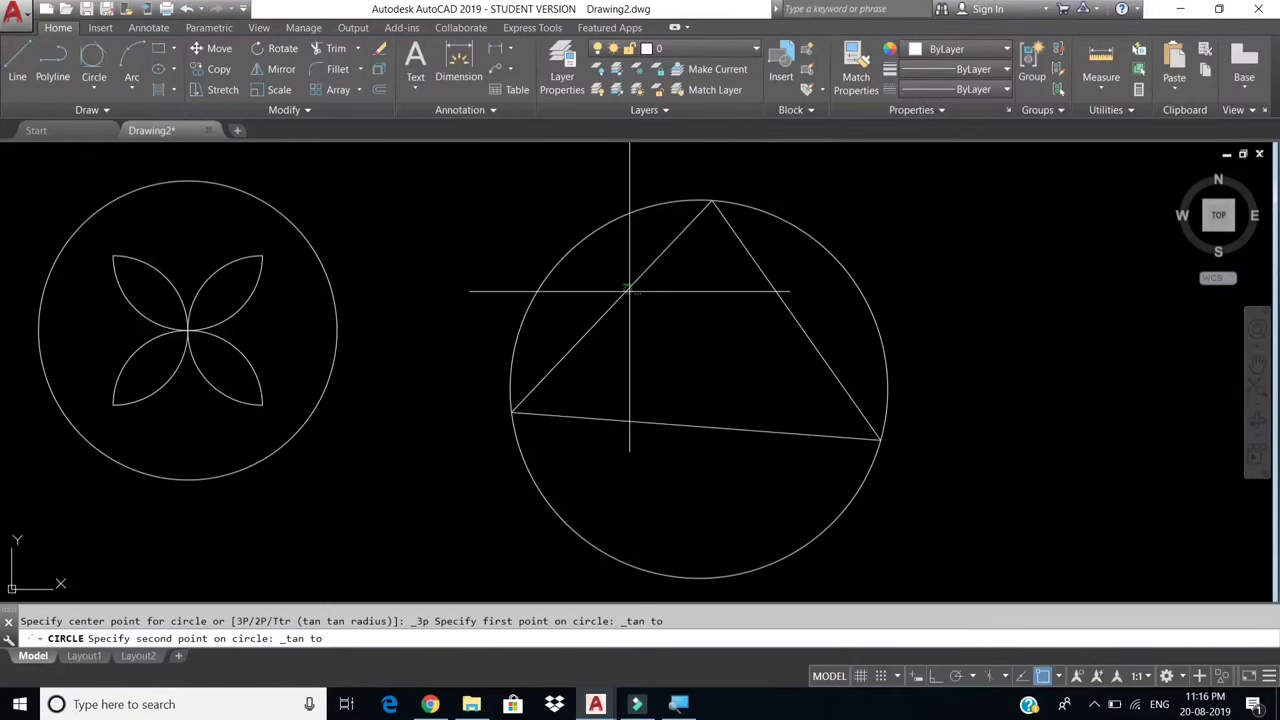
{"action": "left_click", "coordinate": [663, 423]}
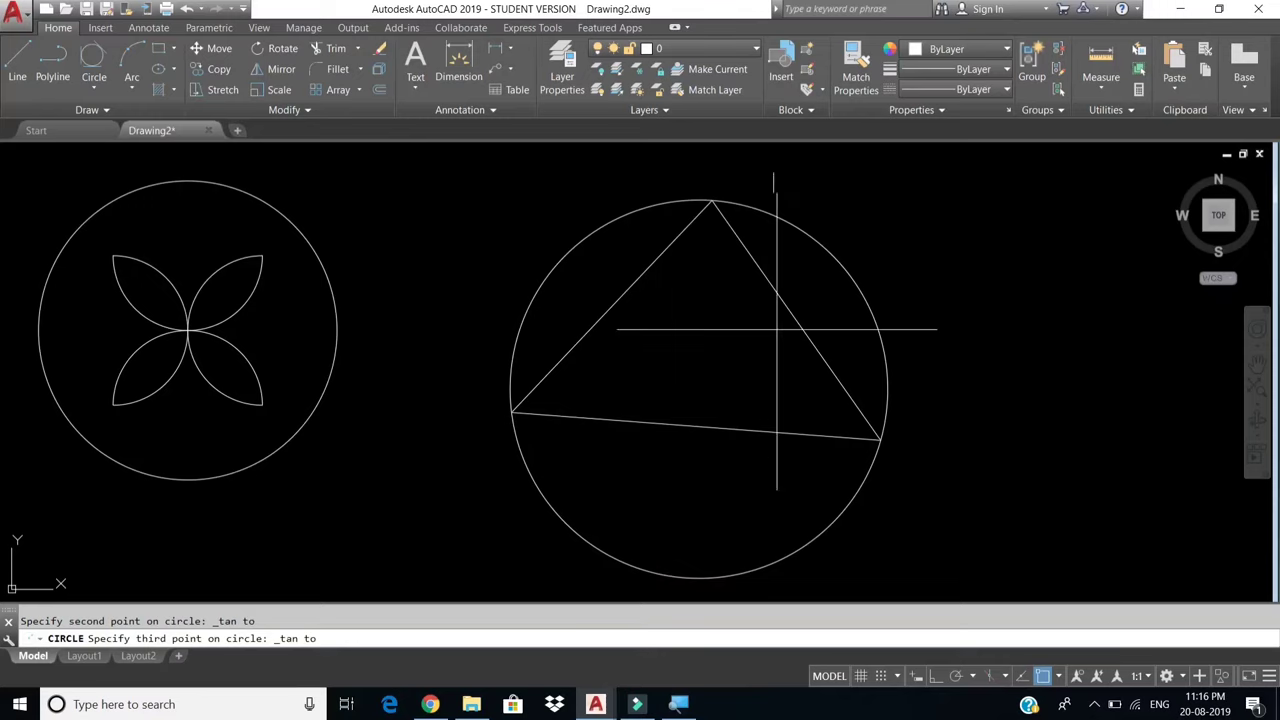
{"action": "left_click", "coordinate": [783, 291]}
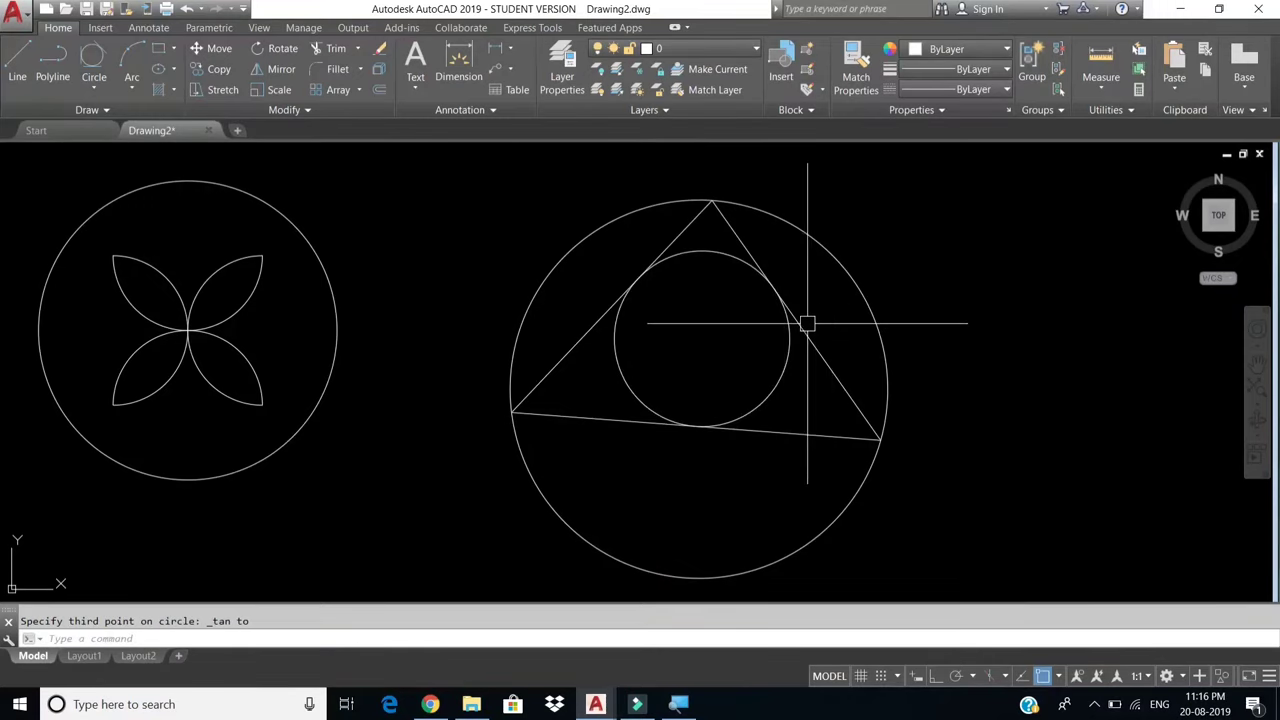
{"action": "scroll", "coordinate": [772, 288], "scroll_direction": "up", "scroll_amount": 1}
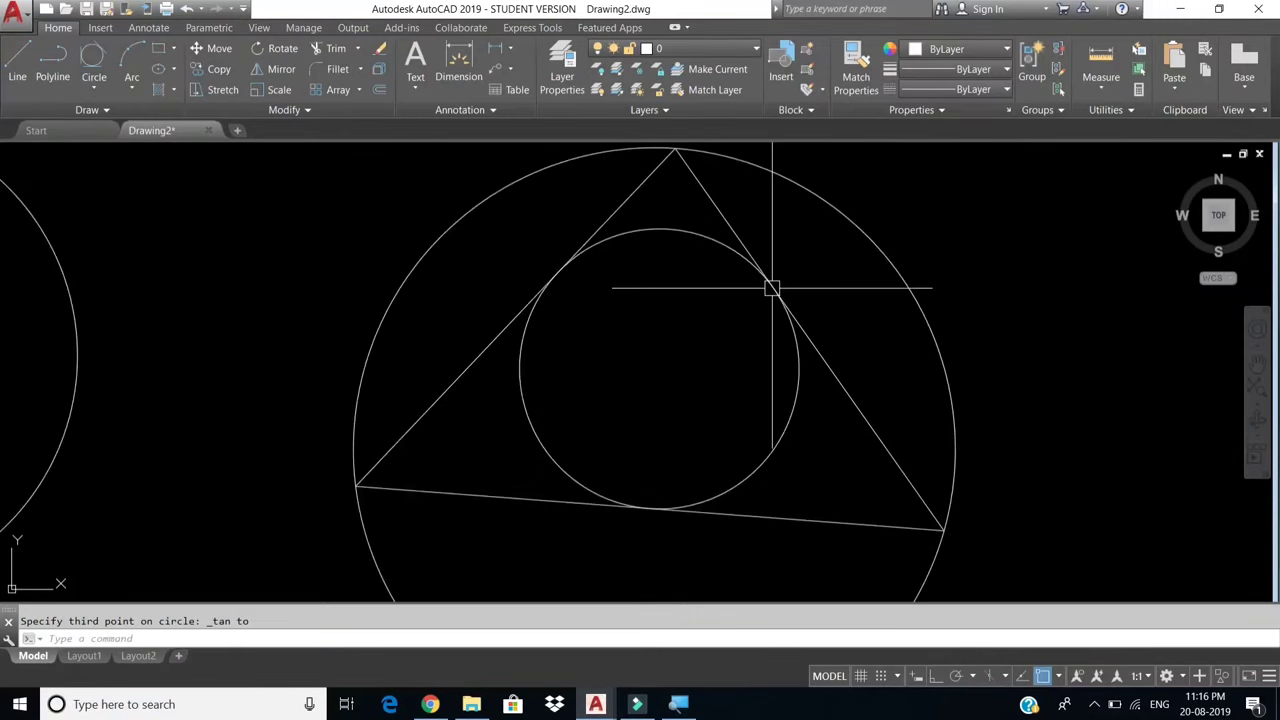
{"action": "scroll", "coordinate": [772, 288], "scroll_direction": "up", "scroll_amount": 1}
{"action": "scroll", "coordinate": [772, 288], "scroll_direction": "down", "scroll_amount": 2}
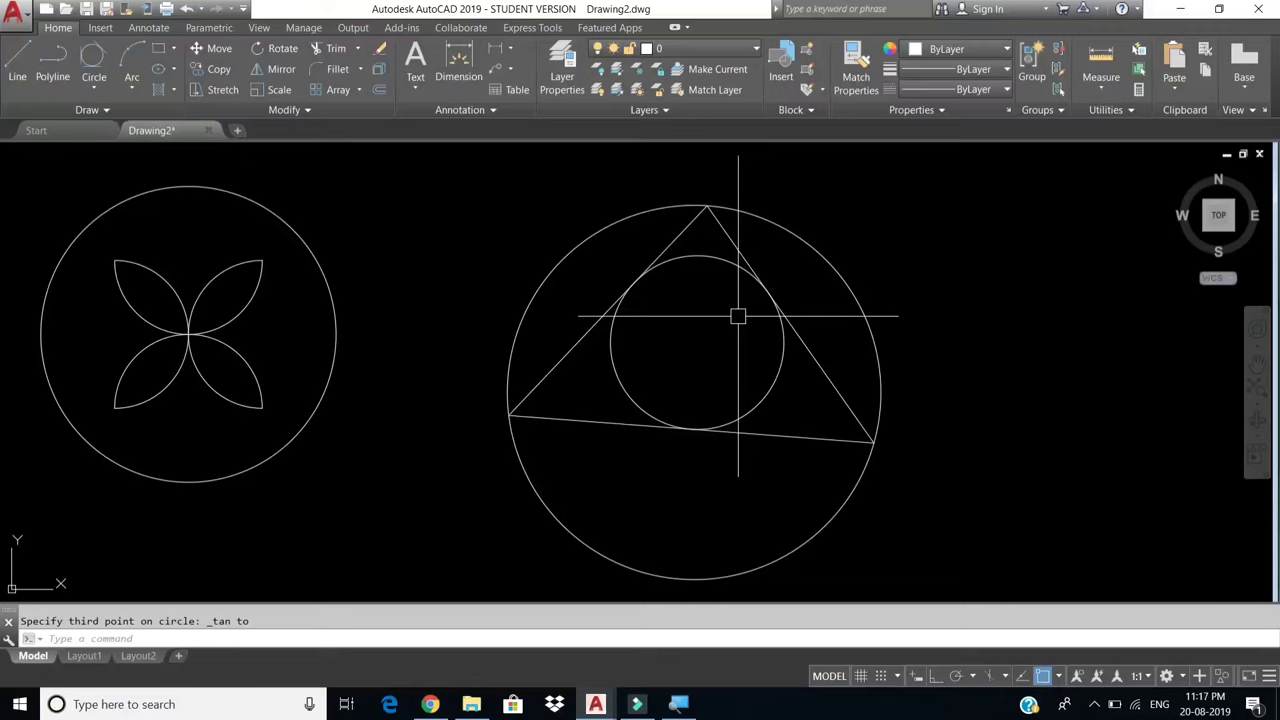
{"action": "key", "text": "ctrl+a"}
Erase all eight selected objects with E, then dismiss the Circle methods list unused.
{"action": "type", "text": "e"}
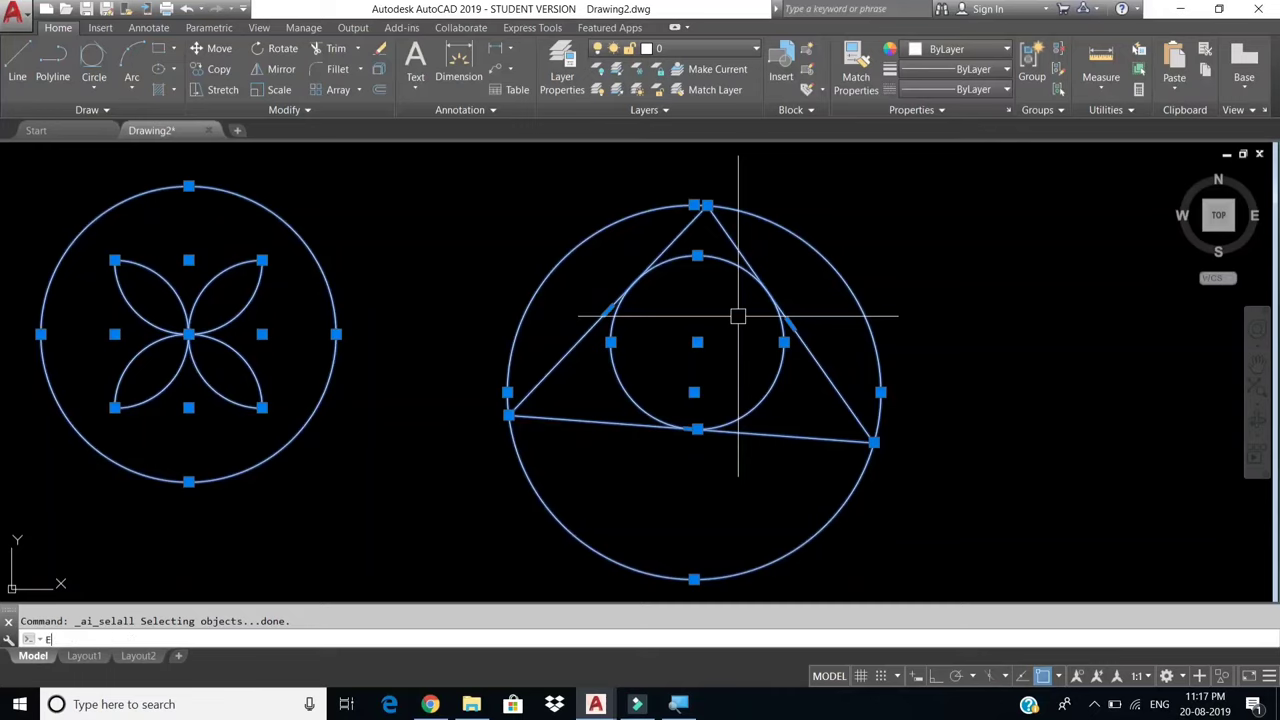
{"action": "key", "text": "Return"}
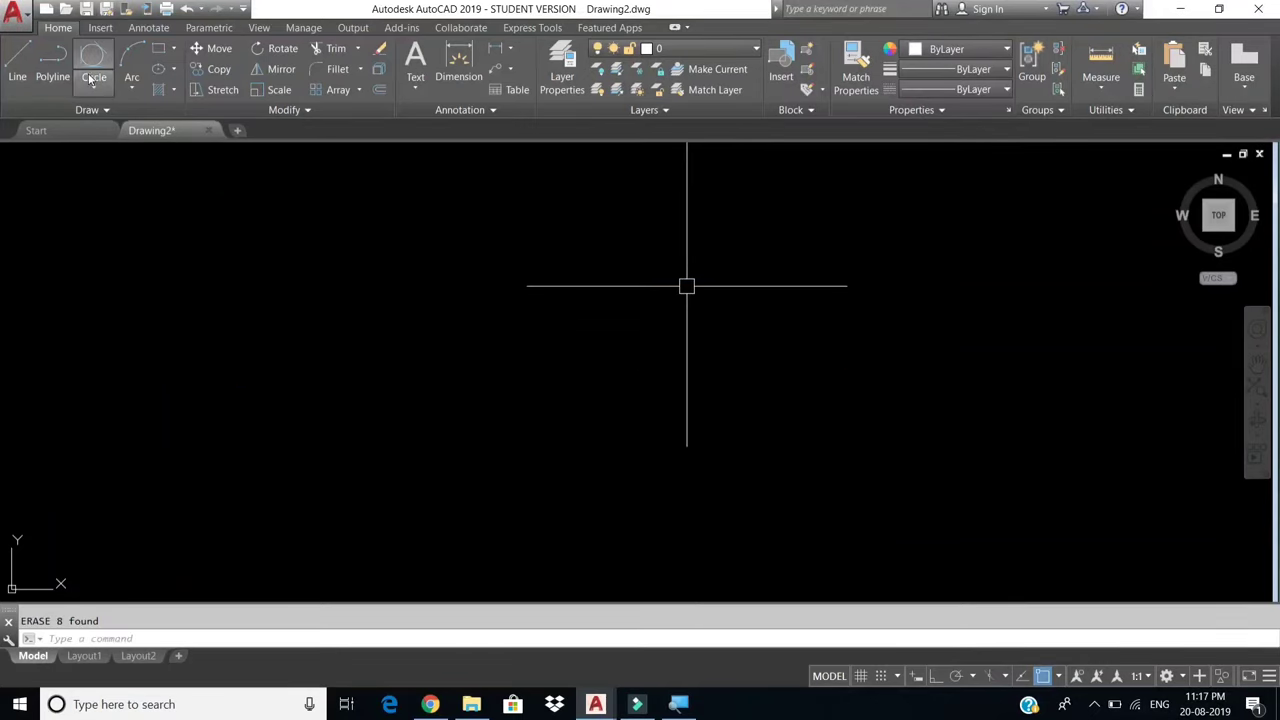
{"action": "left_click", "coordinate": [94, 86]}
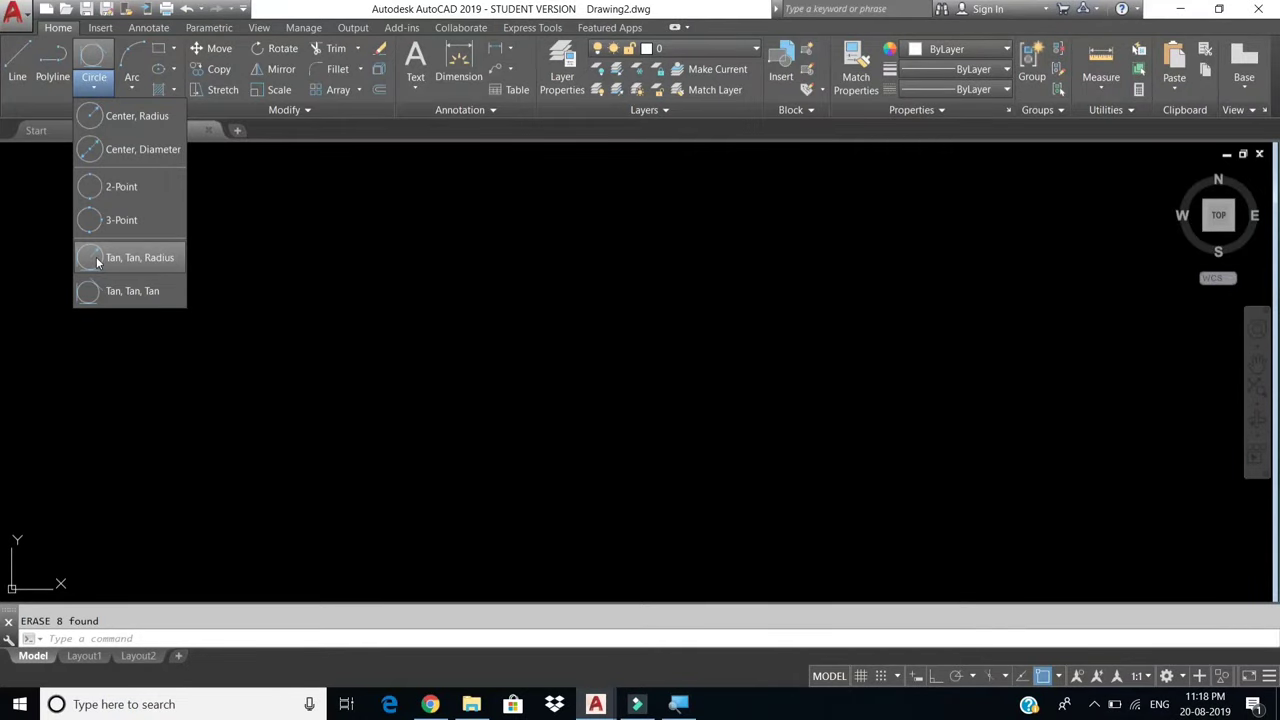
{"action": "left_click", "coordinate": [96, 256]}
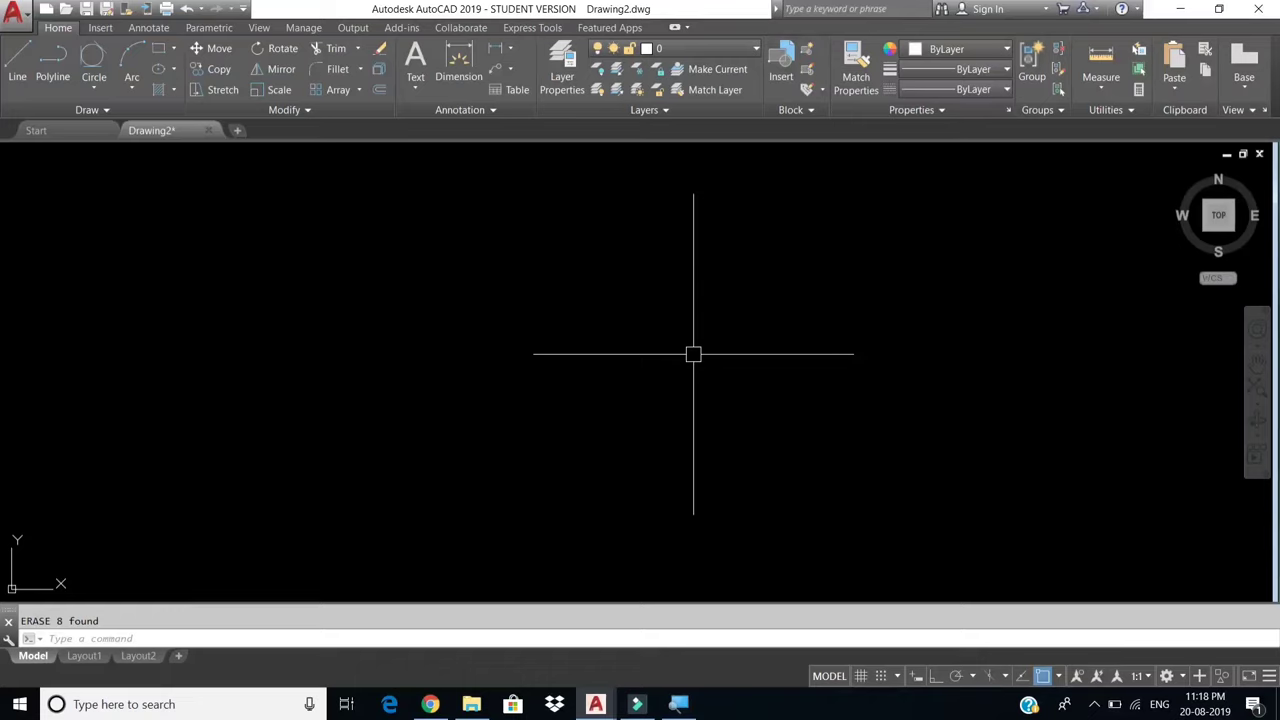
Draw a two-segment polyline: a diagonal down to a lower-left corner, then a bottom line rightward.
{"action": "left_click", "coordinate": [52, 66]}
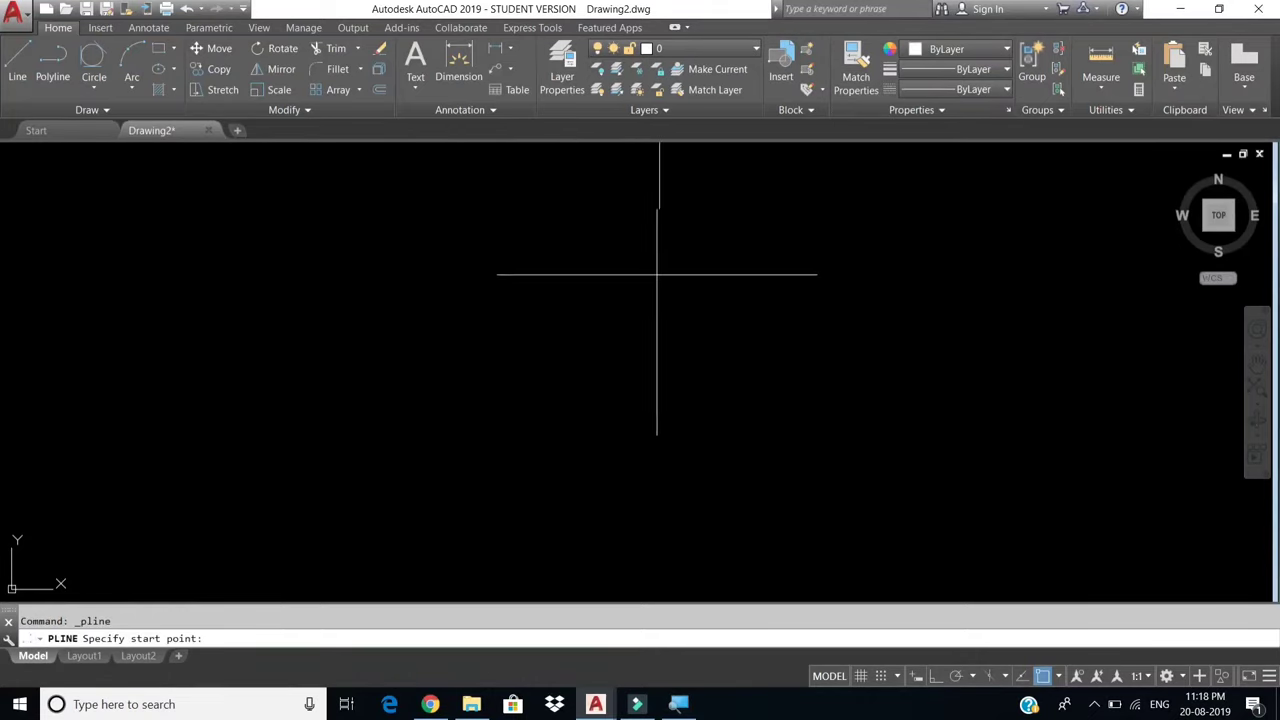
{"action": "left_click", "coordinate": [622, 241]}
{"action": "left_click", "coordinate": [344, 455]}
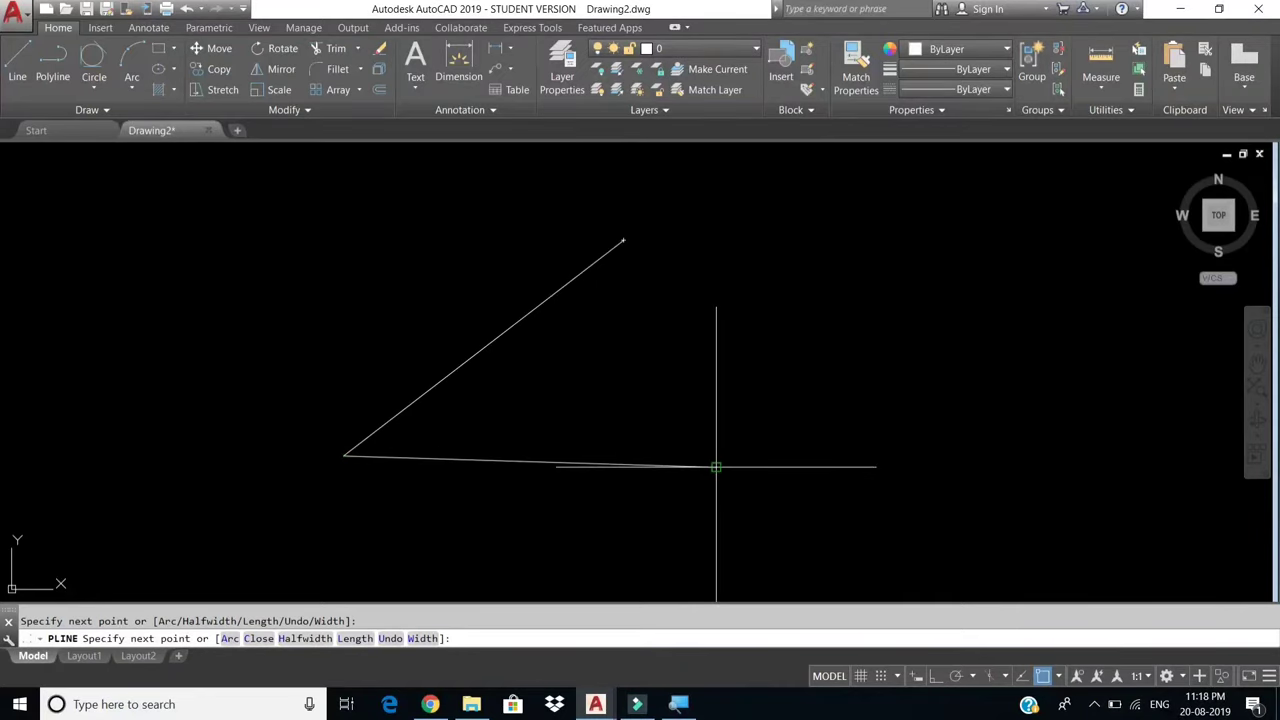
{"action": "left_click", "coordinate": [716, 466]}
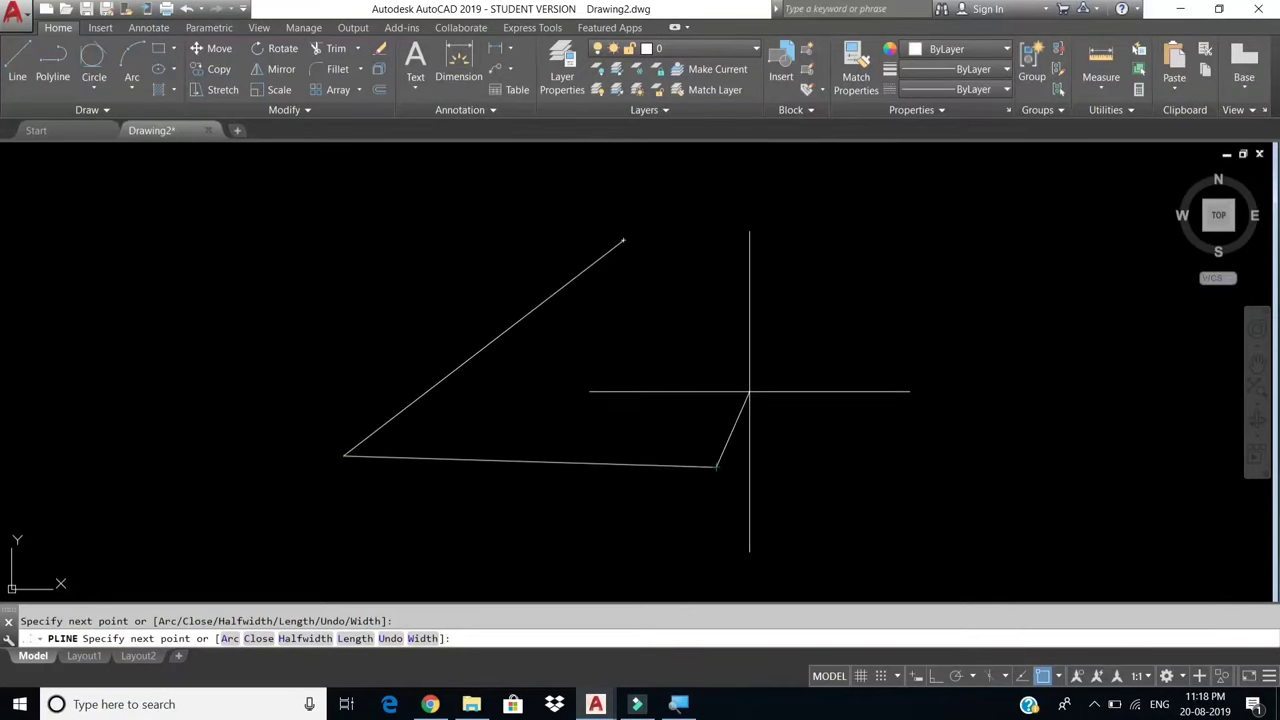
{"action": "key", "text": "Escape"}
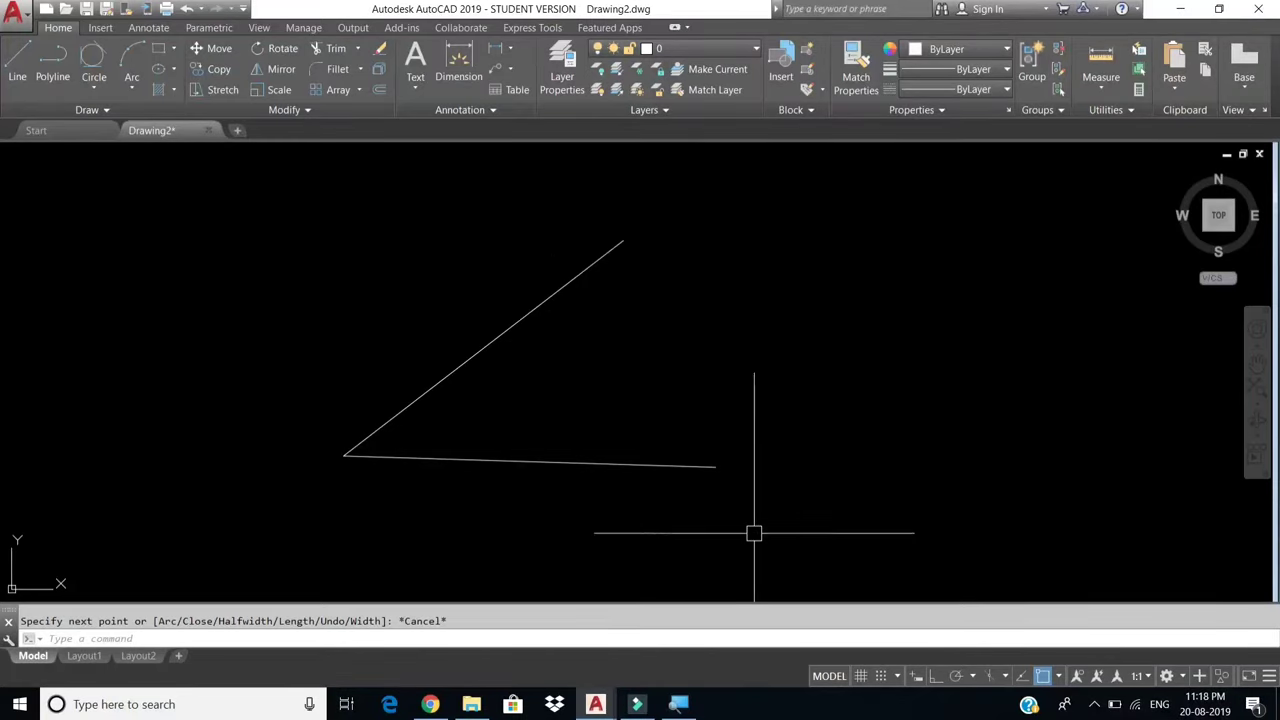
{"action": "left_click", "coordinate": [94, 87]}
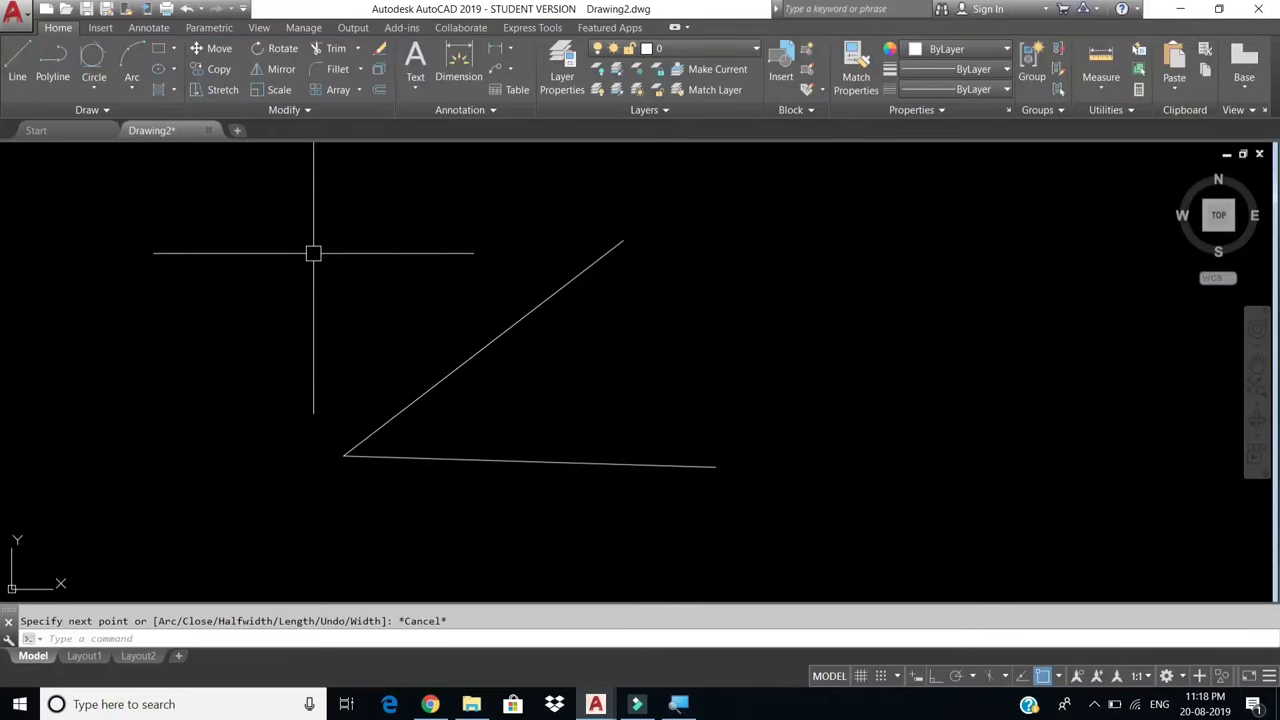
Draw a radius-3 Ttr circle tangent to the wedge's diagonal and bottom lines.
{"action": "type", "text": "c"}
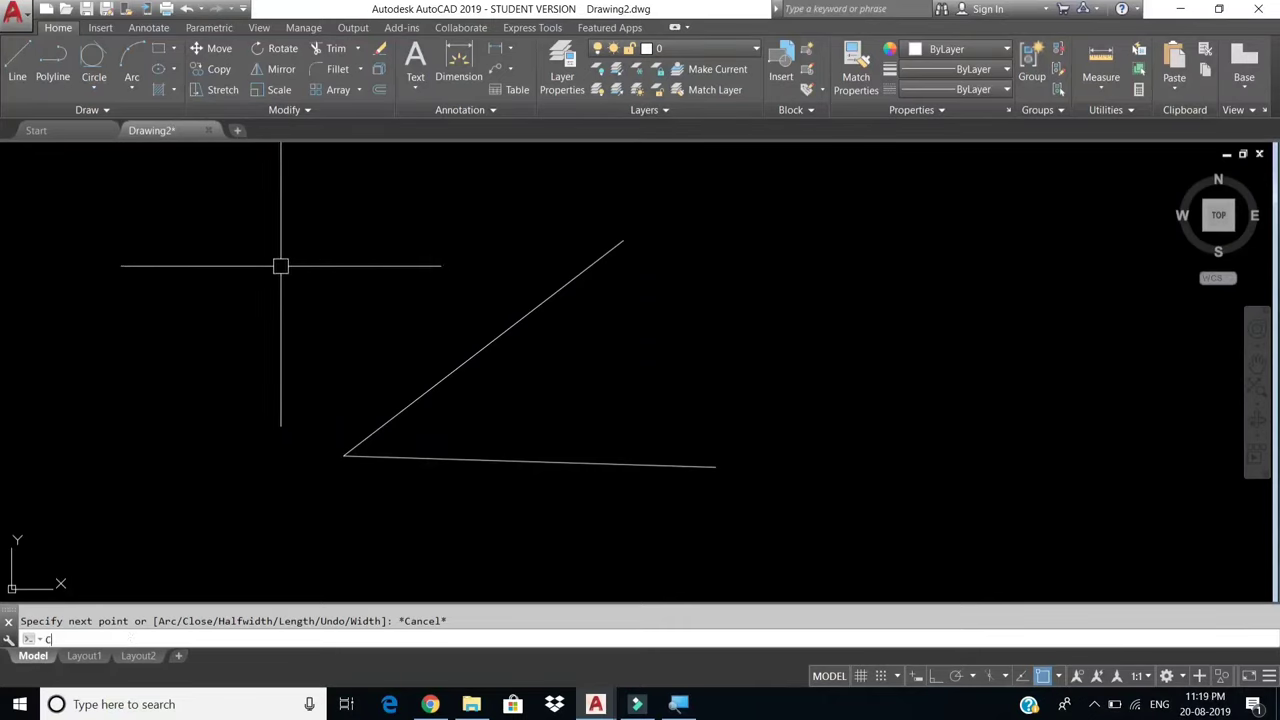
{"action": "key", "text": "Return"}
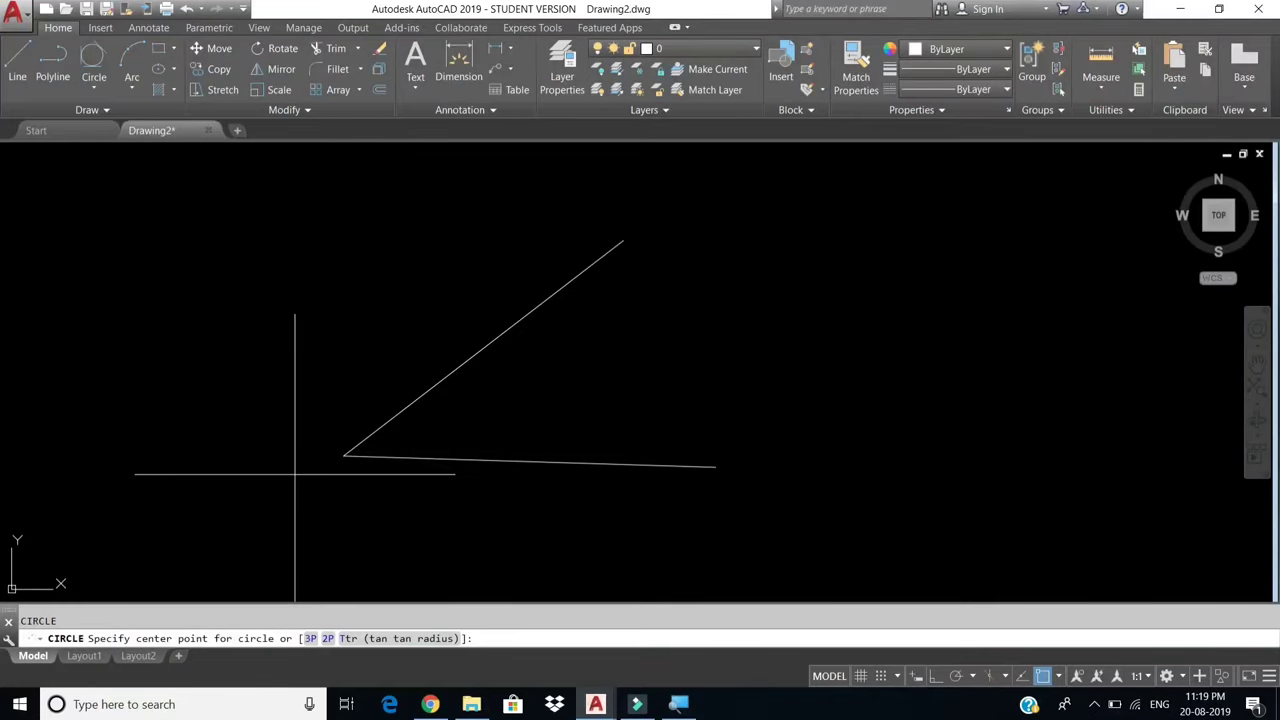
{"action": "type", "text": "T"}
{"action": "key", "text": "Return"}
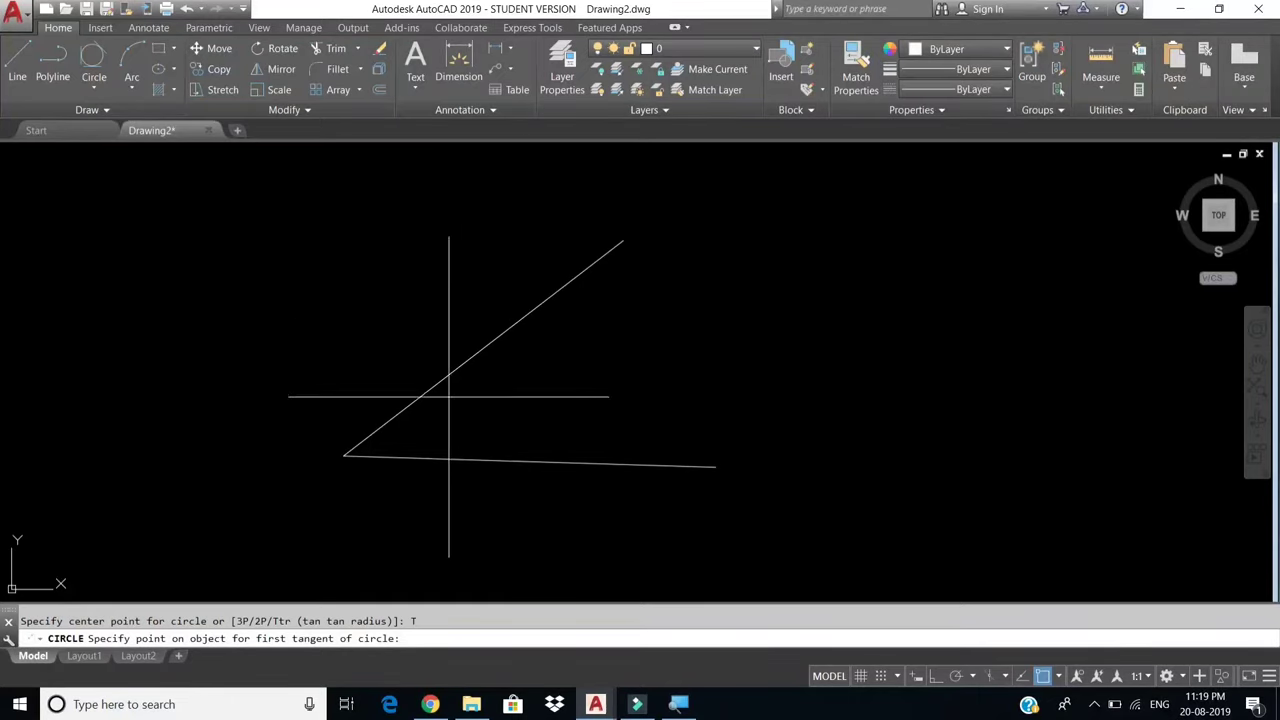
{"action": "left_click", "coordinate": [490, 347]}
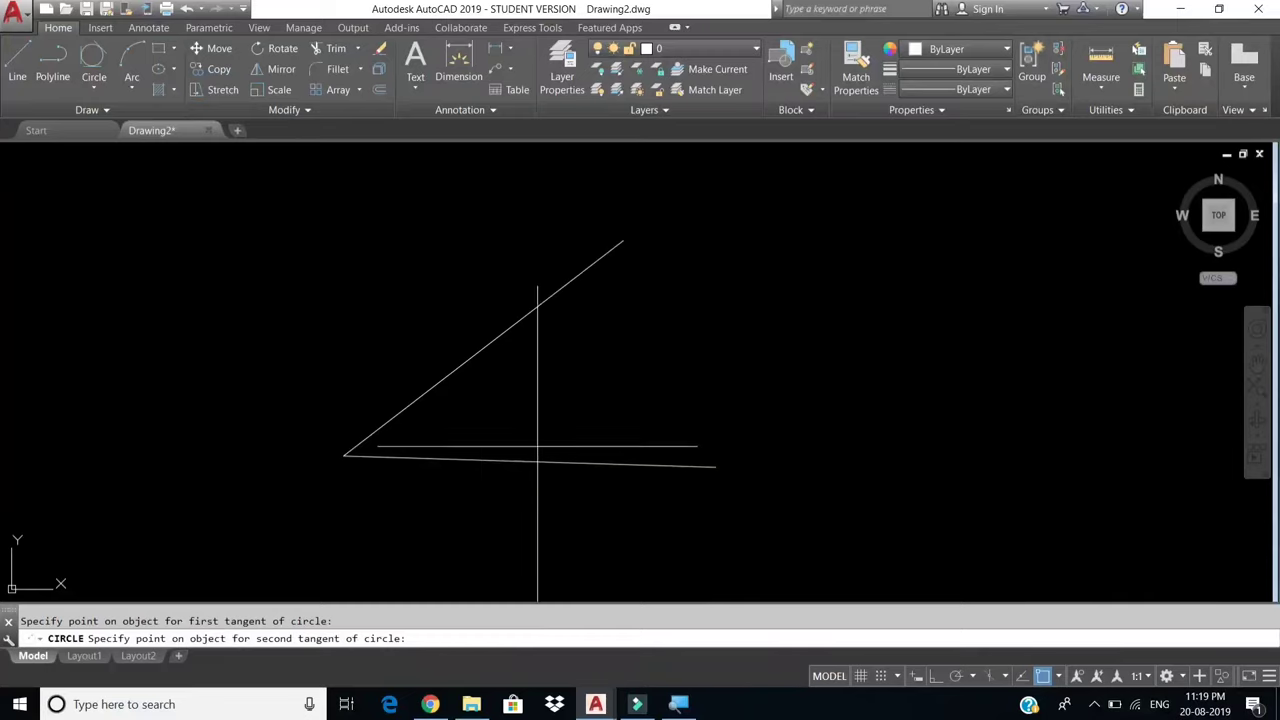
{"action": "left_click", "coordinate": [555, 463]}
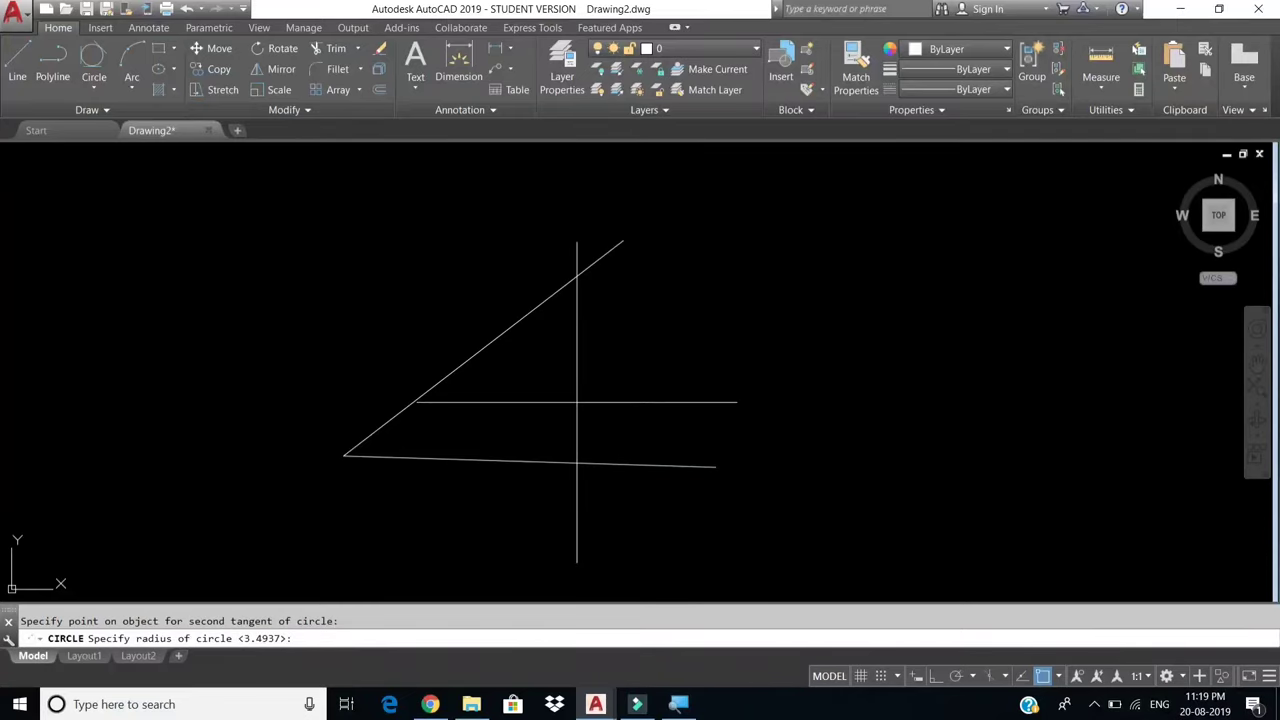
{"action": "type", "text": "3"}
{"action": "key", "text": "Return"}
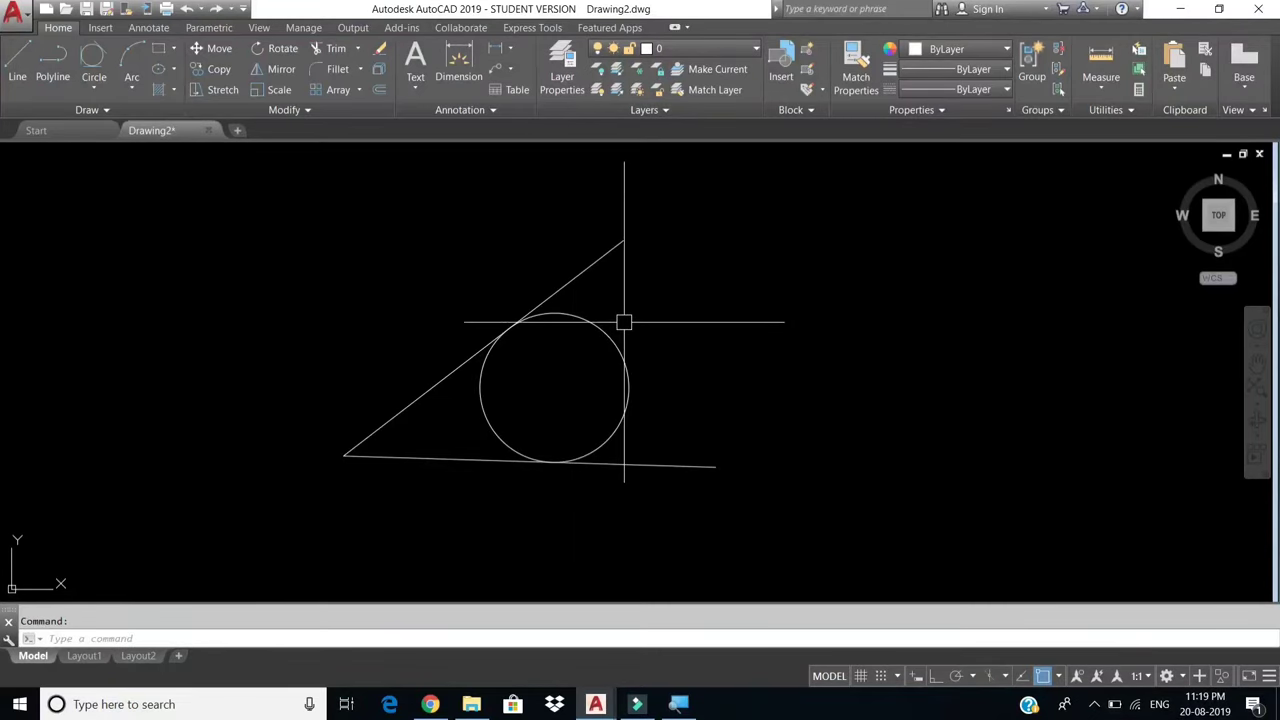
Repeat the circle command to add a radius-10 Tan, Tan, Radius circle on the slanted and bottom lines.
{"action": "right_click", "coordinate": [641, 288]}
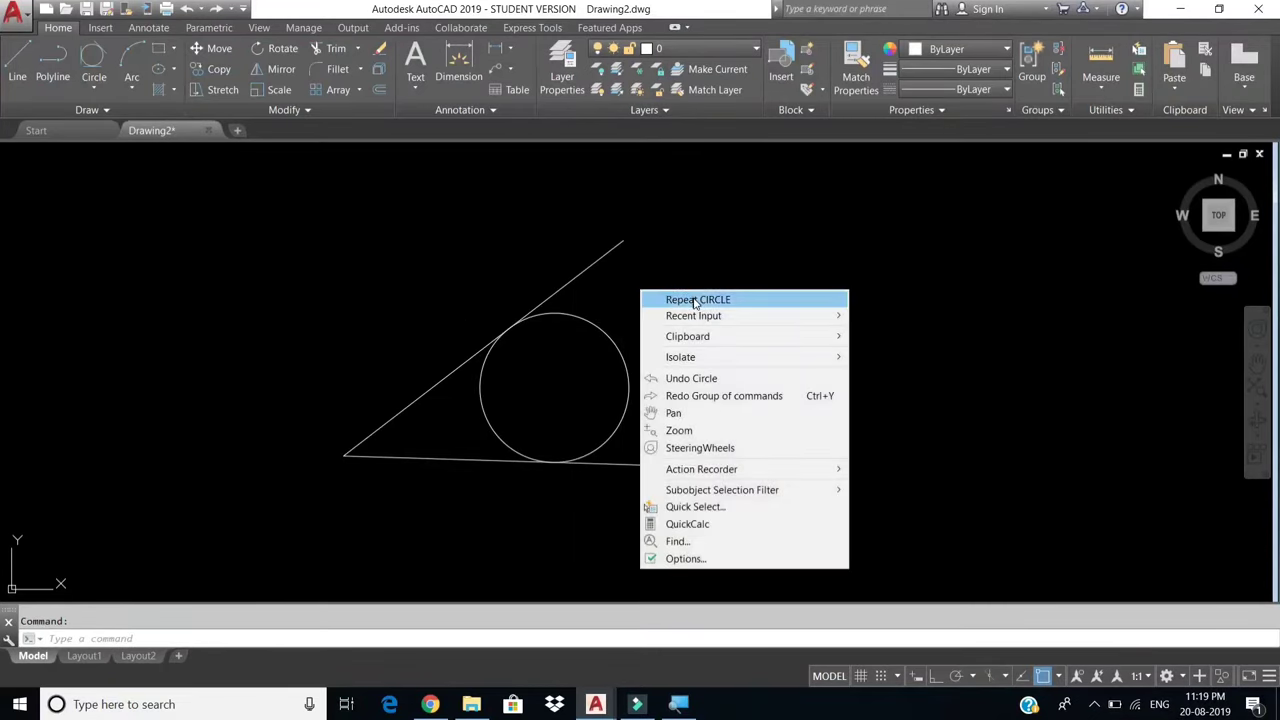
{"action": "left_click", "coordinate": [694, 299]}
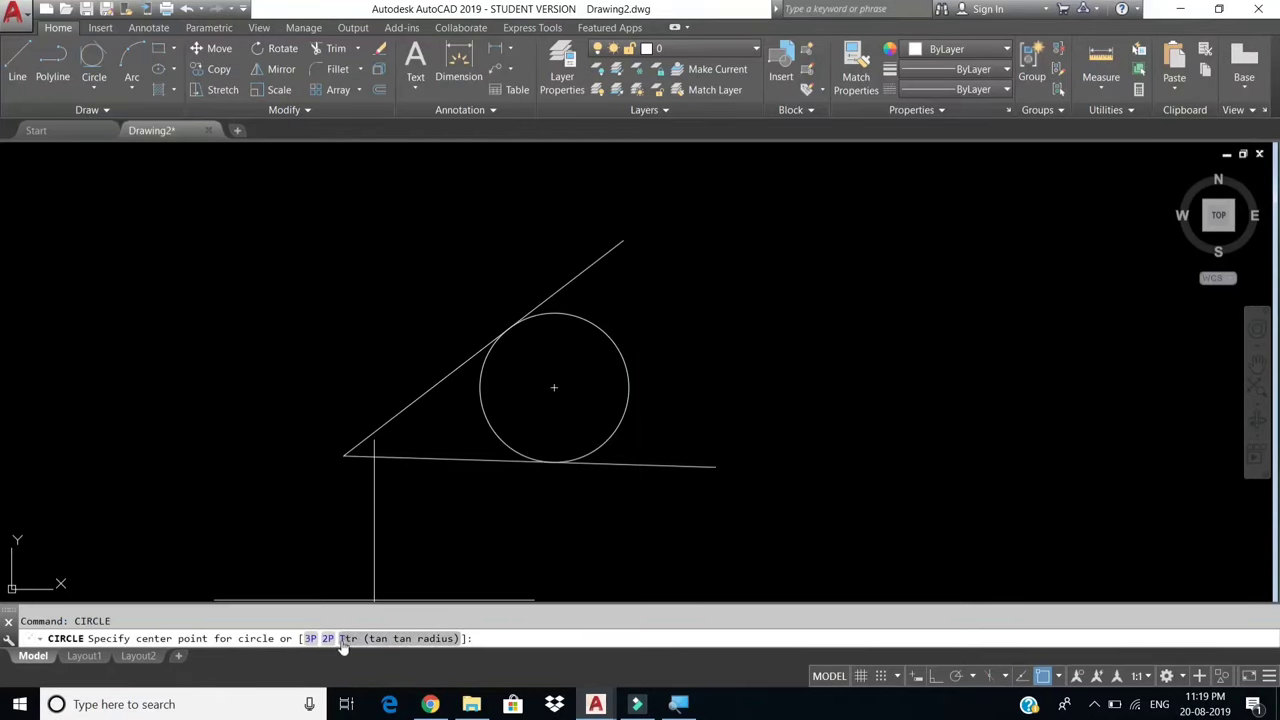
{"action": "left_click", "coordinate": [345, 640]}
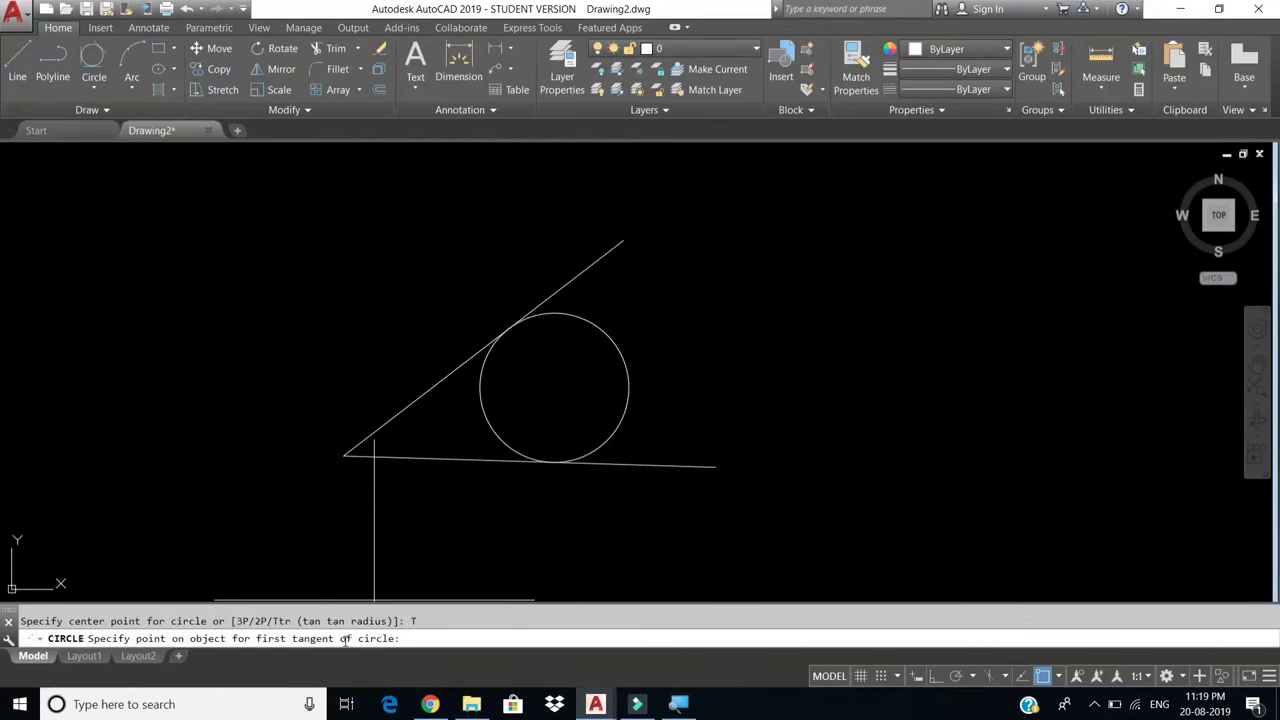
{"action": "left_click", "coordinate": [451, 373]}
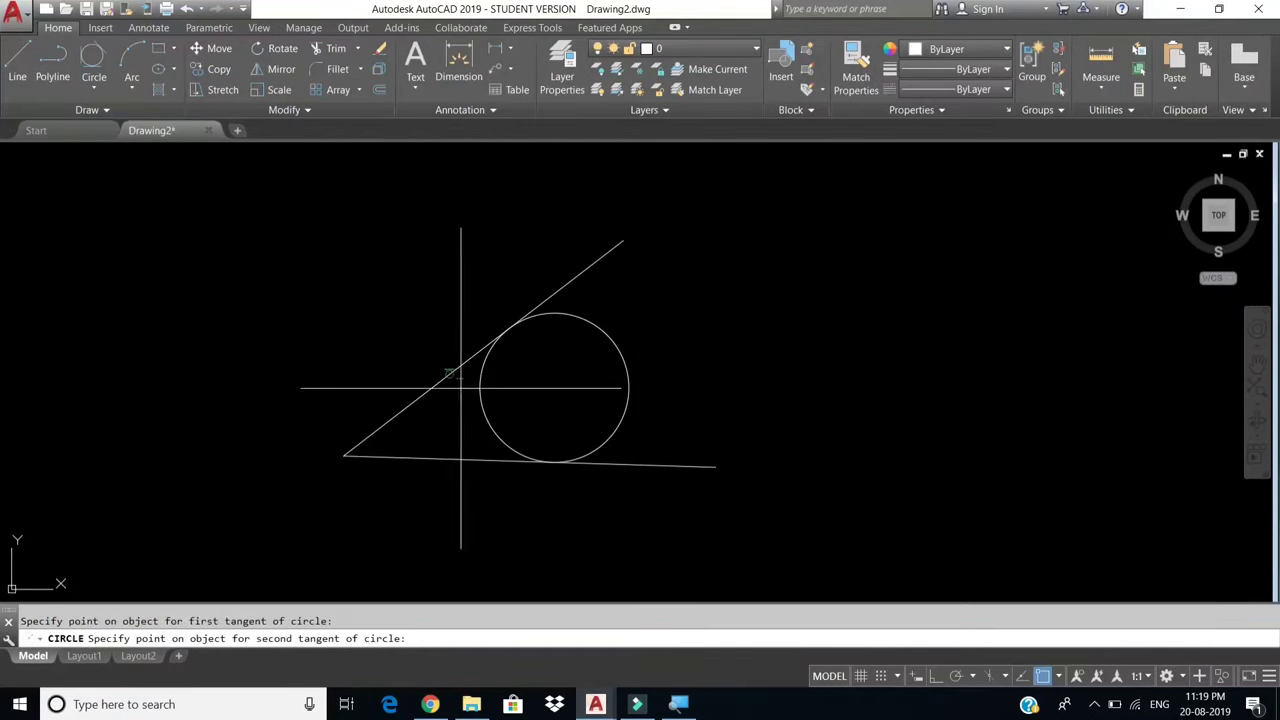
{"action": "left_click", "coordinate": [460, 458]}
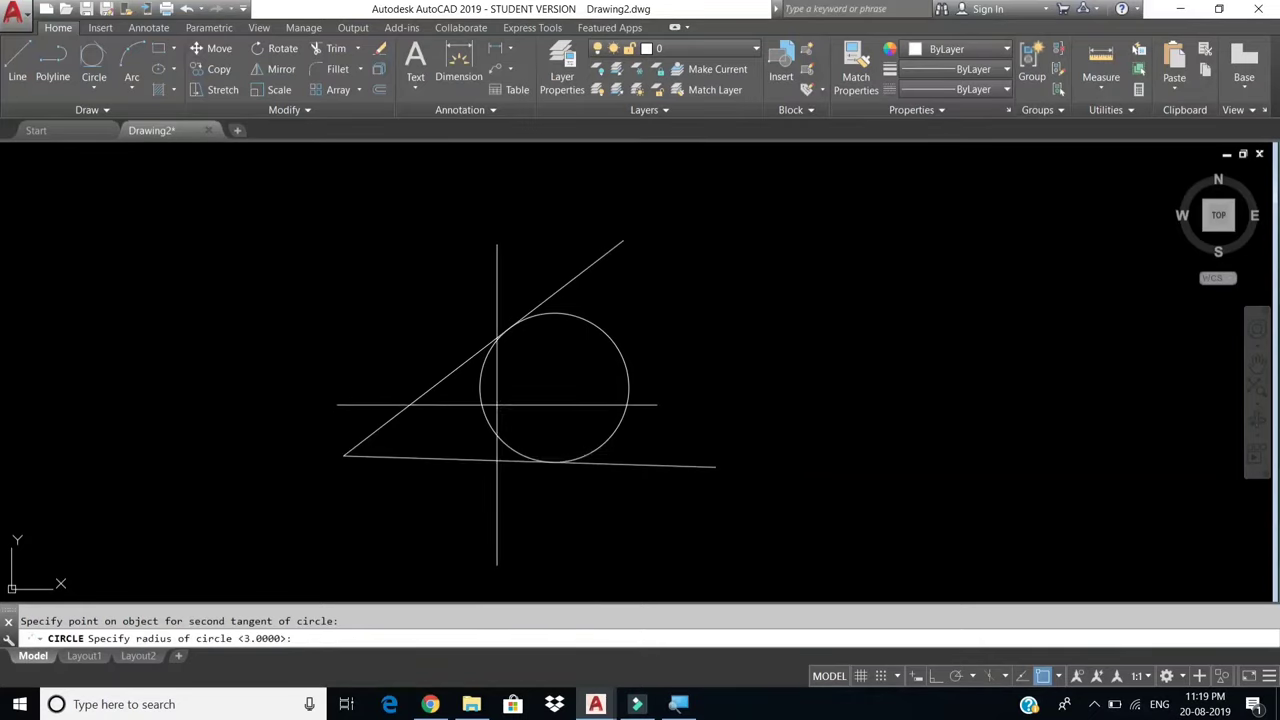
{"action": "type", "text": "10"}
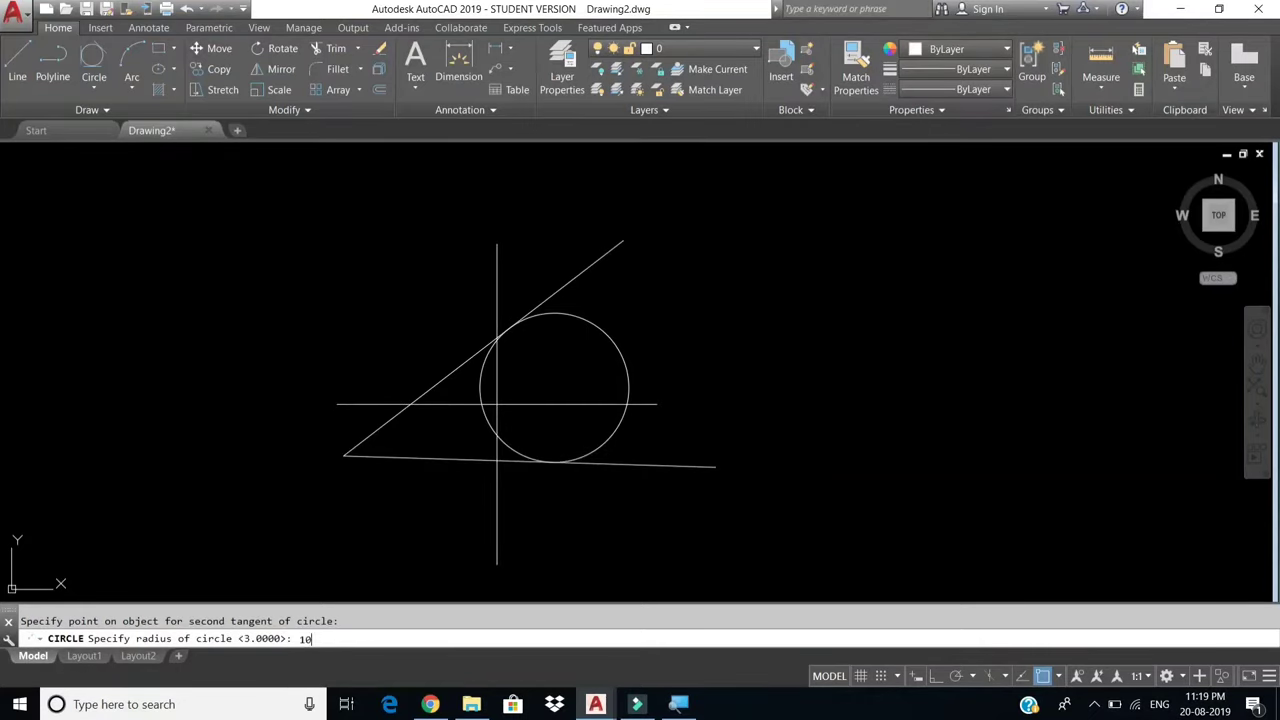
{"action": "key", "text": "Return"}
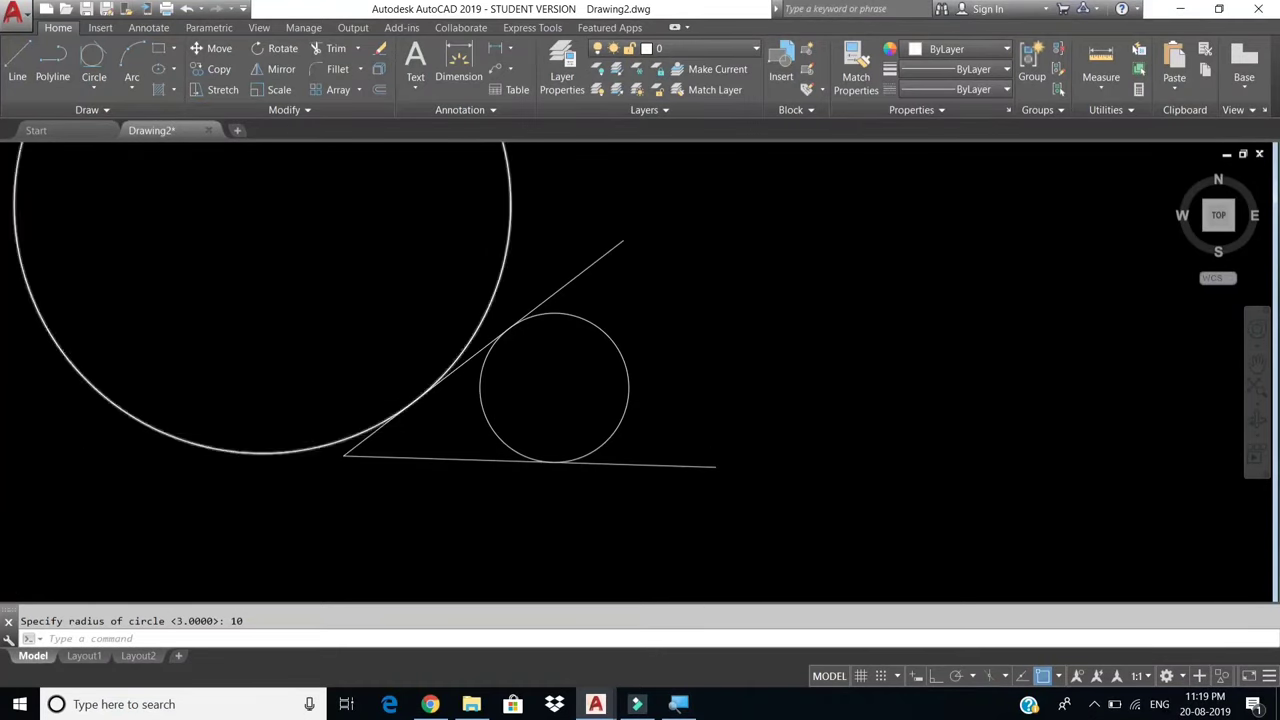
{"action": "scroll", "coordinate": [665, 408], "scroll_direction": "down", "scroll_amount": 3}
{"action": "scroll", "coordinate": [554, 437], "scroll_direction": "up", "scroll_amount": 3}
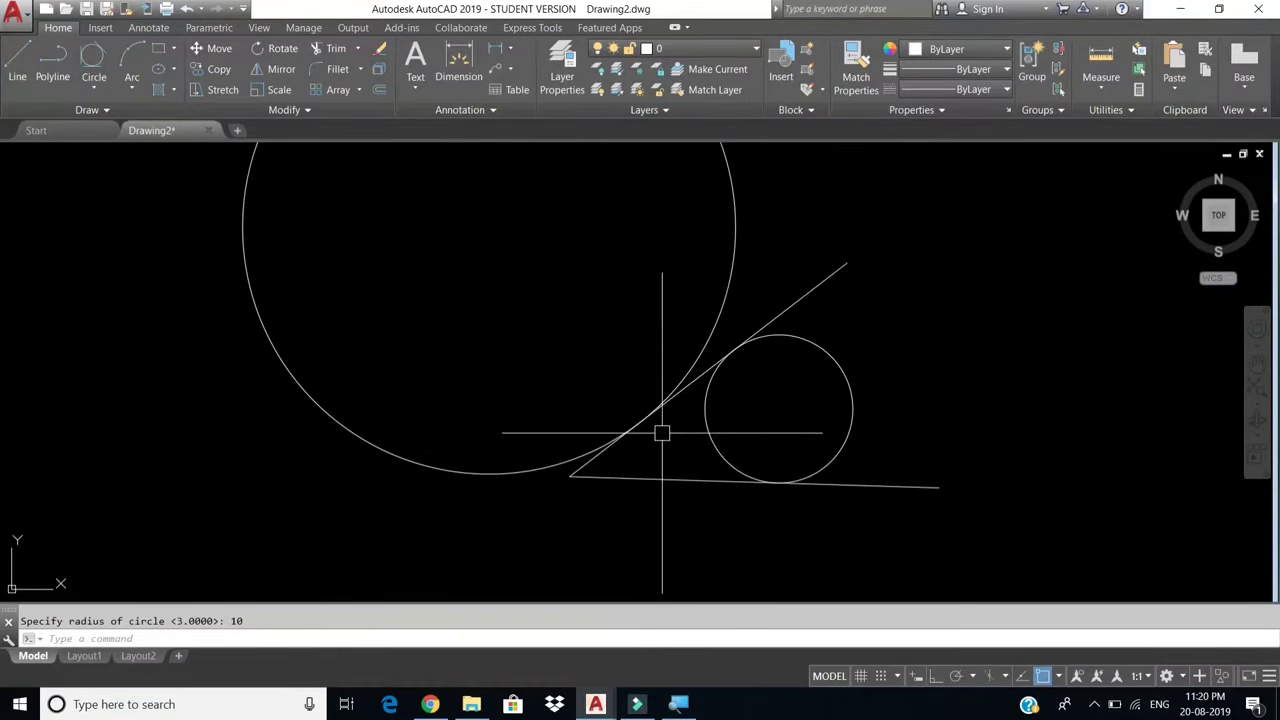
Delete the short stray polyline segment along the bottom line.
{"action": "left_click", "coordinate": [53, 70]}
{"action": "left_click", "coordinate": [570, 475]}
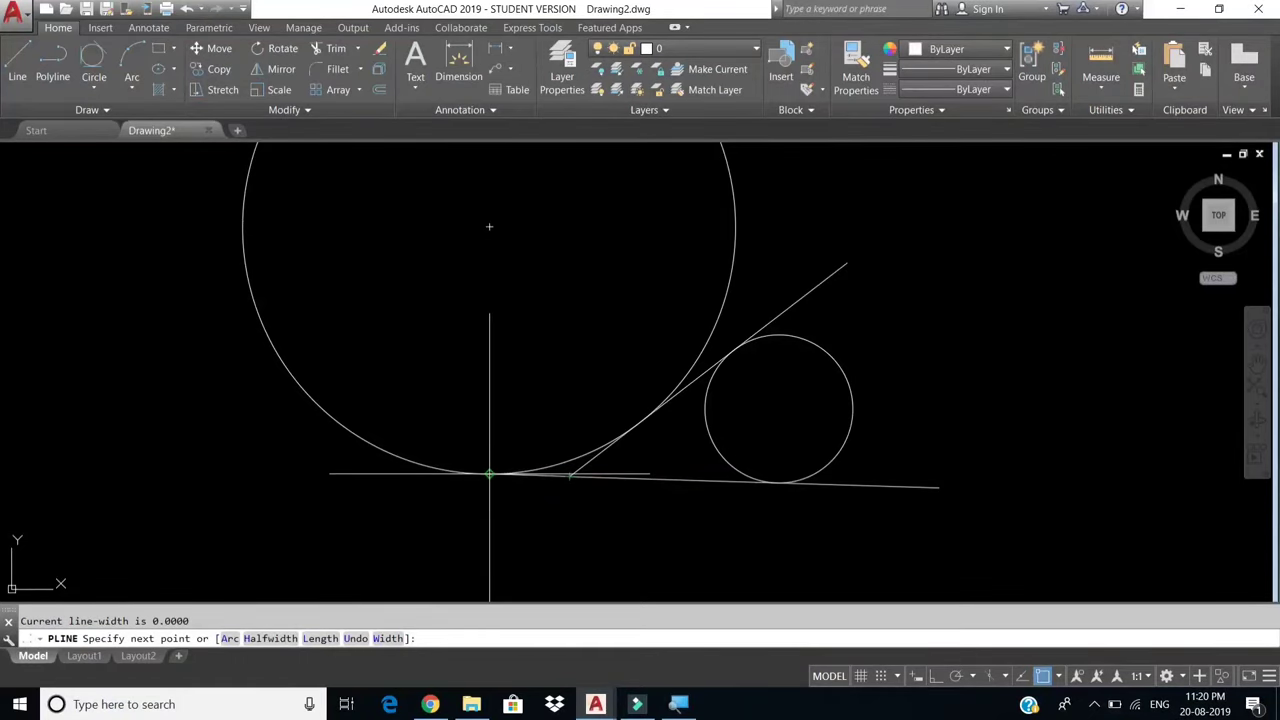
{"action": "left_click", "coordinate": [489, 473]}
{"action": "key", "text": "Escape"}
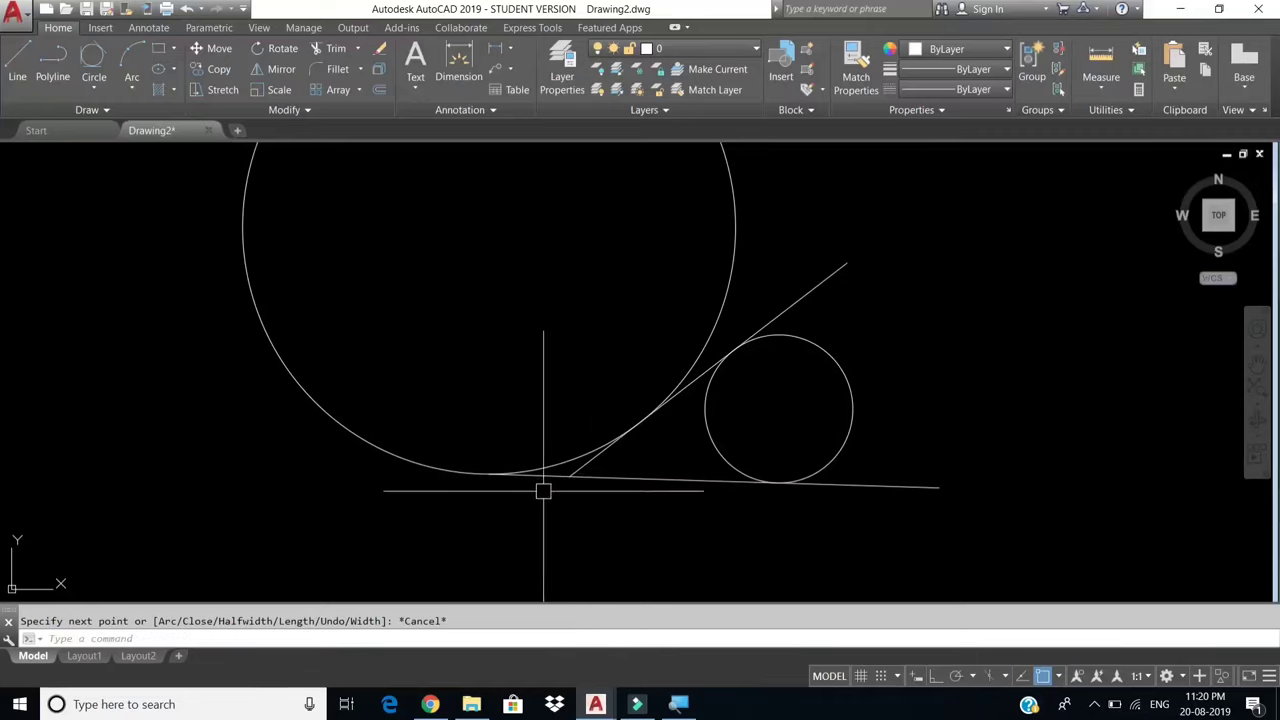
{"action": "left_click", "coordinate": [549, 477]}
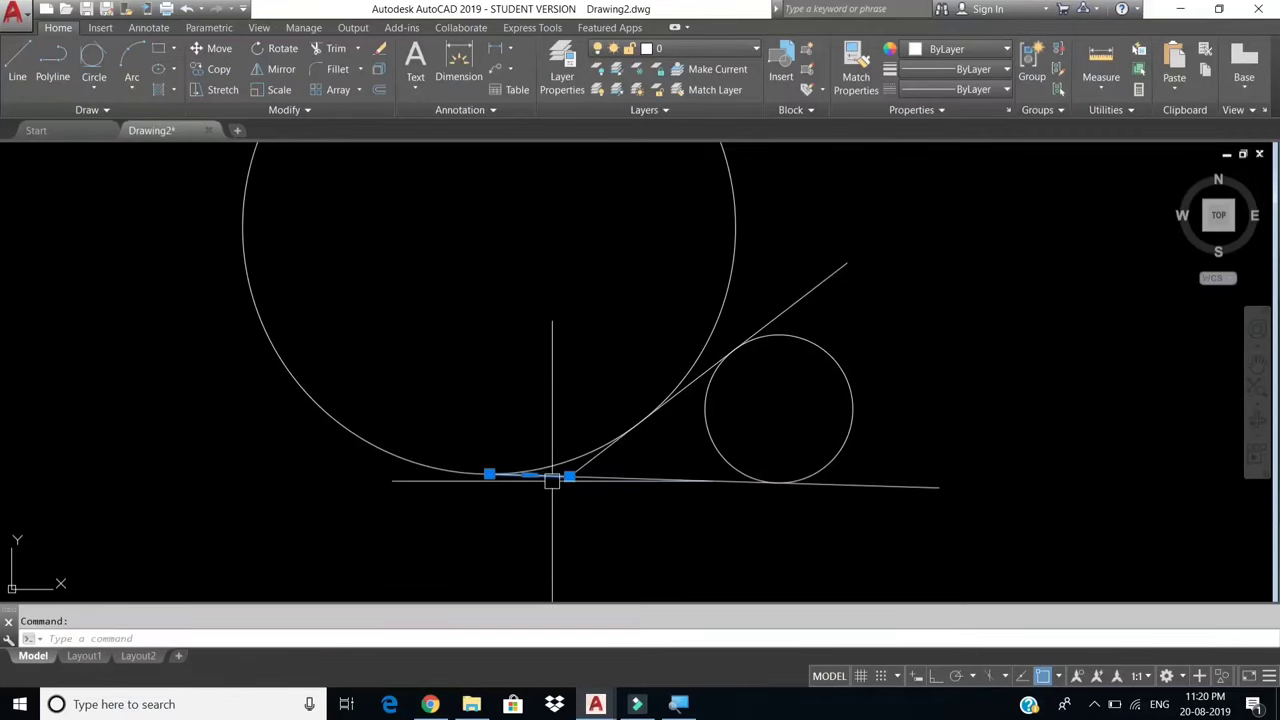
{"action": "key", "text": "Delete"}
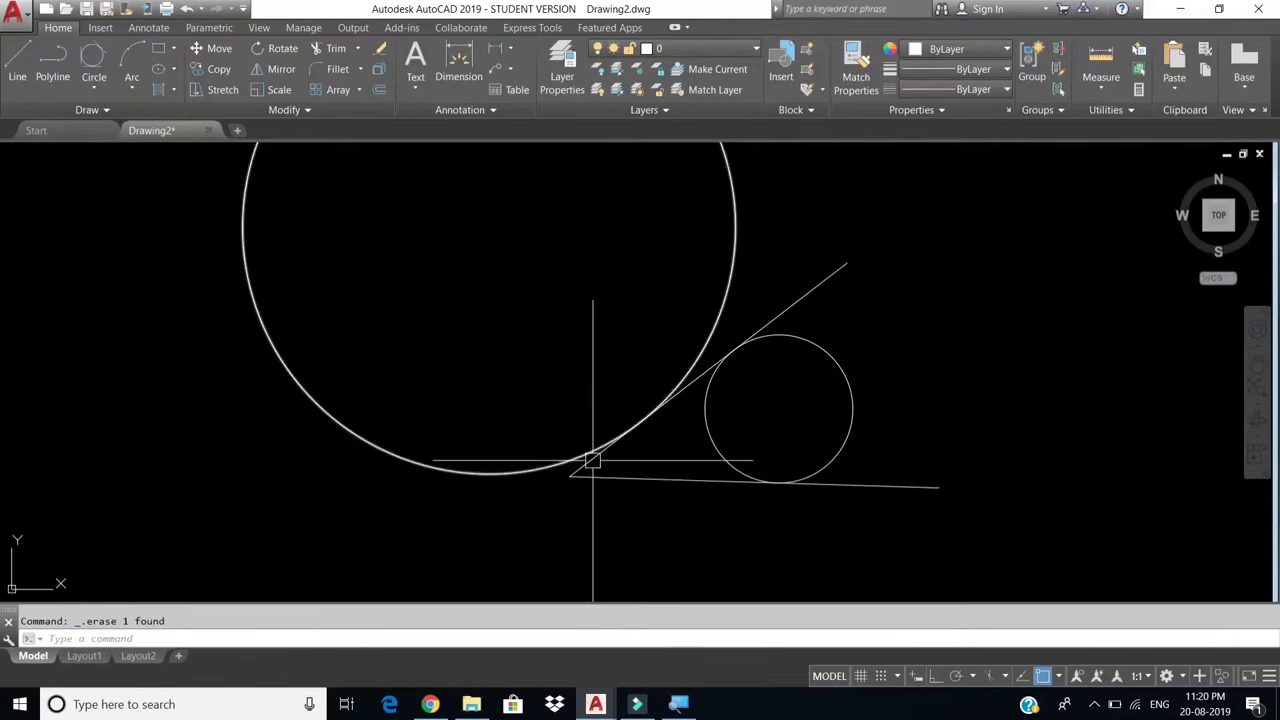
Select all objects and erase them with E, leaving the canvas empty.
{"action": "scroll", "coordinate": [610, 445], "scroll_direction": "up", "scroll_amount": 2}
{"action": "scroll", "coordinate": [523, 489], "scroll_direction": "down", "scroll_amount": 2}
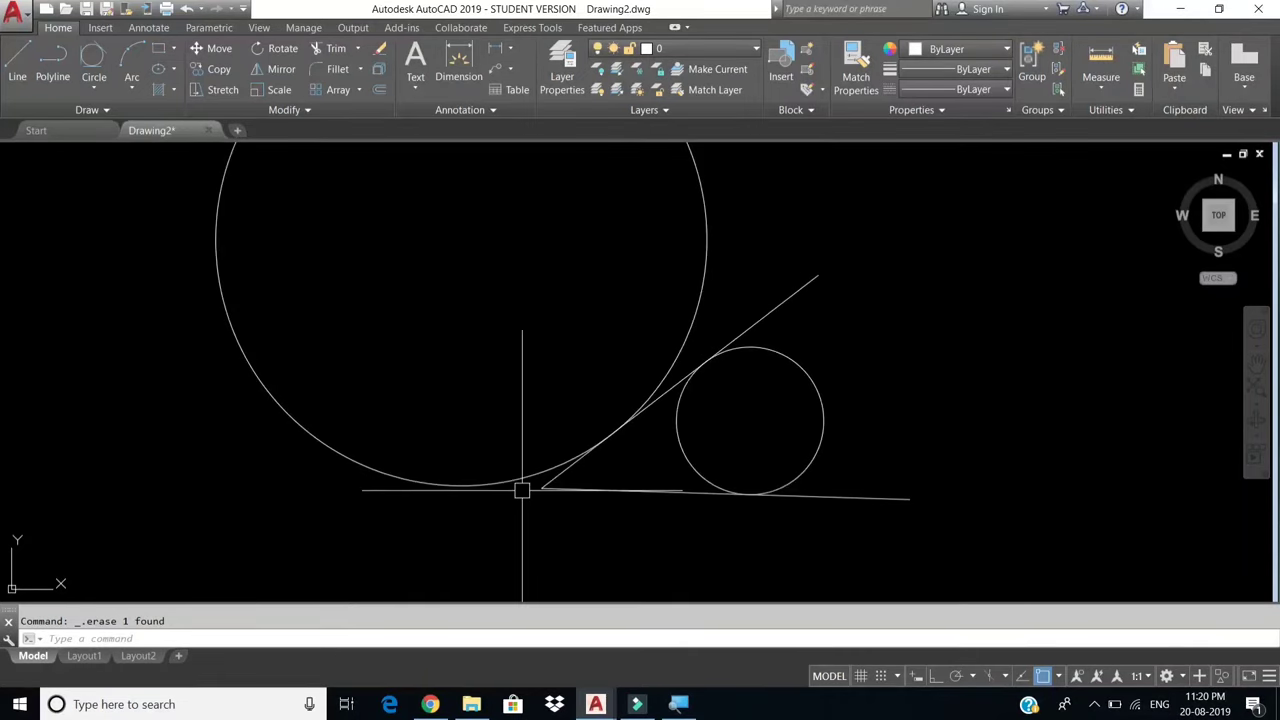
{"action": "scroll", "coordinate": [523, 489], "scroll_direction": "down", "scroll_amount": 2}
{"action": "key", "text": "ctrl+a"}
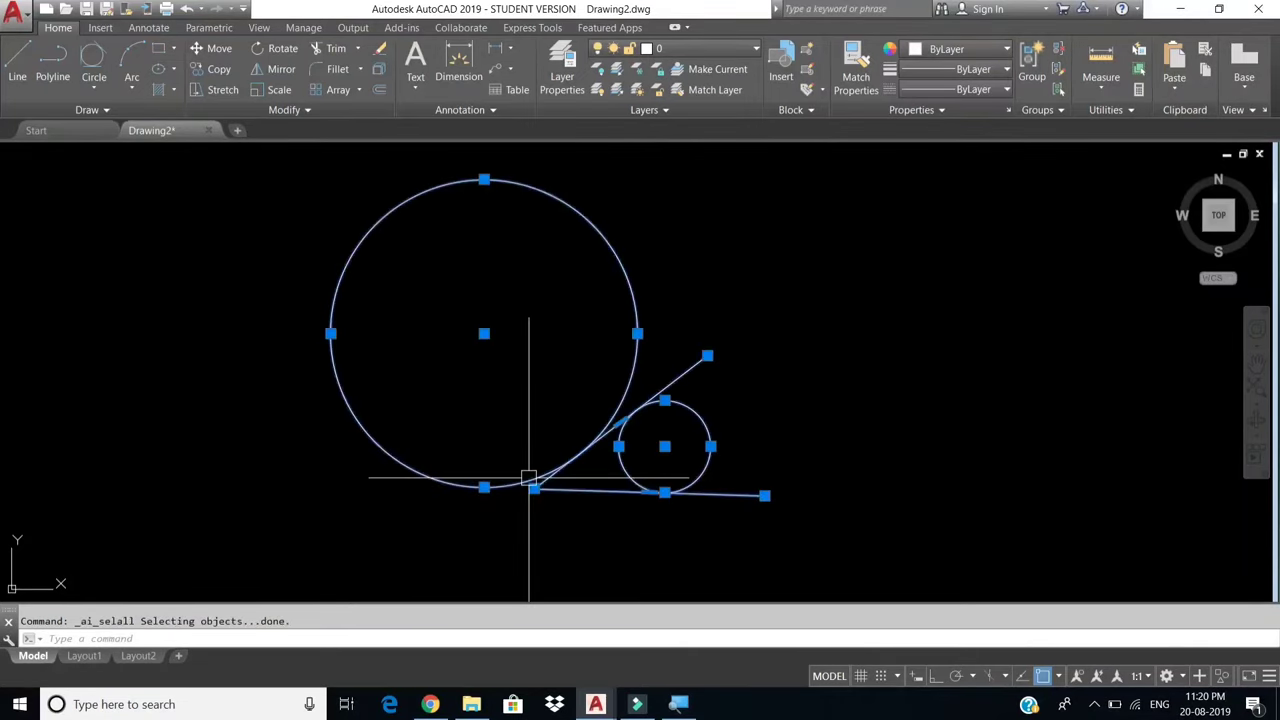
{"action": "type", "text": "E"}
{"action": "key", "text": "Return"}
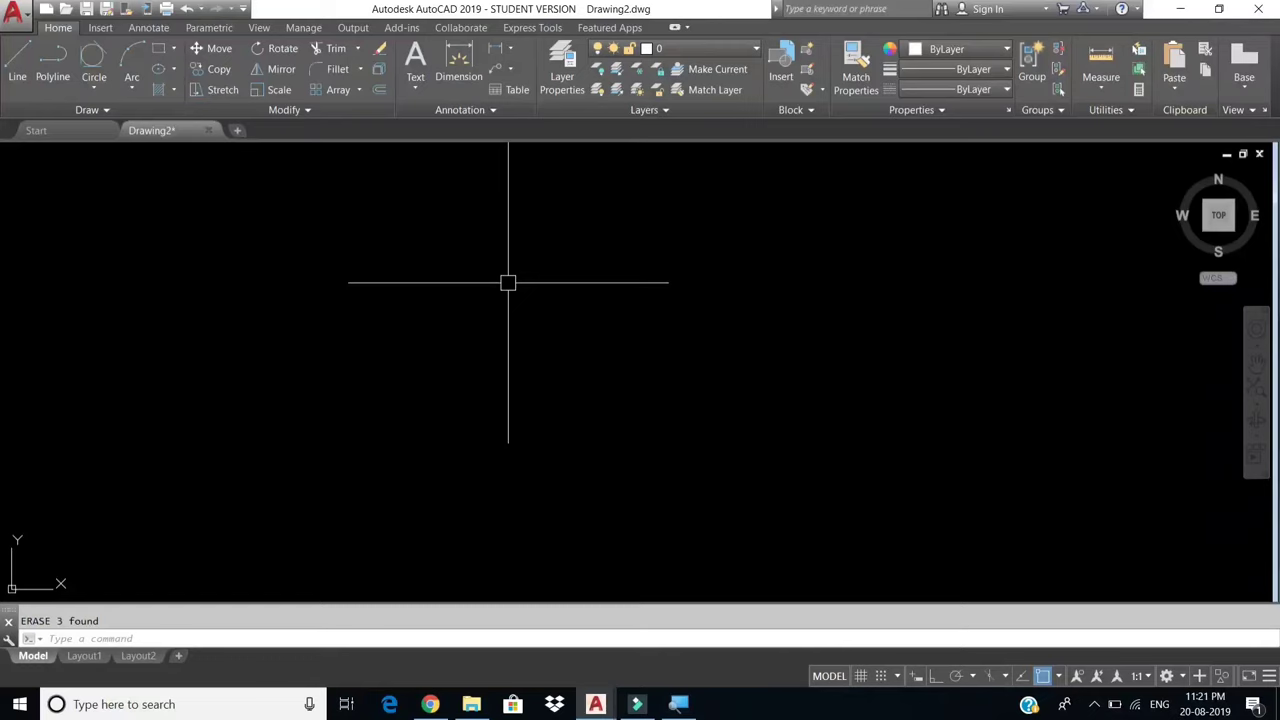
Expand the Arc dropdown in the Draw panel to show its arc methods.
{"action": "left_click", "coordinate": [131, 94]}
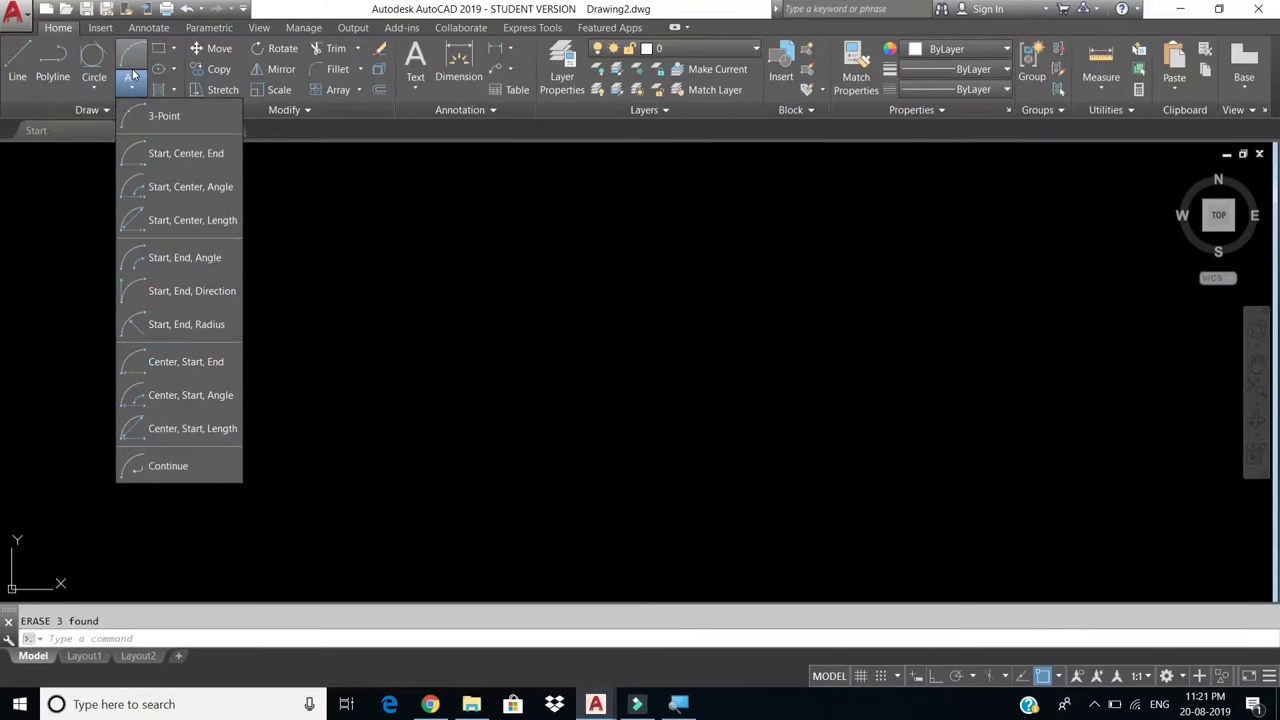
Draw a 3-Point arc from lower left, over a high point, to the right.
{"action": "left_click", "coordinate": [155, 120]}
{"action": "left_click", "coordinate": [332, 434]}
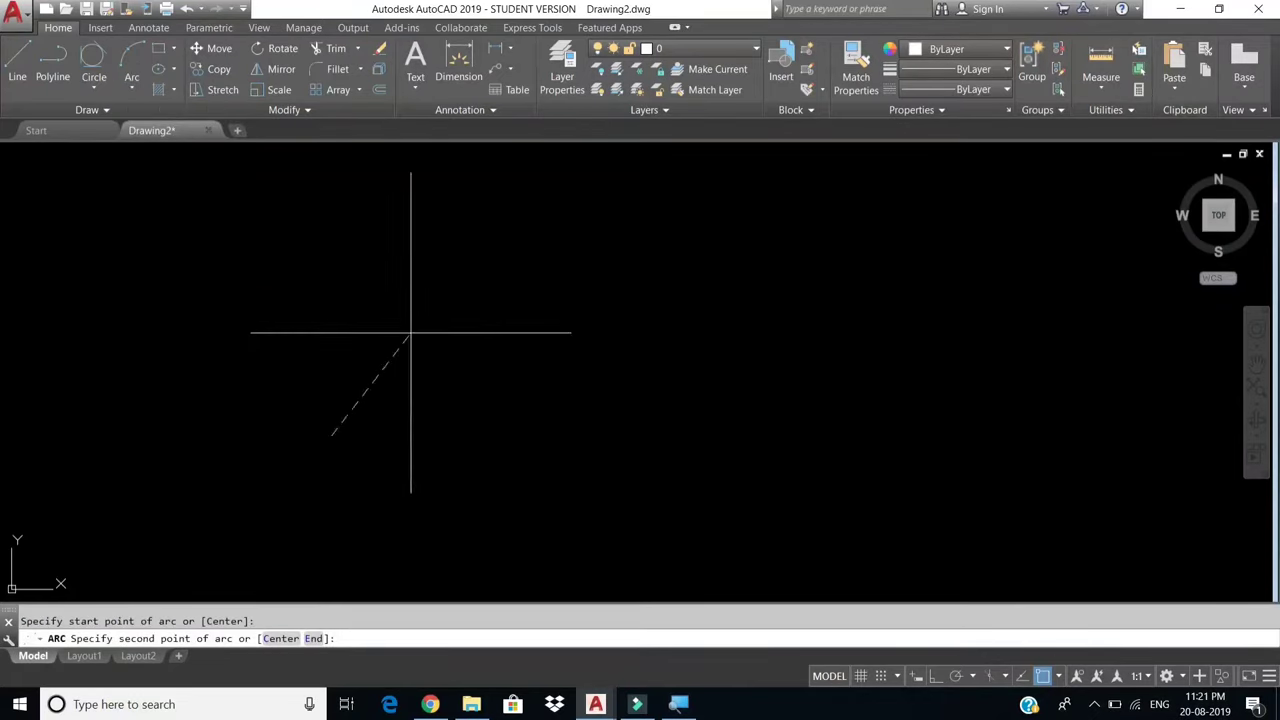
{"action": "left_click", "coordinate": [507, 293]}
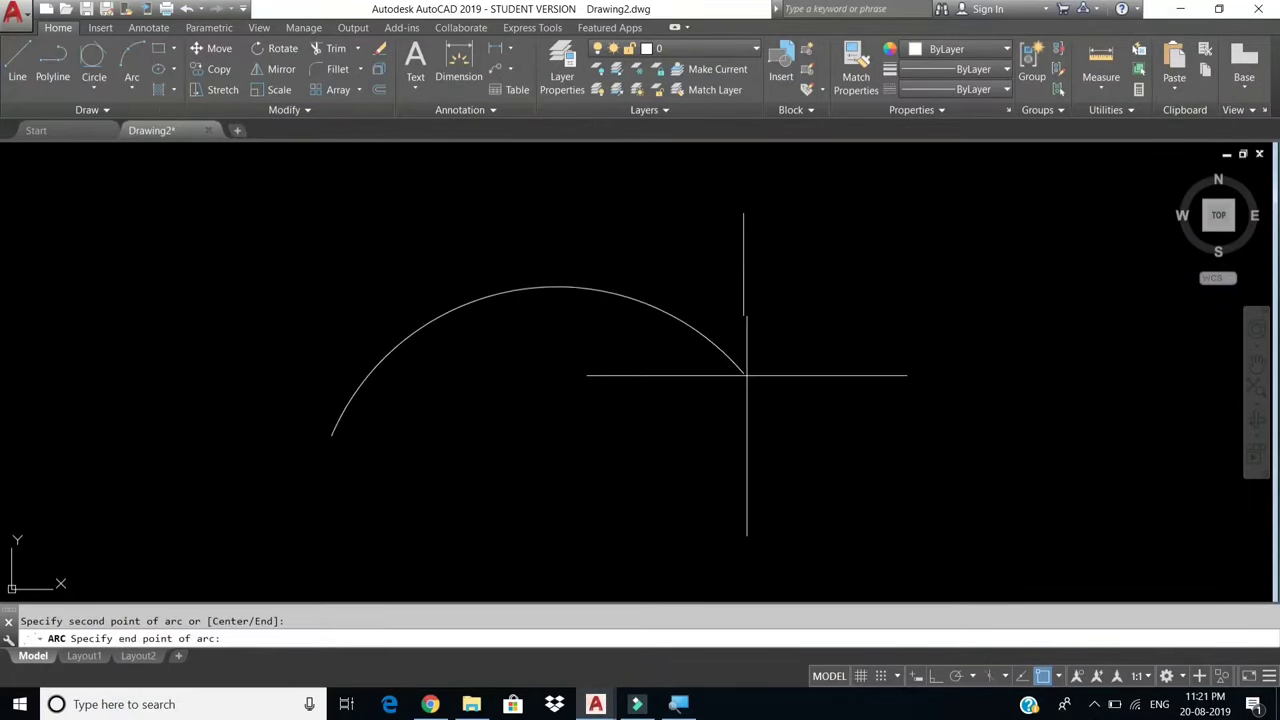
{"action": "left_click", "coordinate": [822, 440]}
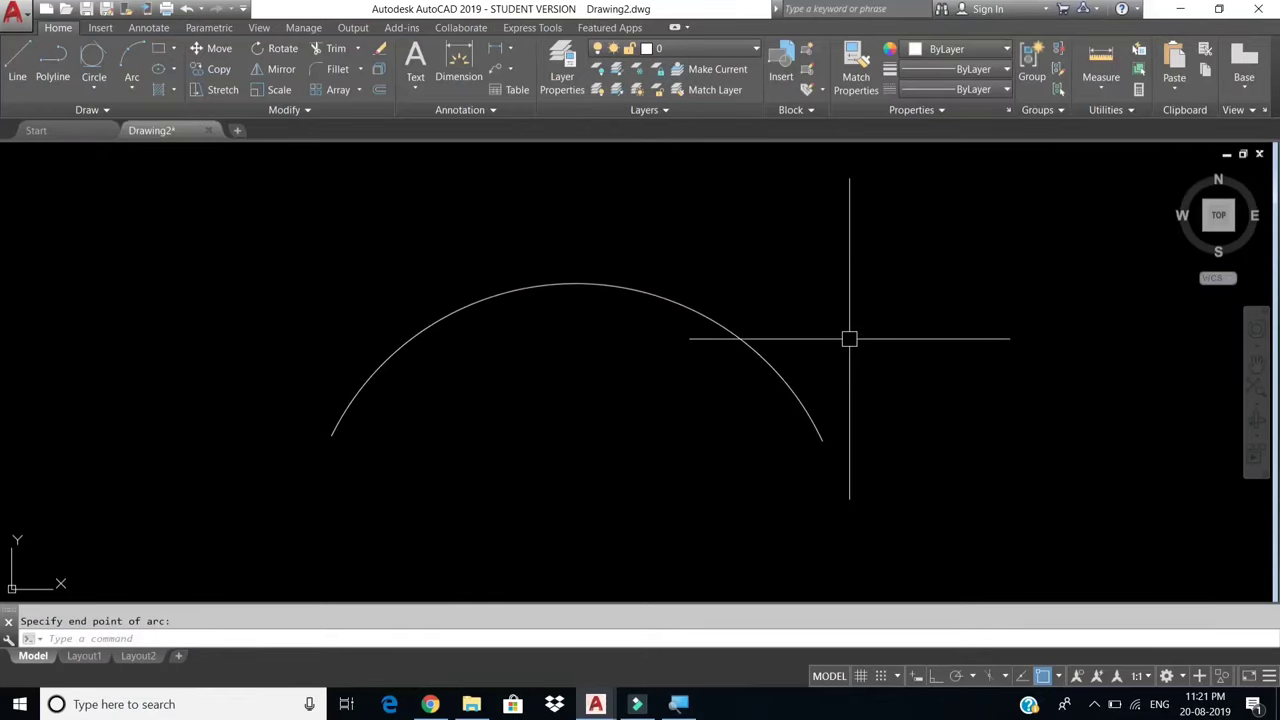
Window-select the arc and erase it.
{"action": "left_click", "coordinate": [772, 320]}
{"action": "left_click", "coordinate": [748, 345]}
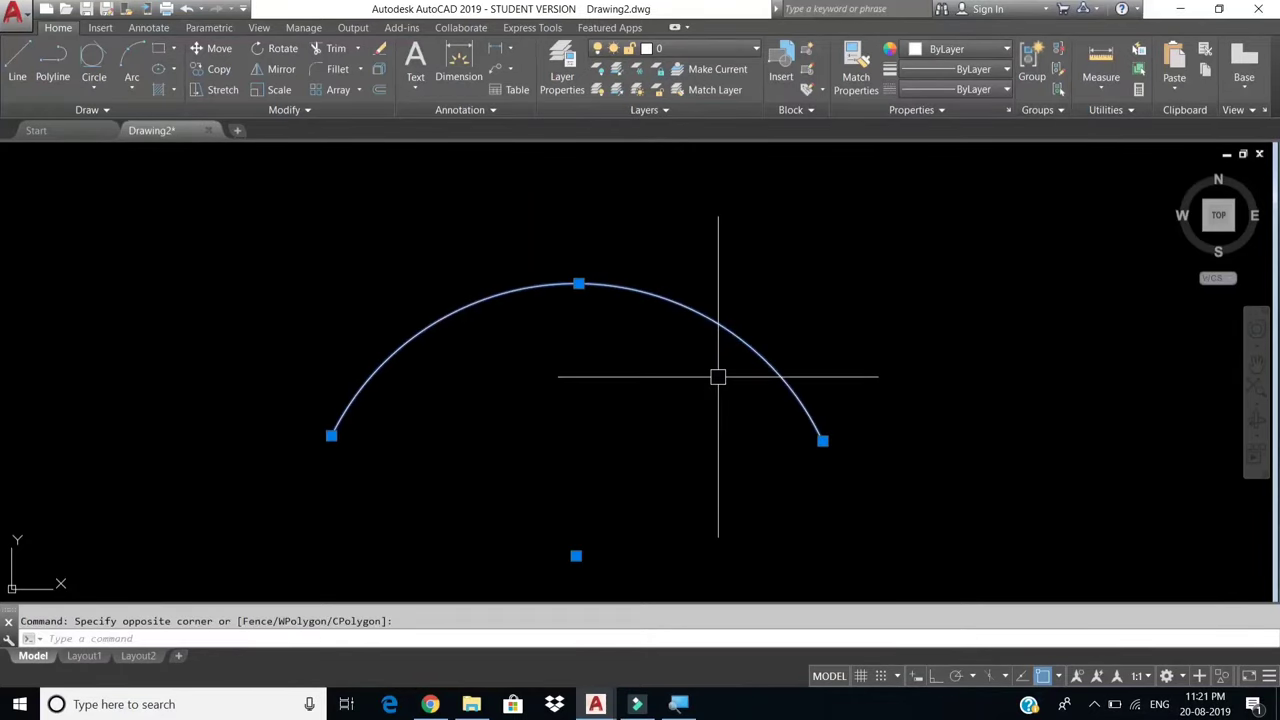
{"action": "type", "text": "E"}
{"action": "key", "text": "Return"}
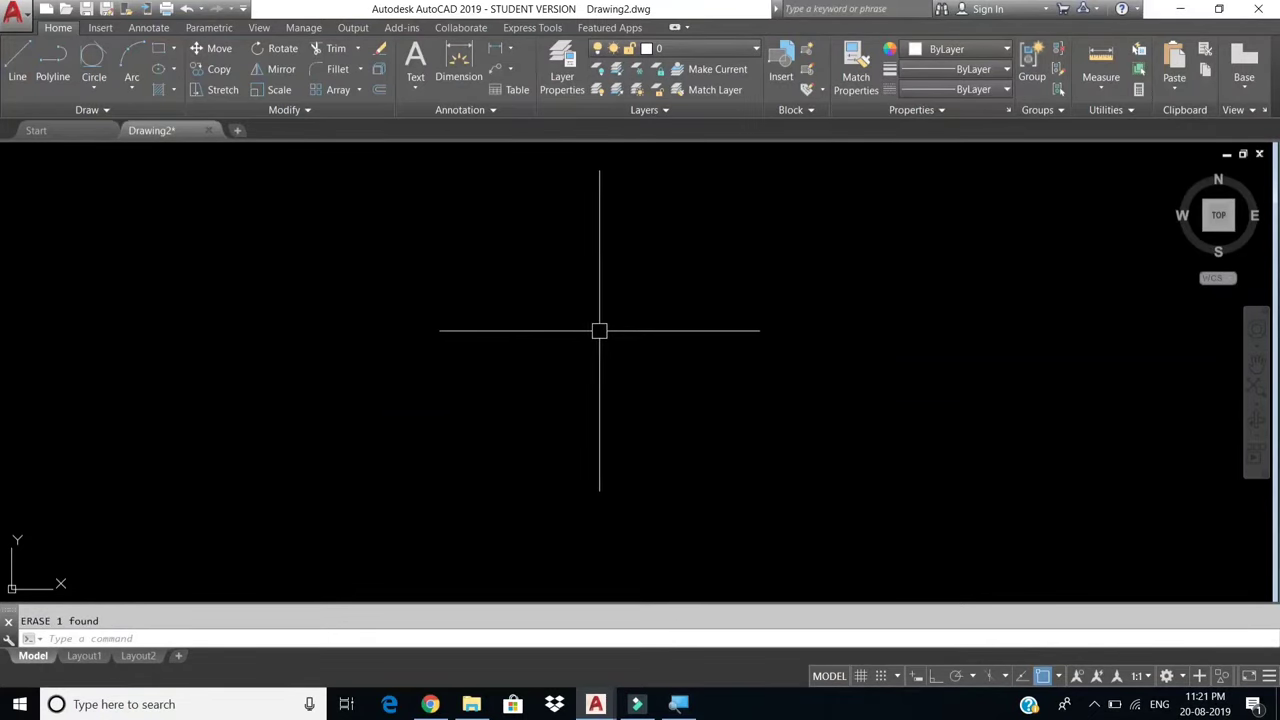
Draw a closed 10×10 polyline square with Ortho on.
{"action": "left_click", "coordinate": [53, 65]}
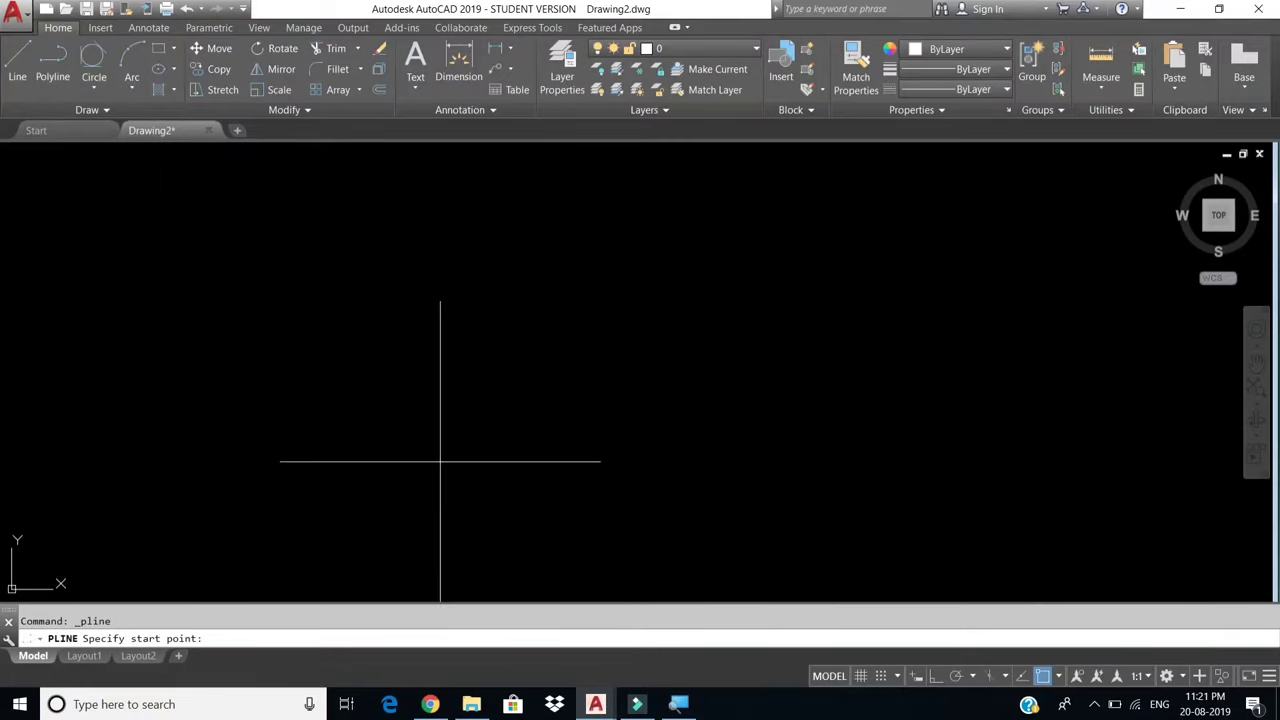
{"action": "left_click", "coordinate": [409, 462]}
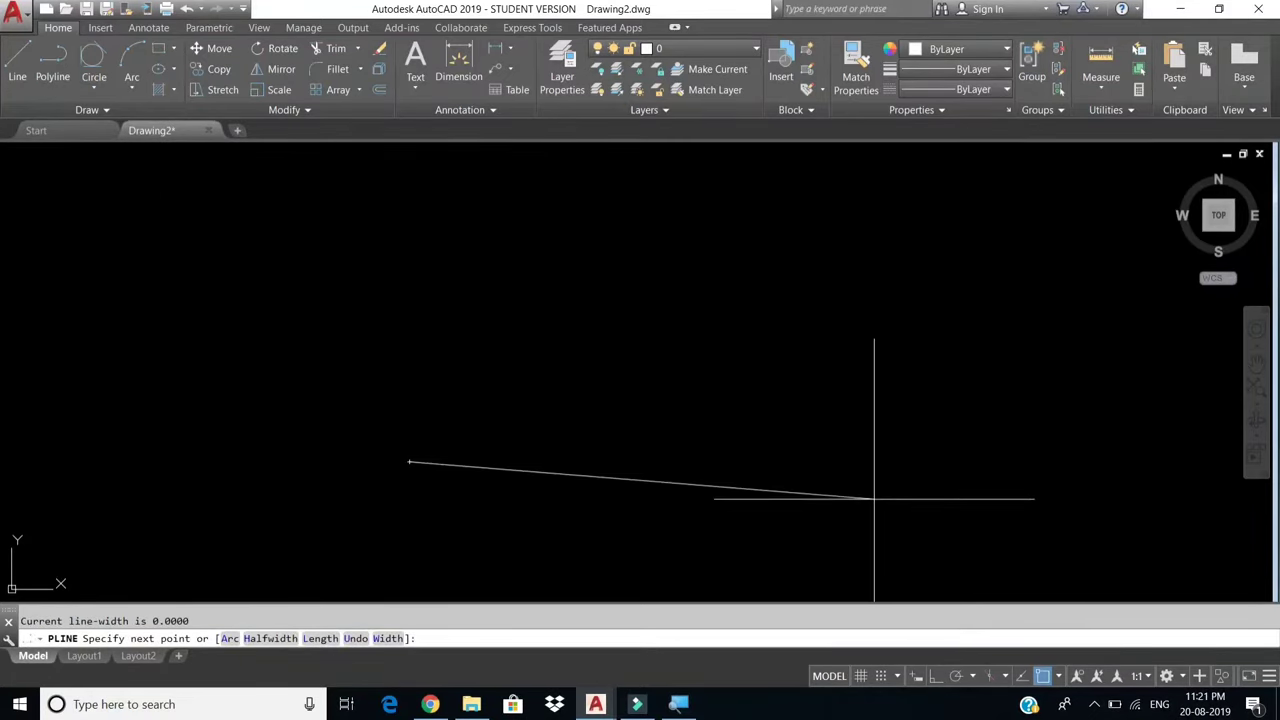
{"action": "left_click", "coordinate": [937, 677]}
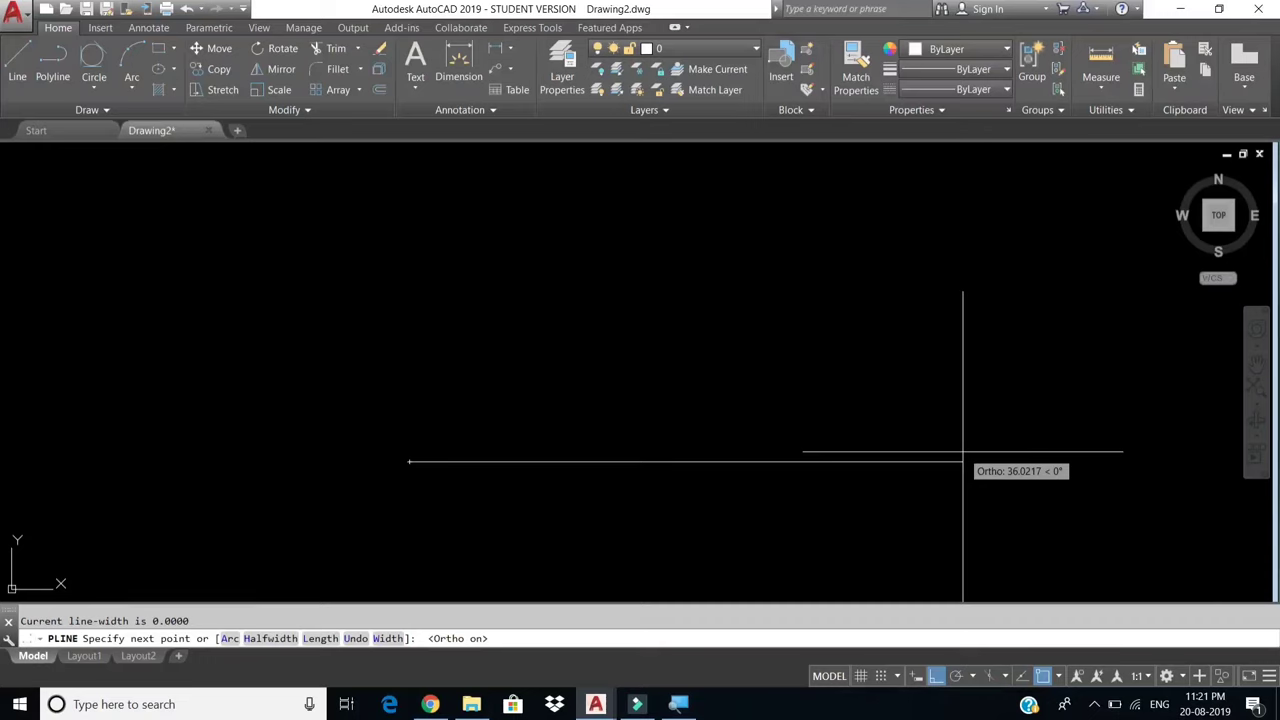
{"action": "type", "text": "10"}
{"action": "key", "text": "Return"}
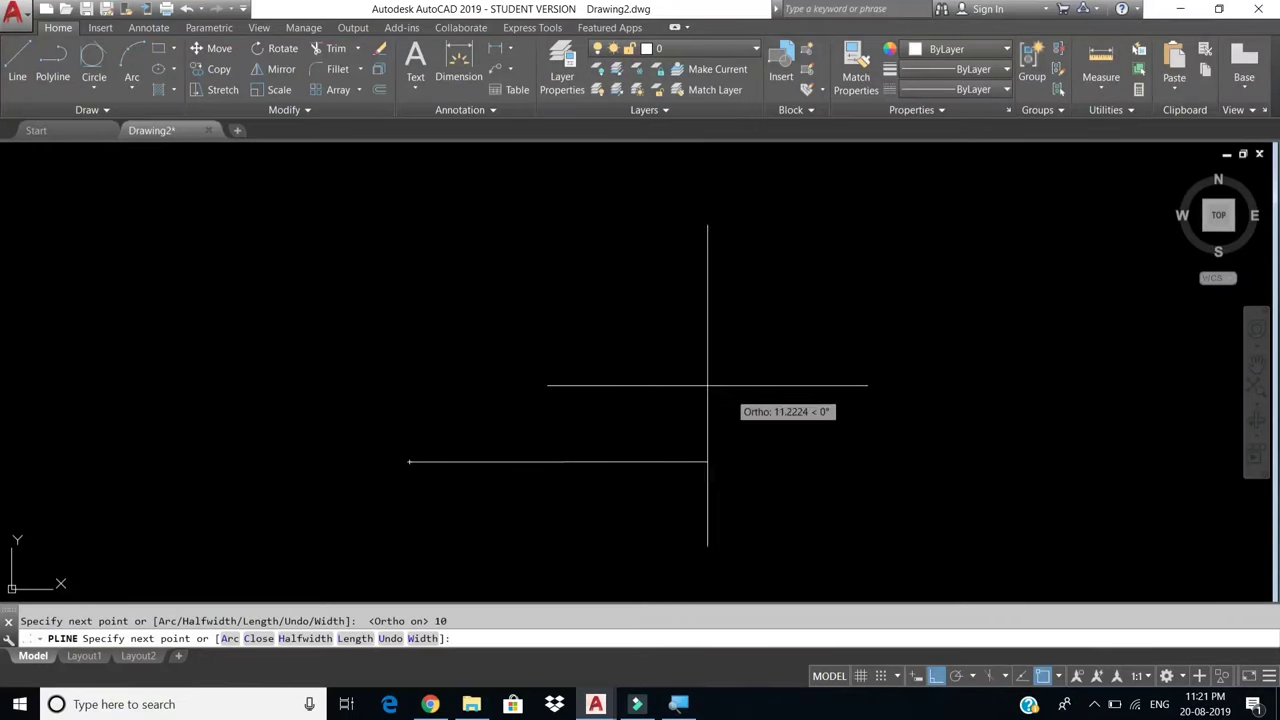
{"action": "scroll", "coordinate": [517, 368], "scroll_direction": "up", "scroll_amount": 2}
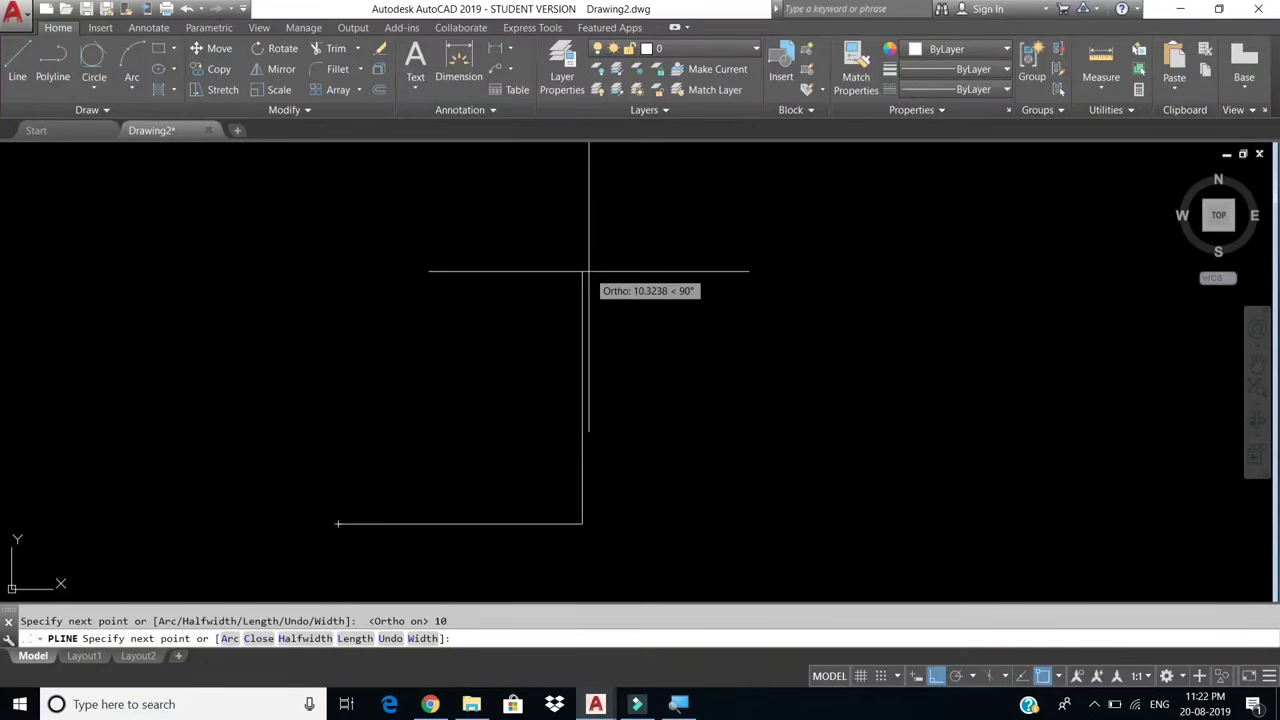
{"action": "type", "text": "10"}
{"action": "key", "text": "Return"}
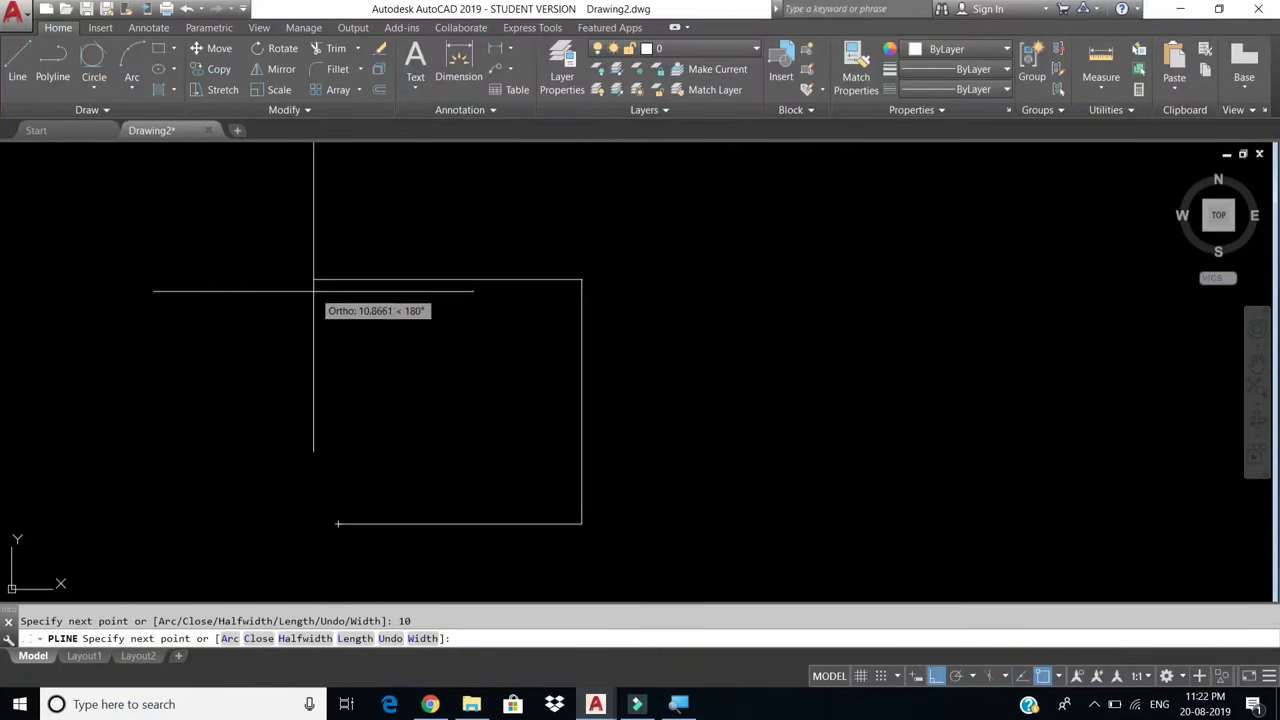
{"action": "key", "text": "Return"}
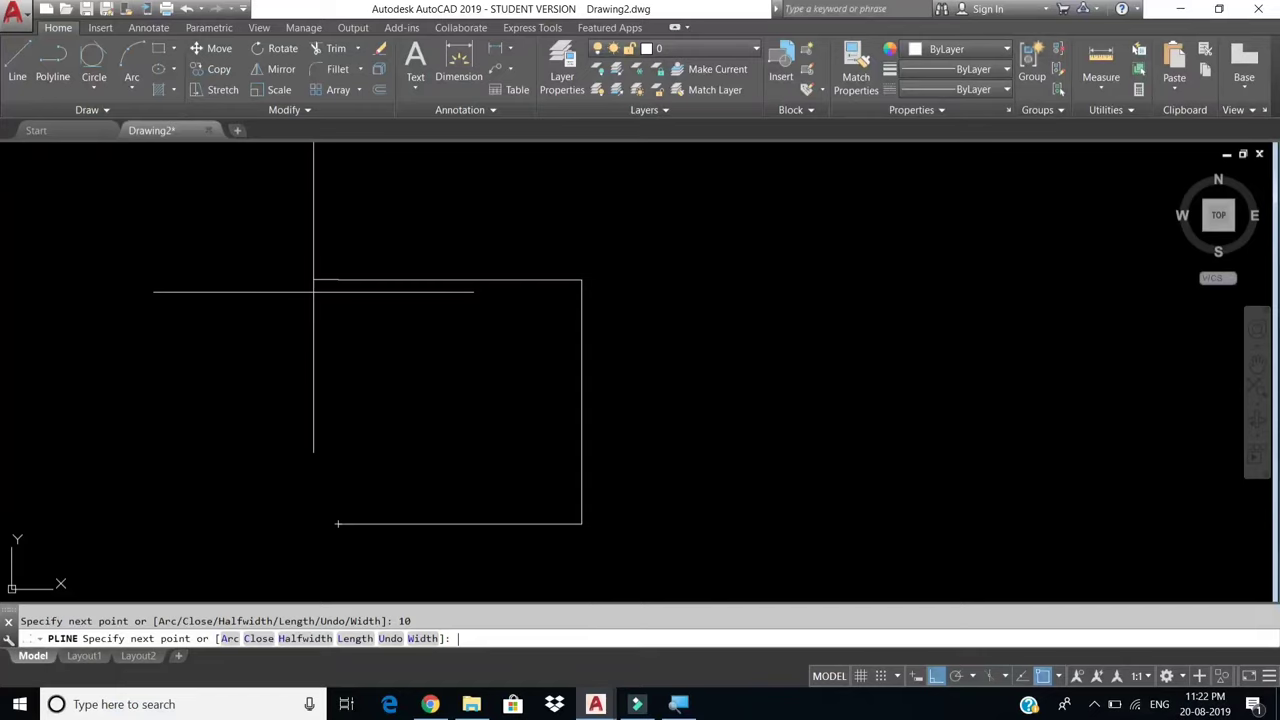
{"action": "type", "text": "c"}
{"action": "key", "text": "Return"}
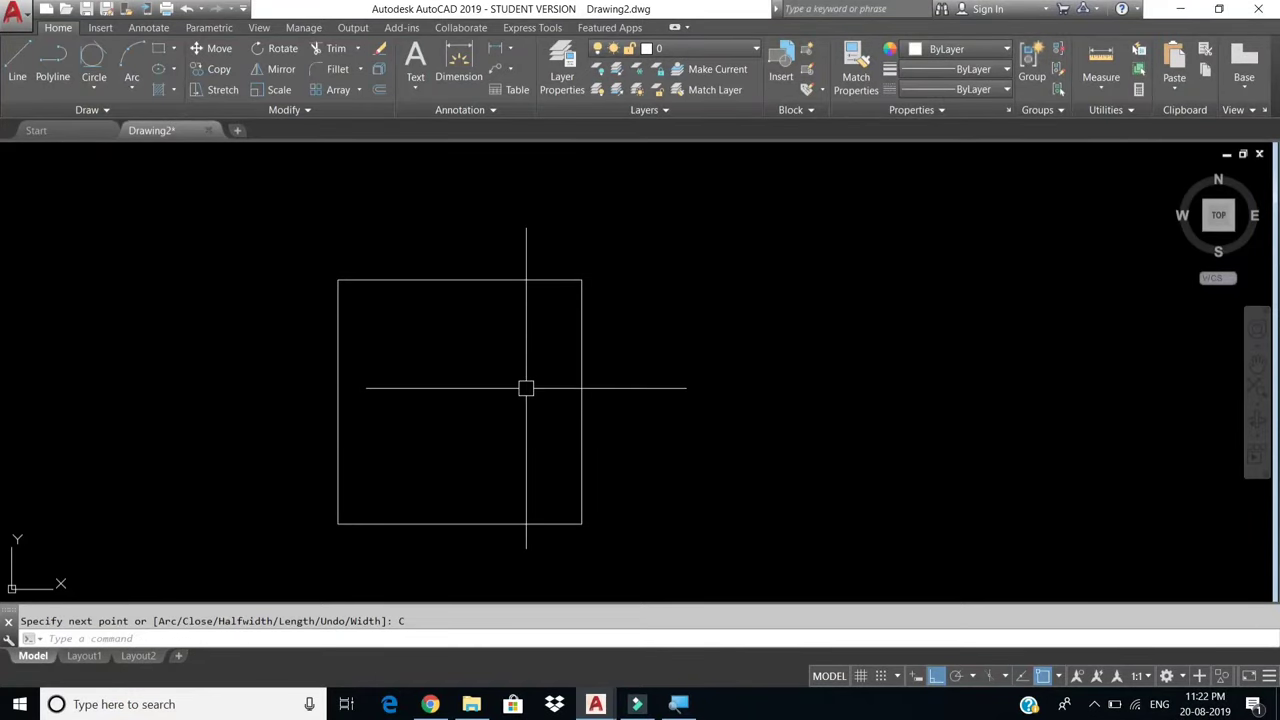
Pan the view so the square sits in the middle of the drawing area.
{"action": "right_click", "coordinate": [491, 363]}
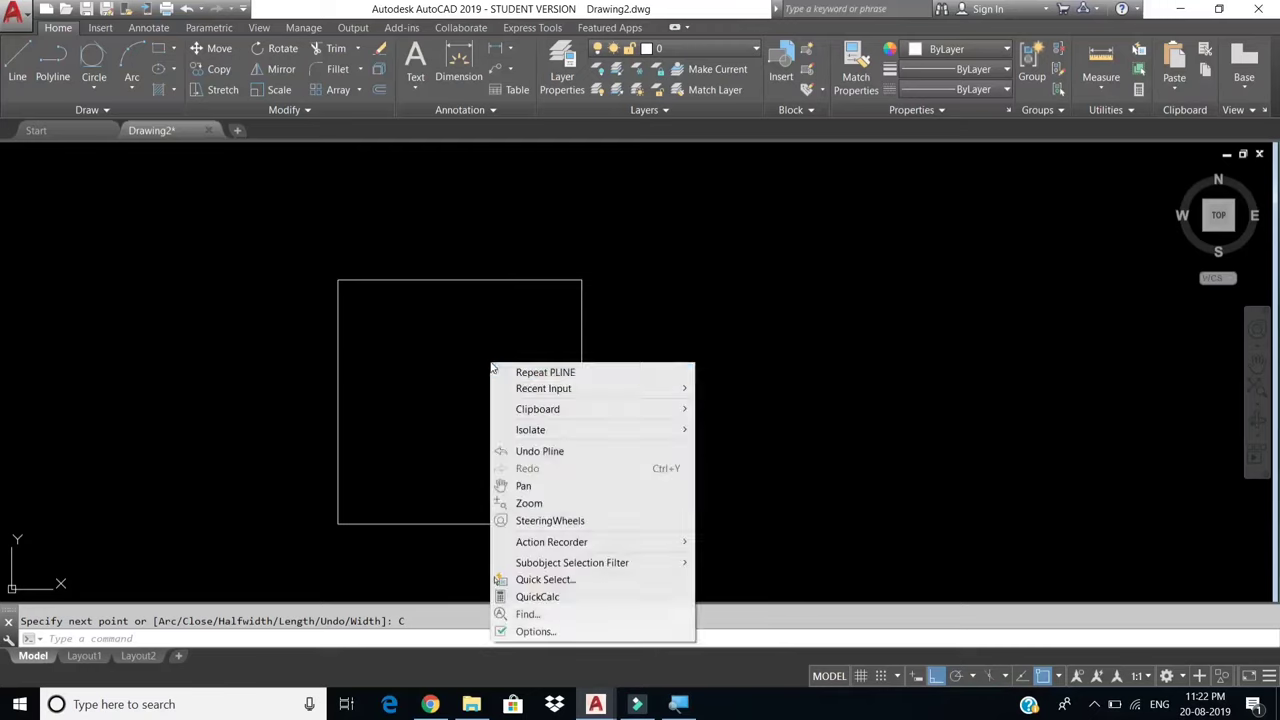
{"action": "left_click", "coordinate": [523, 485]}
{"action": "left_click_drag", "start_coordinate": [476, 442], "coordinate": [631, 389]}
{"action": "right_click", "coordinate": [626, 370]}
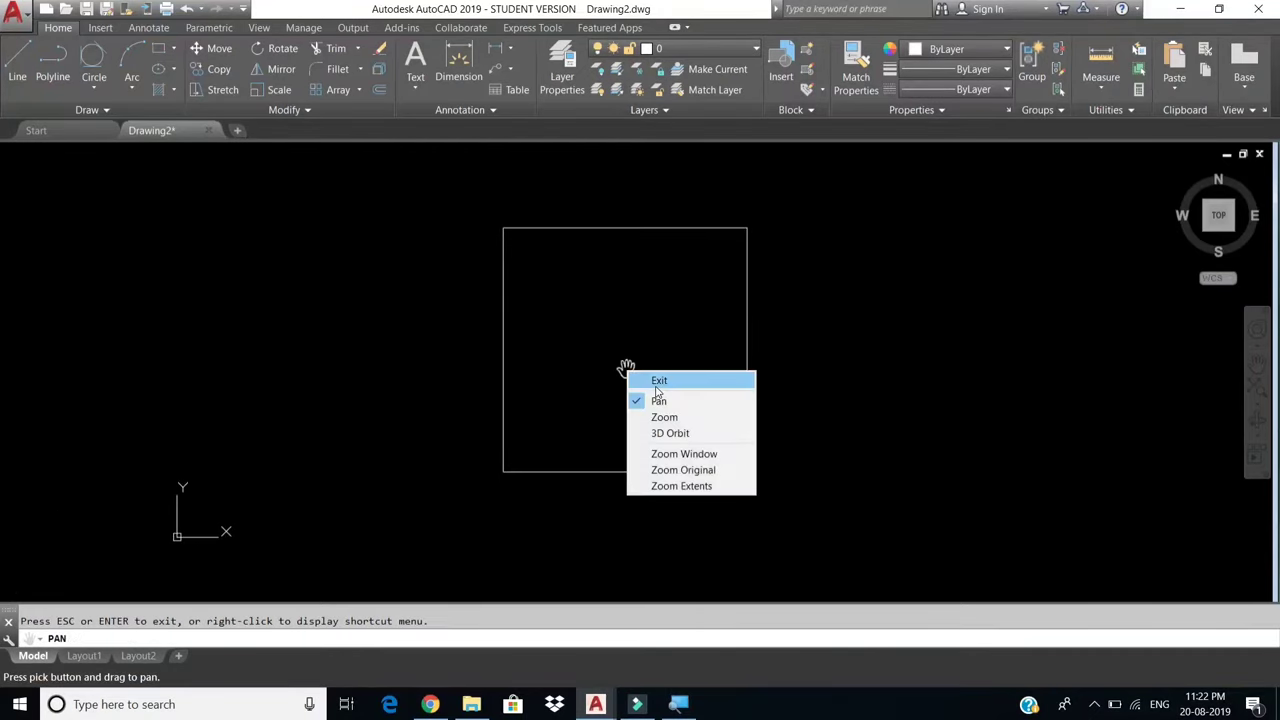
{"action": "left_click", "coordinate": [659, 381]}
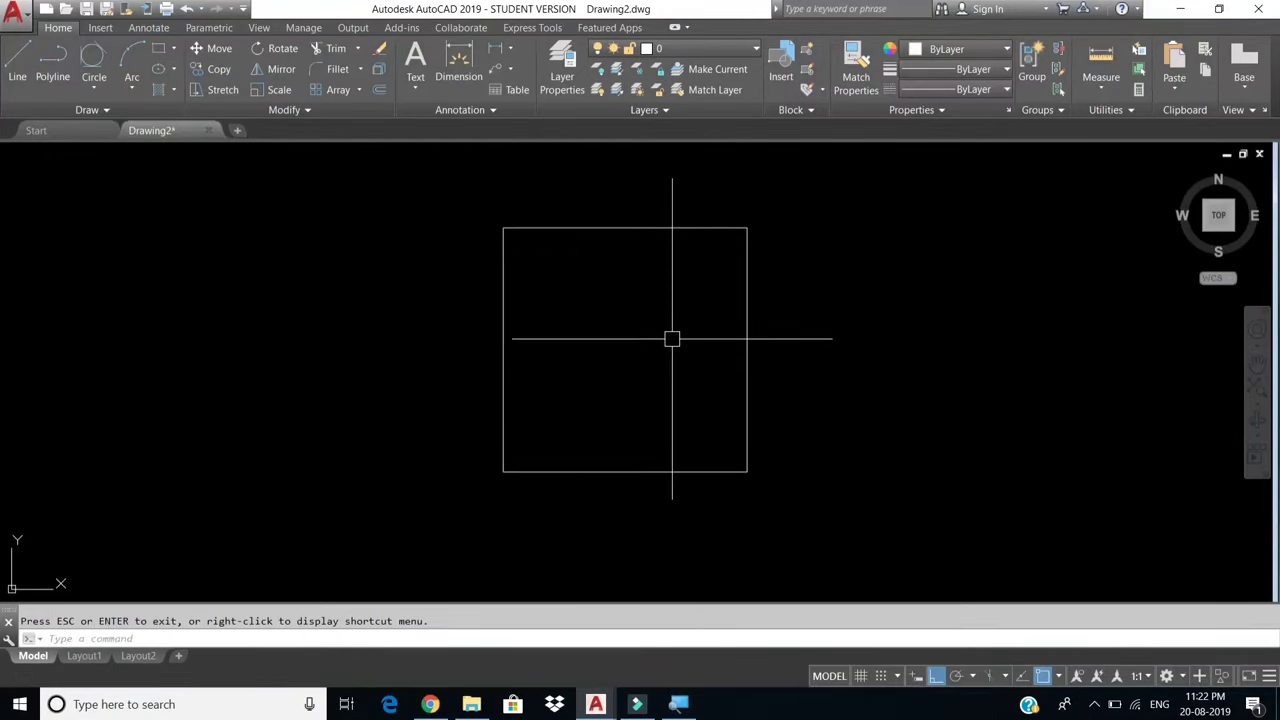
{"action": "key", "text": "Return"}
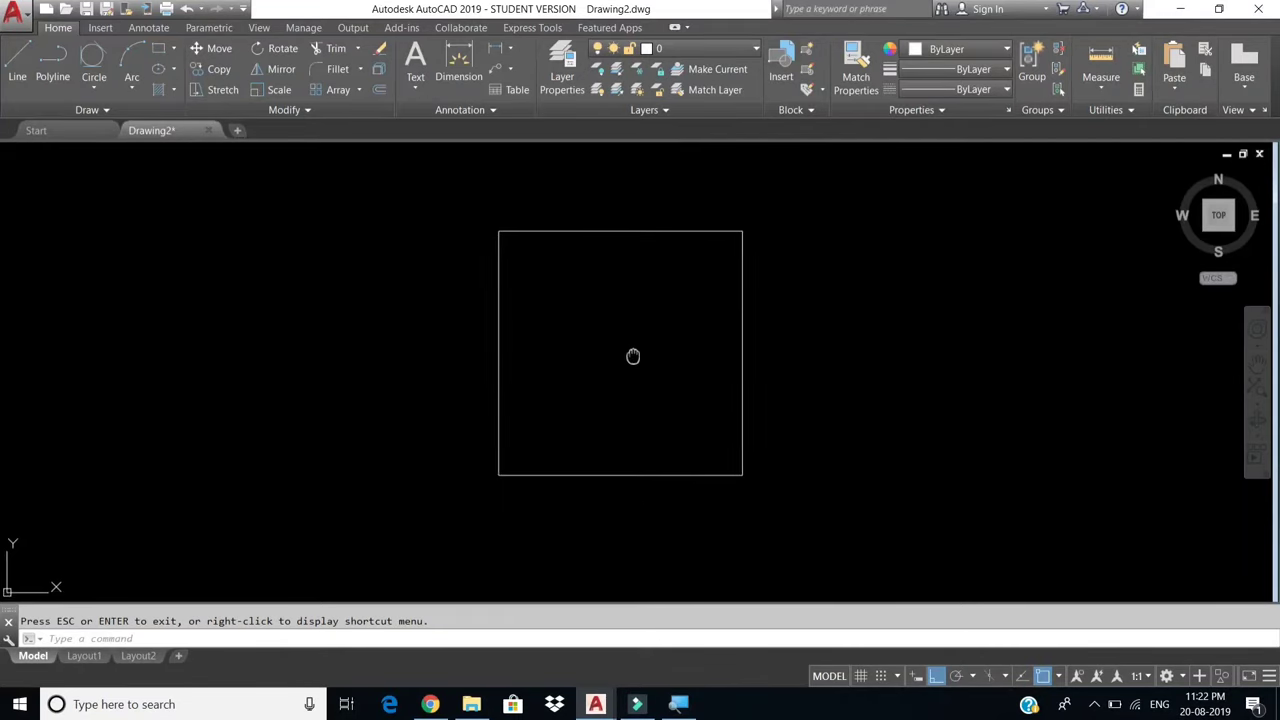
{"action": "left_click_drag", "start_coordinate": [634, 357], "coordinate": [615, 374]}
{"action": "key", "text": "Escape"}
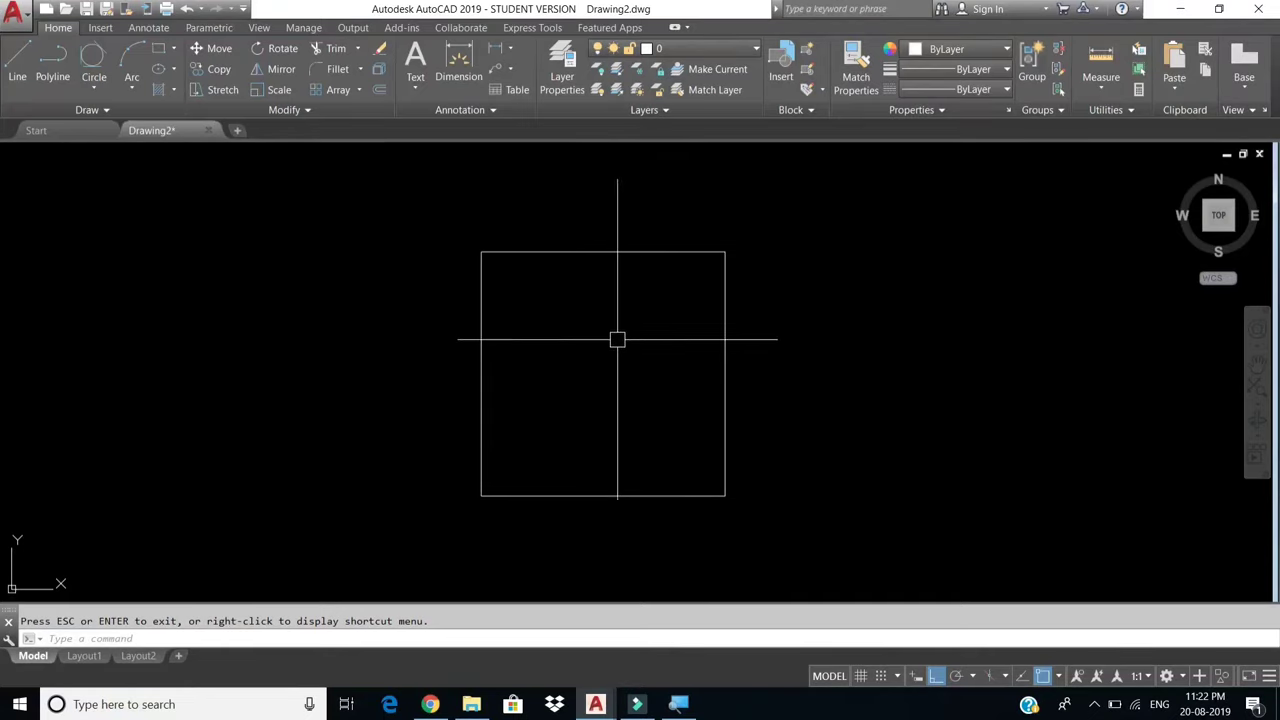
{"action": "left_click", "coordinate": [134, 86]}
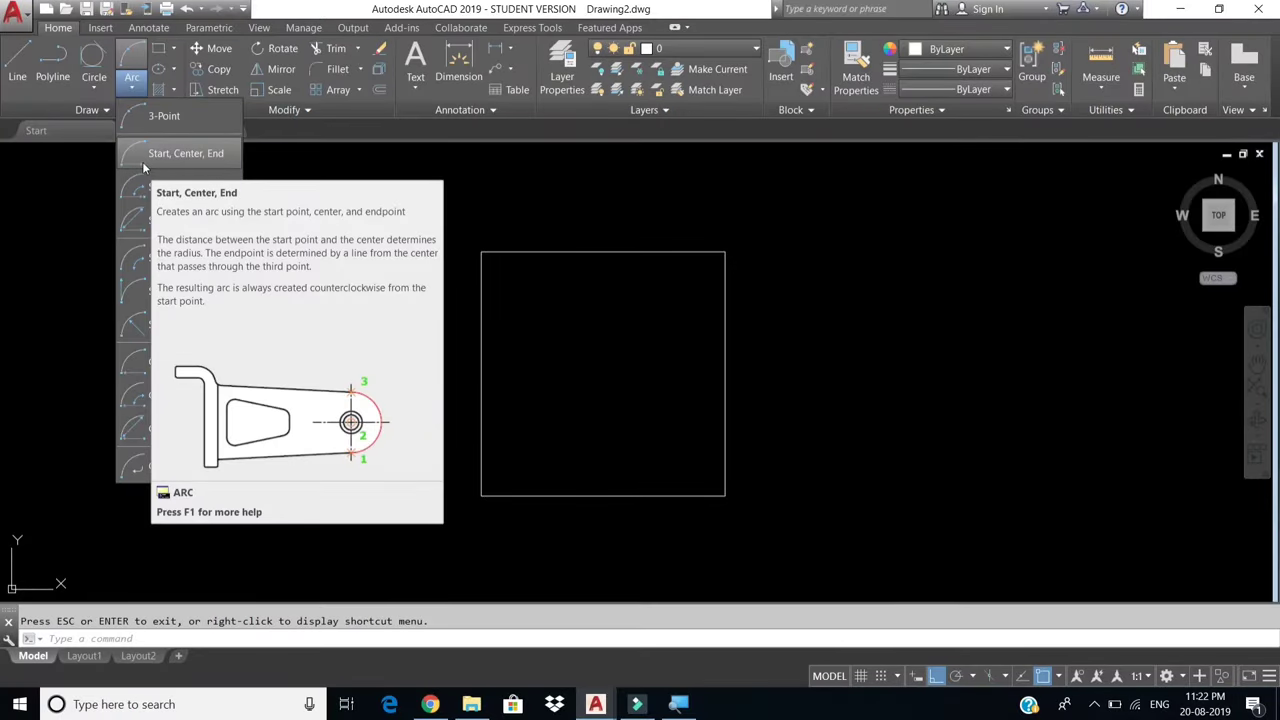
{"action": "left_click", "coordinate": [143, 164]}
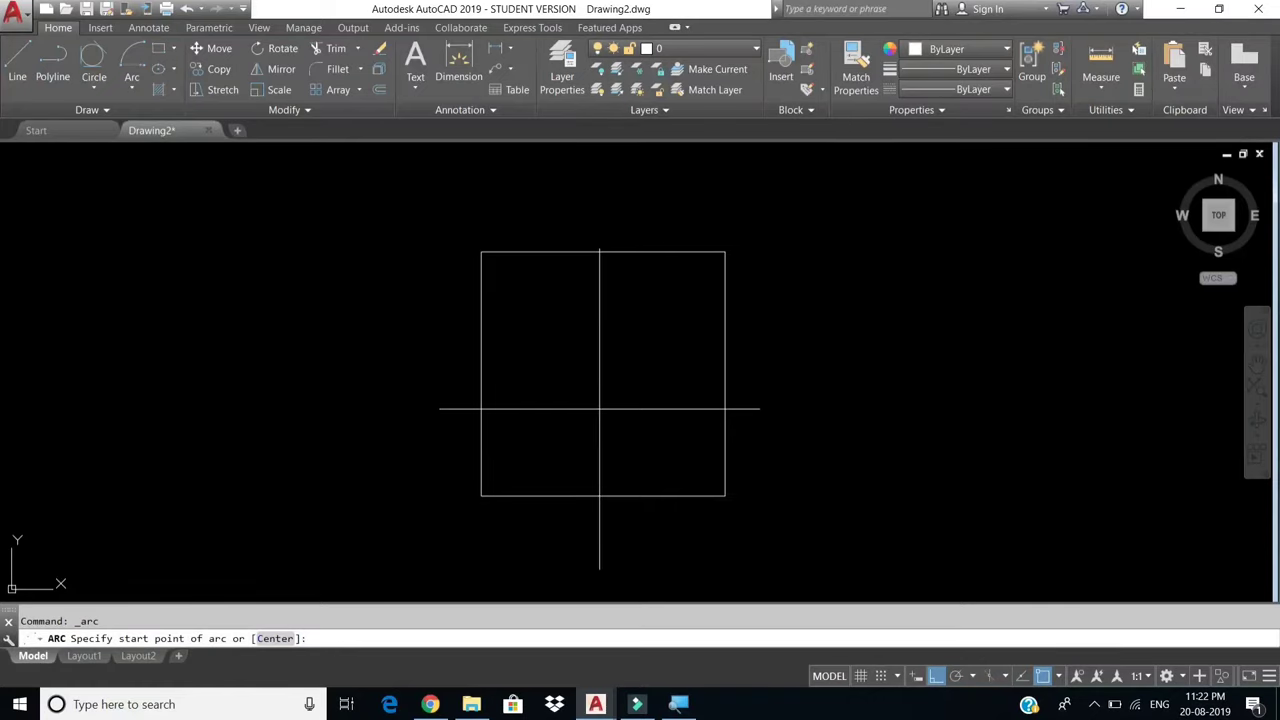
{"action": "left_click", "coordinate": [603, 373]}
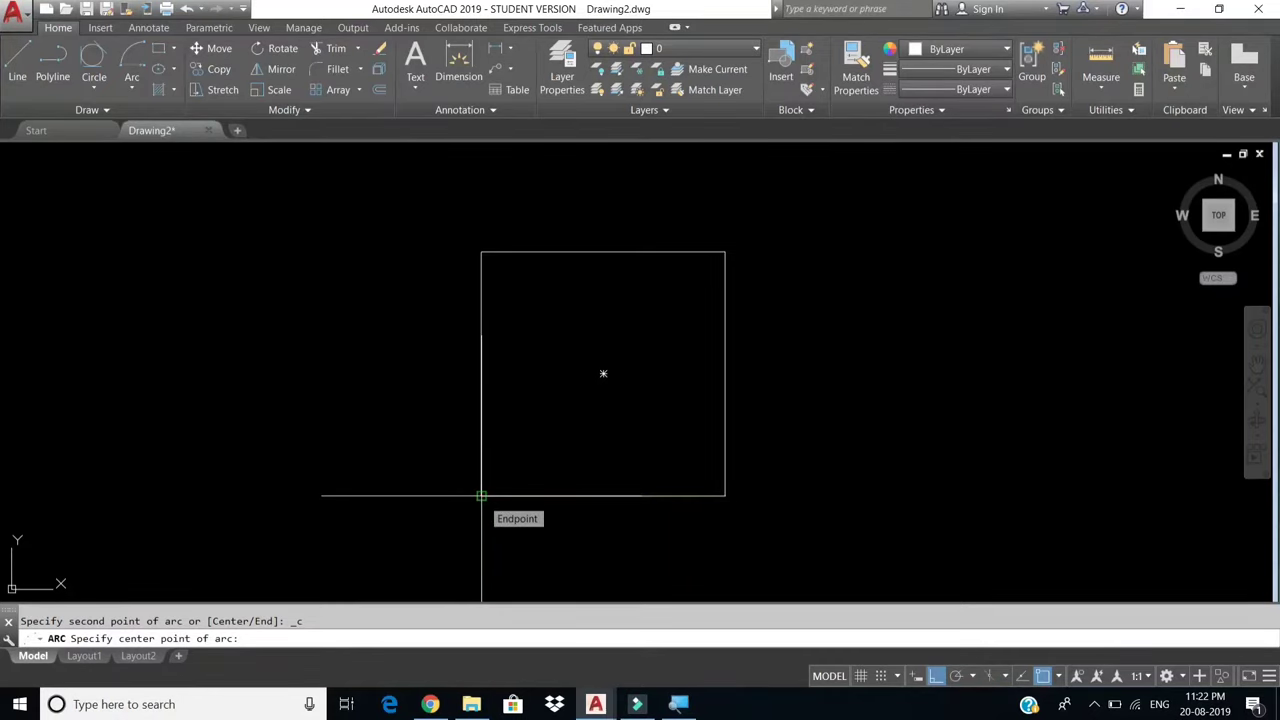
{"action": "left_click", "coordinate": [481, 495]}
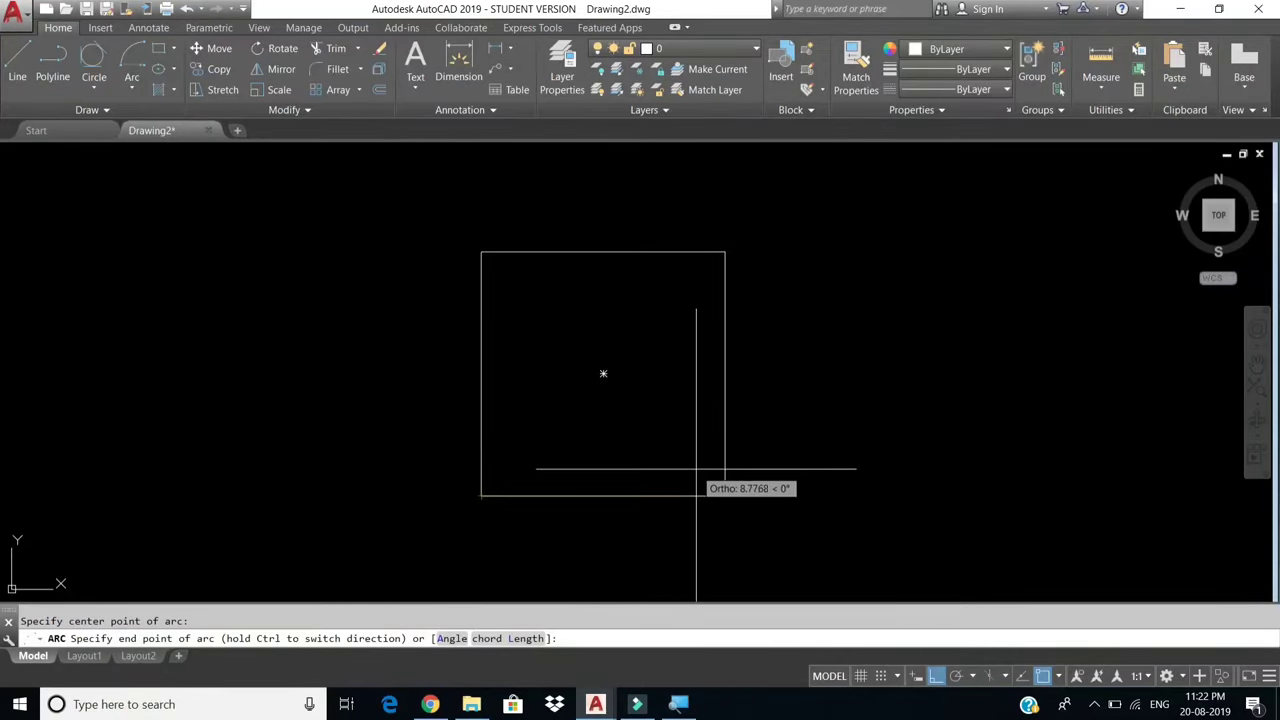
{"action": "left_click", "coordinate": [936, 683]}
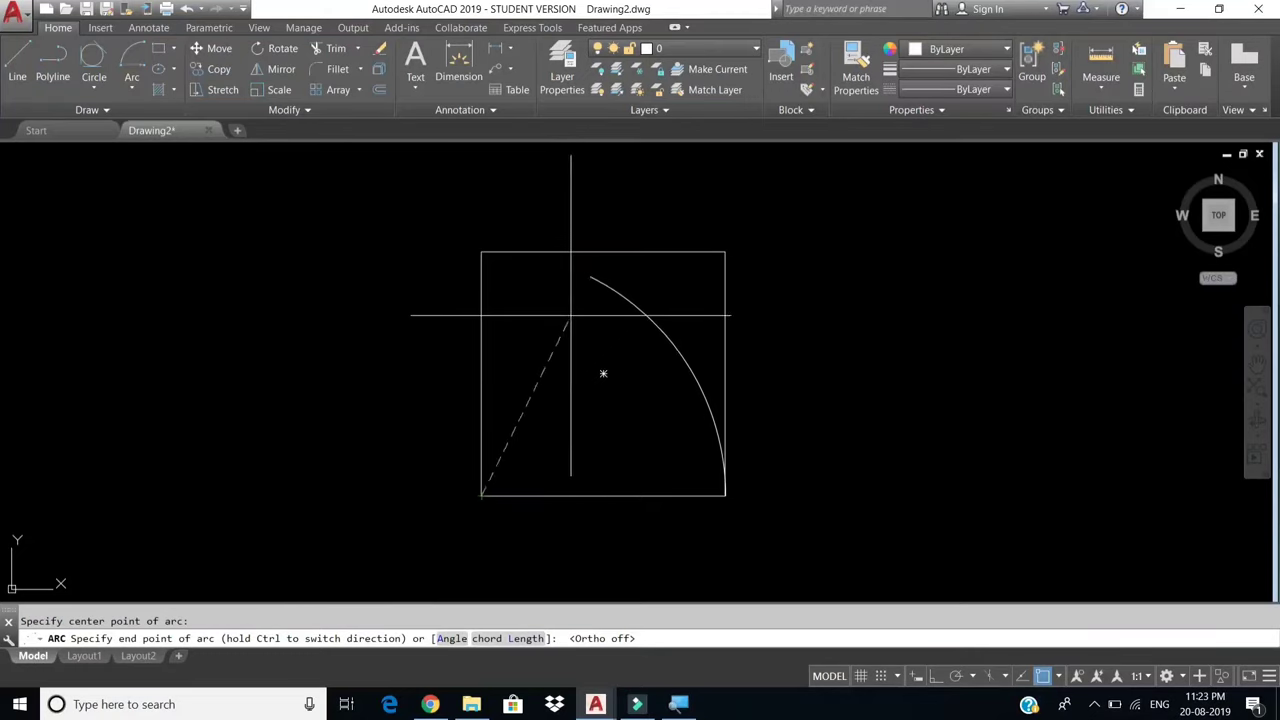
{"action": "left_click", "coordinate": [655, 325]}
{"action": "left_click", "coordinate": [672, 344]}
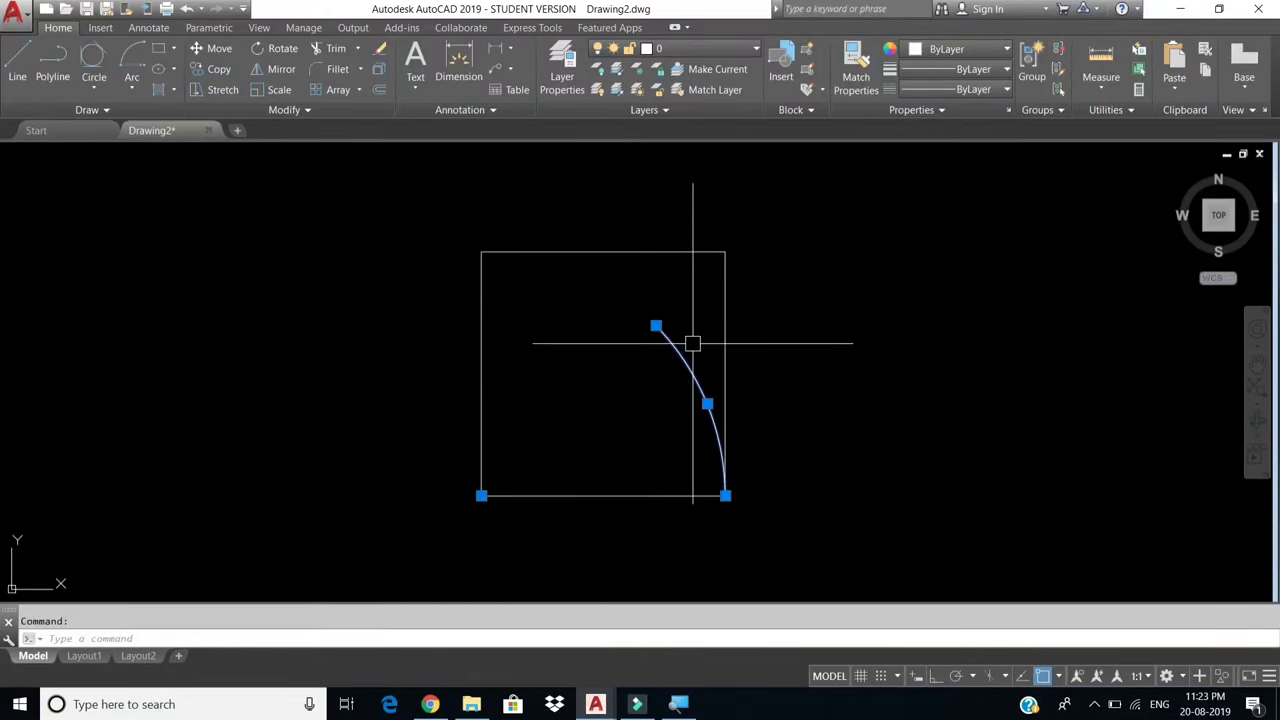
{"action": "key", "text": "Delete"}
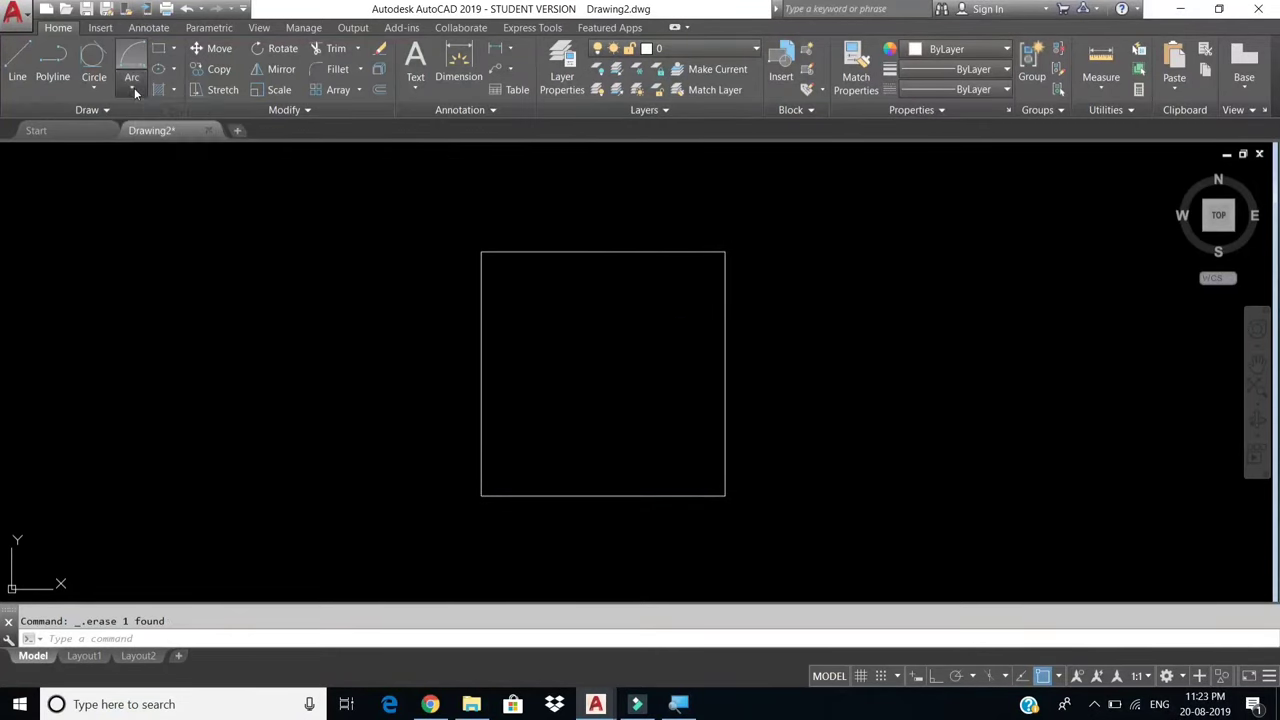
{"action": "left_click", "coordinate": [134, 88]}
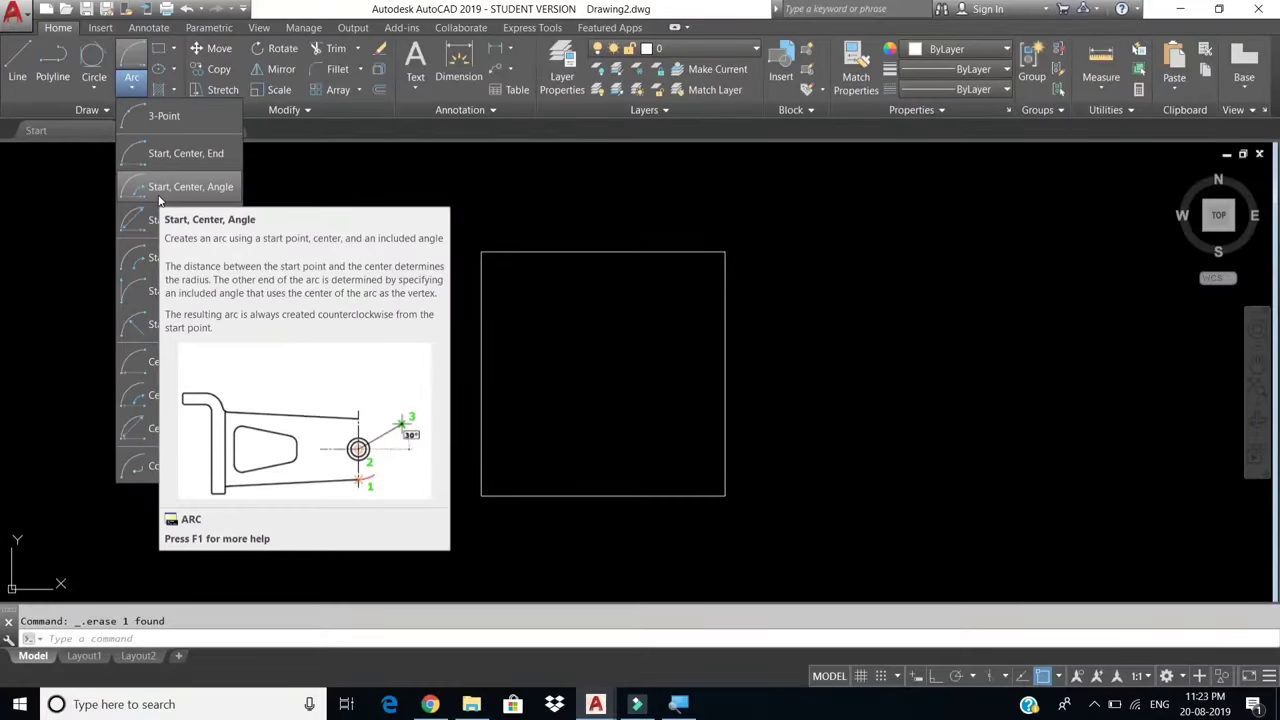
{"action": "left_click", "coordinate": [158, 190]}
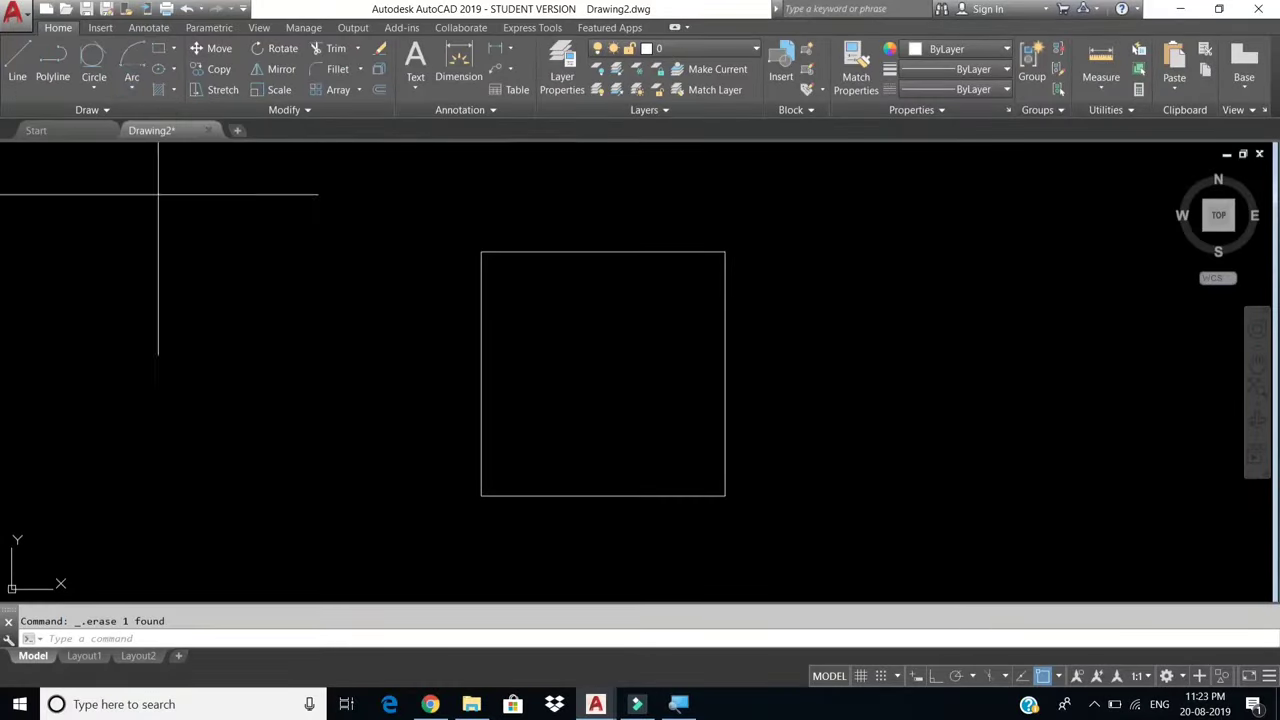
{"action": "left_click", "coordinate": [725, 495]}
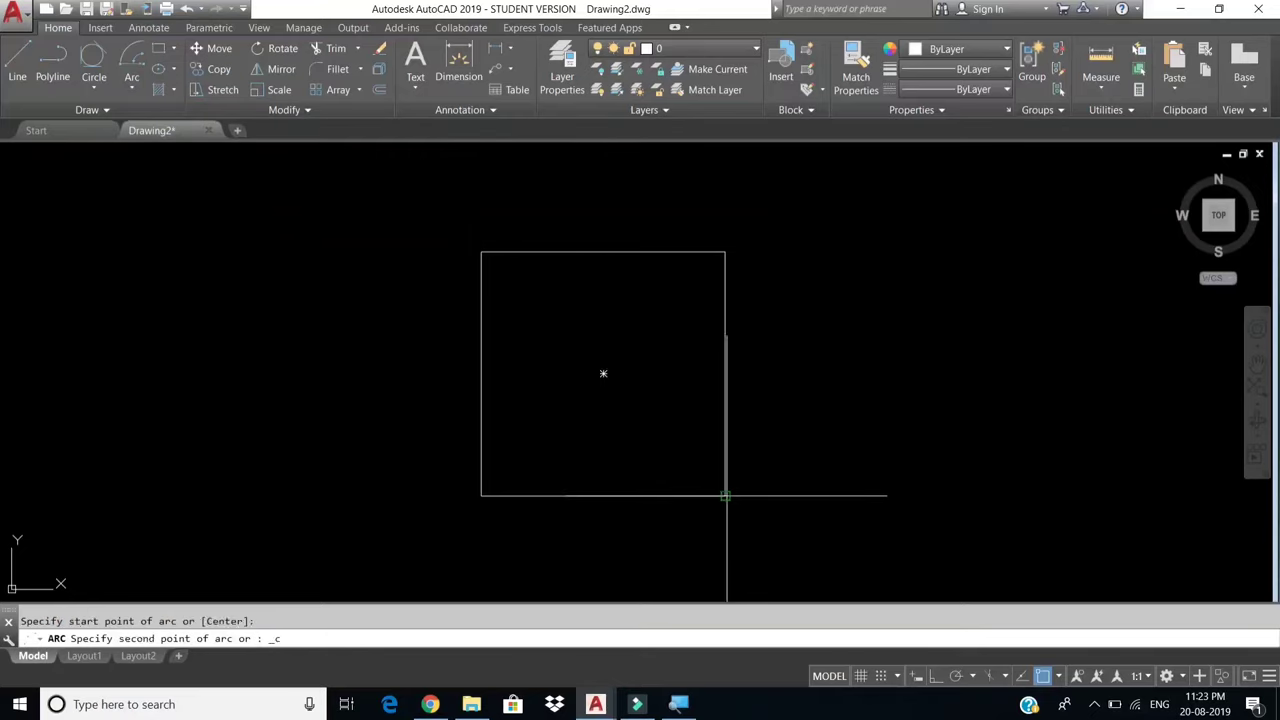
{"action": "left_click", "coordinate": [481, 495]}
{"action": "type", "text": "4"}
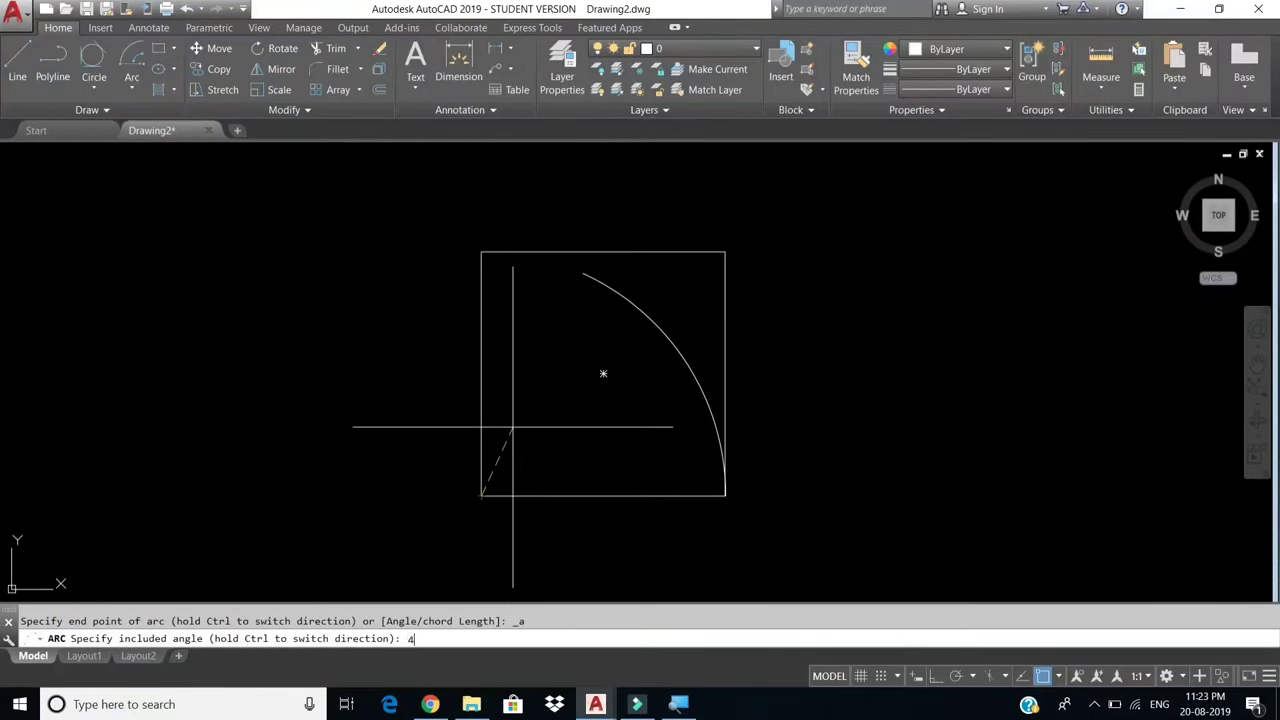
{"action": "type", "text": "5"}
{"action": "key", "text": "Return"}
{"action": "type", "text": "DAN"}
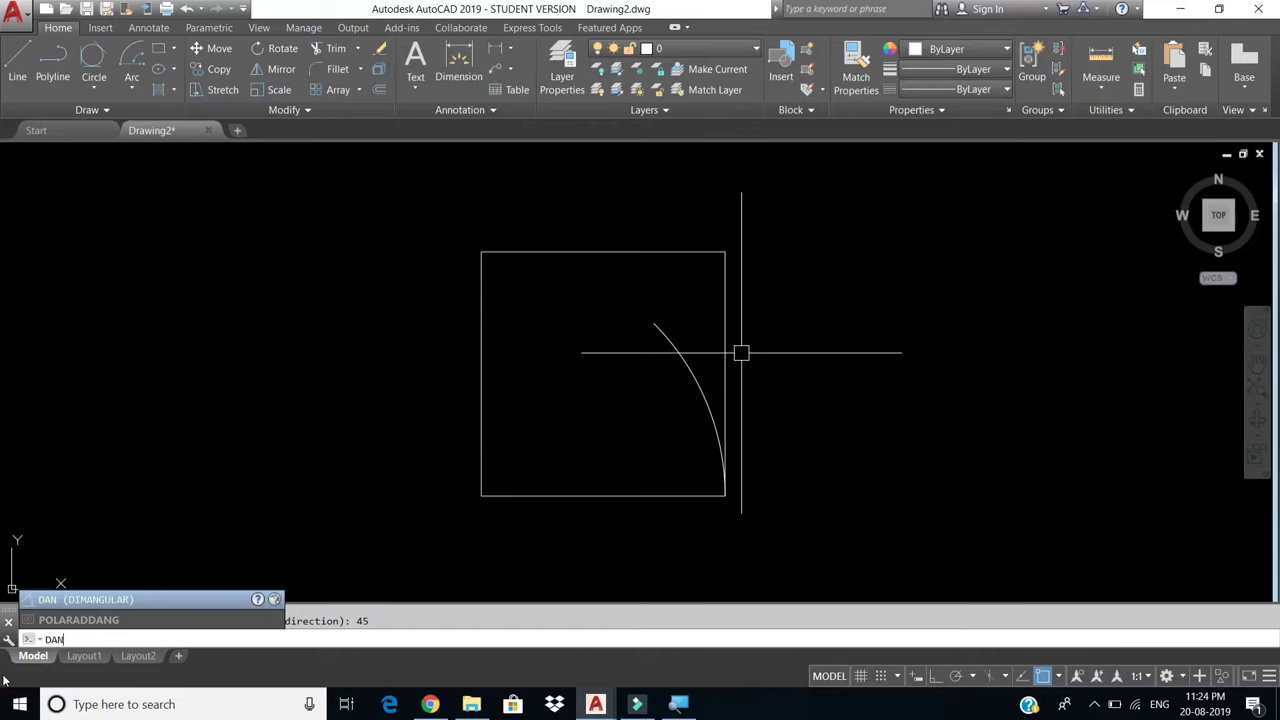
{"action": "key", "text": "Return"}
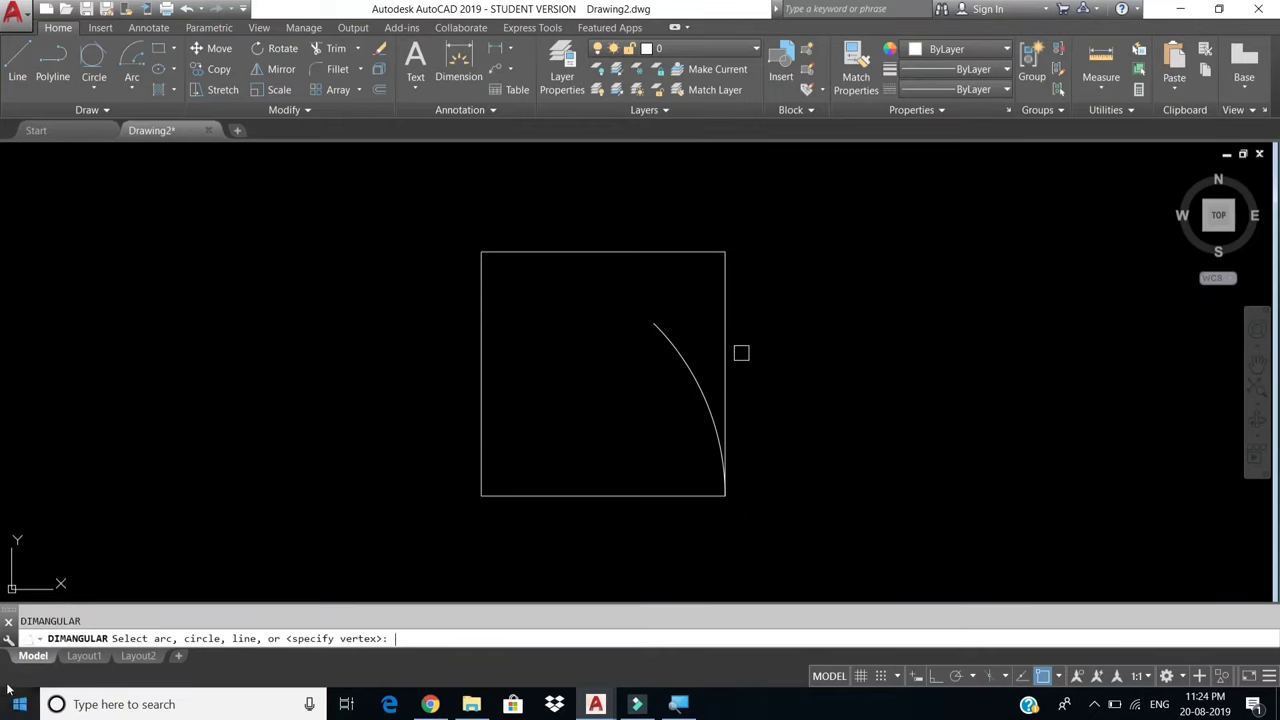
{"action": "left_click", "coordinate": [698, 386]}
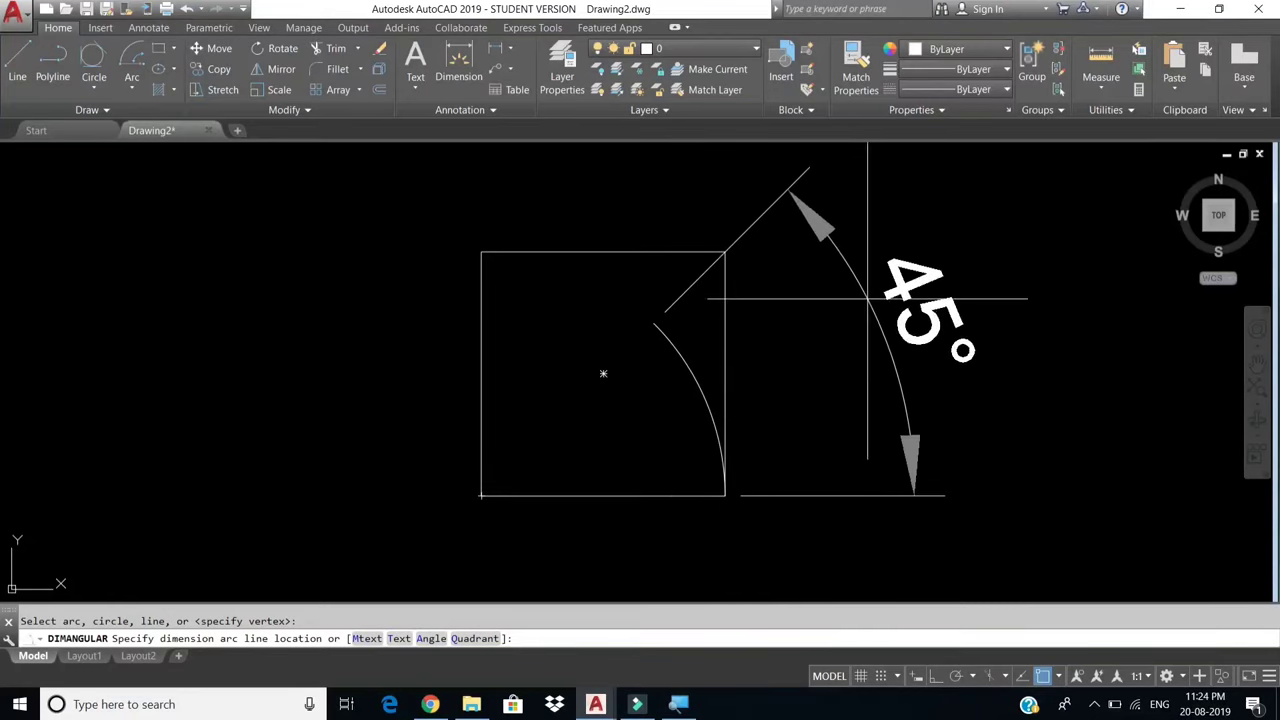
{"action": "left_click", "coordinate": [883, 326]}
{"action": "left_click", "coordinate": [892, 328]}
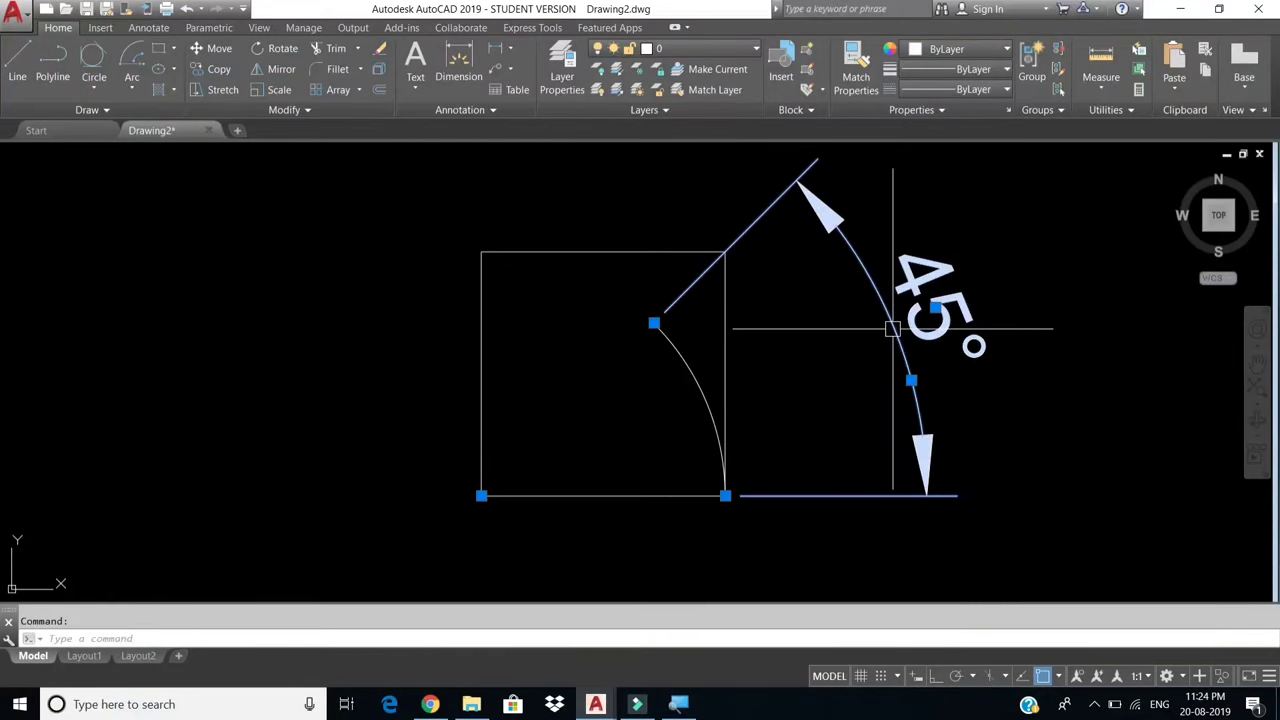
{"action": "key", "text": "Delete"}
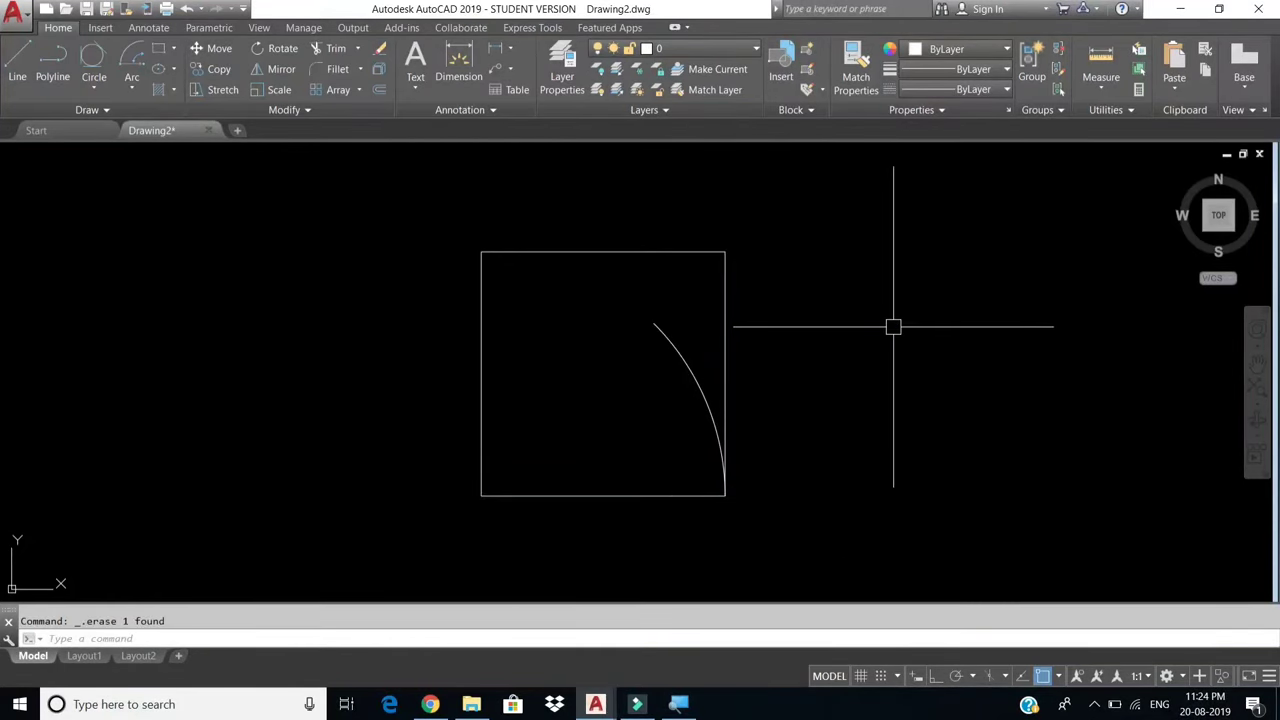
{"action": "left_click", "coordinate": [690, 358]}
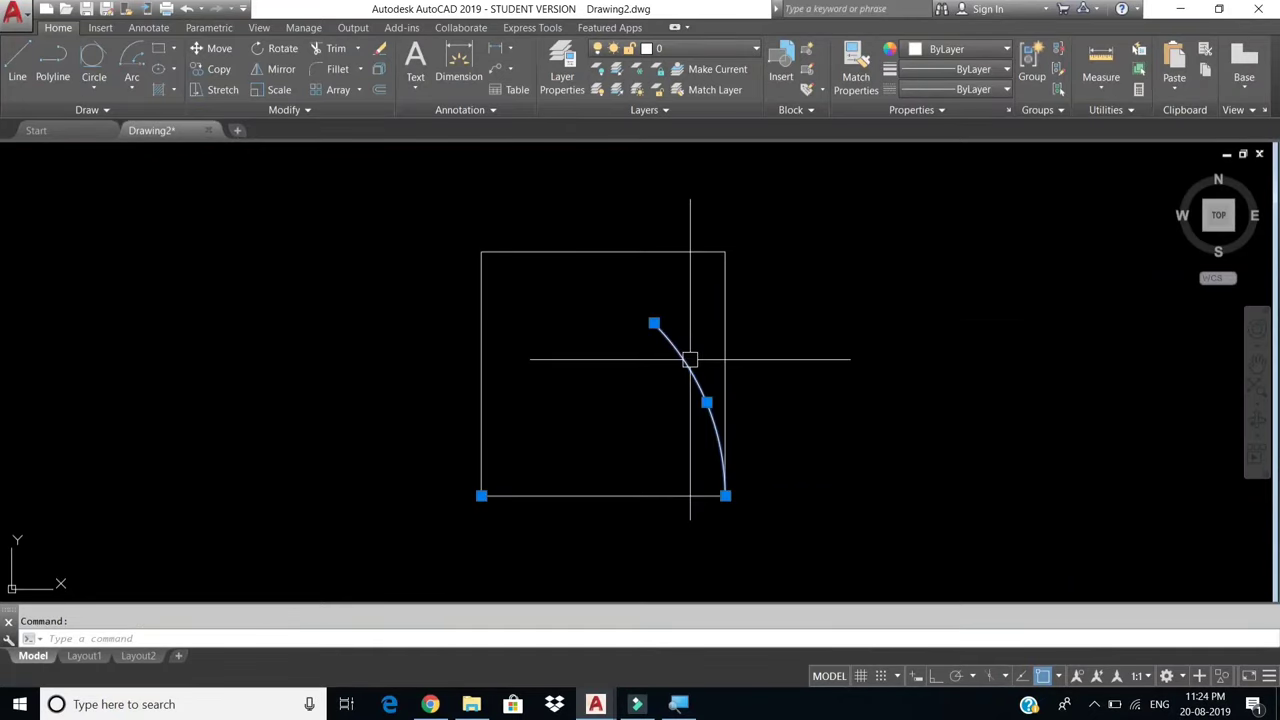
{"action": "key", "text": "Delete"}
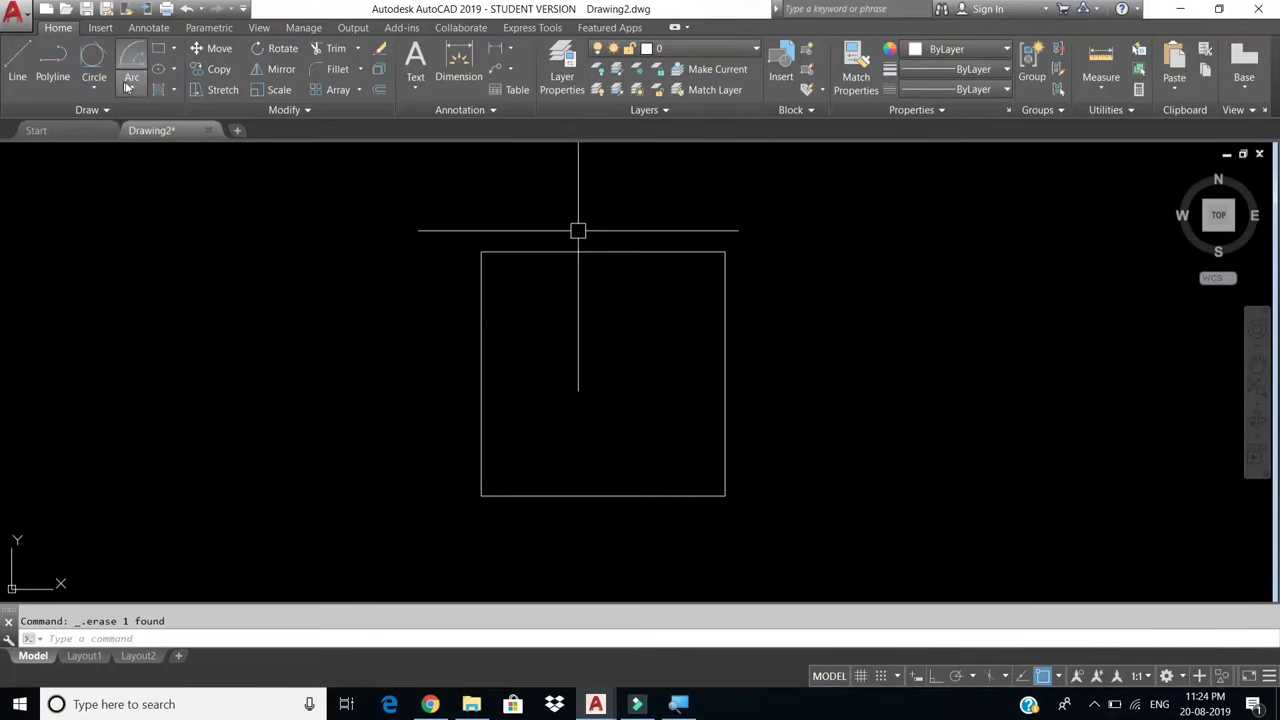
{"action": "left_click", "coordinate": [131, 91]}
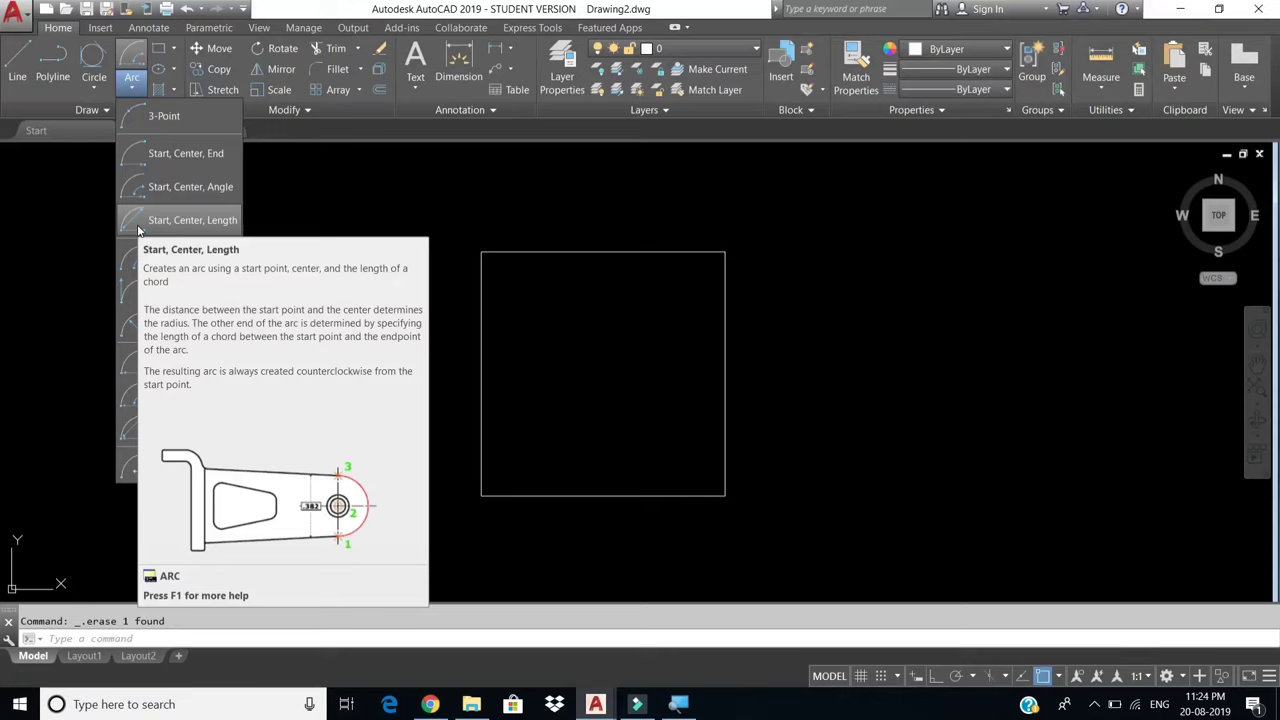
{"action": "left_click", "coordinate": [138, 222]}
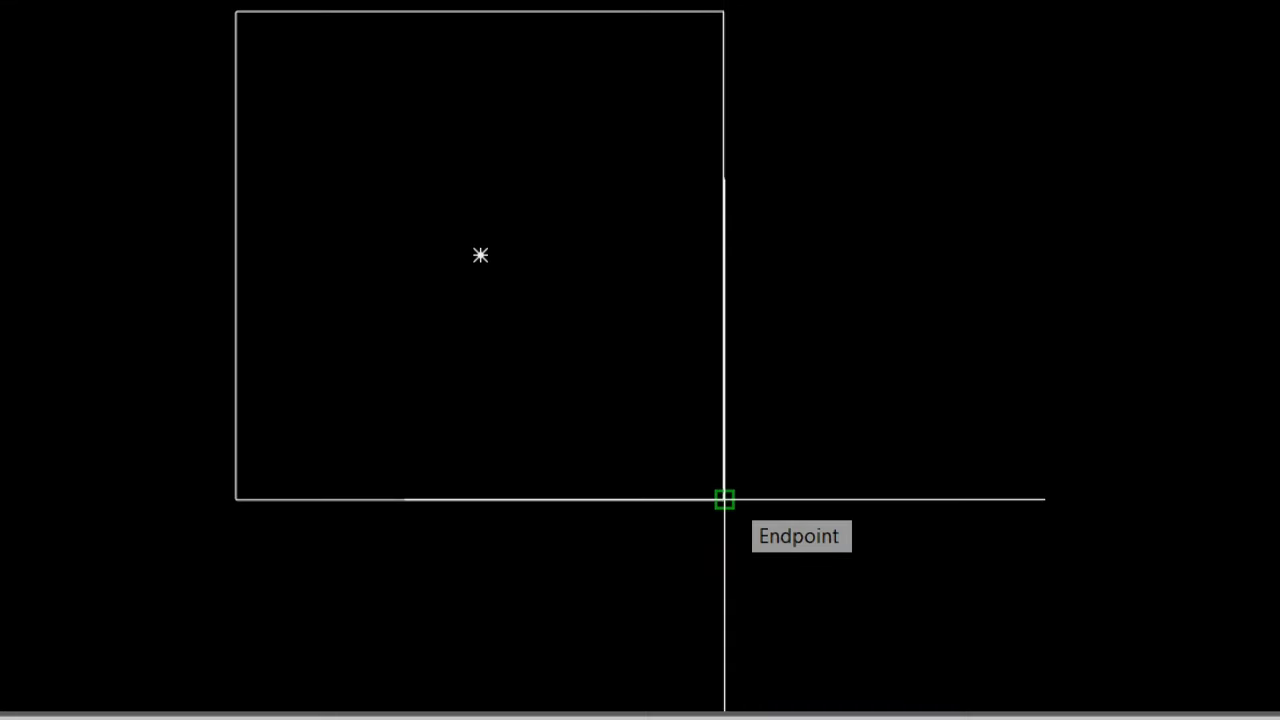
{"action": "left_click", "coordinate": [724, 499]}
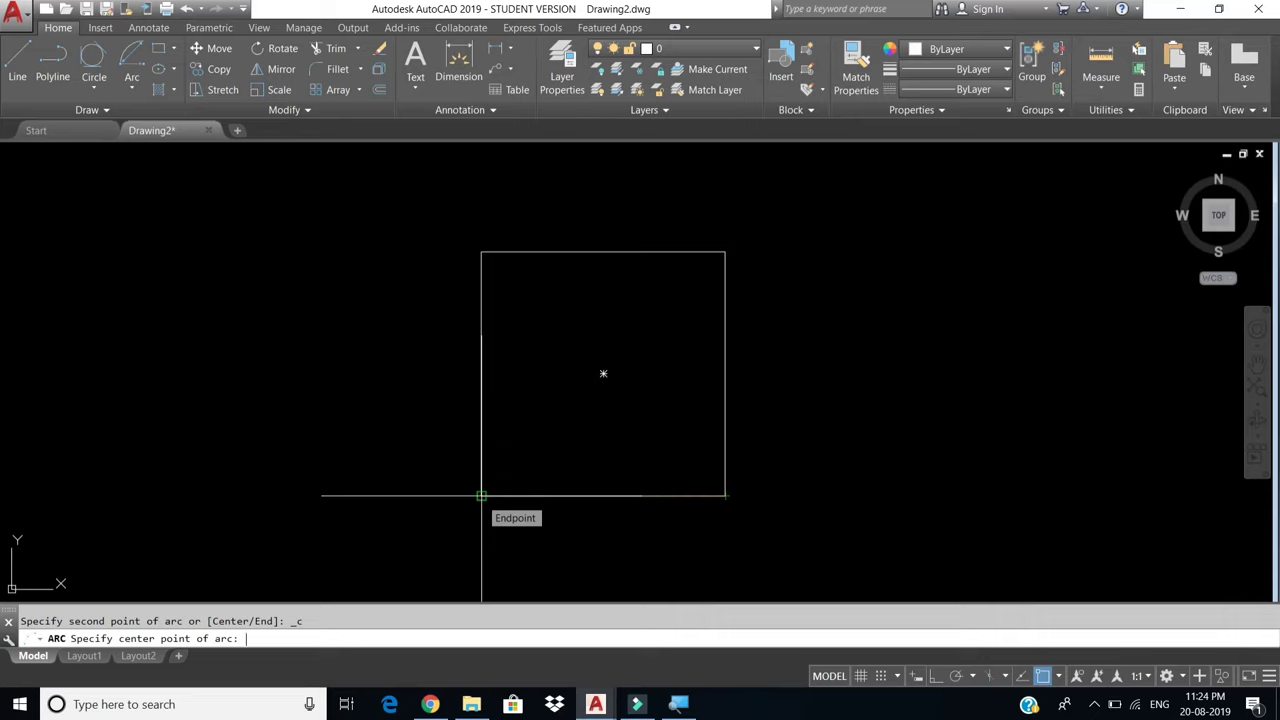
{"action": "left_click", "coordinate": [481, 495]}
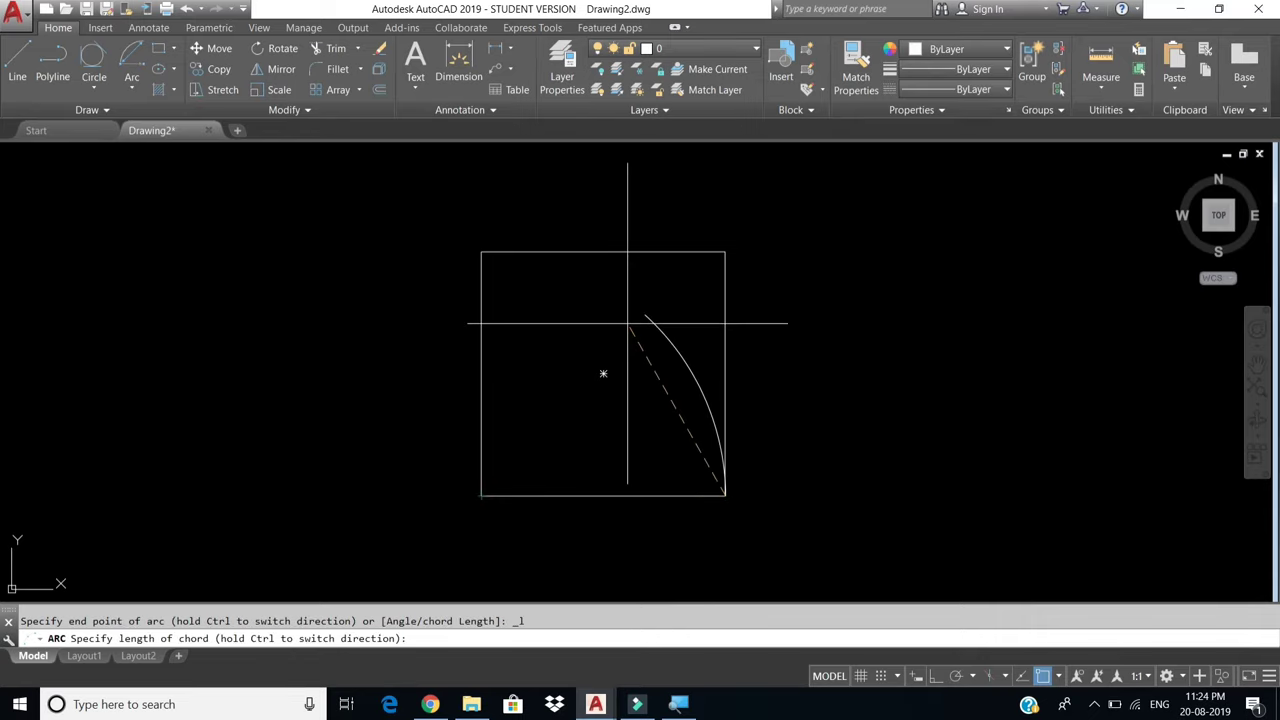
{"action": "type", "text": "6"}
{"action": "key", "text": "Return"}
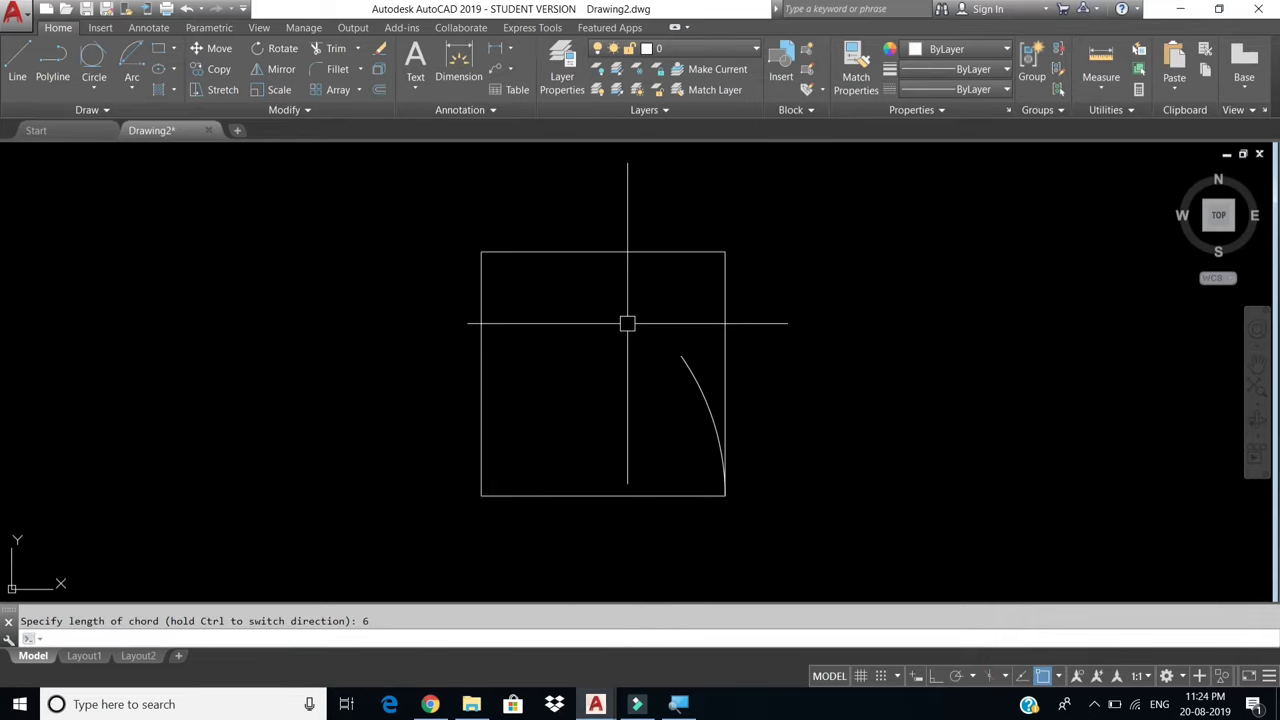
{"action": "scroll", "coordinate": [713, 413], "scroll_direction": "up", "scroll_amount": 2}
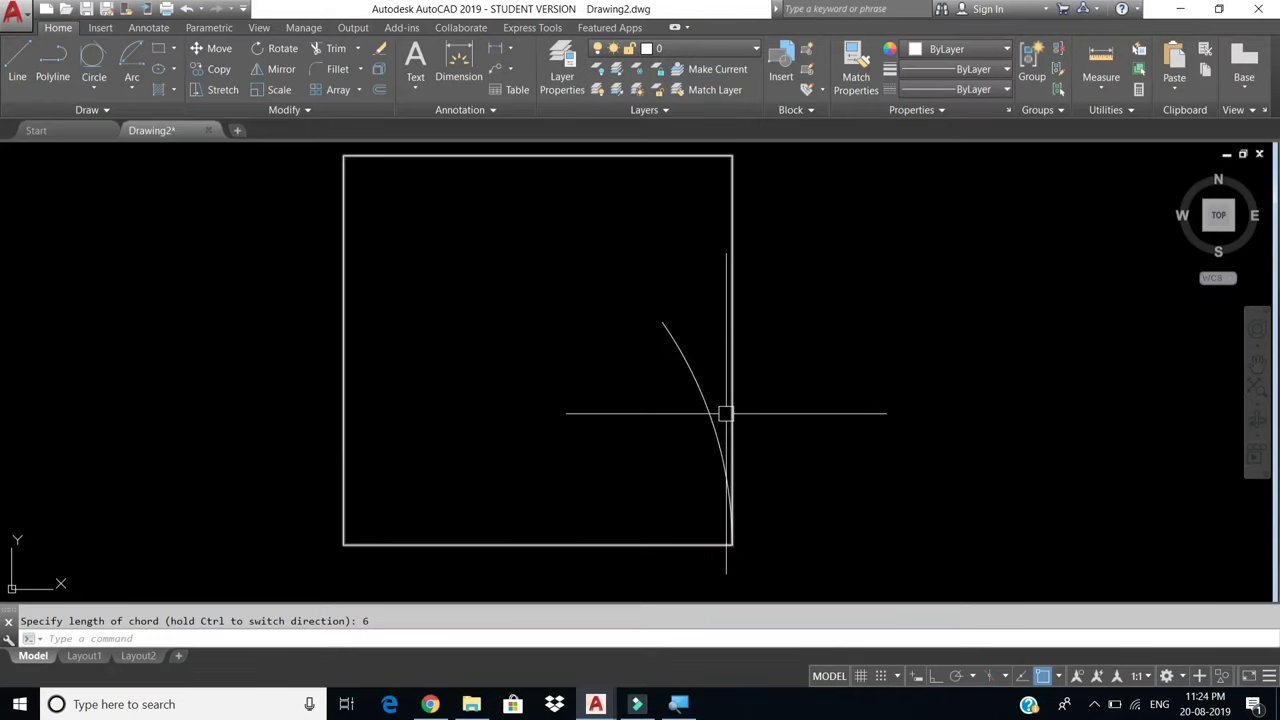
{"action": "type", "text": "DAL"}
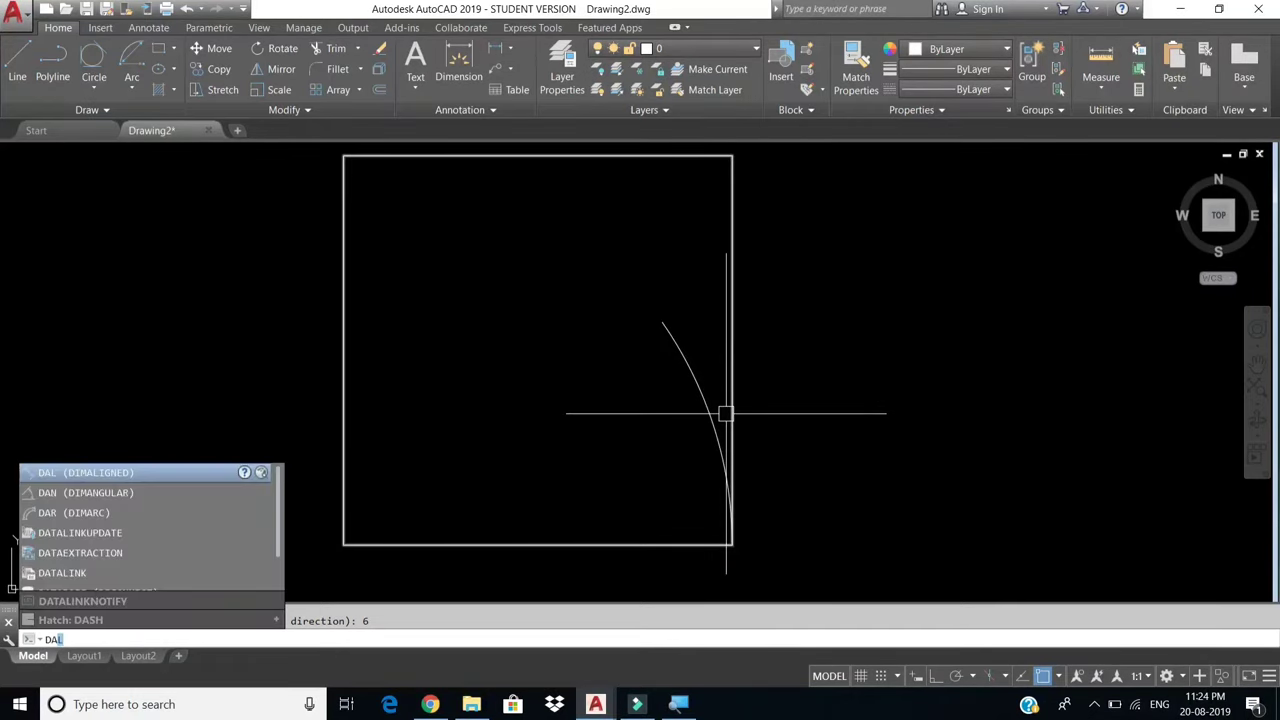
{"action": "key", "text": "Return"}
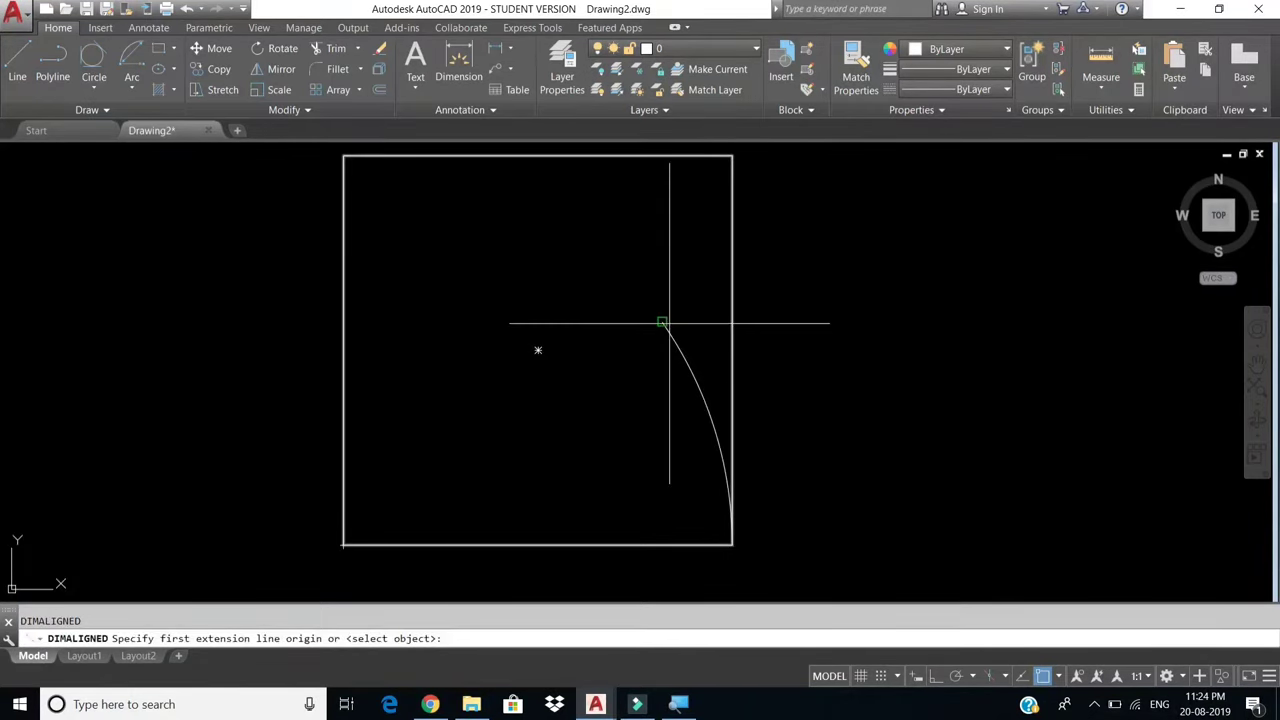
{"action": "left_click", "coordinate": [664, 322]}
{"action": "left_click", "coordinate": [731, 544]}
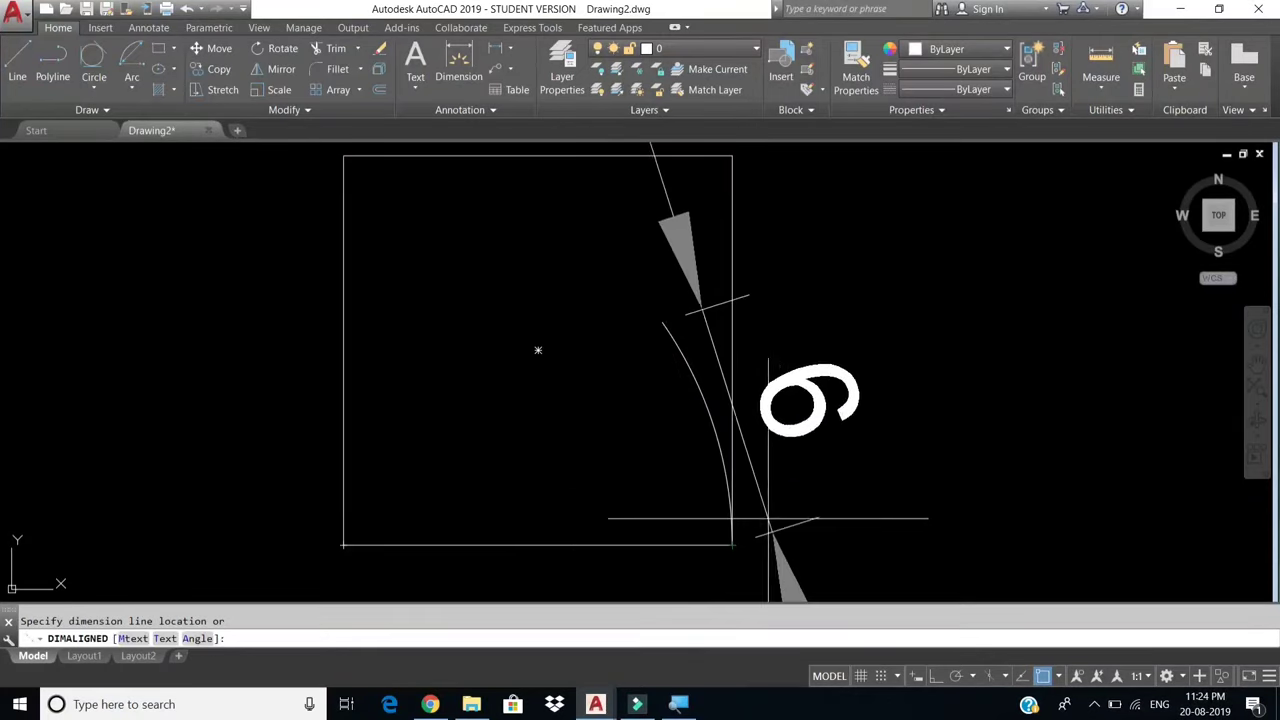
{"action": "left_click", "coordinate": [820, 484]}
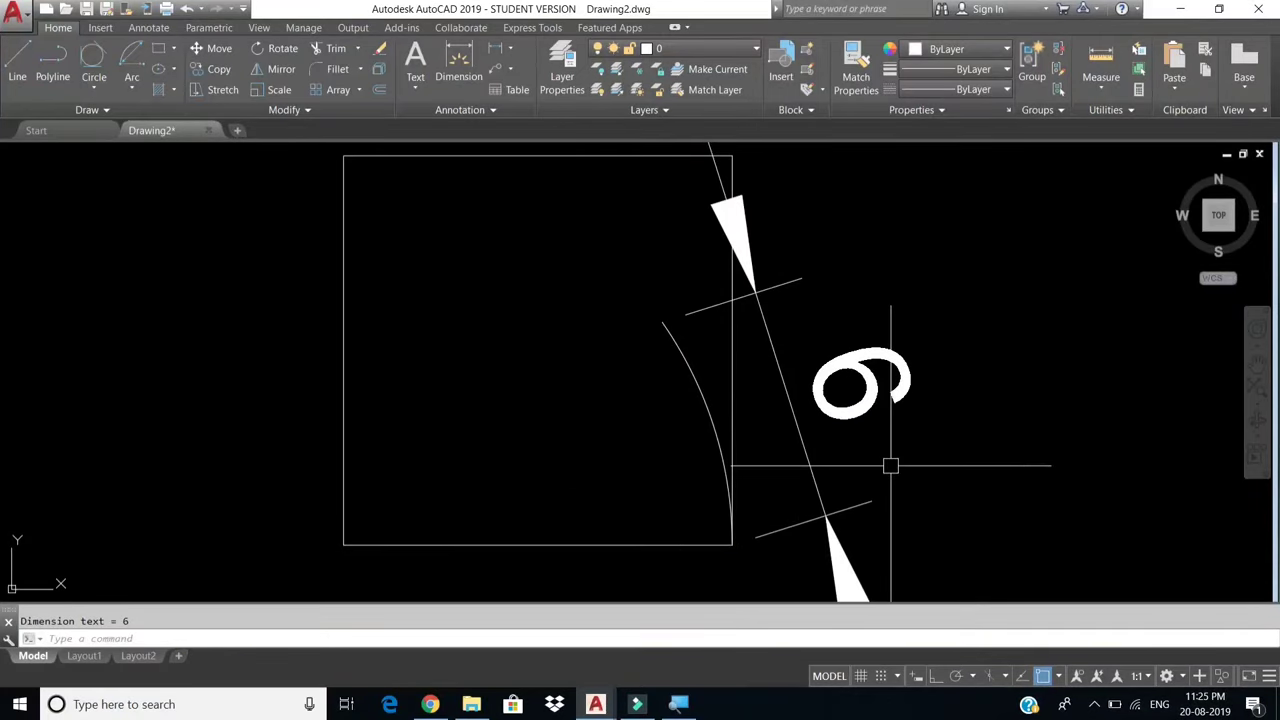
{"action": "key", "text": "ctrl+z"}
{"action": "key", "text": "ctrl+z"}
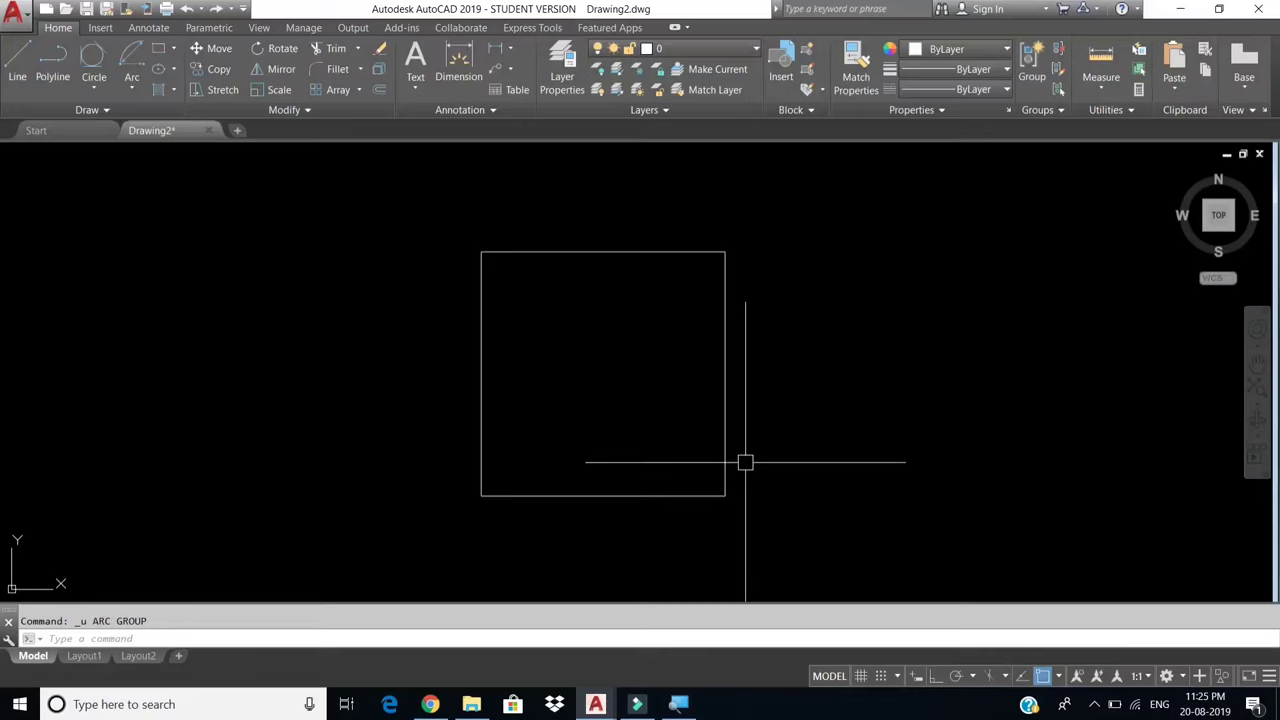
{"action": "left_click", "coordinate": [130, 88]}
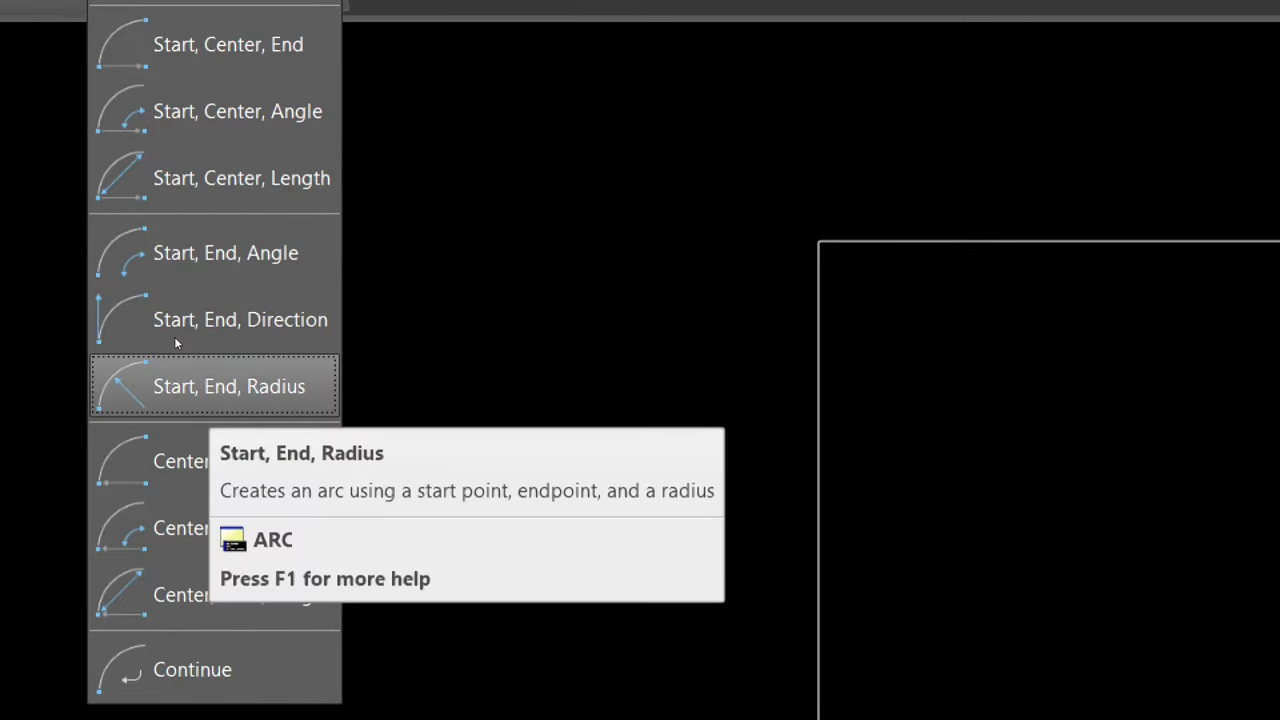
{"action": "mouse_move", "coordinate": [184, 258]}
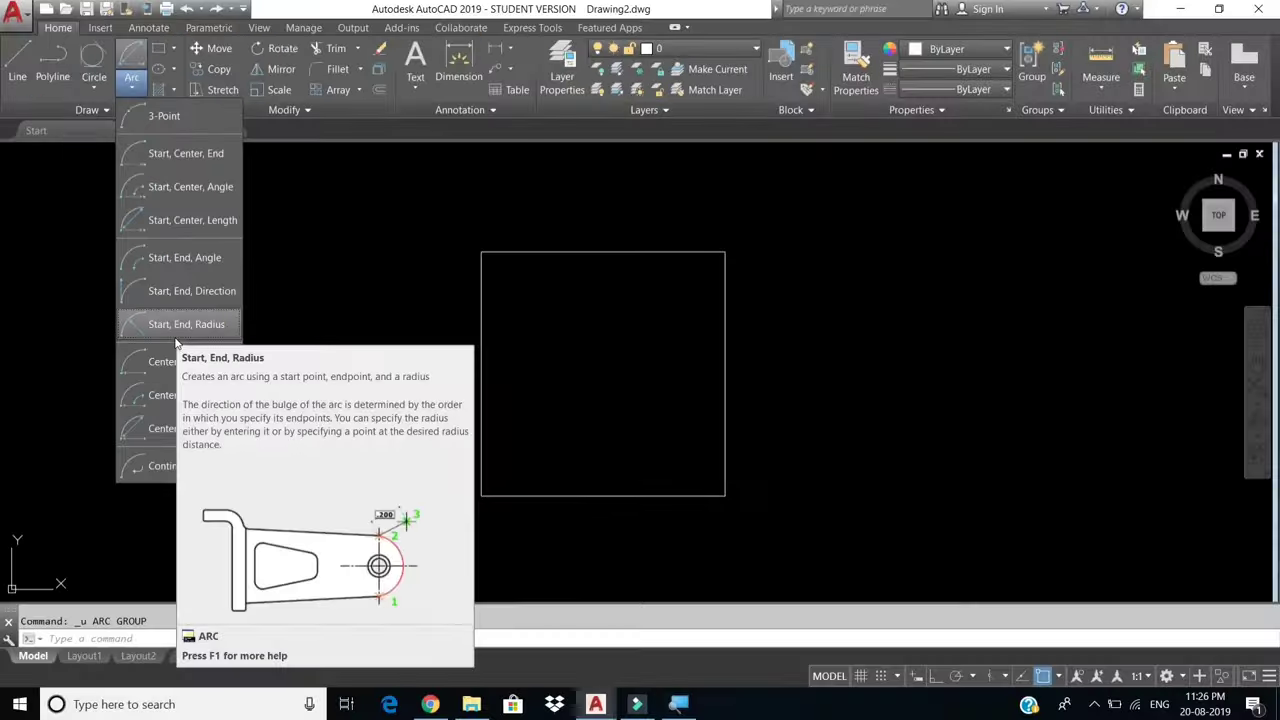
{"action": "left_click", "coordinate": [184, 262]}
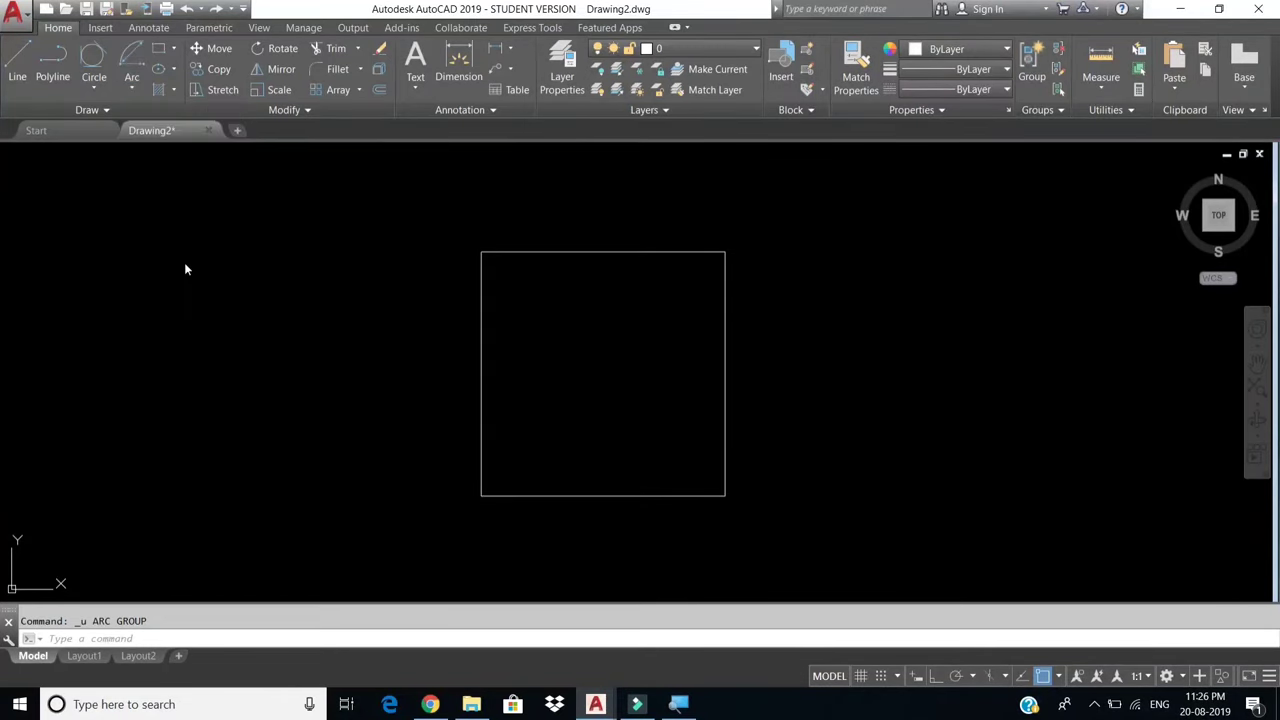
{"action": "left_click", "coordinate": [725, 495]}
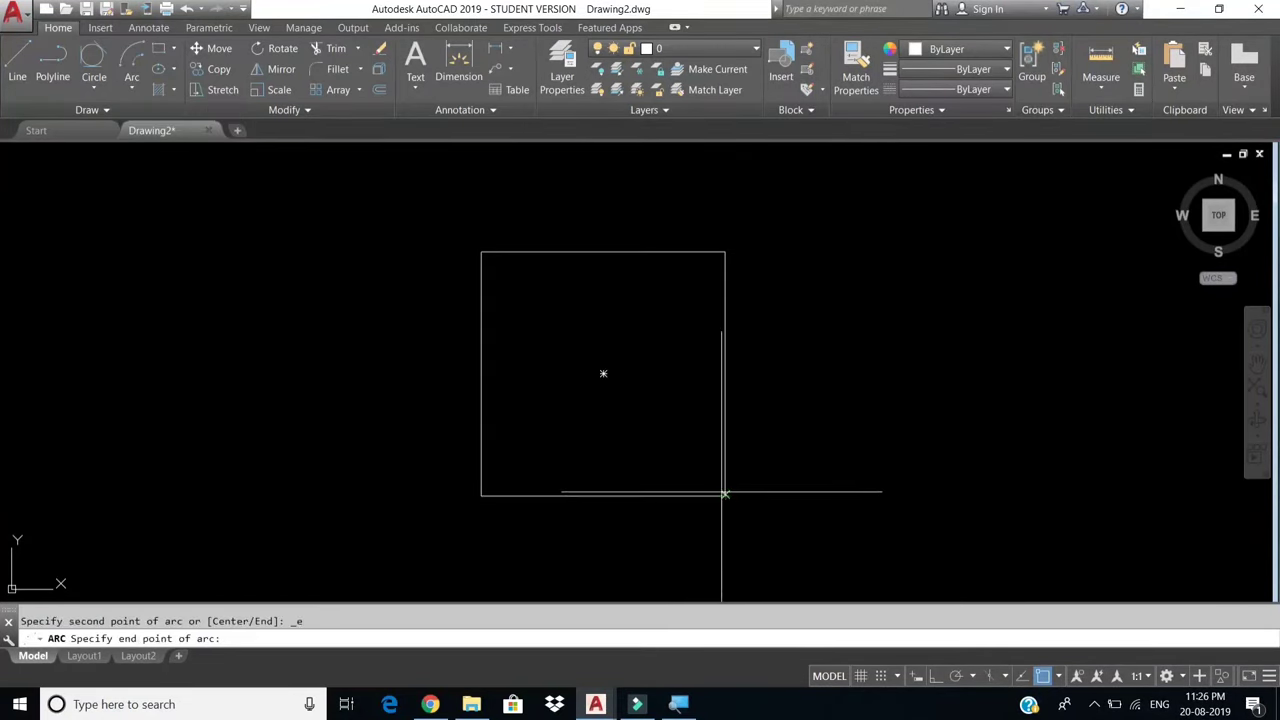
{"action": "left_click", "coordinate": [481, 494]}
{"action": "type", "text": "18"}
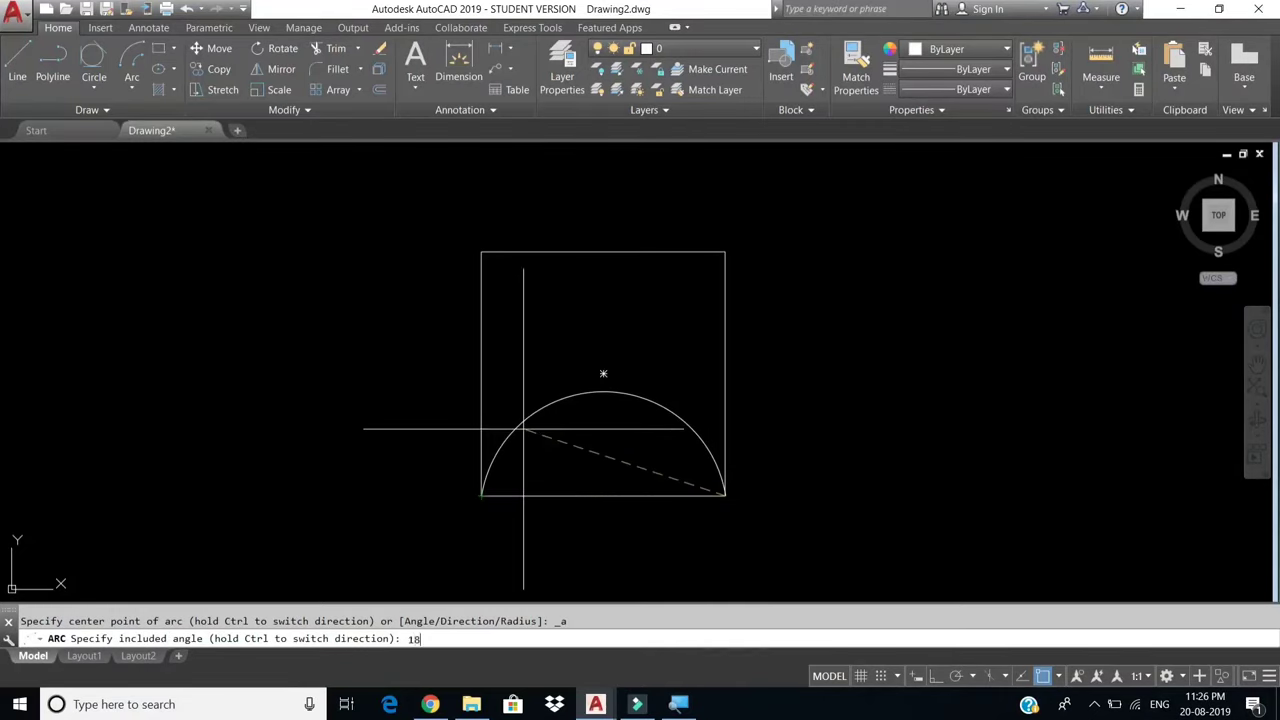
{"action": "type", "text": "0"}
{"action": "key", "text": "Return"}
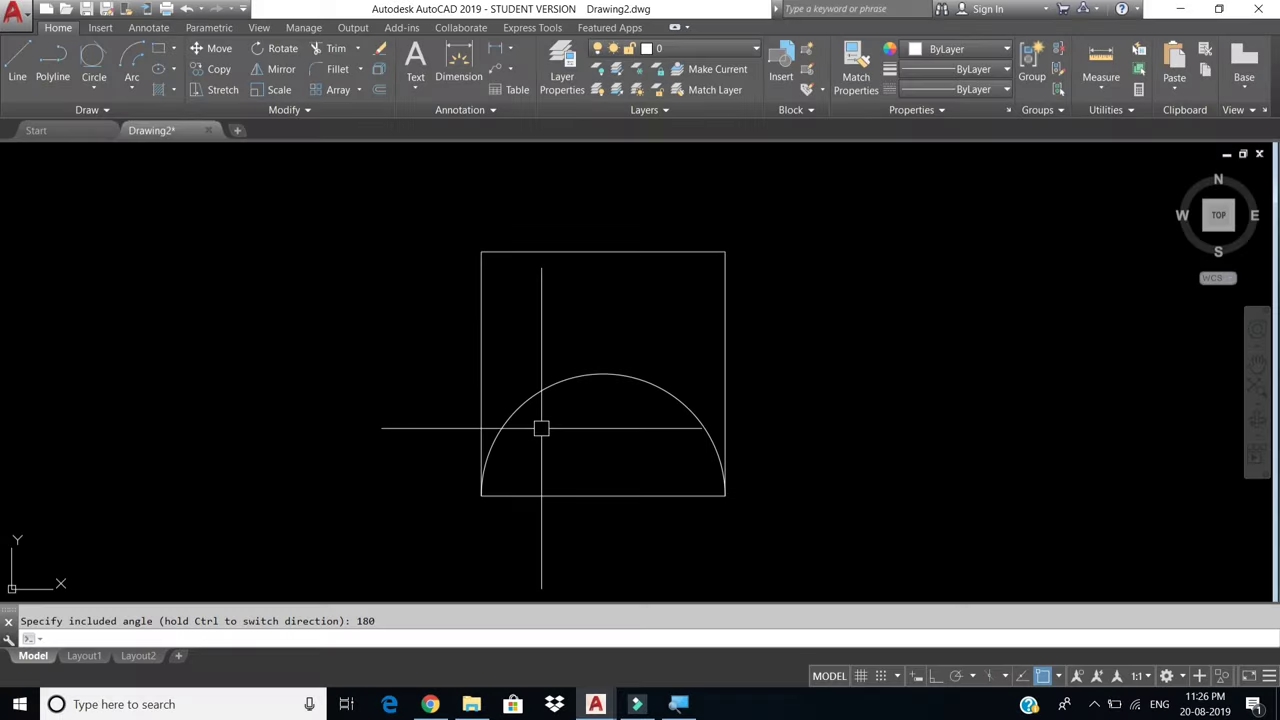
{"action": "left_click", "coordinate": [579, 375]}
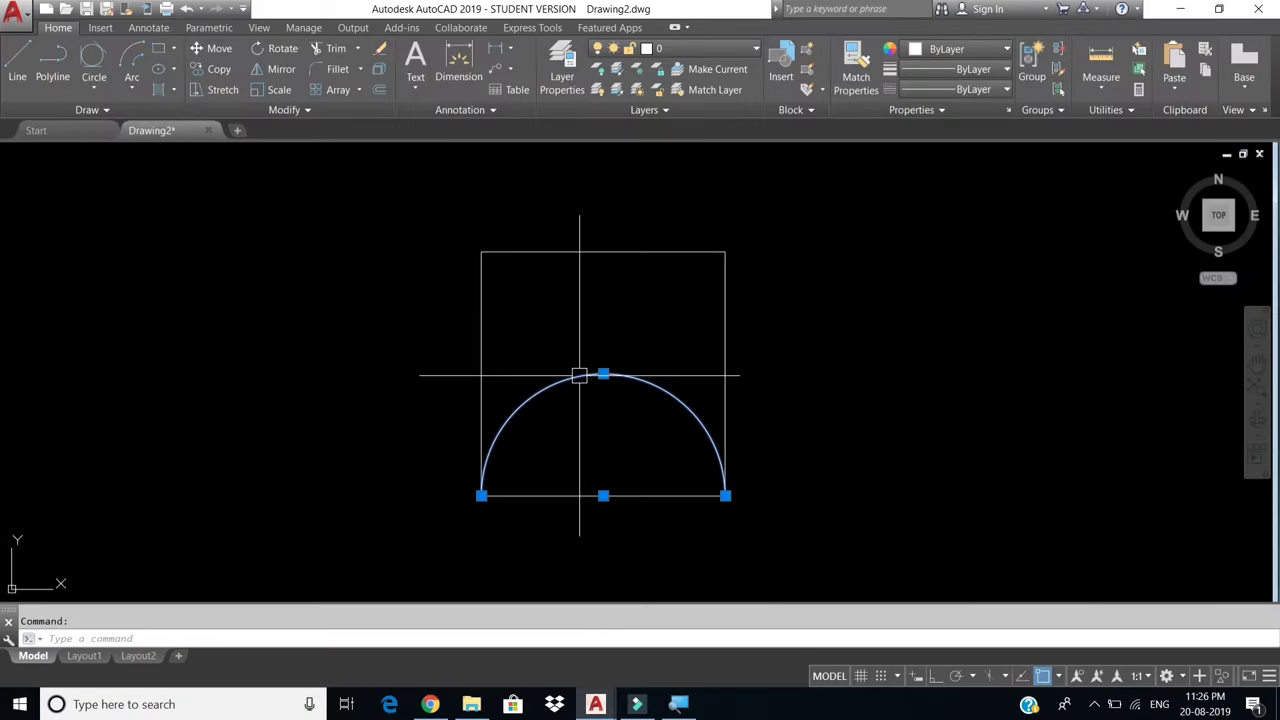
{"action": "left_click", "coordinate": [132, 88]}
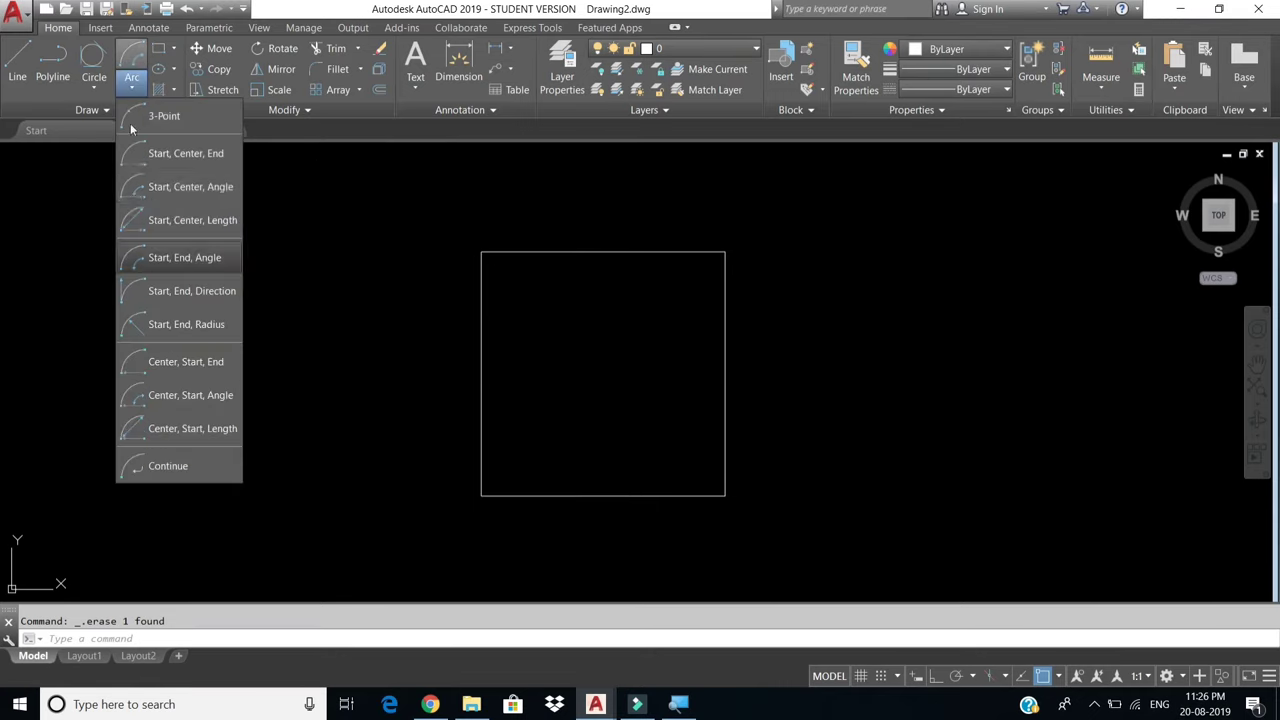
{"action": "left_click", "coordinate": [178, 291]}
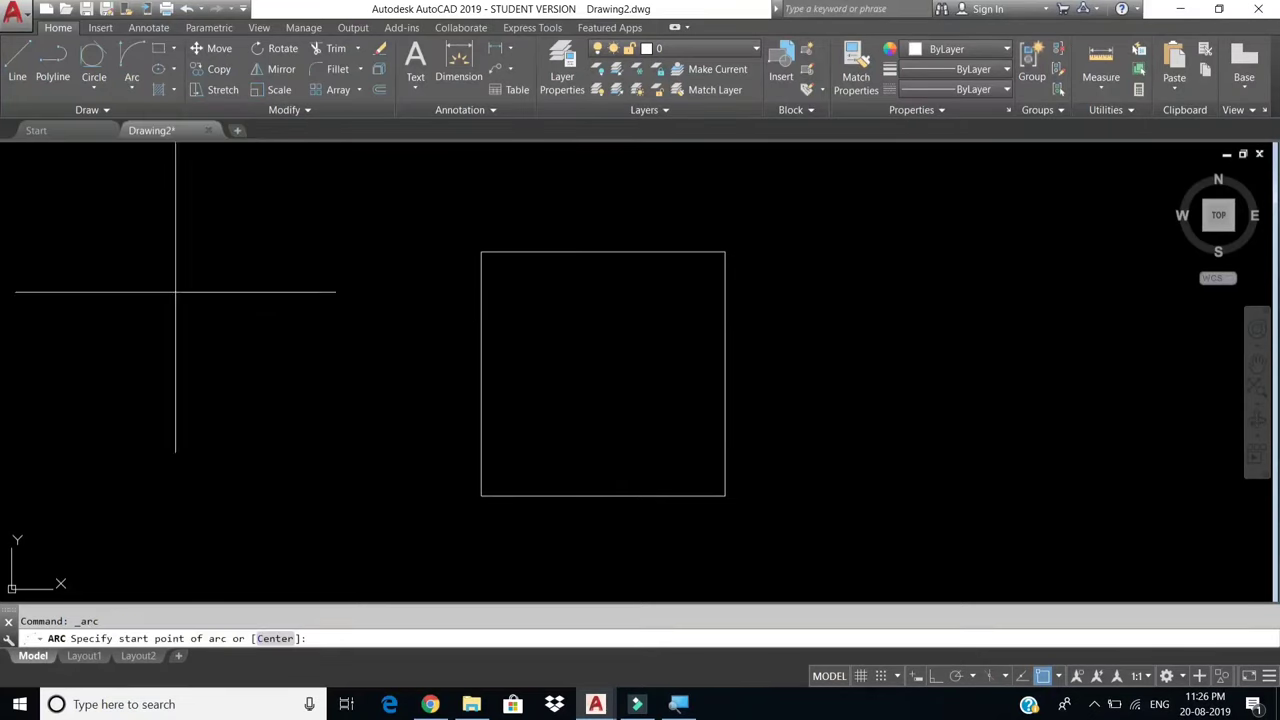
{"action": "left_click", "coordinate": [725, 494]}
{"action": "left_click", "coordinate": [481, 494]}
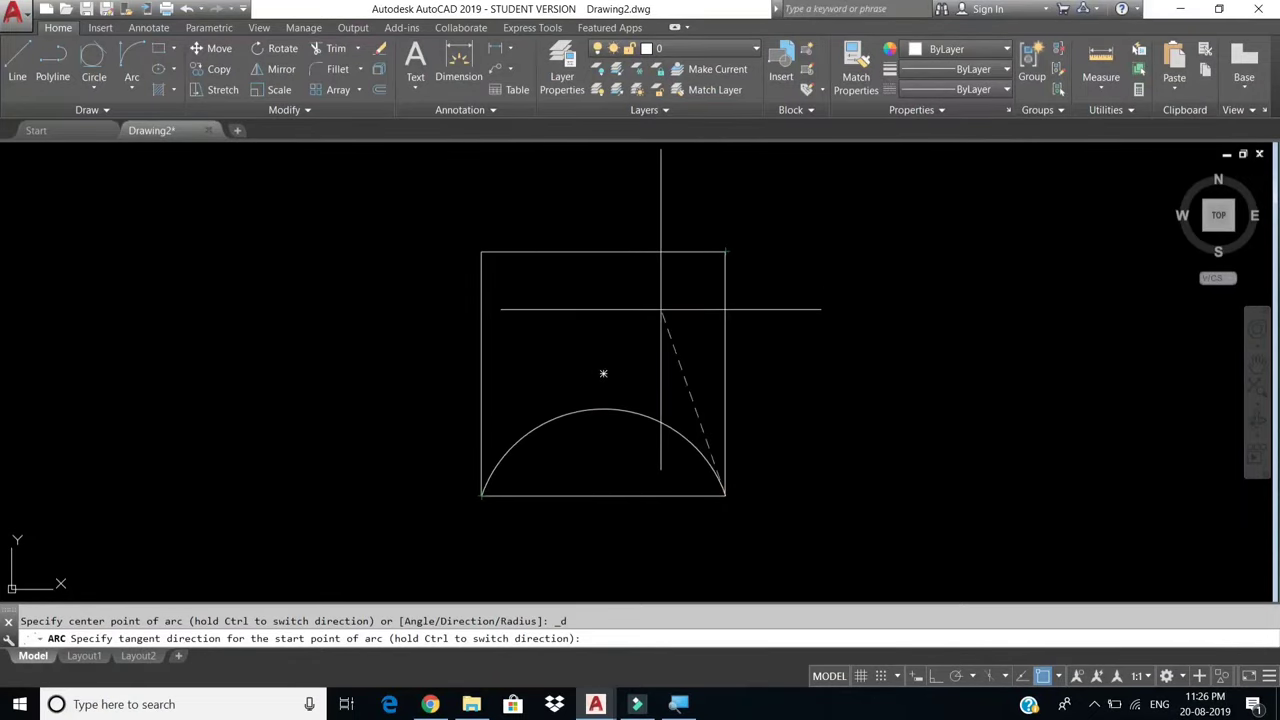
{"action": "key", "text": "Escape"}
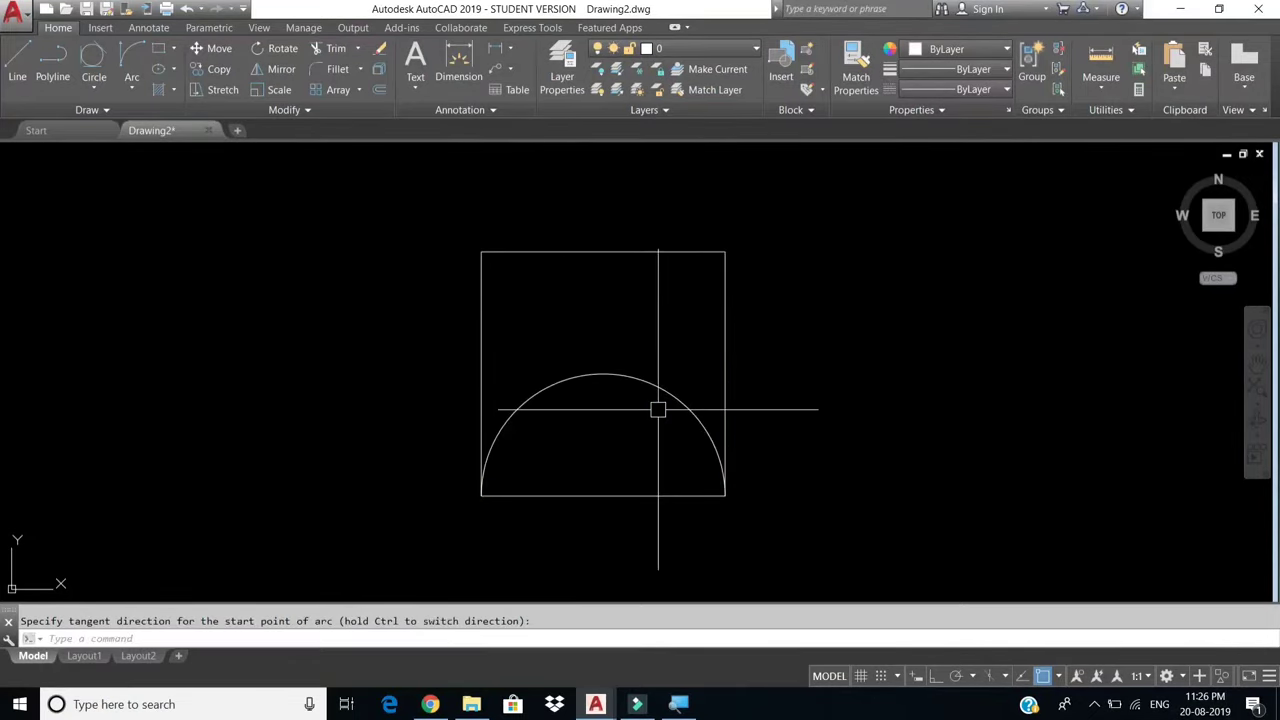
{"action": "left_click", "coordinate": [665, 387]}
{"action": "key", "text": "Delete"}
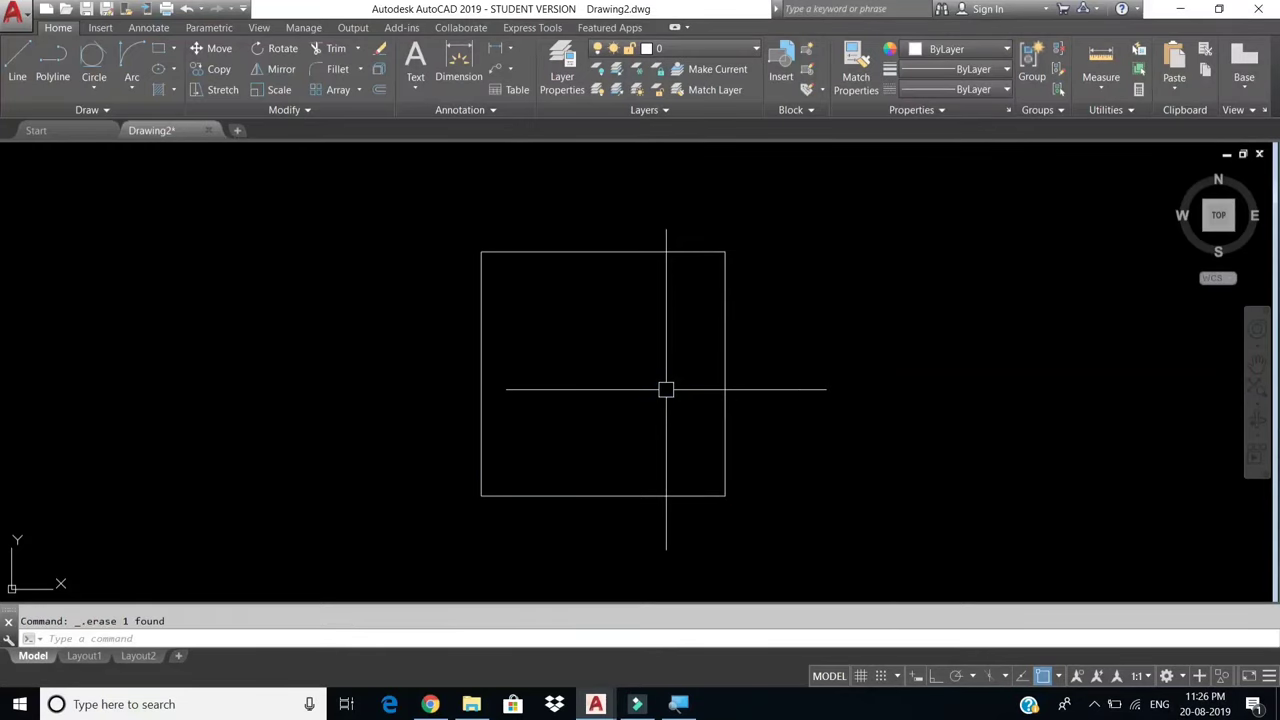
Draw a large arc left of the square and continue a tangent arc from its end.
{"action": "left_click", "coordinate": [131, 88]}
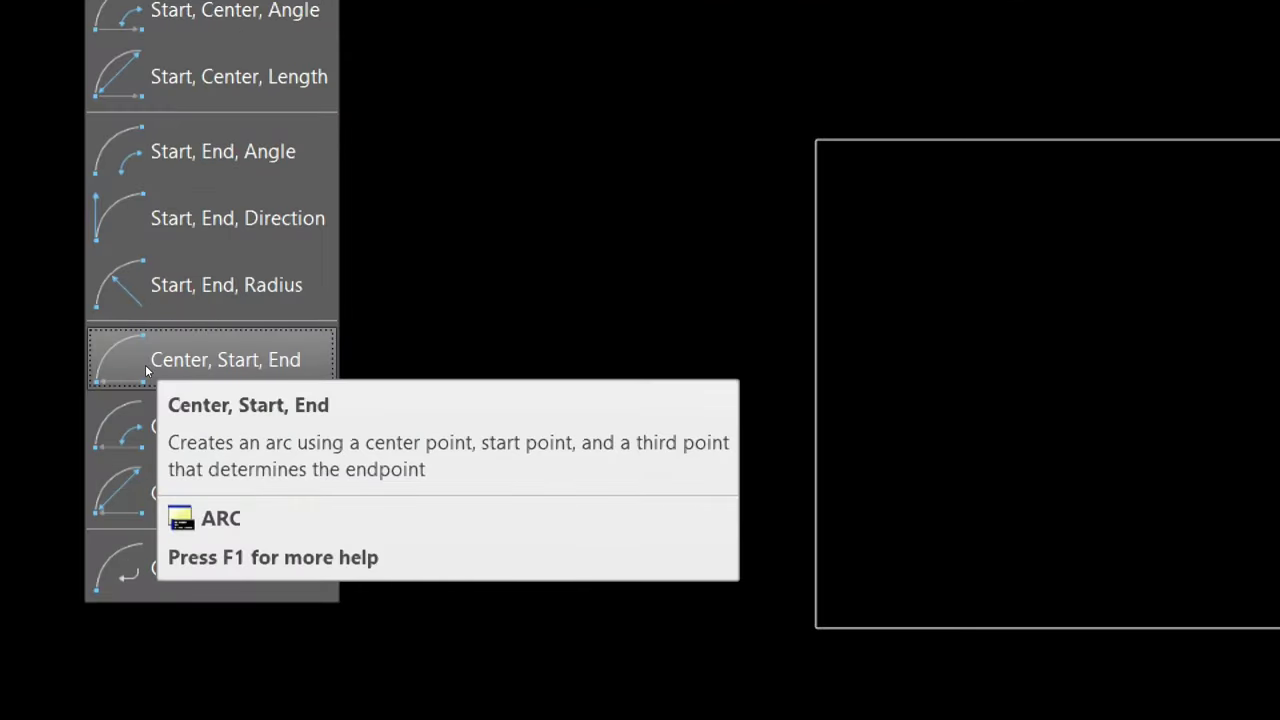
{"action": "mouse_move", "coordinate": [177, 465]}
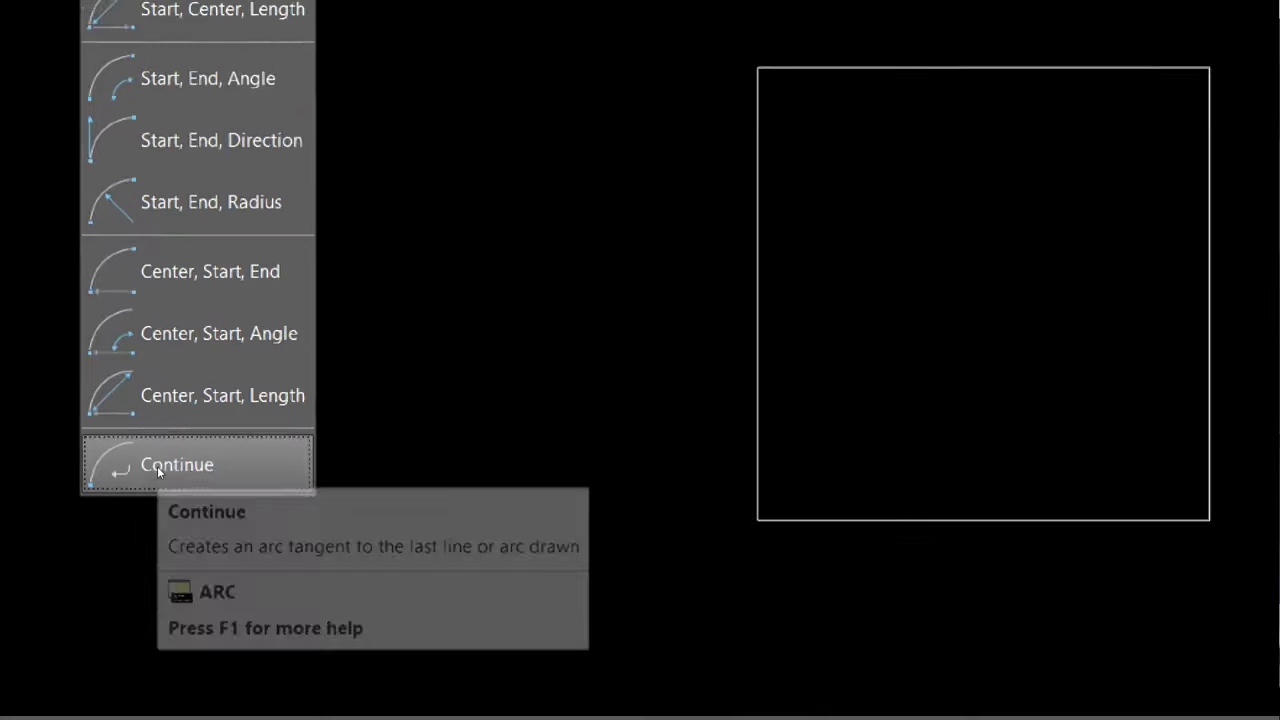
{"action": "key", "text": "Escape"}
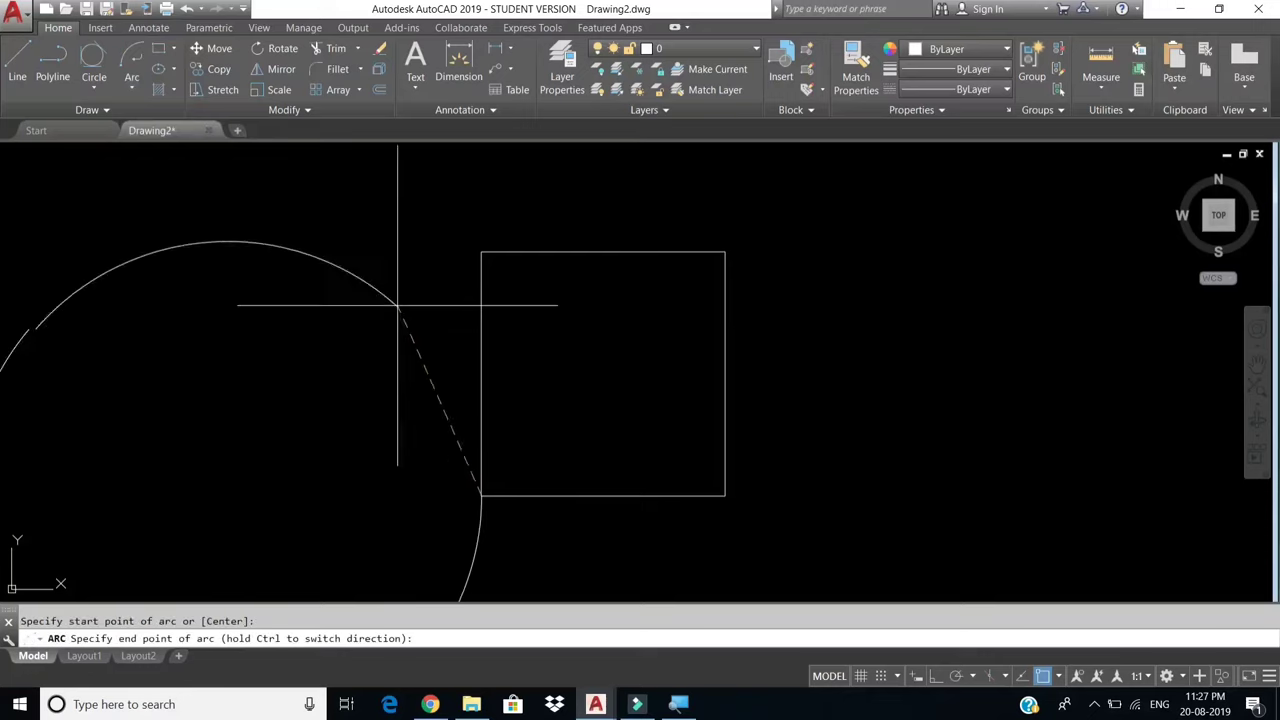
{"action": "left_click", "coordinate": [400, 297]}
{"action": "key", "text": "Return"}
{"action": "left_click", "coordinate": [132, 88]}
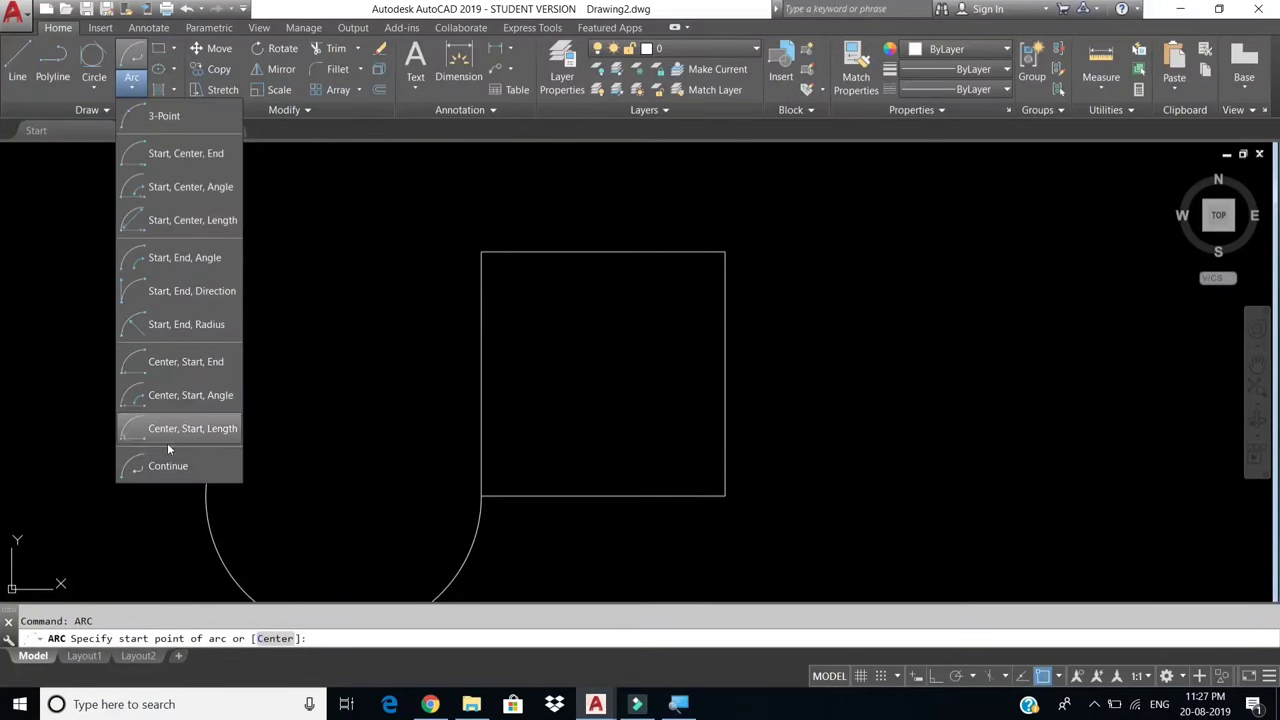
{"action": "left_click", "coordinate": [160, 466]}
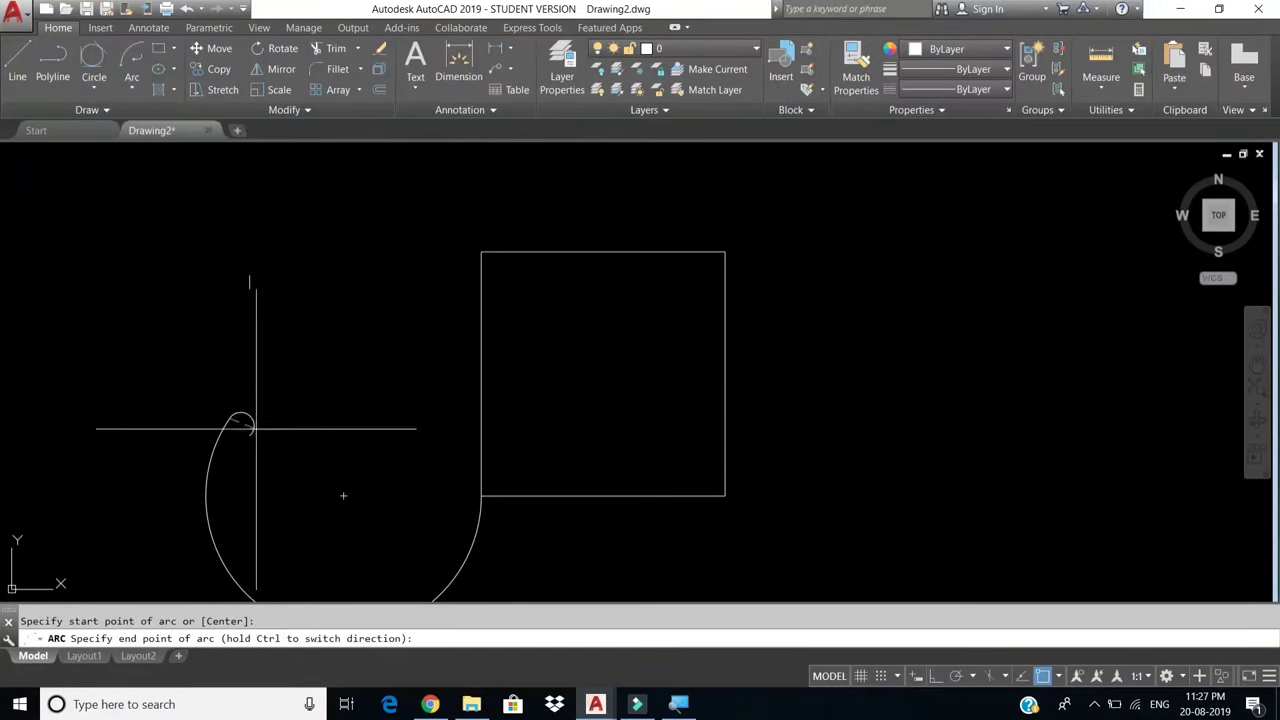
{"action": "left_click", "coordinate": [166, 279]}
Chain further tangent arcs ending in a small loop, then window-select all the arcs.
{"action": "left_click", "coordinate": [131, 88]}
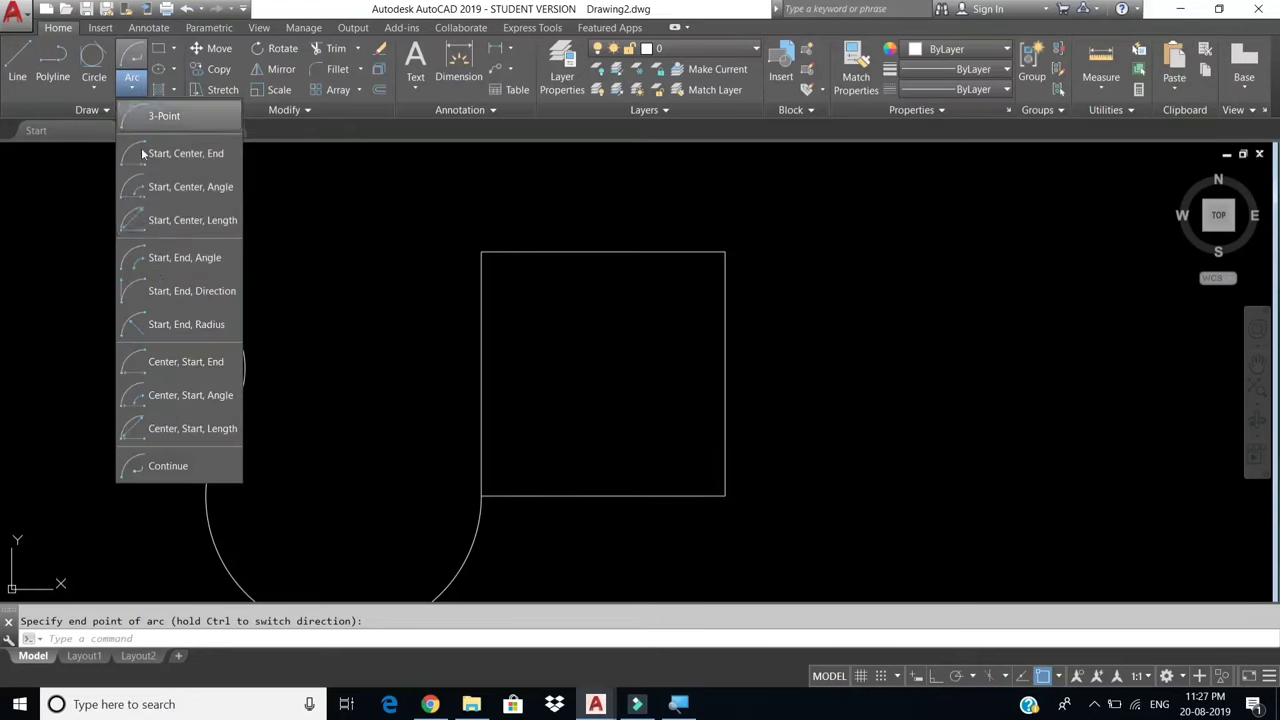
{"action": "left_click", "coordinate": [163, 466]}
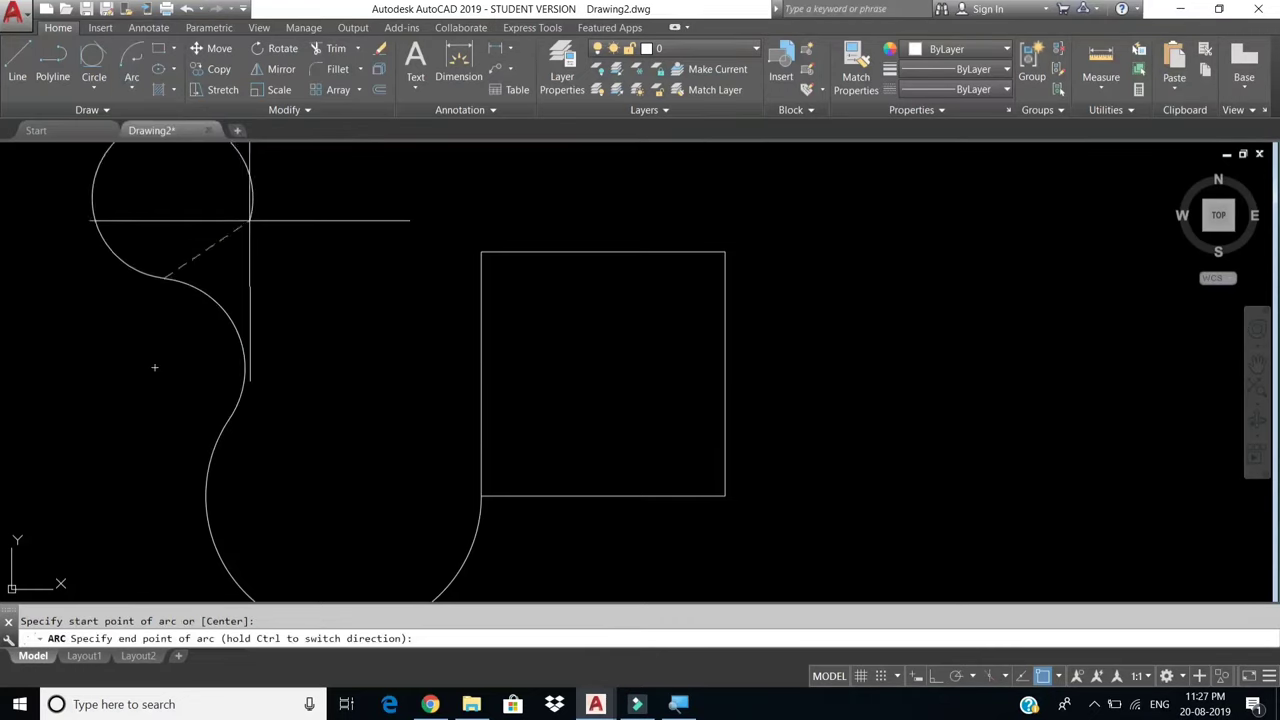
{"action": "left_click", "coordinate": [131, 88]}
{"action": "left_click", "coordinate": [188, 466]}
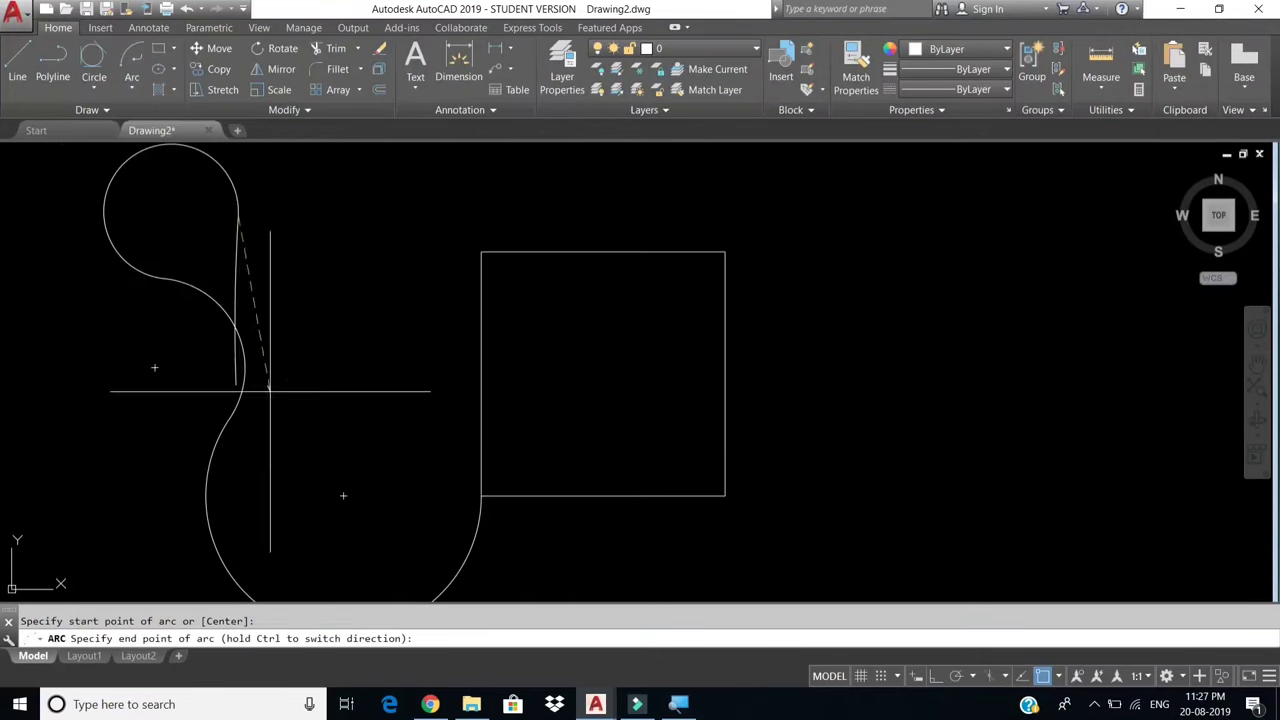
{"action": "left_click", "coordinate": [319, 299]}
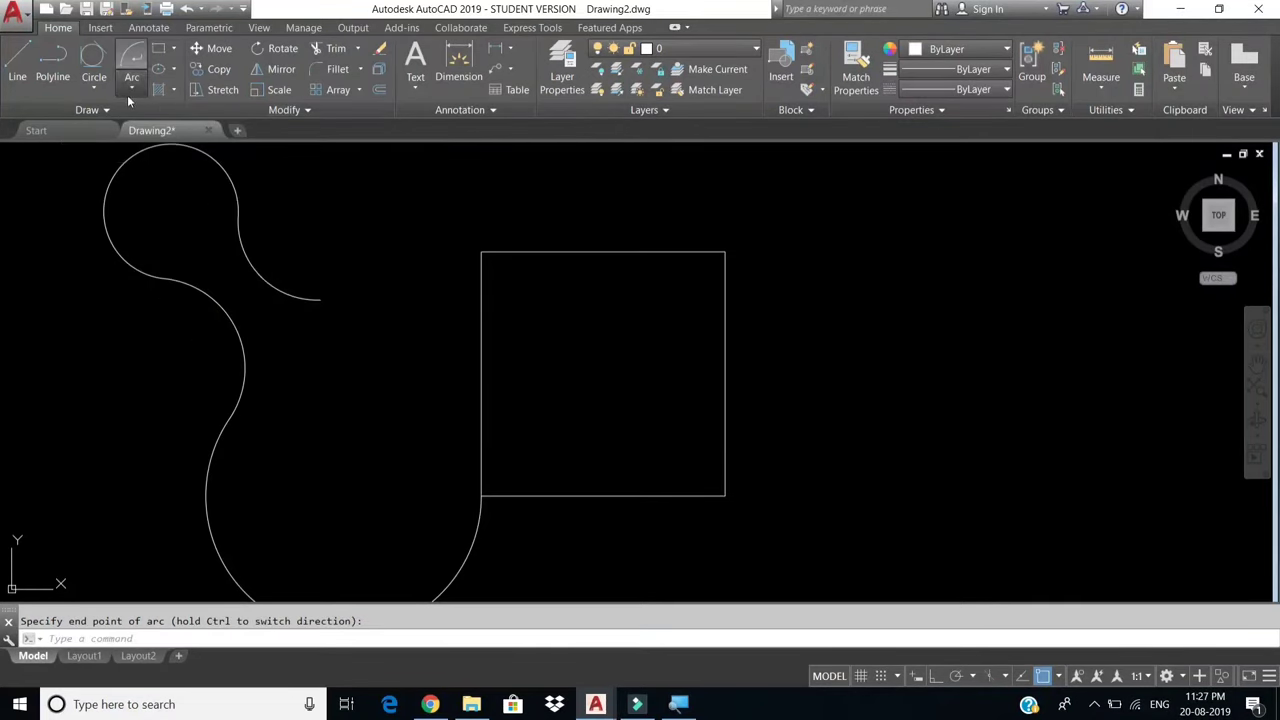
{"action": "left_click", "coordinate": [128, 91]}
{"action": "left_click", "coordinate": [168, 466]}
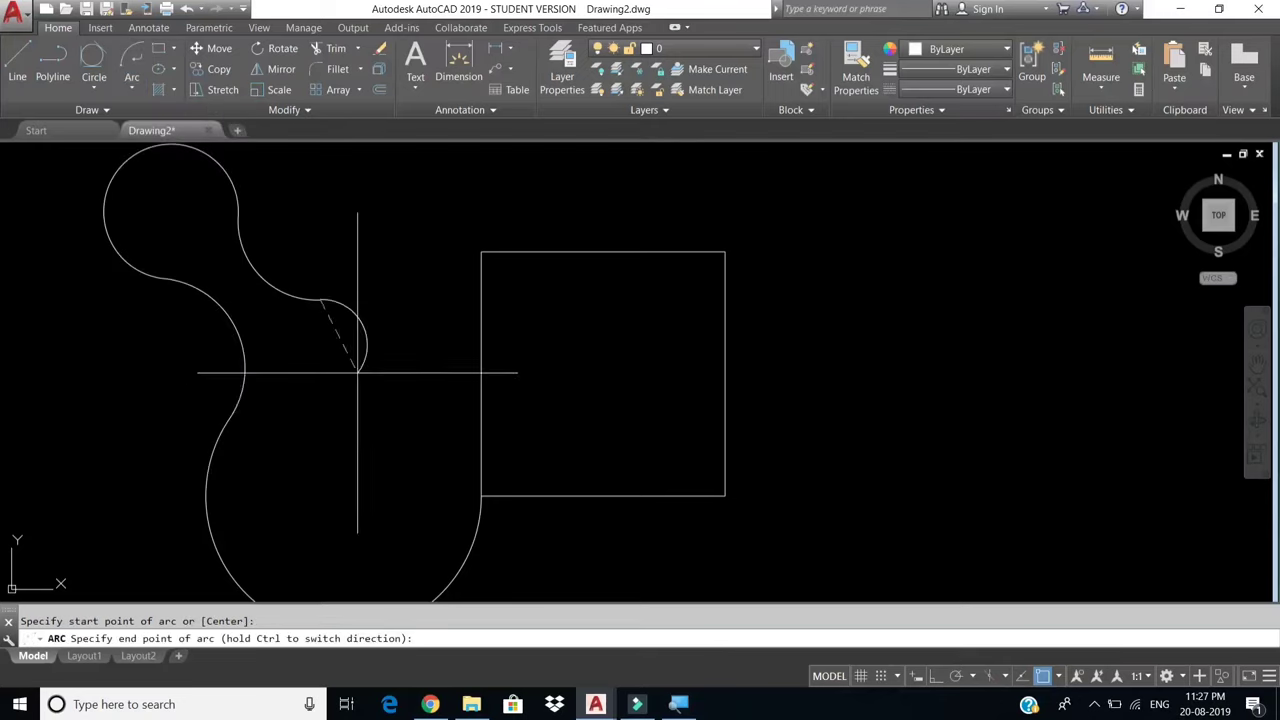
{"action": "left_click", "coordinate": [331, 402]}
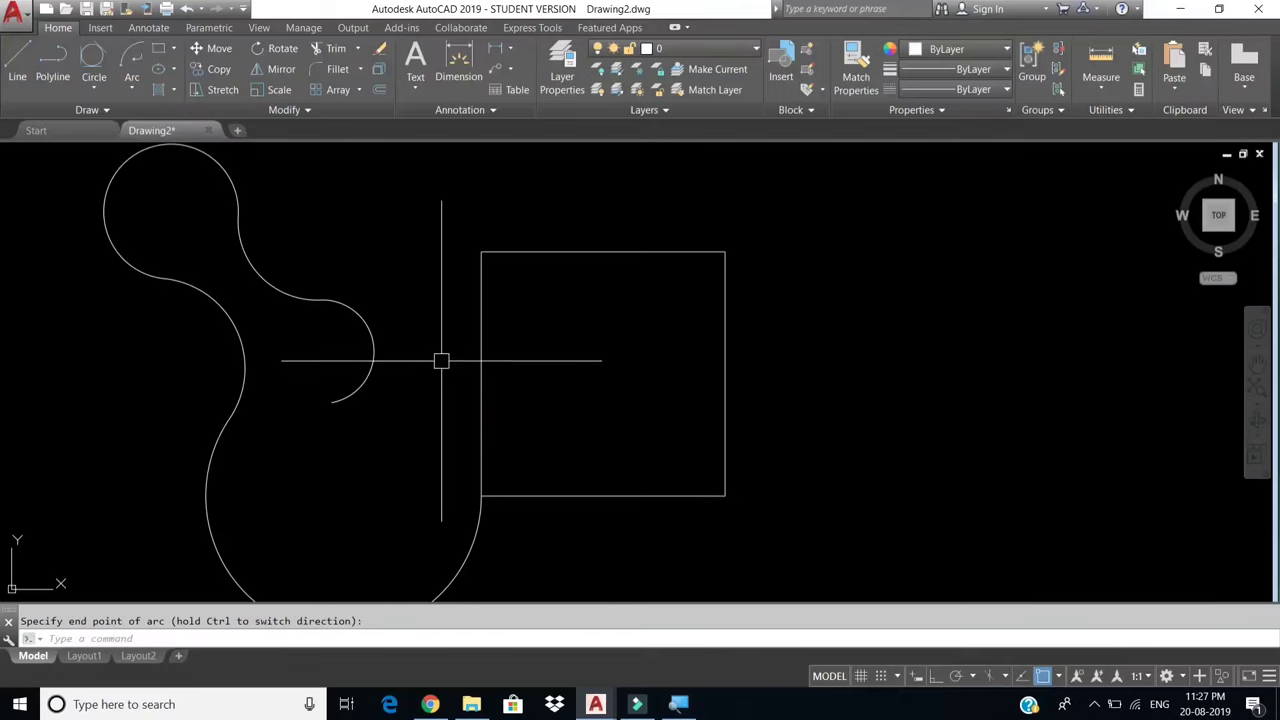
{"action": "left_click", "coordinate": [441, 259]}
{"action": "left_click", "coordinate": [157, 557]}
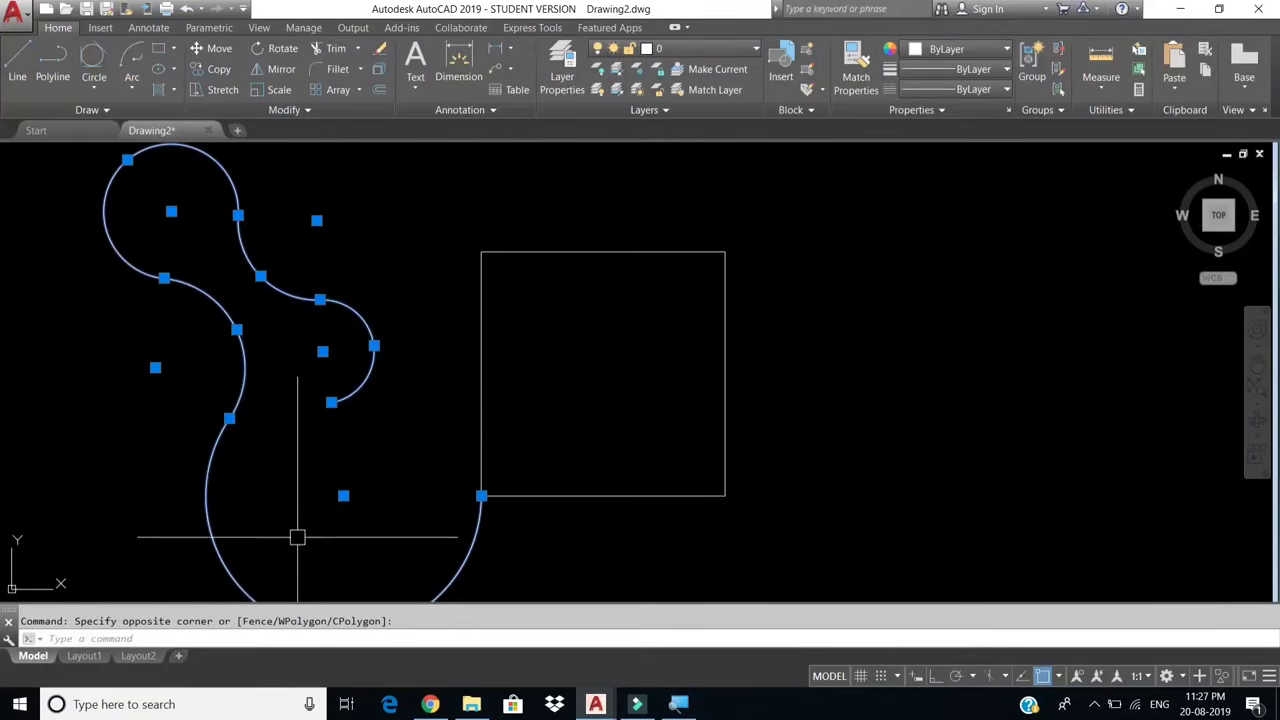
Erase the selected arcs, then select all with Ctrl+A and delete the square.
{"action": "key", "text": "Delete"}
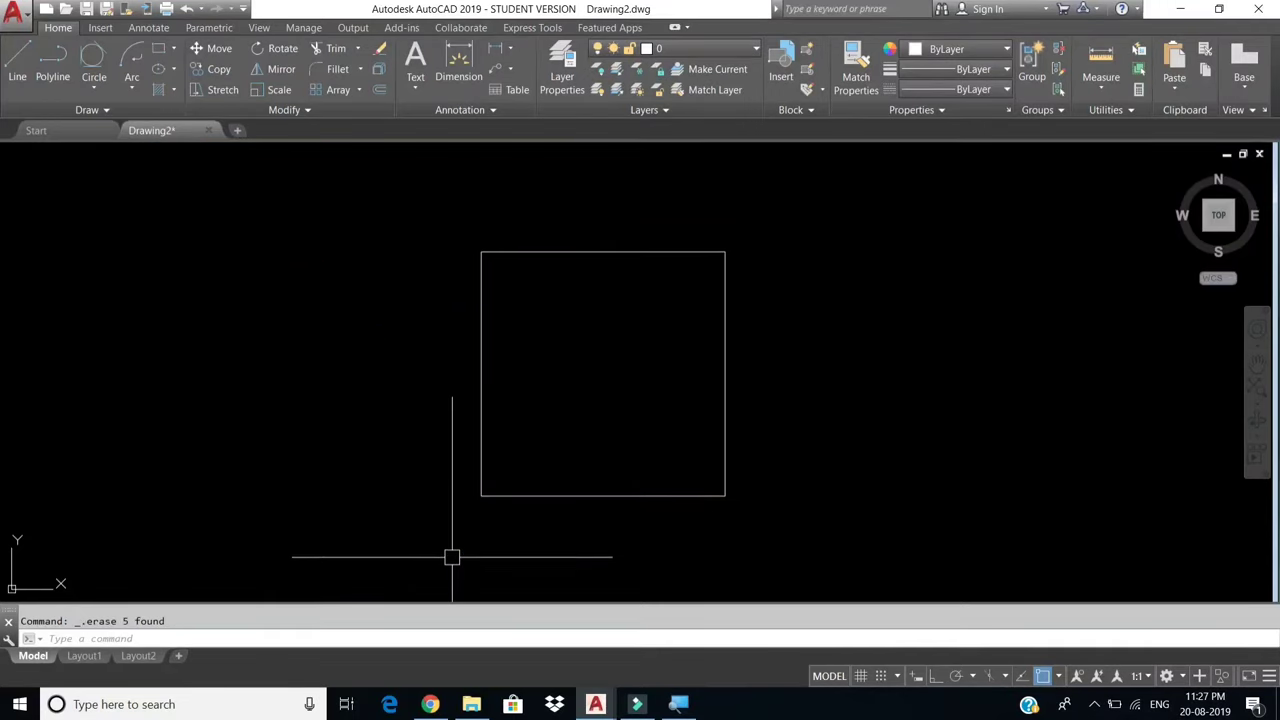
{"action": "left_click", "coordinate": [134, 88]}
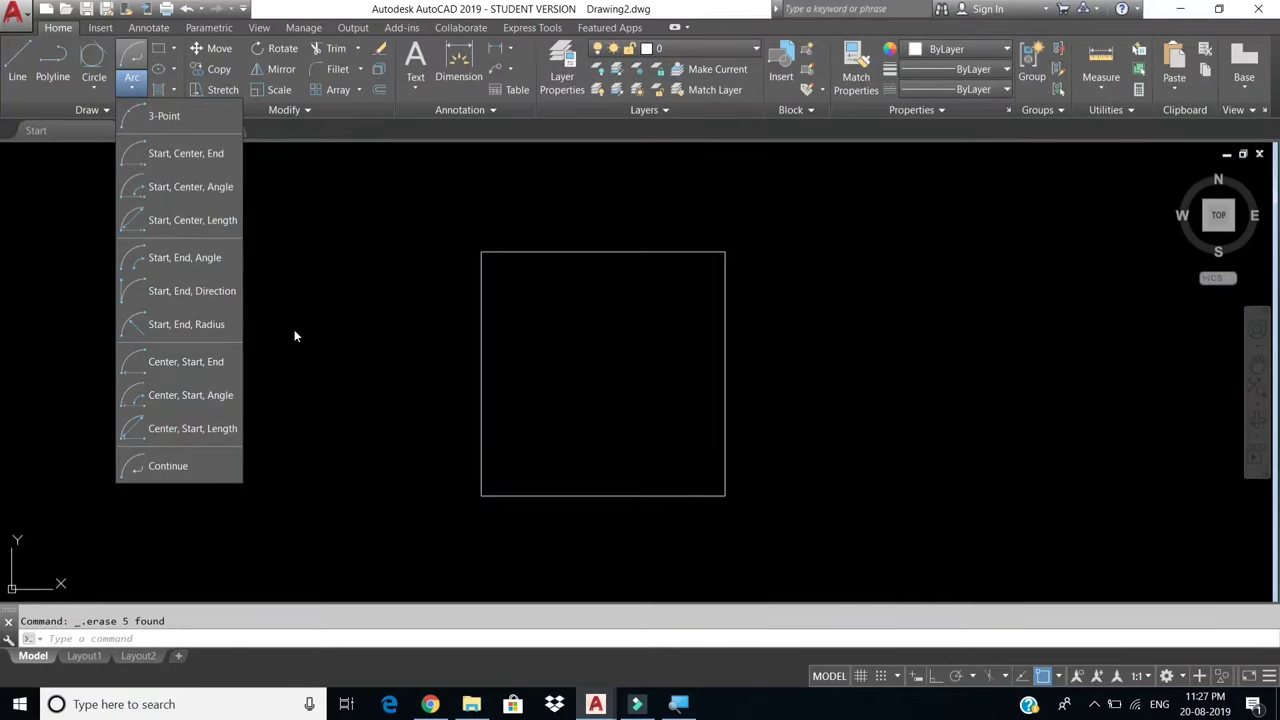
{"action": "left_click", "coordinate": [272, 264]}
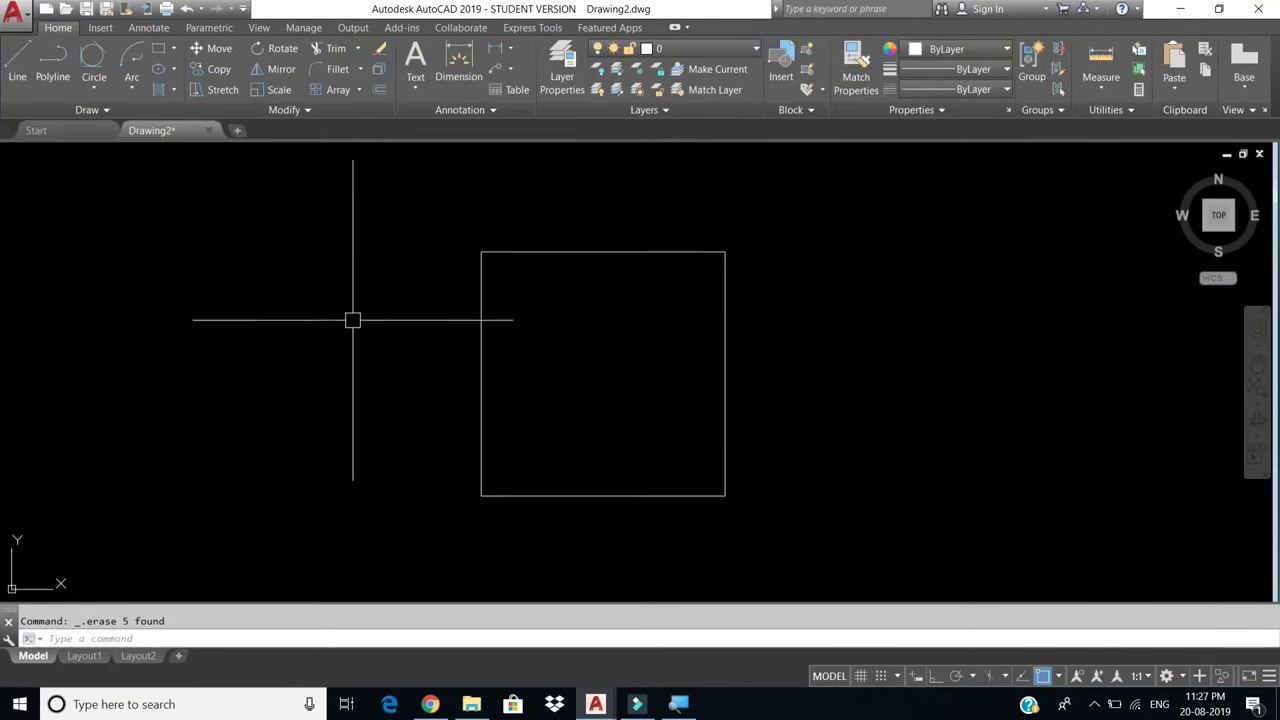
{"action": "key", "text": "ctrl+a"}
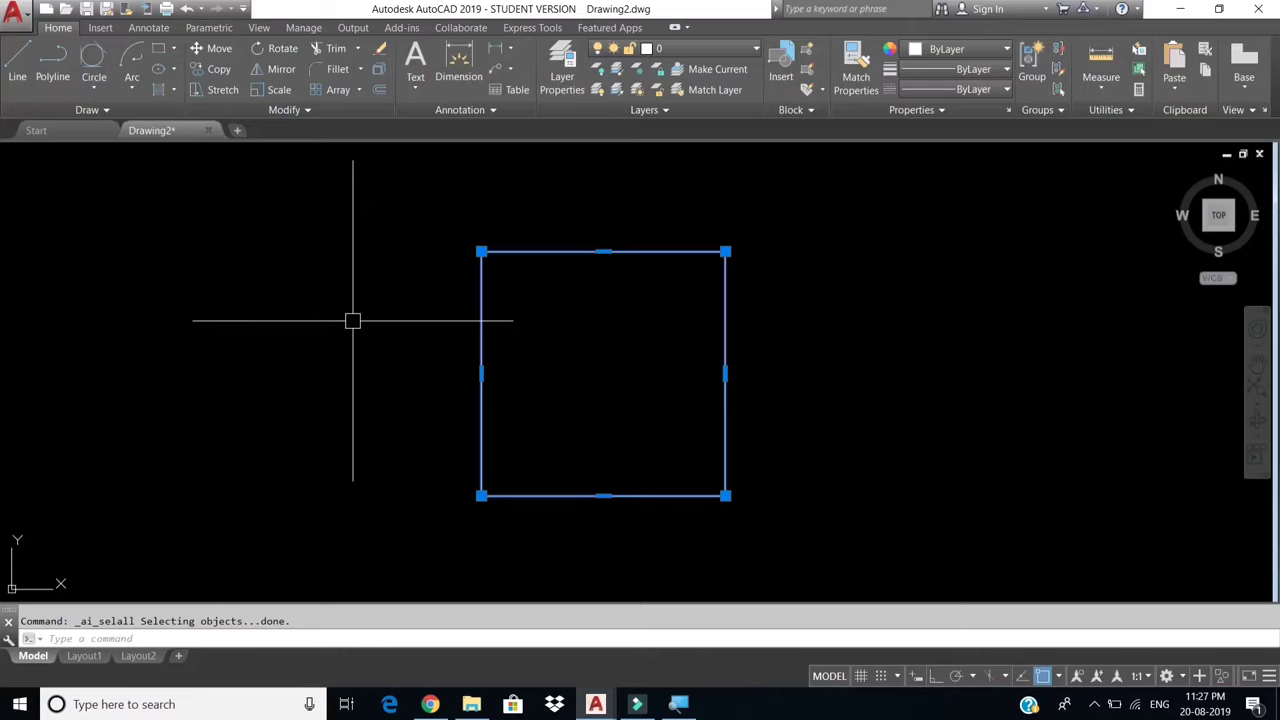
{"action": "key", "text": "Delete"}
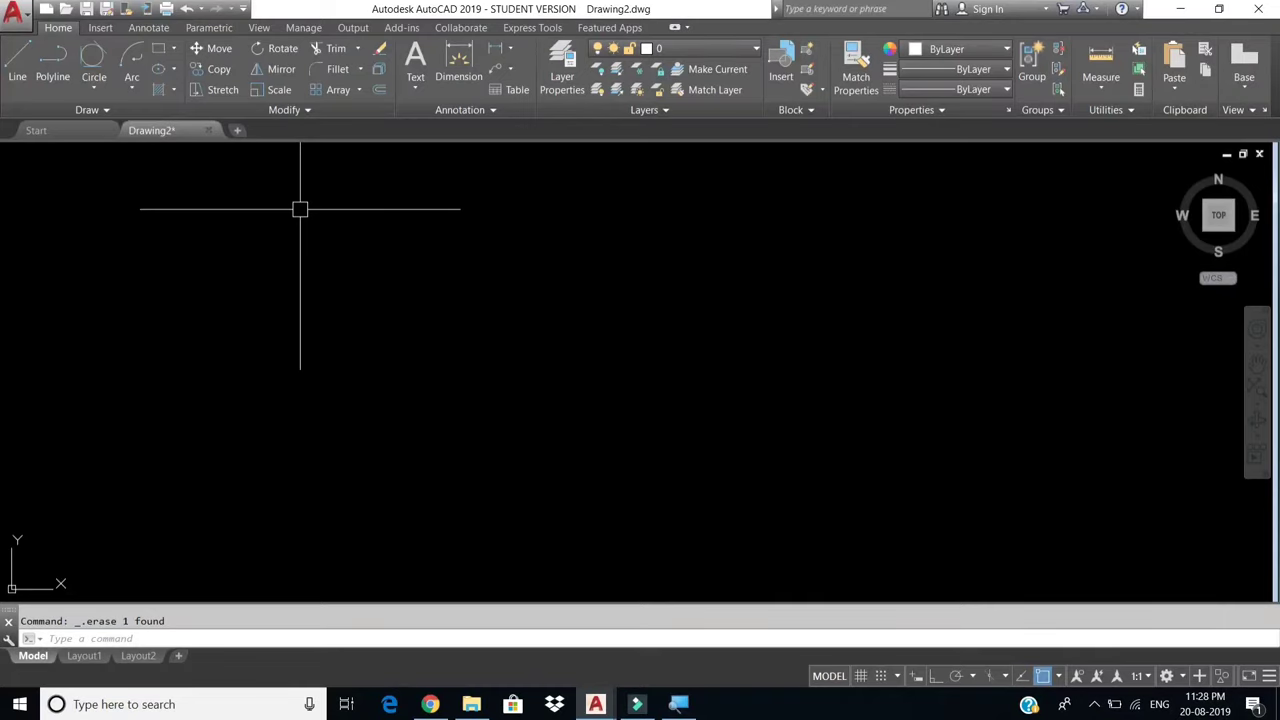
Draw a two-corner rectangle with RECTANG, then crossing-select it and erase it.
{"action": "left_click", "coordinate": [173, 50]}
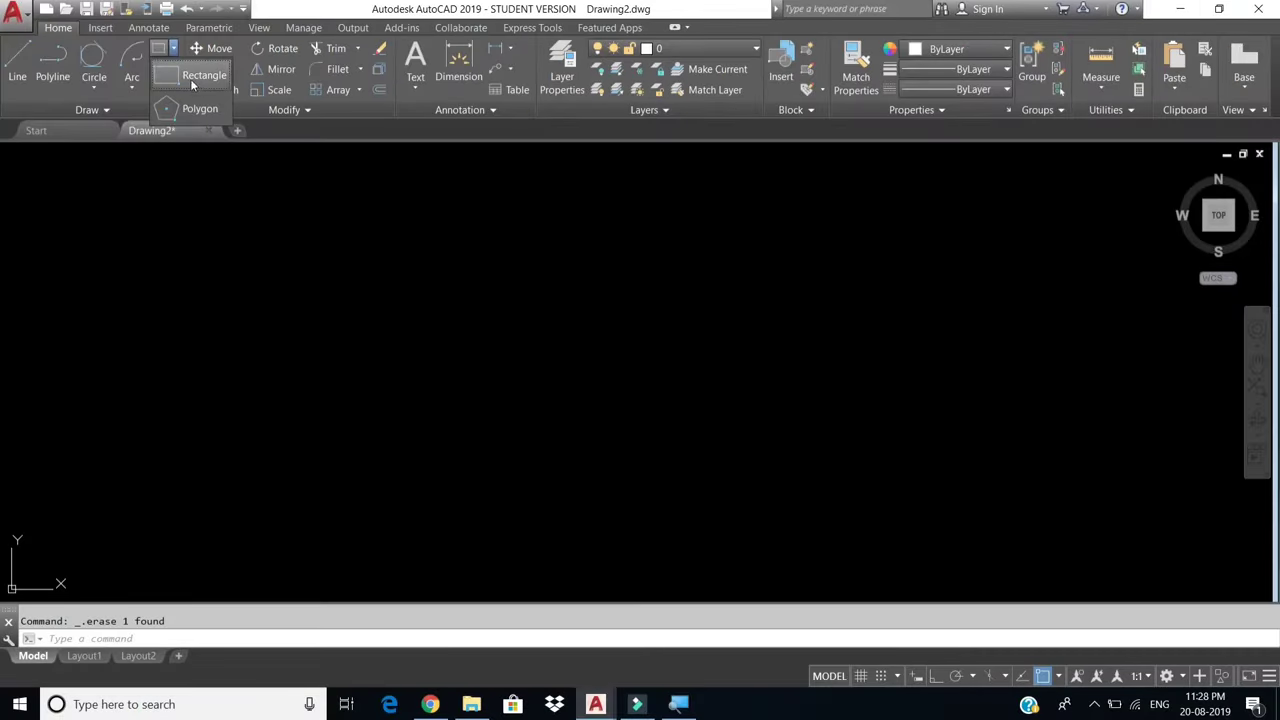
{"action": "left_click", "coordinate": [190, 77]}
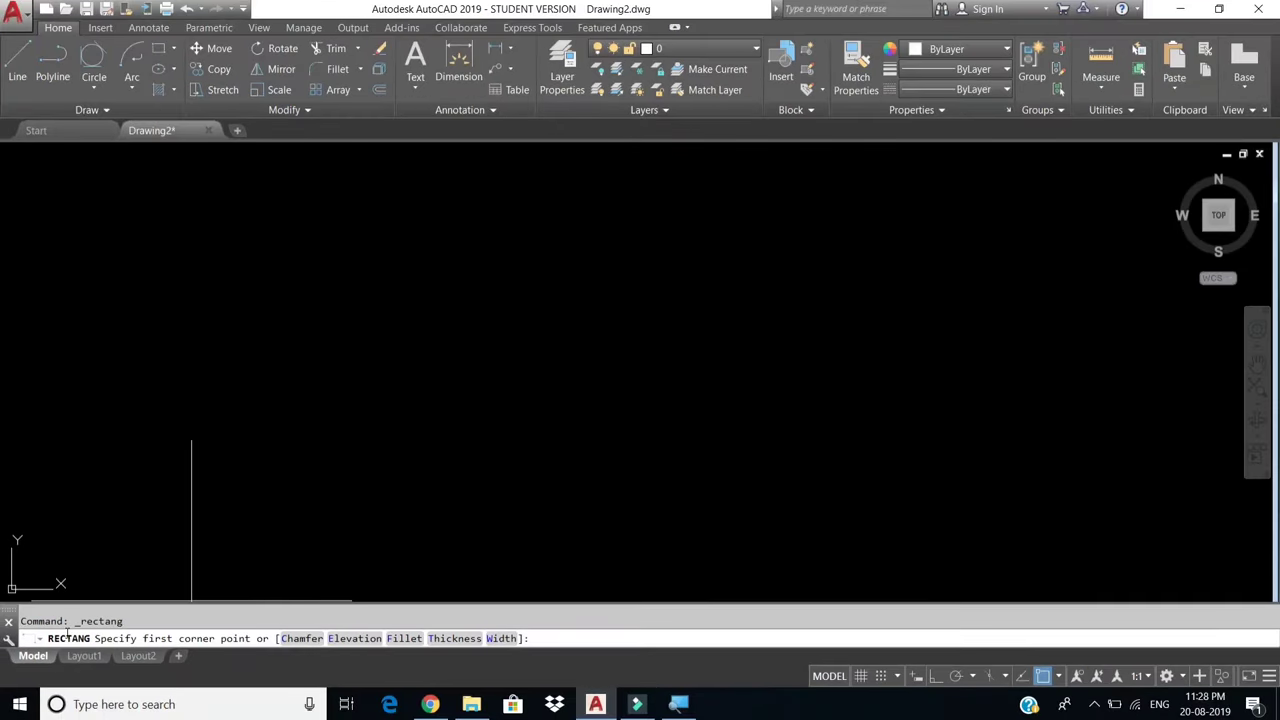
{"action": "left_click", "coordinate": [309, 265]}
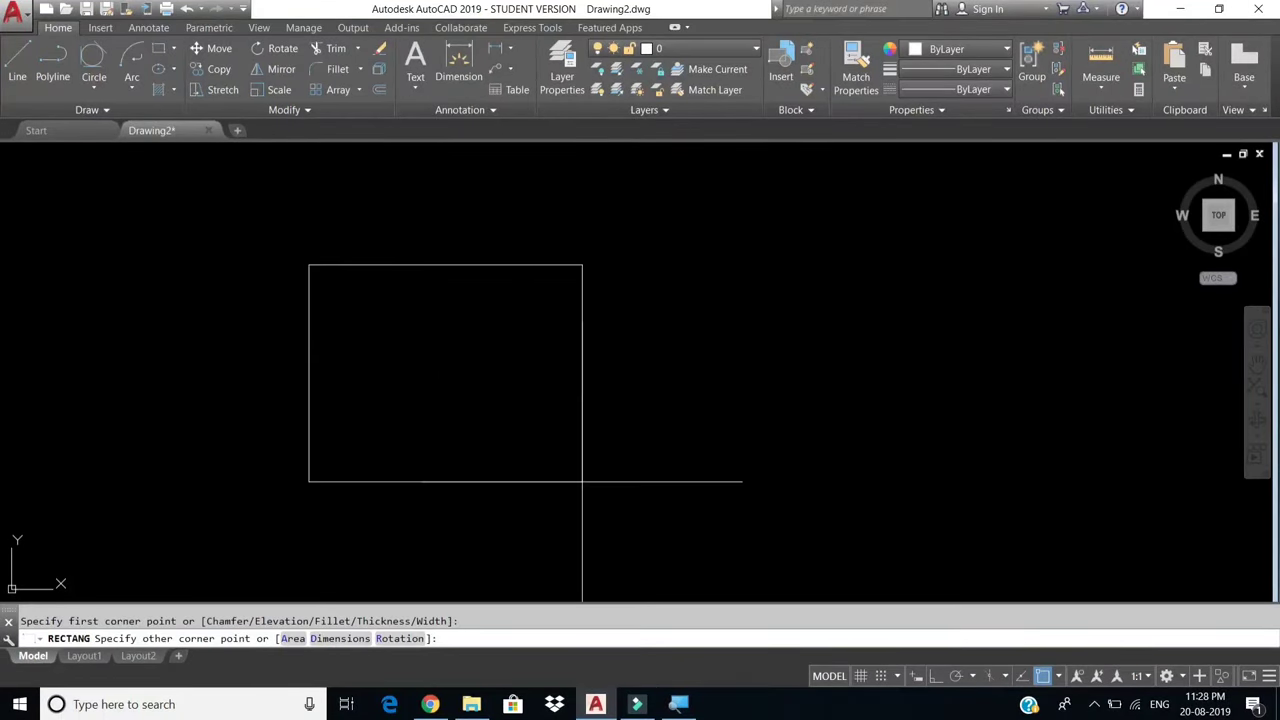
{"action": "left_click", "coordinate": [764, 496]}
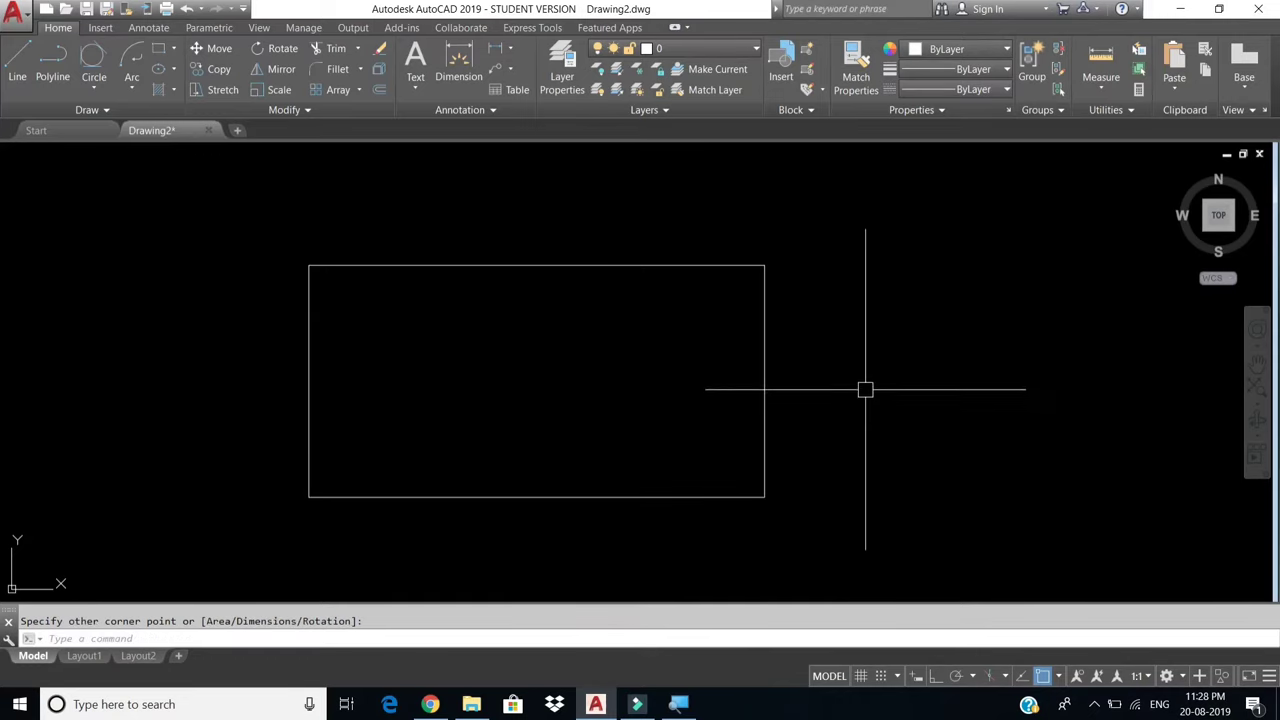
{"action": "left_click", "coordinate": [868, 259]}
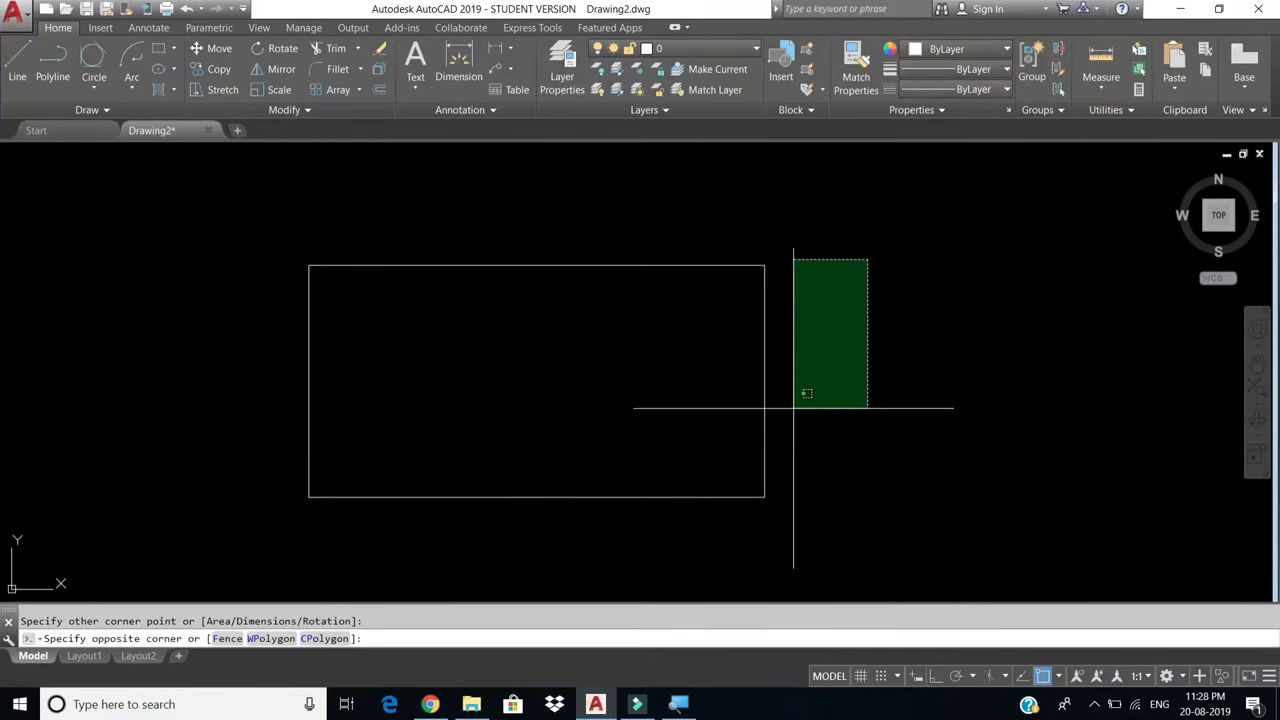
{"action": "left_click", "coordinate": [366, 531]}
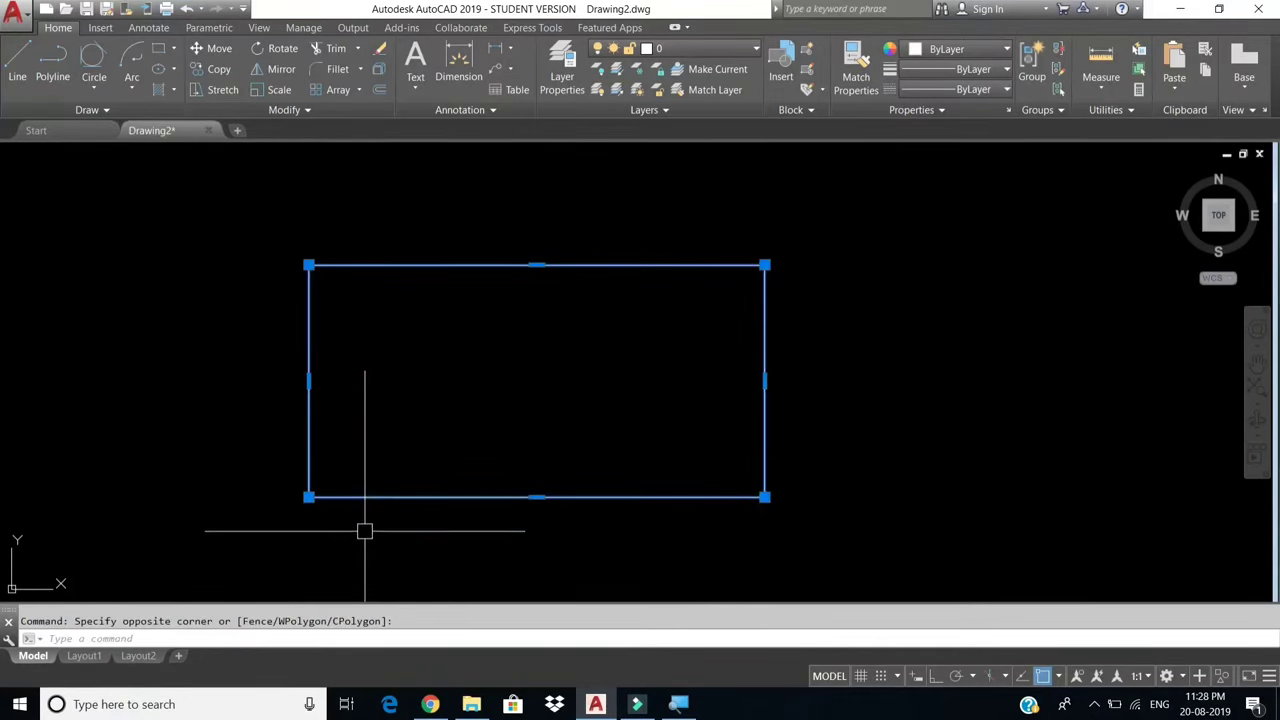
{"action": "type", "text": "E"}
{"action": "key", "text": "Return"}
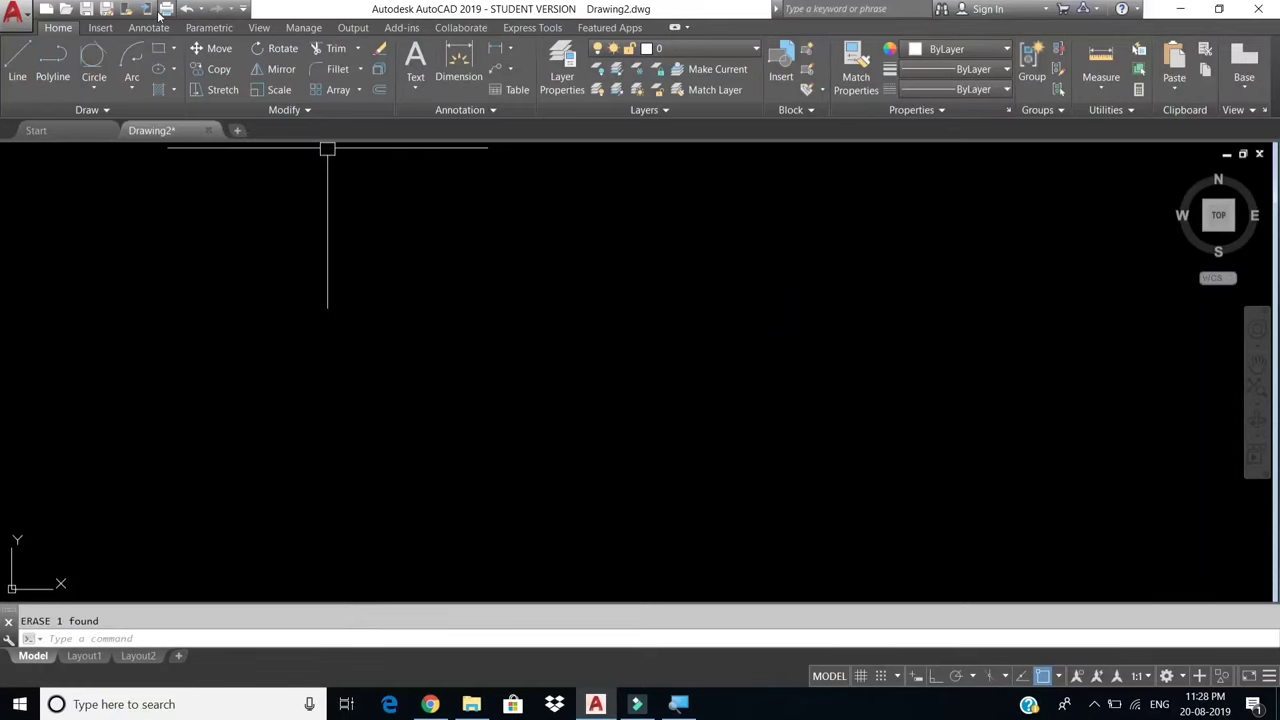
Draw a rectangle using RECTANG's Dimensions option with length 20 and width 10.
{"action": "left_click", "coordinate": [157, 52]}
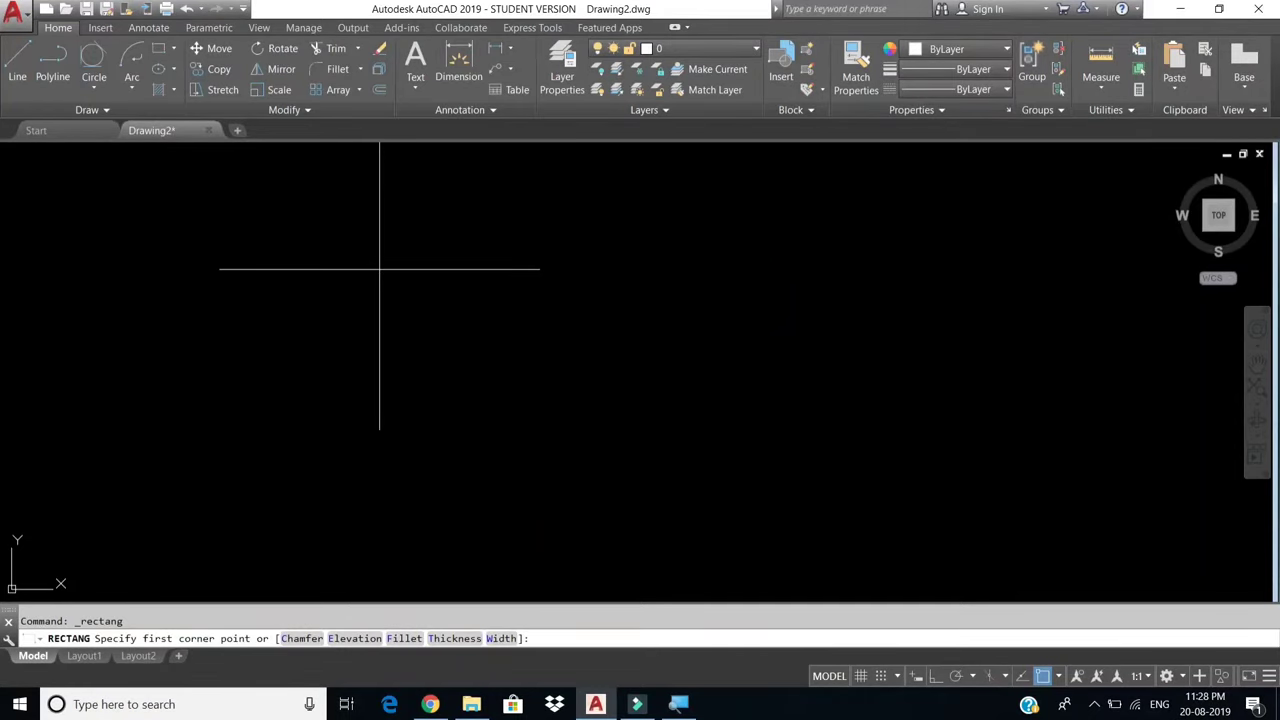
{"action": "key", "text": "Escape"}
{"action": "type", "text": "RECAP"}
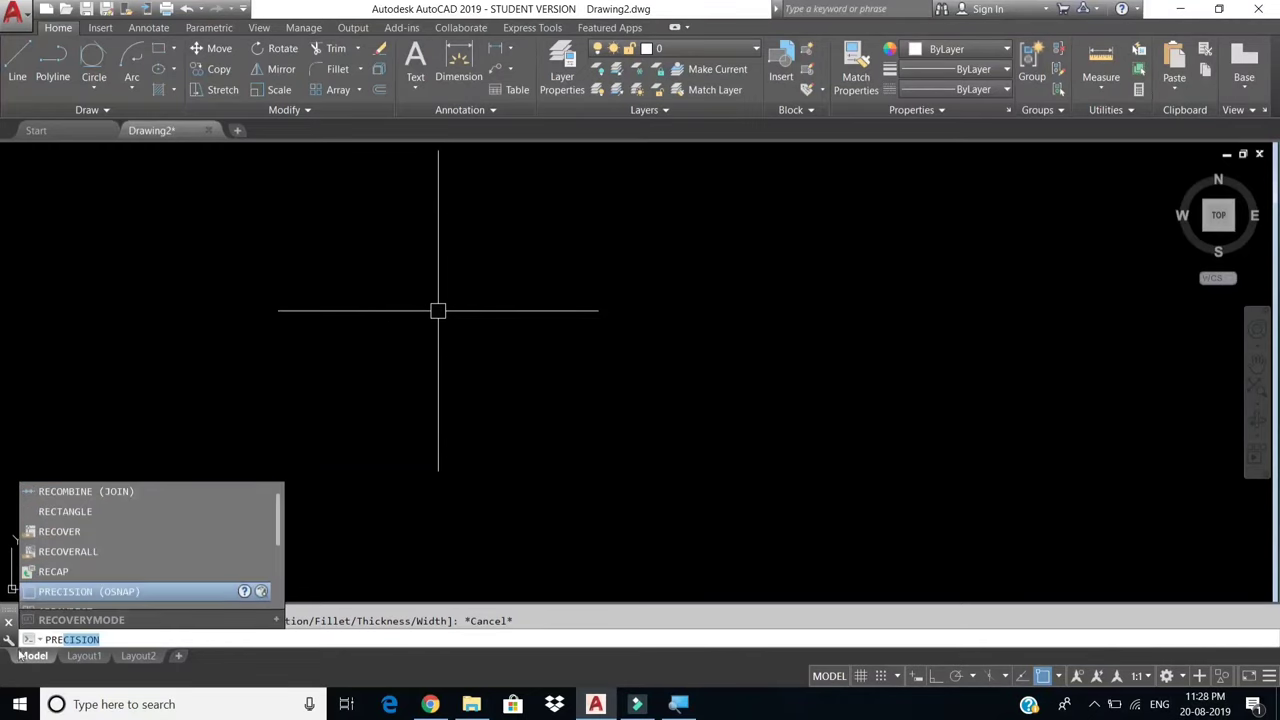
{"action": "key", "text": "Escape"}
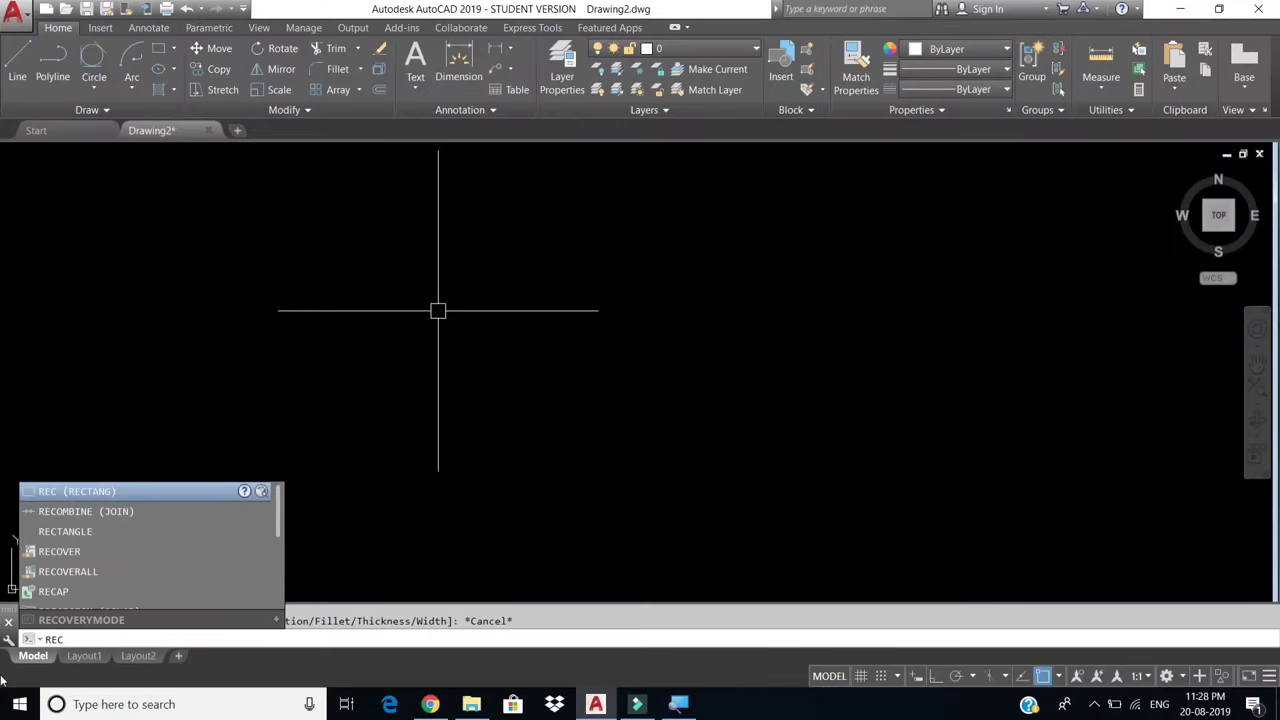
{"action": "key", "text": "Return"}
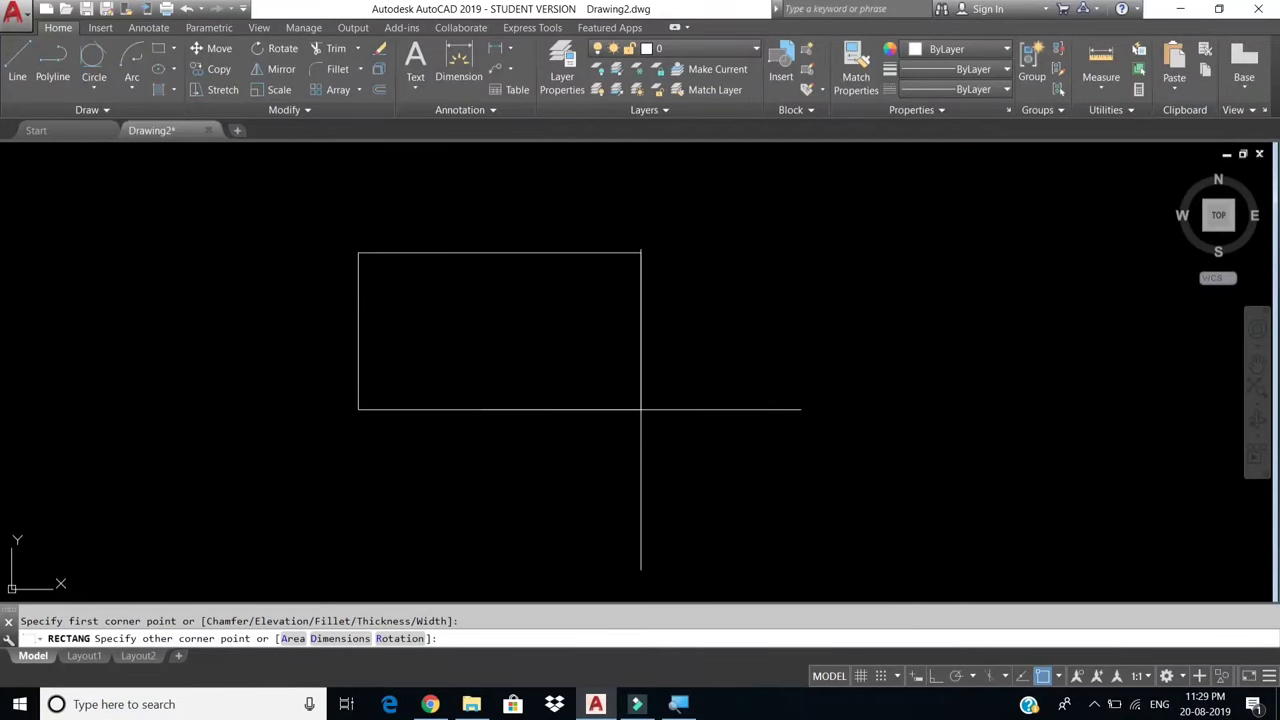
{"action": "type", "text": "D"}
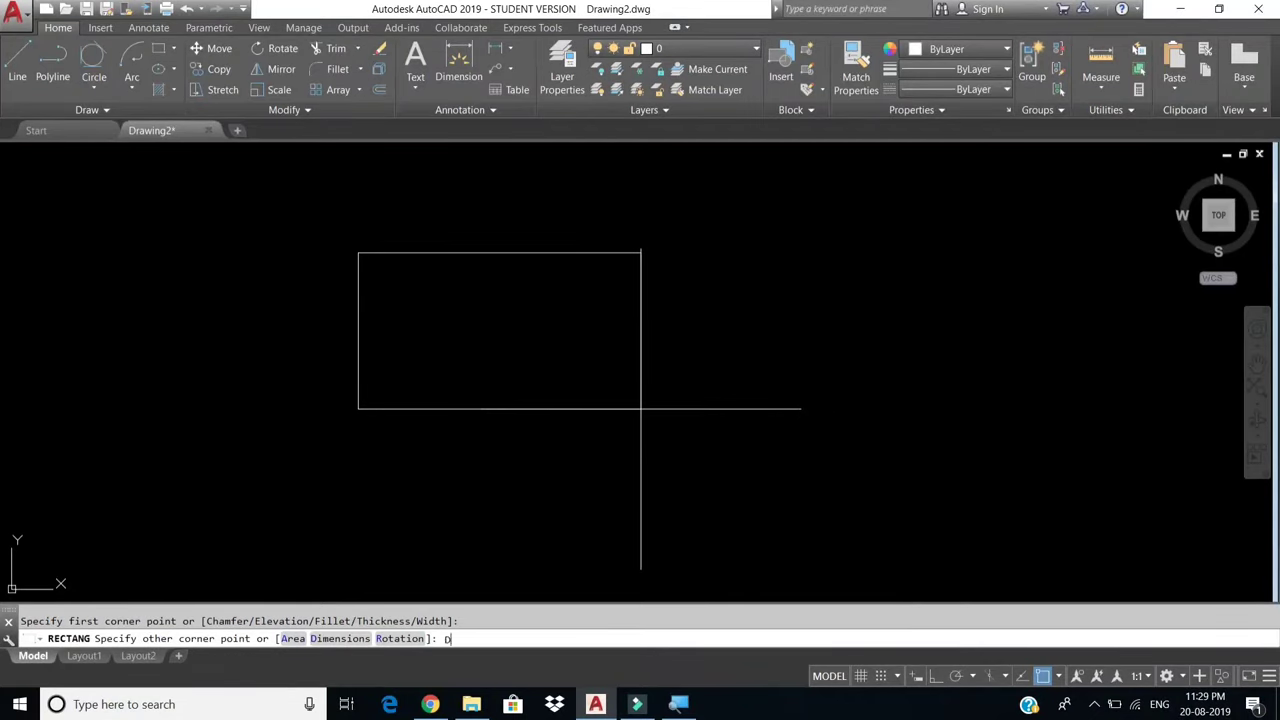
{"action": "key", "text": "Return"}
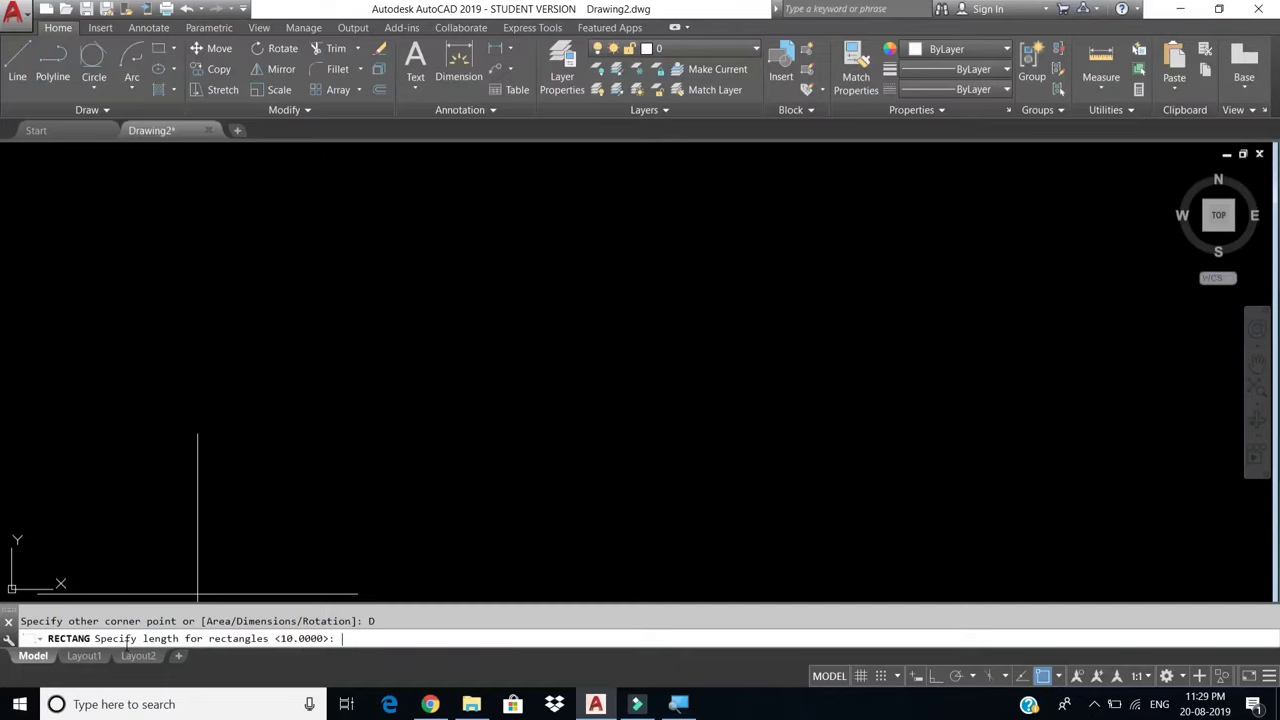
{"action": "type", "text": "20"}
{"action": "key", "text": "Return"}
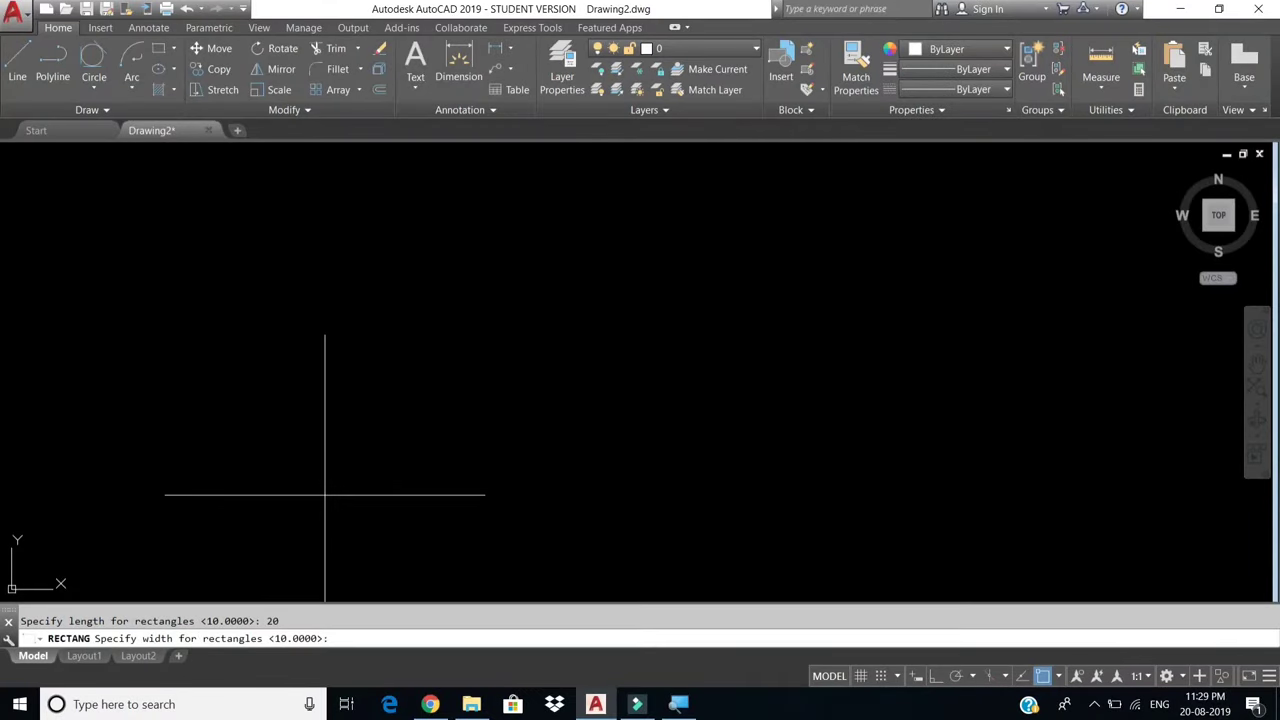
{"action": "type", "text": "10"}
{"action": "key", "text": "Return"}
Start a linear dimension with the dli command.
{"action": "scroll", "coordinate": [324, 494], "scroll_direction": "down", "scroll_amount": 2}
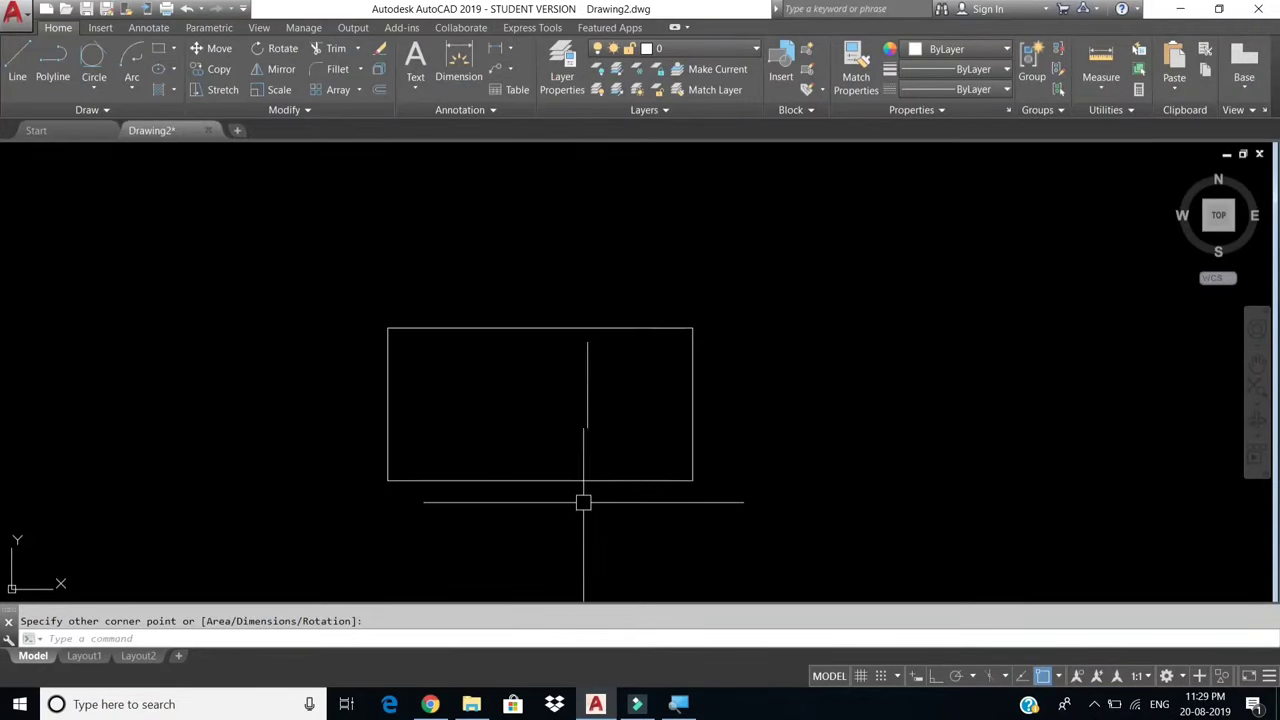
{"action": "scroll", "coordinate": [517, 474], "scroll_direction": "up", "scroll_amount": 2}
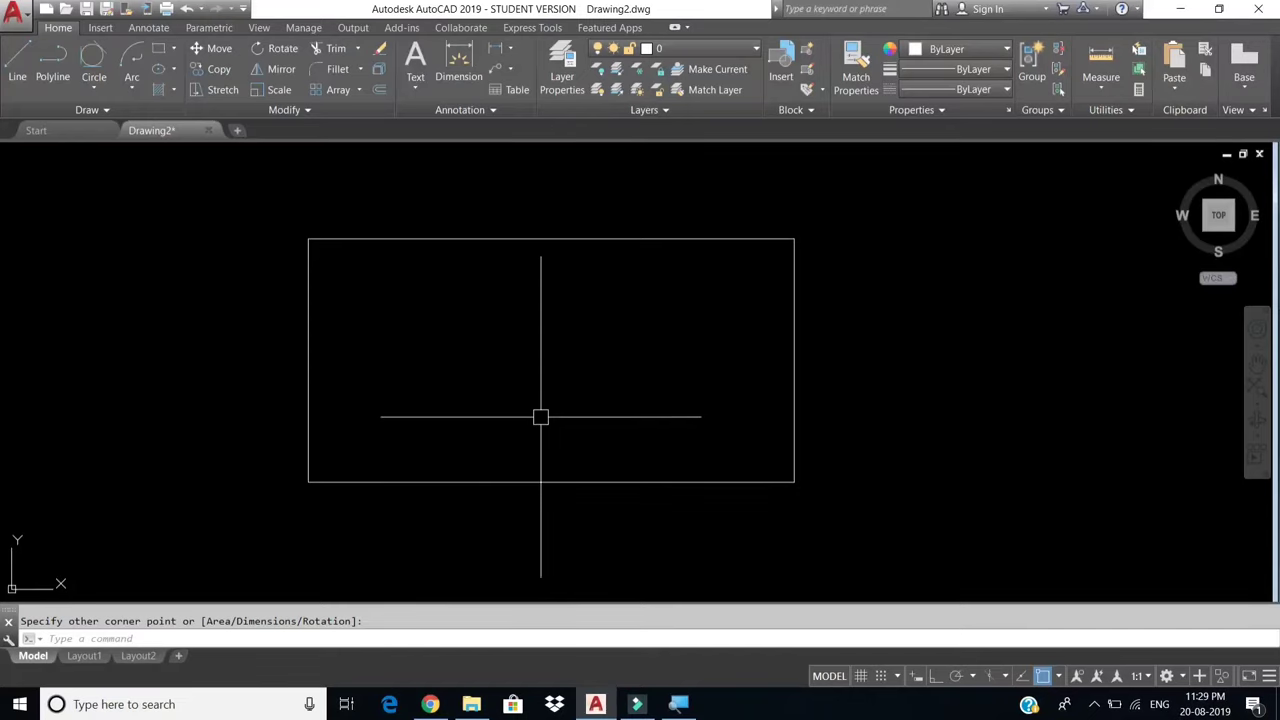
{"action": "scroll", "coordinate": [452, 440], "scroll_direction": "down", "scroll_amount": 2}
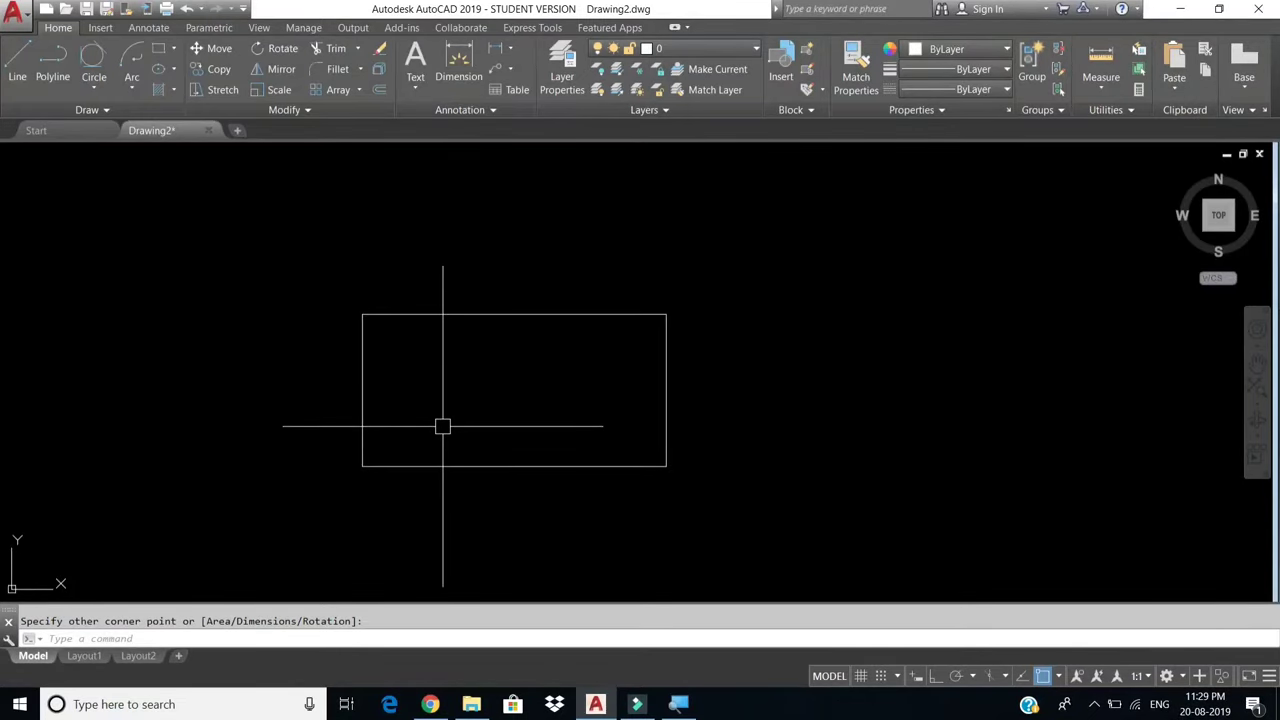
{"action": "type", "text": "dli"}
{"action": "key", "text": "Return"}
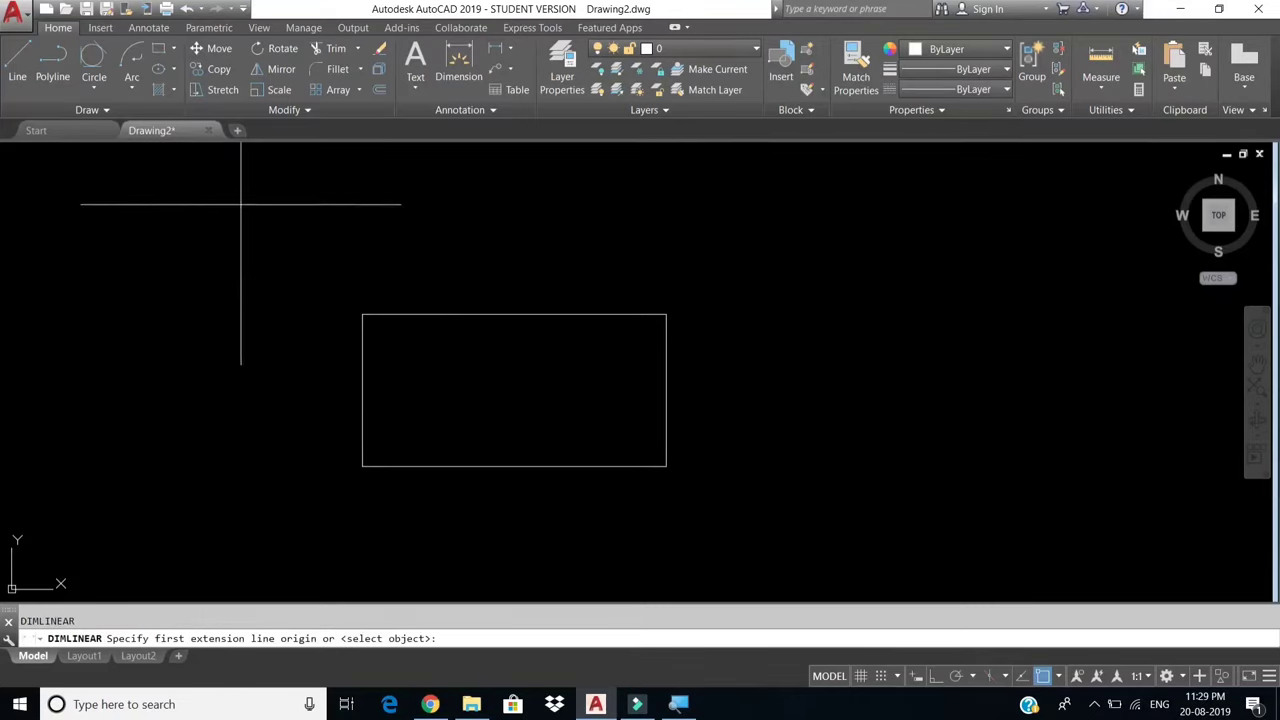
Add a 20 dimension above the top edge and a 10 dimension left of the rectangle, then window-select everything.
{"action": "left_click", "coordinate": [362, 314]}
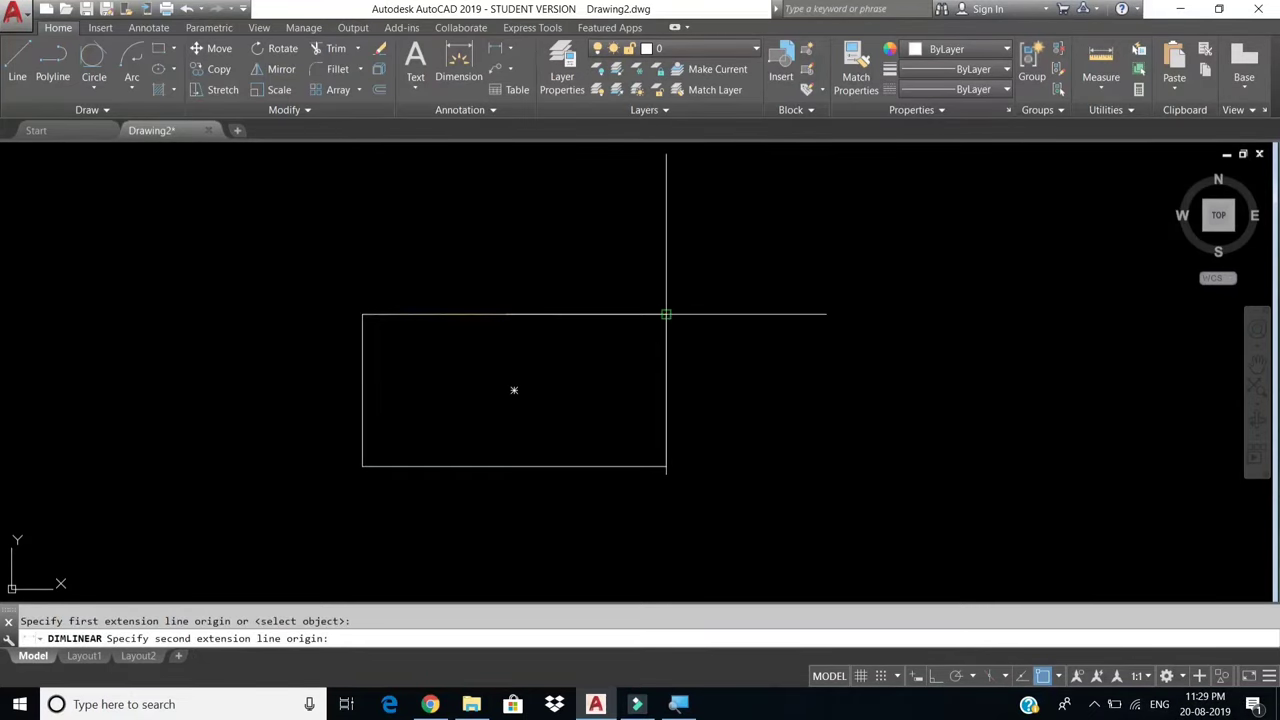
{"action": "left_click", "coordinate": [666, 314]}
{"action": "left_click", "coordinate": [394, 280]}
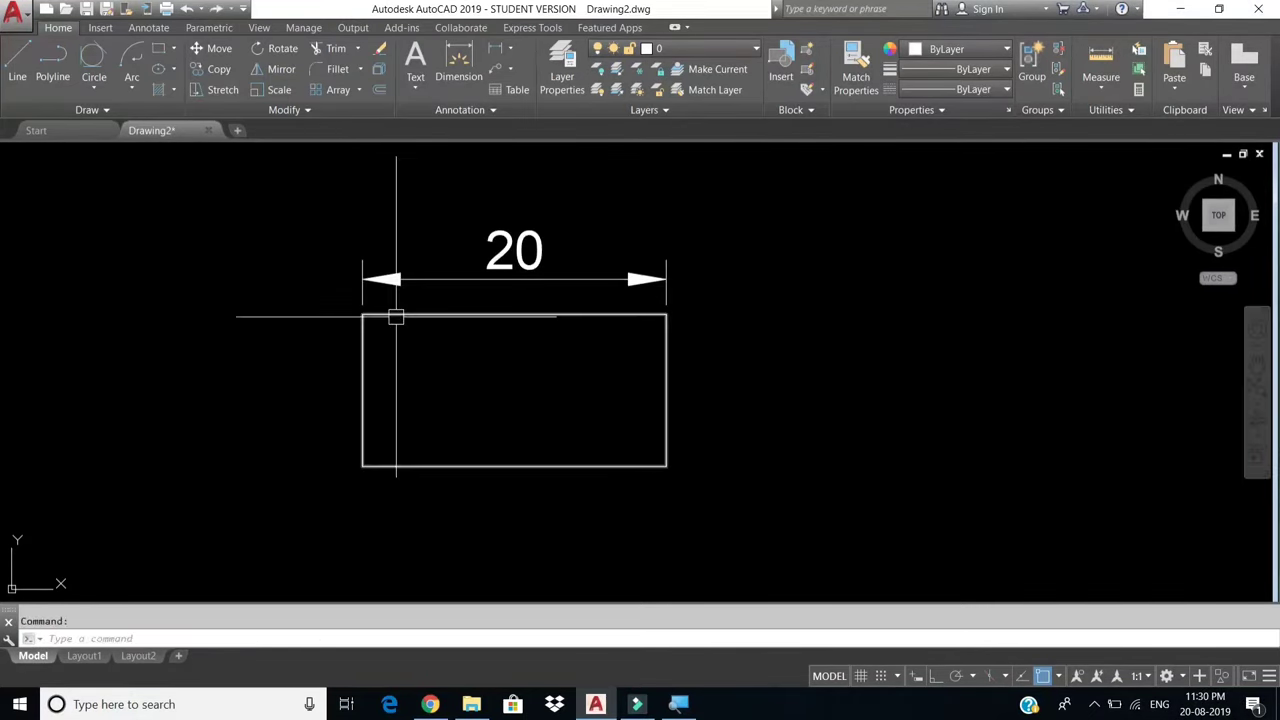
{"action": "key", "text": "Return"}
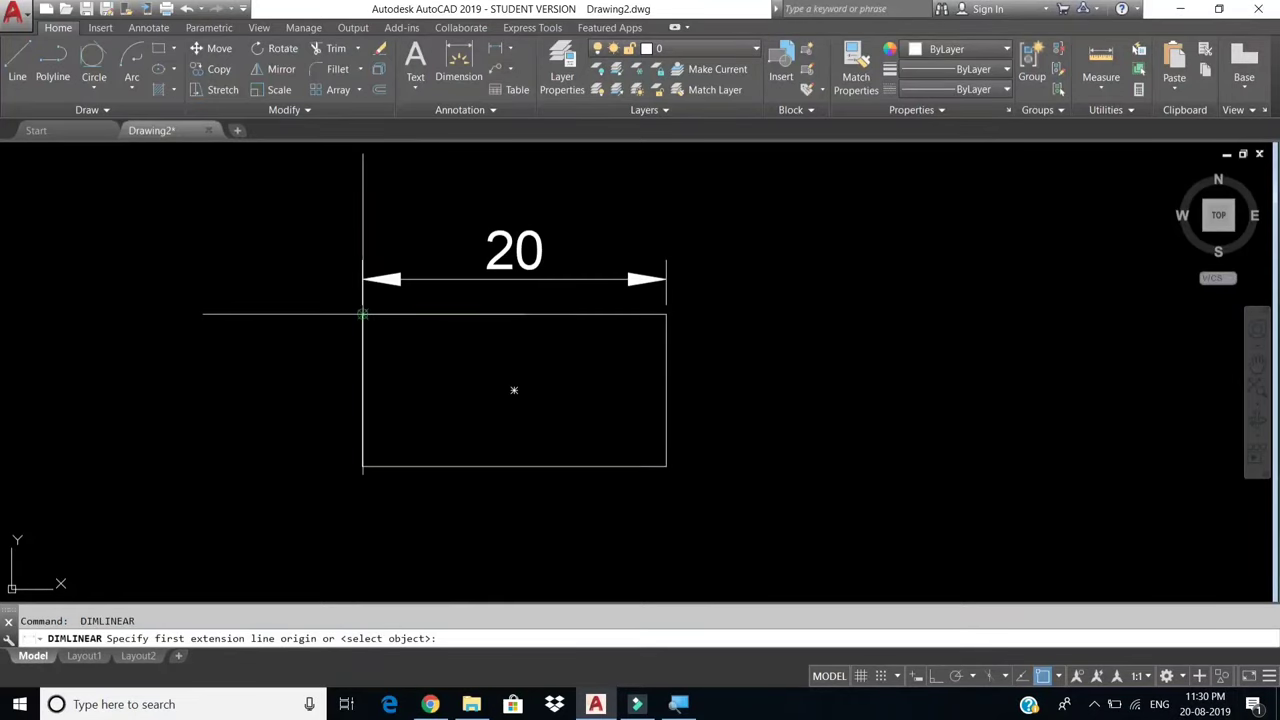
{"action": "left_click", "coordinate": [362, 314]}
{"action": "left_click", "coordinate": [362, 465]}
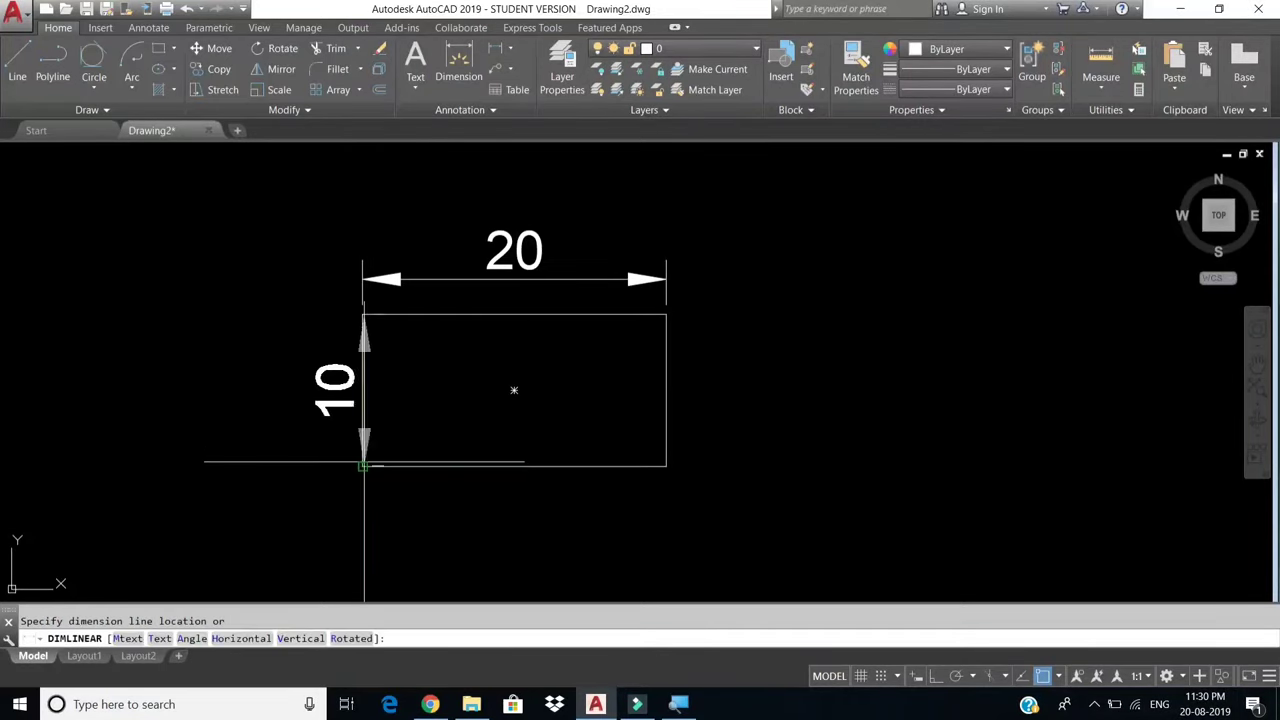
{"action": "left_click", "coordinate": [305, 448]}
{"action": "left_click", "coordinate": [727, 231]}
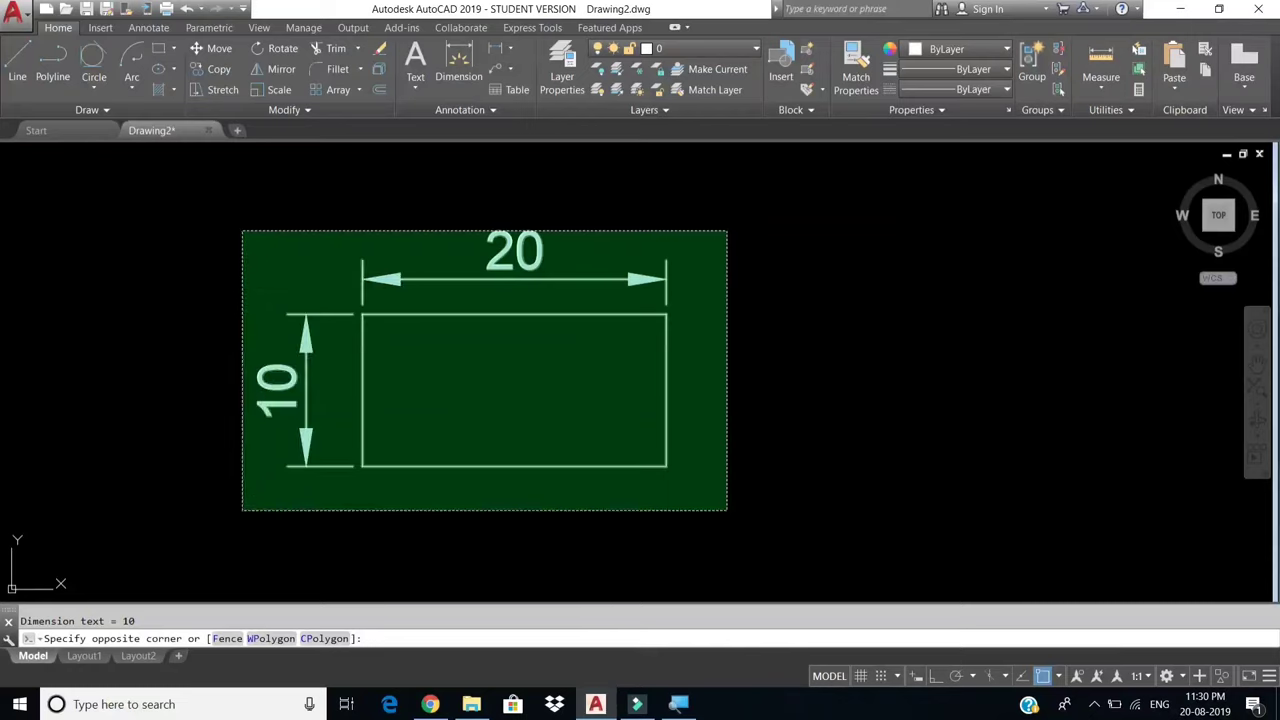
{"action": "left_click", "coordinate": [243, 457]}
Erase the rectangle and dimensions, then draw a 10×10 square with RECTANG's Dimensions option.
{"action": "type", "text": "e"}
{"action": "key", "text": "Return"}
{"action": "type", "text": "re"}
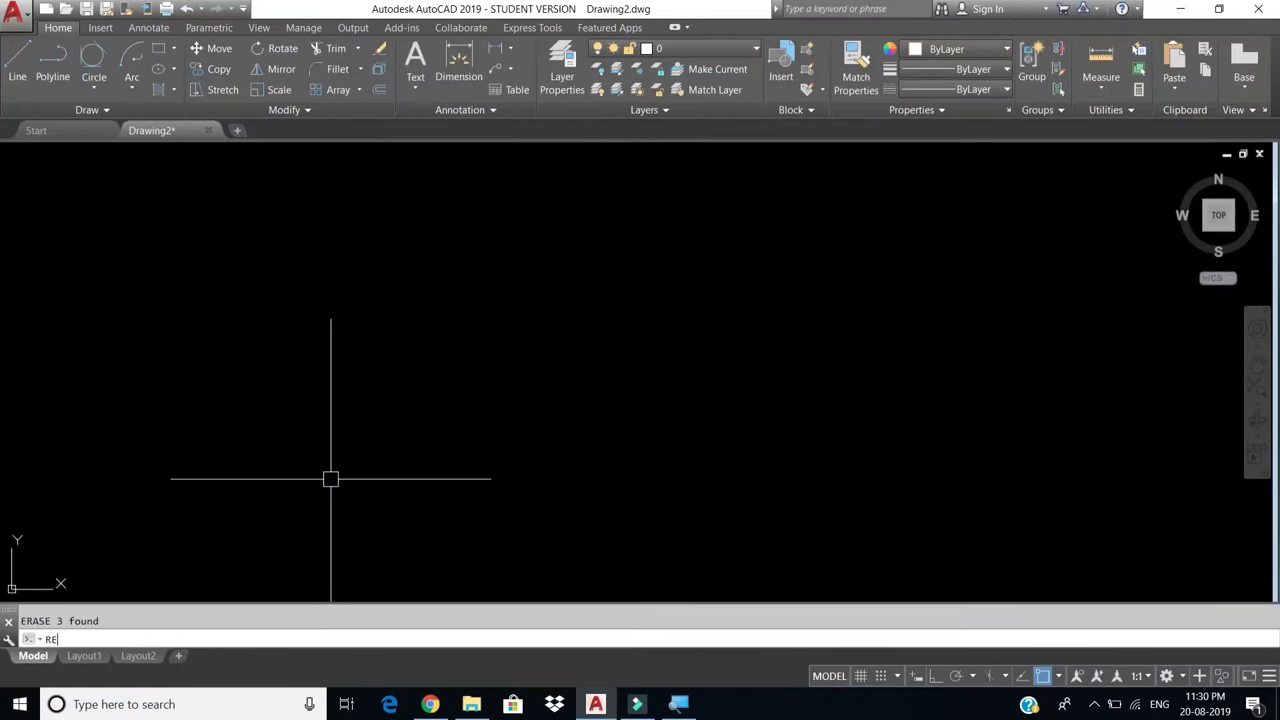
{"action": "type", "text": "c"}
{"action": "key", "text": "Return"}
{"action": "left_click", "coordinate": [335, 248]}
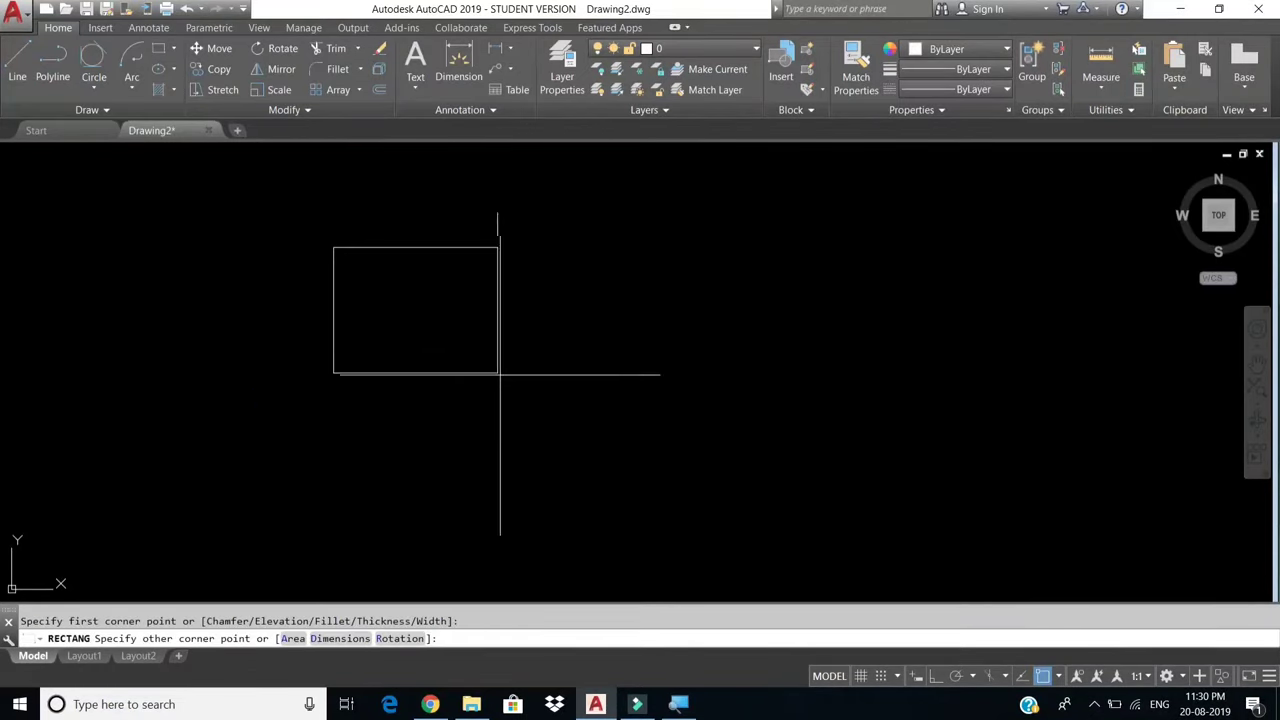
{"action": "type", "text": "d"}
{"action": "key", "text": "Return"}
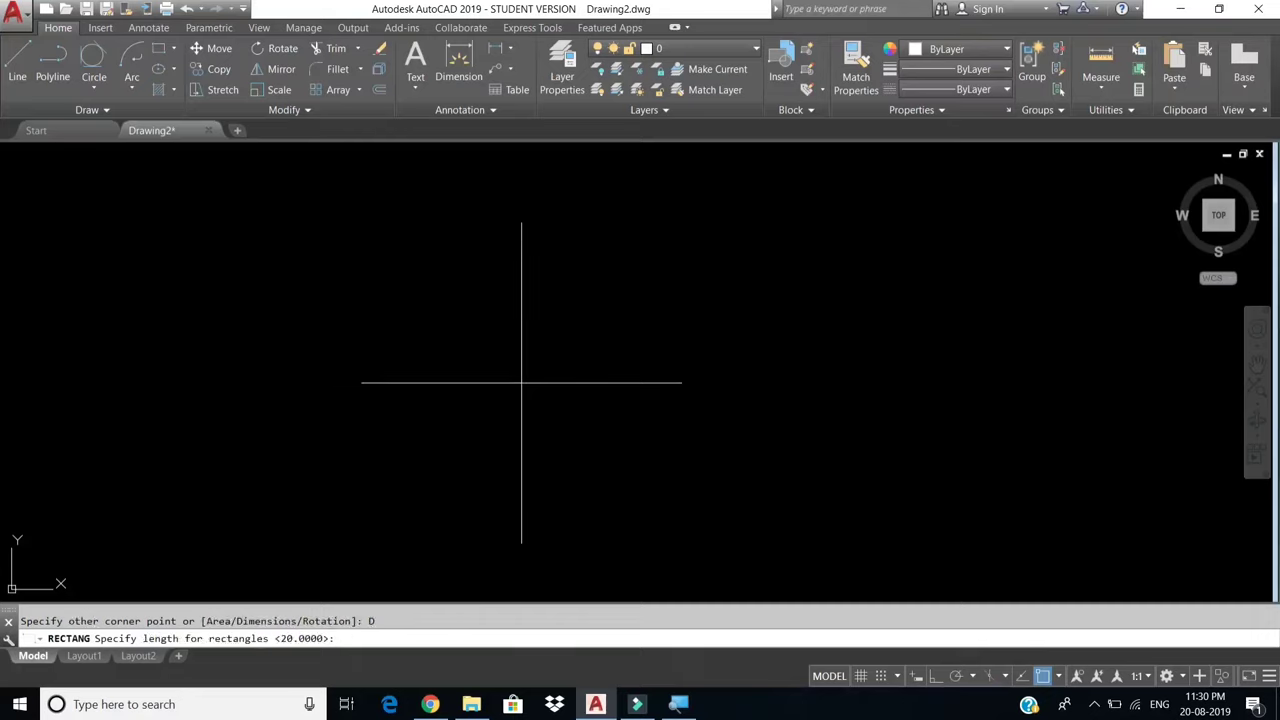
{"action": "type", "text": "10"}
{"action": "key", "text": "Return"}
{"action": "type", "text": "1"}
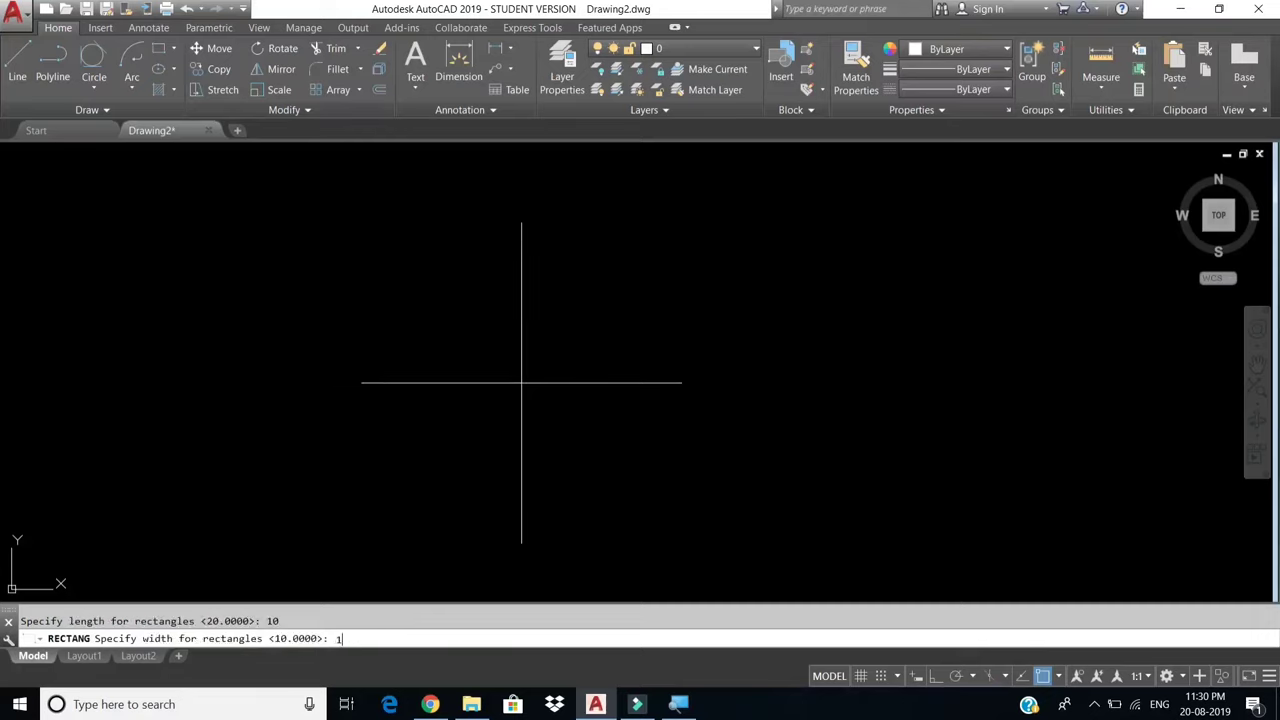
{"action": "type", "text": "0"}
{"action": "key", "text": "Return"}
{"action": "left_click", "coordinate": [521, 383]}
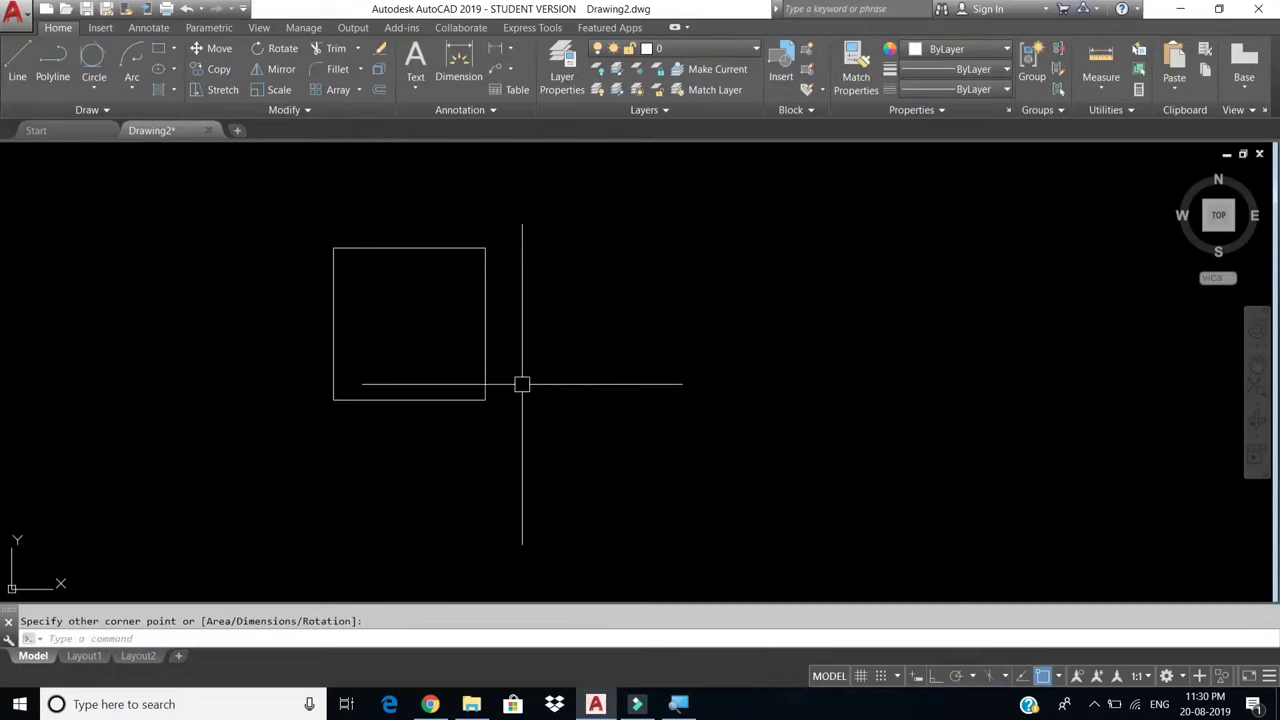
Start another rectangle with rec and place its first corner.
{"action": "type", "text": "rec"}
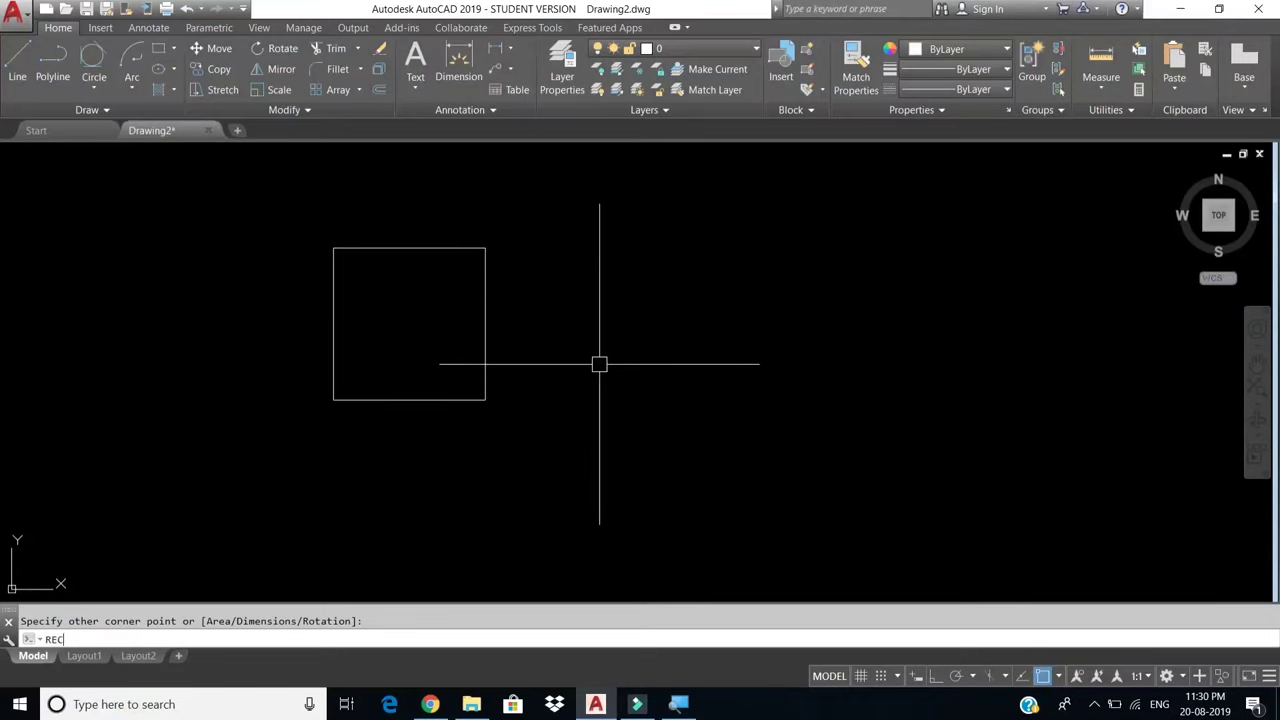
{"action": "key", "text": "Return"}
{"action": "left_click", "coordinate": [588, 254]}
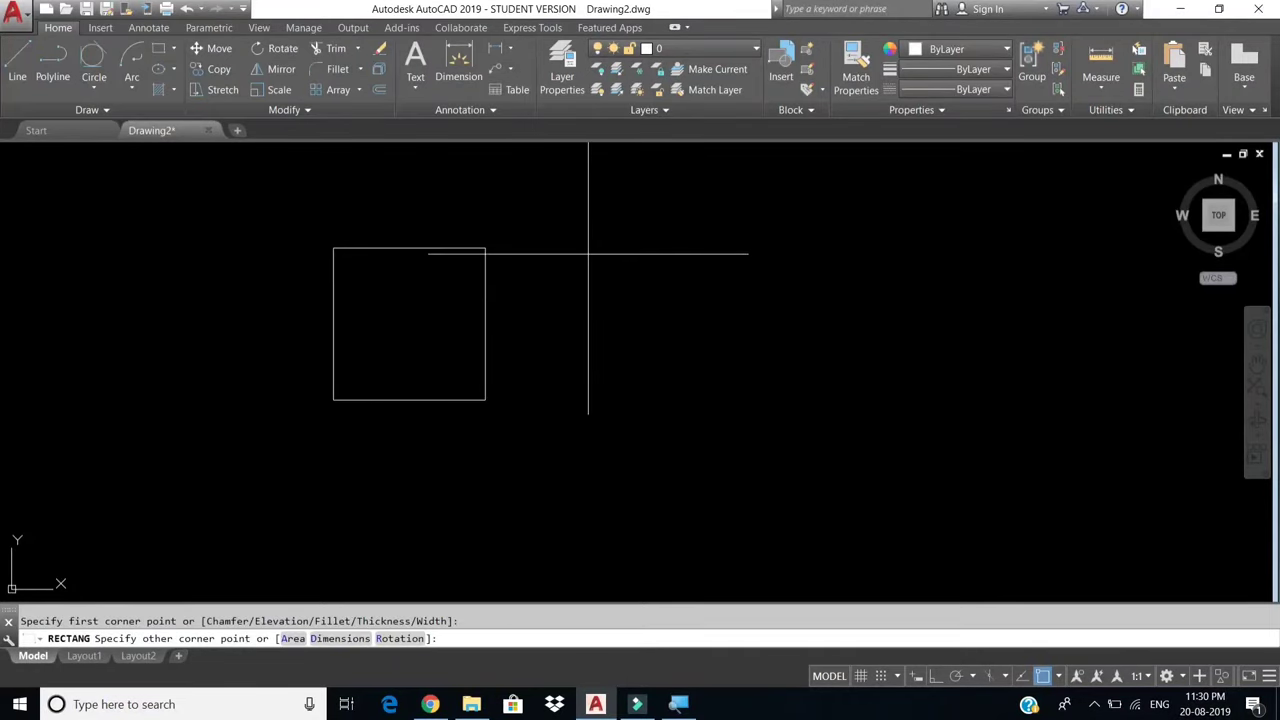
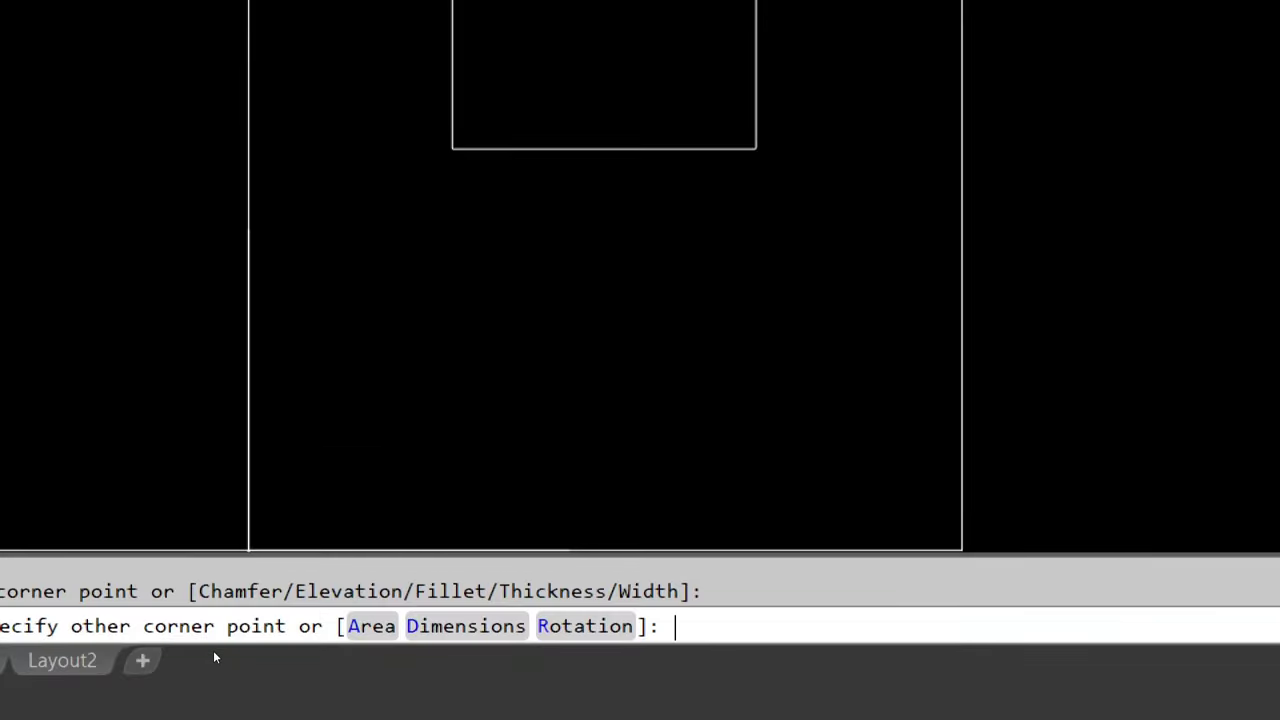
Finish the rectangle using the Area option with area 200 and length 20.
{"action": "type", "text": "A"}
{"action": "key", "text": "Return"}
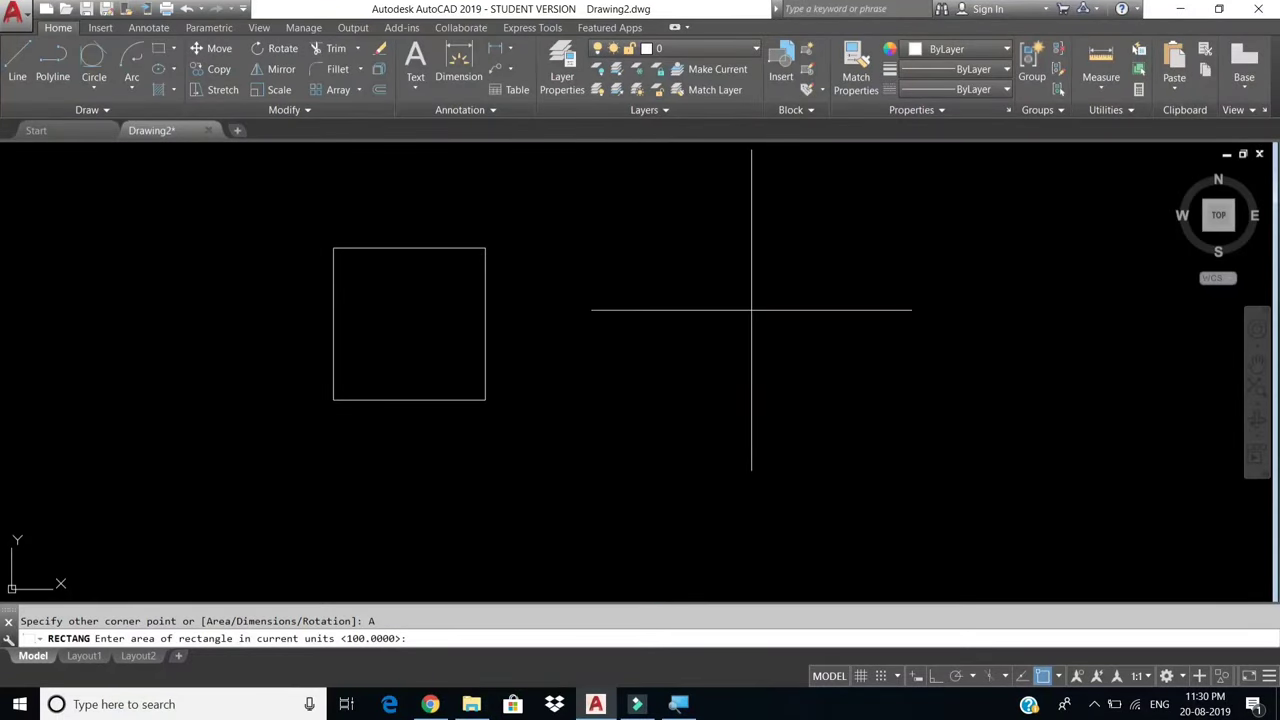
{"action": "type", "text": "200"}
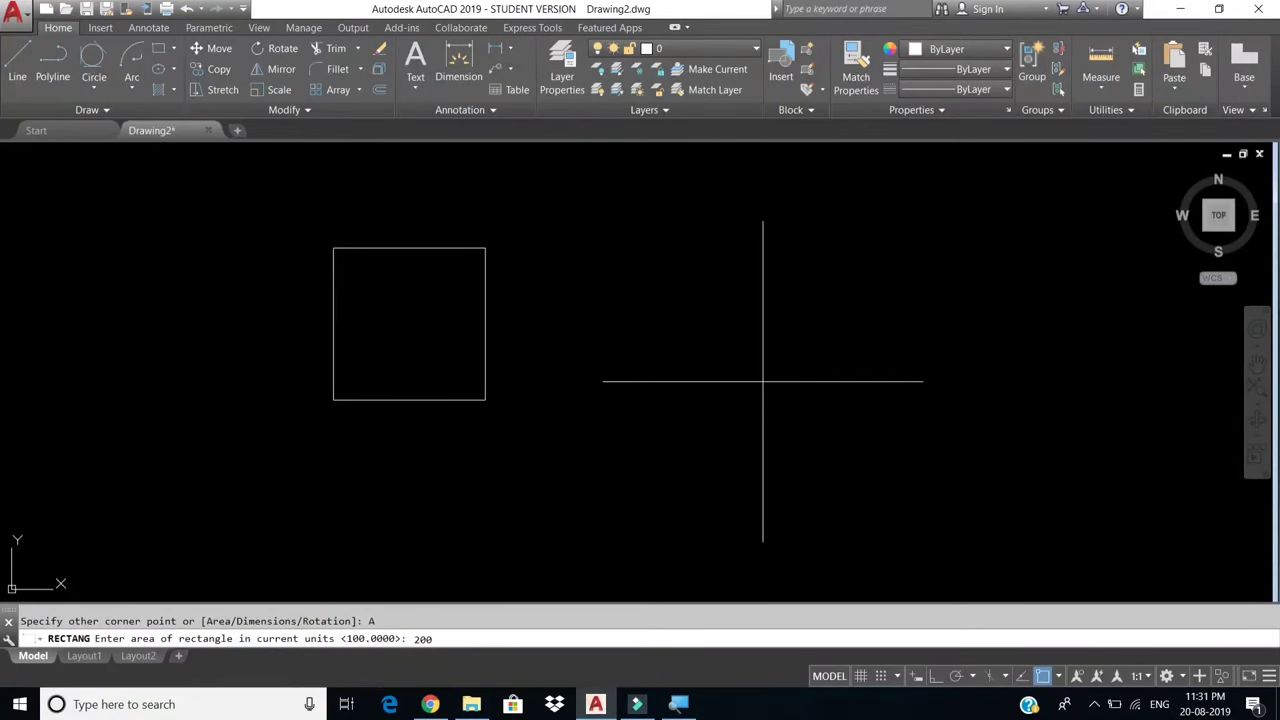
{"action": "key", "text": "Return"}
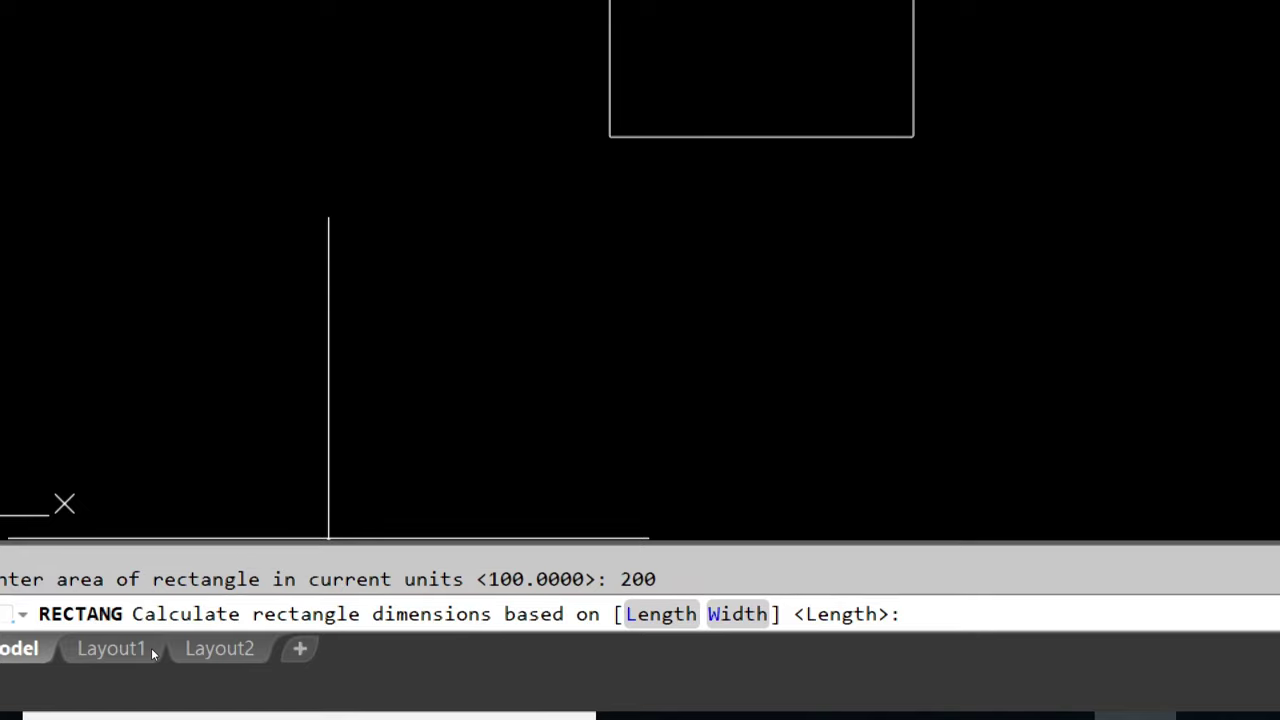
{"action": "type", "text": "L"}
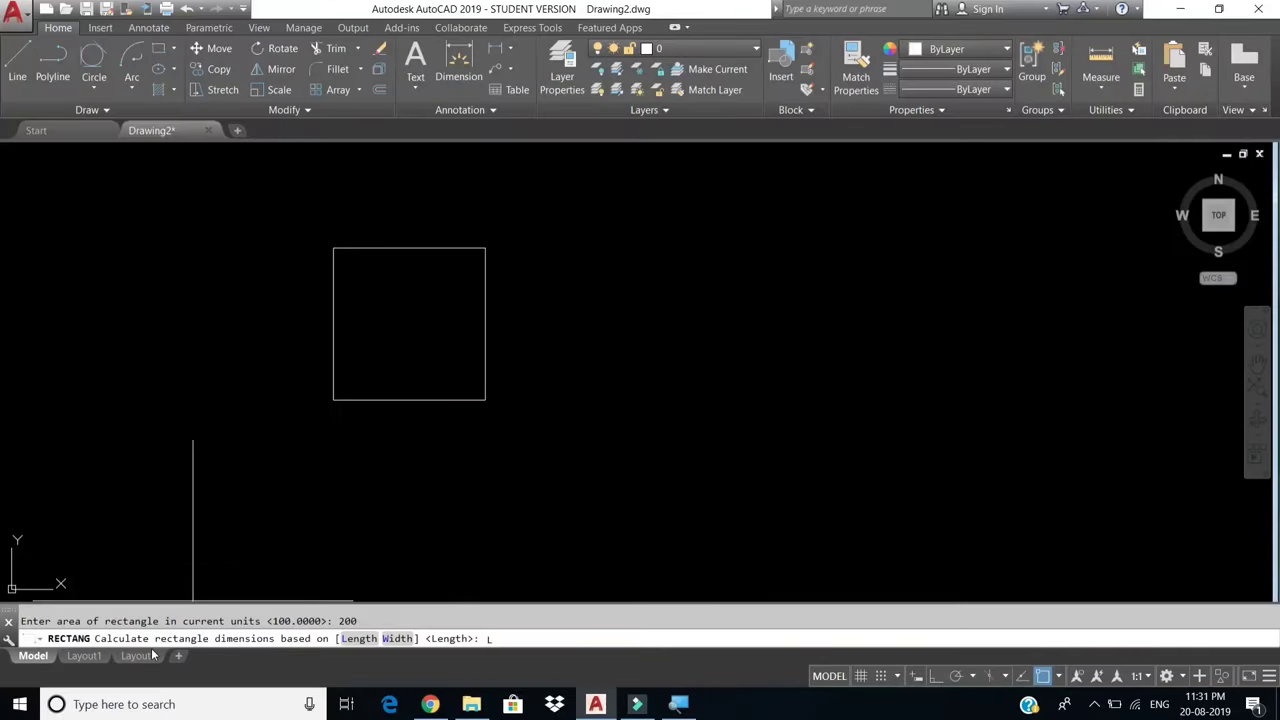
{"action": "key", "text": "Return"}
{"action": "type", "text": "20"}
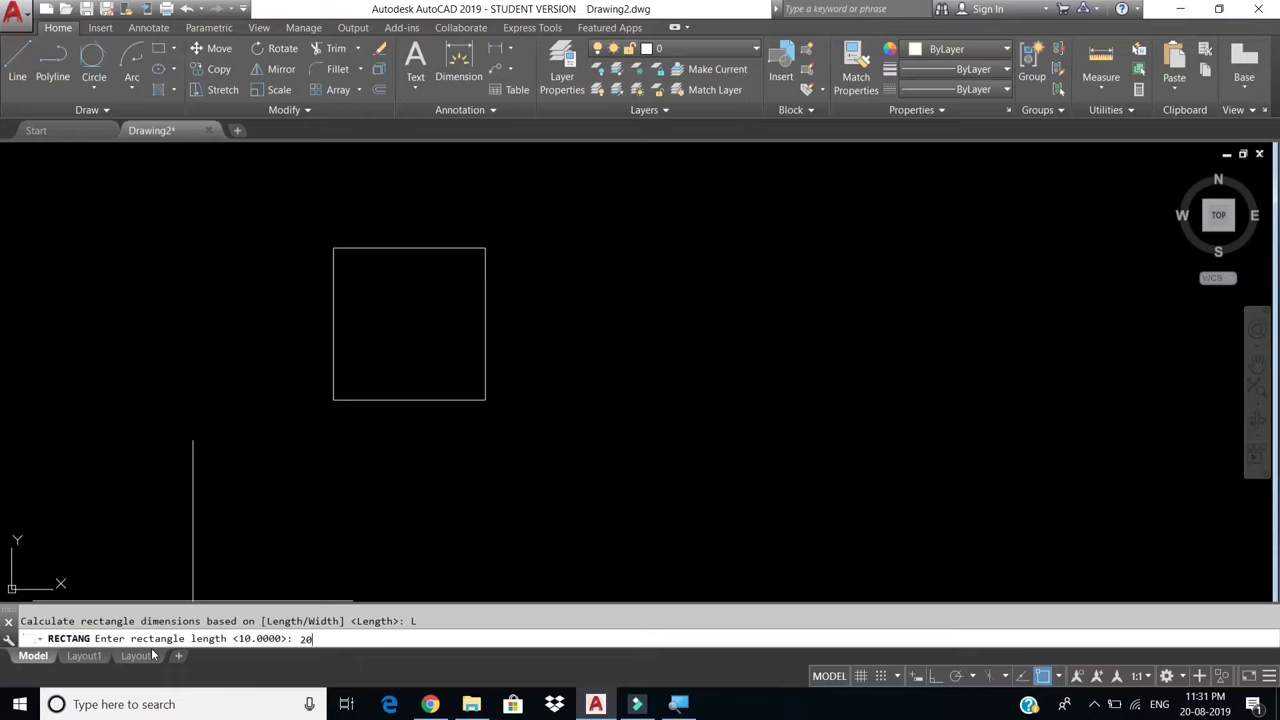
{"action": "key", "text": "Return"}
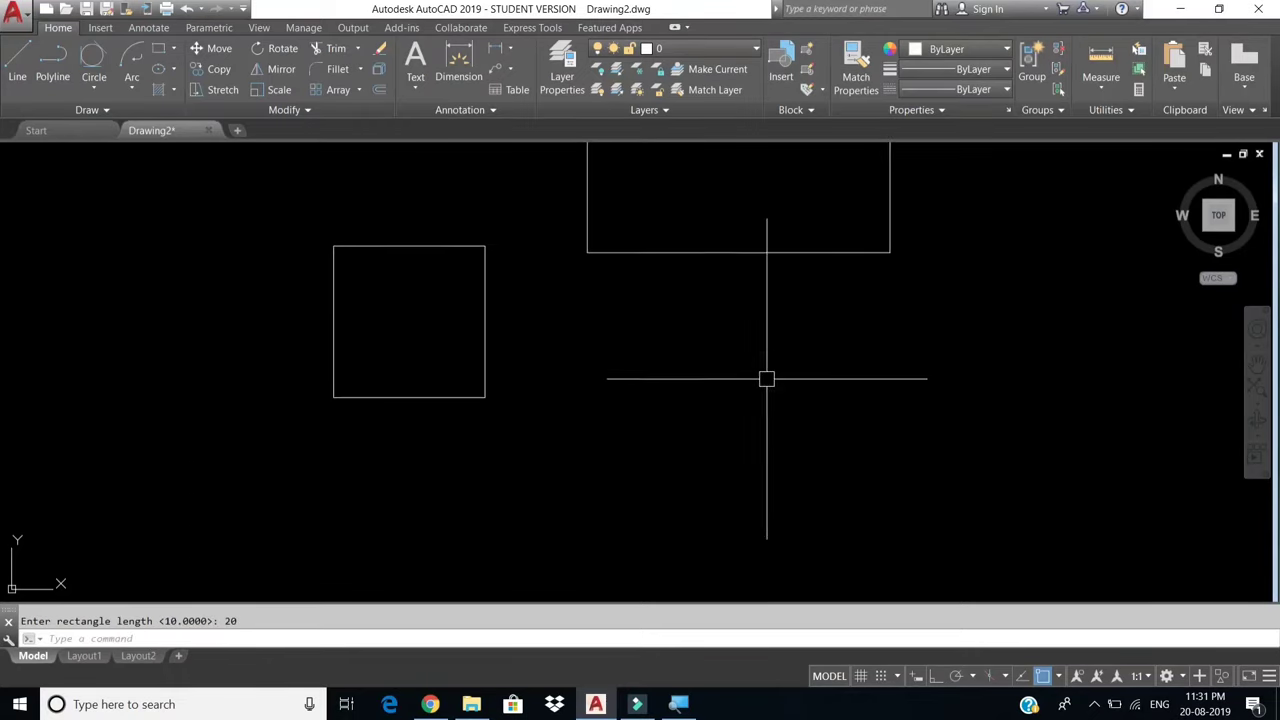
{"action": "scroll", "coordinate": [866, 394], "scroll_direction": "down", "scroll_amount": 4}
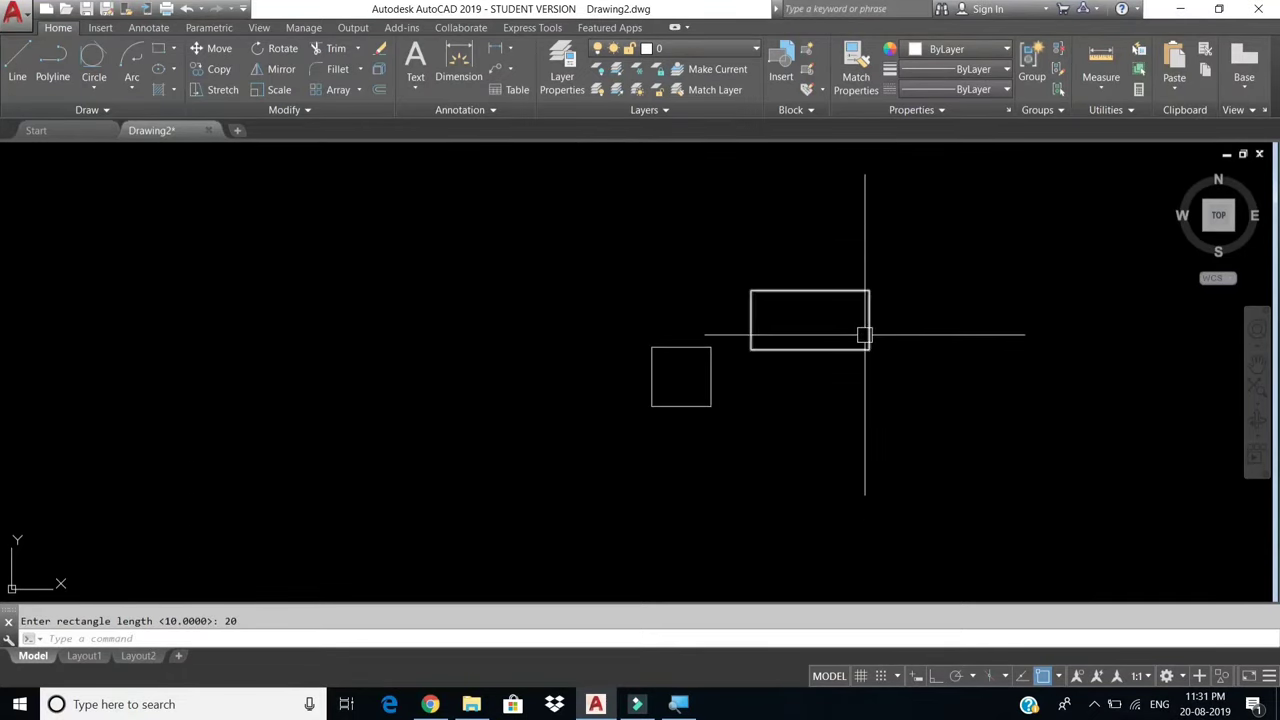
{"action": "scroll", "coordinate": [864, 334], "scroll_direction": "up", "scroll_amount": 4}
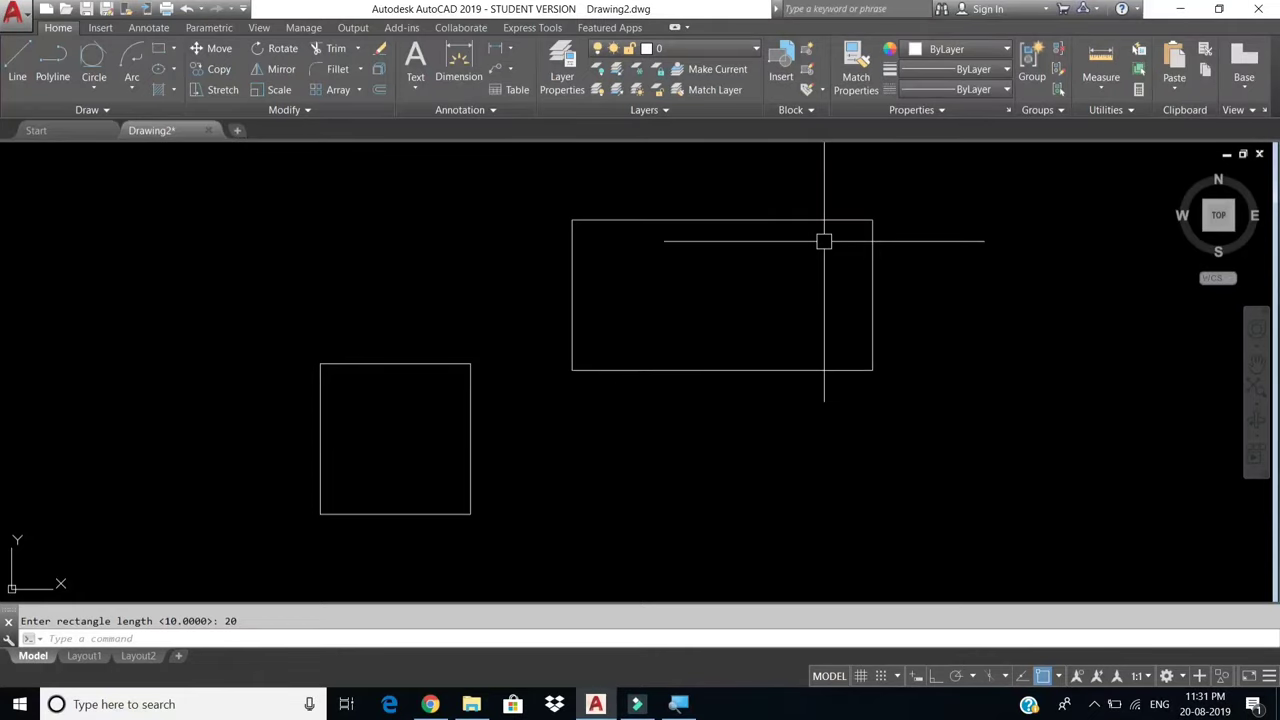
Add a linear dimension along the rectangle's right side showing its height of 10.
{"action": "type", "text": "diml"}
{"action": "key", "text": "Return"}
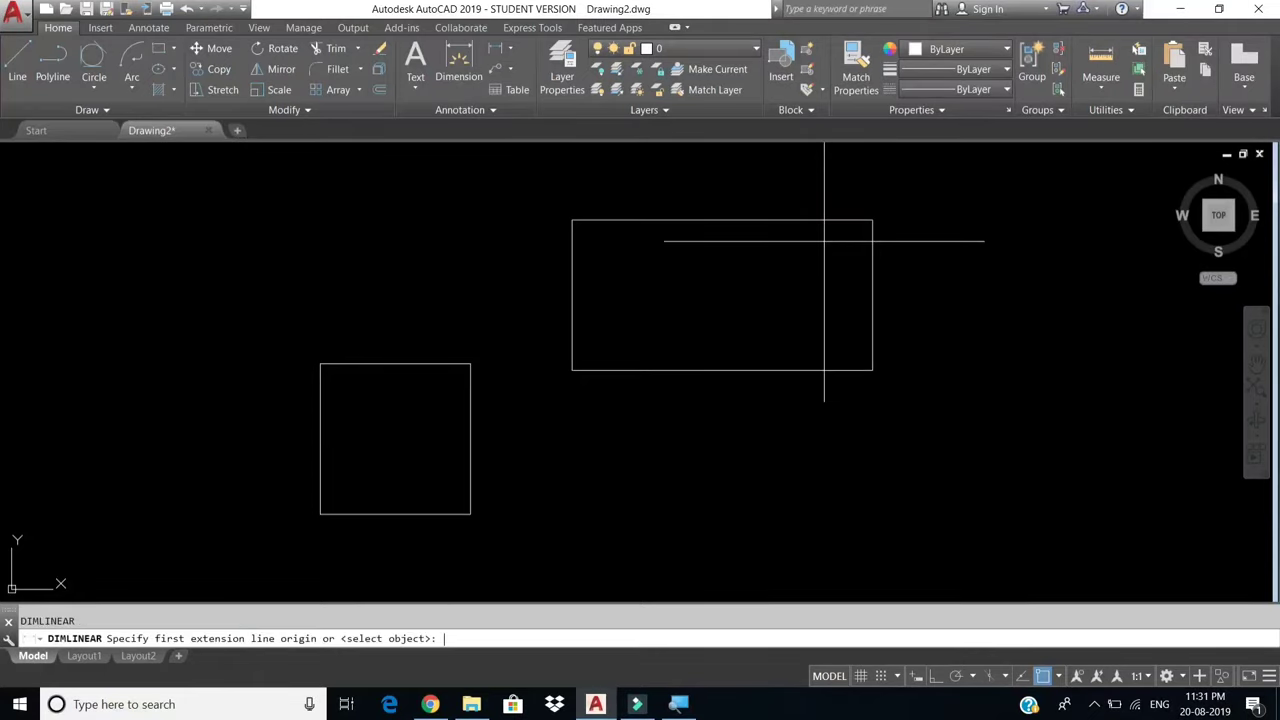
{"action": "left_click", "coordinate": [872, 220]}
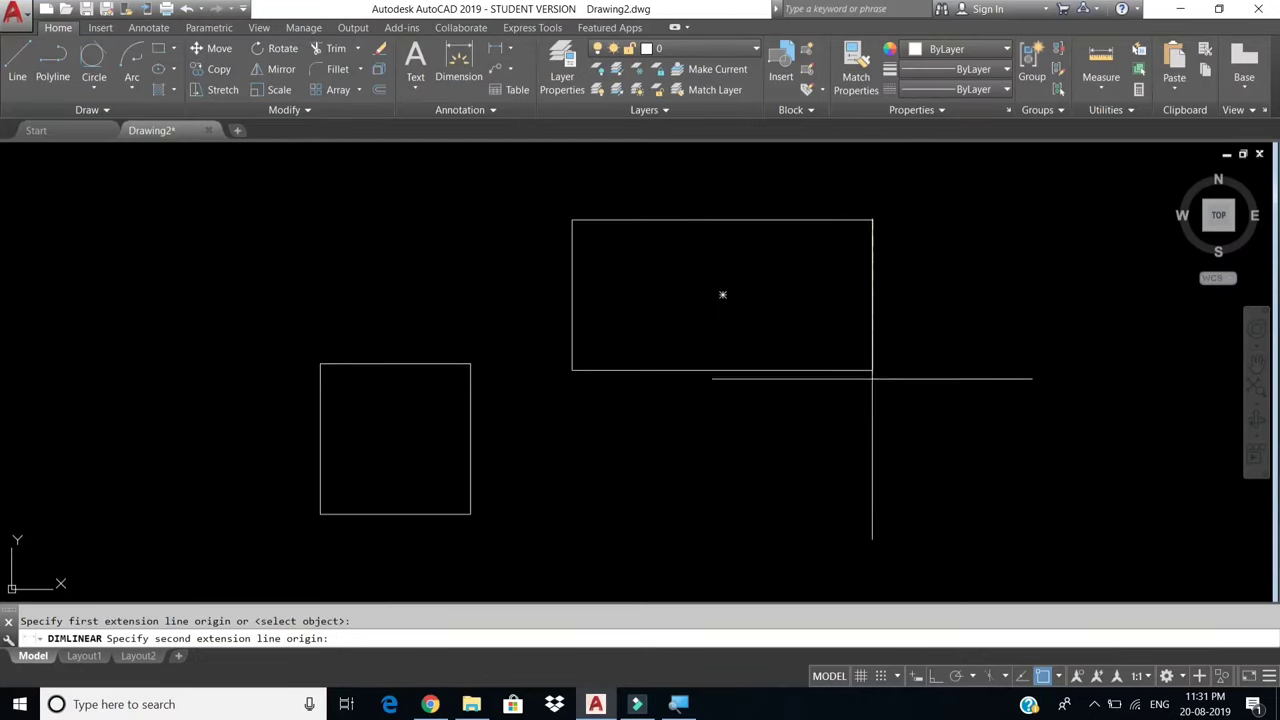
{"action": "left_click", "coordinate": [872, 370]}
{"action": "left_click", "coordinate": [940, 365]}
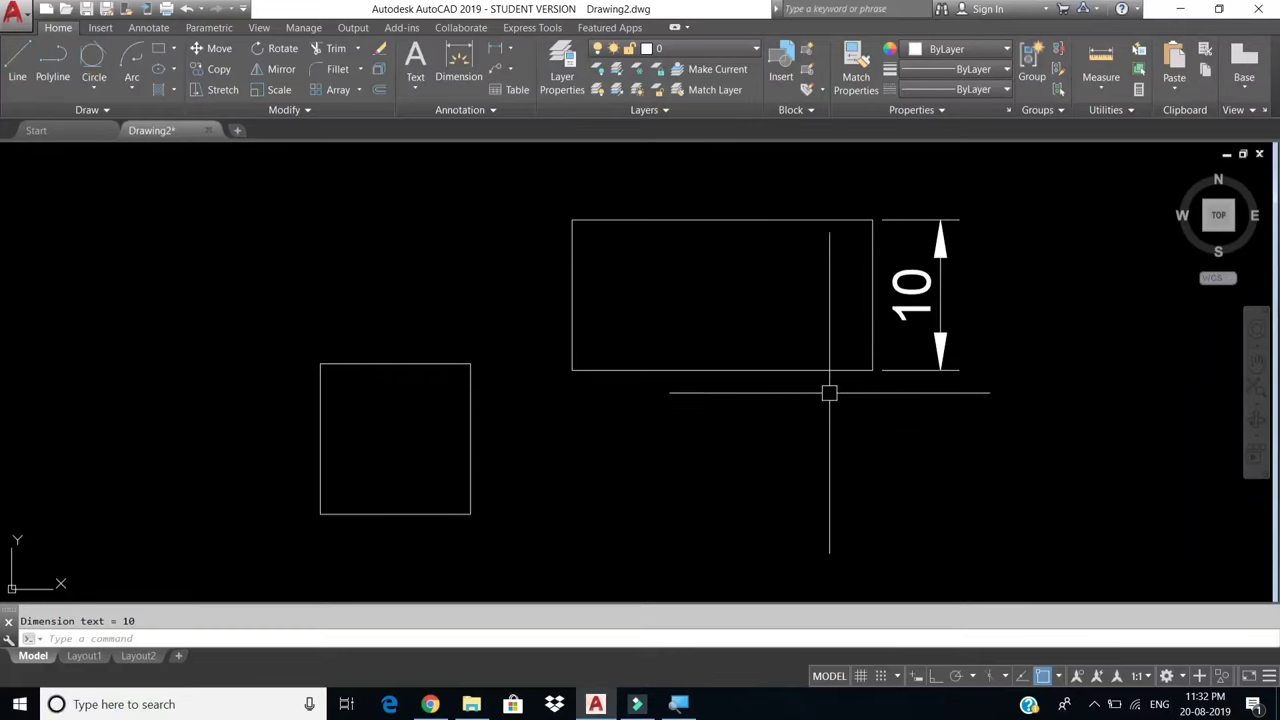
Check the rectangle's 200 area in Properties, then erase all objects.
{"action": "left_click", "coordinate": [779, 370]}
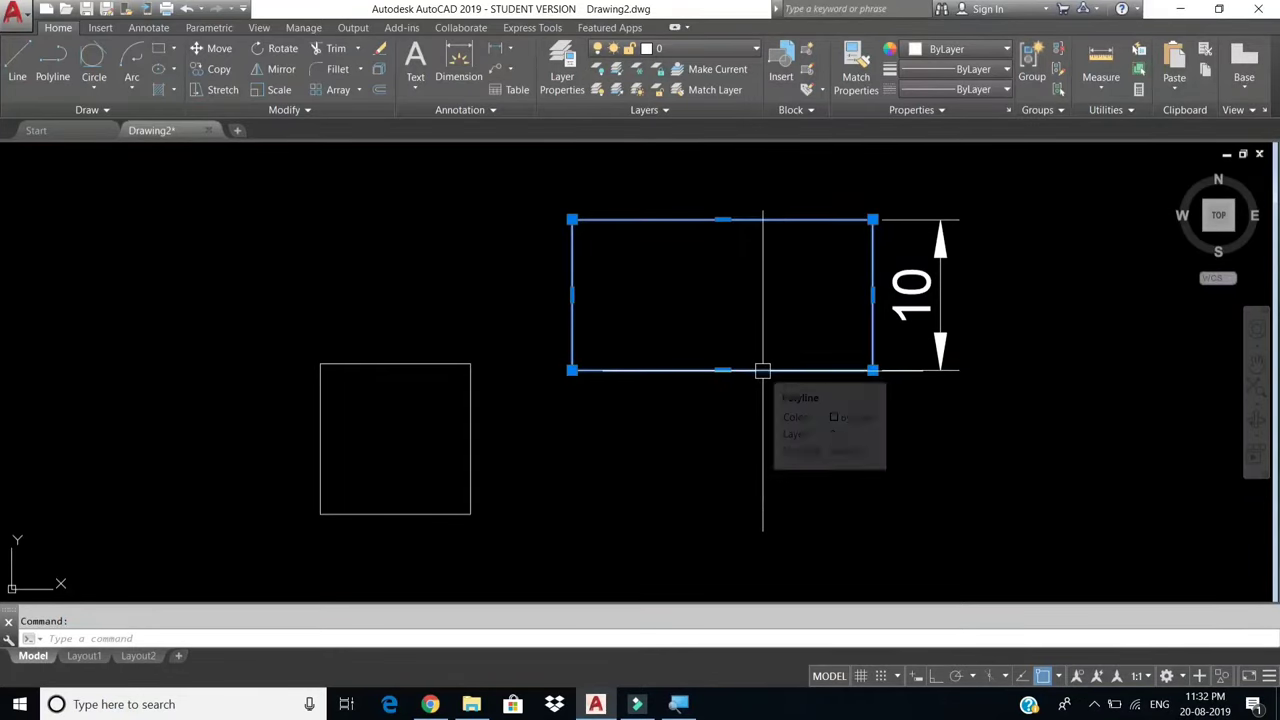
{"action": "right_click", "coordinate": [762, 370]}
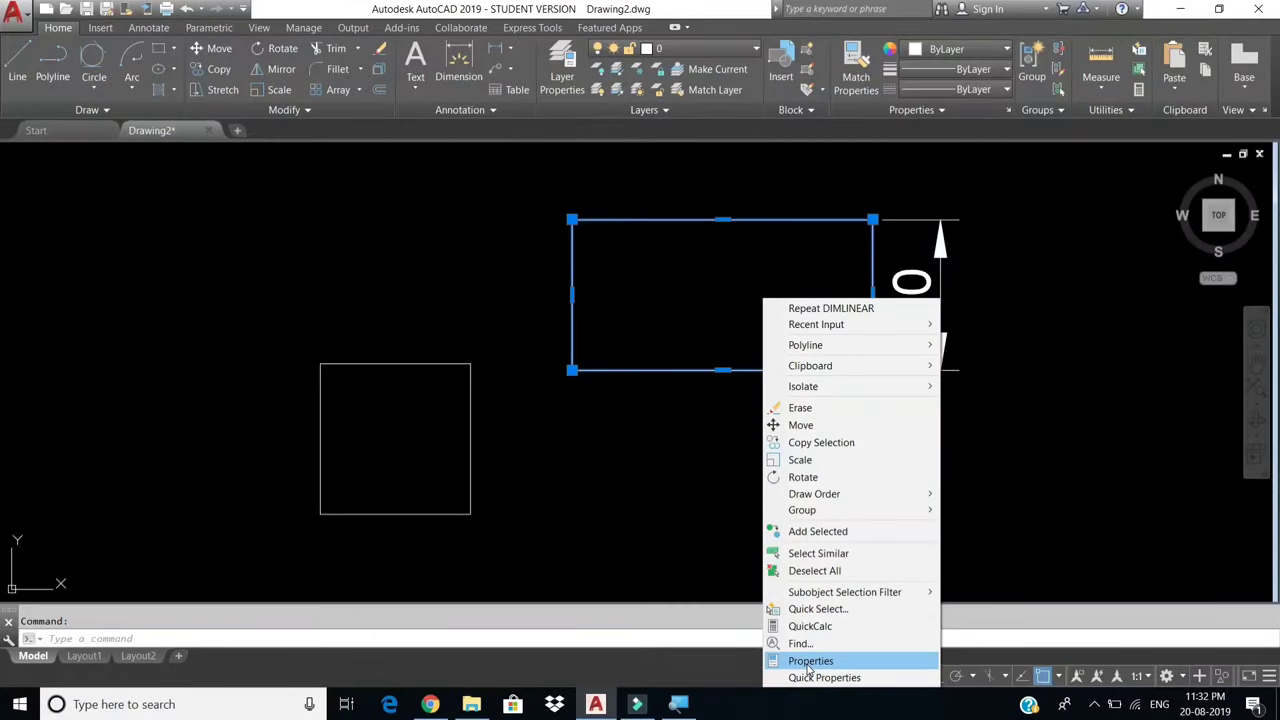
{"action": "left_click", "coordinate": [808, 661]}
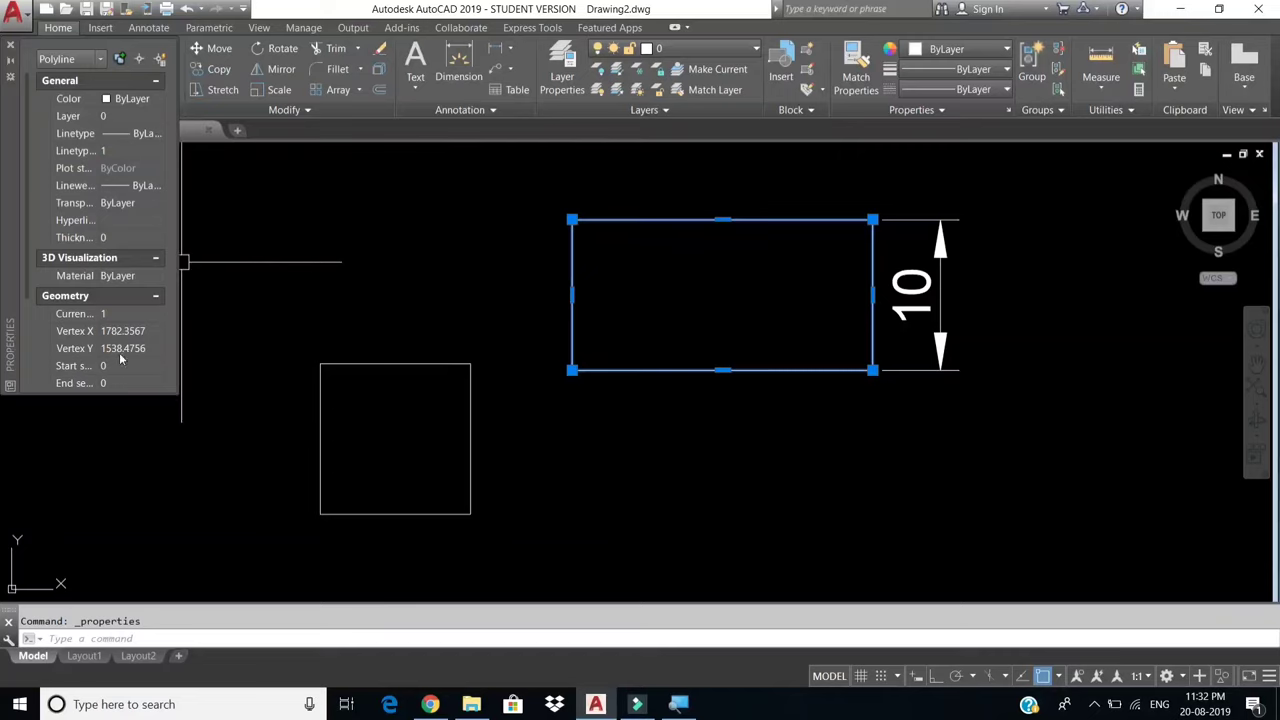
{"action": "mouse_move", "coordinate": [100, 240]}
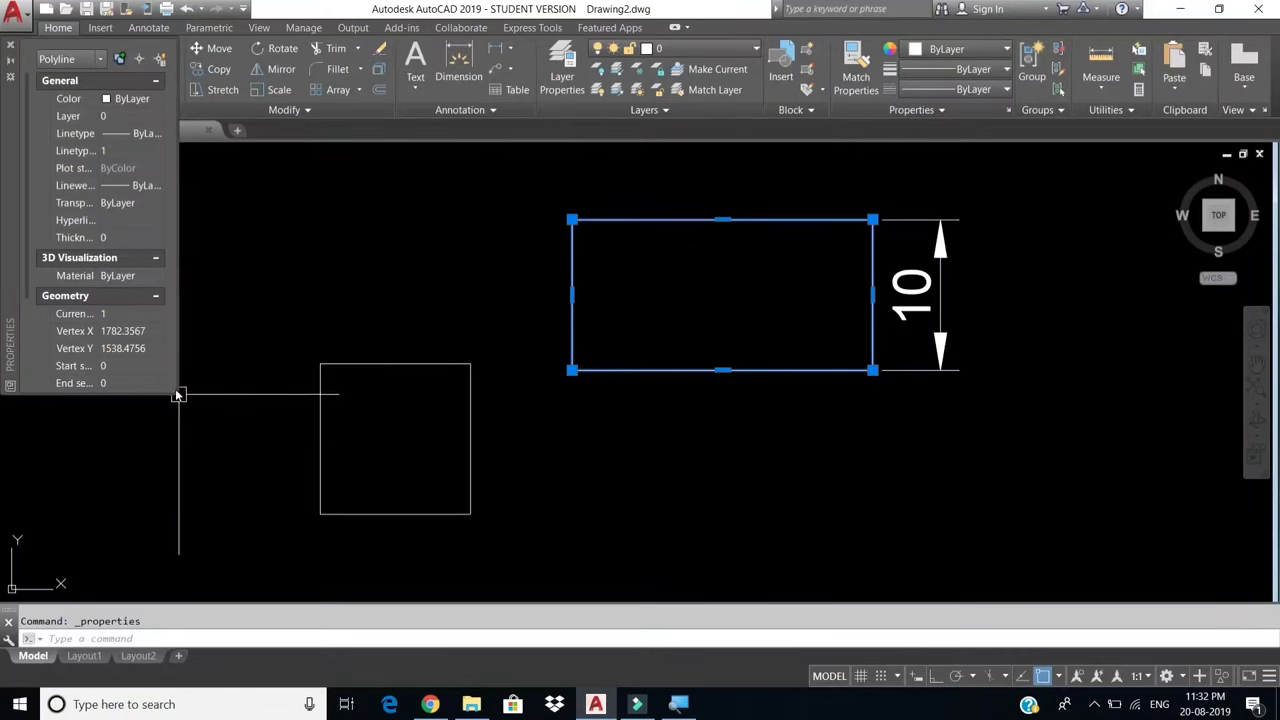
{"action": "mouse_move", "coordinate": [177, 395]}
{"action": "left_mouse_down"}
{"action": "mouse_move", "coordinate": [218, 487]}
{"action": "mouse_move", "coordinate": [286, 562]}
{"action": "left_mouse_up"}
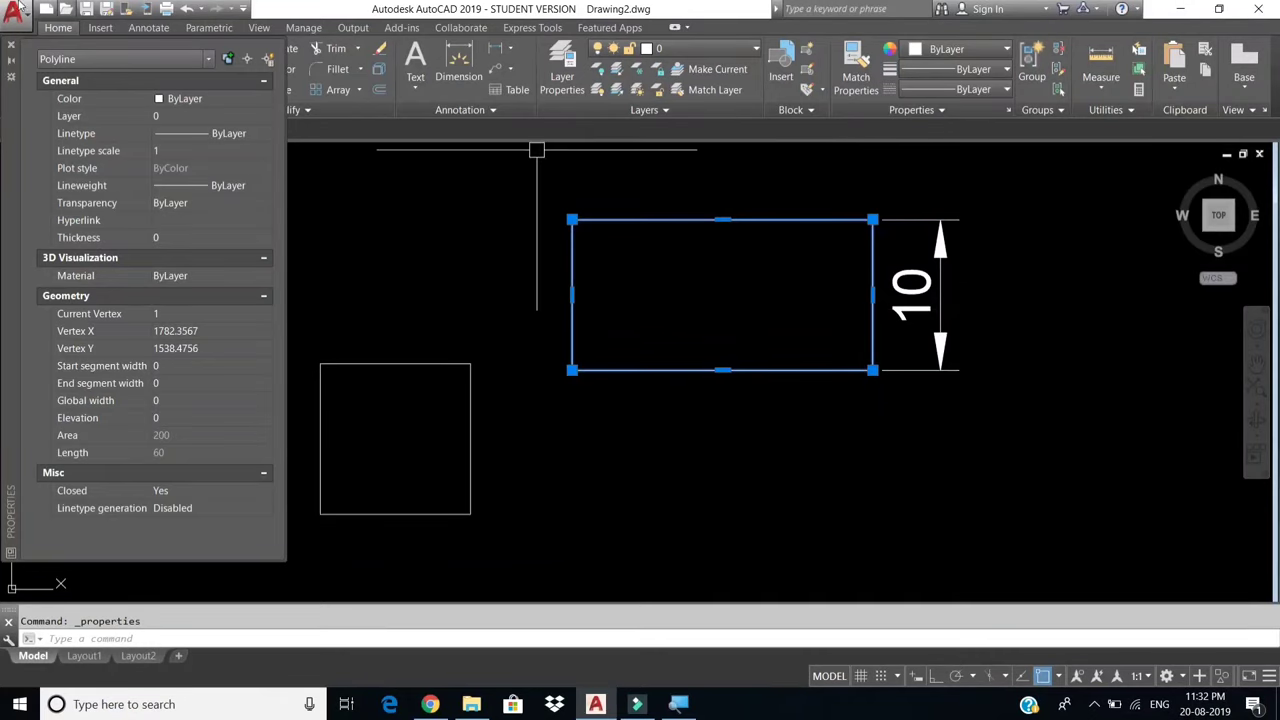
{"action": "left_click", "coordinate": [12, 46]}
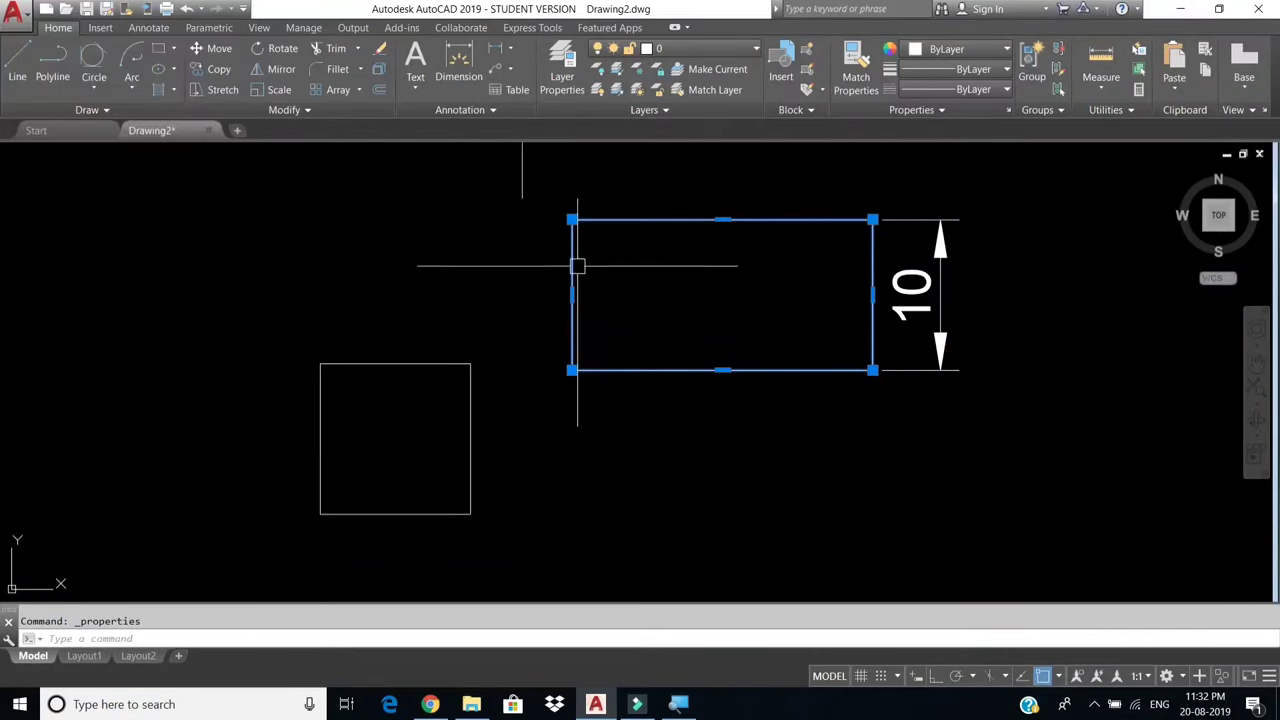
{"action": "key", "text": "ctrl+a"}
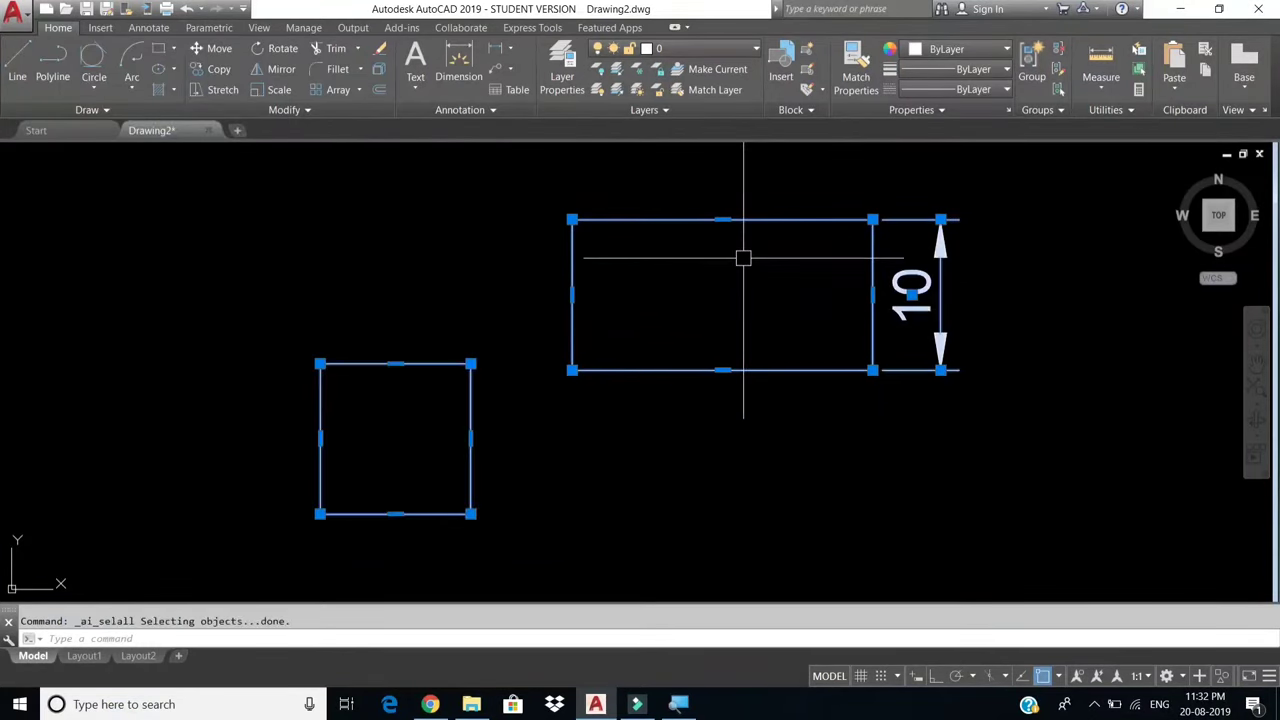
{"action": "key", "text": "Delete"}
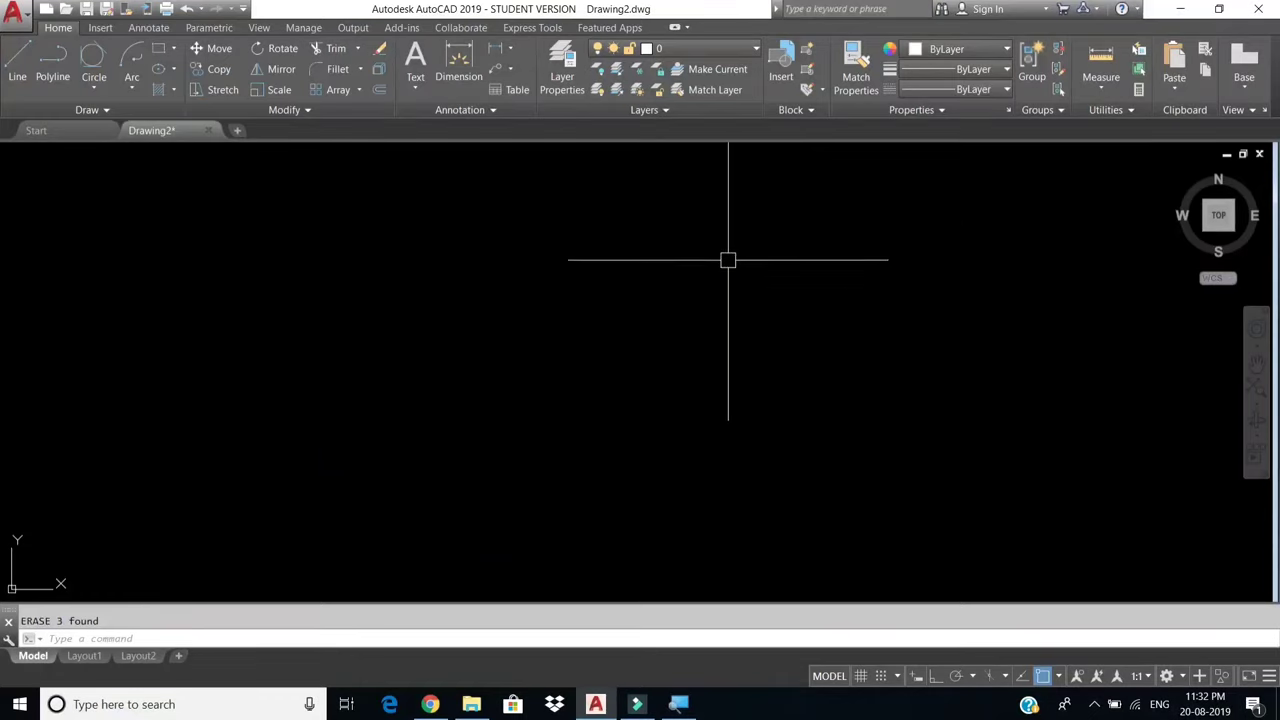
Draw a rectangle rotated 45 degrees using the Rotation option.
{"action": "left_click", "coordinate": [158, 50]}
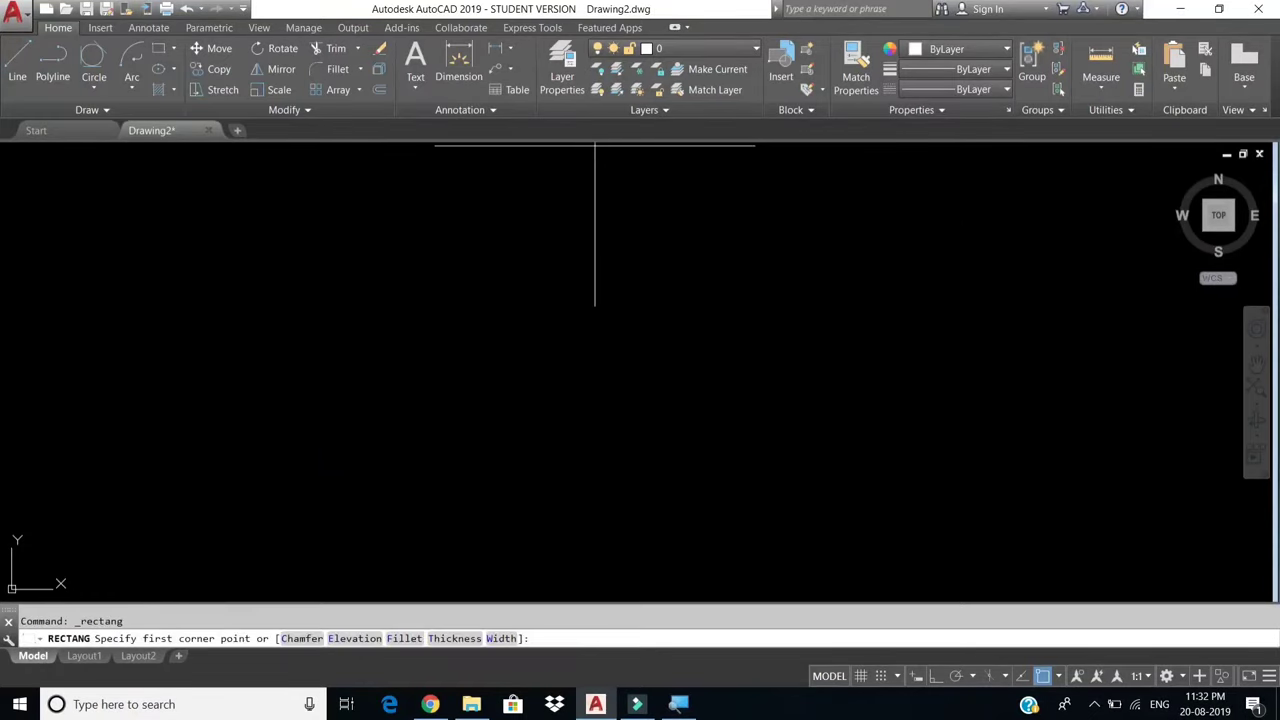
{"action": "left_click", "coordinate": [377, 284]}
{"action": "type", "text": "R"}
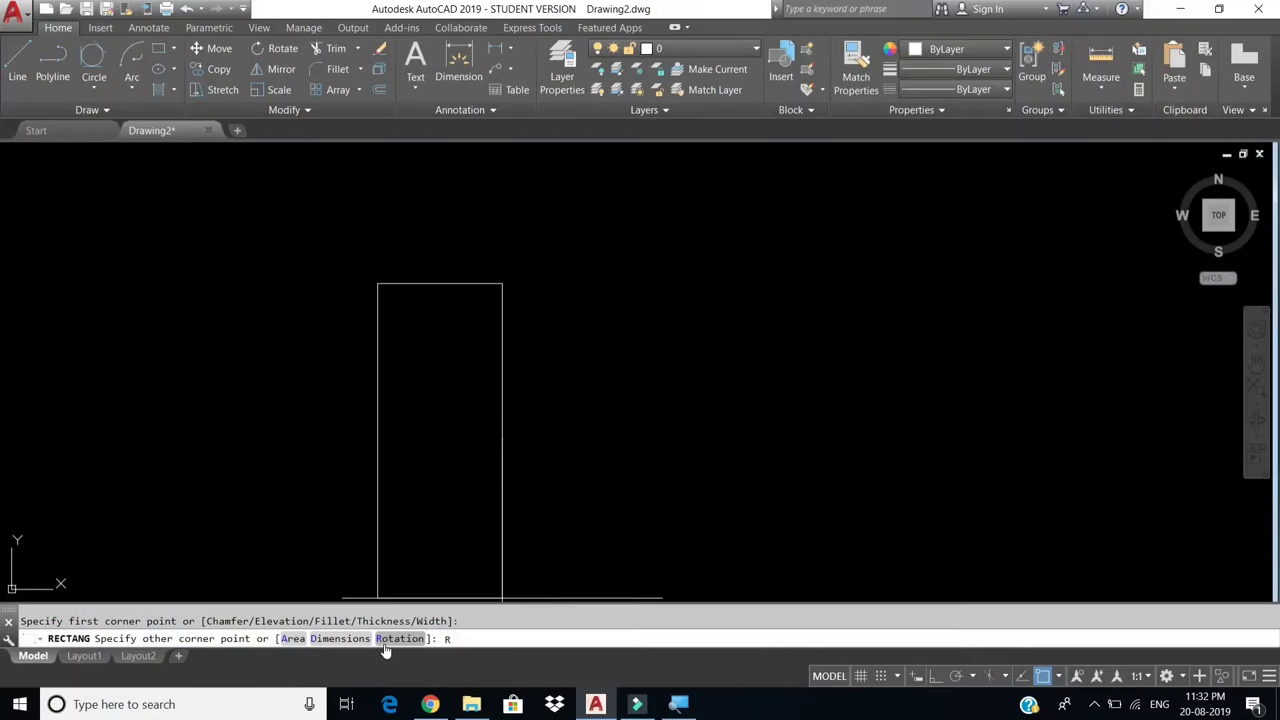
{"action": "key", "text": "Return"}
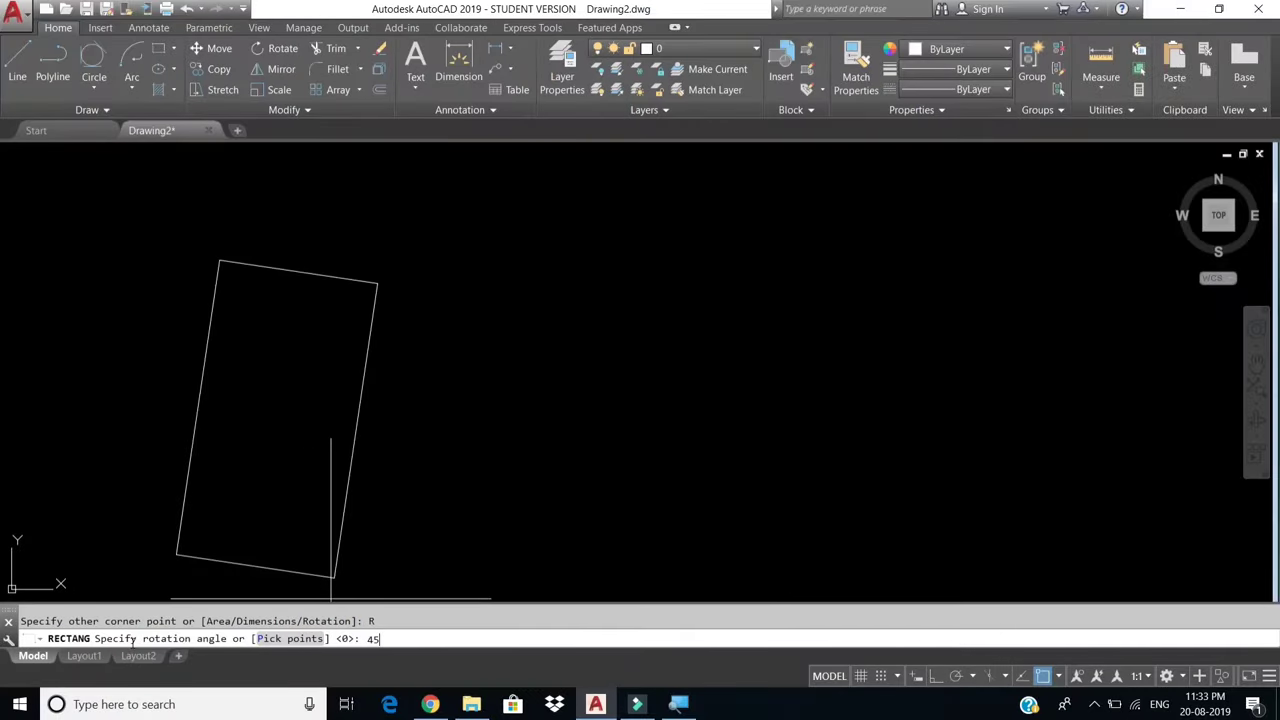
{"action": "key", "text": "Return"}
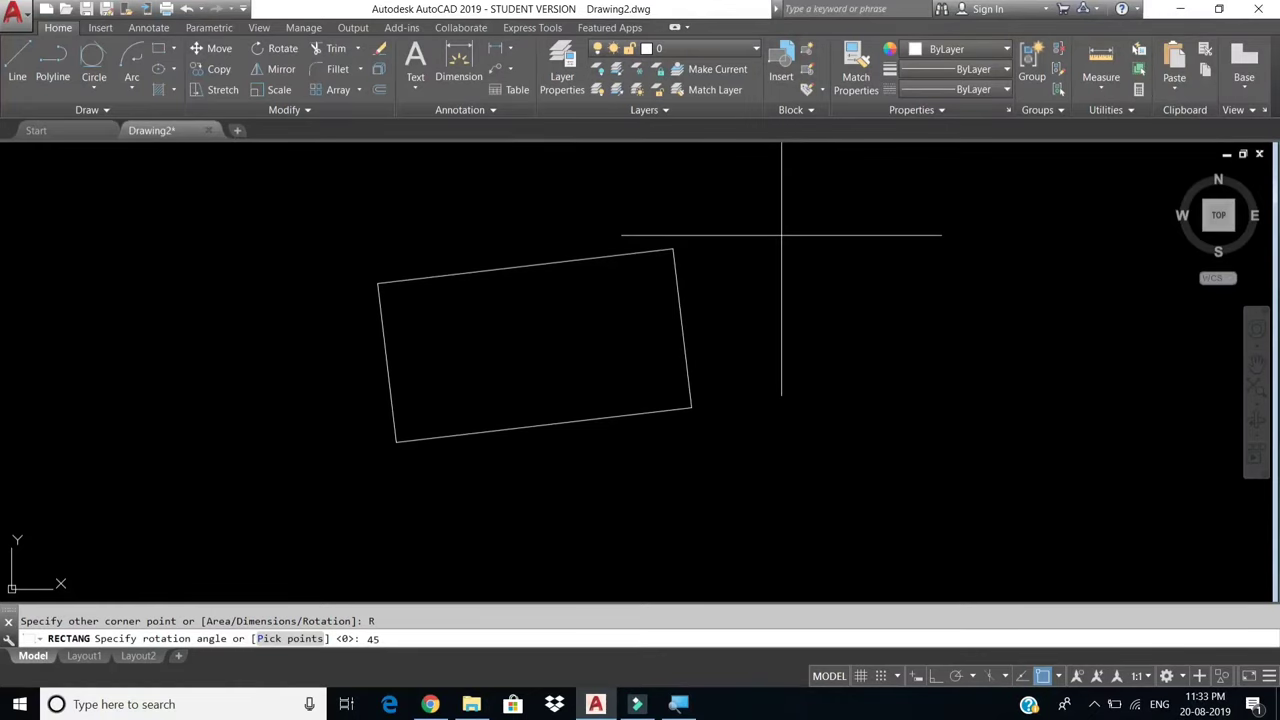
{"action": "key", "text": "Return"}
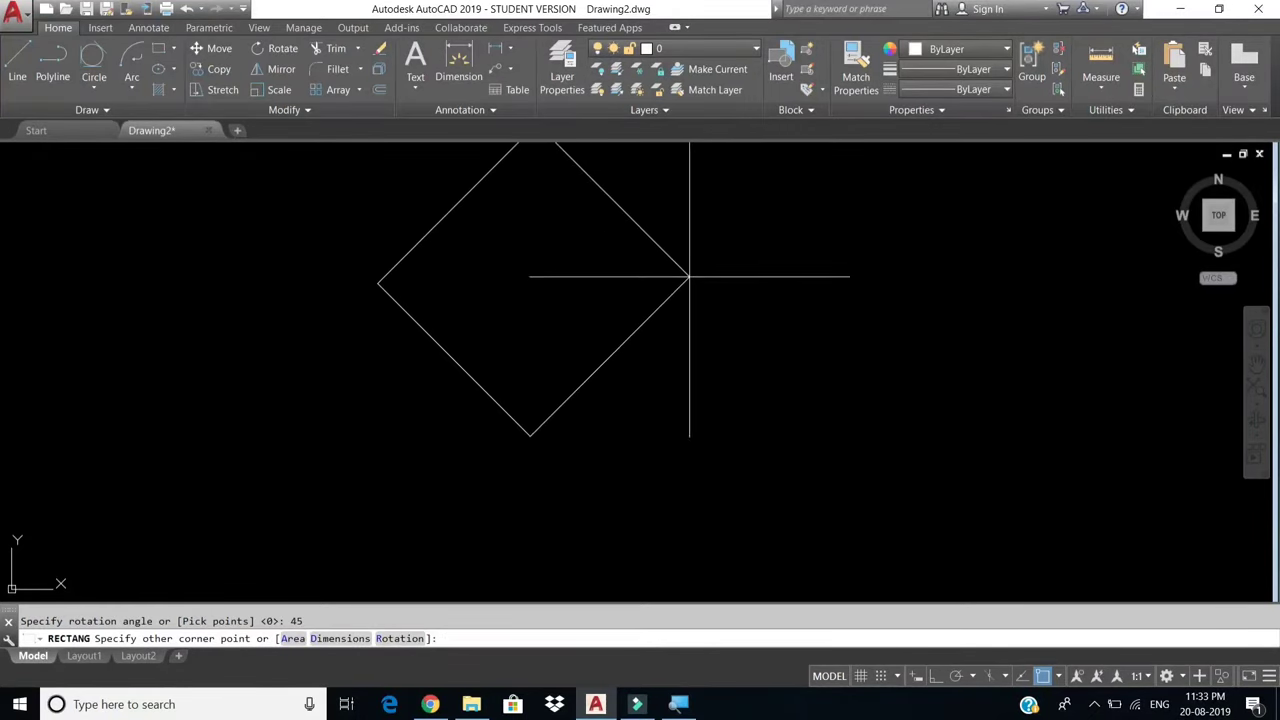
{"action": "left_click", "coordinate": [657, 258]}
Draw two more 45° rotated rectangles to the left of the first.
{"action": "key", "text": "Return"}
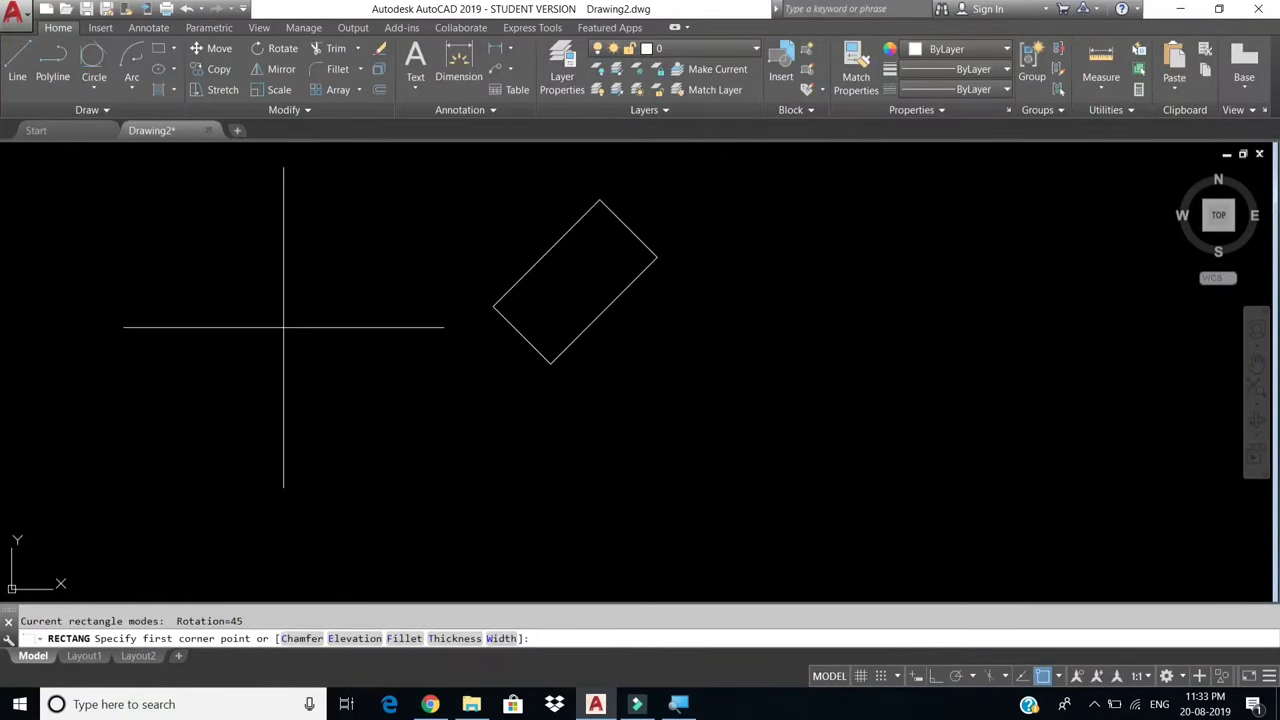
{"action": "left_click", "coordinate": [255, 312]}
{"action": "left_click", "coordinate": [409, 258]}
{"action": "key", "text": "Return"}
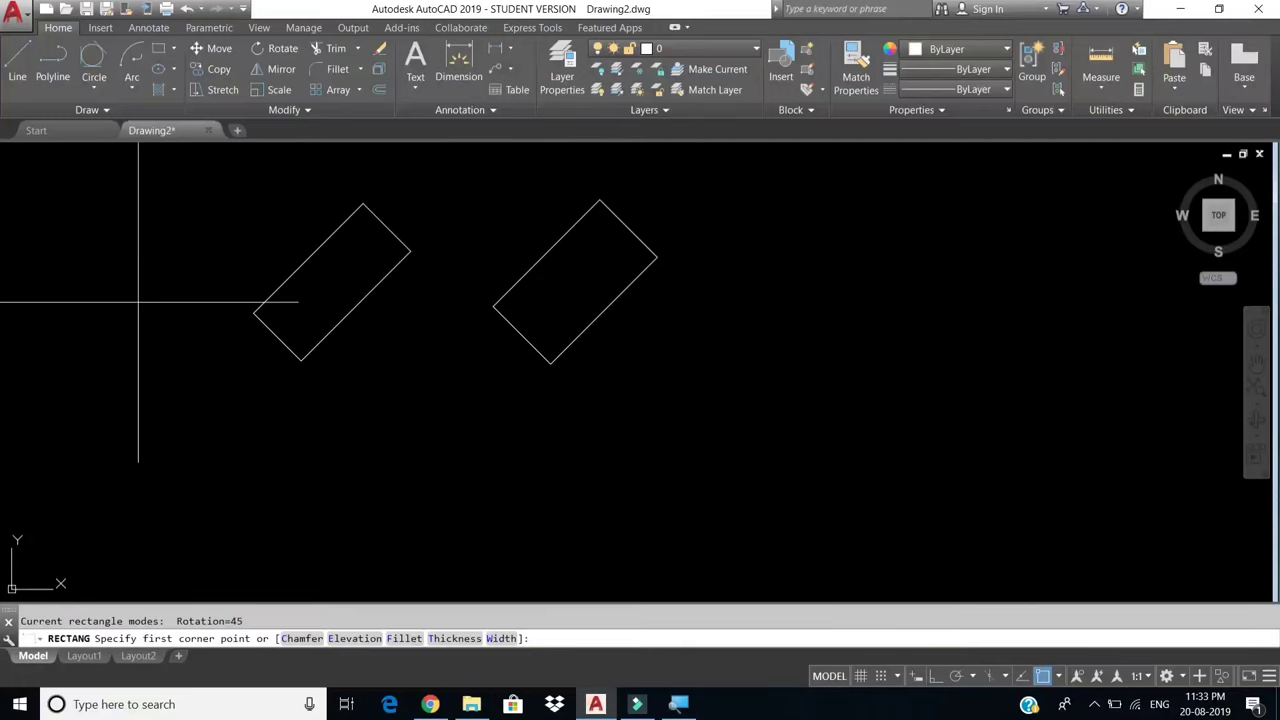
{"action": "left_click", "coordinate": [137, 298]}
{"action": "left_click", "coordinate": [252, 259]}
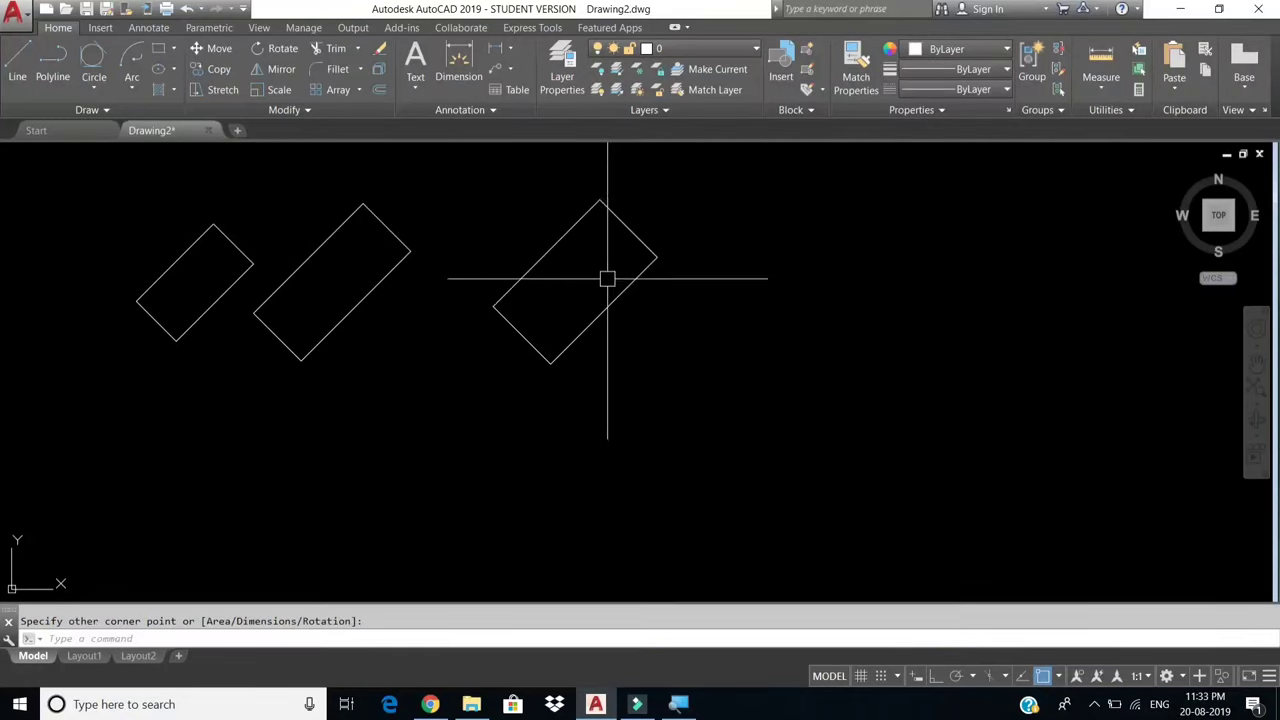
{"action": "scroll", "coordinate": [612, 266], "scroll_direction": "up", "scroll_amount": 2}
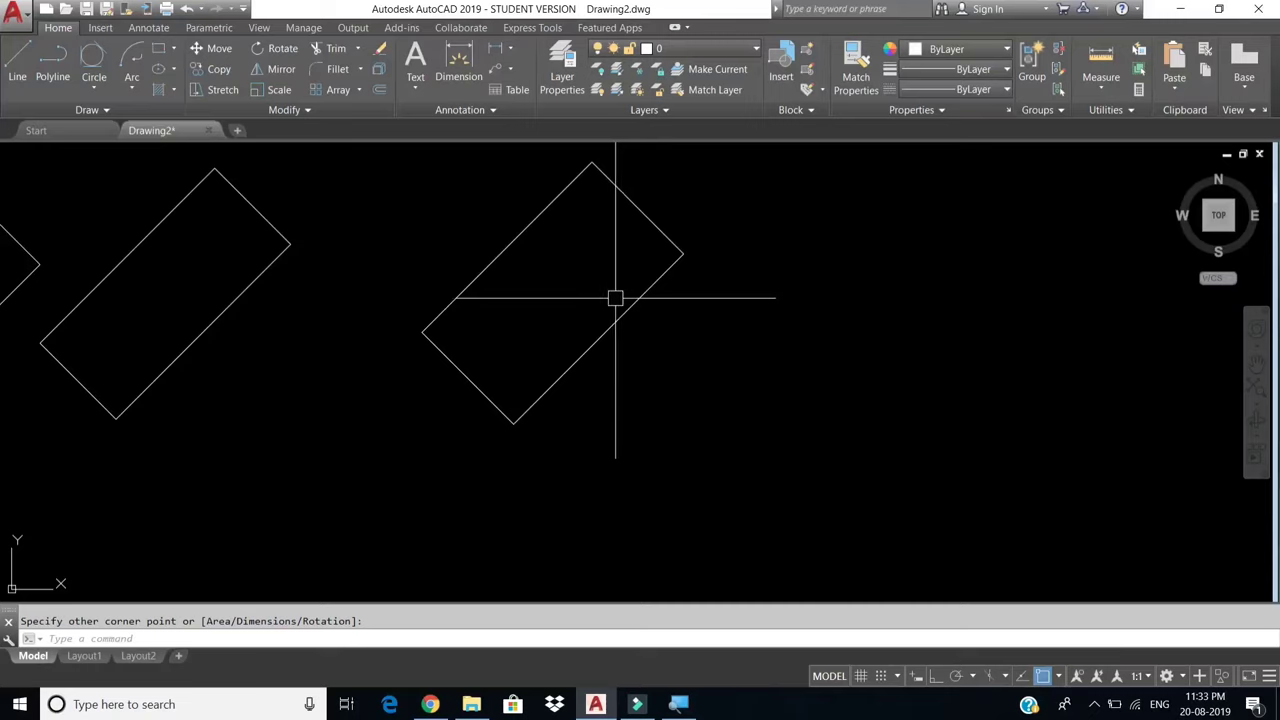
{"action": "scroll", "coordinate": [614, 305], "scroll_direction": "up", "scroll_amount": 2}
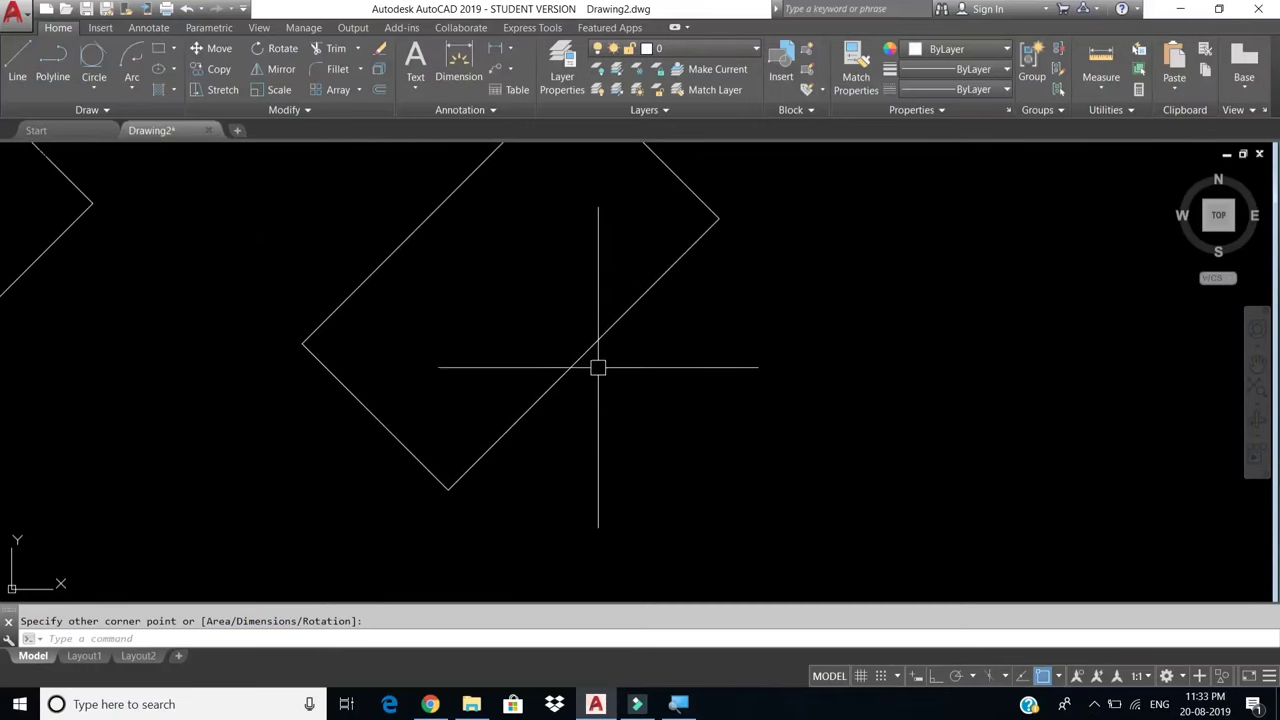
Draw a horizontal polyline from the rectangle's bottom corner with Ortho on.
{"action": "mouse_move", "coordinate": [602, 325]}
{"action": "type", "text": "pl"}
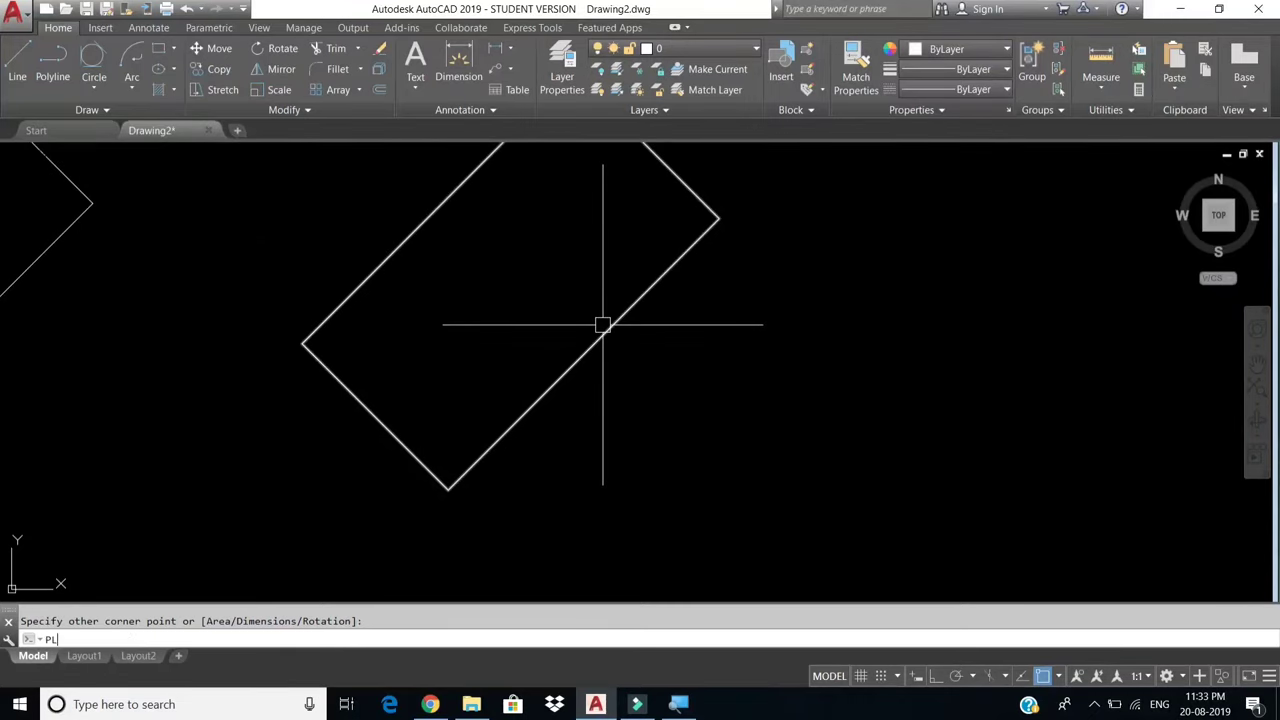
{"action": "key", "text": "Return"}
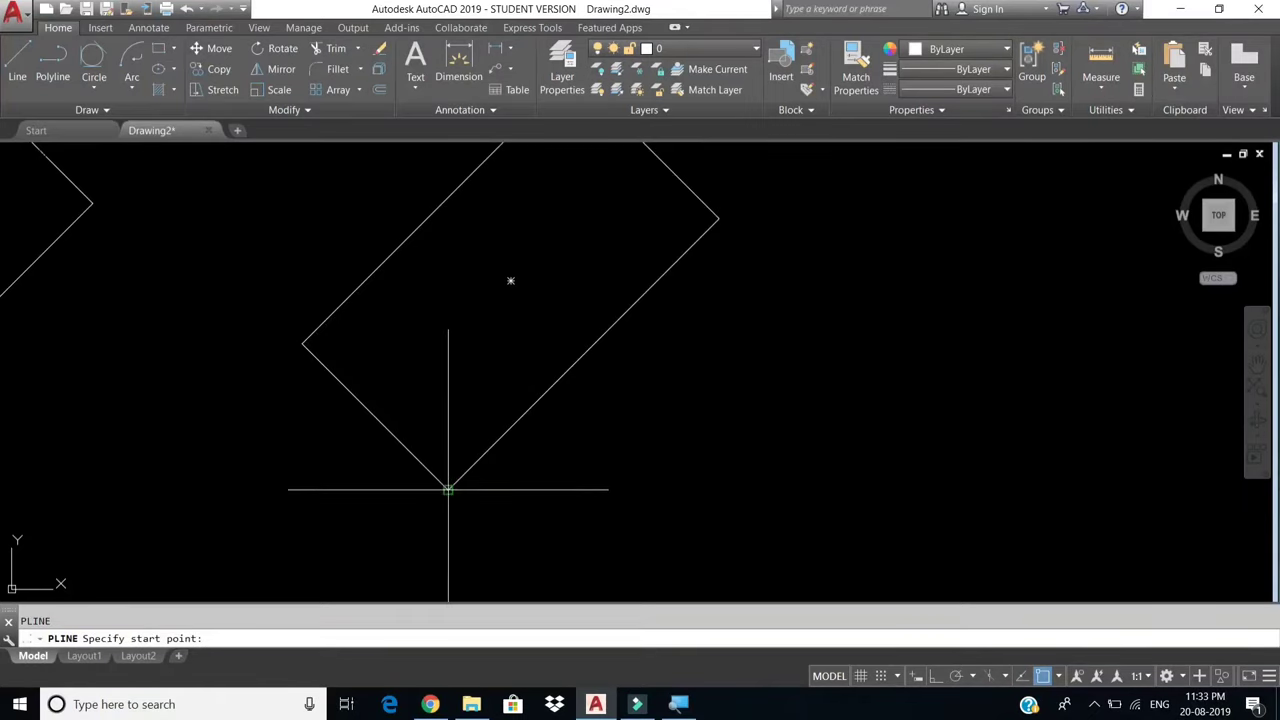
{"action": "left_click", "coordinate": [449, 489]}
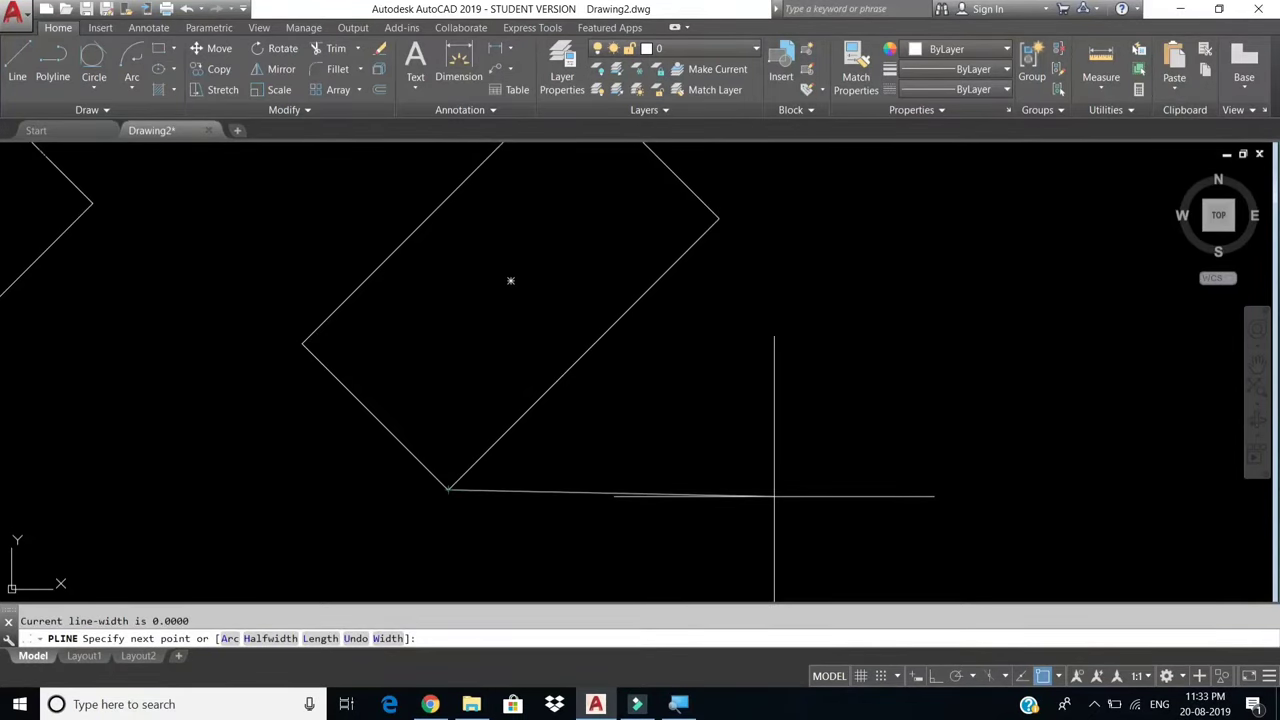
{"action": "key", "text": "F8"}
{"action": "left_click", "coordinate": [855, 489]}
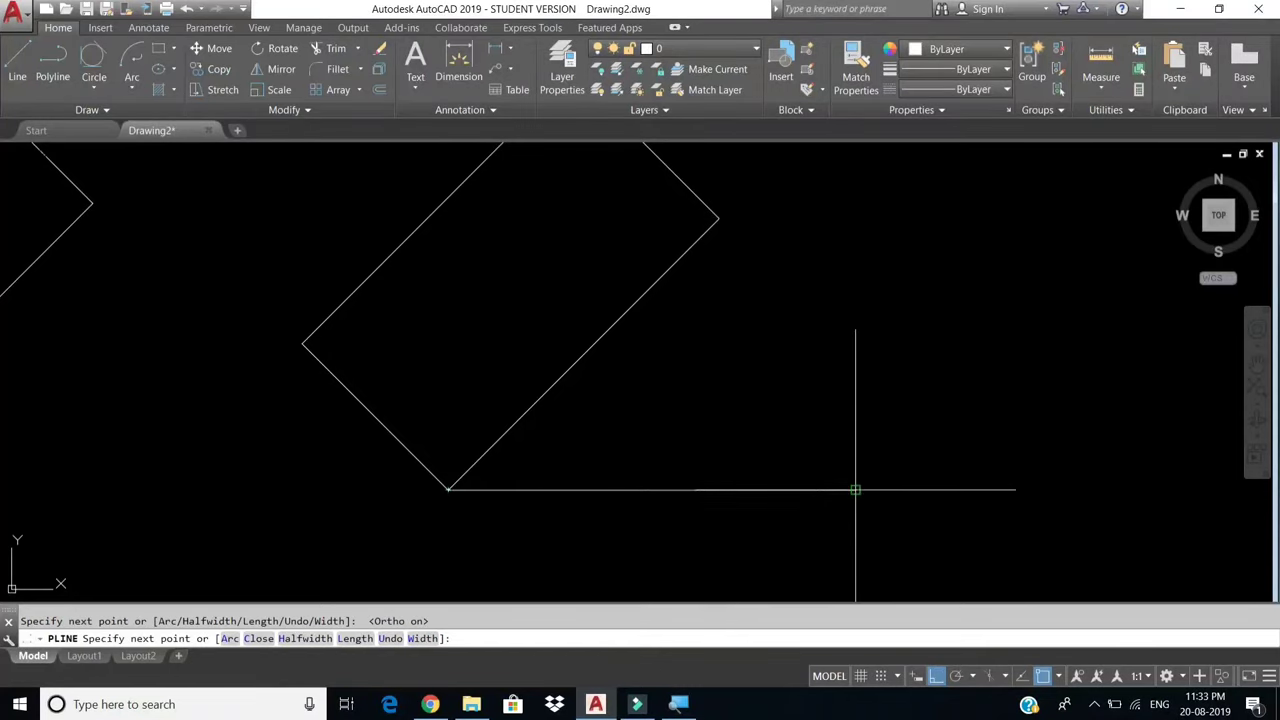
{"action": "key", "text": "Escape"}
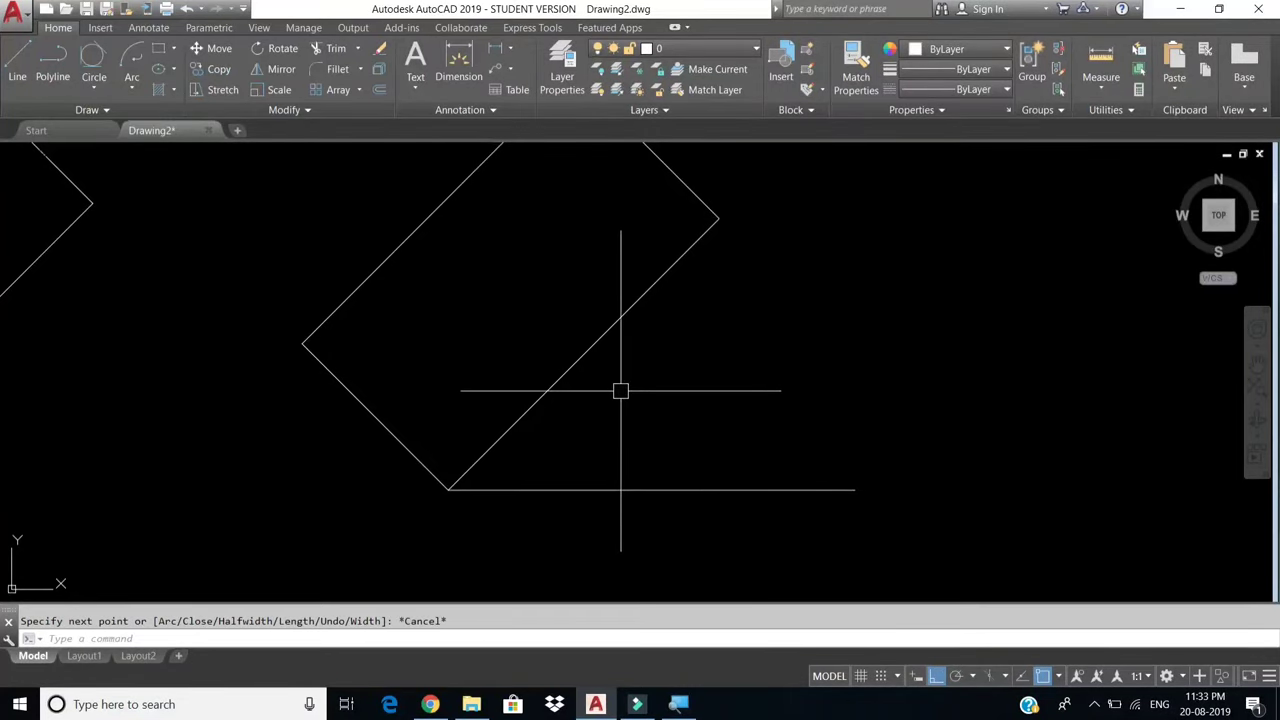
Dimension the angle between the horizontal line and slanted edge, showing 45°.
{"action": "type", "text": "DAN"}
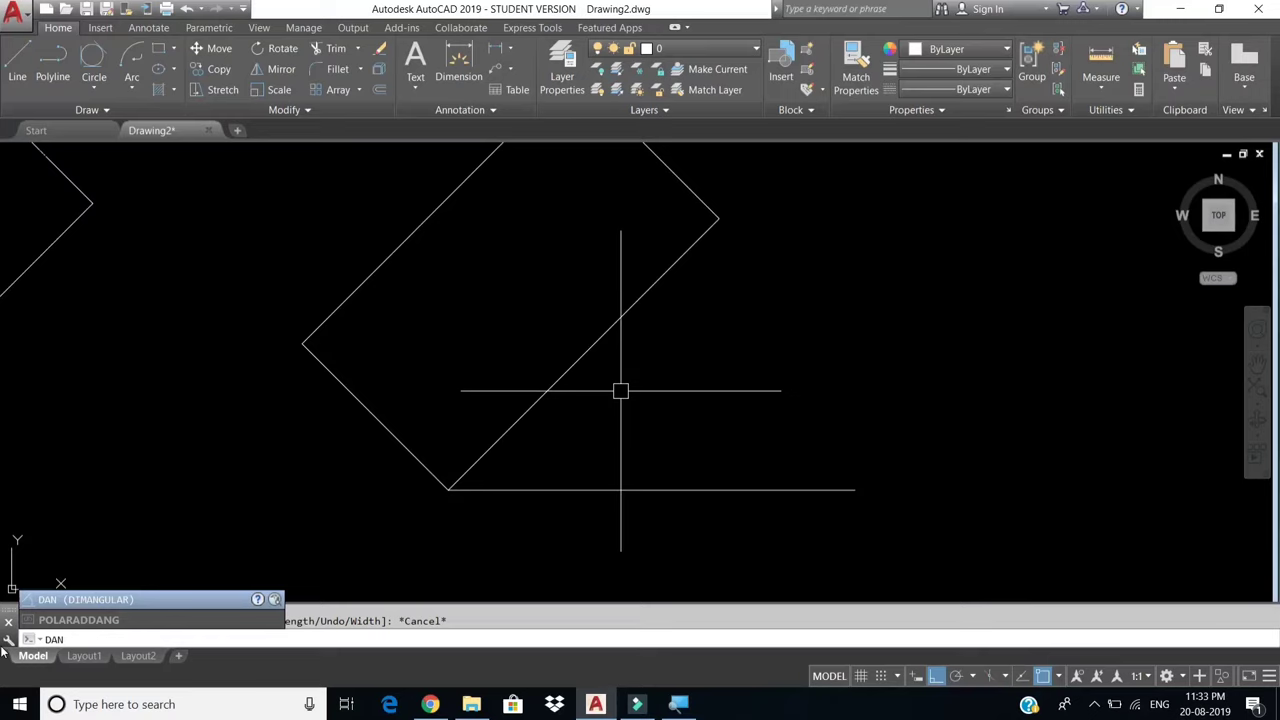
{"action": "key", "text": "Return"}
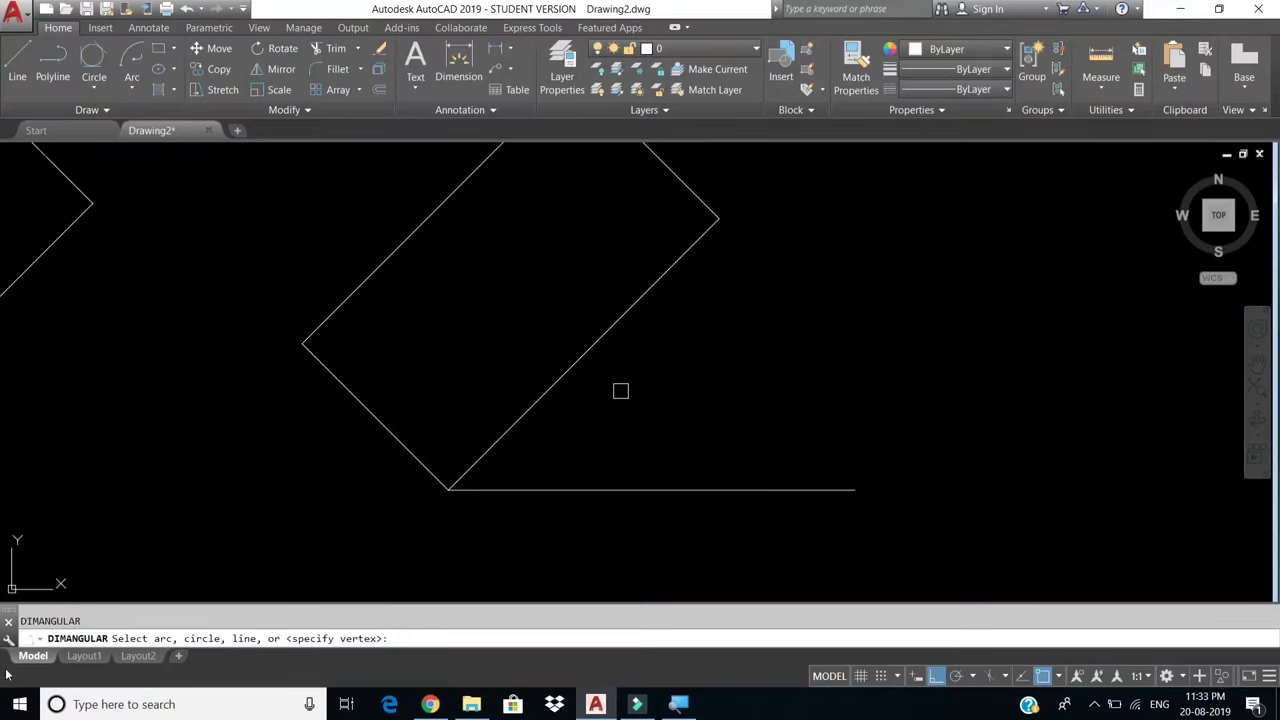
{"action": "left_click", "coordinate": [633, 491]}
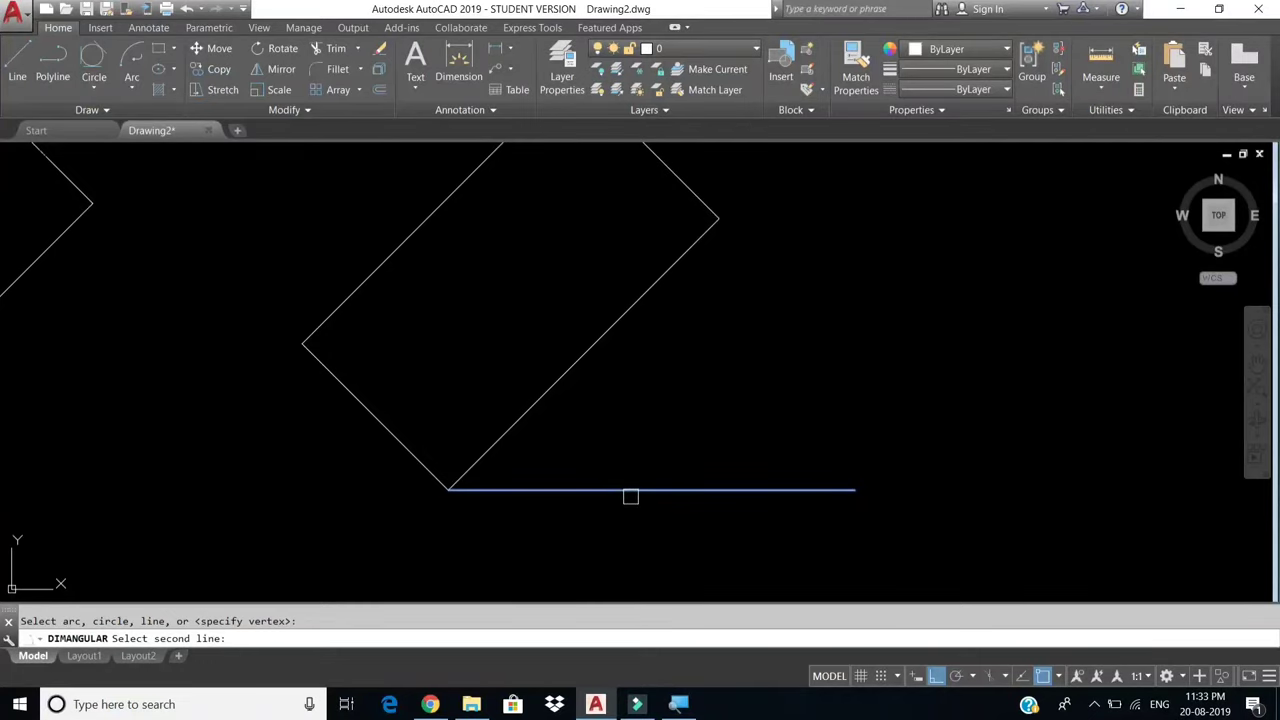
{"action": "left_click", "coordinate": [567, 372]}
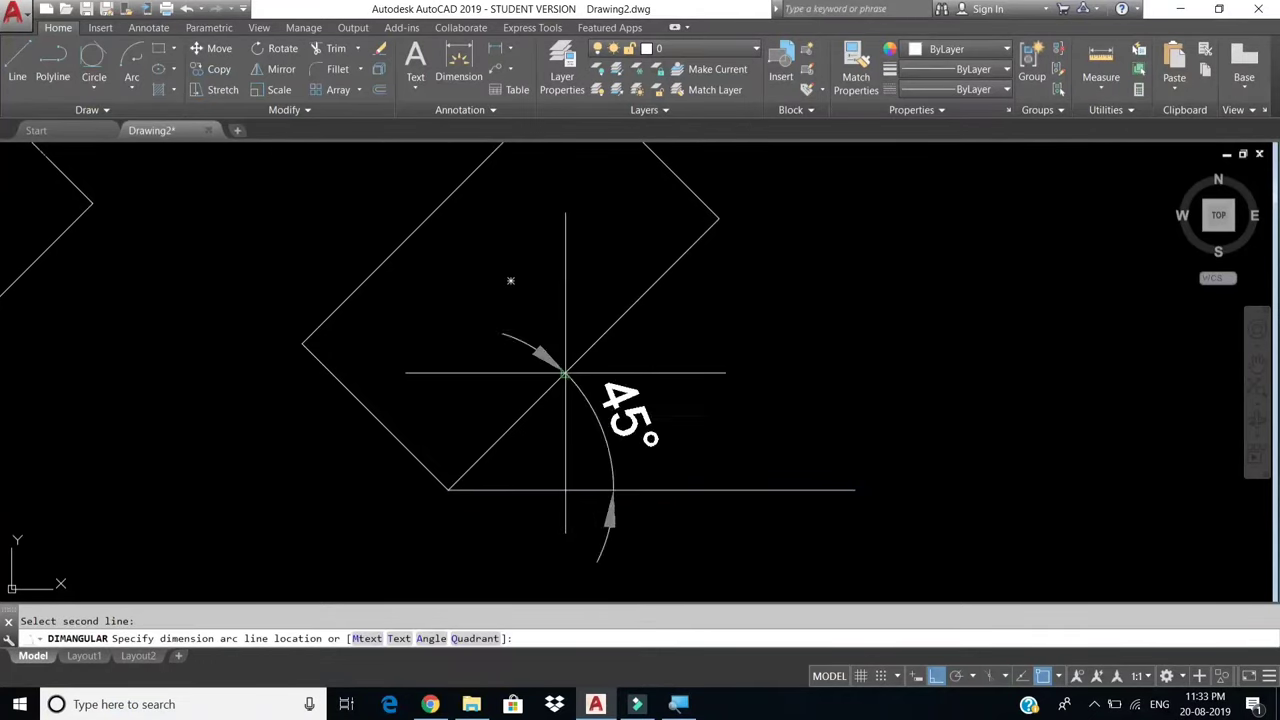
{"action": "left_click", "coordinate": [769, 397]}
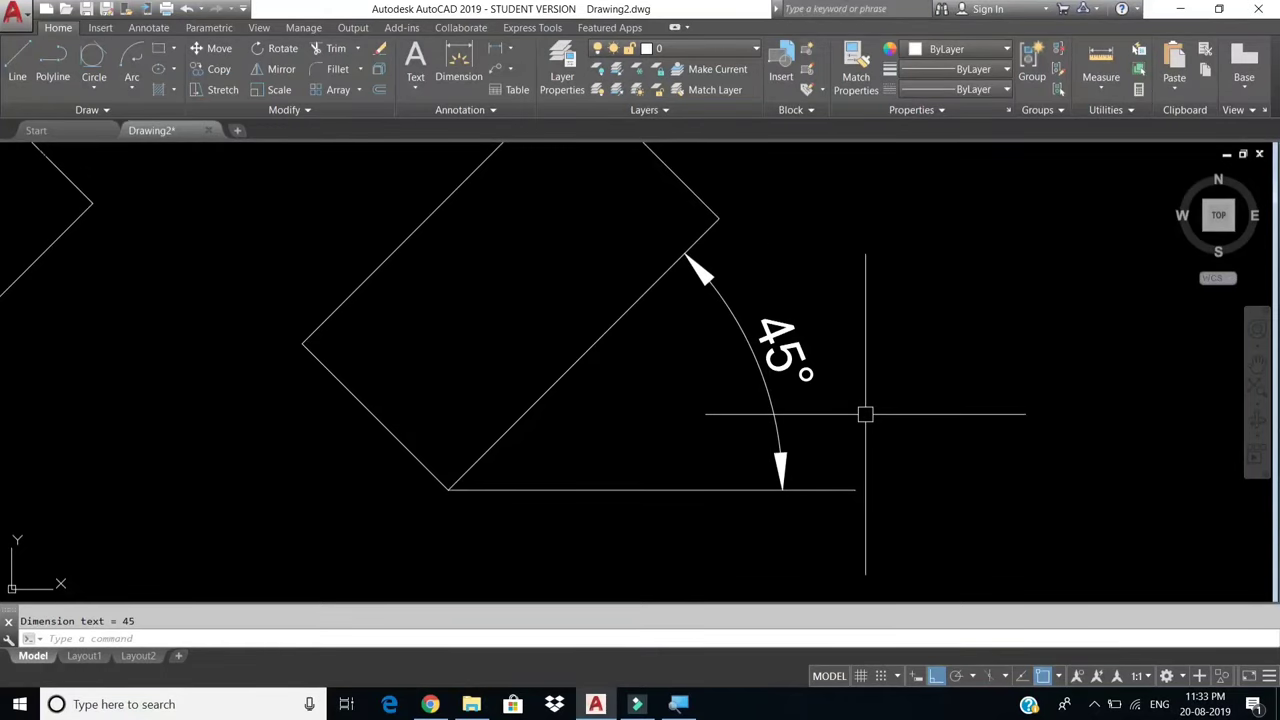
Erase every object in the drawing and start a new rectangle with REC.
{"action": "key", "text": "ctrl+a"}
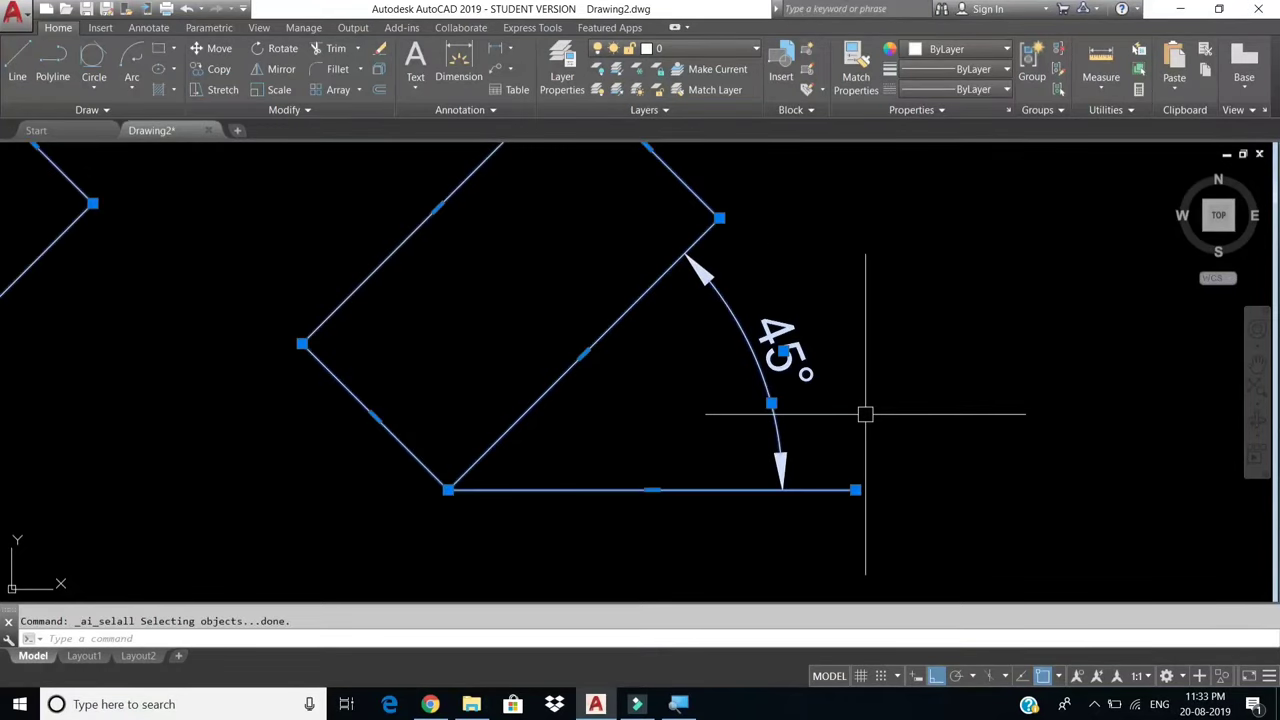
{"action": "type", "text": "E"}
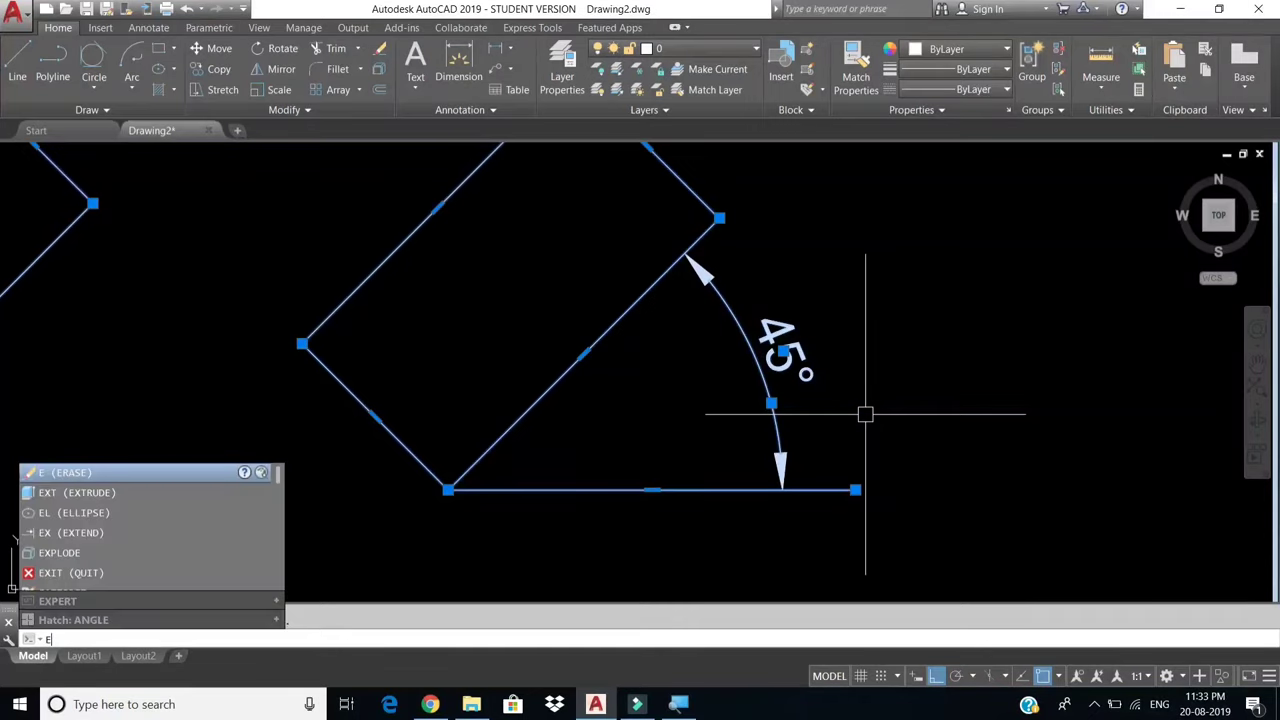
{"action": "key", "text": "Return"}
{"action": "type", "text": "rec"}
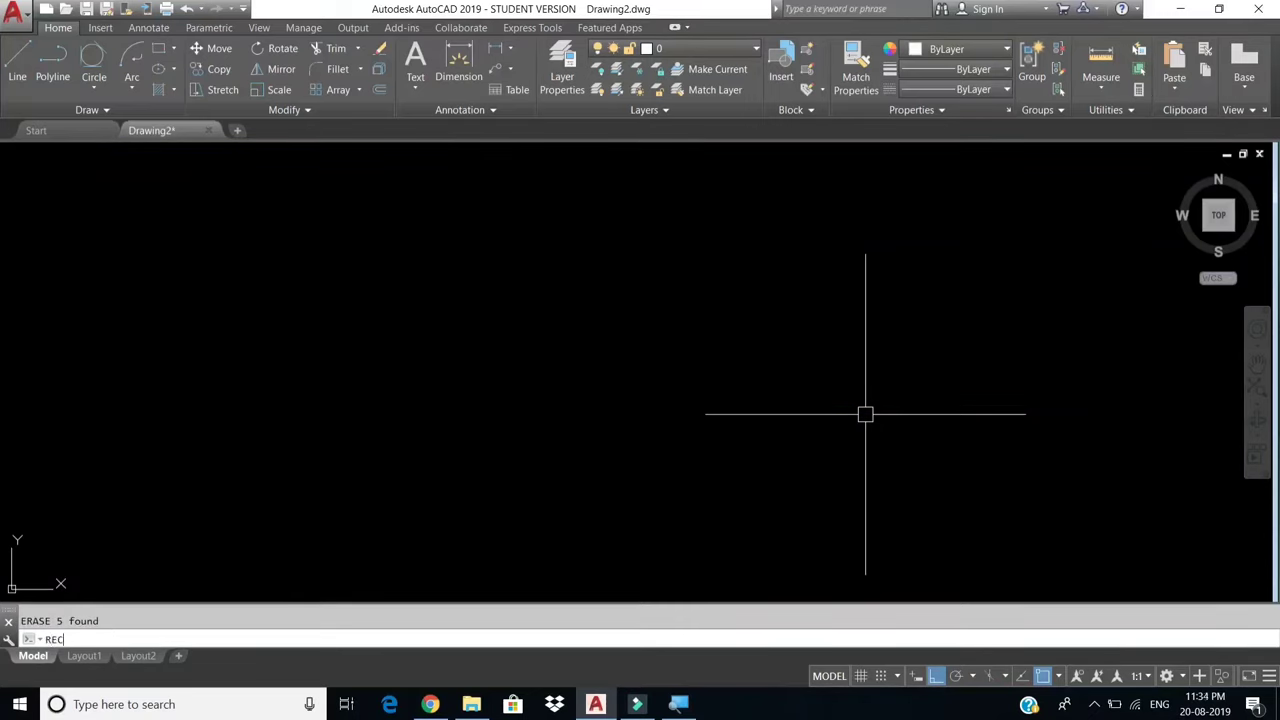
{"action": "key", "text": "Return"}
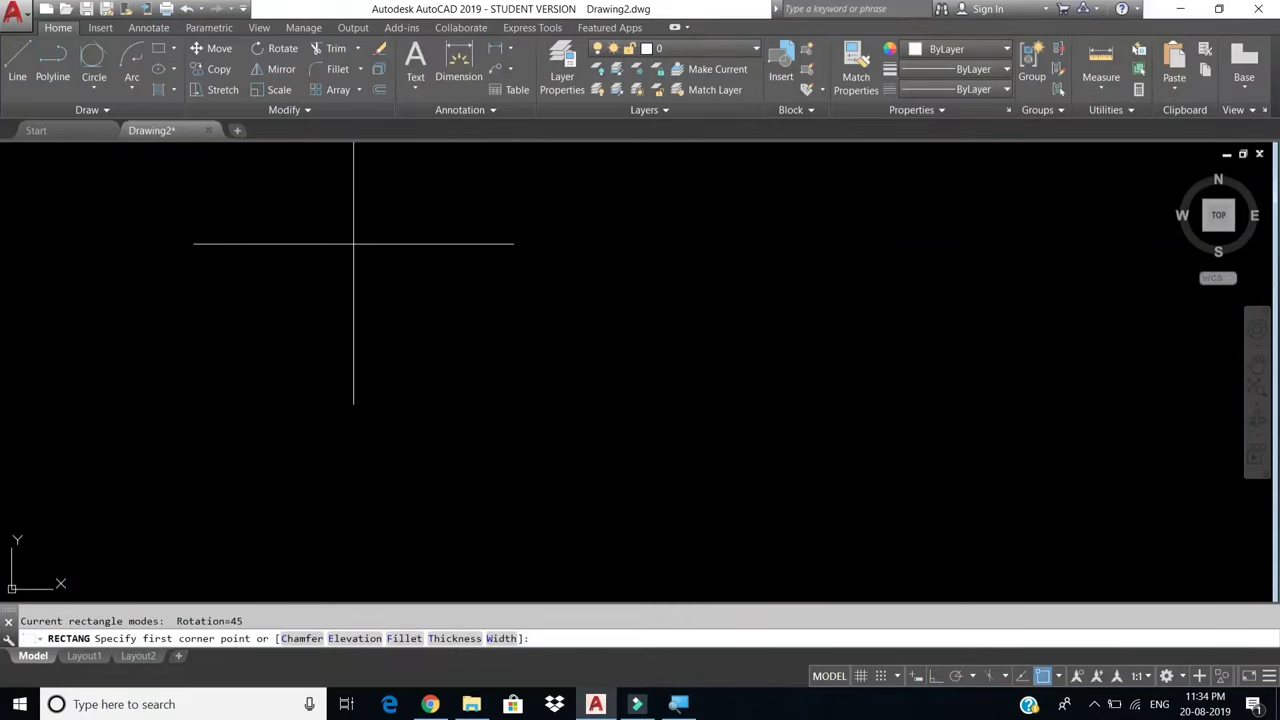
Reset rectangle rotation to 0 and draw an upright rectangle plus a small square.
{"action": "left_click", "coordinate": [354, 243]}
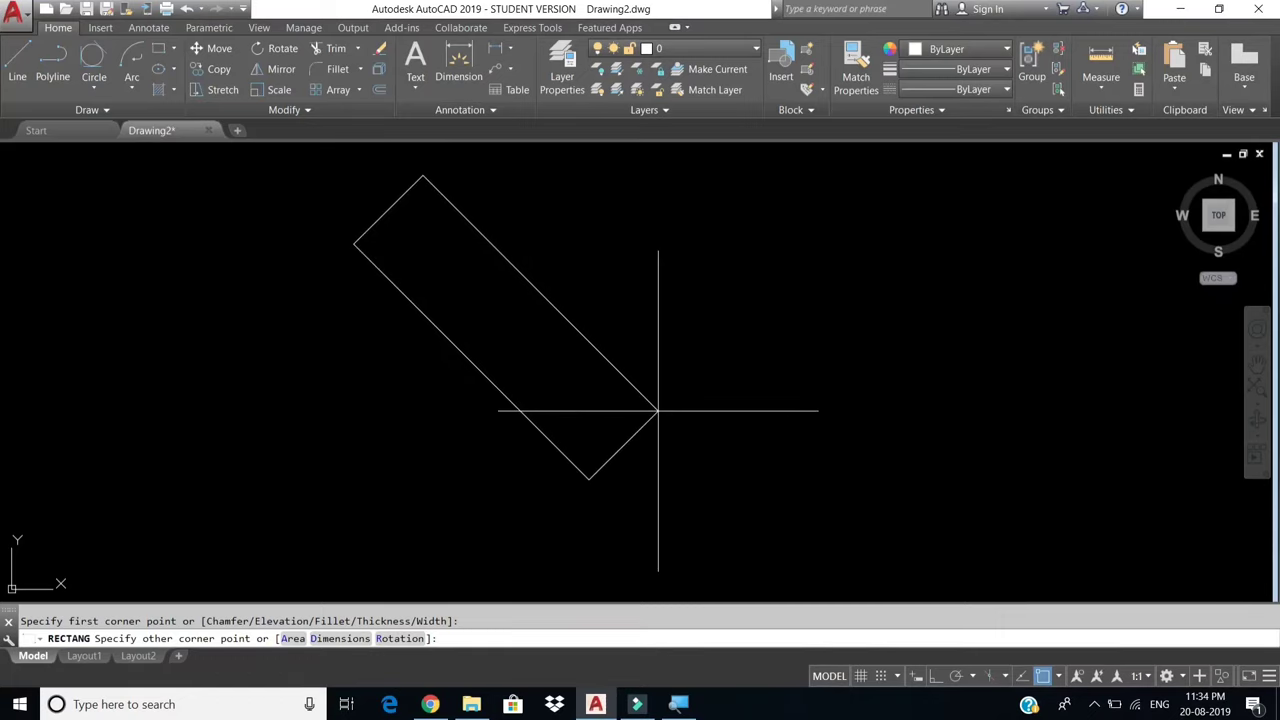
{"action": "type", "text": "R"}
{"action": "key", "text": "Return"}
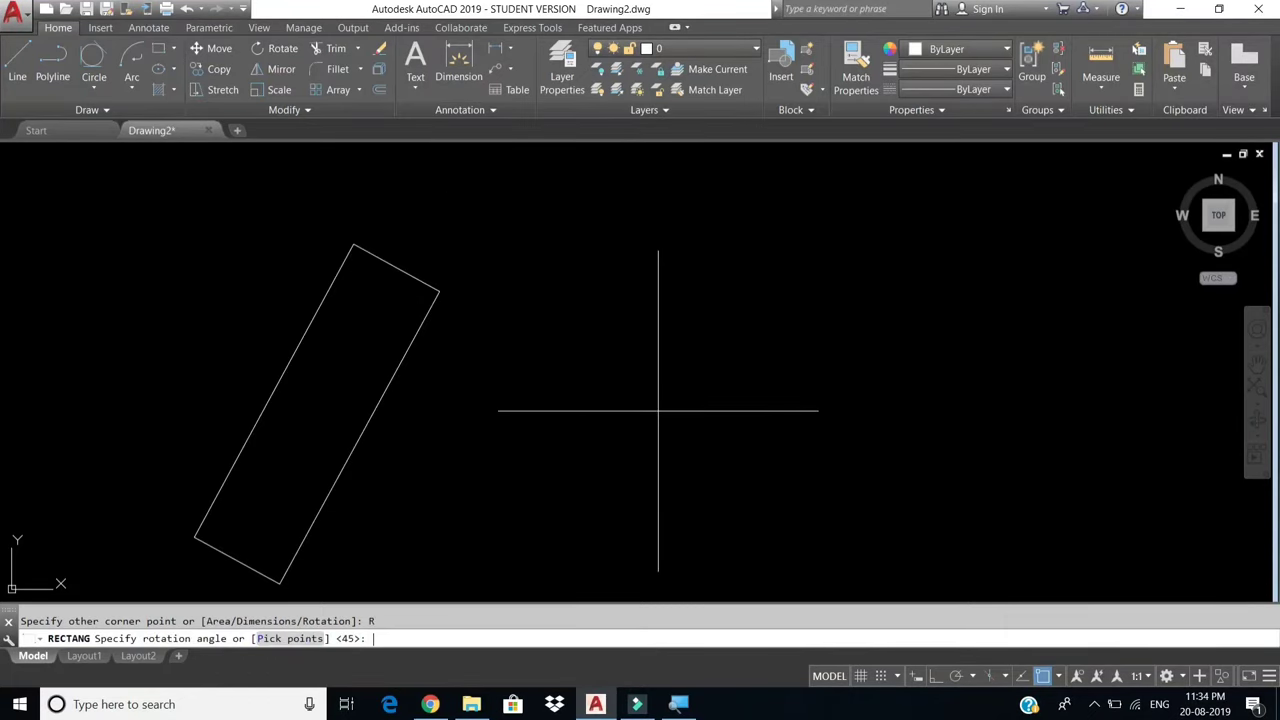
{"action": "type", "text": "0"}
{"action": "key", "text": "Return"}
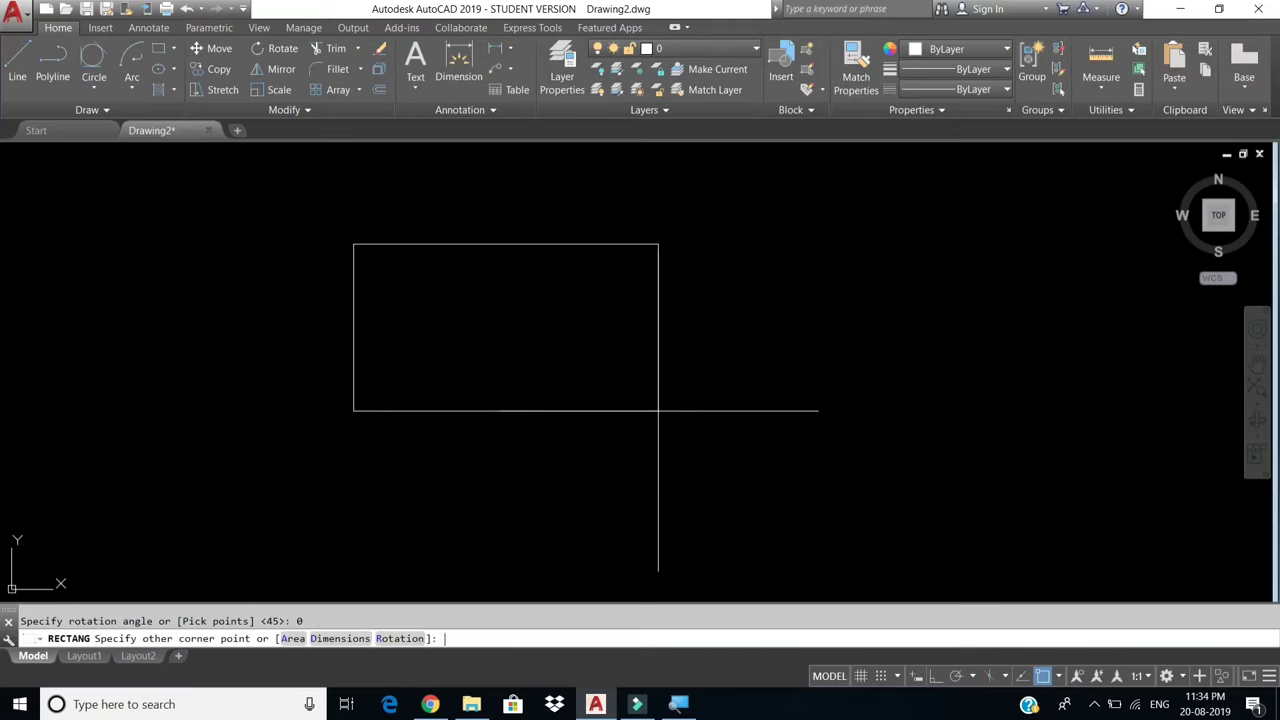
{"action": "left_click", "coordinate": [753, 454]}
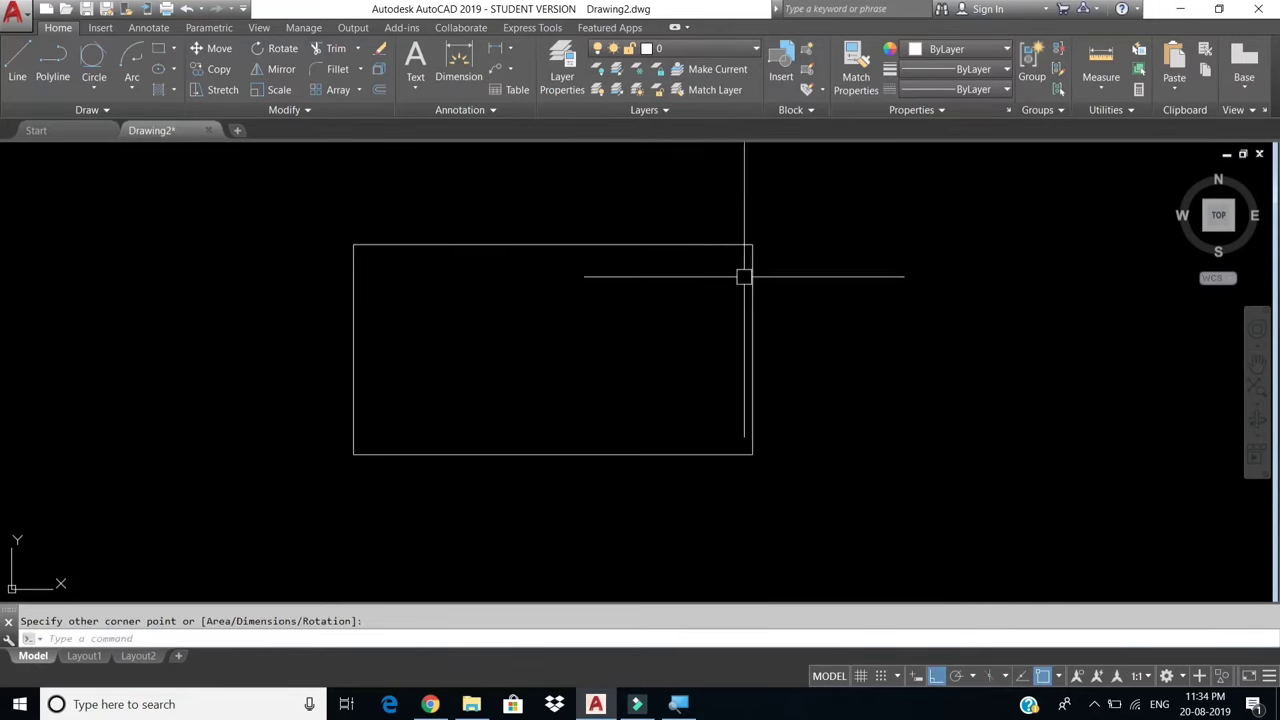
{"action": "key", "text": "Return"}
{"action": "left_click", "coordinate": [116, 253]}
{"action": "left_click", "coordinate": [240, 377]}
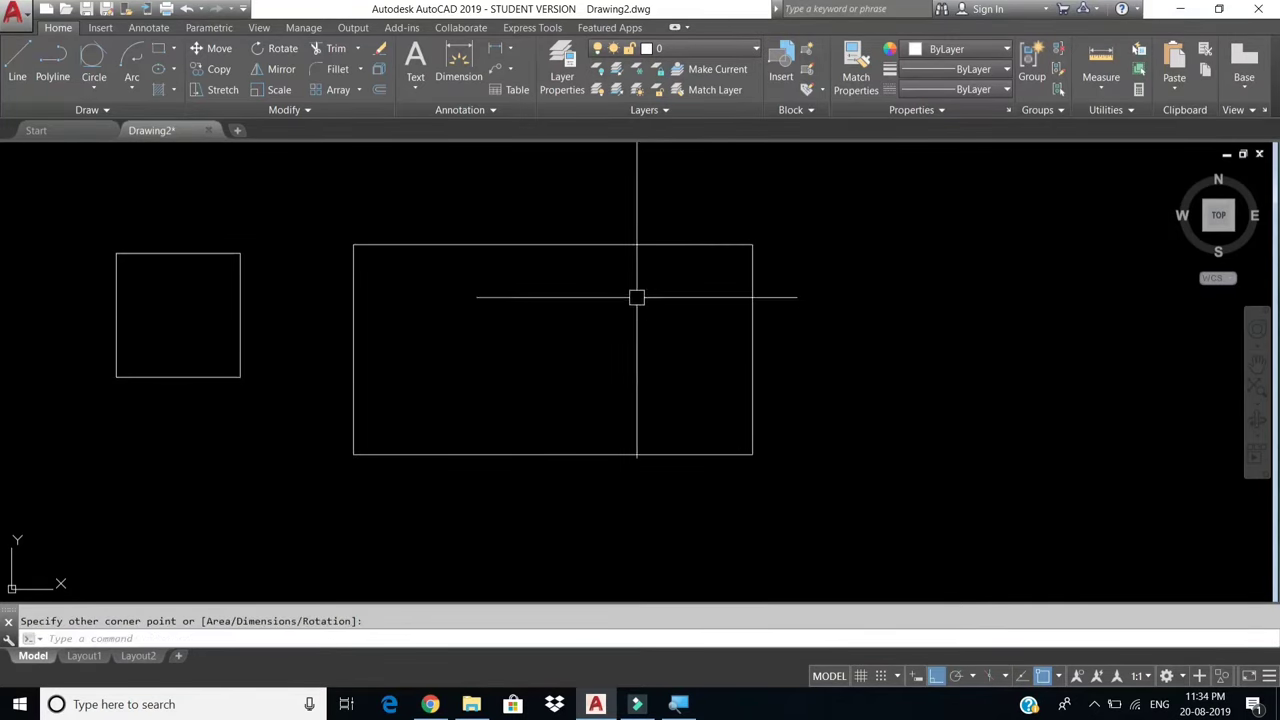
Window-select both rectangles and erase them.
{"action": "left_click", "coordinate": [780, 229]}
{"action": "left_click", "coordinate": [128, 459]}
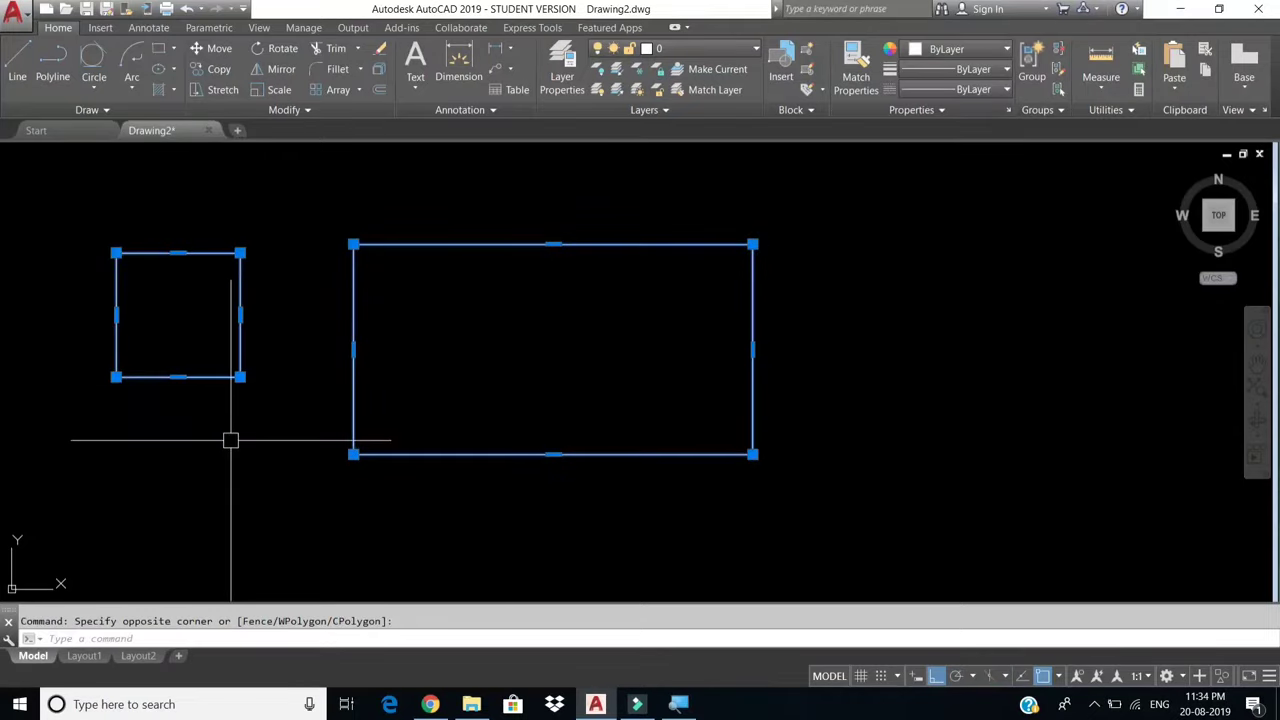
{"action": "type", "text": "e"}
{"action": "key", "text": "Return"}
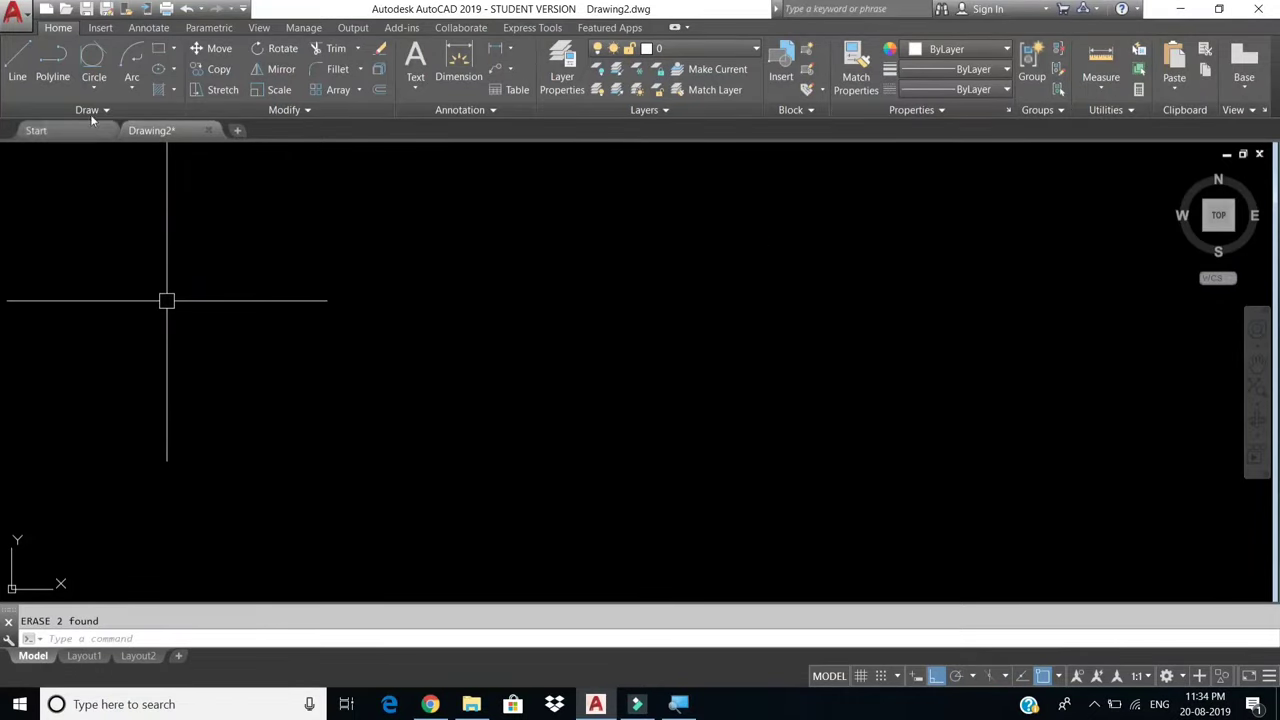
{"action": "left_click", "coordinate": [176, 47]}
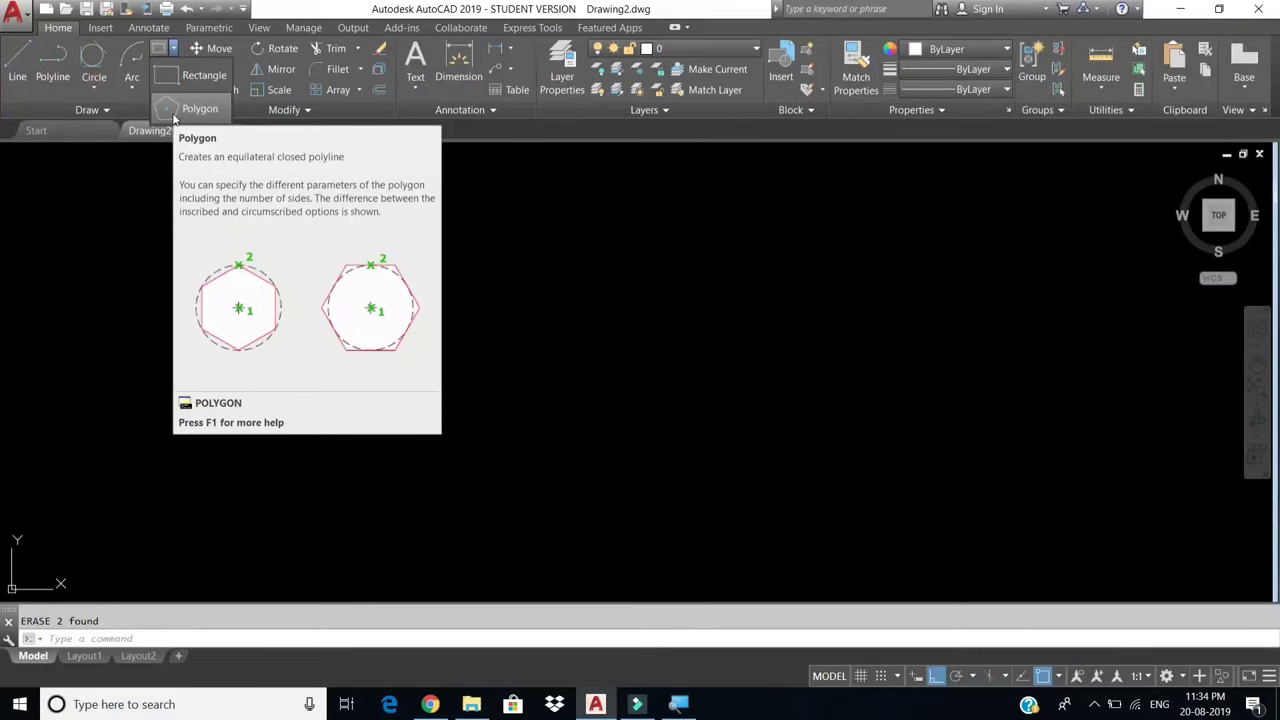
Draw a 6-sided polygon inscribed in a circle with radius 3.
{"action": "key", "text": "Escape"}
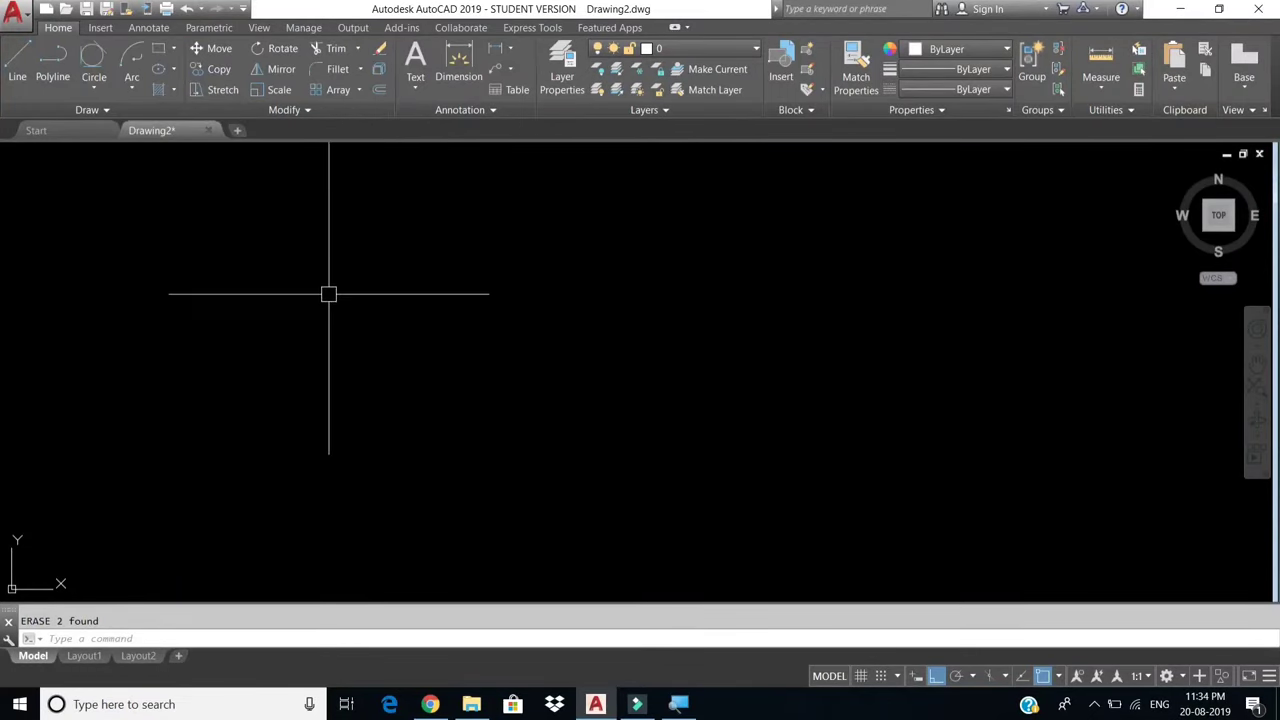
{"action": "left_click", "coordinate": [175, 48]}
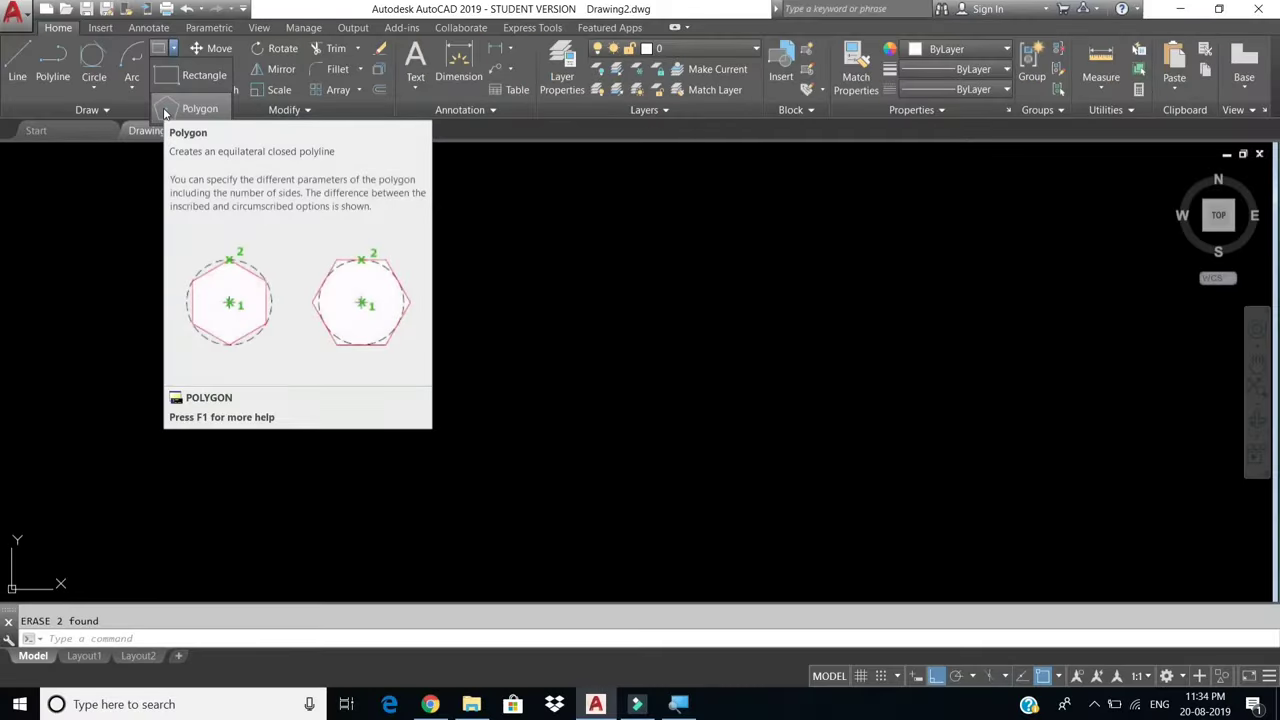
{"action": "left_click", "coordinate": [165, 113]}
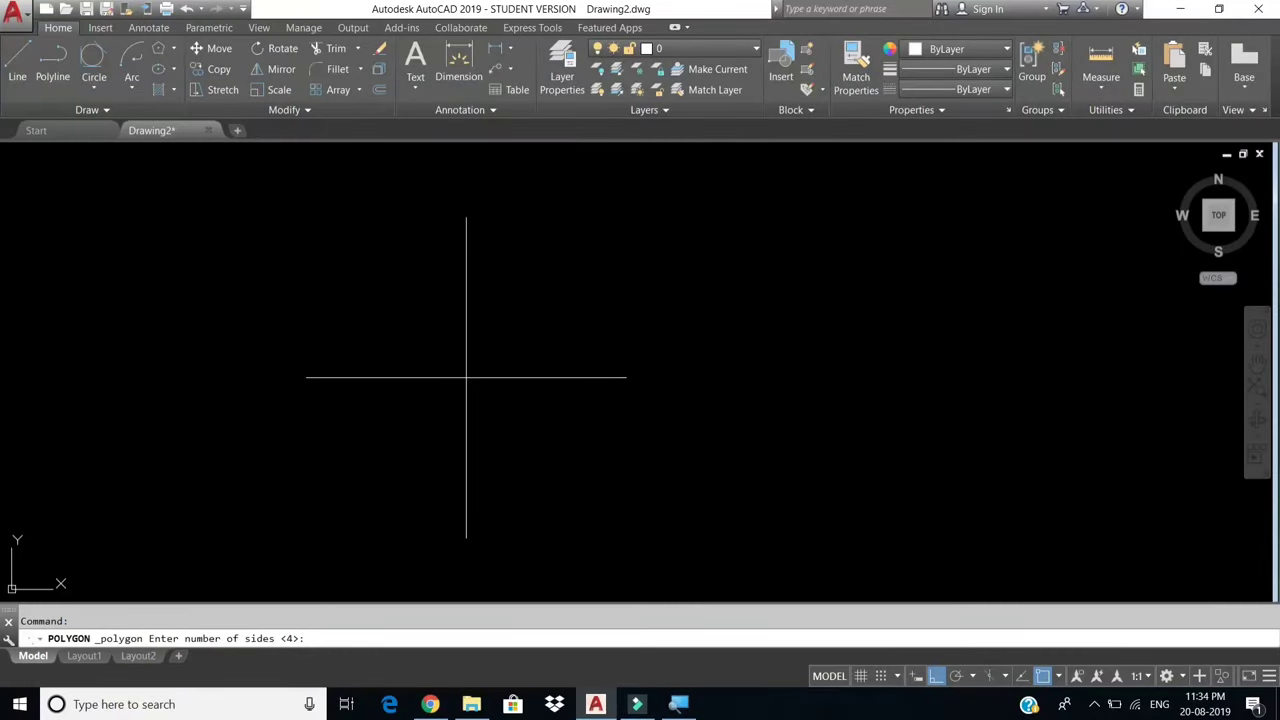
{"action": "type", "text": "6"}
{"action": "key", "text": "Return"}
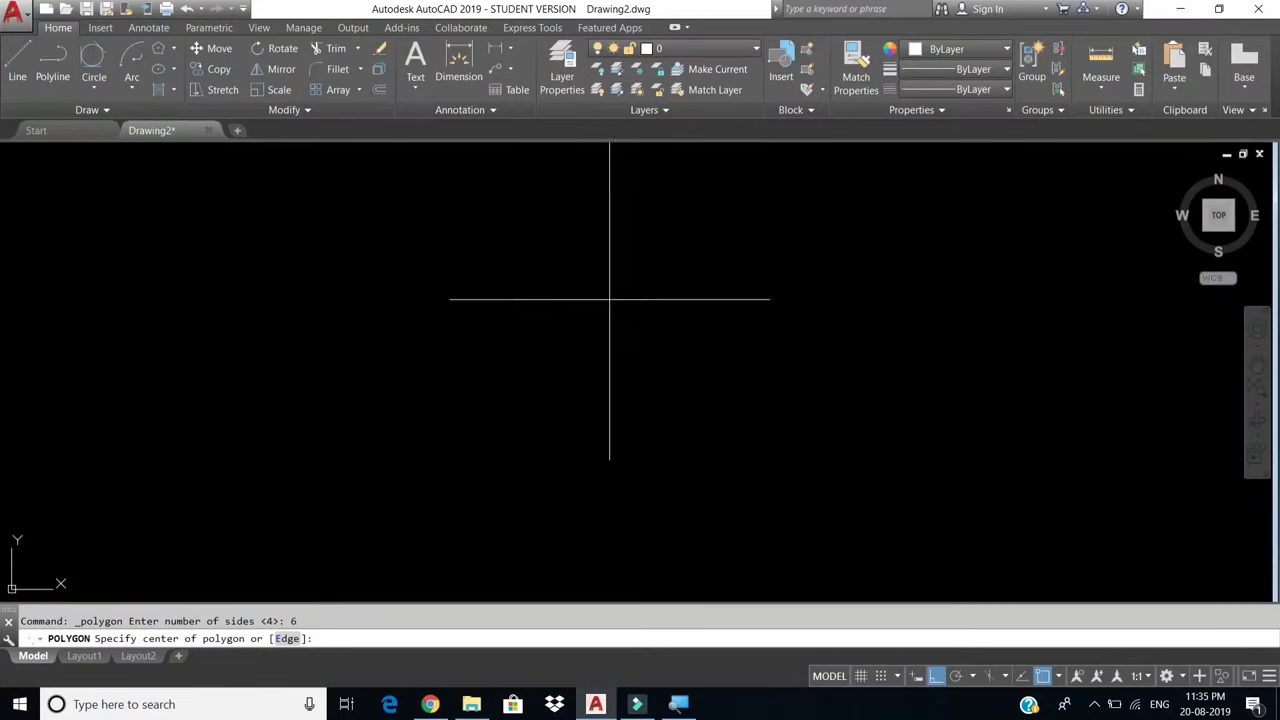
{"action": "left_click", "coordinate": [540, 351]}
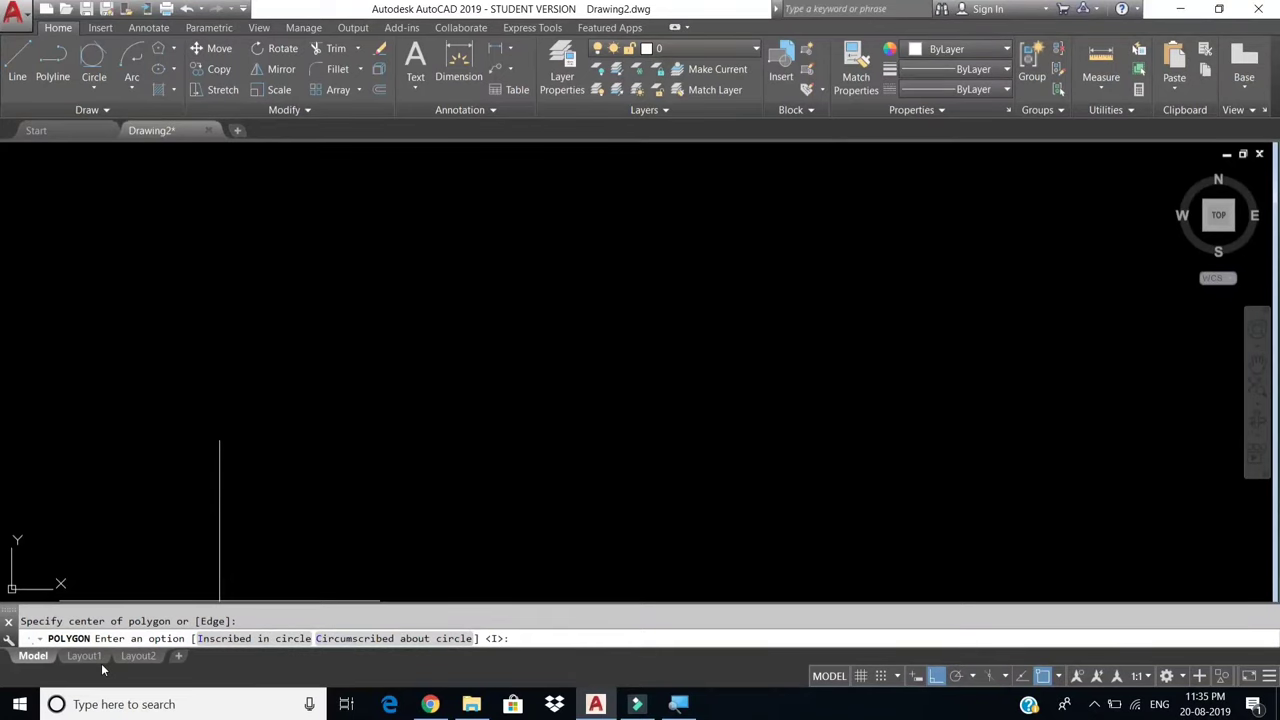
{"action": "key", "text": "Return"}
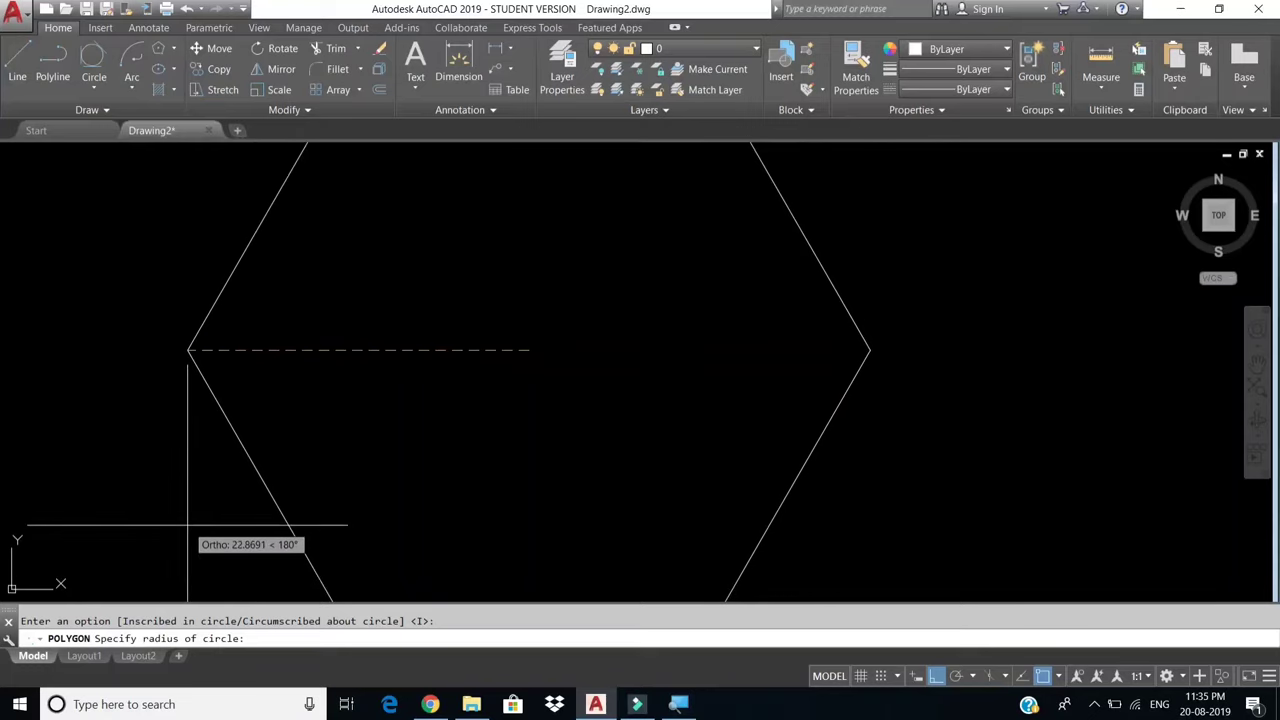
{"action": "type", "text": "3"}
{"action": "key", "text": "Return"}
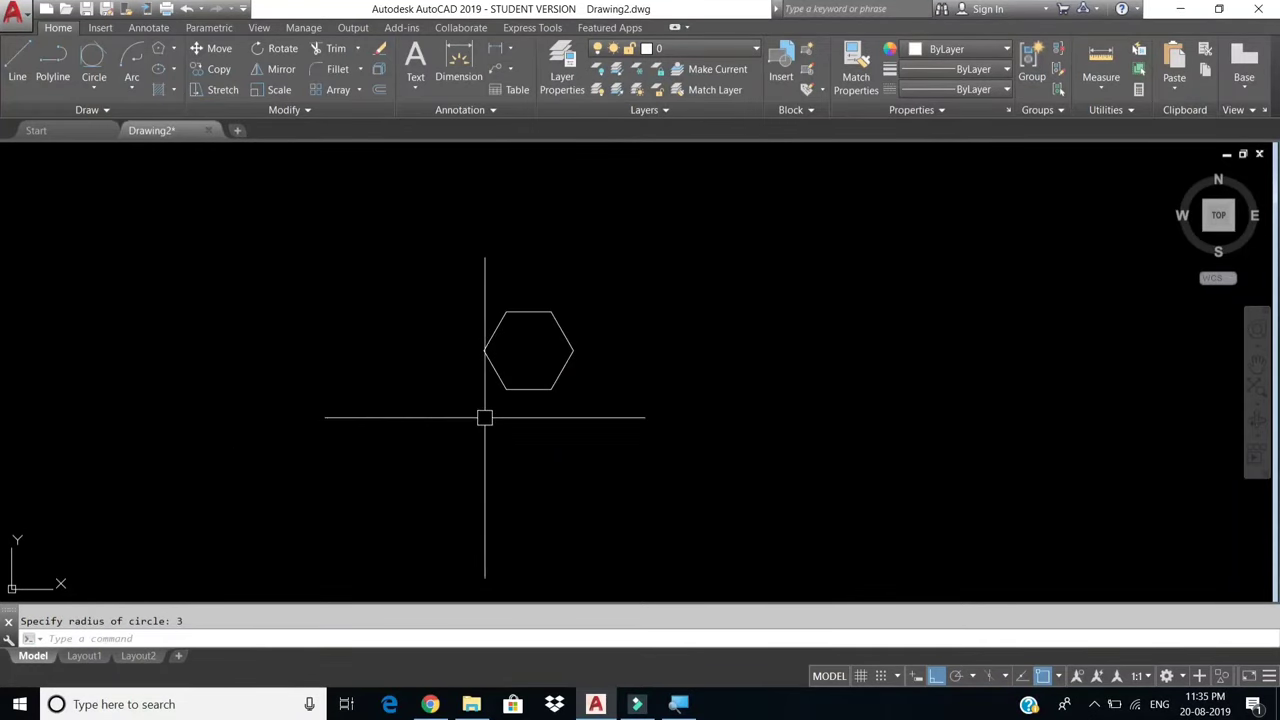
Draw two Center, Radius circles of radius 3 to the right of the hexagon.
{"action": "scroll", "coordinate": [618, 338], "scroll_direction": "up", "scroll_amount": 3}
{"action": "middle_click_drag", "start_coordinate": [618, 338], "coordinate": [455, 345]}
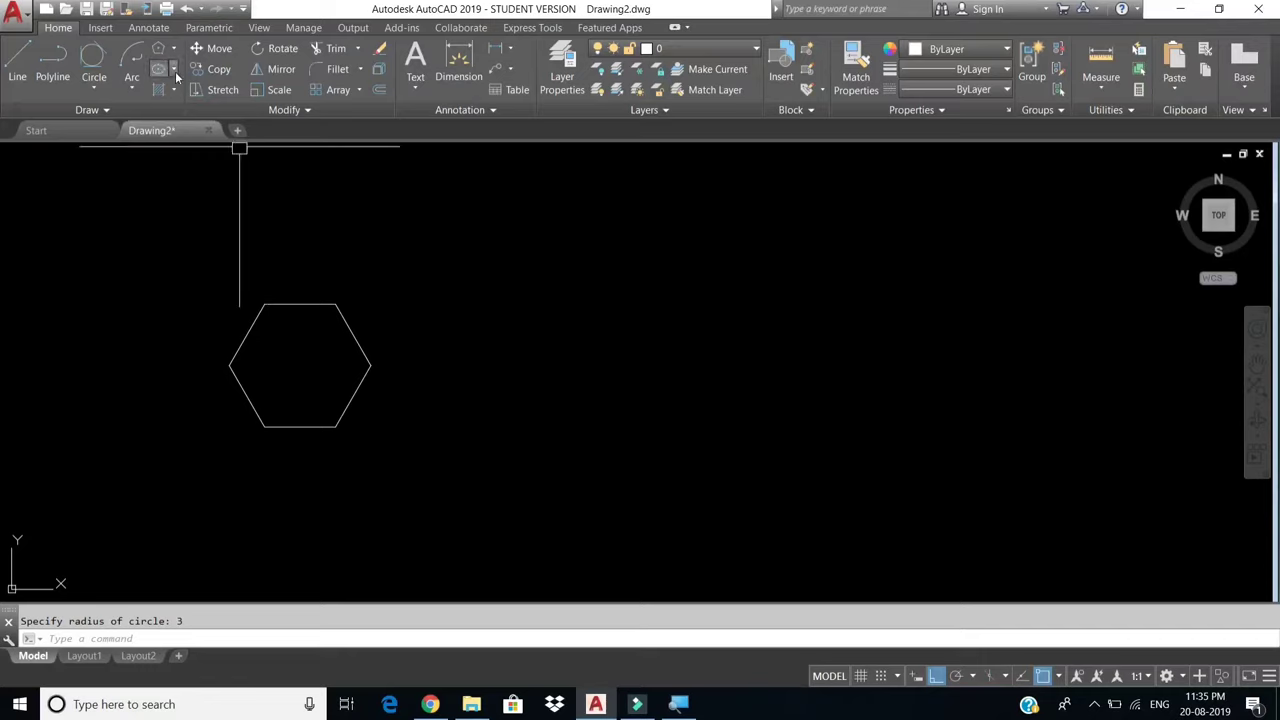
{"action": "left_click", "coordinate": [93, 63]}
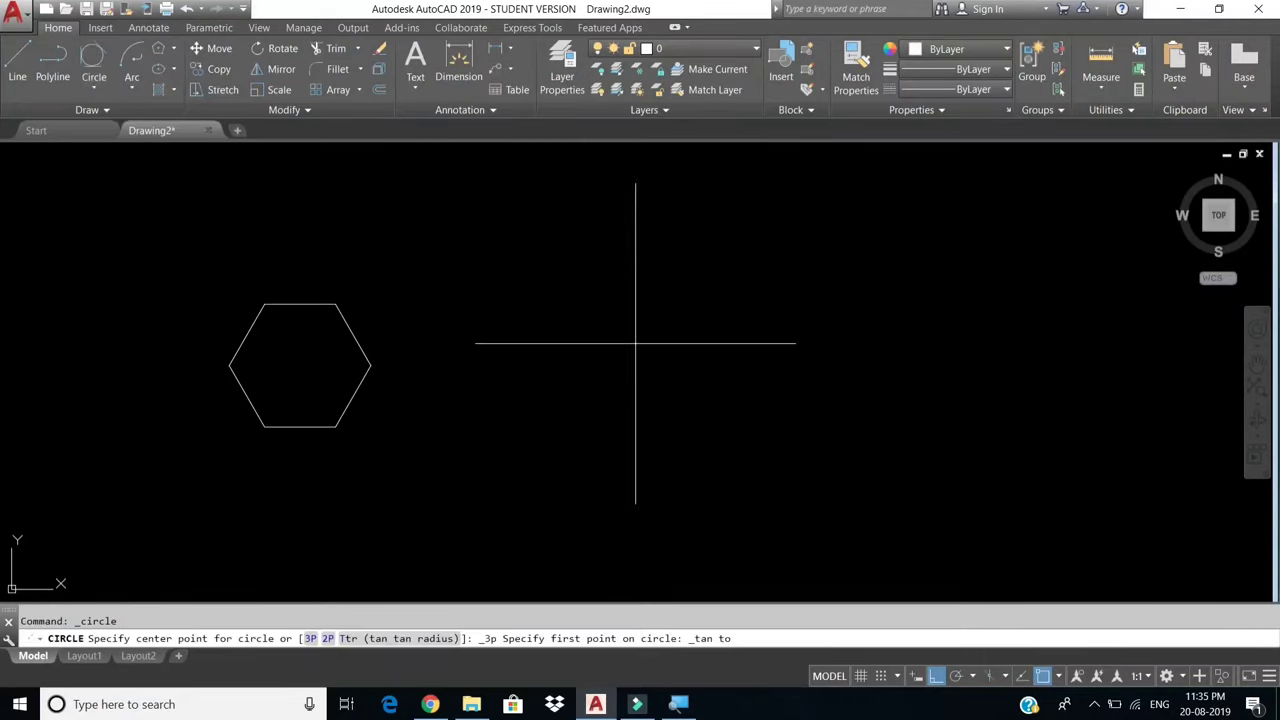
{"action": "left_click", "coordinate": [97, 87]}
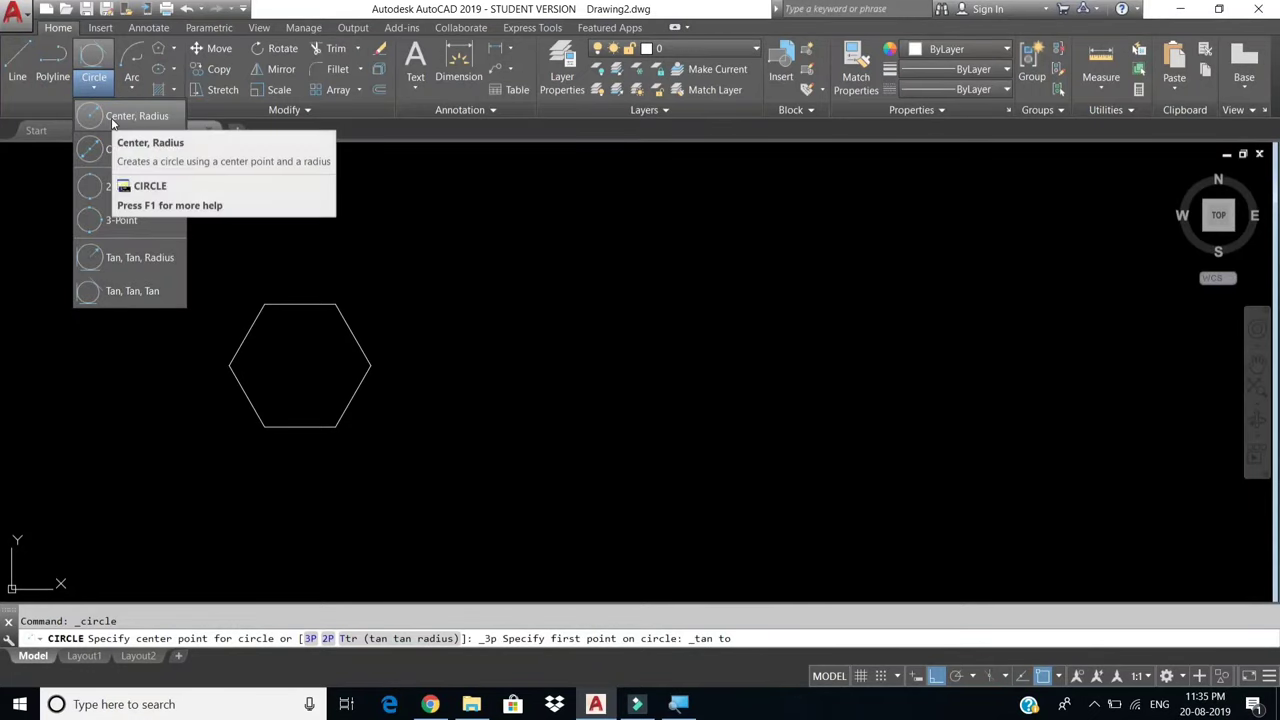
{"action": "left_click", "coordinate": [111, 117]}
{"action": "left_click", "coordinate": [645, 367]}
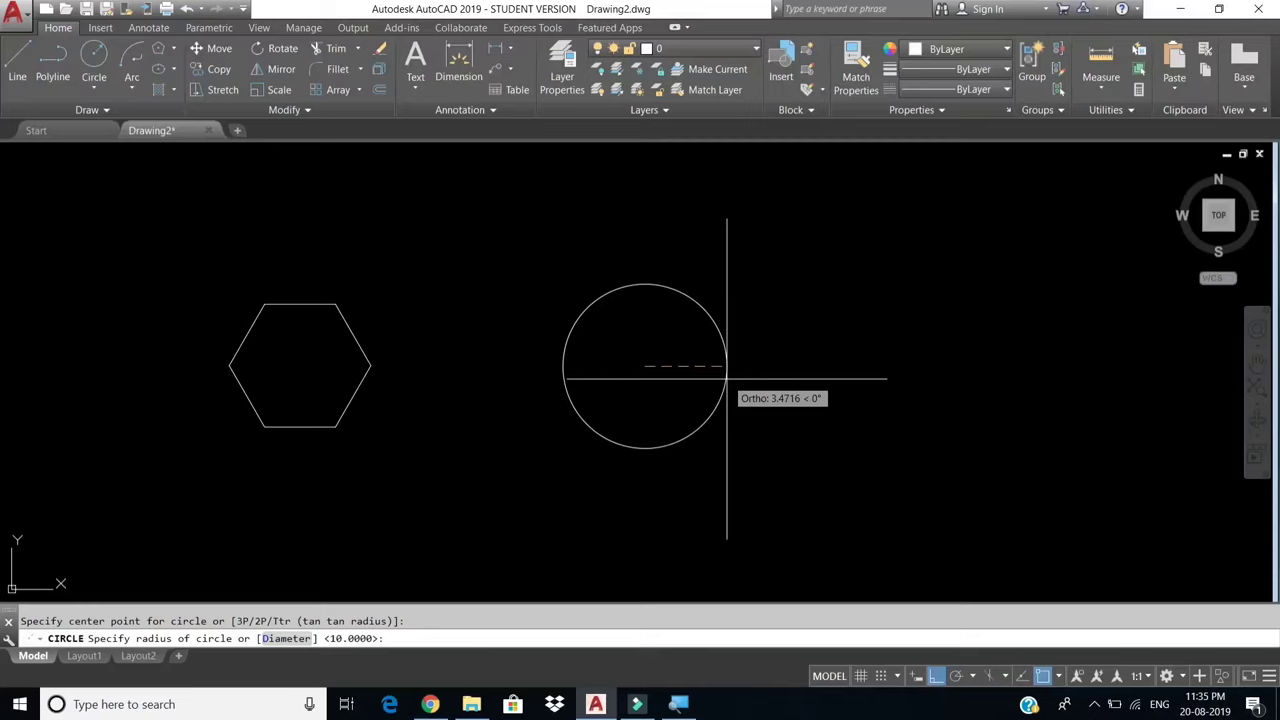
{"action": "type", "text": "3"}
{"action": "key", "text": "Return"}
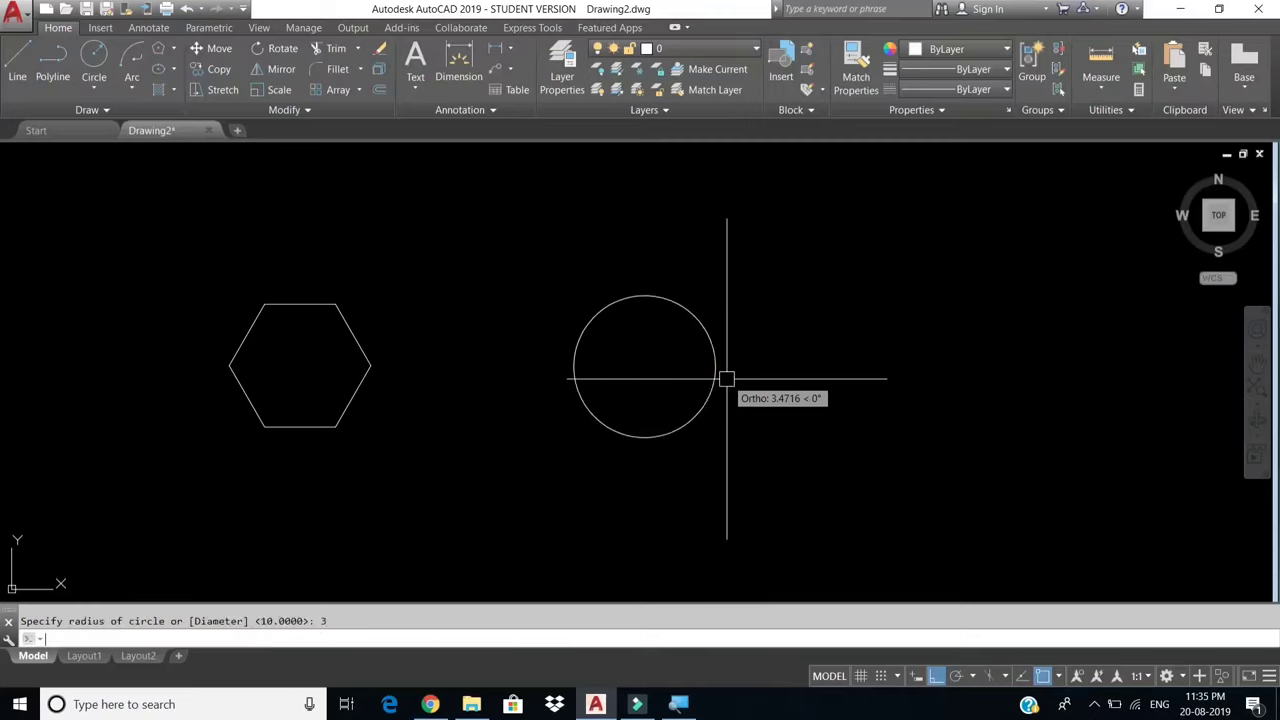
{"action": "key", "text": "Return"}
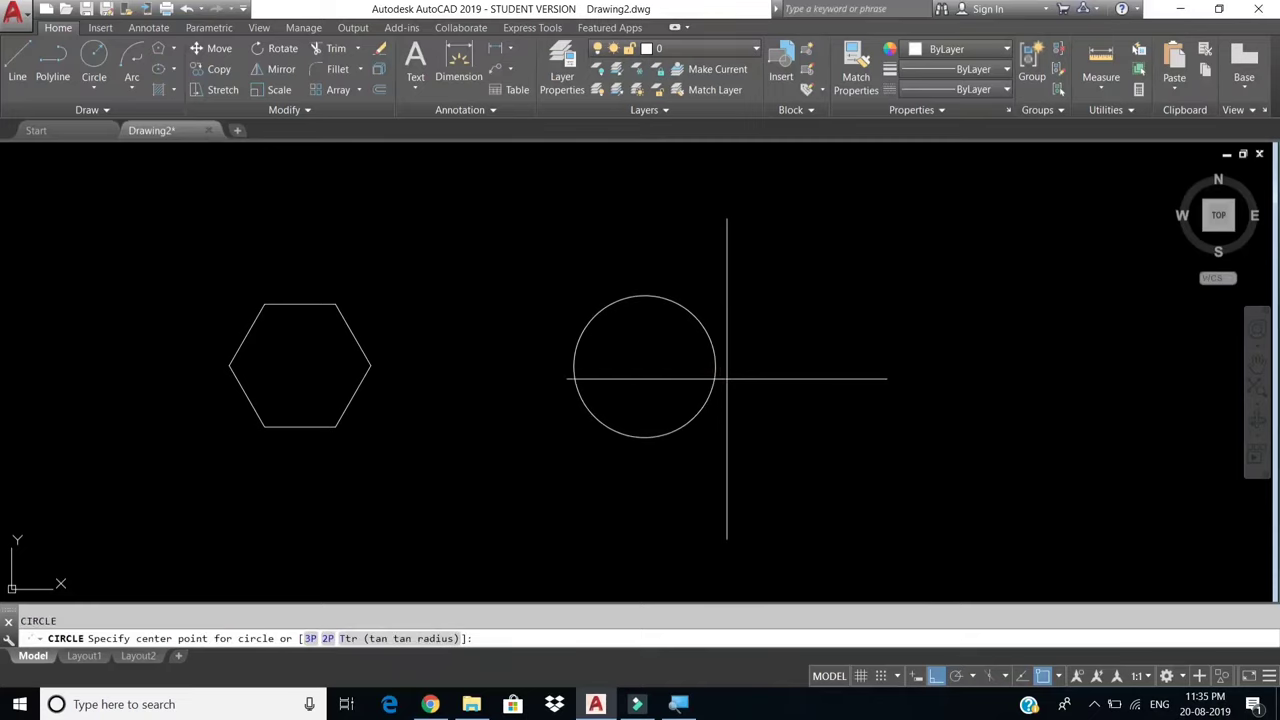
{"action": "left_click", "coordinate": [914, 370]}
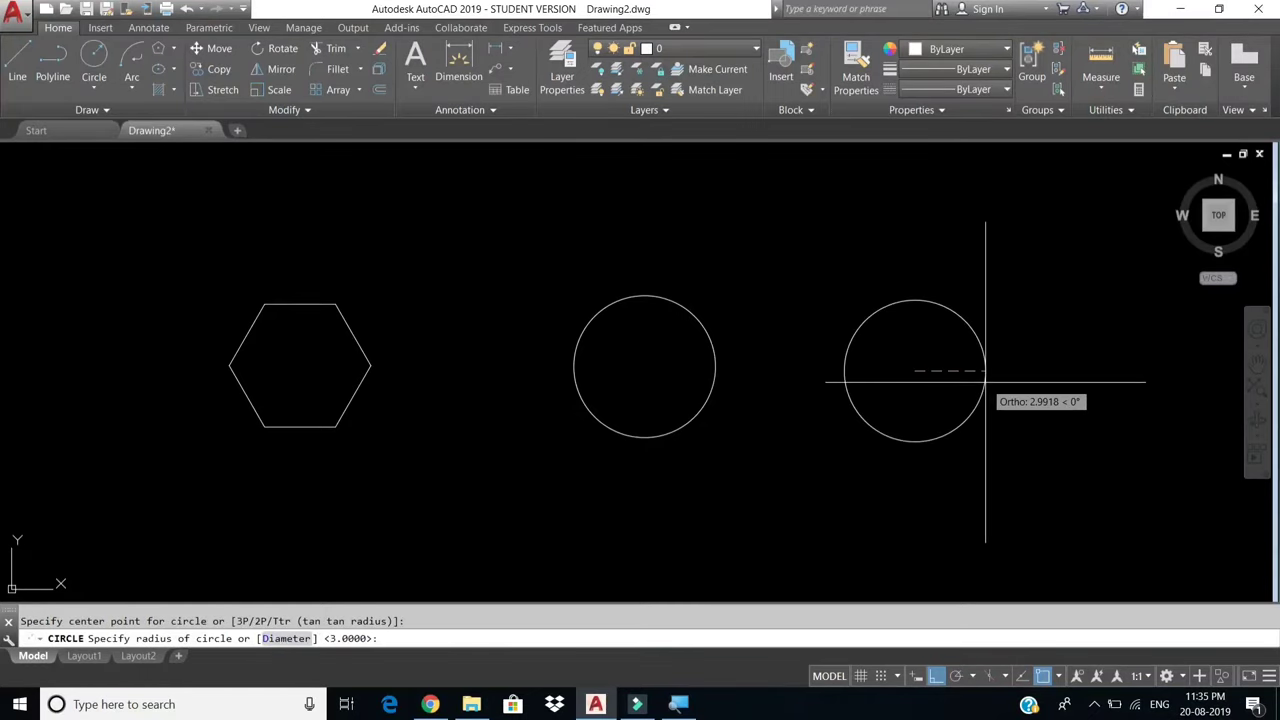
{"action": "type", "text": "3"}
{"action": "key", "text": "Return"}
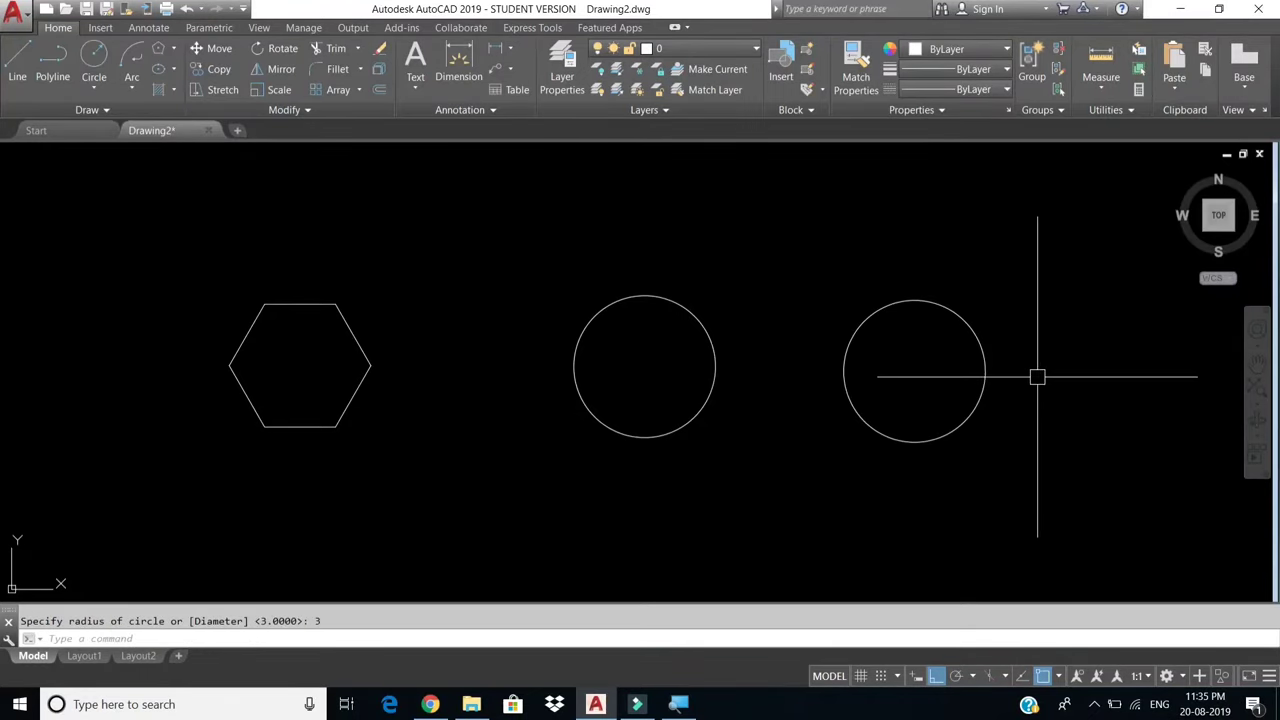
{"action": "scroll", "coordinate": [1033, 375], "scroll_direction": "up", "scroll_amount": 2}
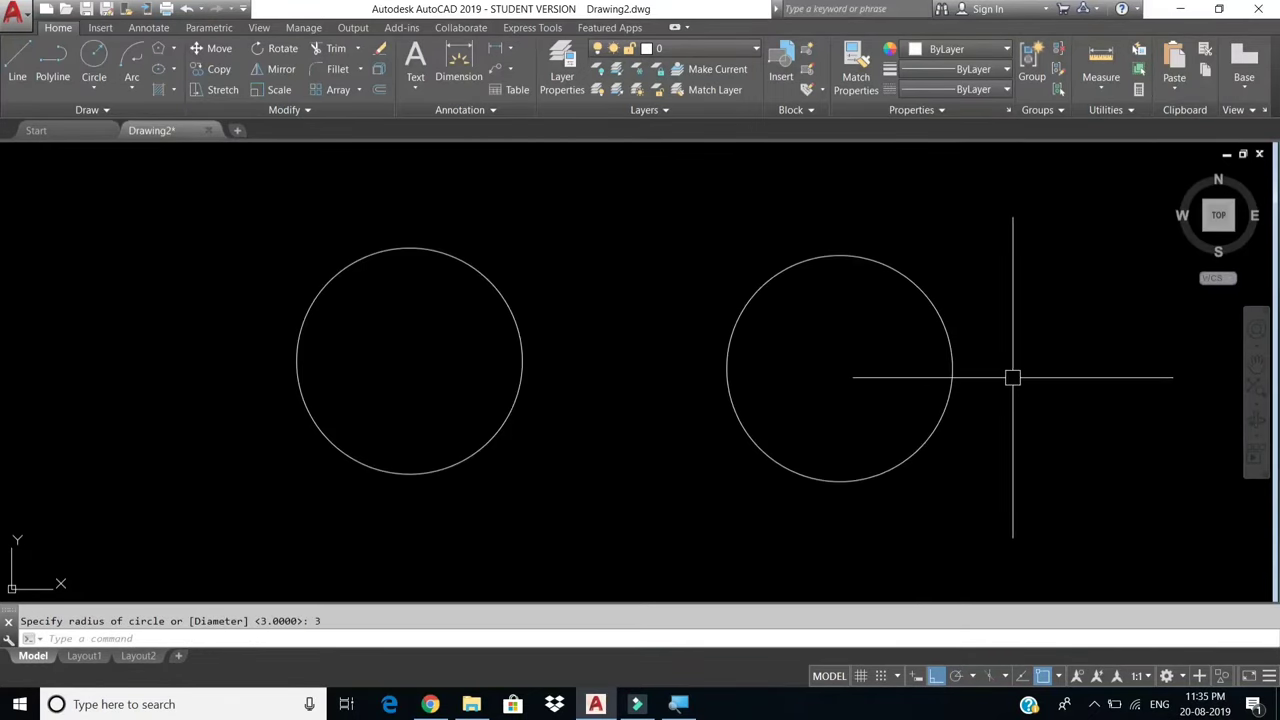
Draw an 8-sided Inscribed polygon of radius 3 centred on the left circle.
{"action": "type", "text": "PO"}
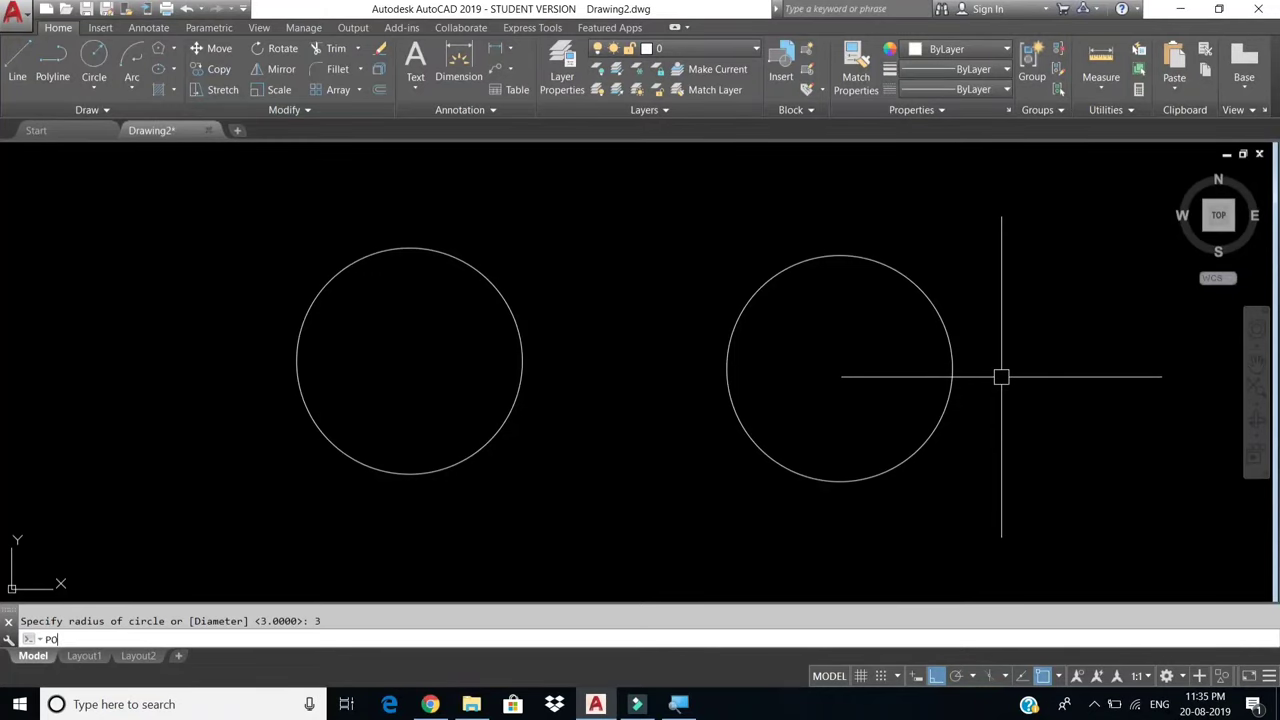
{"action": "type", "text": "L"}
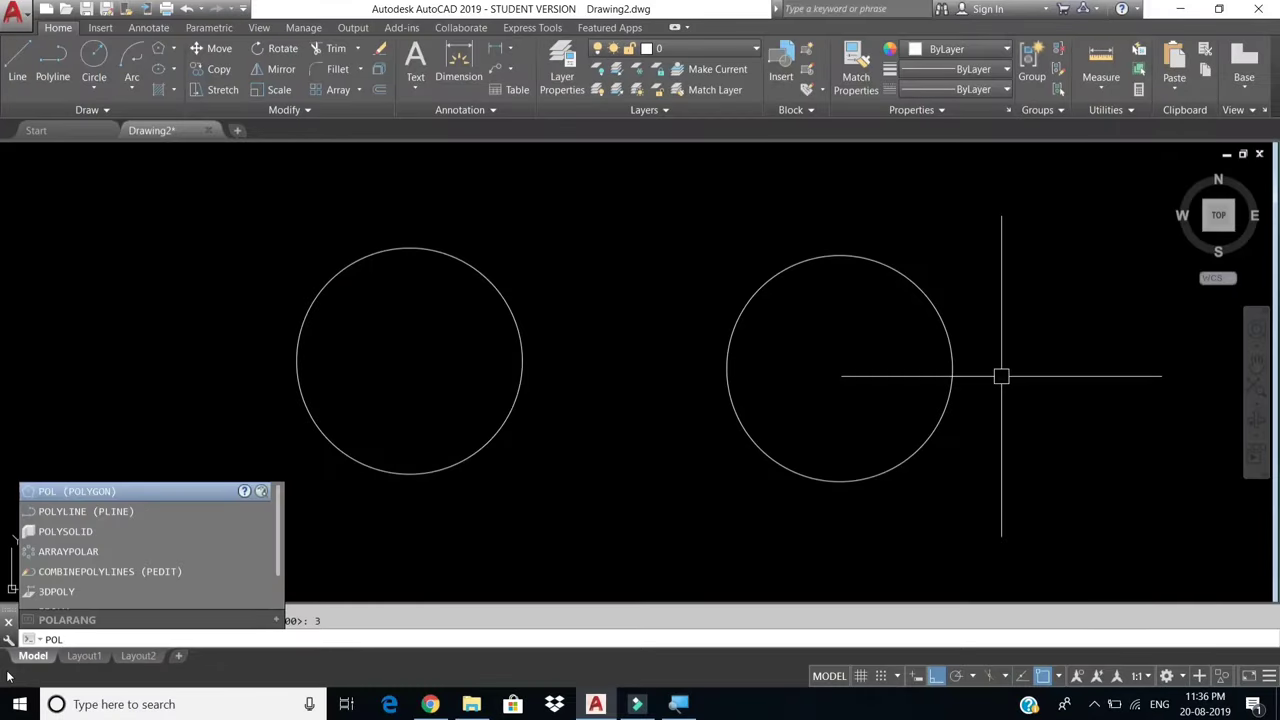
{"action": "key", "text": "Return"}
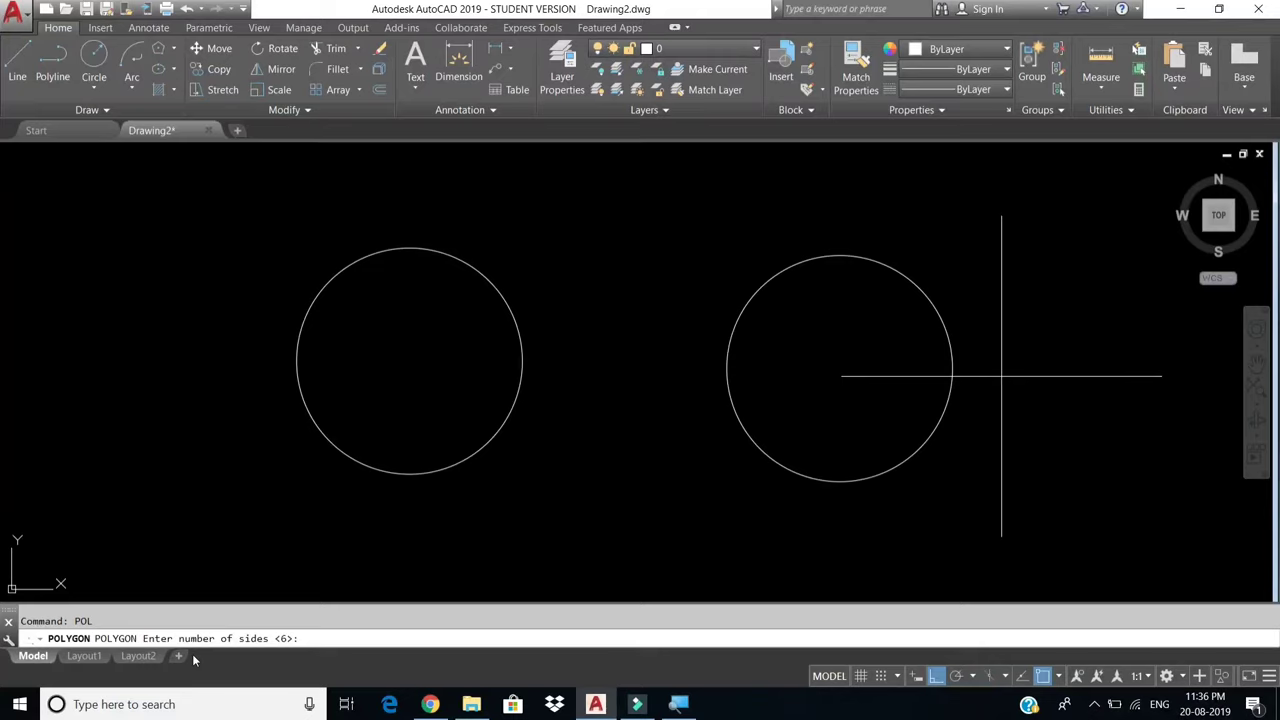
{"action": "type", "text": "8"}
{"action": "key", "text": "Return"}
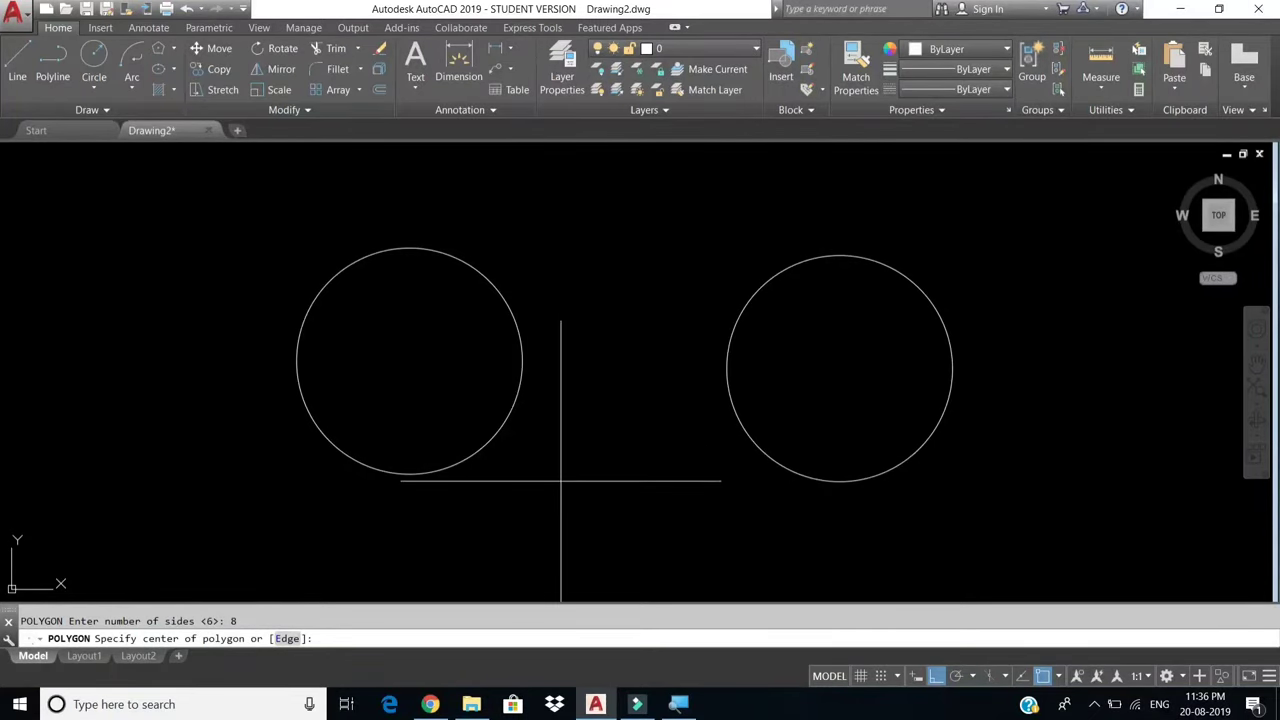
{"action": "left_click", "coordinate": [409, 361]}
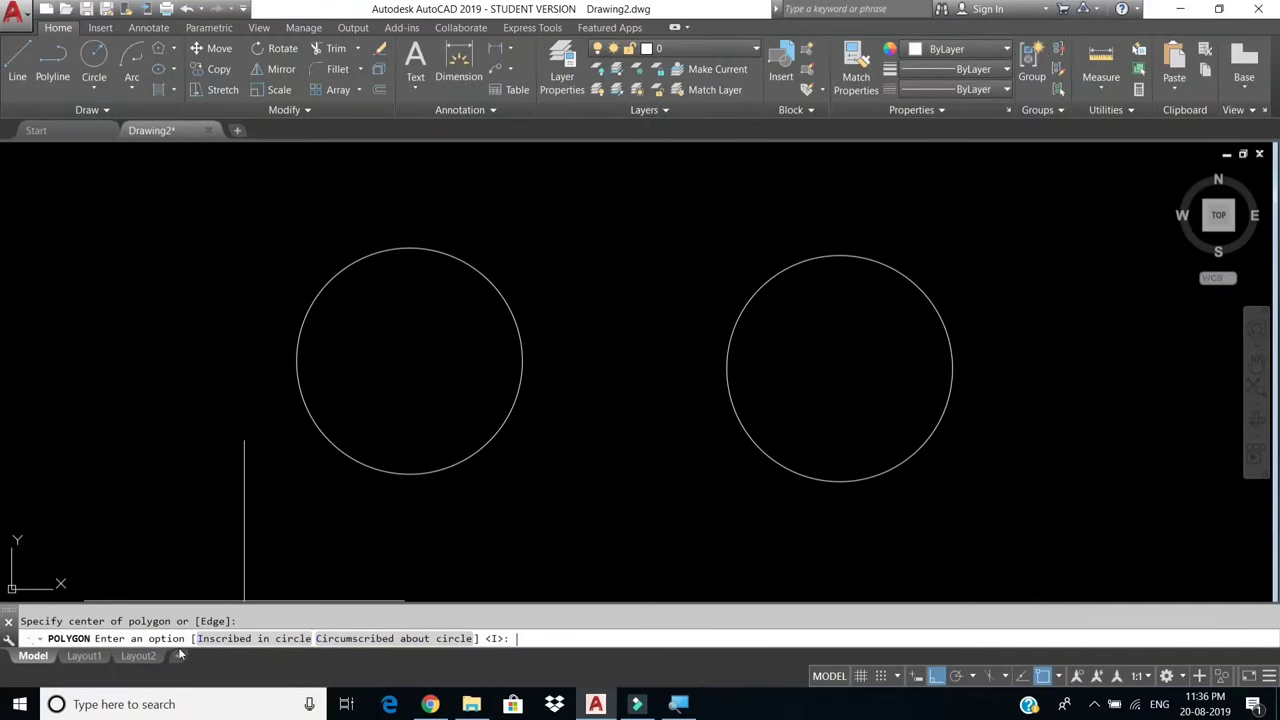
{"action": "type", "text": "I"}
{"action": "key", "text": "Return"}
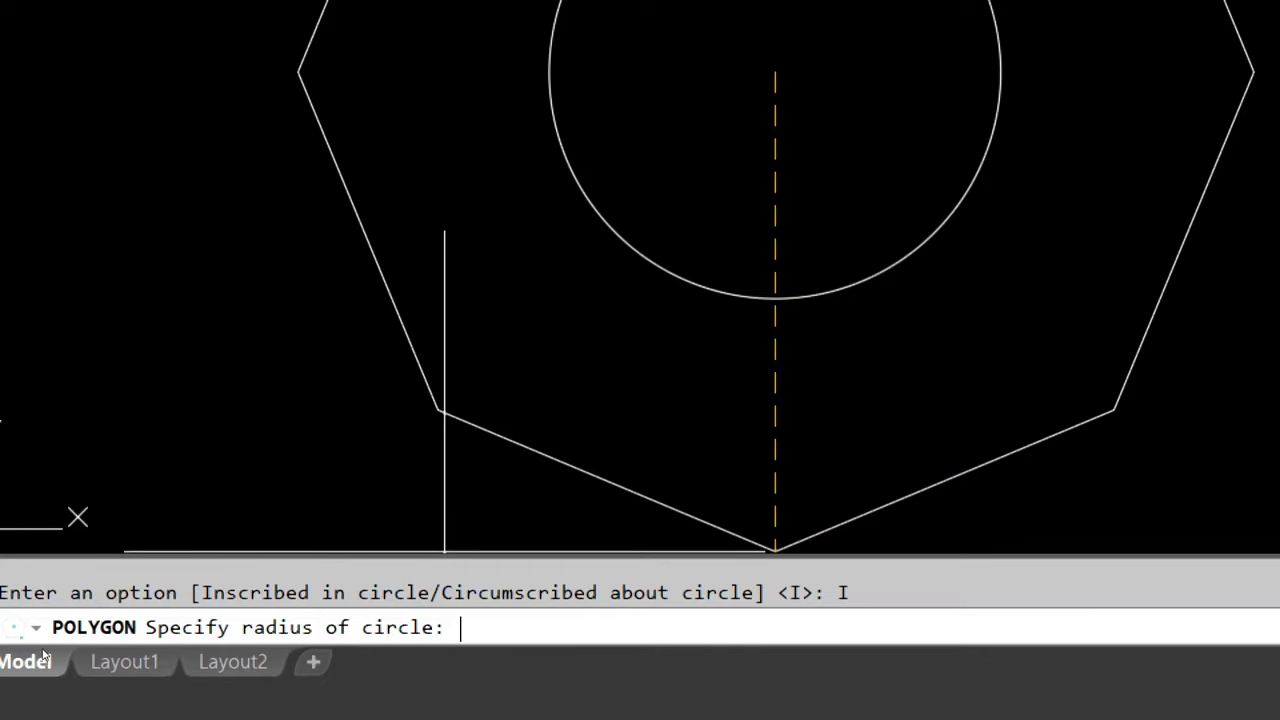
{"action": "type", "text": "3"}
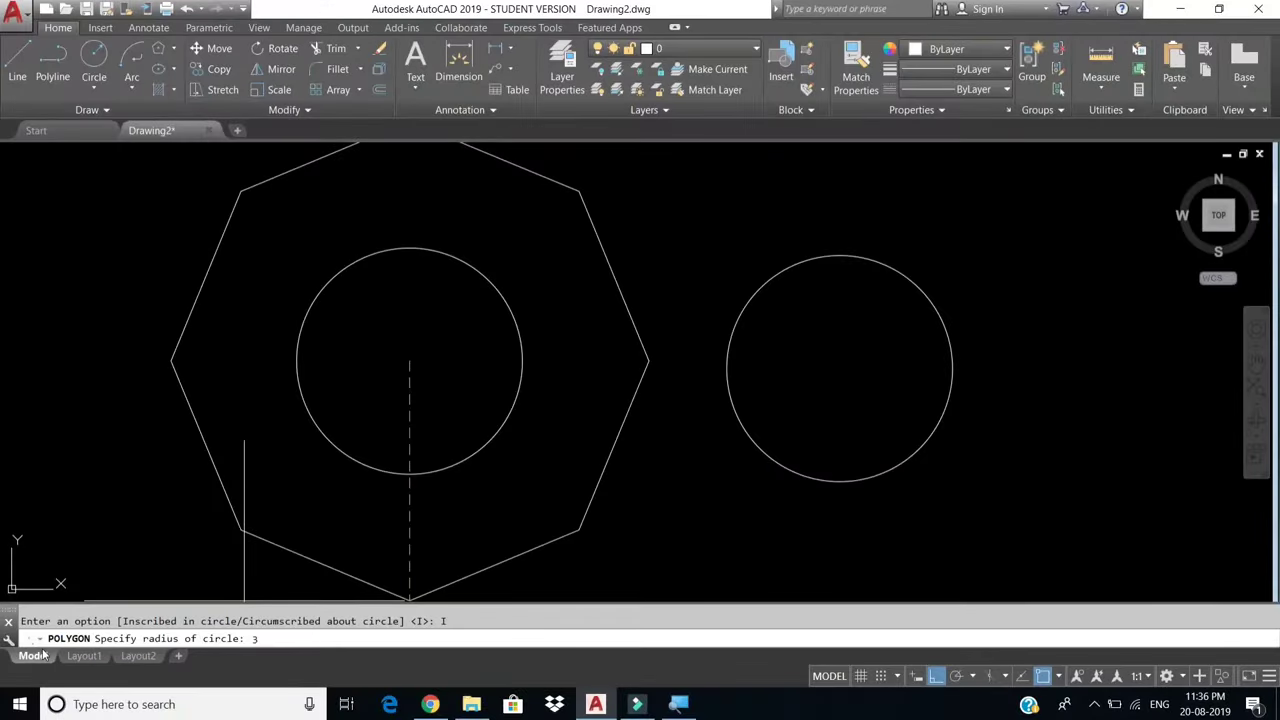
{"action": "key", "text": "Return"}
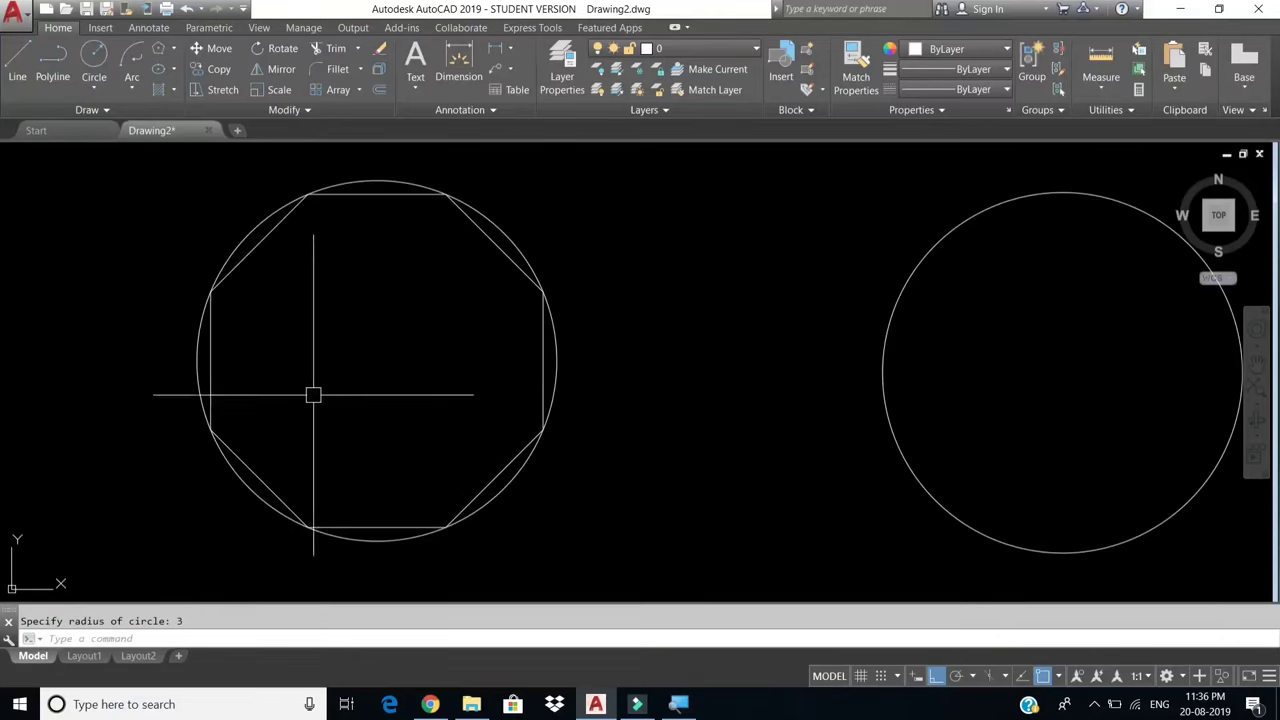
{"action": "scroll", "coordinate": [448, 457], "scroll_direction": "down", "scroll_amount": 4}
Draw an 8-sided Circumscribed polygon of radius 3 centred on the right circle.
{"action": "scroll", "coordinate": [520, 457], "scroll_direction": "up", "scroll_amount": 3}
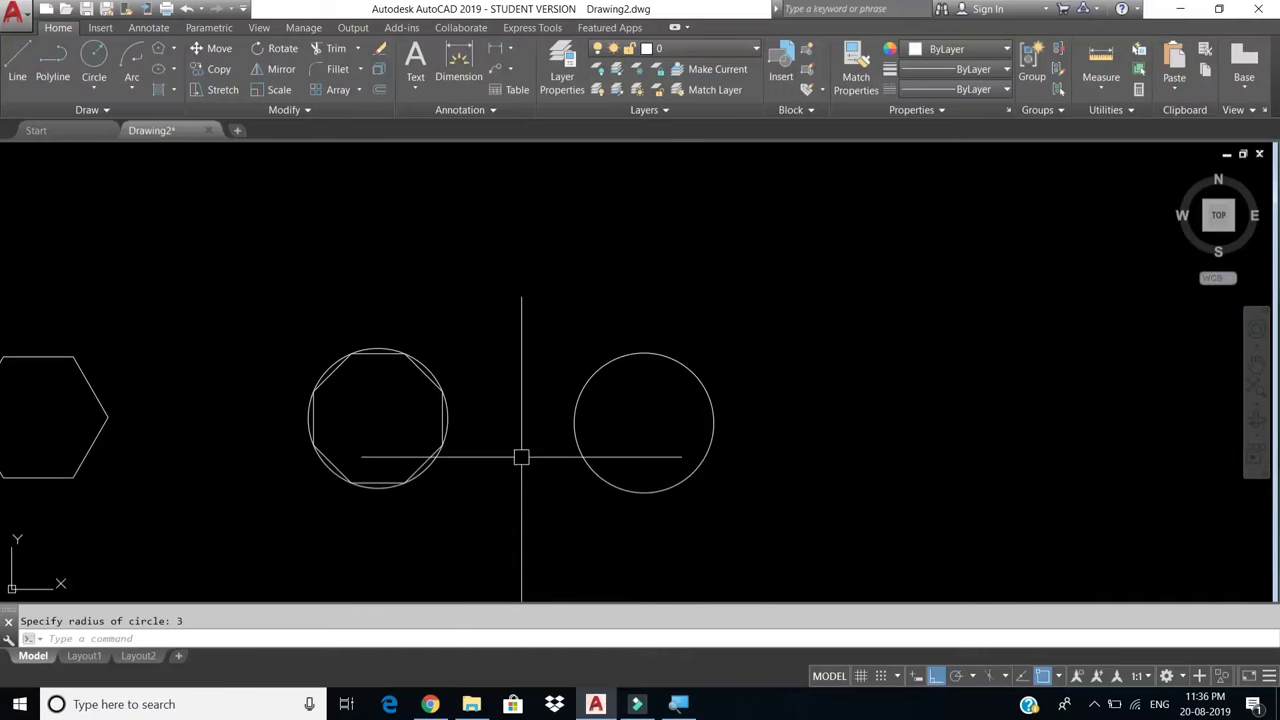
{"action": "scroll", "coordinate": [540, 457], "scroll_direction": "up", "scroll_amount": 3}
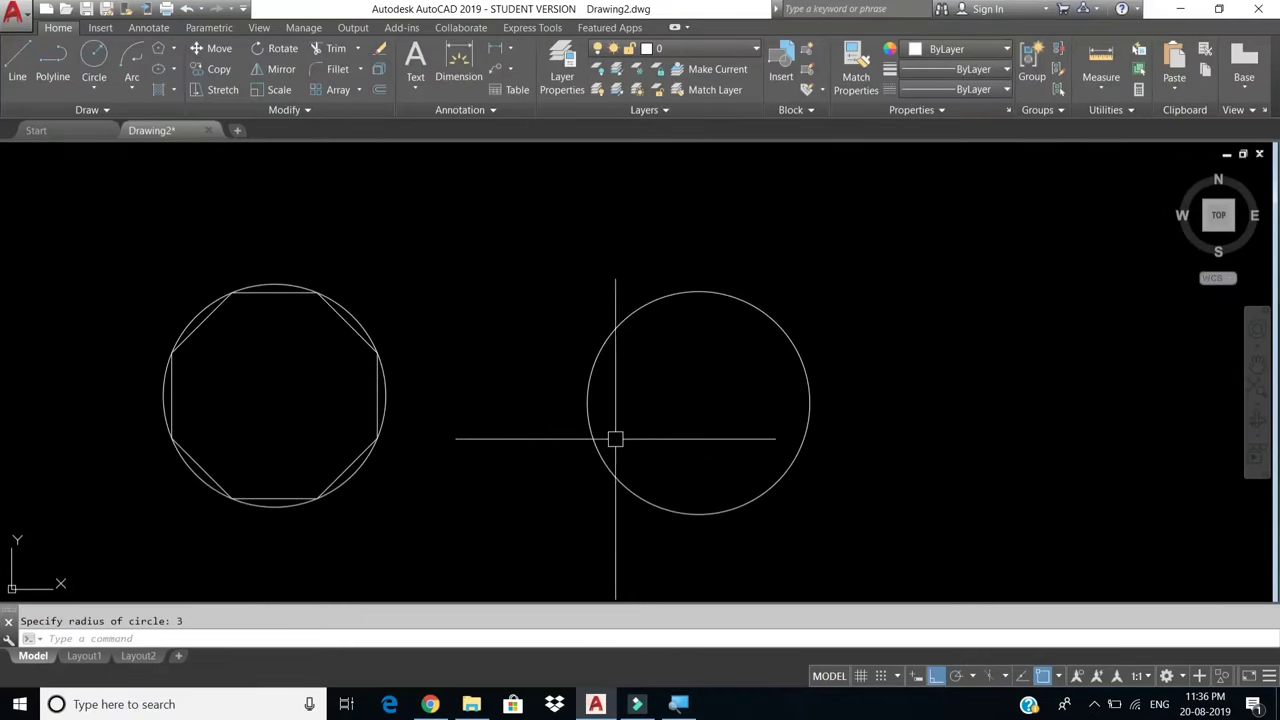
{"action": "type", "text": "pol"}
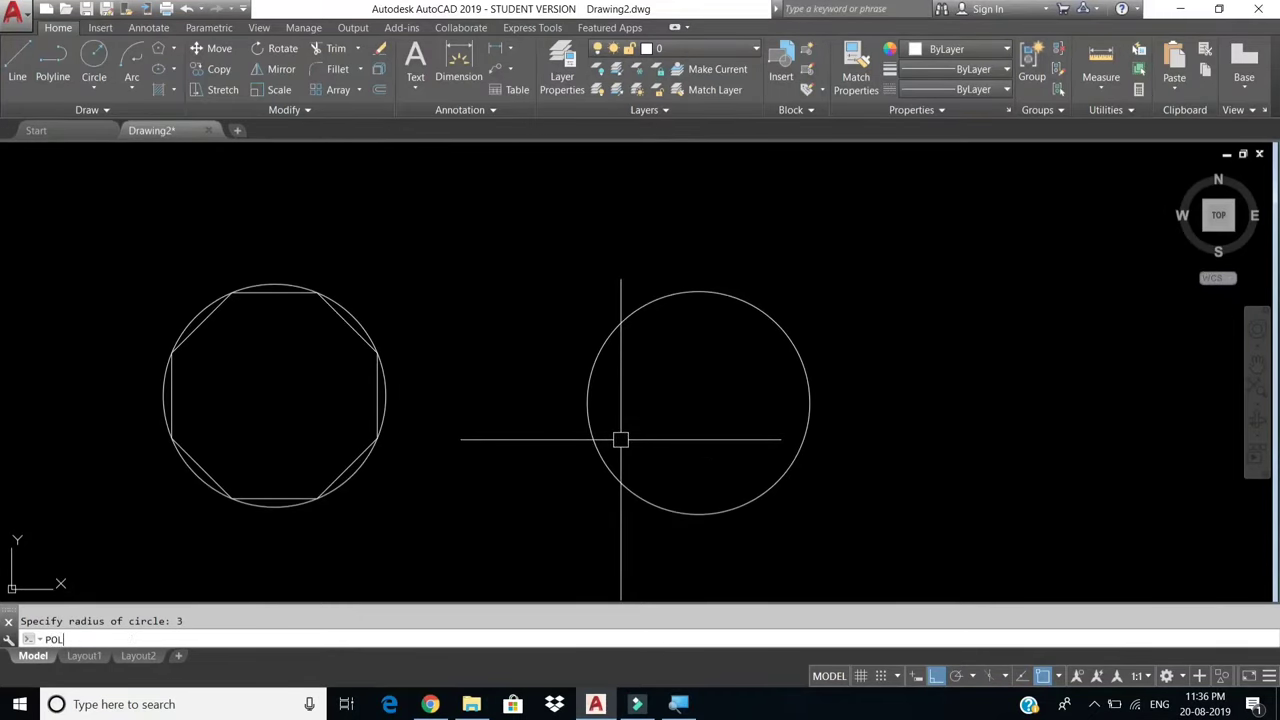
{"action": "key", "text": "Return"}
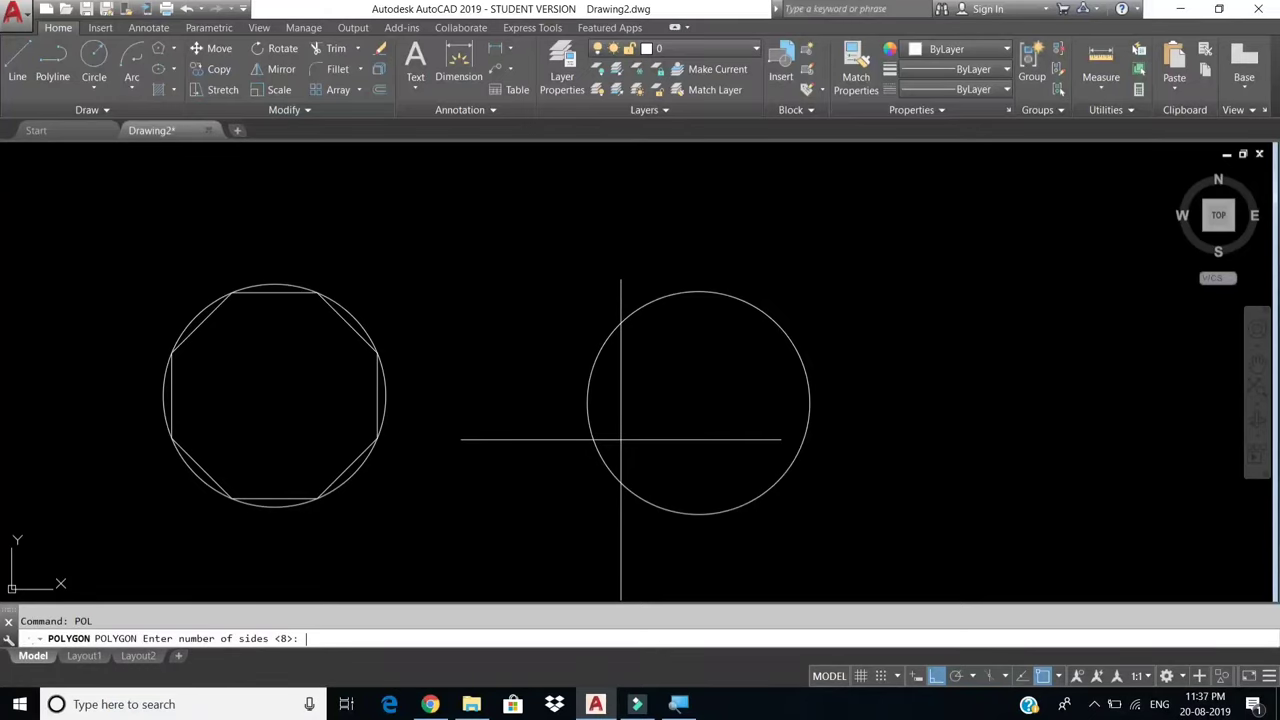
{"action": "type", "text": "8"}
{"action": "key", "text": "Return"}
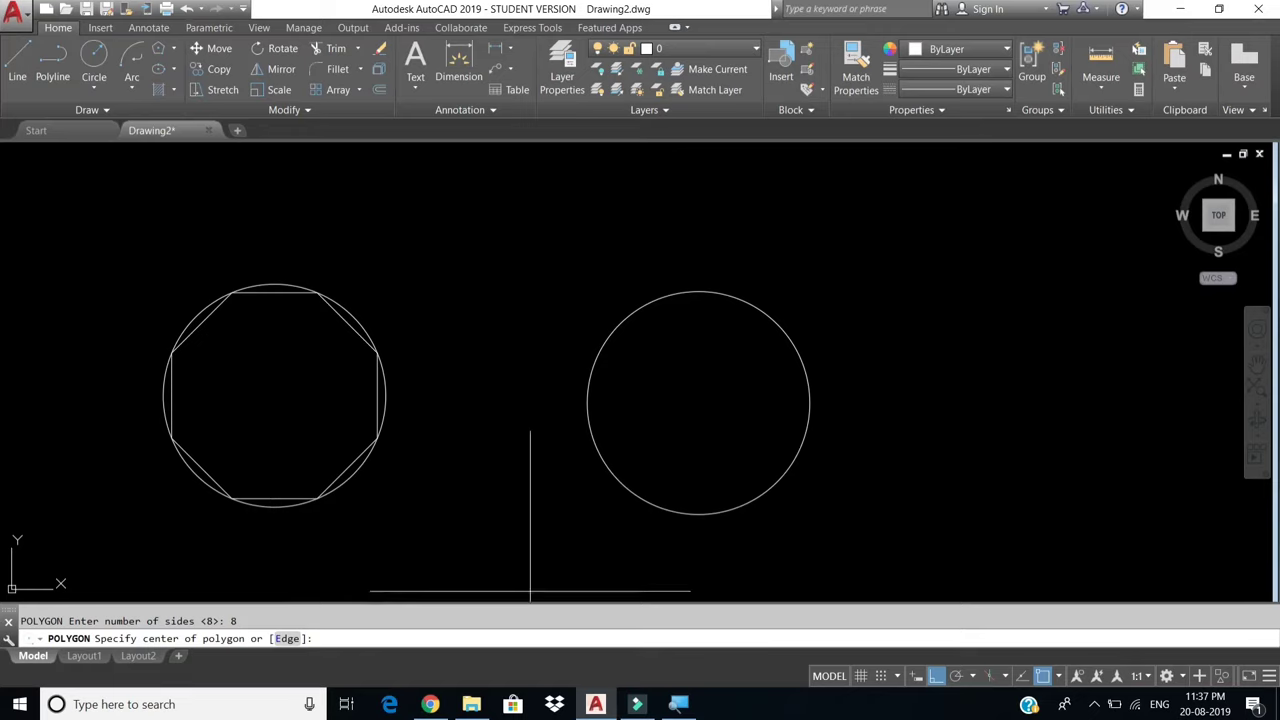
{"action": "left_click", "coordinate": [698, 402]}
{"action": "type", "text": "c"}
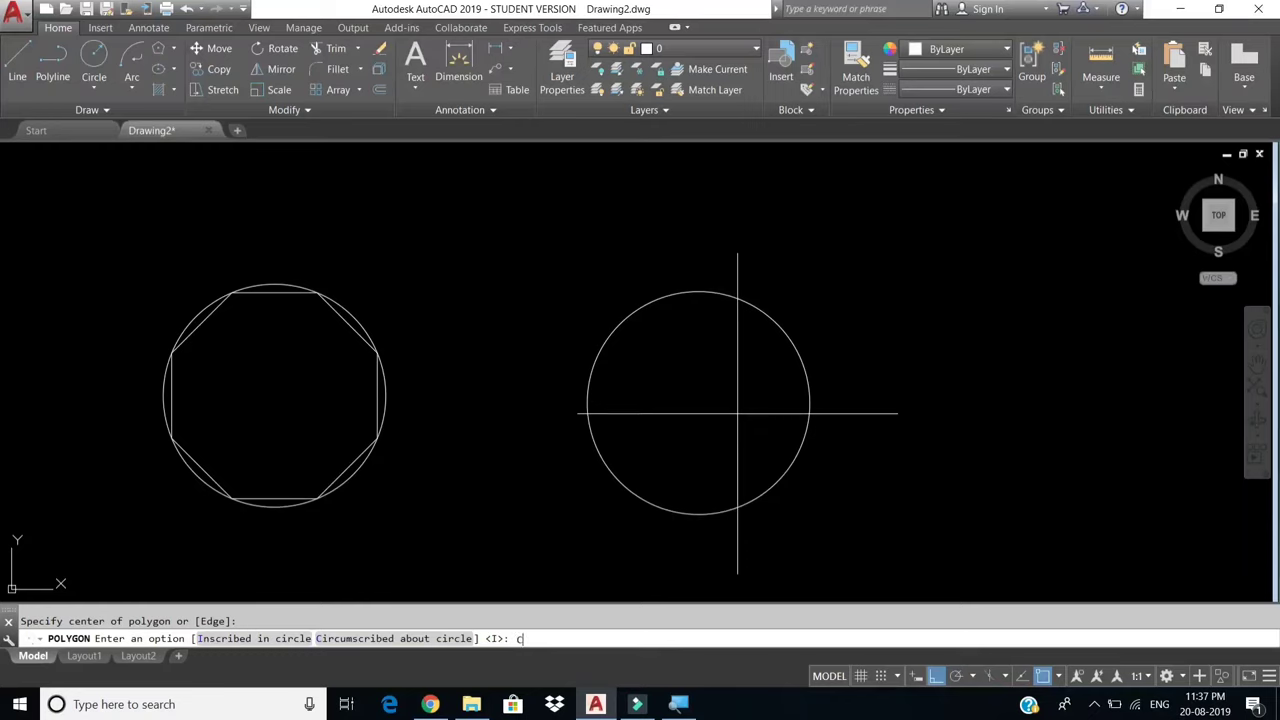
{"action": "key", "text": "Return"}
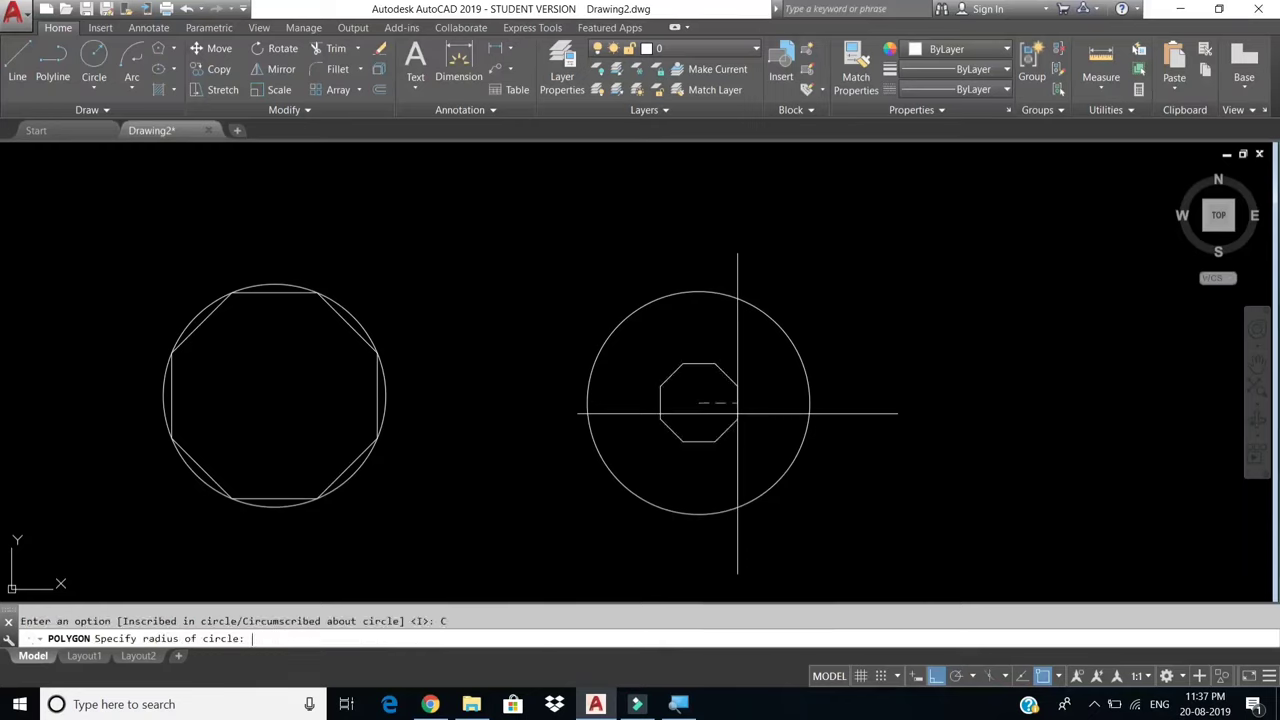
{"action": "type", "text": "3"}
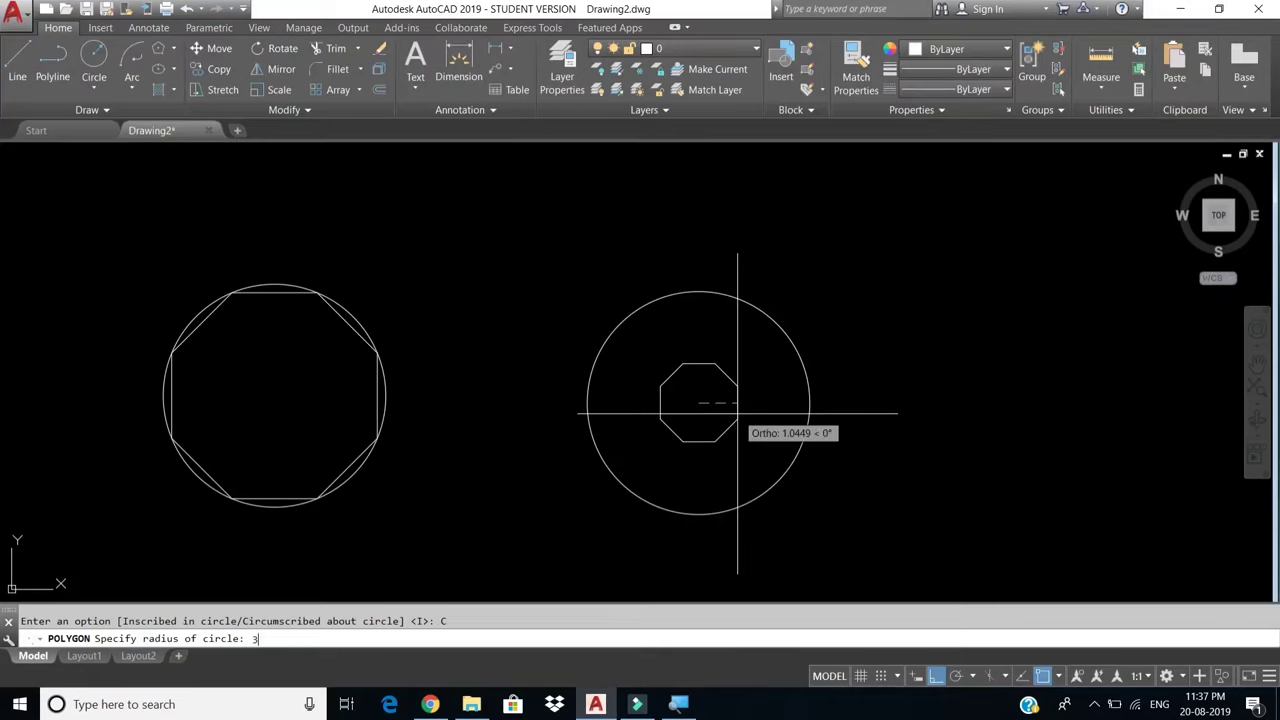
{"action": "key", "text": "Return"}
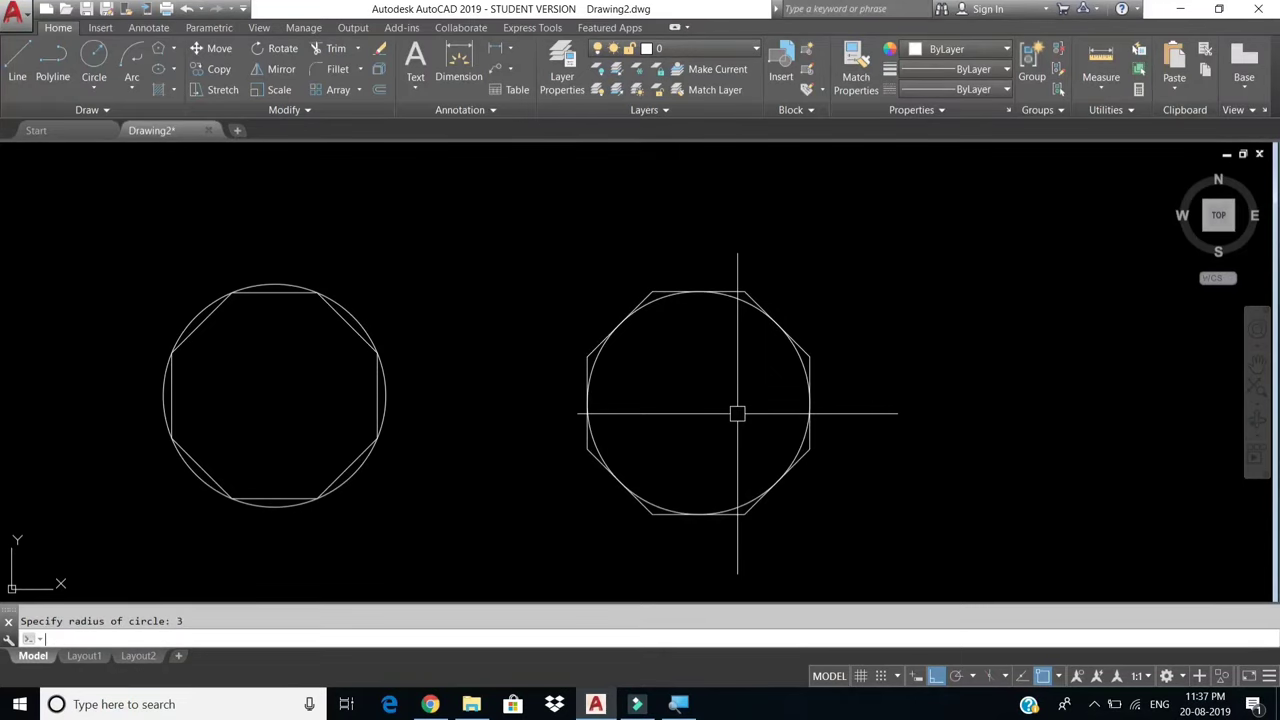